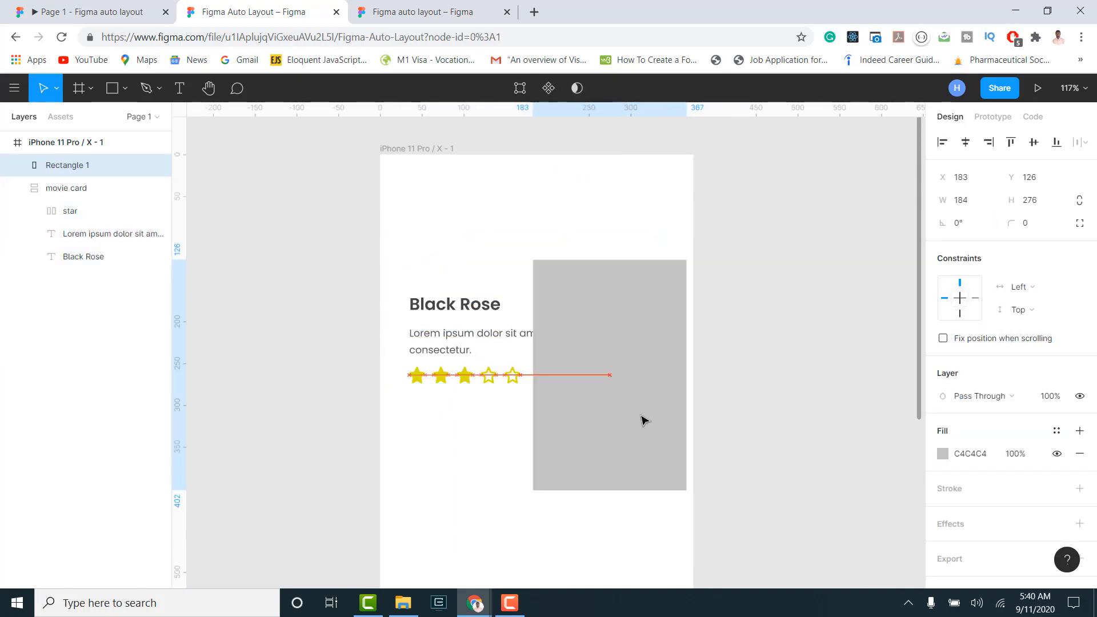
{"action": "left_click_drag", "start_coordinate": [642, 421], "coordinate": [603, 280]}
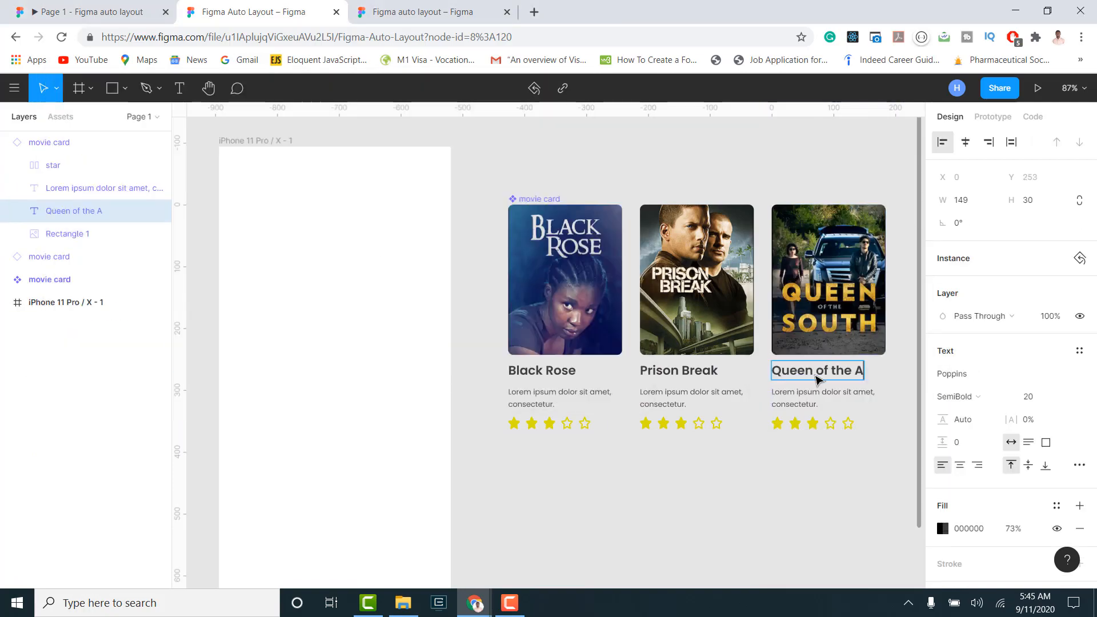
{"action": "right_click", "coordinate": [459, 239]}
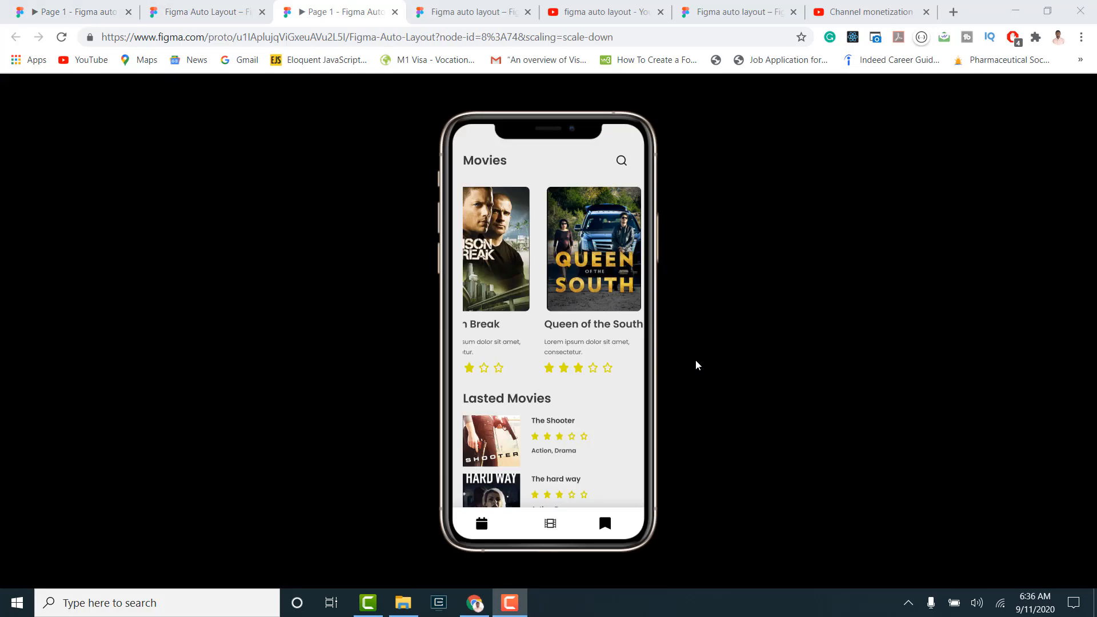
Swipe through the movie card carousel and the Lasted Movies list in the prototype preview.
{"action": "left_click_drag", "start_coordinate": [503, 264], "coordinate": [525, 284]}
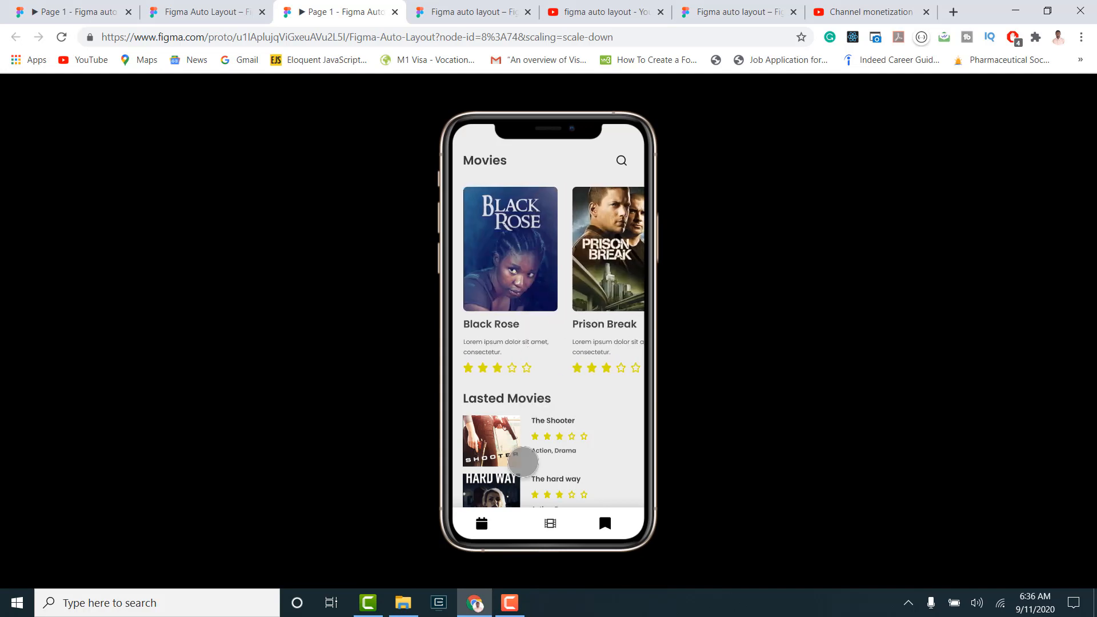
{"action": "mouse_move", "coordinate": [523, 464]}
{"action": "left_mouse_down"}
{"action": "mouse_move", "coordinate": [519, 448]}
{"action": "mouse_move", "coordinate": [521, 478]}
{"action": "mouse_move", "coordinate": [509, 449]}
{"action": "left_mouse_up"}
{"action": "mouse_move", "coordinate": [546, 274]}
{"action": "left_mouse_down"}
{"action": "mouse_move", "coordinate": [508, 274]}
{"action": "mouse_move", "coordinate": [540, 280]}
{"action": "left_mouse_up"}
{"action": "left_click_drag", "start_coordinate": [499, 460], "coordinate": [501, 486]}
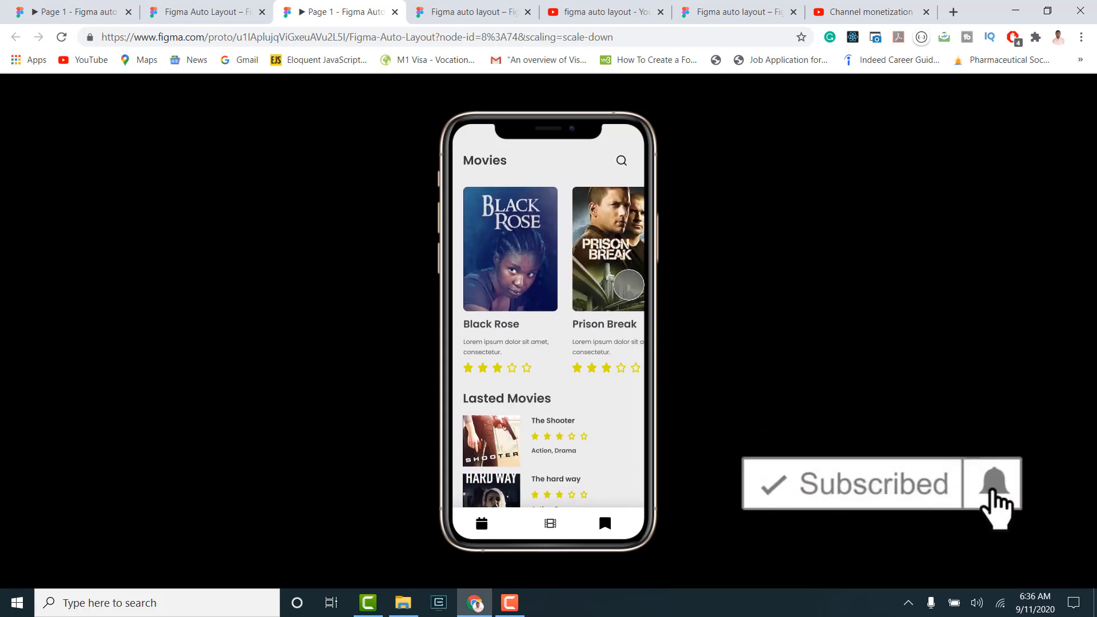
{"action": "left_click_drag", "start_coordinate": [595, 283], "coordinate": [548, 274]}
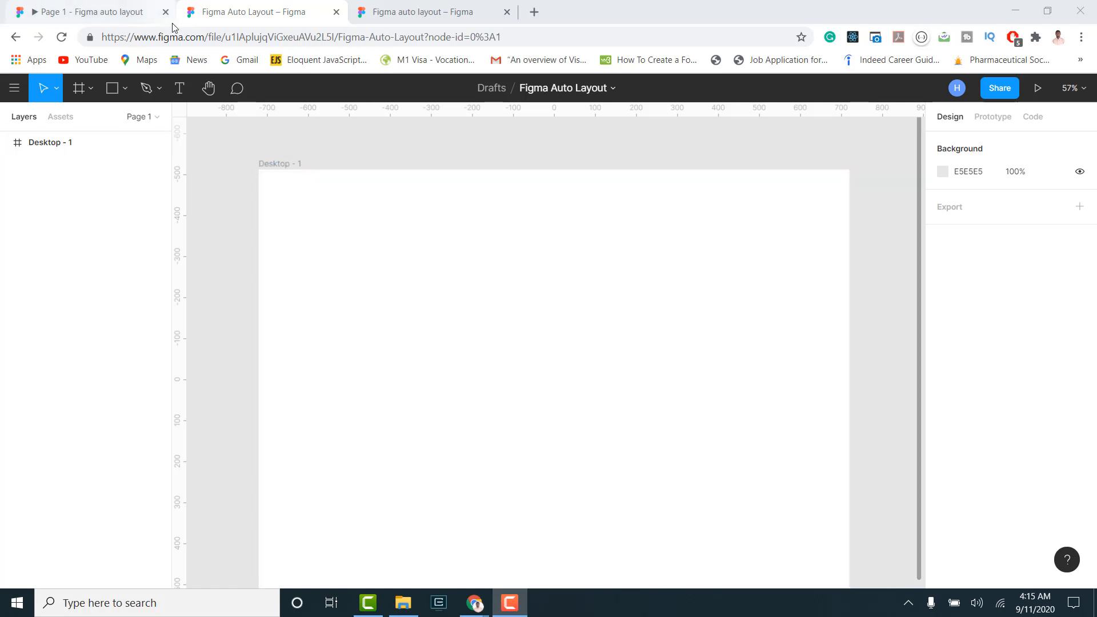
Add the text "Movies" near the middle of the Desktop - 1 frame and wrap it in an auto layout frame.
{"action": "left_click", "coordinate": [179, 88]}
{"action": "left_click", "coordinate": [472, 337]}
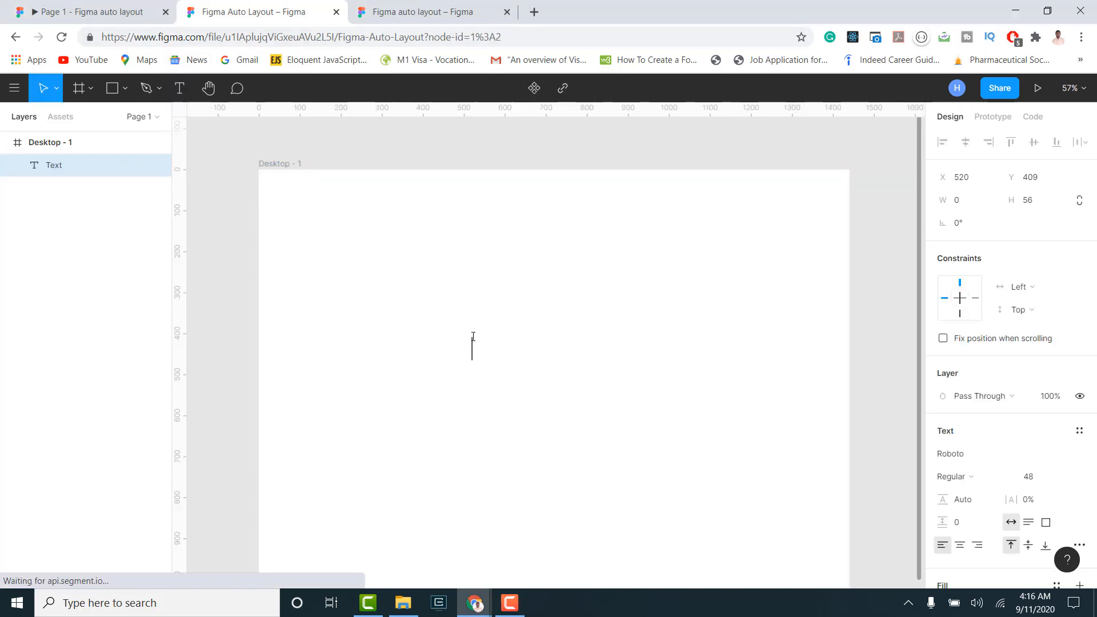
{"action": "type", "text": "Movies"}
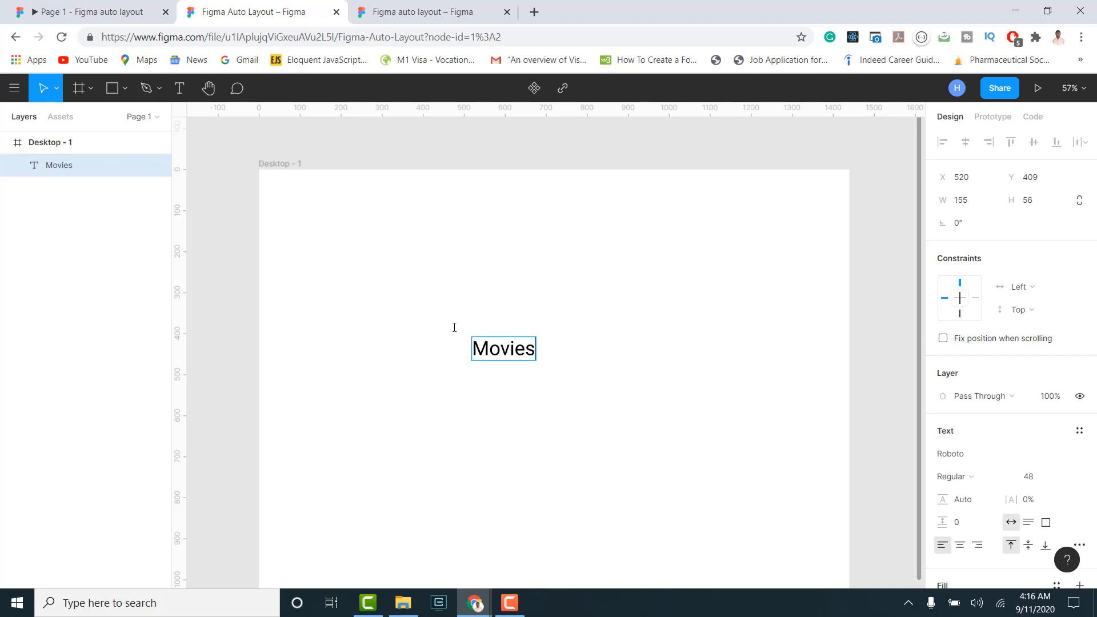
{"action": "key", "text": "Escape"}
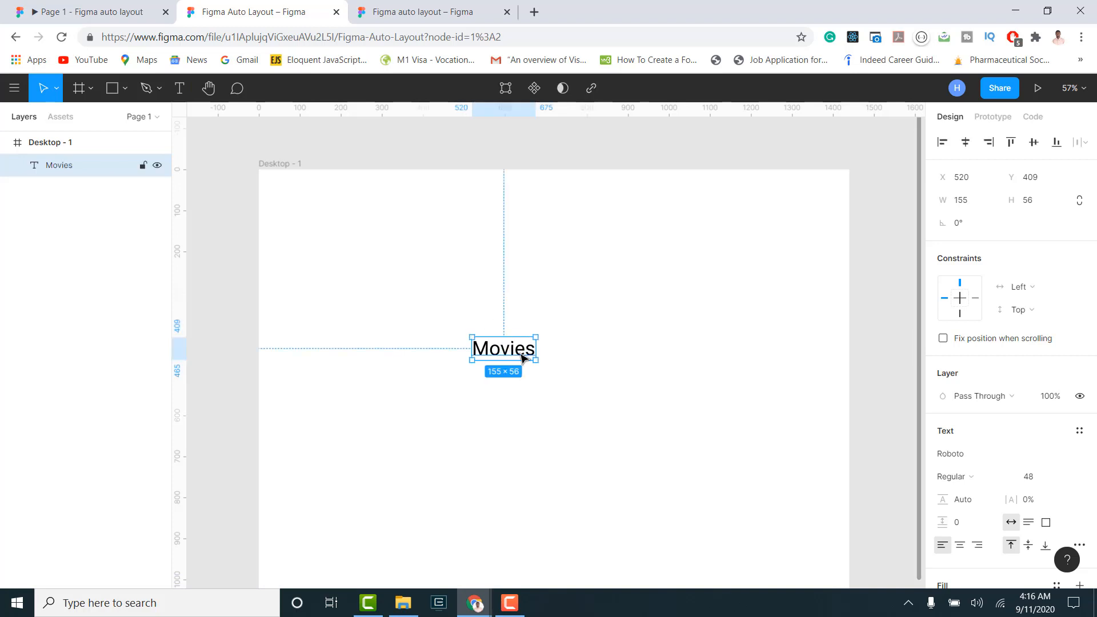
{"action": "key", "text": "shift+a"}
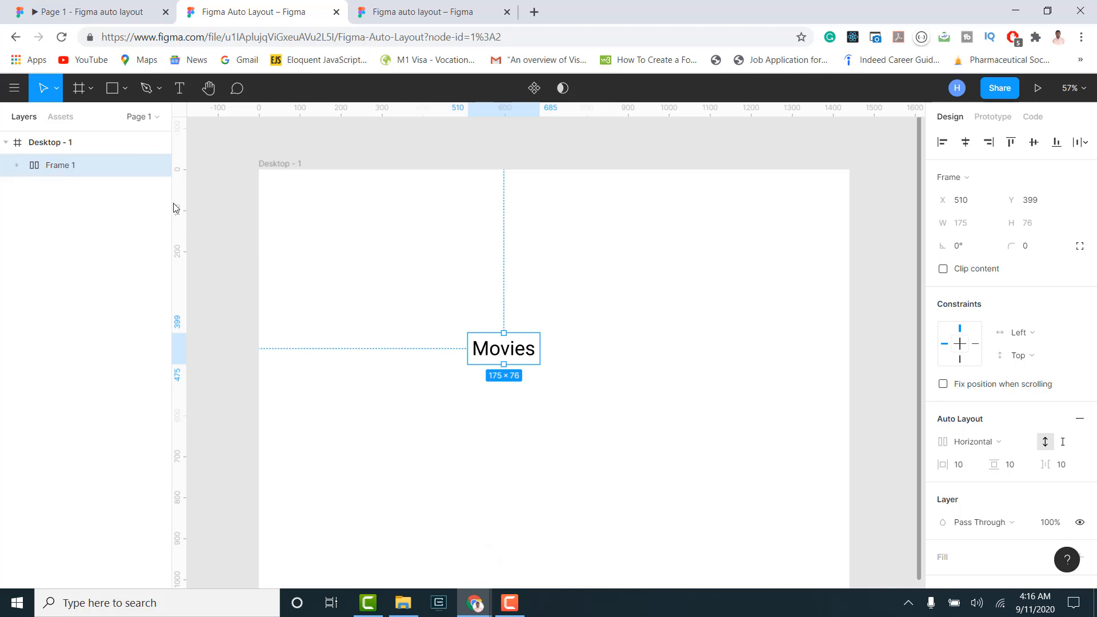
Expand the auto layout frame's layers and examine its horizontal and vertical padding settings.
{"action": "left_click", "coordinate": [16, 165]}
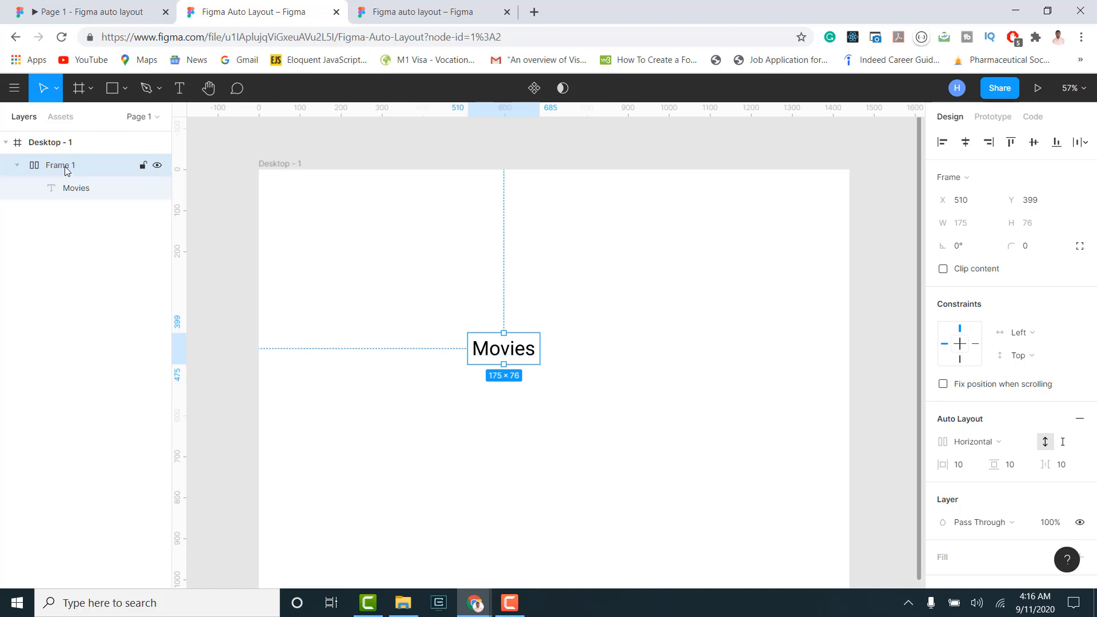
{"action": "scroll", "coordinate": [989, 421], "scroll_direction": "down", "scroll_amount": 1}
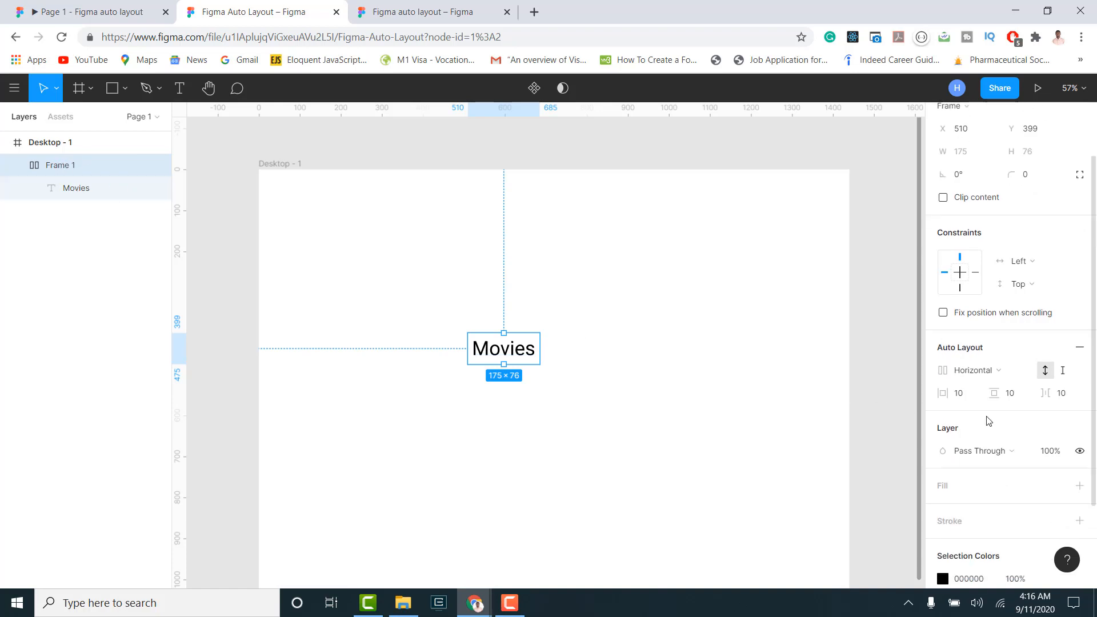
{"action": "left_click", "coordinate": [964, 399]}
{"action": "left_click", "coordinate": [1017, 396]}
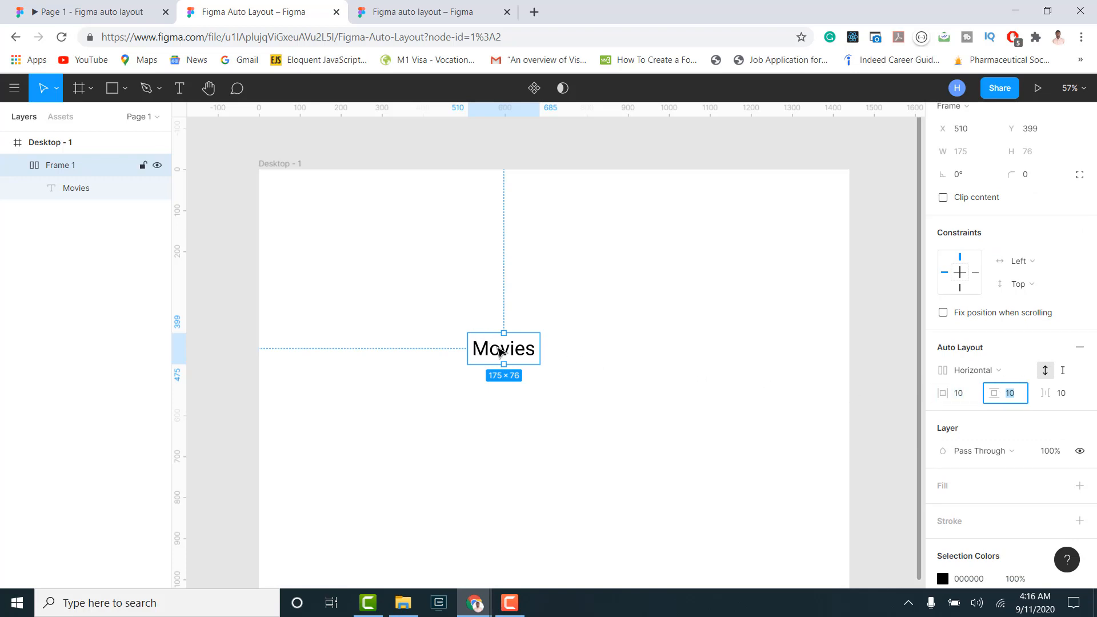
{"action": "left_click", "coordinate": [965, 397]}
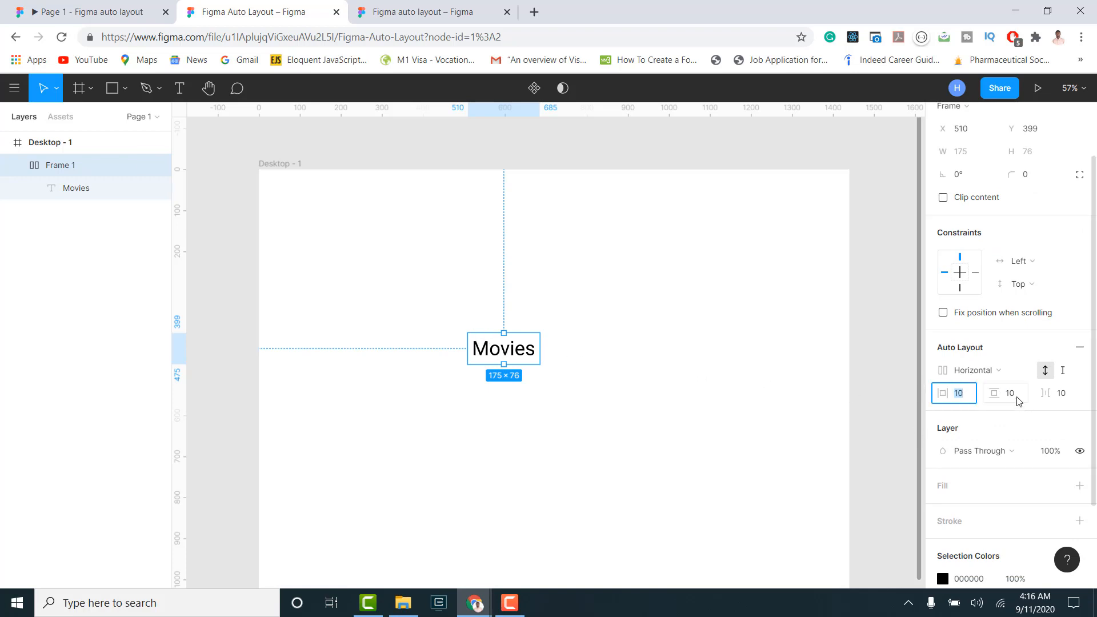
{"action": "left_click", "coordinate": [1017, 398]}
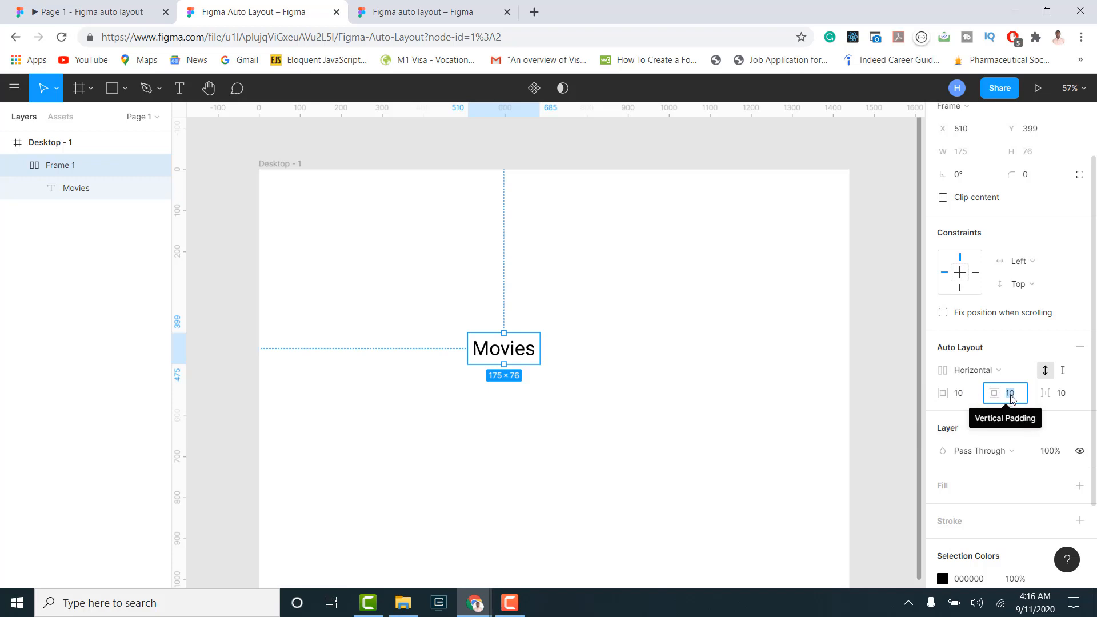
{"action": "left_click", "coordinate": [605, 392]}
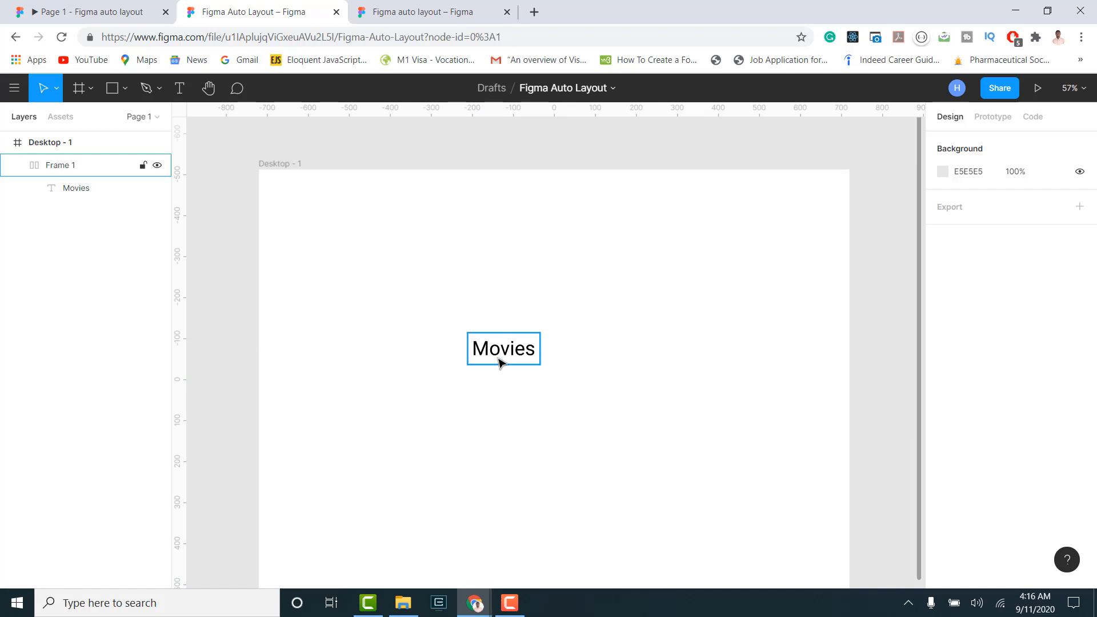
Give the auto layout frame around the Movies text a red solid fill, DE4E4E.
{"action": "left_click", "coordinate": [499, 362]}
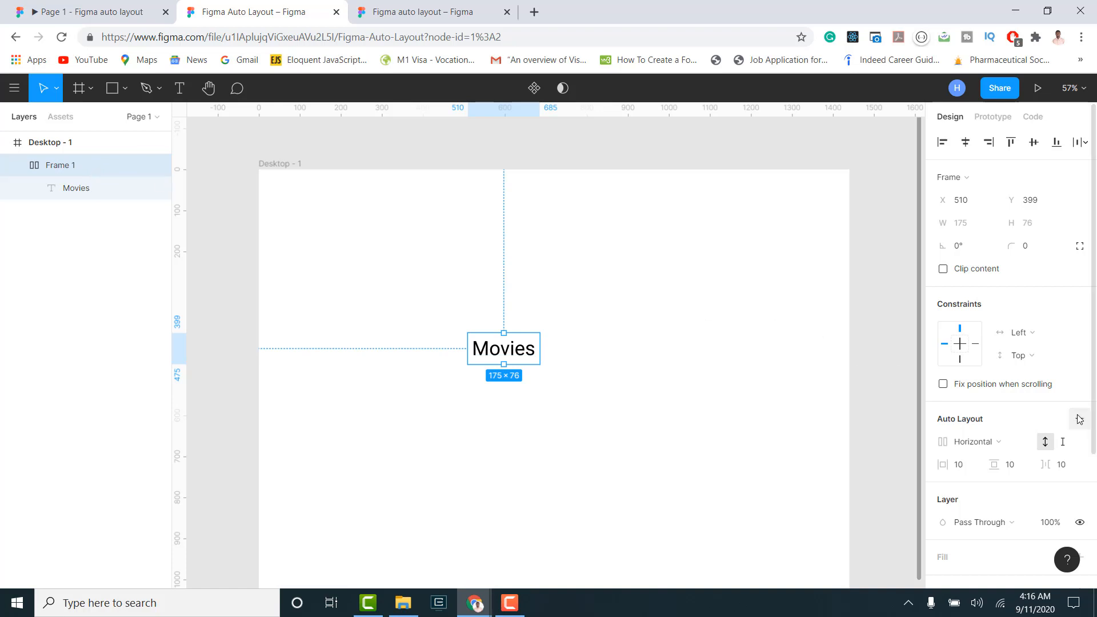
{"action": "scroll", "coordinate": [972, 417], "scroll_direction": "down", "scroll_amount": 3}
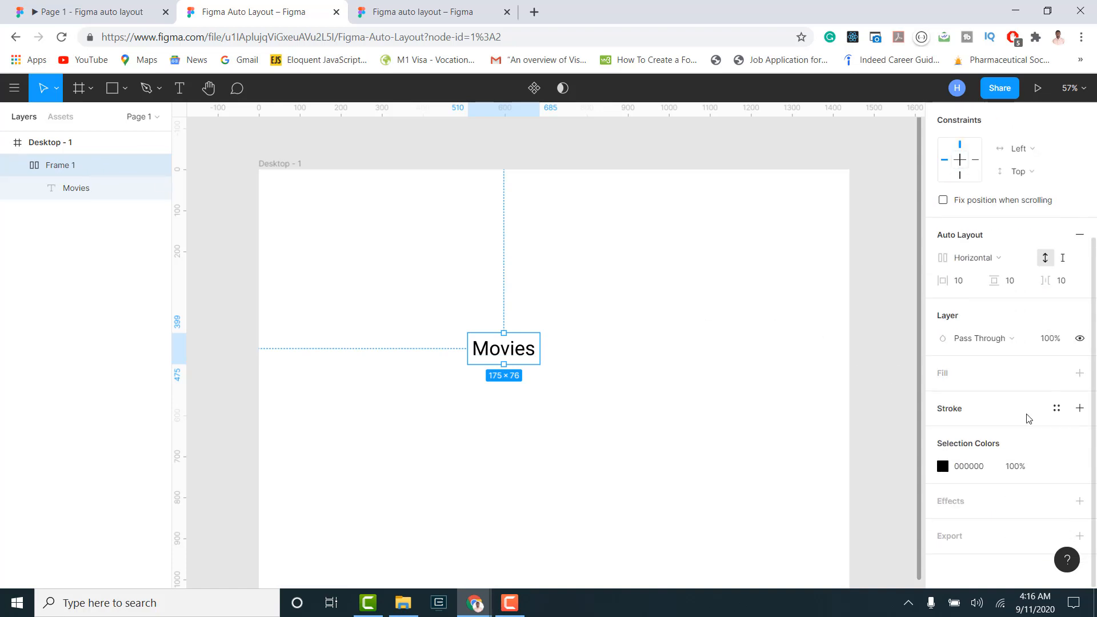
{"action": "left_click", "coordinate": [1079, 375]}
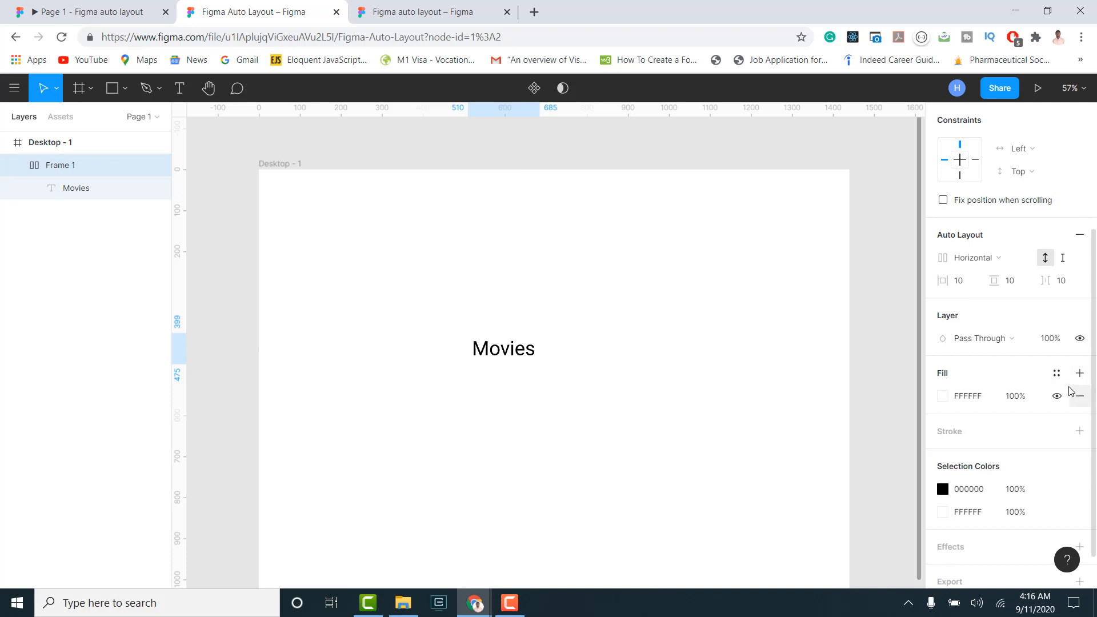
{"action": "left_click", "coordinate": [943, 396]}
{"action": "left_click", "coordinate": [866, 264]}
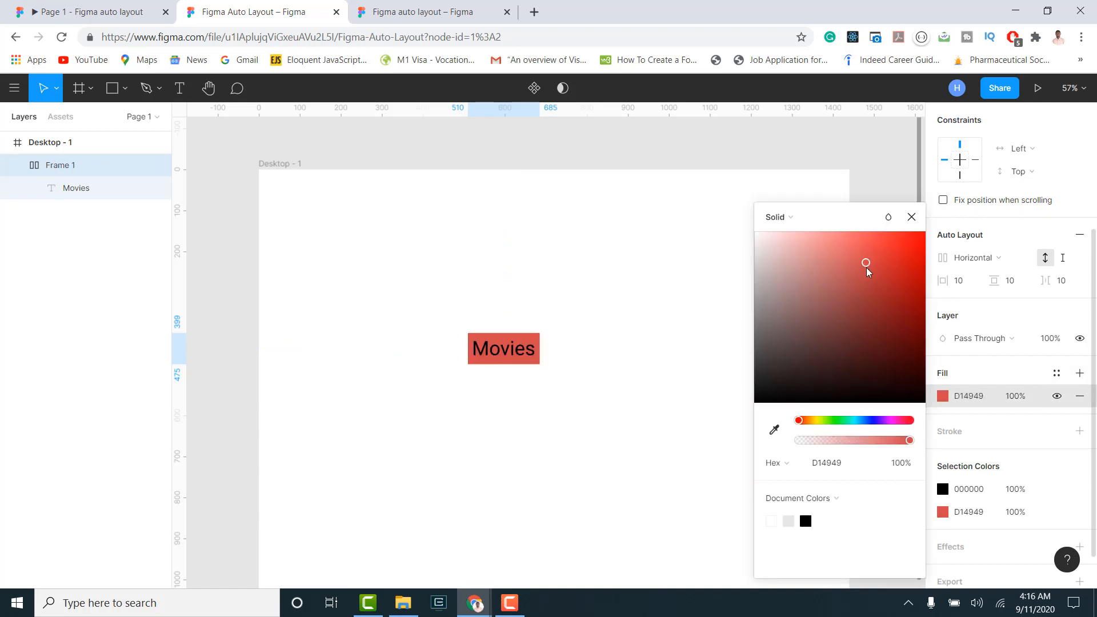
{"action": "left_click_drag", "start_coordinate": [867, 270], "coordinate": [867, 252]}
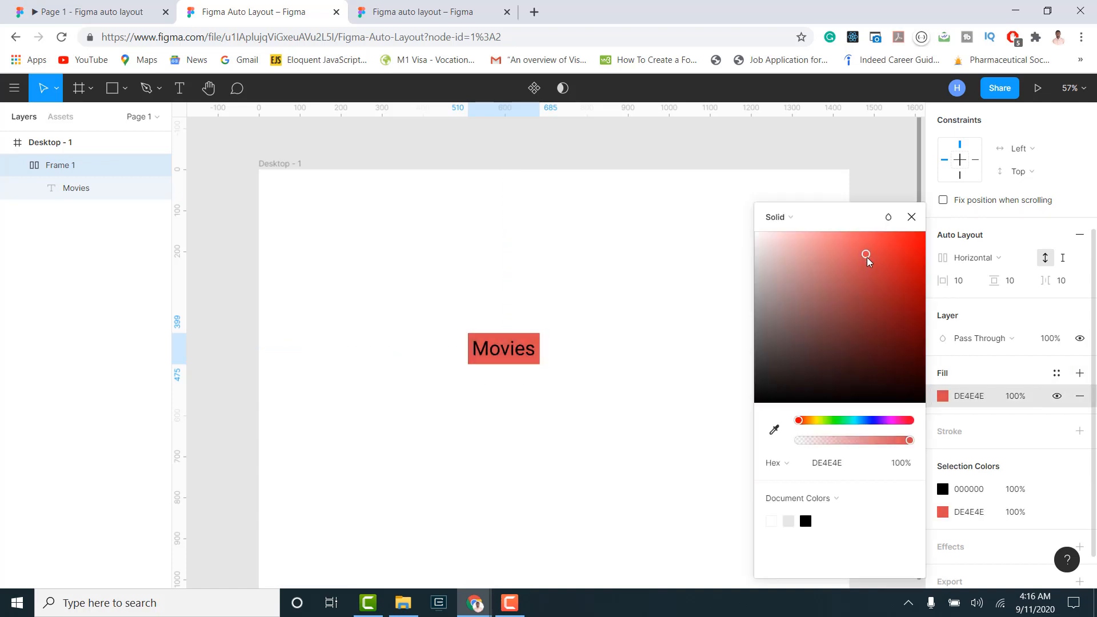
{"action": "left_click", "coordinate": [911, 217]}
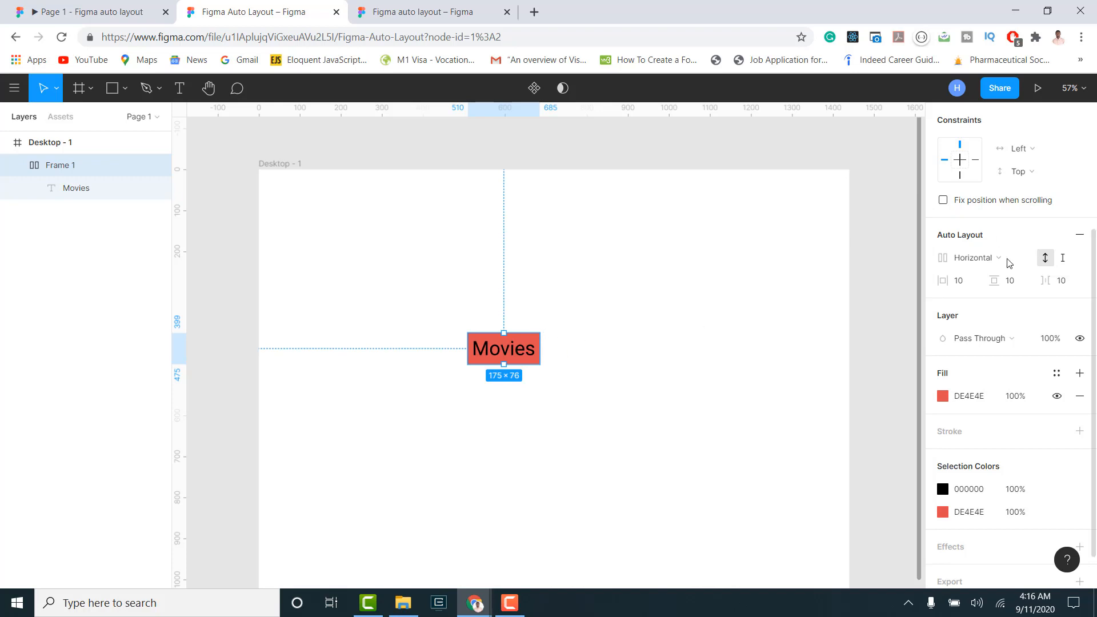
Set the red frame's corner radius to 8.
{"action": "scroll", "coordinate": [1023, 229], "scroll_direction": "up", "scroll_amount": 3}
{"action": "left_click", "coordinate": [1032, 249]}
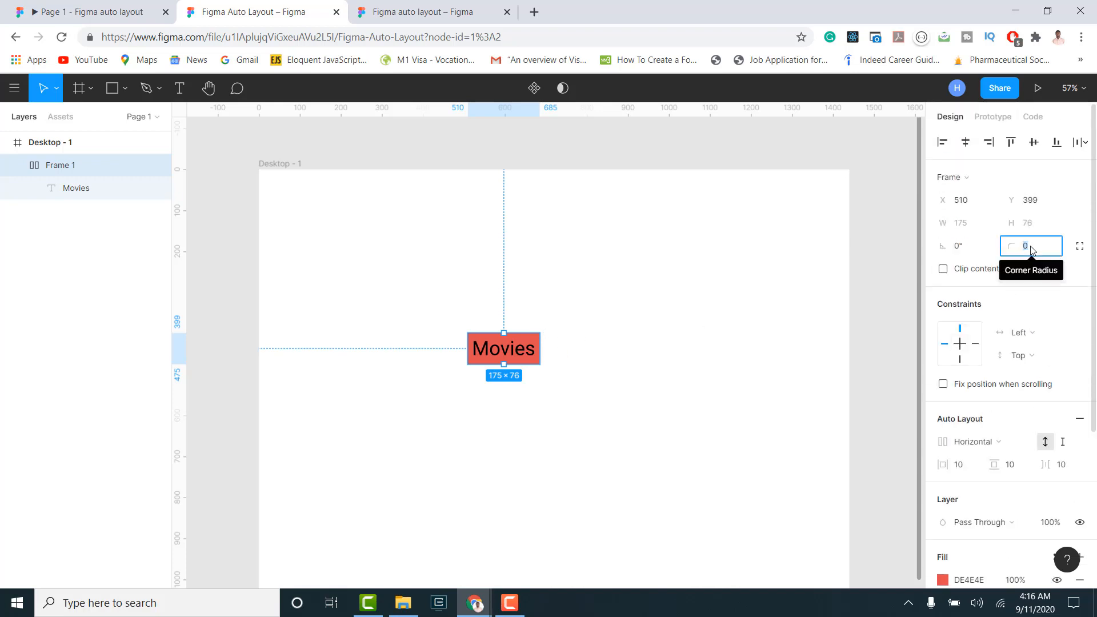
{"action": "type", "text": "8"}
{"action": "key", "text": "Return"}
{"action": "left_click", "coordinate": [569, 296]}
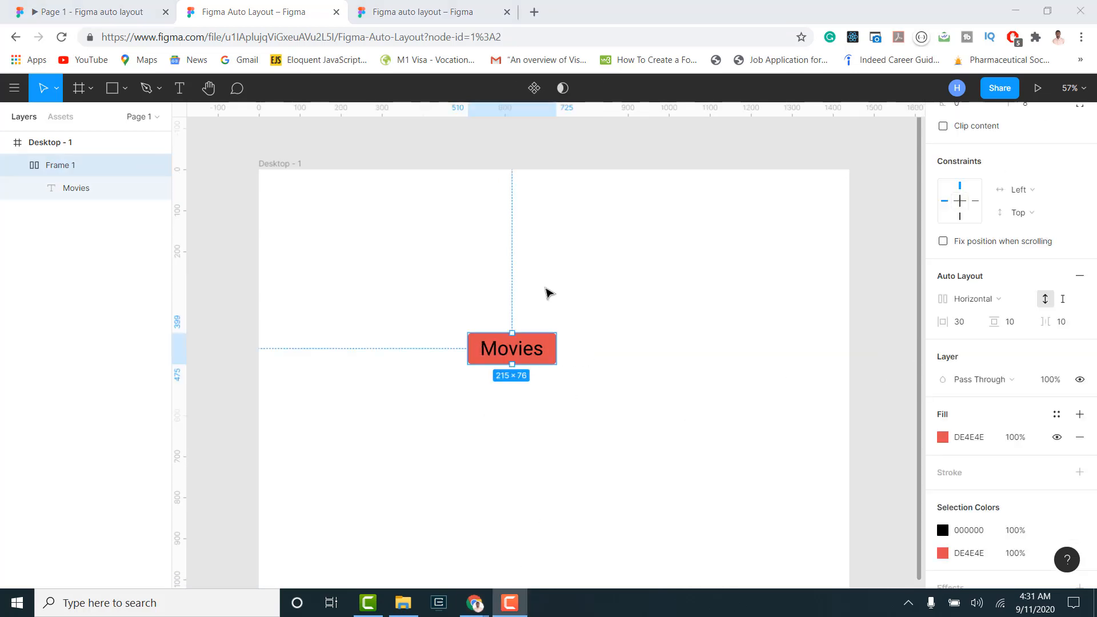
Set the red frame's vertical padding to 30.
{"action": "left_click", "coordinate": [964, 326]}
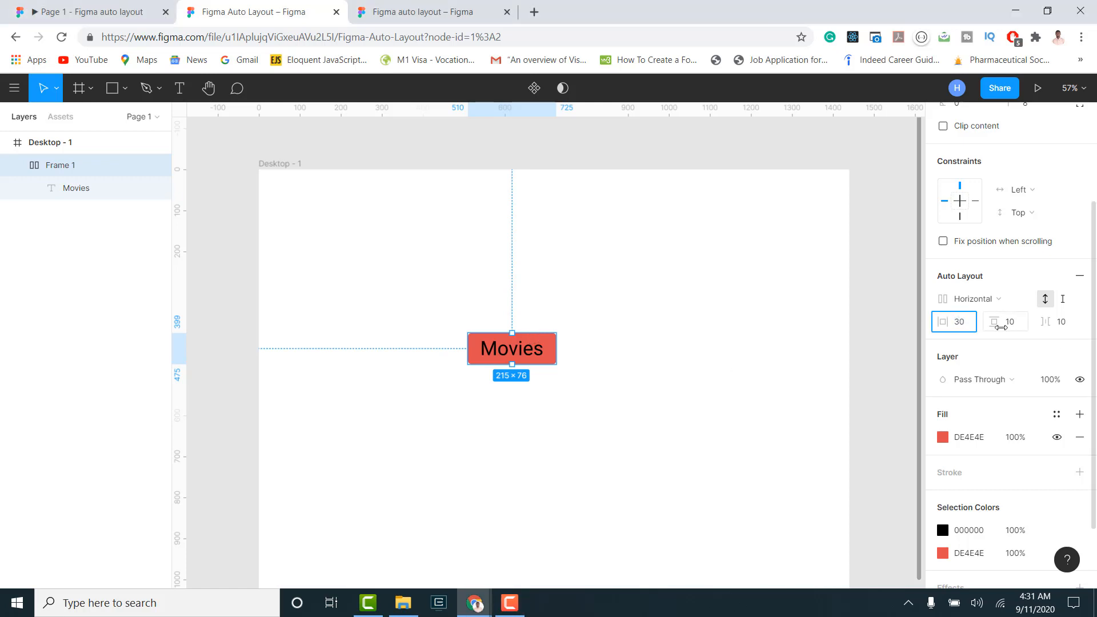
{"action": "left_click", "coordinate": [1021, 329]}
{"action": "type", "text": "30"}
{"action": "key", "text": "Return"}
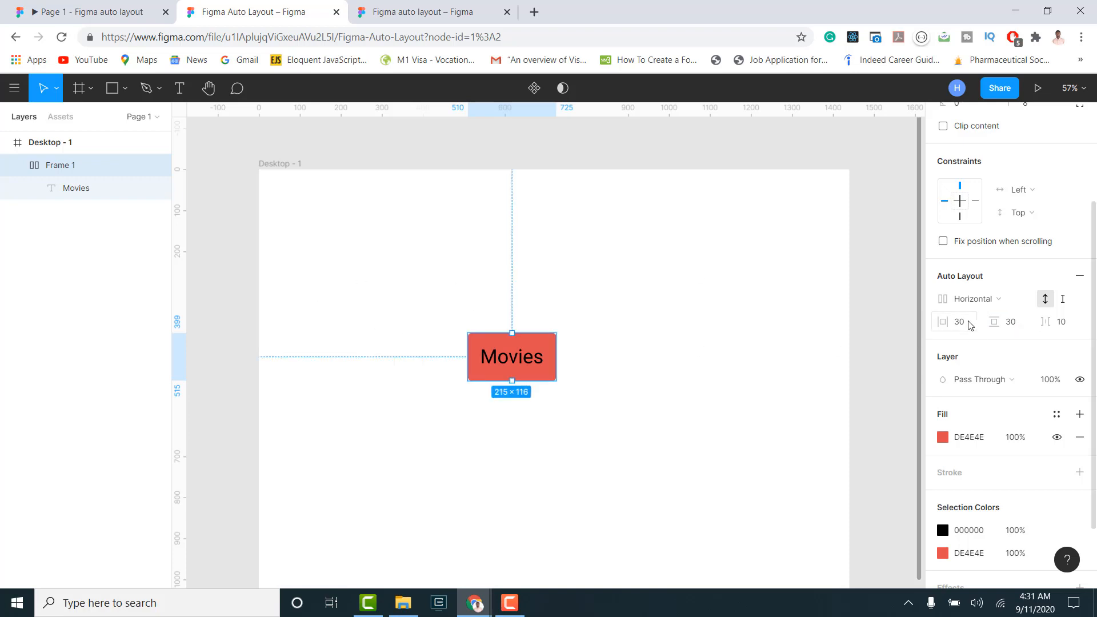
Set both the horizontal and vertical padding of the red frame to 50.
{"action": "left_click", "coordinate": [970, 325]}
{"action": "type", "text": "50"}
{"action": "left_click", "coordinate": [1022, 324]}
{"action": "type", "text": "50"}
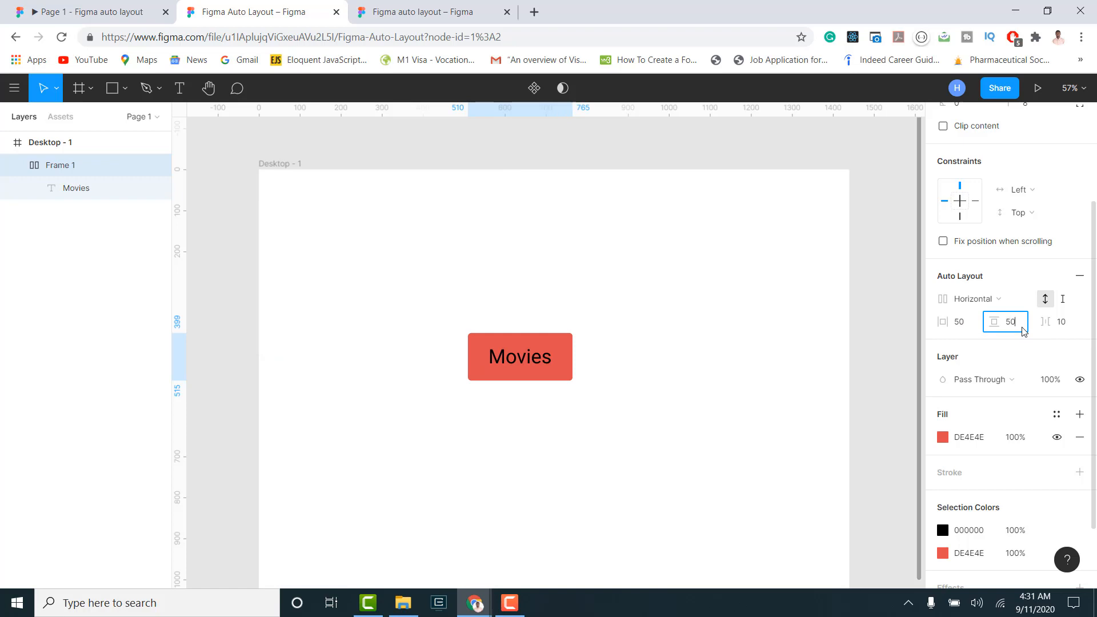
{"action": "key", "text": "Return"}
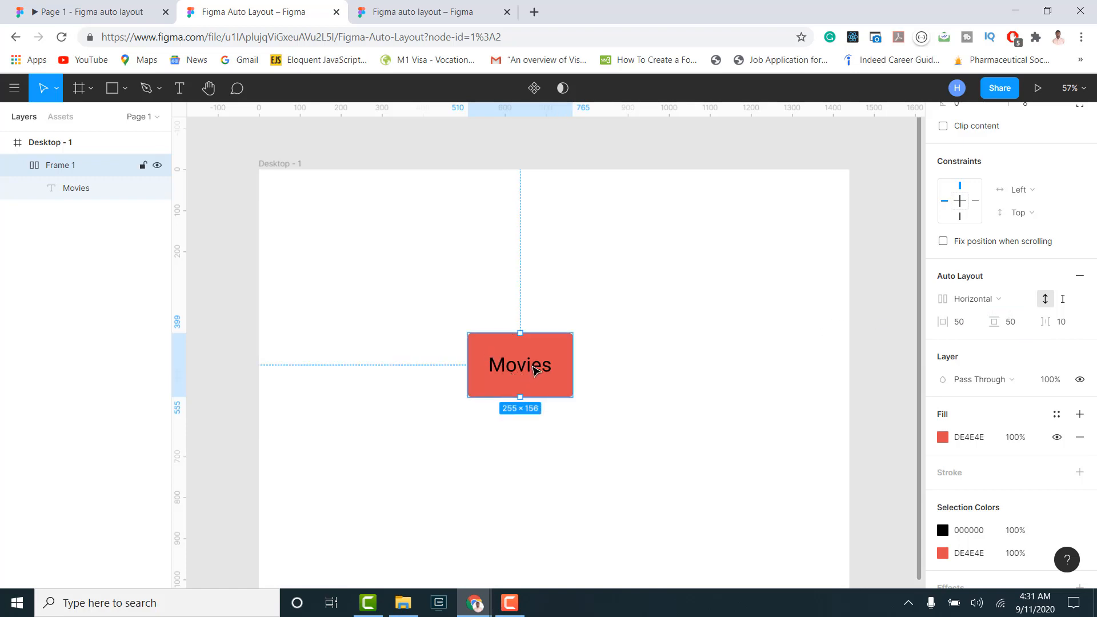
Extend the text inside the red frame to read "Movies for me".
{"action": "double_click", "coordinate": [532, 371]}
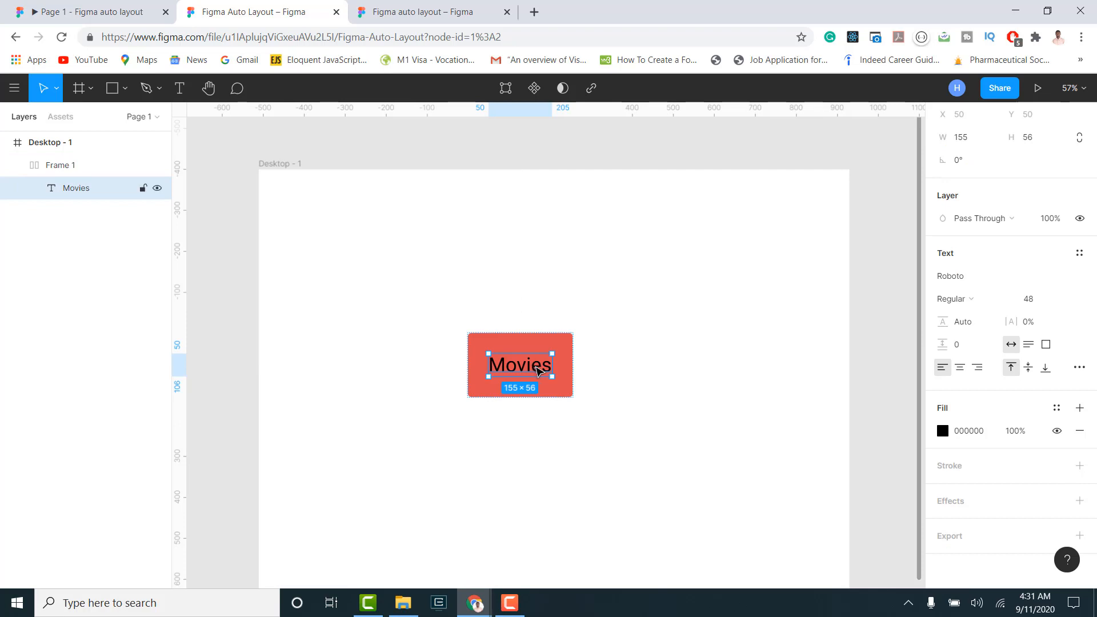
{"action": "double_click", "coordinate": [539, 371]}
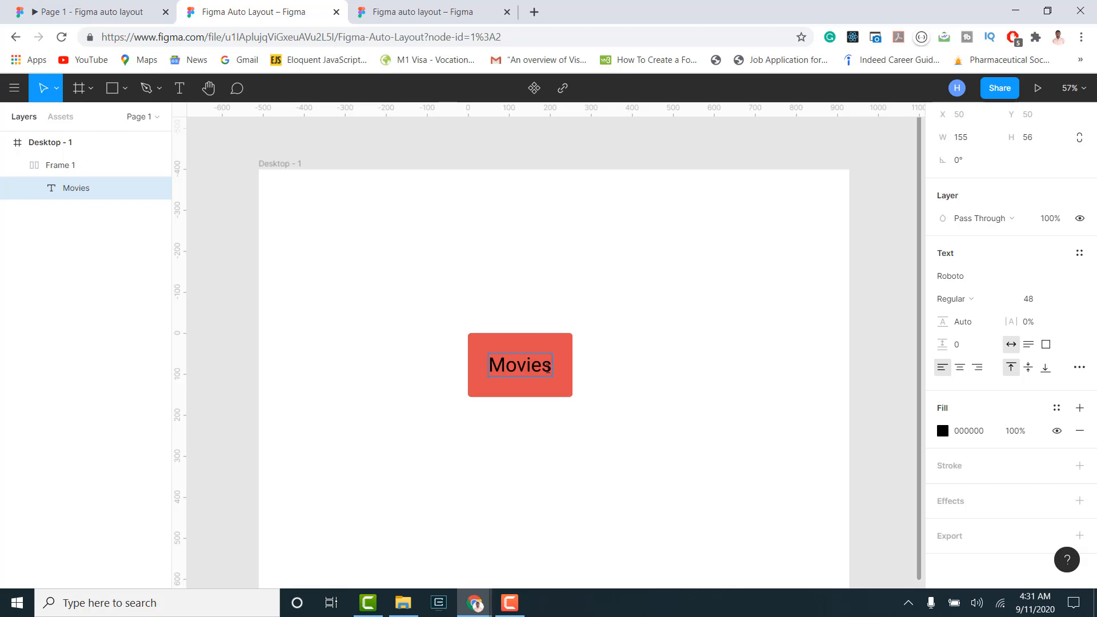
{"action": "type", "text": "for "}
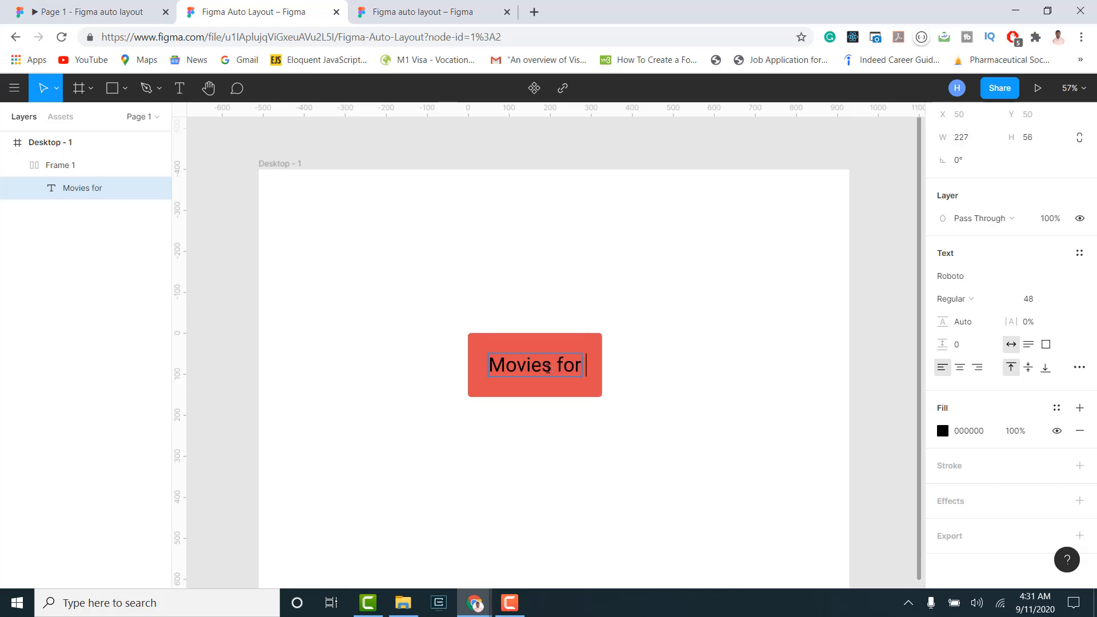
{"action": "type", "text": "me"}
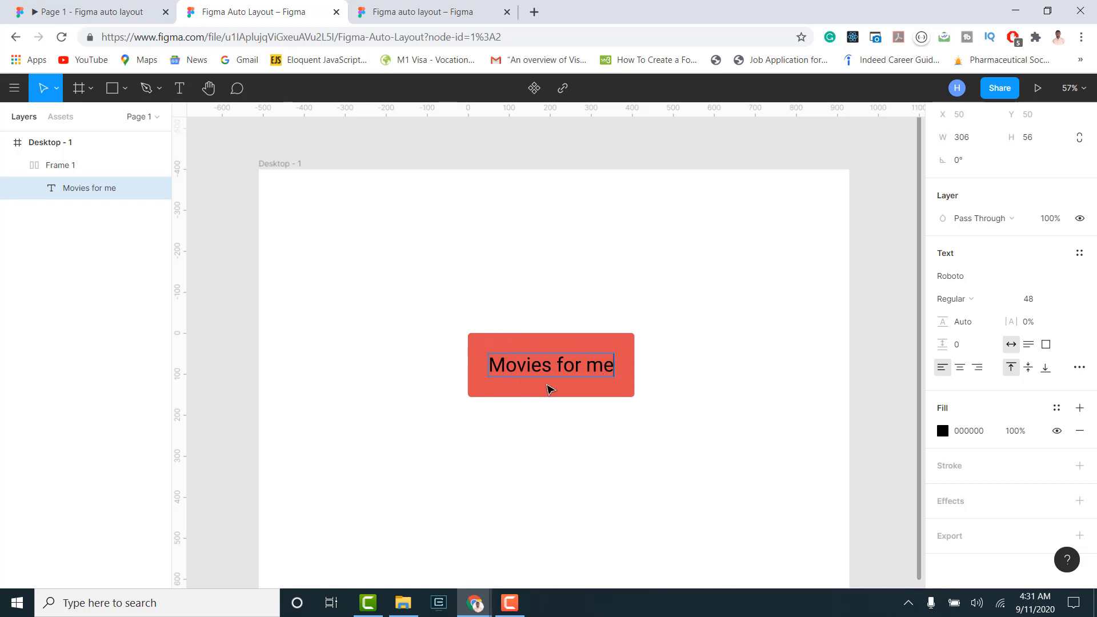
{"action": "scroll", "coordinate": [998, 377], "scroll_direction": "up", "scroll_amount": 2}
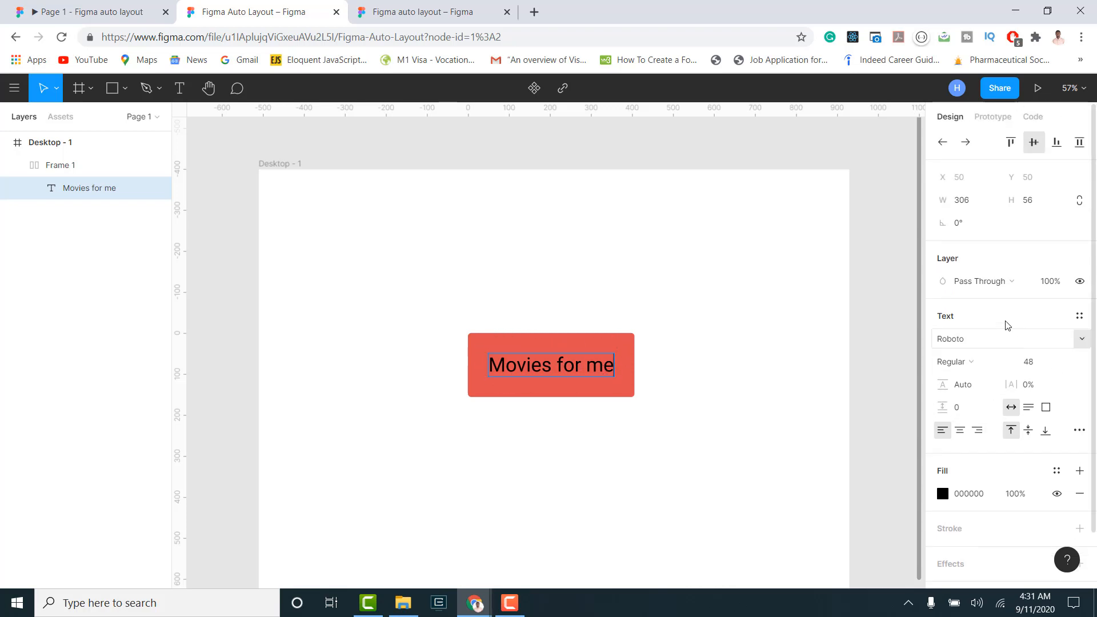
{"action": "key", "text": "Escape"}
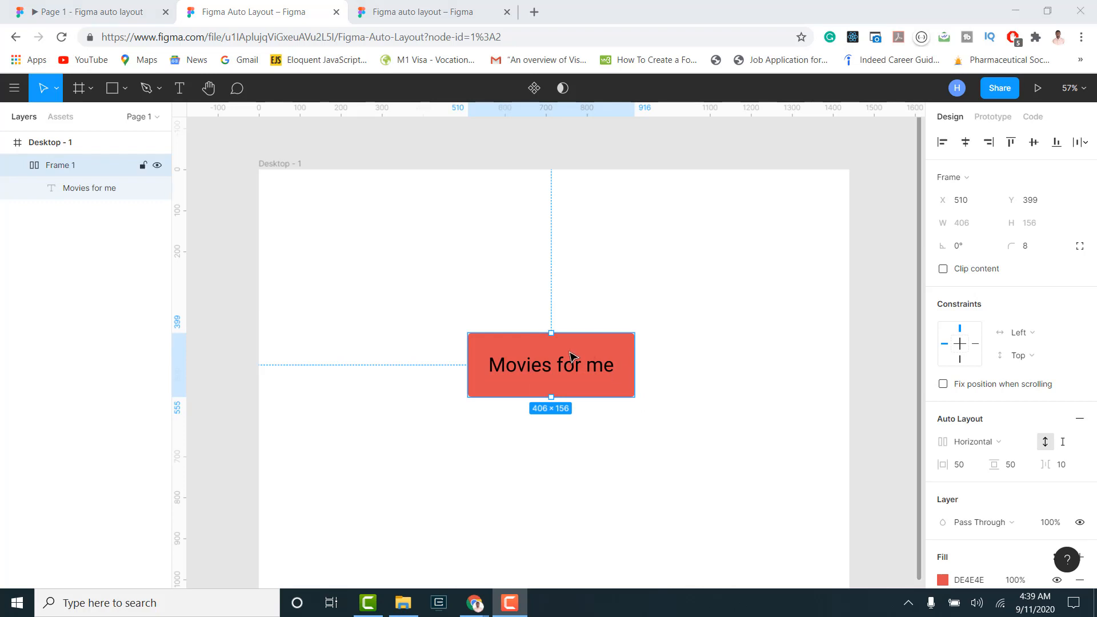
Move the red button frame to about X 210, Y 416 and place a duplicate beside it at about X 689.
{"action": "left_click_drag", "start_coordinate": [572, 355], "coordinate": [445, 366]}
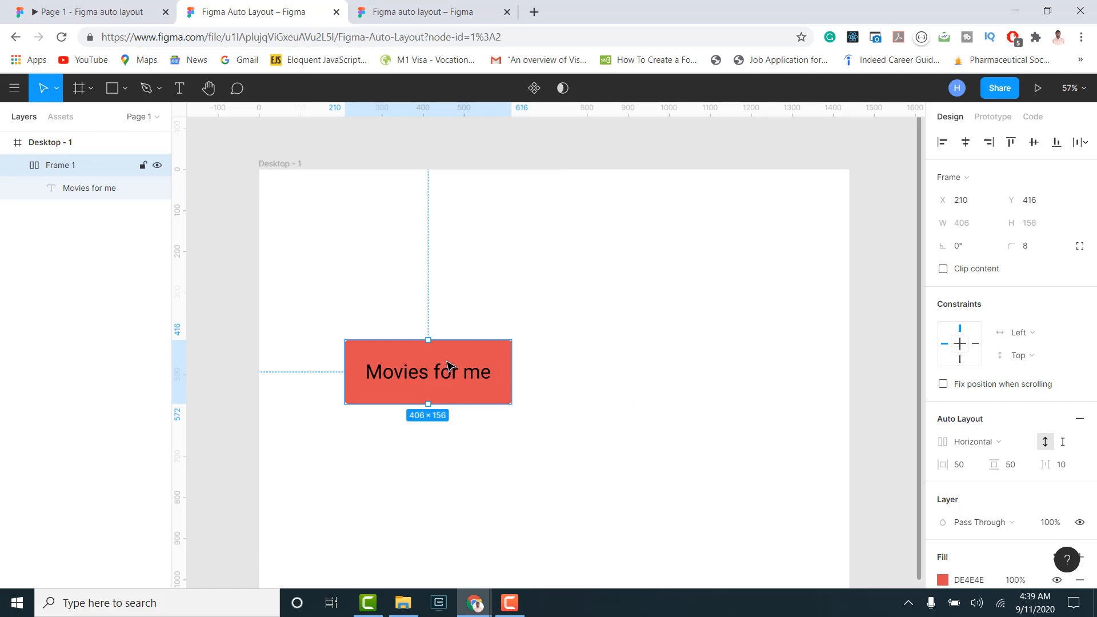
{"action": "left_click_drag", "start_coordinate": [451, 364], "coordinate": [651, 362]}
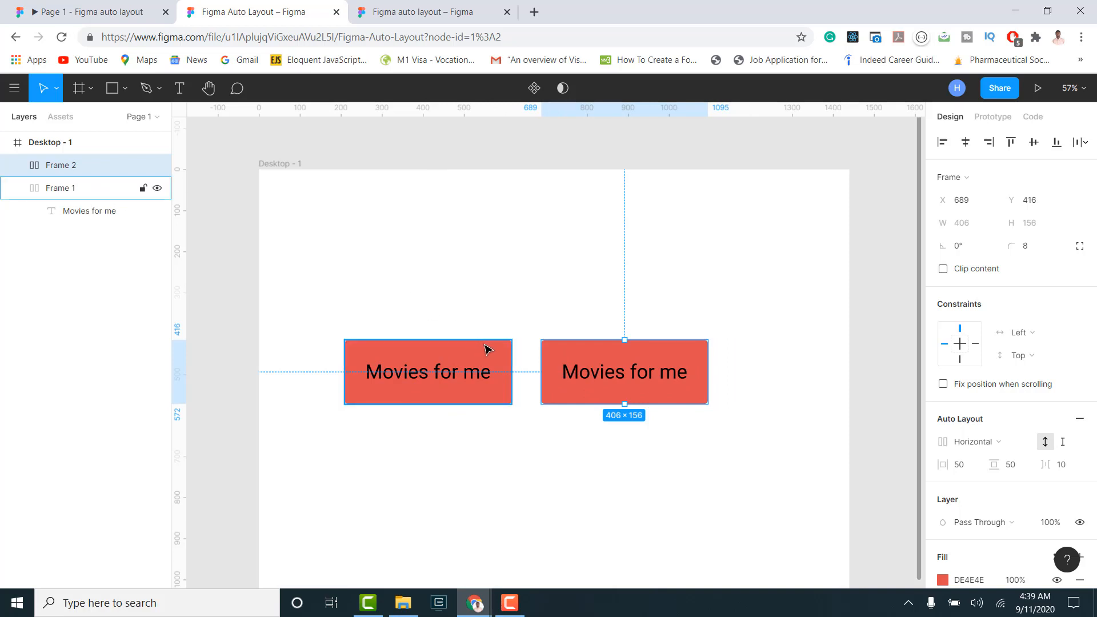
Wrap the two red "Movies for me" buttons together in one horizontal auto layout frame.
{"action": "left_click_drag", "start_coordinate": [298, 318], "coordinate": [769, 433]}
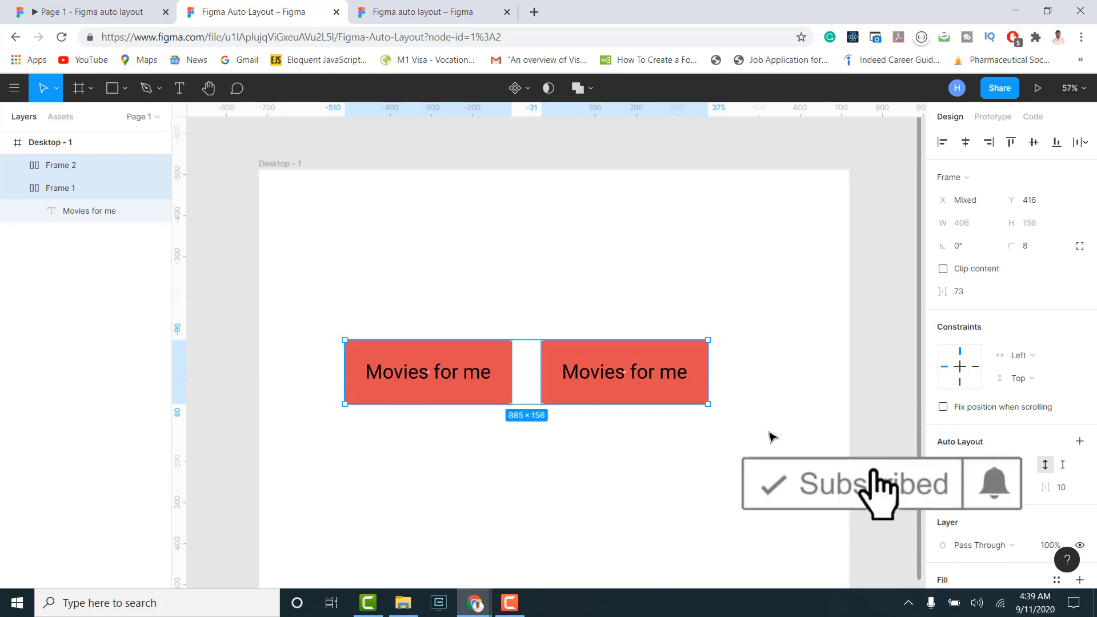
{"action": "key", "text": "shift+a"}
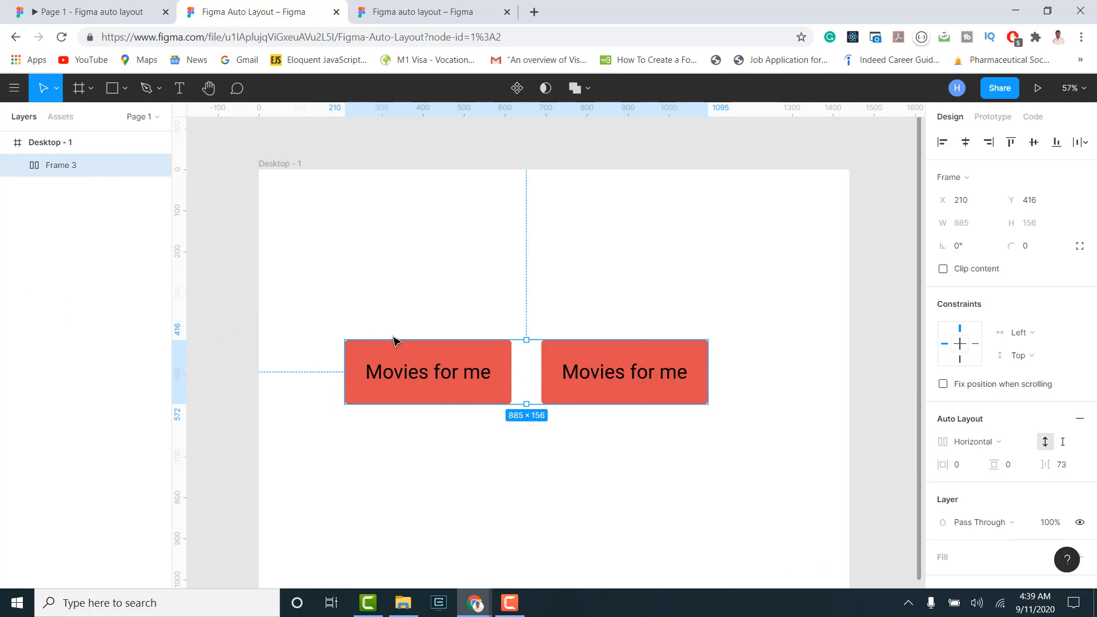
{"action": "scroll", "coordinate": [971, 446], "scroll_direction": "down", "scroll_amount": 2}
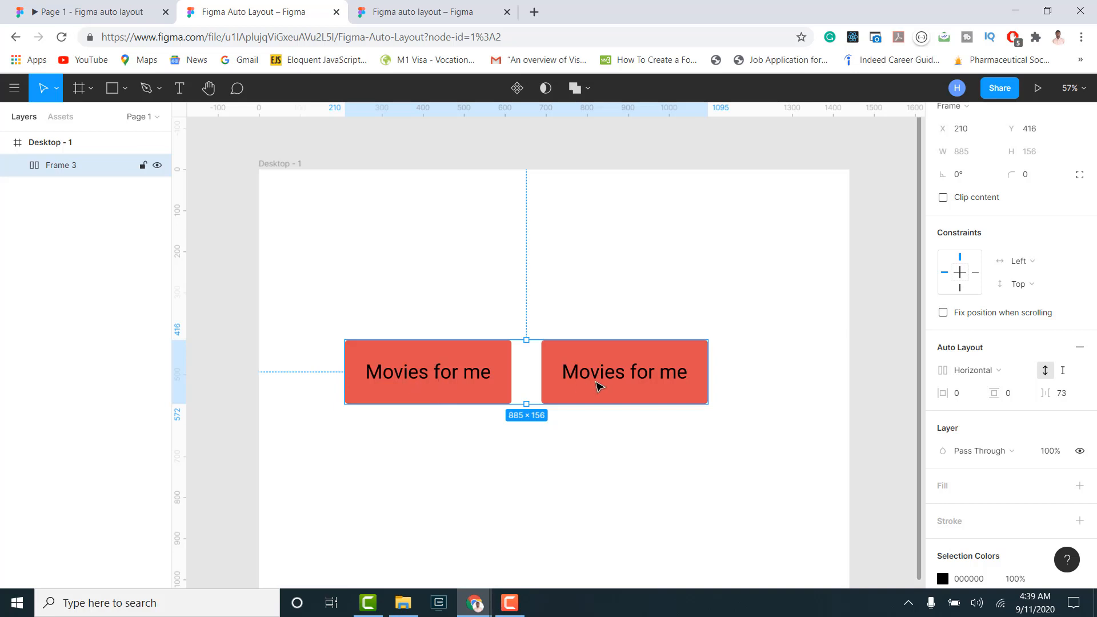
Duplicate the second button inside the auto layout row and move the whole row to about X 50, Y 434.
{"action": "double_click", "coordinate": [594, 387]}
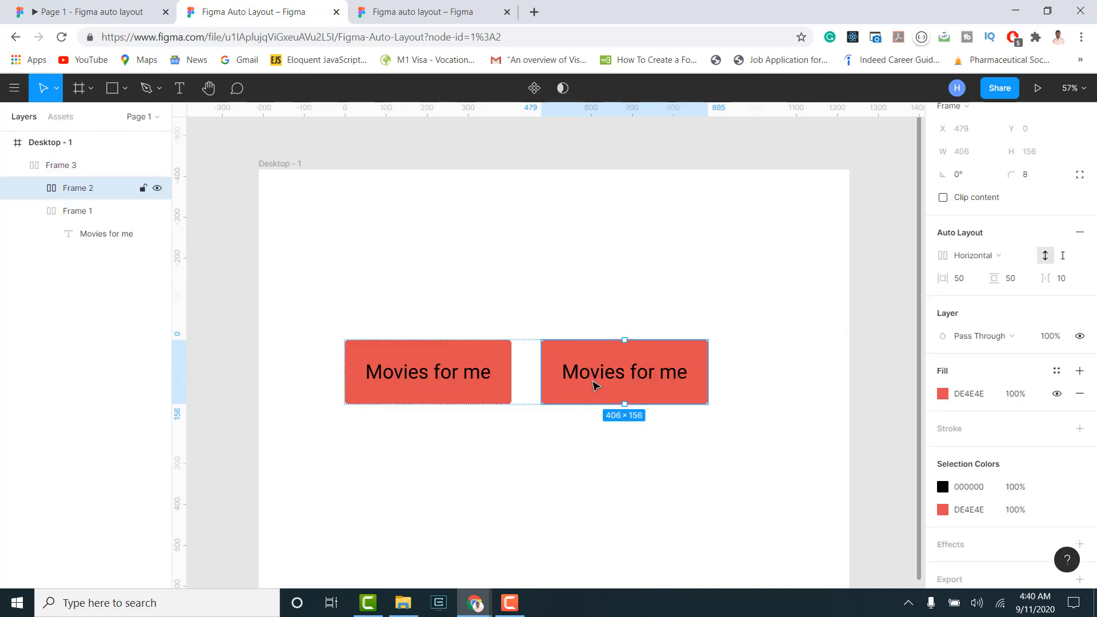
{"action": "key", "text": "ctrl+d"}
{"action": "scroll", "coordinate": [576, 407], "scroll_direction": "down", "scroll_amount": 1}
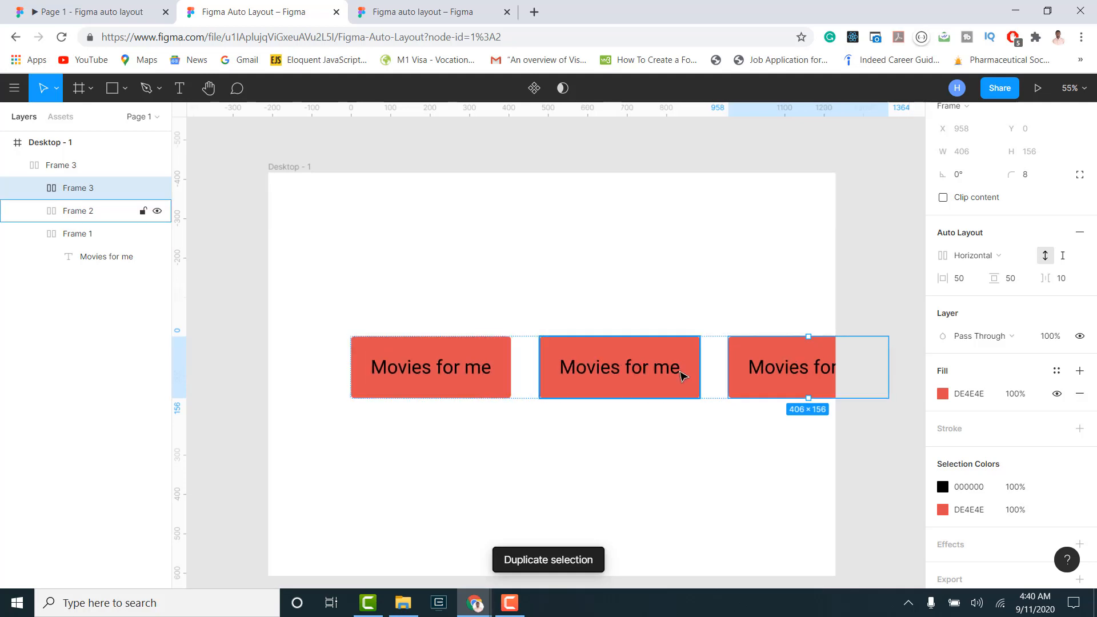
{"action": "left_click_drag", "start_coordinate": [594, 377], "coordinate": [563, 379]}
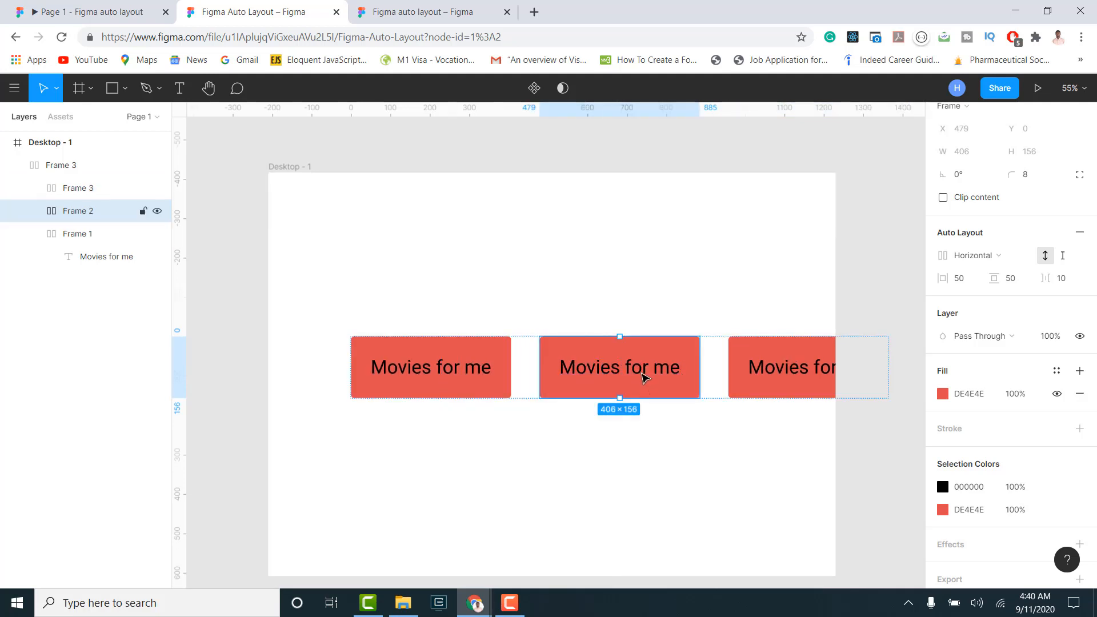
{"action": "left_click_drag", "start_coordinate": [723, 376], "coordinate": [656, 383]}
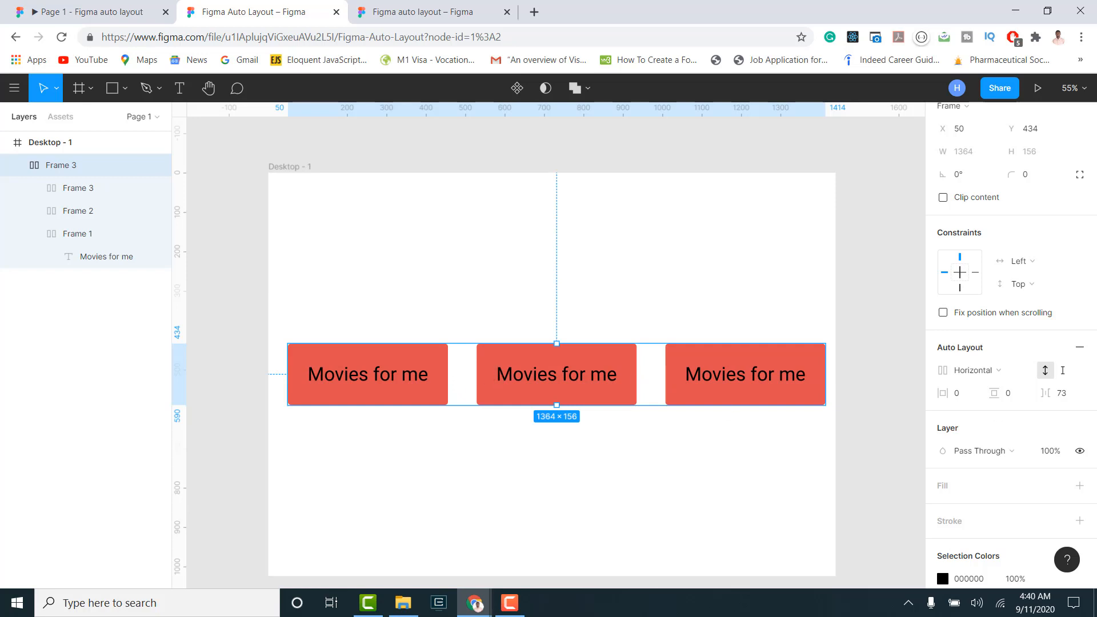
Switch the button row's auto layout direction to Vertical and move the stack to about X 70, Y 224.
{"action": "left_click", "coordinate": [994, 372]}
{"action": "left_click", "coordinate": [981, 387]}
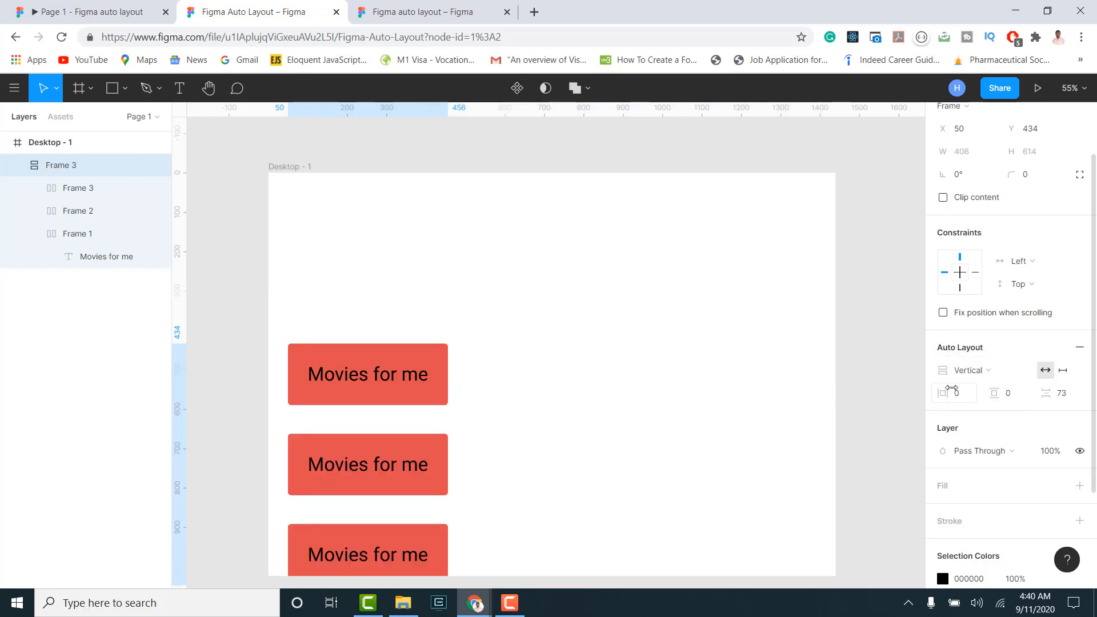
{"action": "left_click_drag", "start_coordinate": [394, 419], "coordinate": [401, 336]}
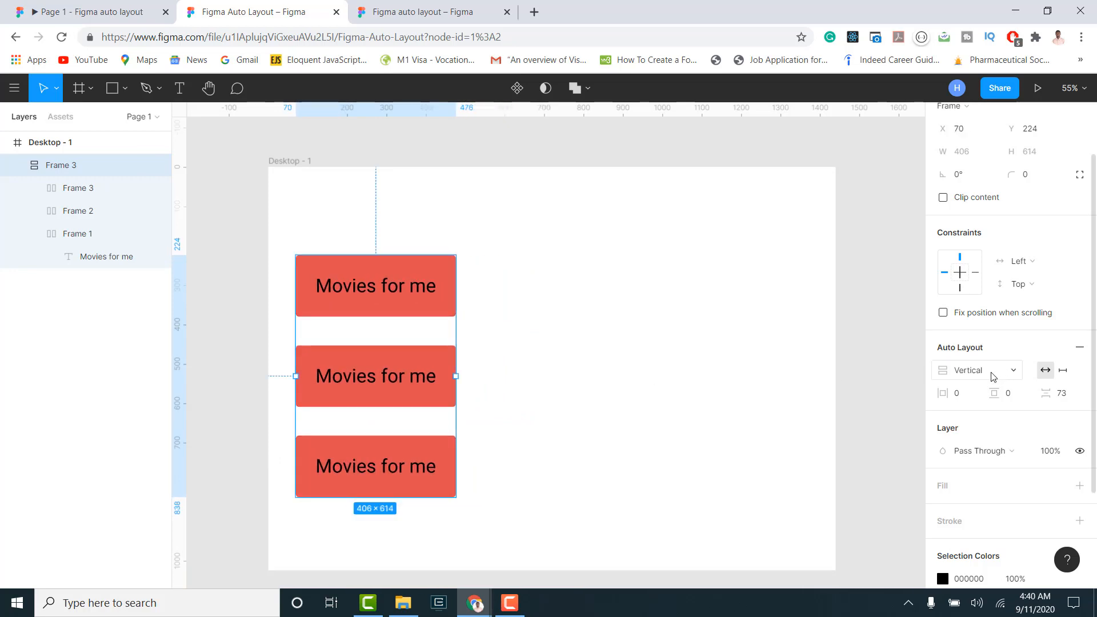
Set the button stack's auto layout direction to Horizontal and move the row to about X 38, Y 278.
{"action": "left_click", "coordinate": [988, 372]}
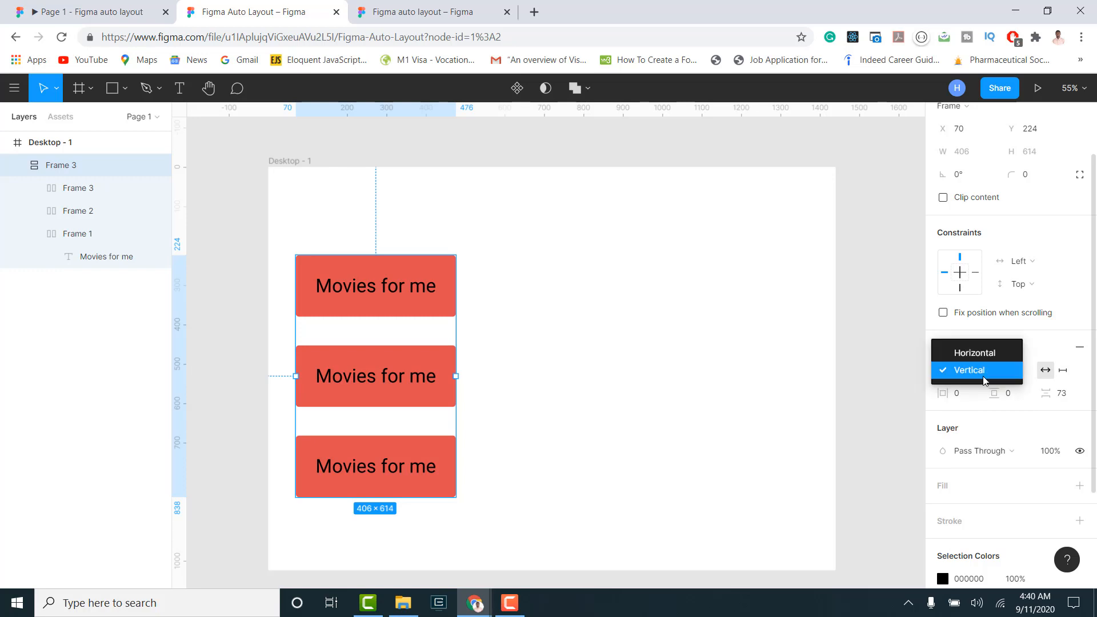
{"action": "left_click", "coordinate": [975, 355]}
{"action": "left_click_drag", "start_coordinate": [725, 301], "coordinate": [707, 322]}
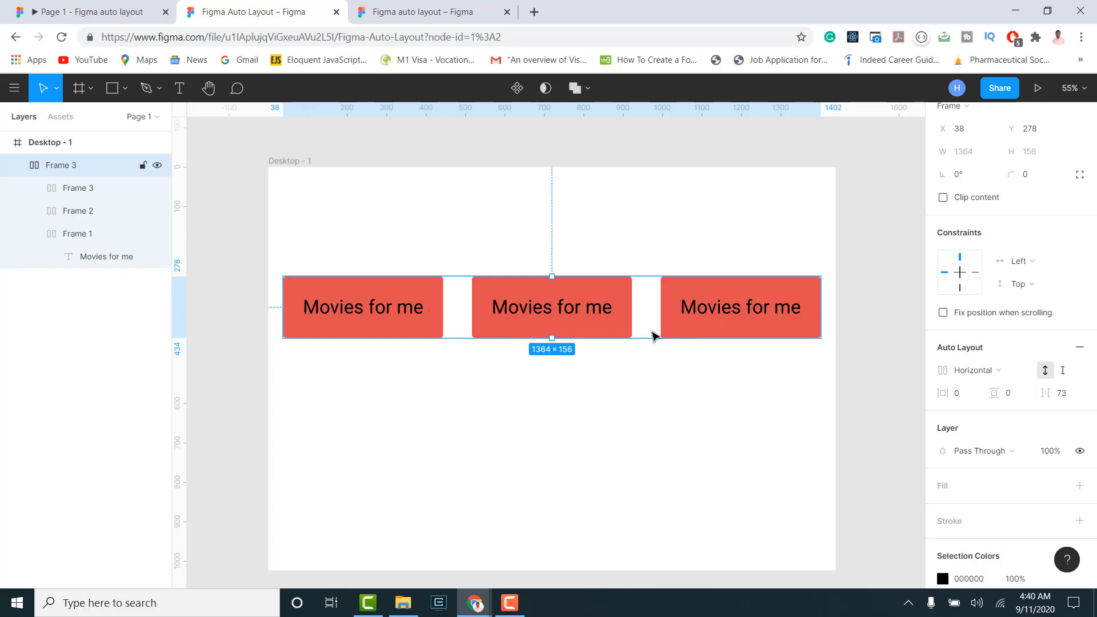
Set the spacing between the three buttons to 20, to 10, and finally to 70.
{"action": "left_click", "coordinate": [1066, 394]}
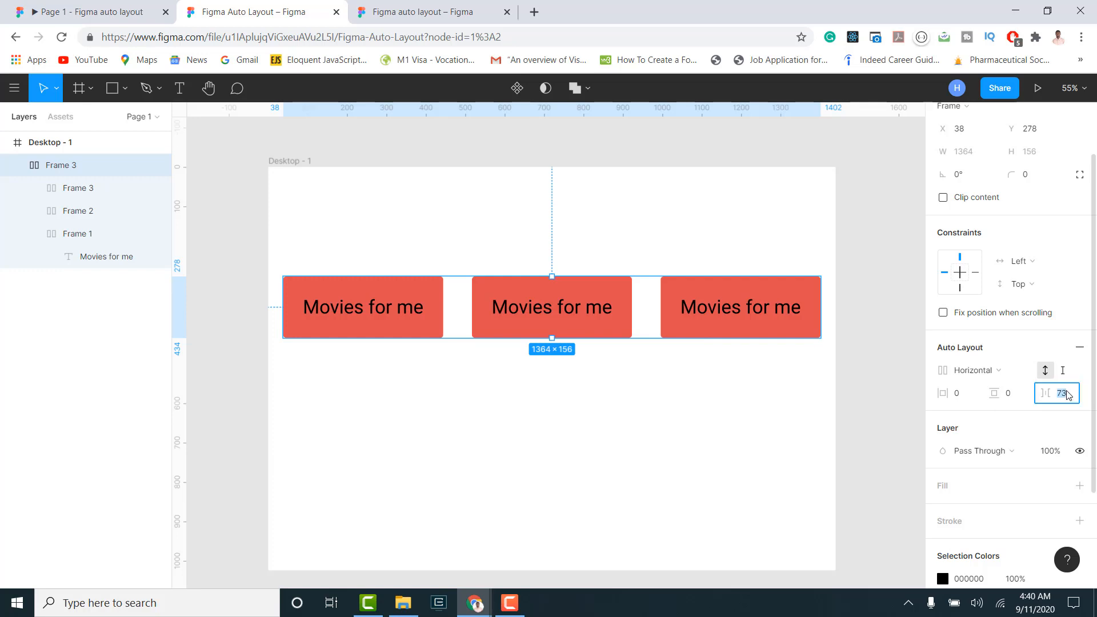
{"action": "key", "text": "Return"}
{"action": "left_click", "coordinate": [1067, 394]}
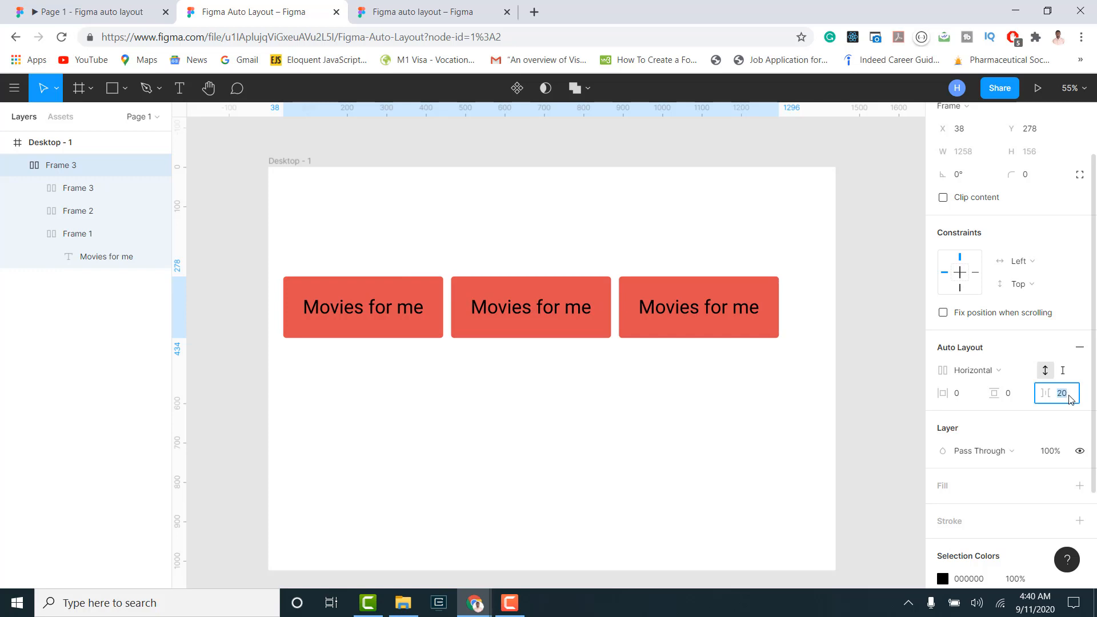
{"action": "type", "text": "10"}
{"action": "key", "text": "Return"}
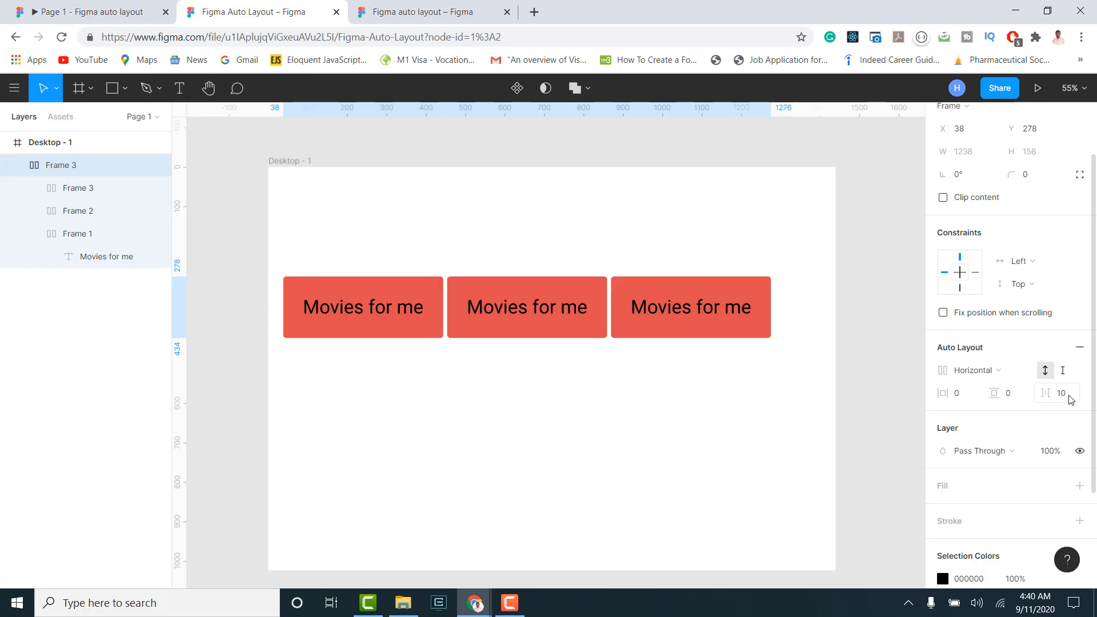
{"action": "left_click", "coordinate": [1069, 396]}
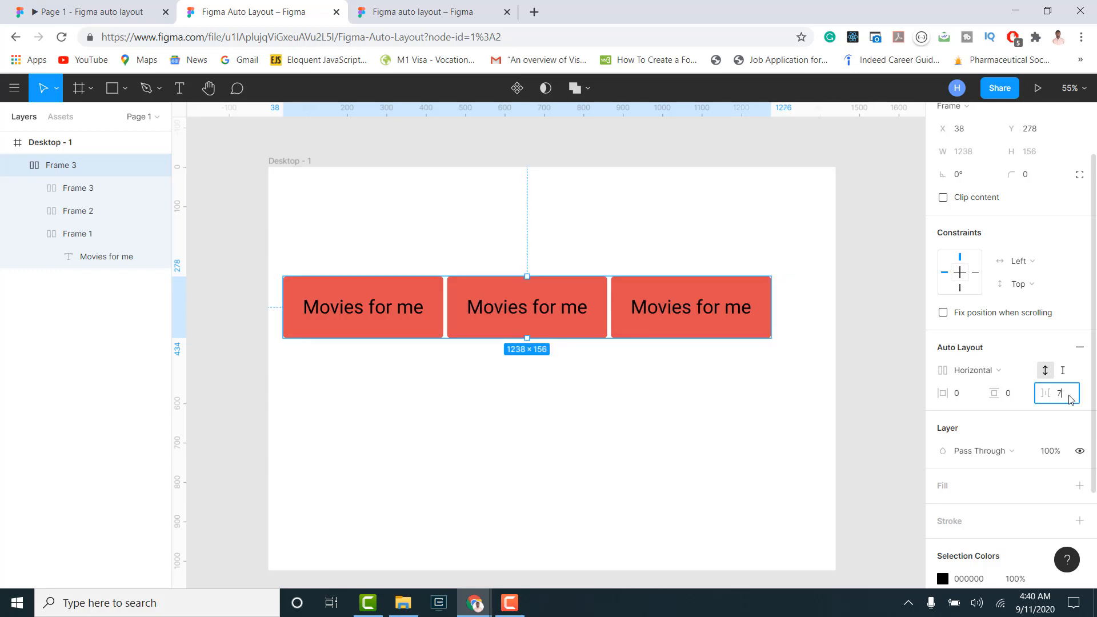
{"action": "key", "text": "Return"}
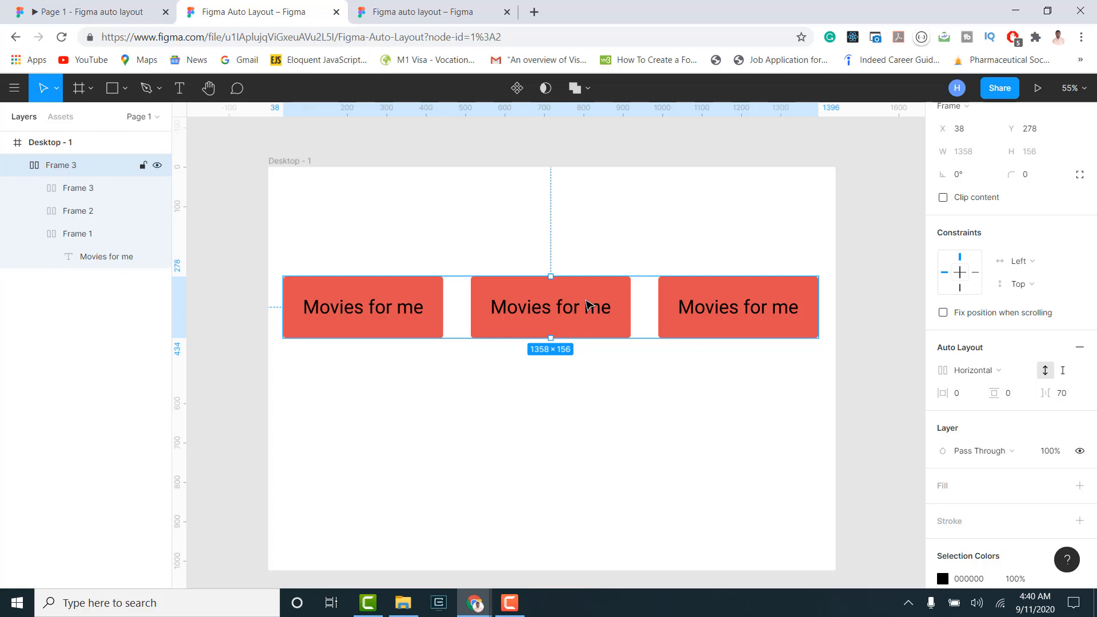
Change the middle button's fill to green 51DE4E by shifting its hue.
{"action": "double_click", "coordinate": [589, 304]}
{"action": "left_click", "coordinate": [943, 394]}
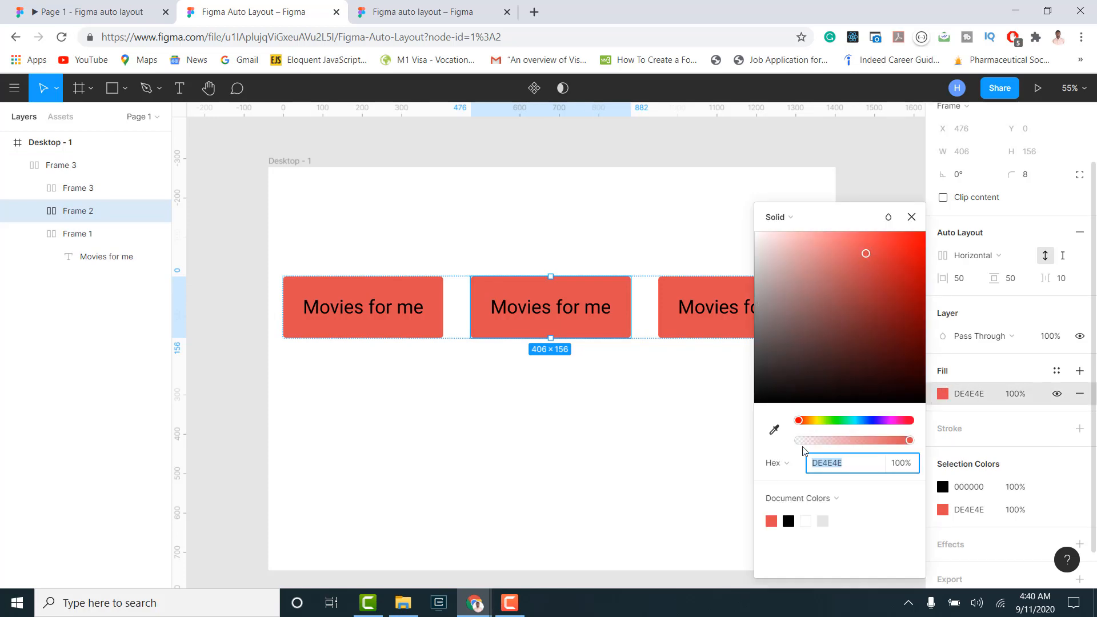
{"action": "left_click_drag", "start_coordinate": [798, 422], "coordinate": [836, 422]}
Change the third button's fill to magenta DE4ED0 by shifting its hue.
{"action": "left_click", "coordinate": [693, 319]}
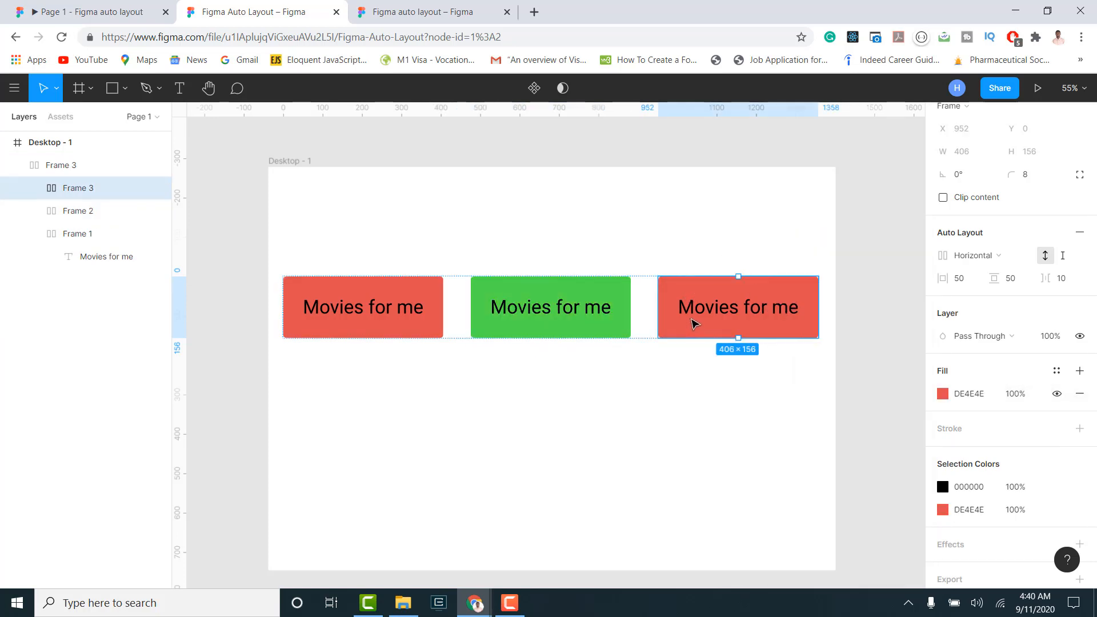
{"action": "left_click", "coordinate": [943, 394]}
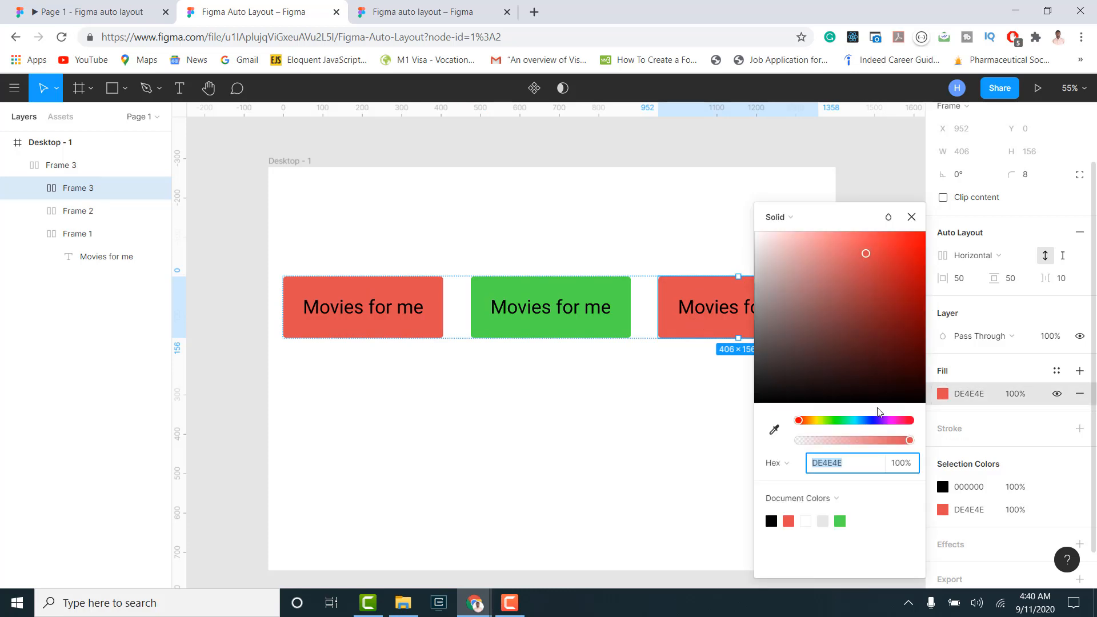
{"action": "left_click", "coordinate": [904, 421]}
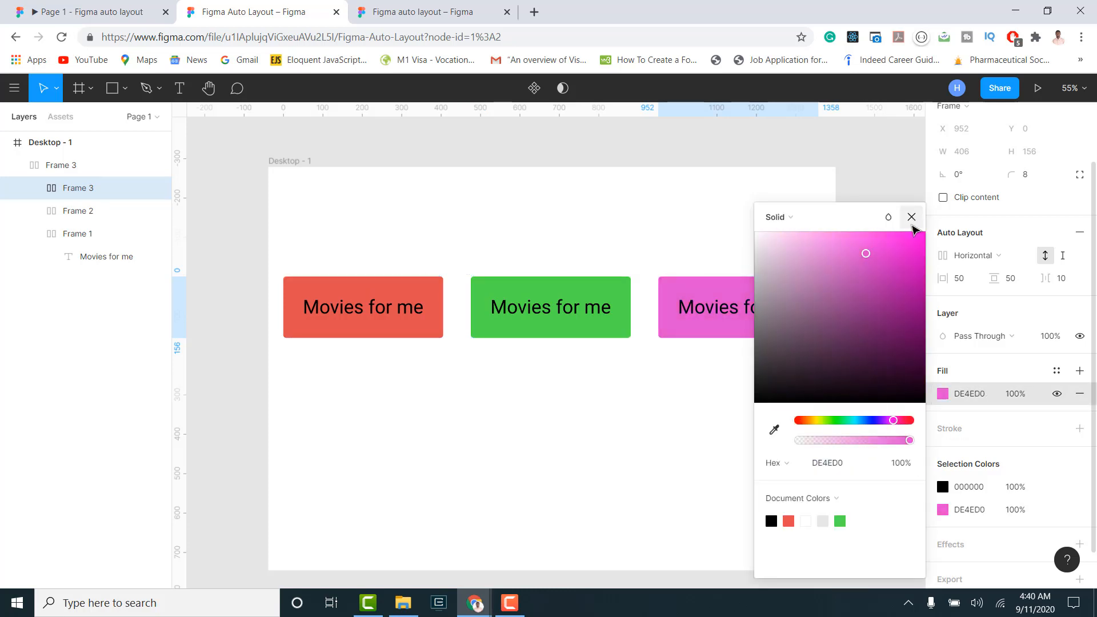
{"action": "left_click", "coordinate": [911, 216]}
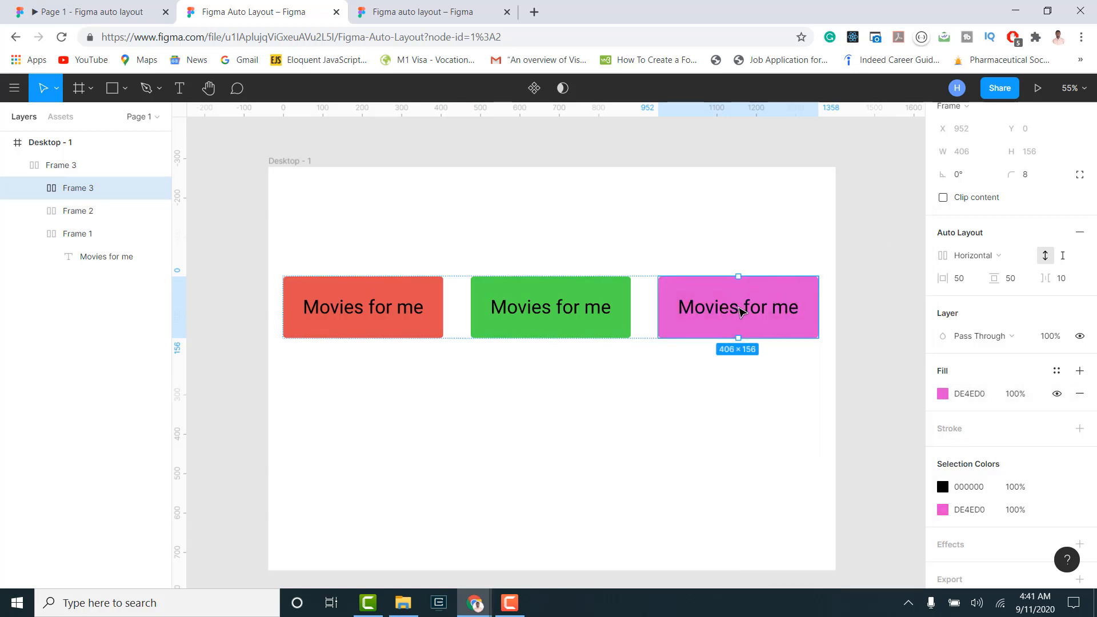
Reorder the buttons to magenta, green, red on the canvas, and to red, magenta, green through the layer order.
{"action": "left_click_drag", "start_coordinate": [740, 311], "coordinate": [377, 309]}
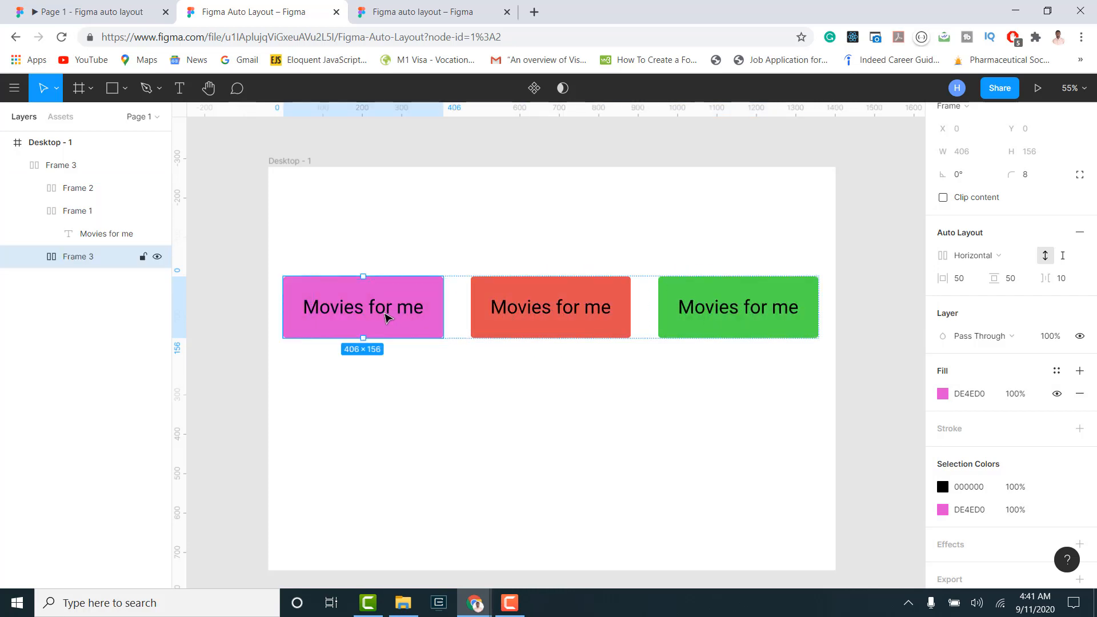
{"action": "left_click_drag", "start_coordinate": [522, 307], "coordinate": [678, 306]}
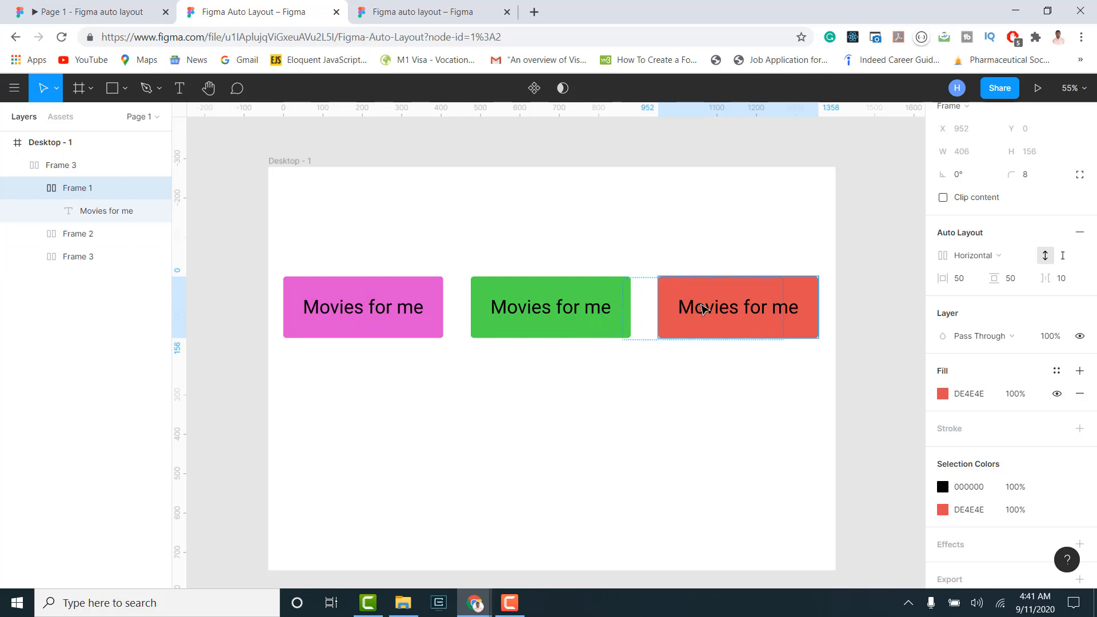
{"action": "left_click", "coordinate": [33, 189]}
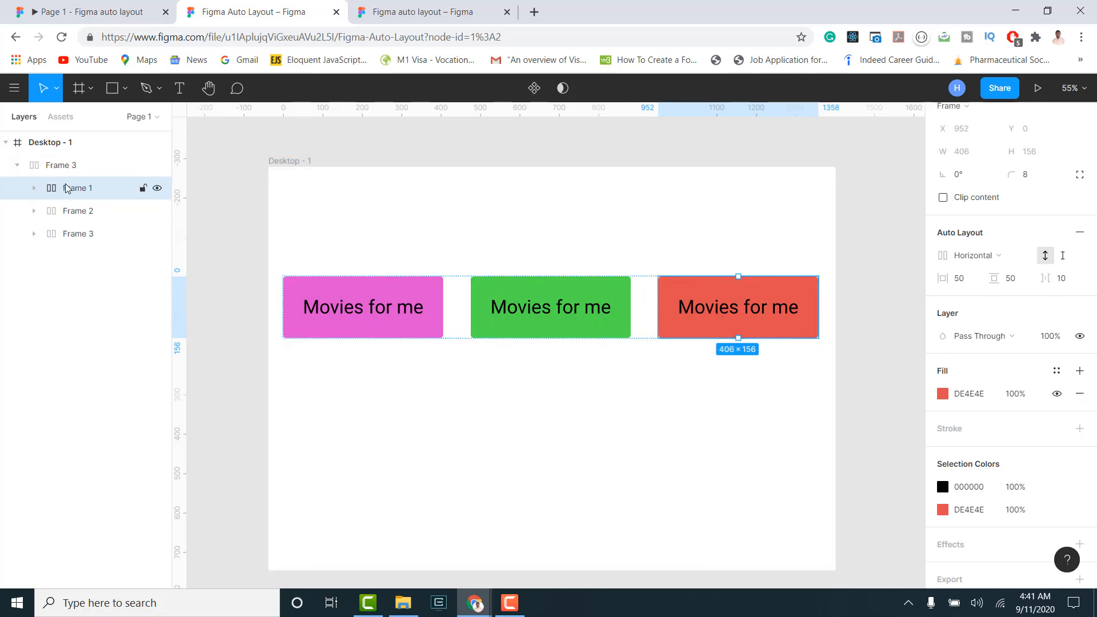
{"action": "mouse_move", "coordinate": [68, 190]}
{"action": "left_mouse_down"}
{"action": "mouse_move", "coordinate": [76, 219]}
{"action": "mouse_move", "coordinate": [76, 205]}
{"action": "left_mouse_up"}
{"action": "left_click", "coordinate": [81, 240]}
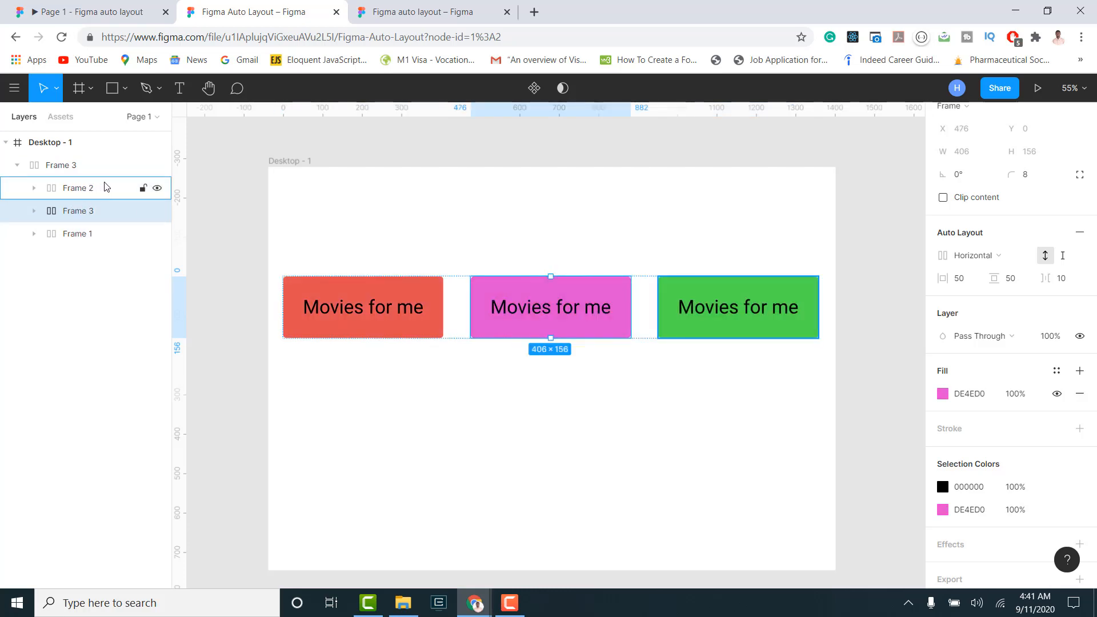
Shift the green button two places to the left in the row and the red button one place to the right.
{"action": "scroll", "coordinate": [514, 203], "scroll_direction": "up", "scroll_amount": 1}
{"action": "scroll", "coordinate": [1032, 223], "scroll_direction": "up", "scroll_amount": 3}
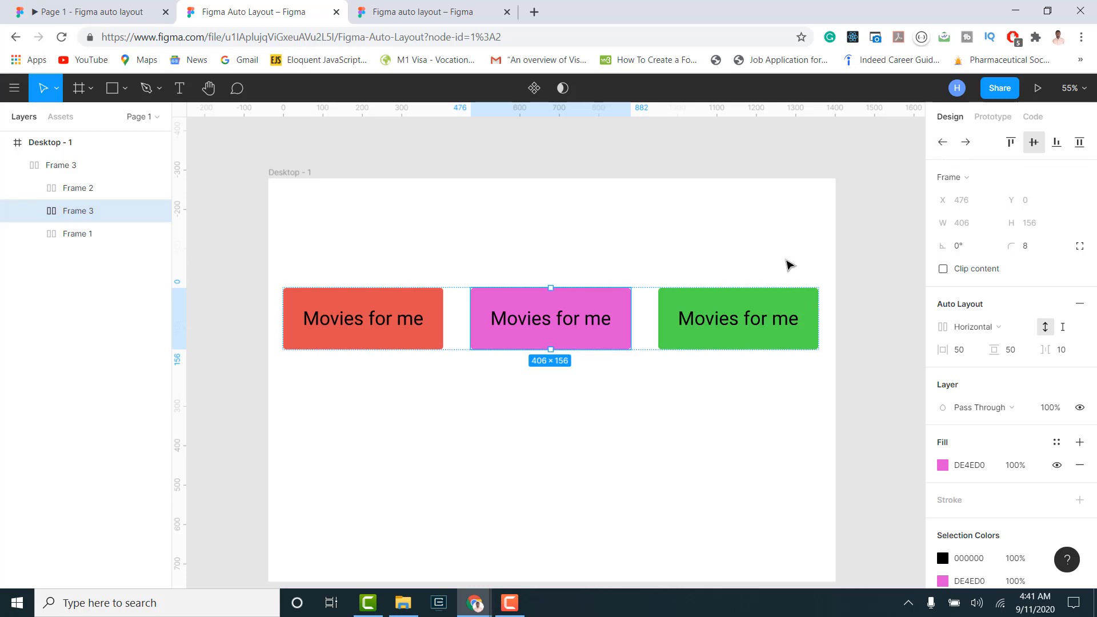
{"action": "left_click", "coordinate": [799, 290]}
{"action": "left_click", "coordinate": [943, 142]}
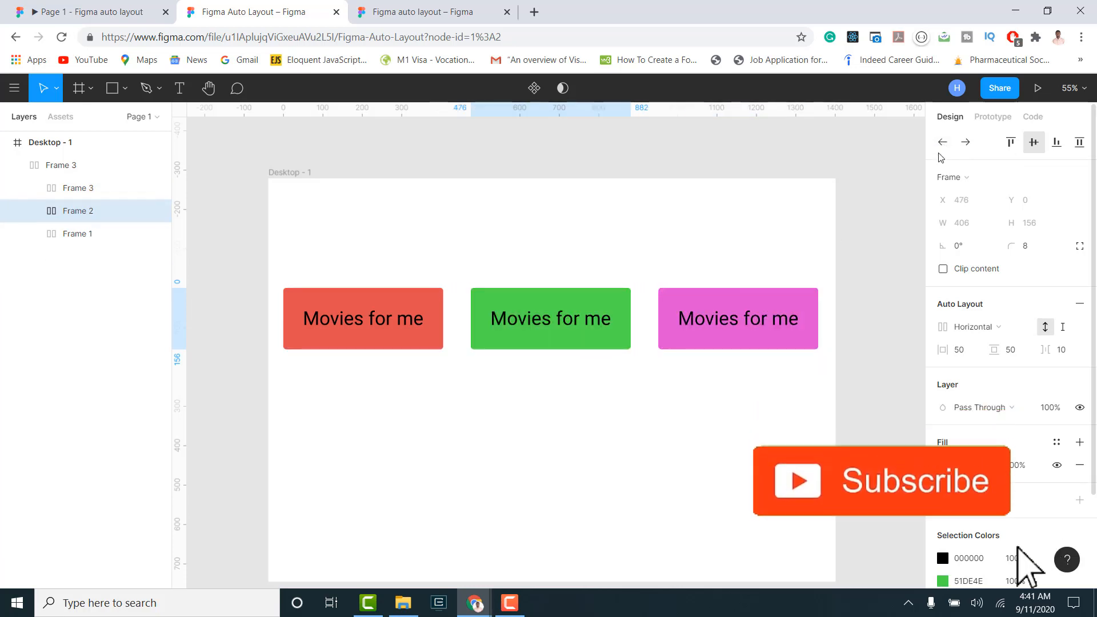
{"action": "left_click", "coordinate": [943, 142]}
{"action": "left_click", "coordinate": [563, 314]}
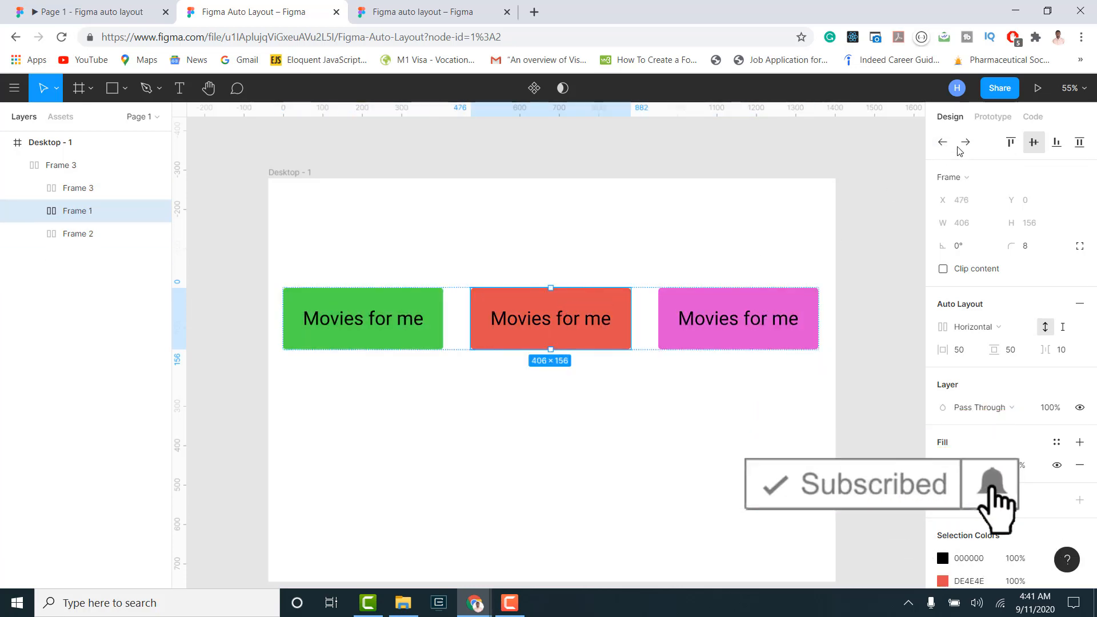
{"action": "left_click", "coordinate": [966, 141]}
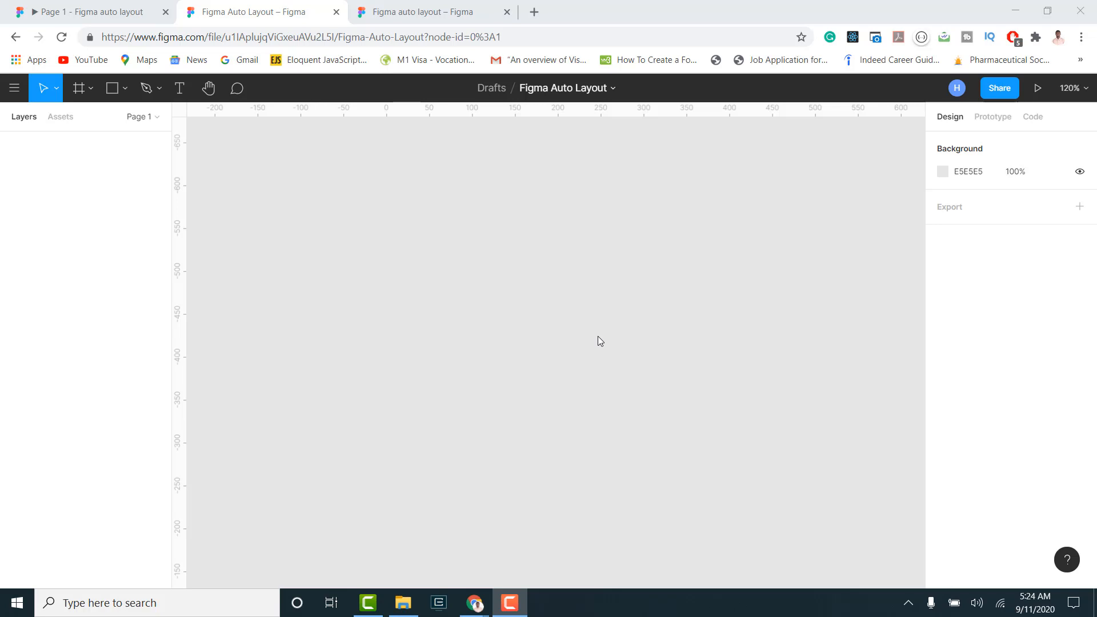
Add an iPhone 11 Pro / X frame (375 × 812) to the empty canvas.
{"action": "left_click", "coordinate": [77, 91]}
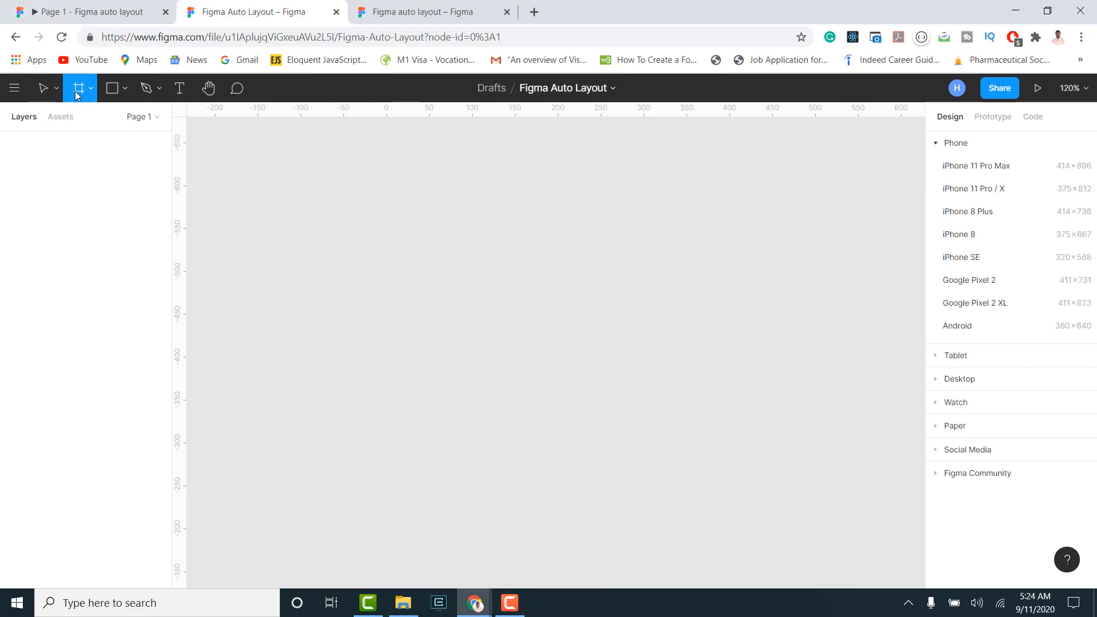
{"action": "left_click", "coordinate": [964, 194]}
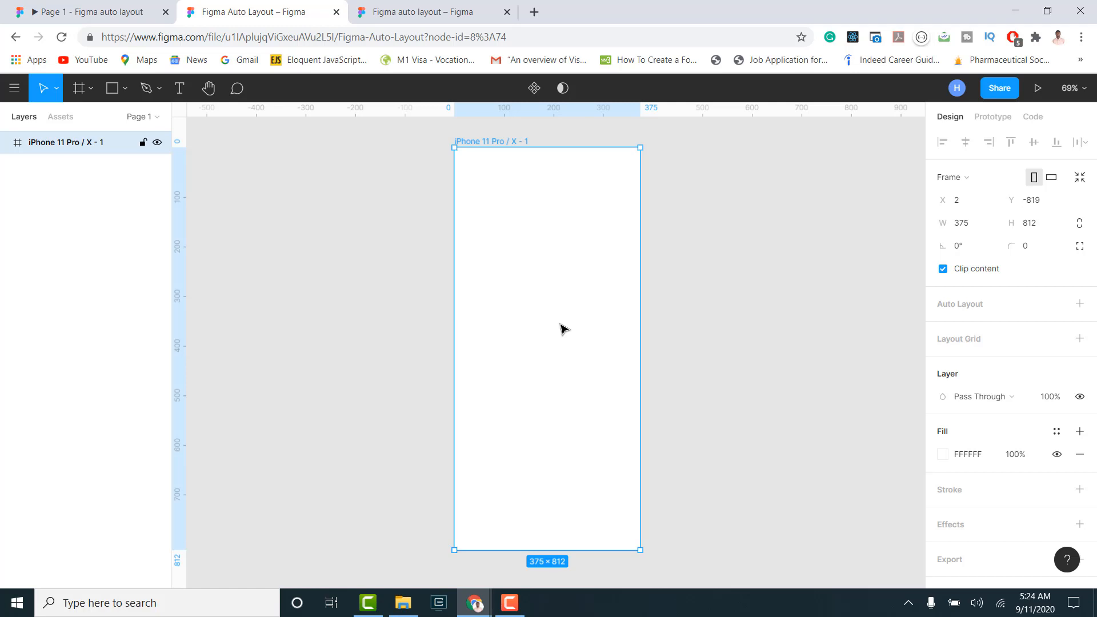
Insert the solid star icon from the Font Awesome Icons plugin by searching for "star".
{"action": "right_click", "coordinate": [590, 307]}
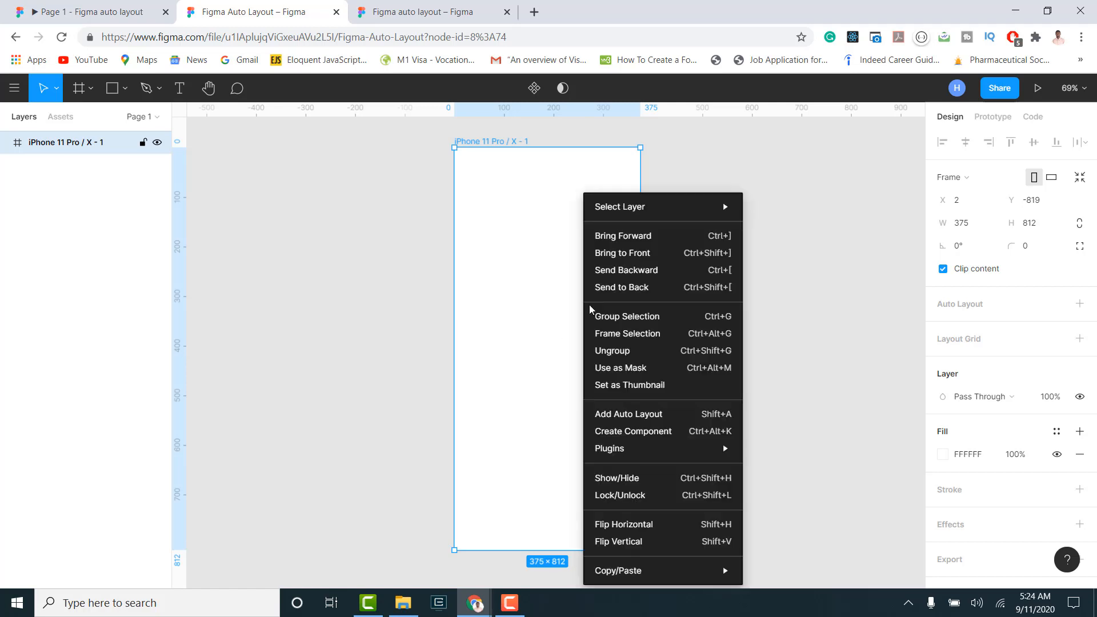
{"action": "mouse_move", "coordinate": [657, 456]}
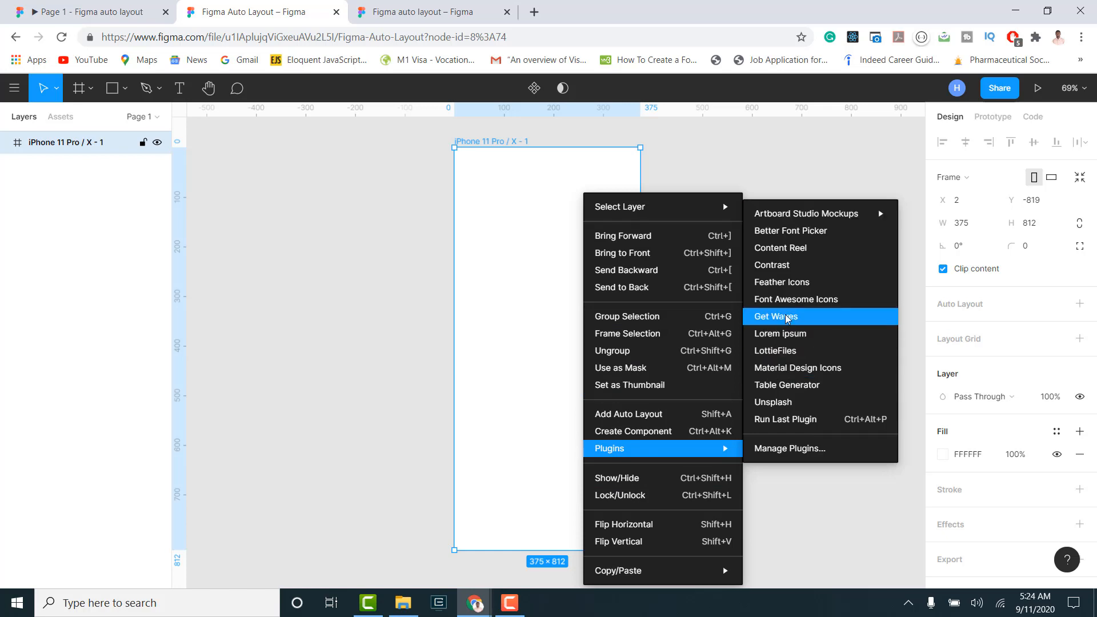
{"action": "left_click", "coordinate": [757, 299]}
{"action": "left_click", "coordinate": [715, 344]}
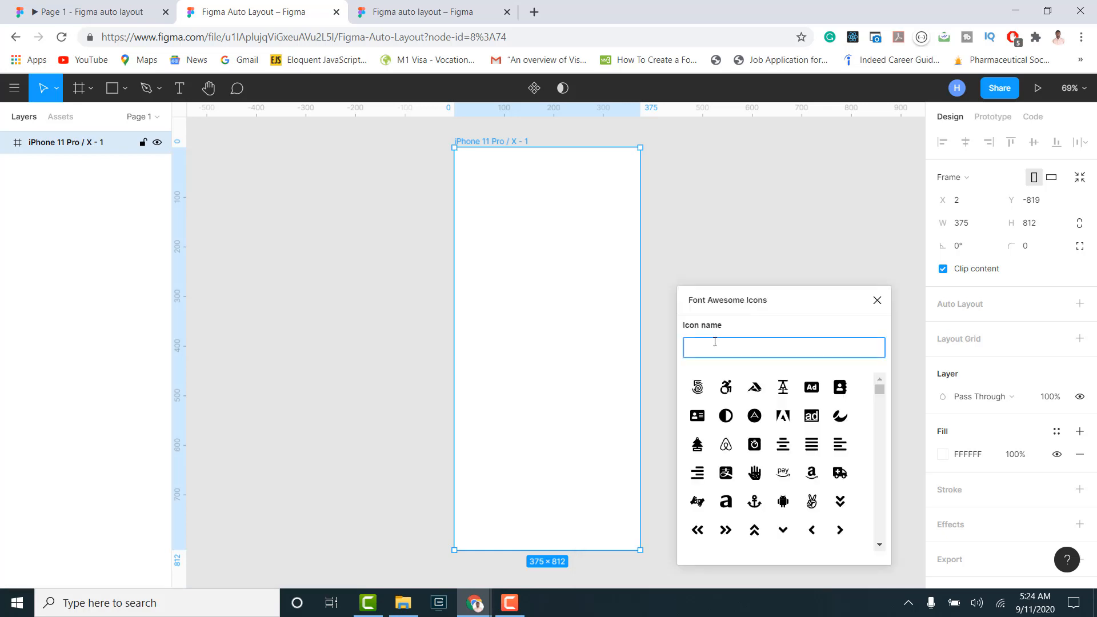
{"action": "type", "text": "star"}
{"action": "left_click", "coordinate": [704, 378]}
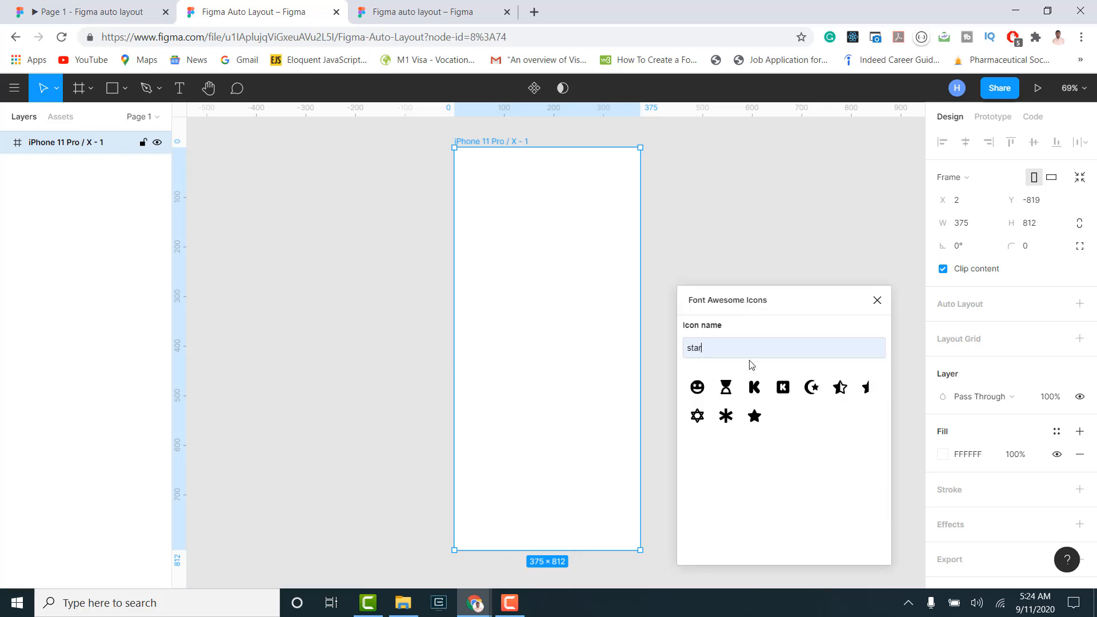
{"action": "left_click", "coordinate": [759, 420]}
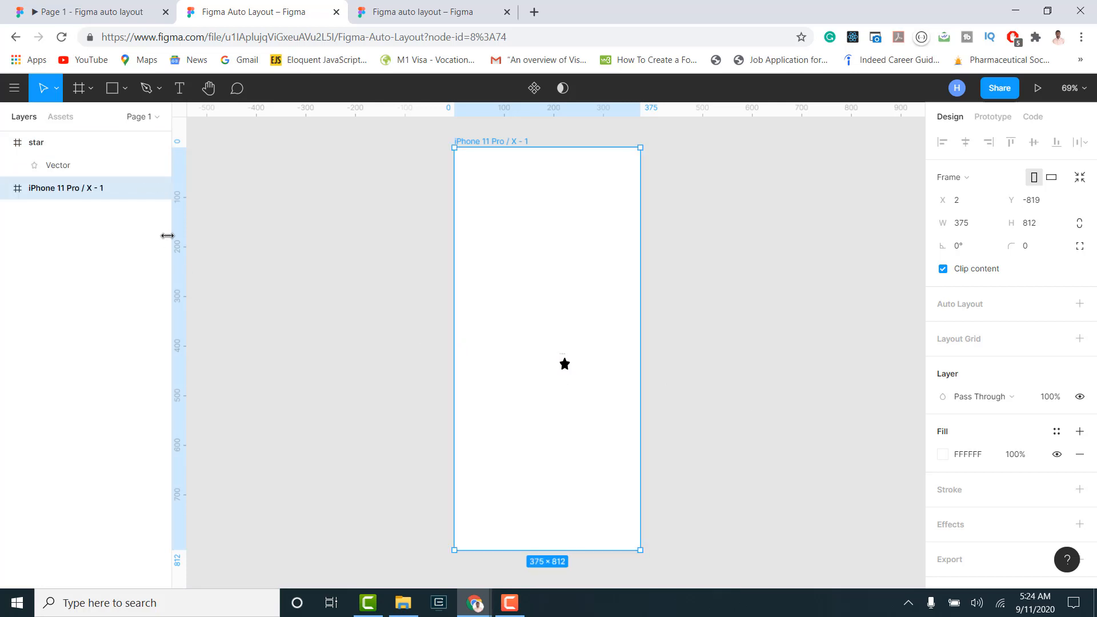
Nest the star layer inside the iPhone 11 Pro / X frame and set its width to 24.
{"action": "left_click", "coordinate": [79, 144]}
{"action": "left_click_drag", "start_coordinate": [78, 143], "coordinate": [117, 223]}
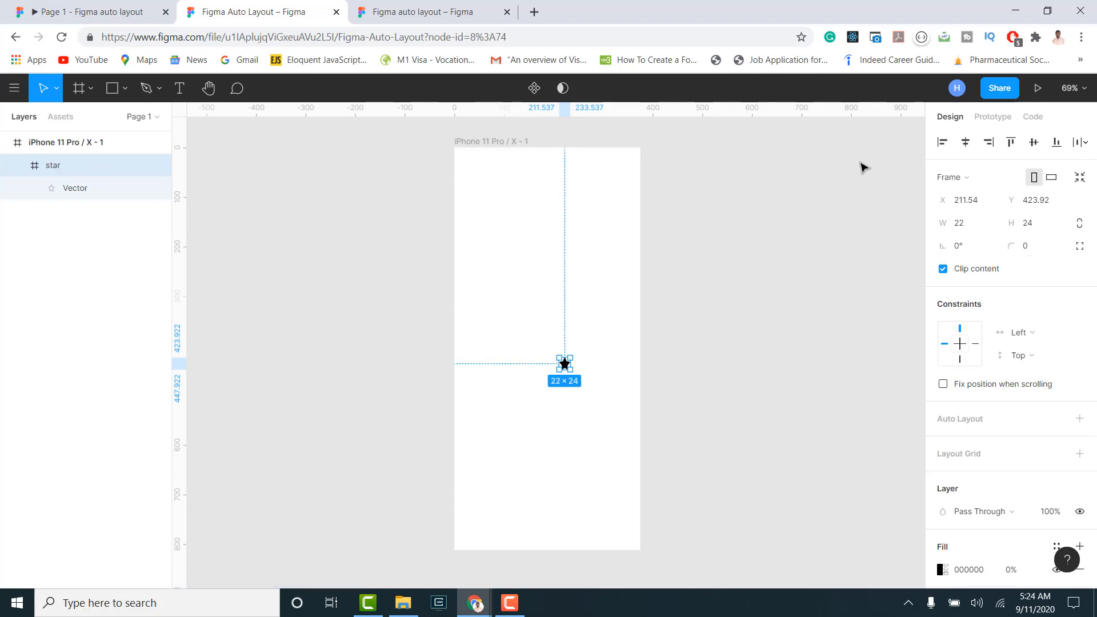
{"action": "left_click", "coordinate": [975, 223]}
{"action": "type", "text": "24"}
{"action": "key", "text": "Return"}
{"action": "scroll", "coordinate": [574, 349], "scroll_direction": "up", "scroll_amount": 5}
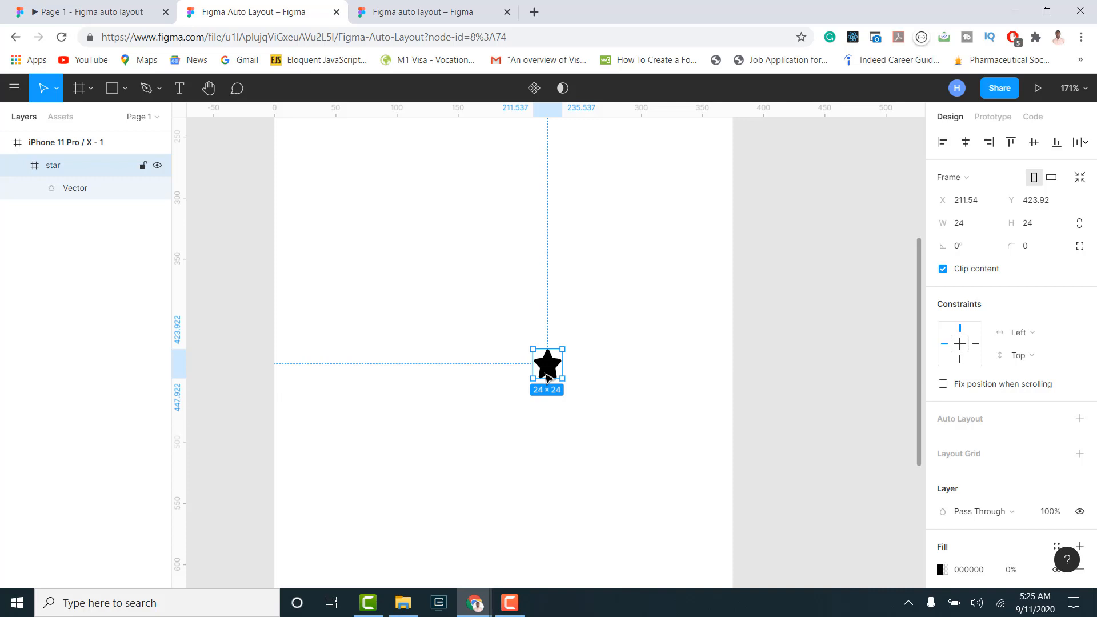
Add auto layout to the star frame and duplicate its vector four times to make a row of five stars.
{"action": "key", "text": "shift+a"}
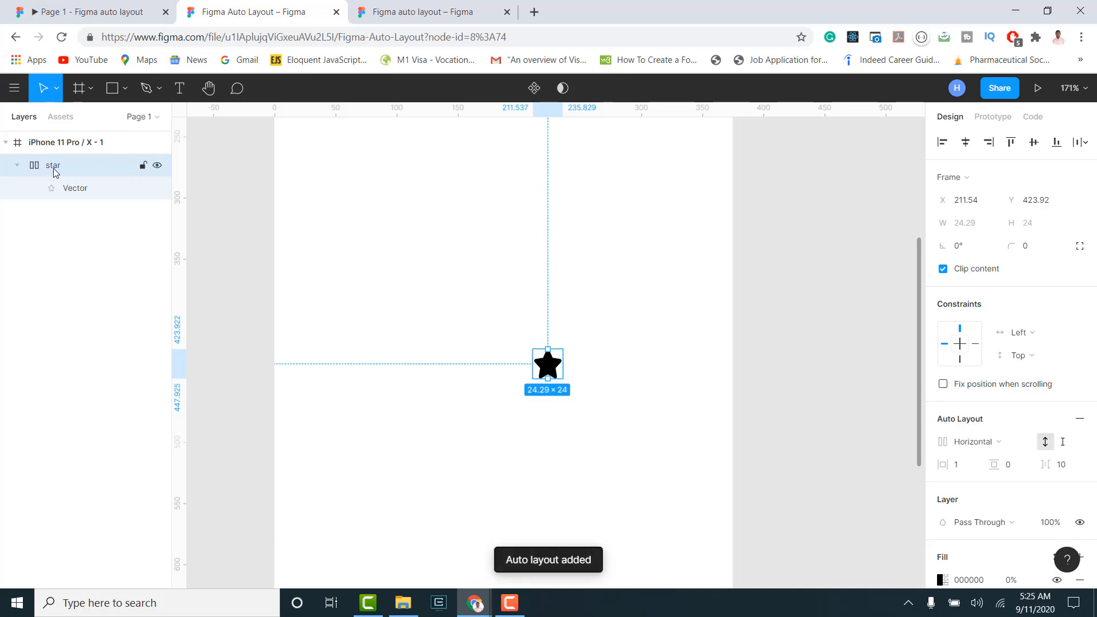
{"action": "left_click", "coordinate": [79, 193]}
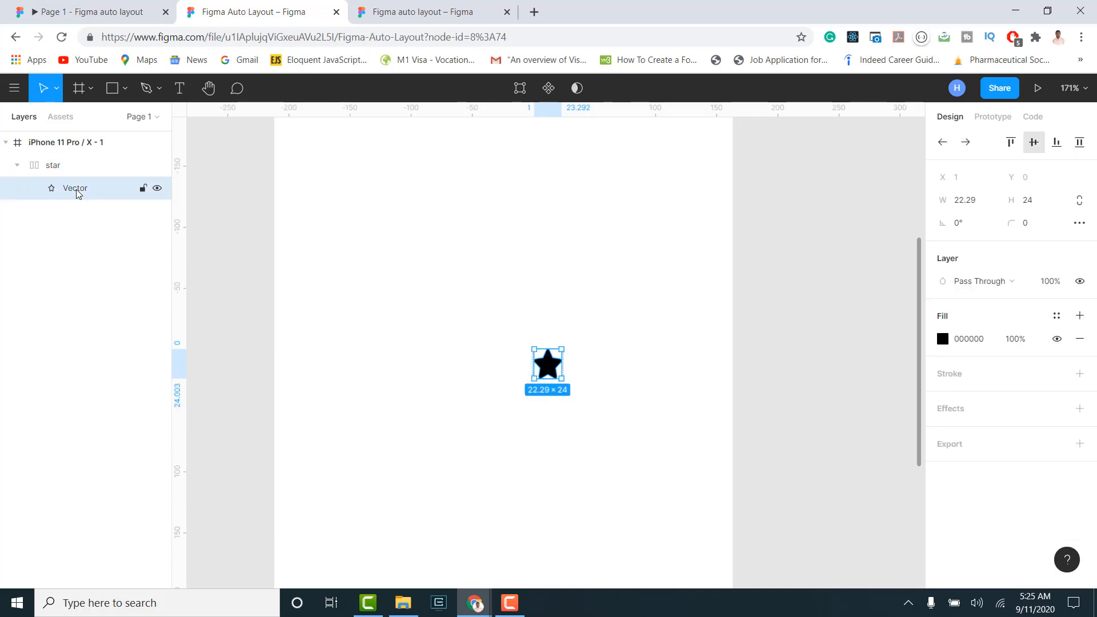
{"action": "key", "text": "ctrl+d"}
{"action": "key", "text": "ctrl+d"}
{"action": "key", "text": "ctrl+d"}
{"action": "key", "text": "ctrl+d"}
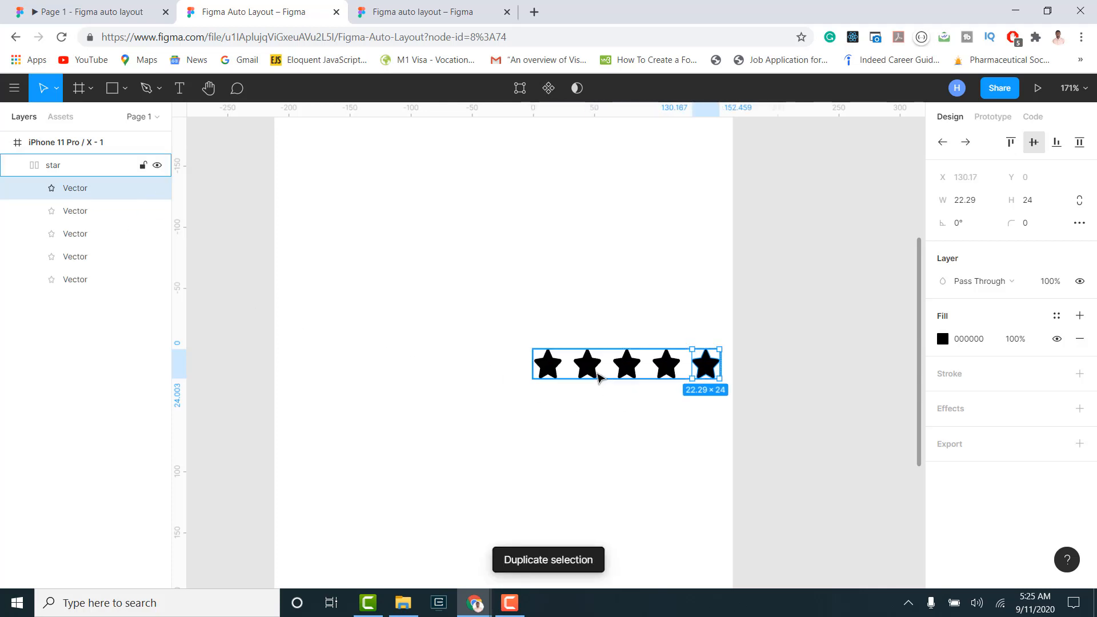
Move the star row left to X 81, Y 415 and set its horizontal padding to 0.
{"action": "left_click", "coordinate": [531, 359]}
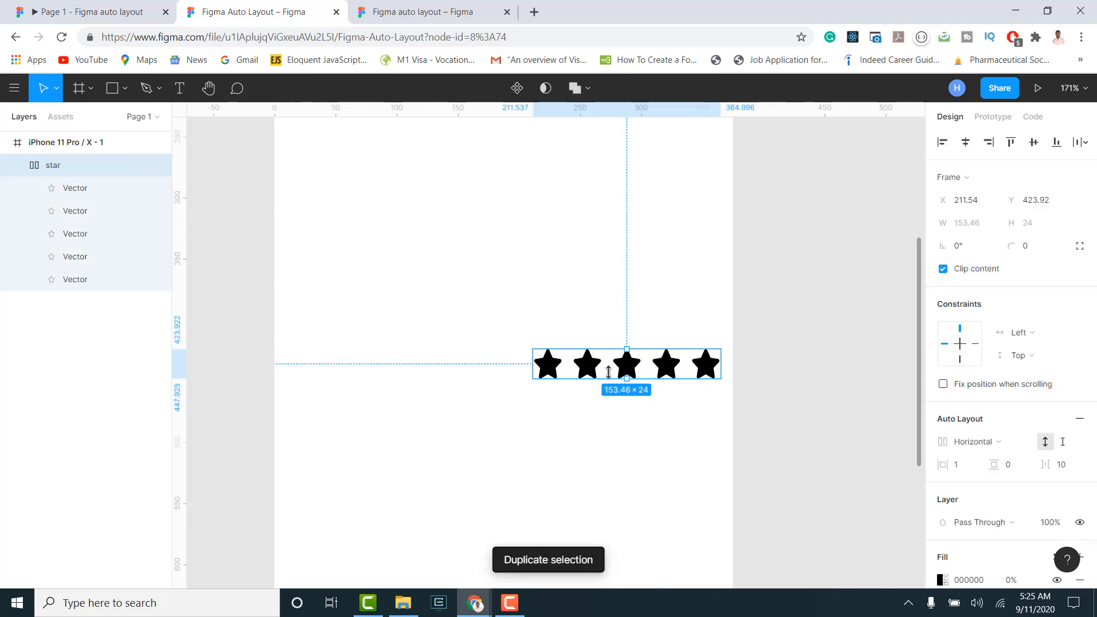
{"action": "left_click_drag", "start_coordinate": [554, 372], "coordinate": [394, 362]}
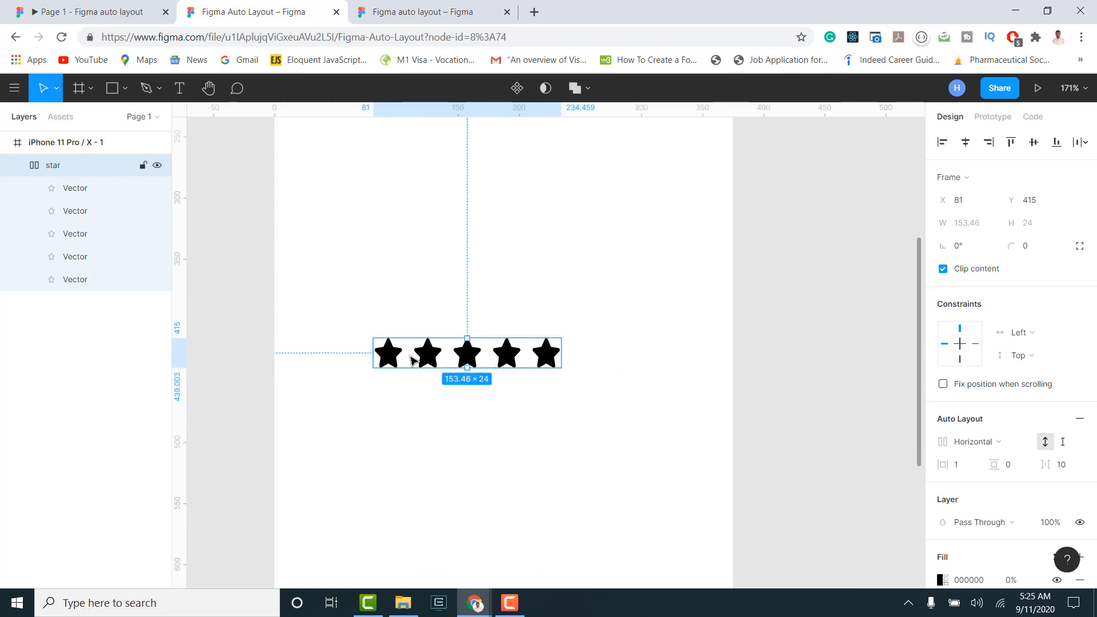
{"action": "left_click", "coordinate": [1072, 470]}
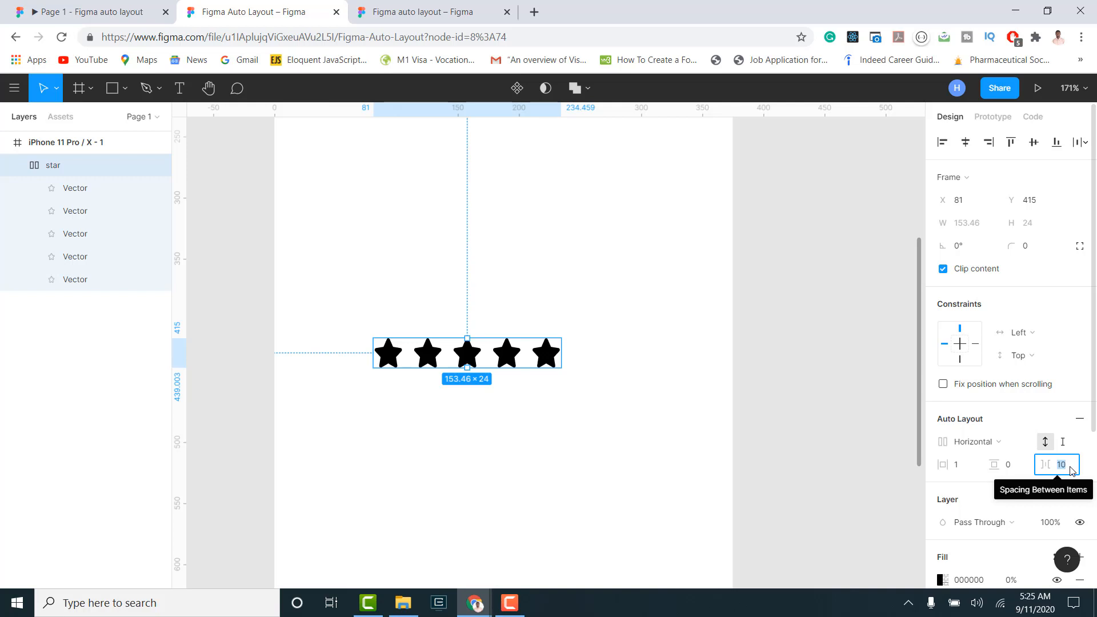
{"action": "left_click", "coordinate": [965, 465]}
{"action": "key", "text": "Return"}
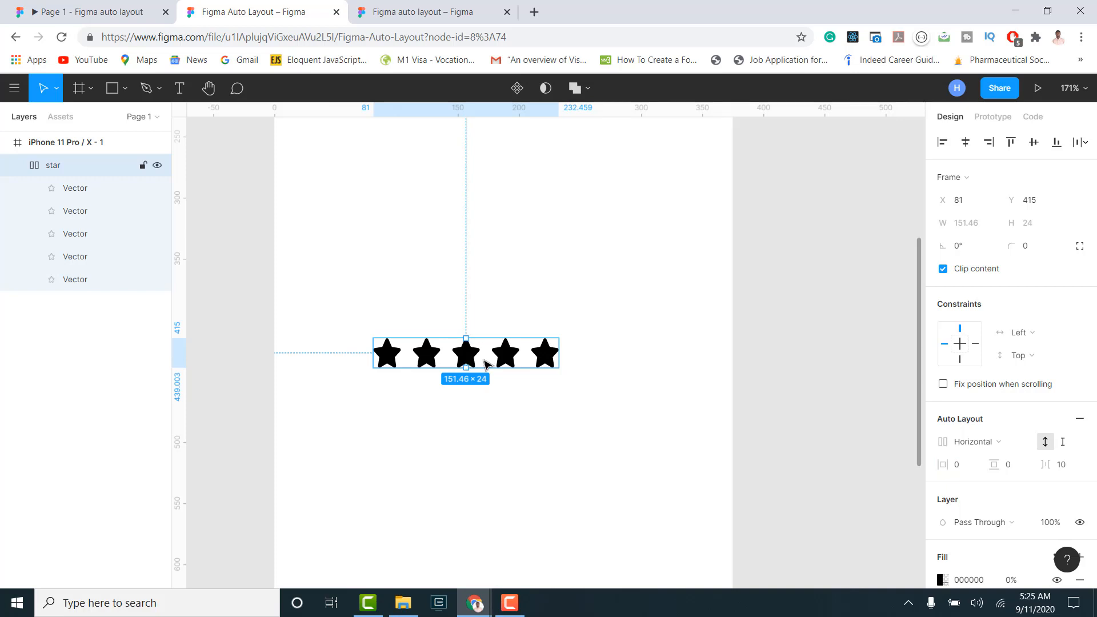
Change the first star's fill to dark yellow DADE0B.
{"action": "double_click", "coordinate": [392, 363]}
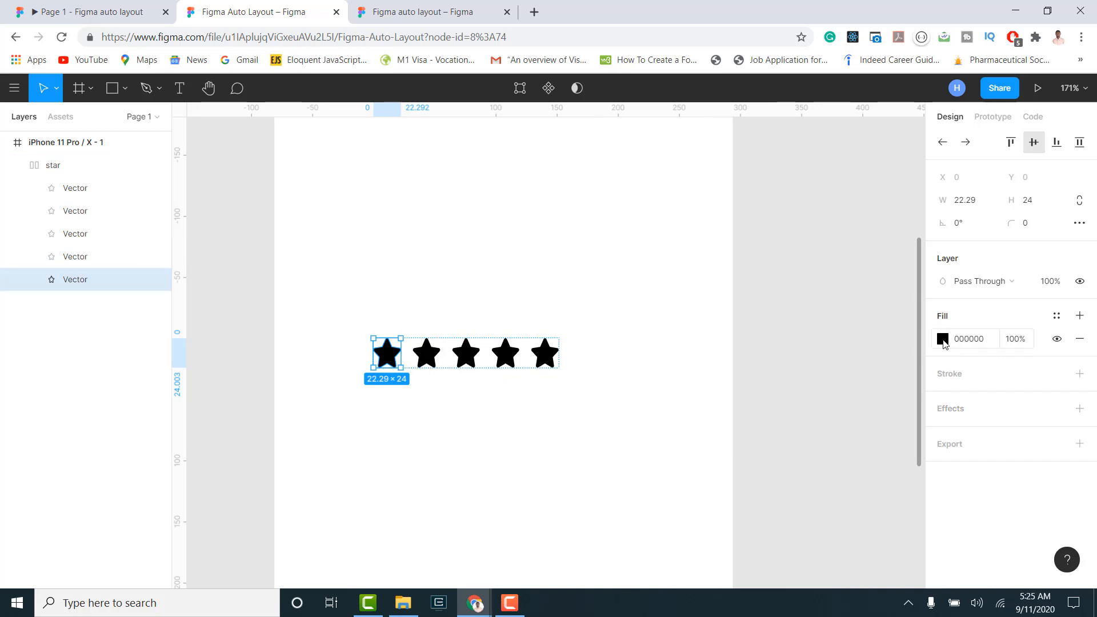
{"action": "left_click", "coordinate": [943, 340]}
{"action": "left_click", "coordinate": [818, 422]}
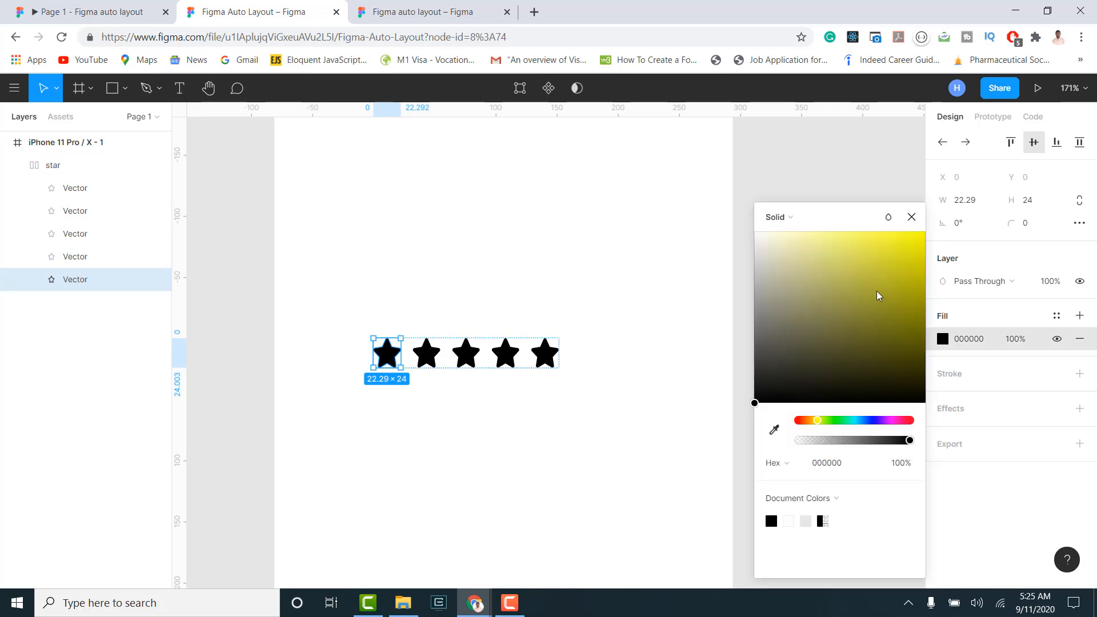
{"action": "left_click", "coordinate": [904, 239]}
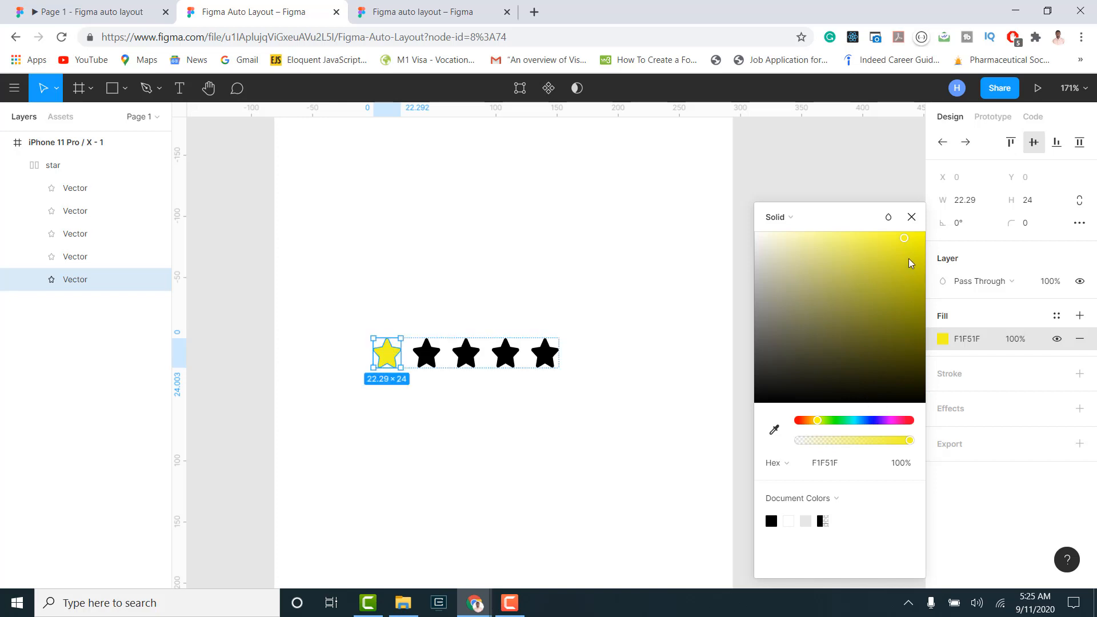
{"action": "left_click_drag", "start_coordinate": [904, 239], "coordinate": [920, 262]}
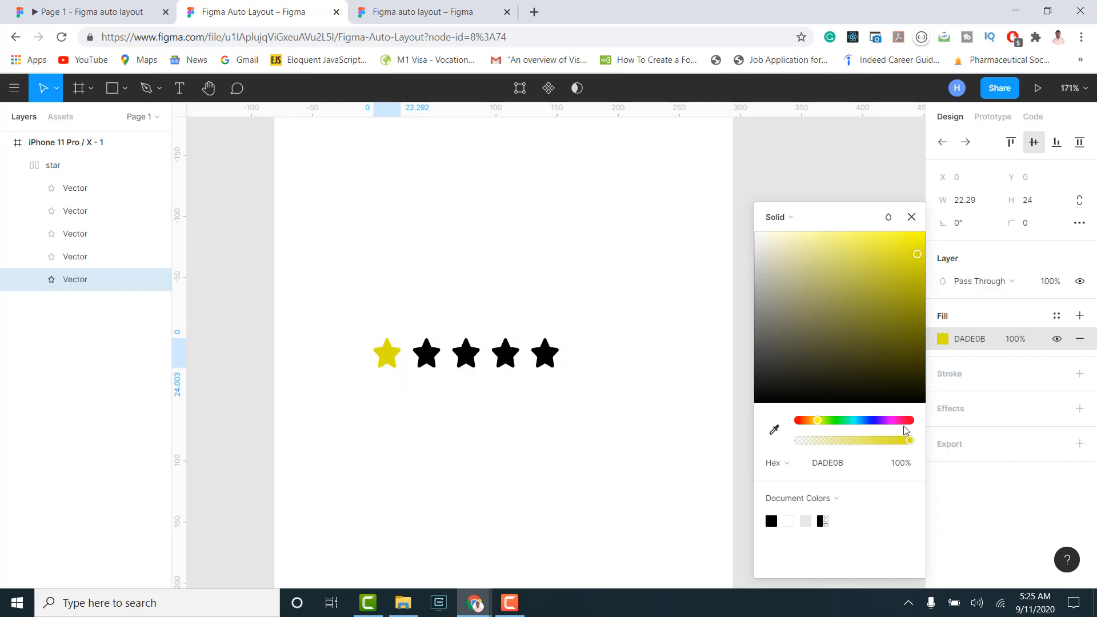
Copy the first star's fill color DADE0B and apply it to the other four stars.
{"action": "left_click", "coordinate": [988, 341]}
{"action": "key", "text": "ctrl+c"}
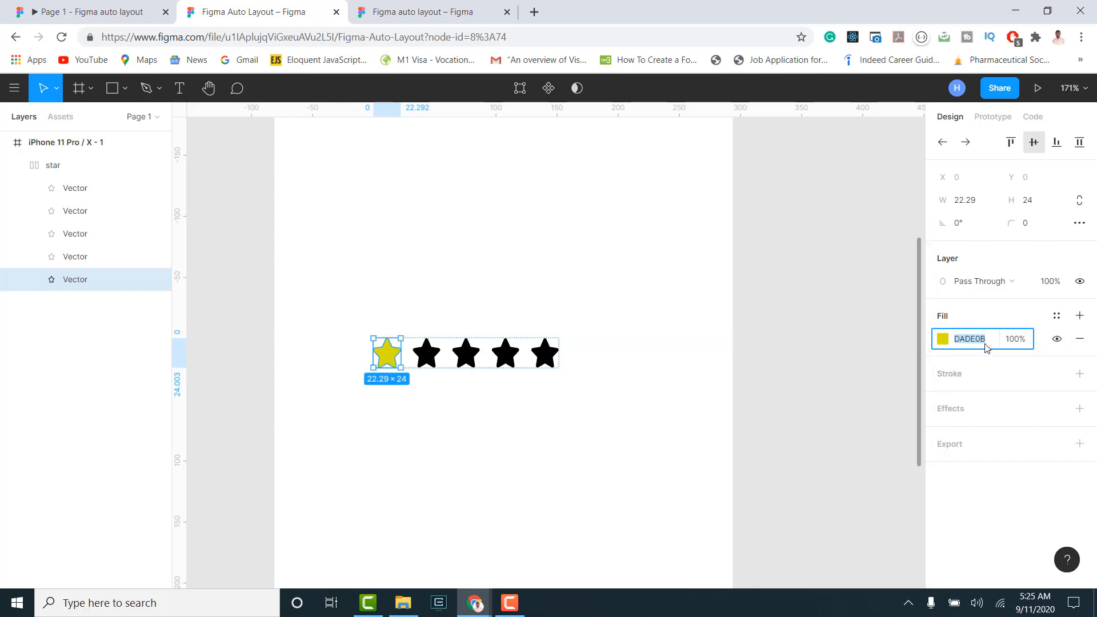
{"action": "left_click", "coordinate": [427, 353]}
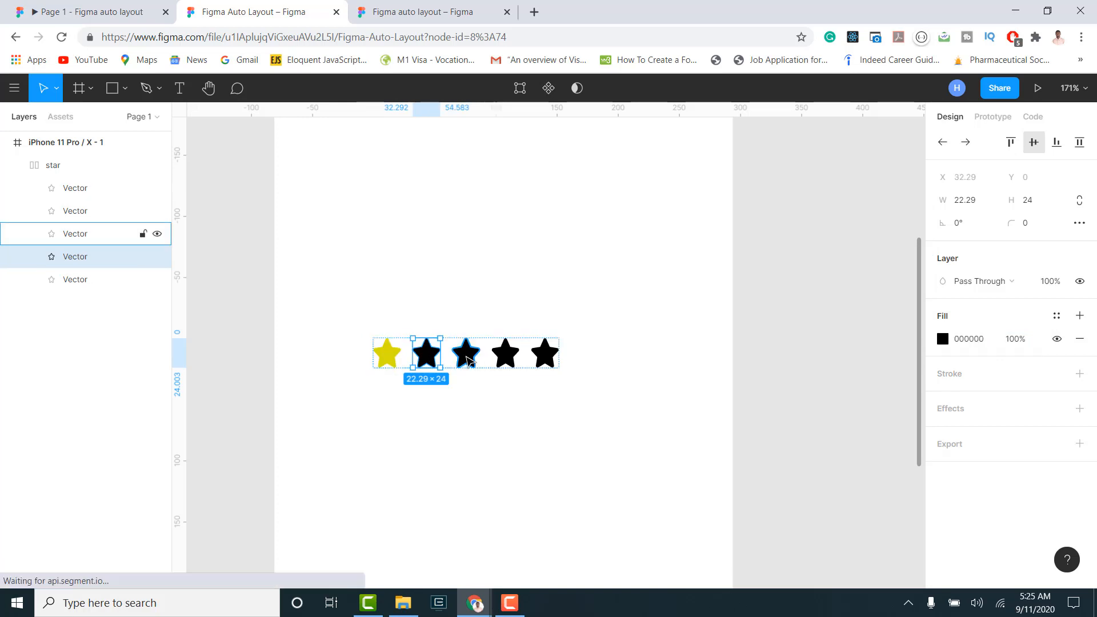
{"action": "left_click", "coordinate": [467, 353], "text": "shift"}
{"action": "left_click", "coordinate": [505, 359], "text": "shift"}
{"action": "left_click", "coordinate": [544, 354], "text": "shift"}
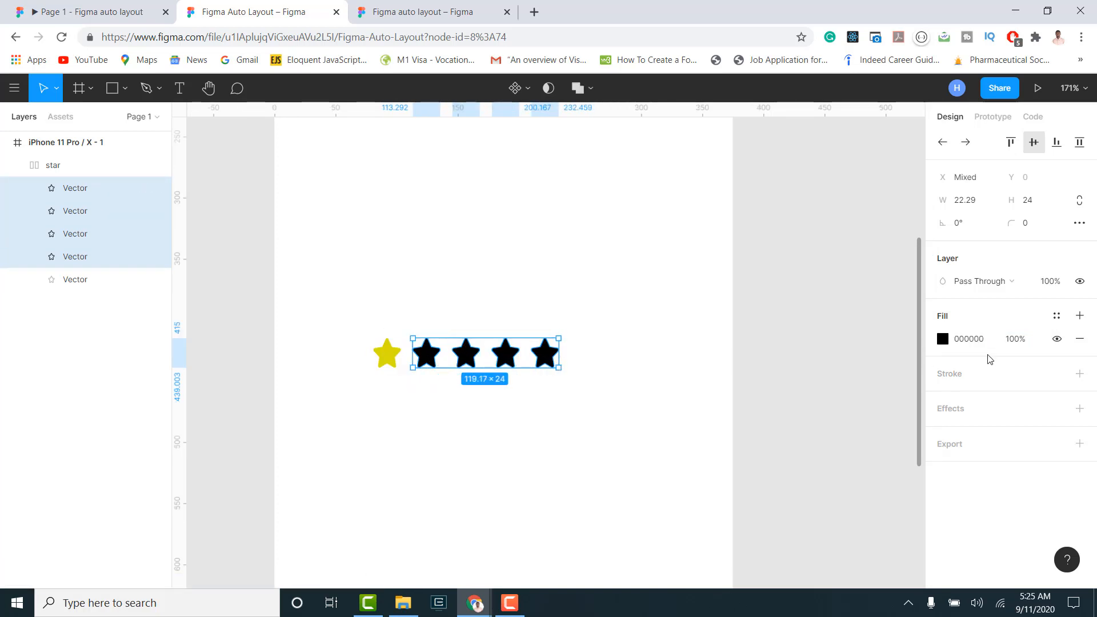
{"action": "left_click", "coordinate": [976, 342]}
{"action": "key", "text": "ctrl+v"}
{"action": "key", "text": "Return"}
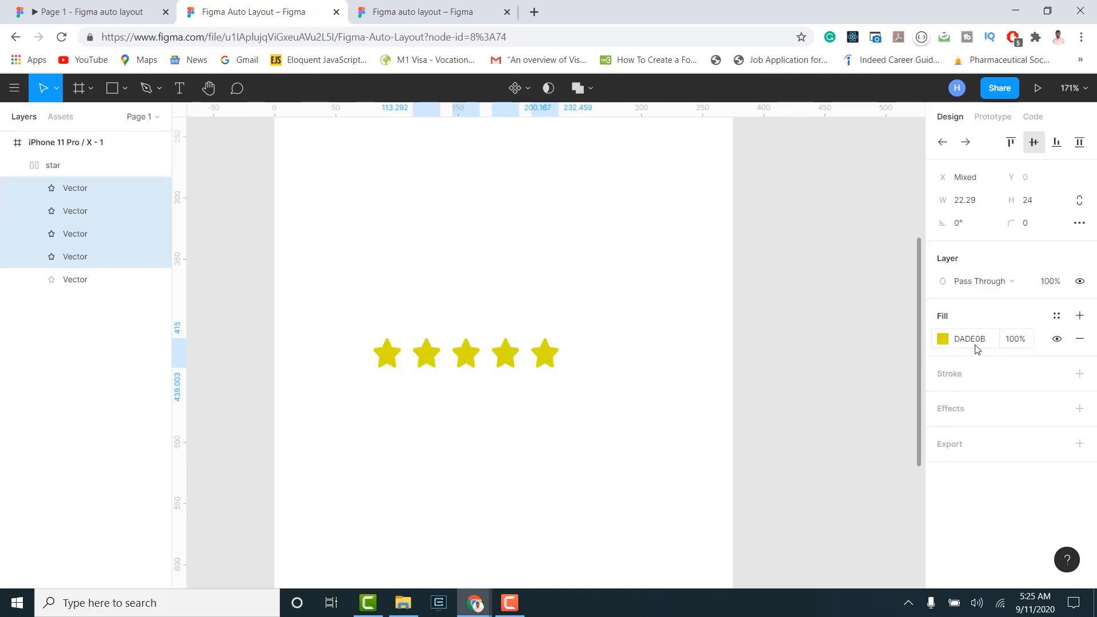
{"action": "left_click", "coordinate": [399, 316]}
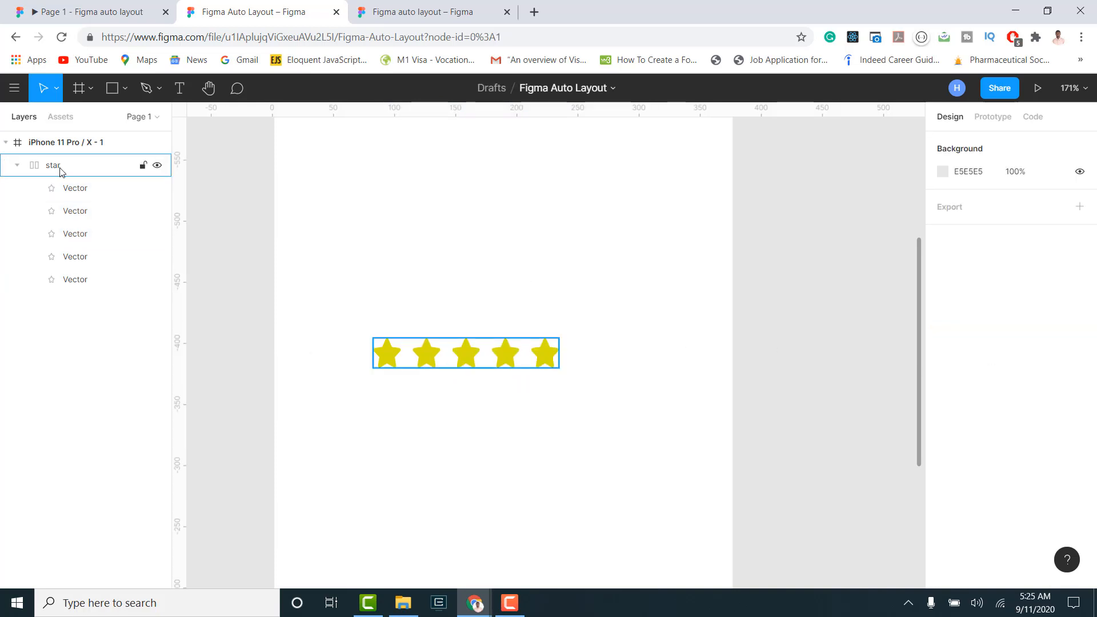
Turn the fourth star into an outline with no fill and an inside stroke of width 2 in DADE0B.
{"action": "left_click", "coordinate": [62, 171]}
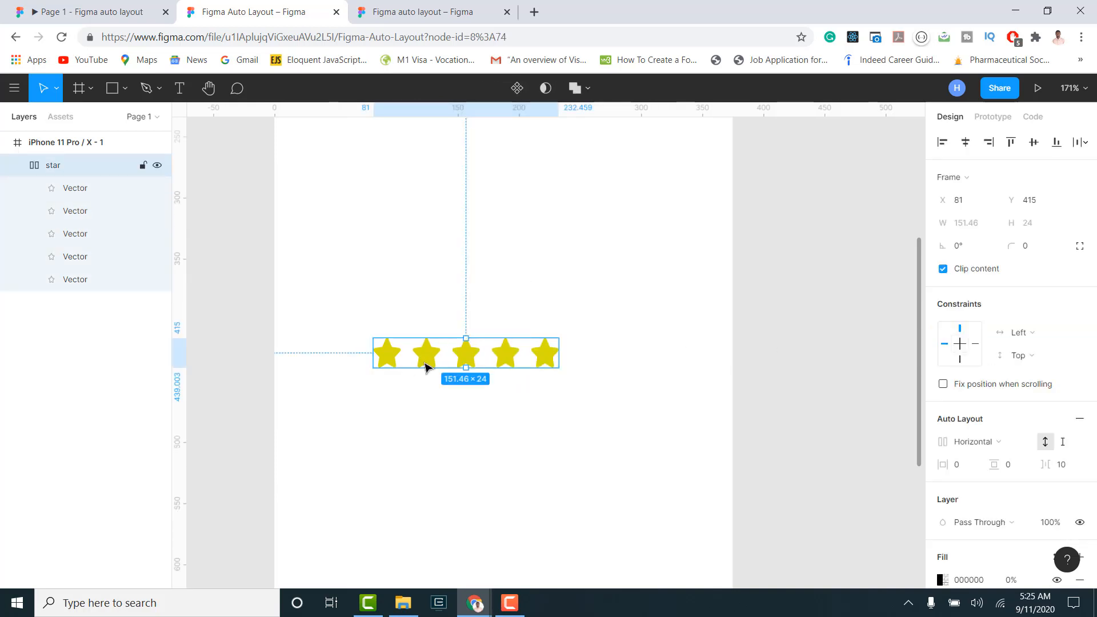
{"action": "scroll", "coordinate": [442, 399], "scroll_direction": "down", "scroll_amount": 2}
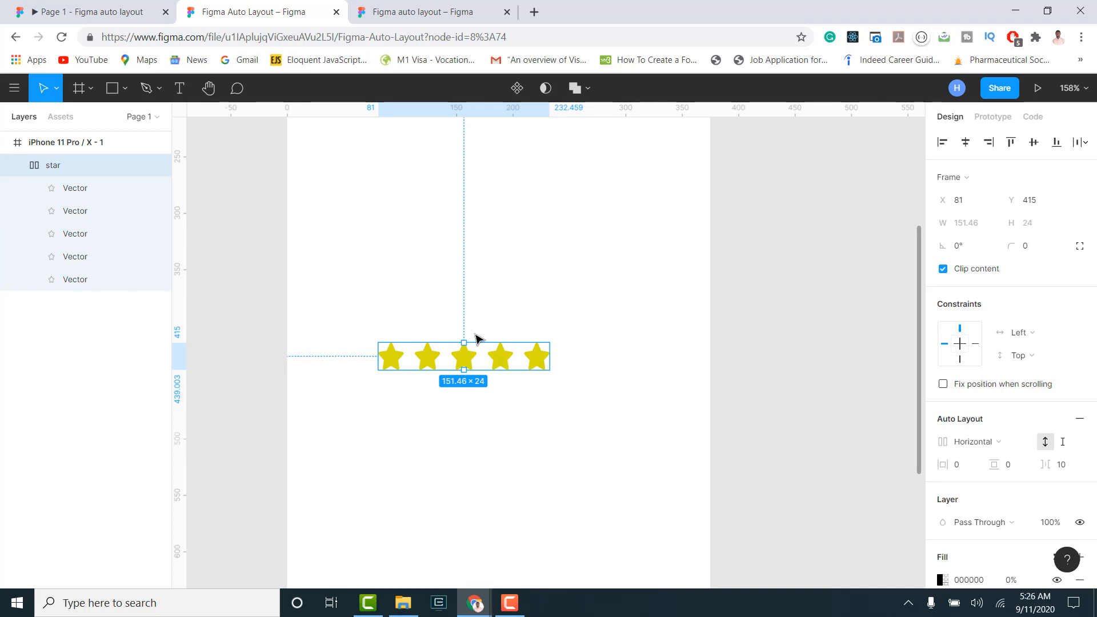
{"action": "left_click", "coordinate": [504, 359]}
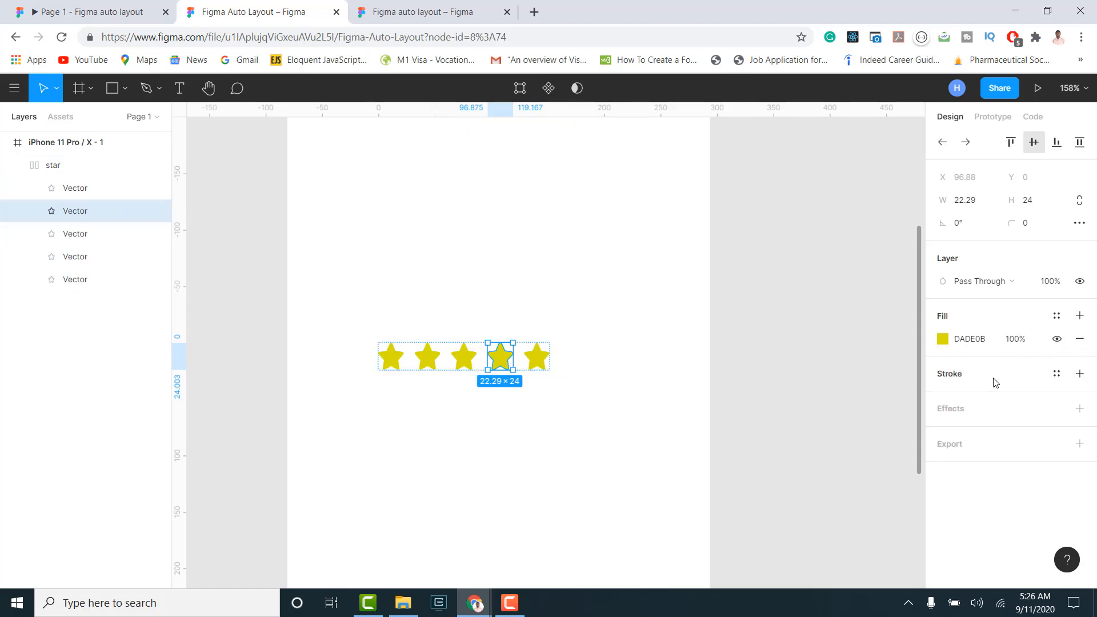
{"action": "left_click", "coordinate": [1079, 373]}
{"action": "left_click", "coordinate": [973, 421]}
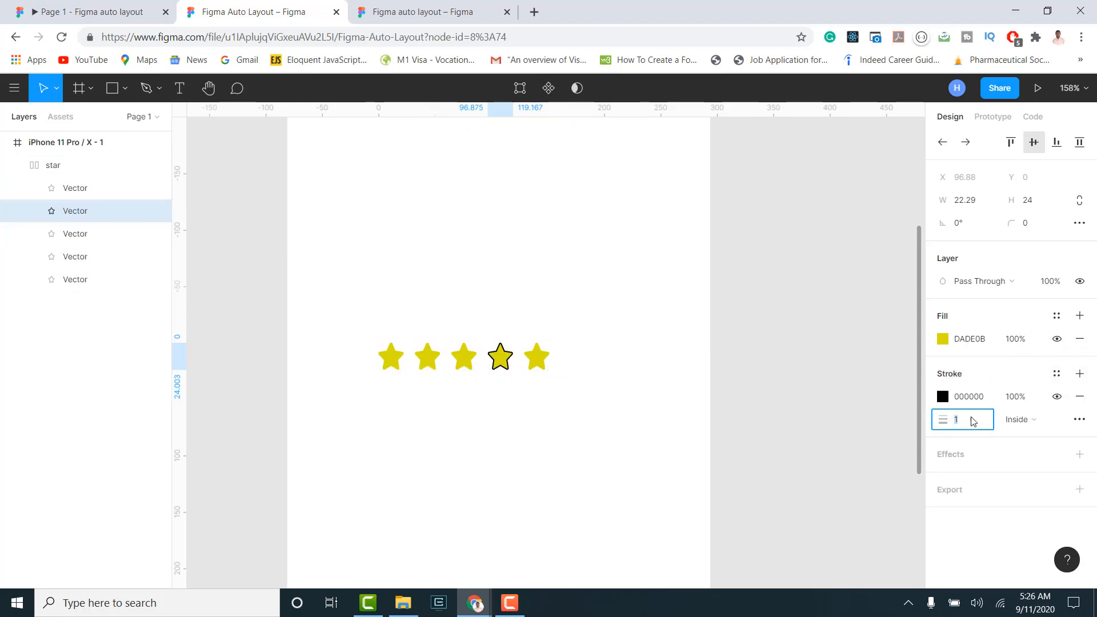
{"action": "type", "text": "2"}
{"action": "key", "text": "Return"}
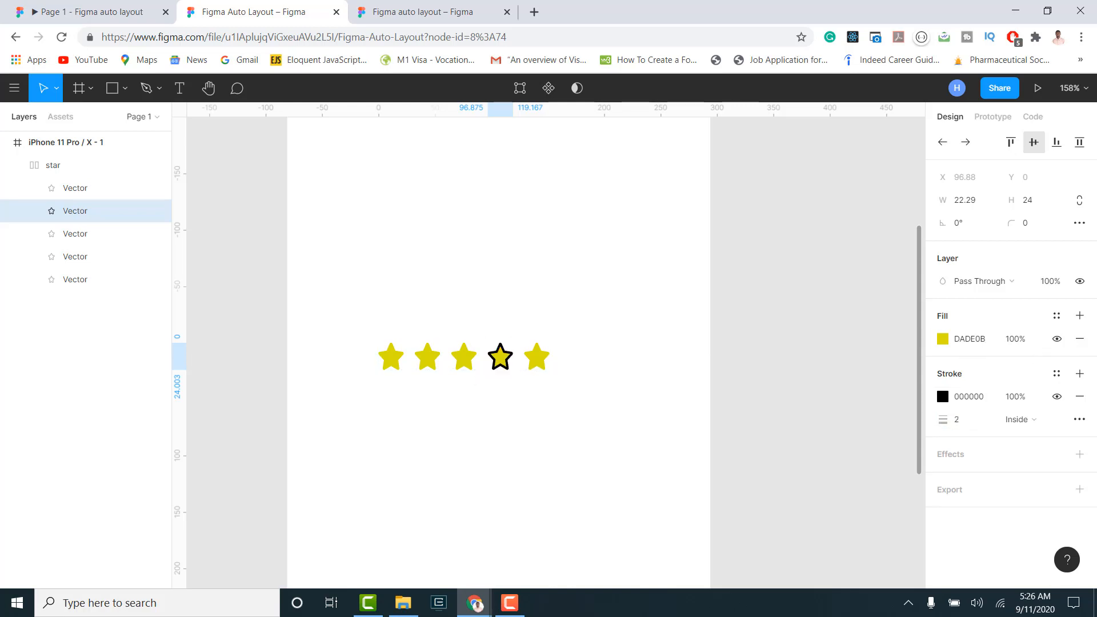
{"action": "left_click", "coordinate": [1079, 339]}
{"action": "left_click", "coordinate": [979, 377]}
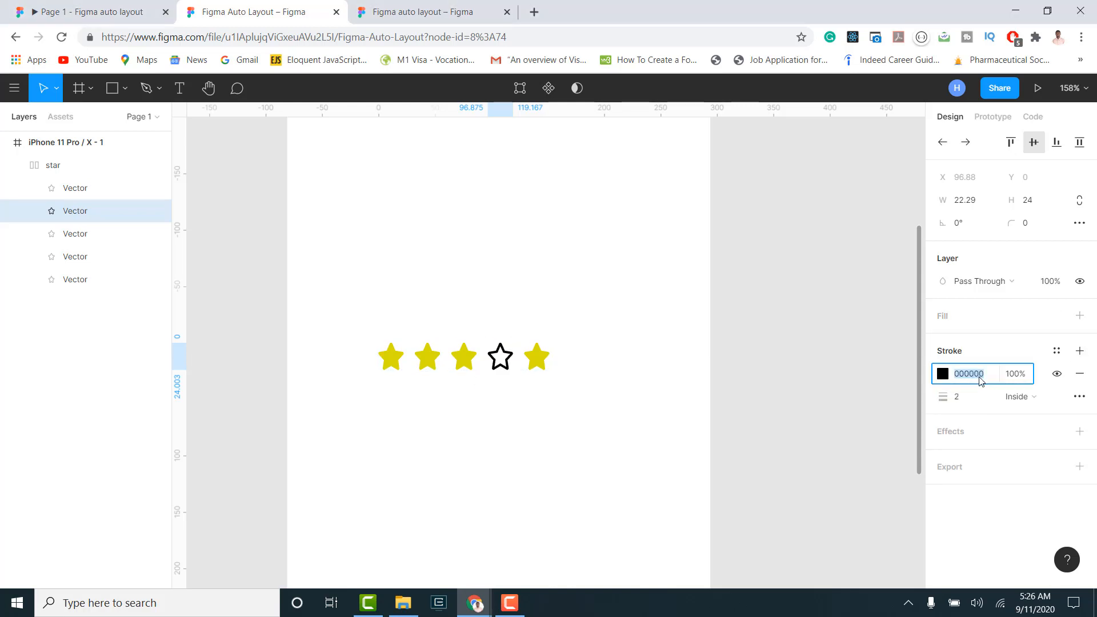
{"action": "type", "text": "DADE0B"}
{"action": "key", "text": "Return"}
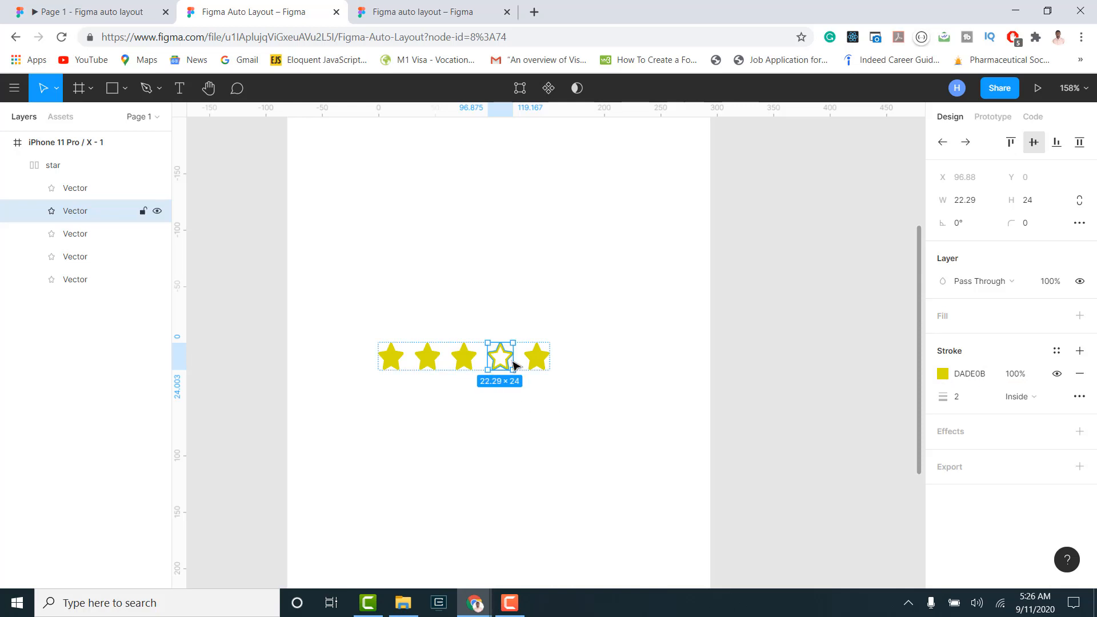
Give the fifth star the same outline, removing its fill and adding a DADE0B stroke of width 2, and select the star row.
{"action": "left_click", "coordinate": [541, 360]}
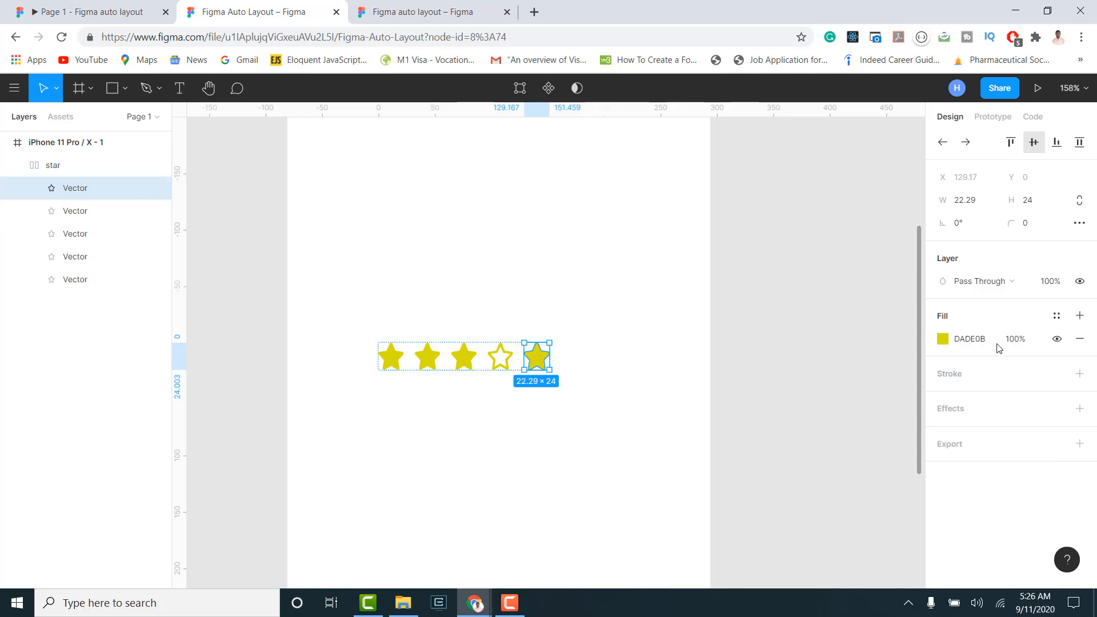
{"action": "left_click", "coordinate": [1080, 338]}
{"action": "left_click", "coordinate": [1081, 351]}
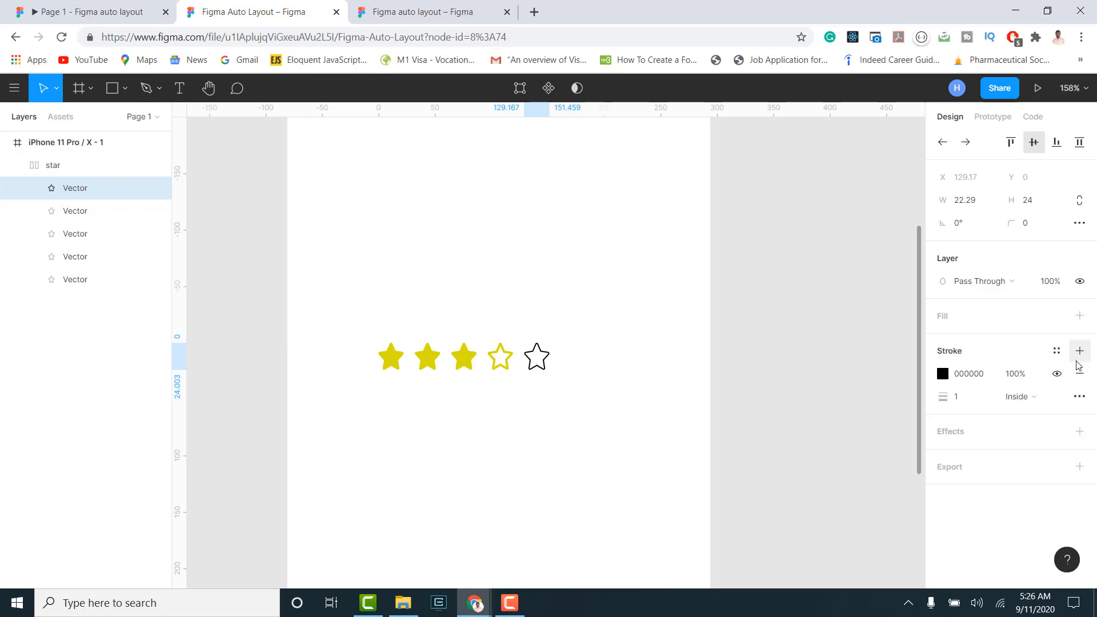
{"action": "left_click", "coordinate": [962, 400]}
{"action": "type", "text": "2"}
{"action": "key", "text": "Return"}
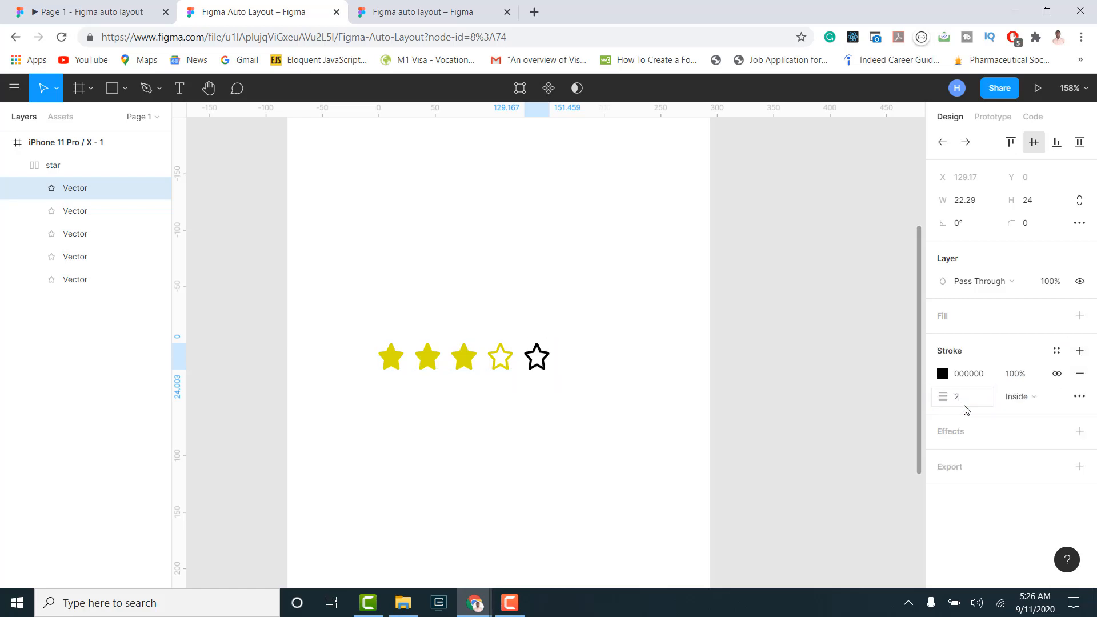
{"action": "left_click", "coordinate": [978, 379]}
{"action": "type", "text": "DADE0B"}
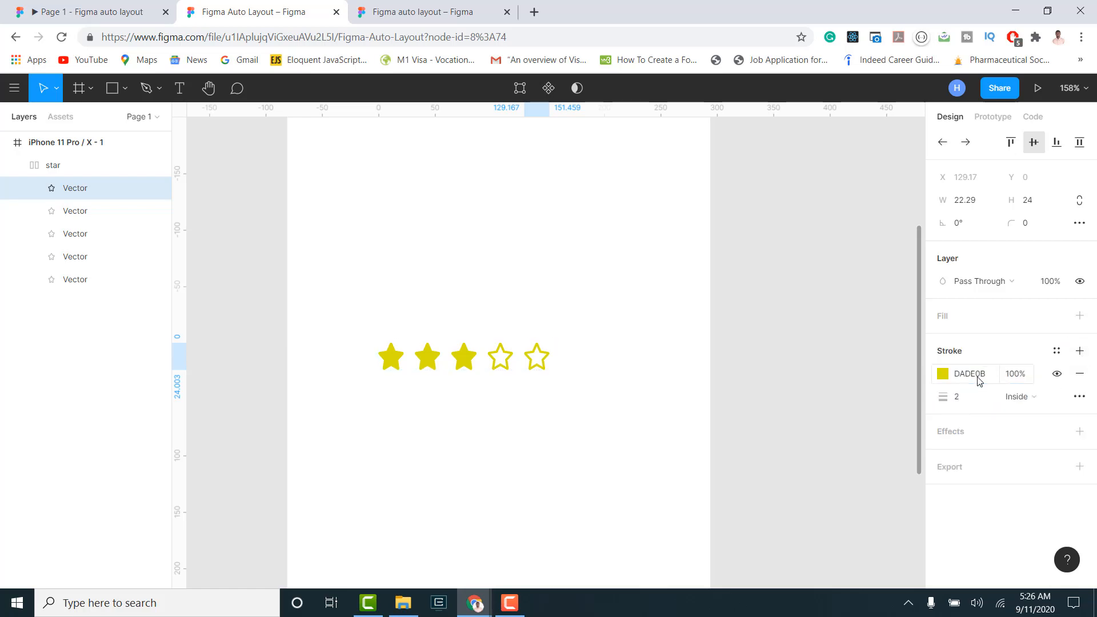
{"action": "key", "text": "Return"}
{"action": "left_click", "coordinate": [573, 321]}
{"action": "left_click", "coordinate": [94, 166]}
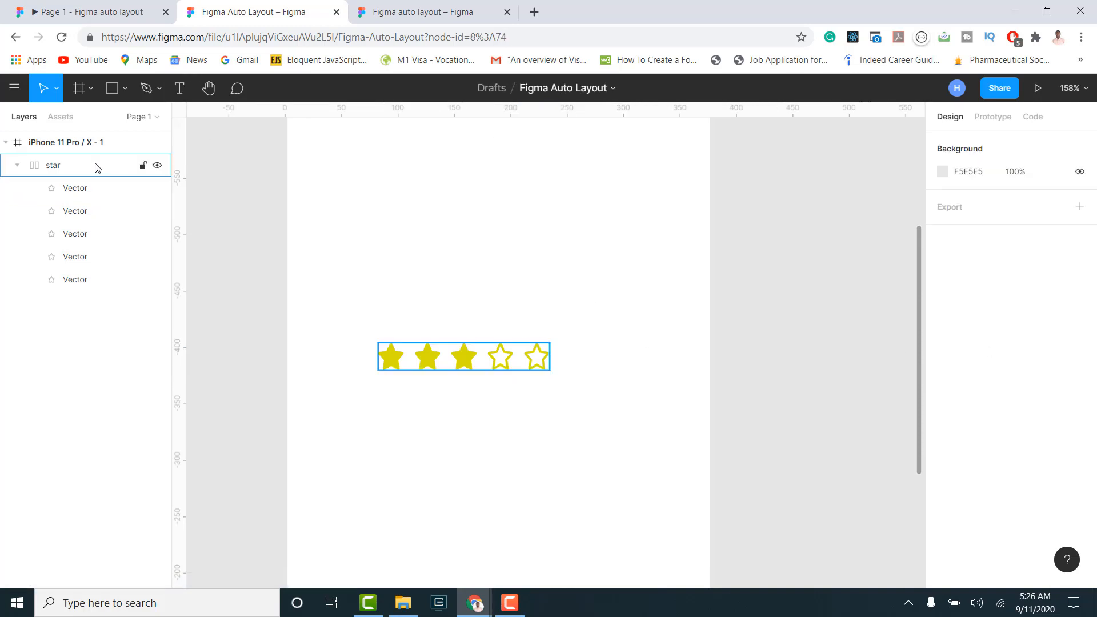
Move the star rating row up and towards the left edge of the iPhone frame, to X 31, Y 272.
{"action": "scroll", "coordinate": [543, 414], "scroll_direction": "down", "scroll_amount": 3, "text": "ctrl"}
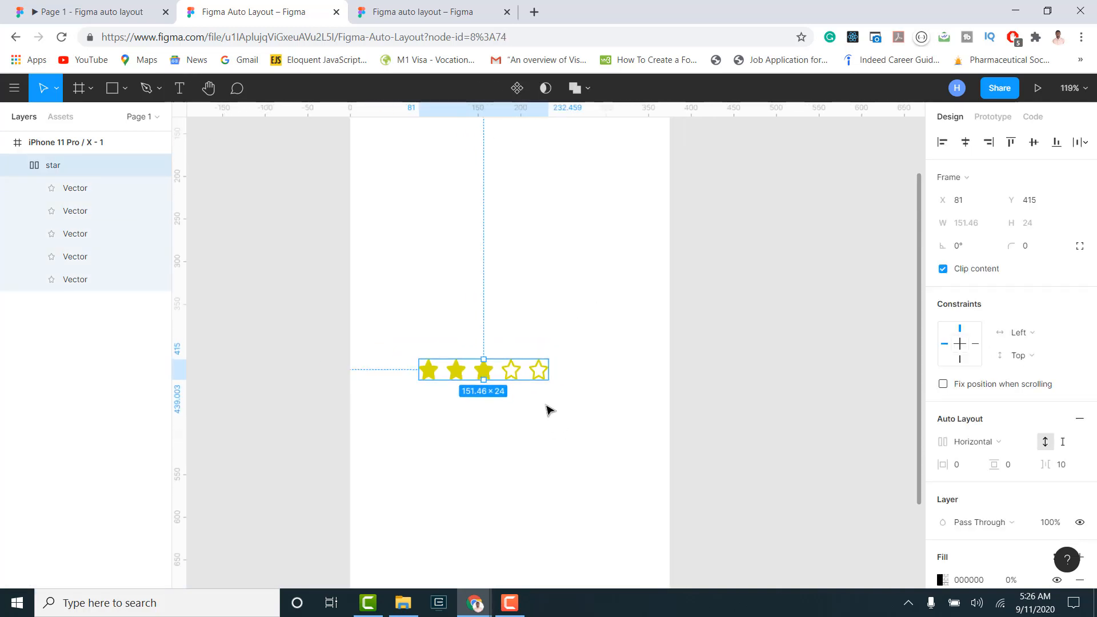
{"action": "scroll", "coordinate": [566, 417], "scroll_direction": "up", "scroll_amount": 2}
{"action": "scroll", "coordinate": [554, 412], "scroll_direction": "up", "scroll_amount": 3}
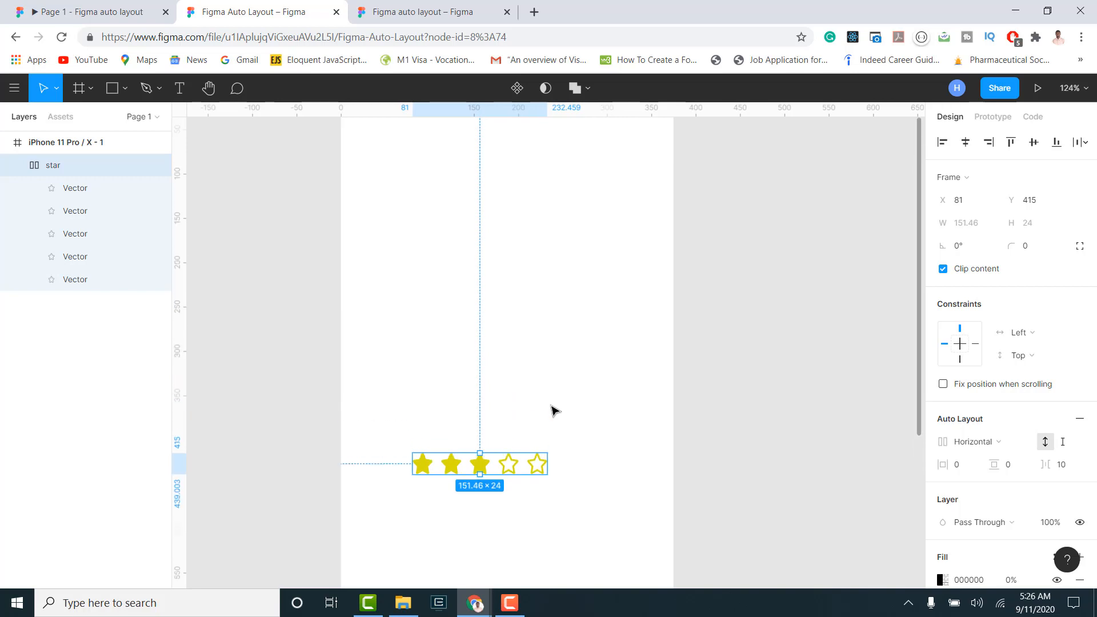
{"action": "scroll", "coordinate": [531, 400], "scroll_direction": "down", "scroll_amount": 2, "text": "ctrl"}
{"action": "scroll", "coordinate": [527, 478], "scroll_direction": "up", "scroll_amount": 2, "text": "ctrl"}
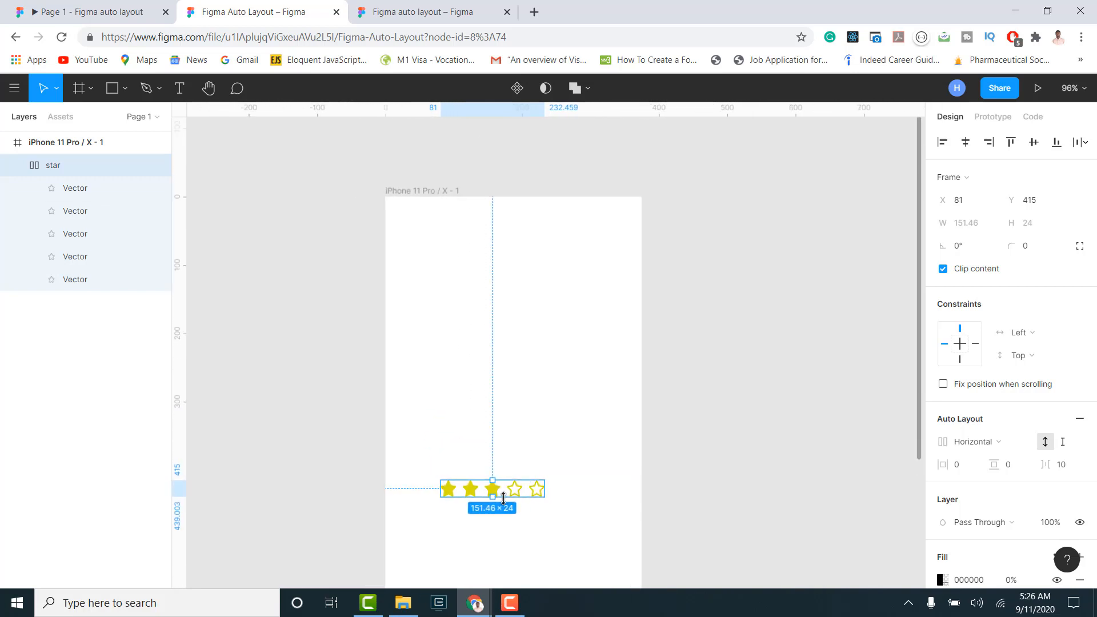
{"action": "left_click_drag", "start_coordinate": [469, 487], "coordinate": [416, 341]}
{"action": "scroll", "coordinate": [446, 337], "scroll_direction": "up", "scroll_amount": 2}
{"action": "scroll", "coordinate": [451, 350], "scroll_direction": "down", "scroll_amount": 2}
{"action": "scroll", "coordinate": [452, 317], "scroll_direction": "up", "scroll_amount": 2}
{"action": "scroll", "coordinate": [449, 318], "scroll_direction": "up", "scroll_amount": 1}
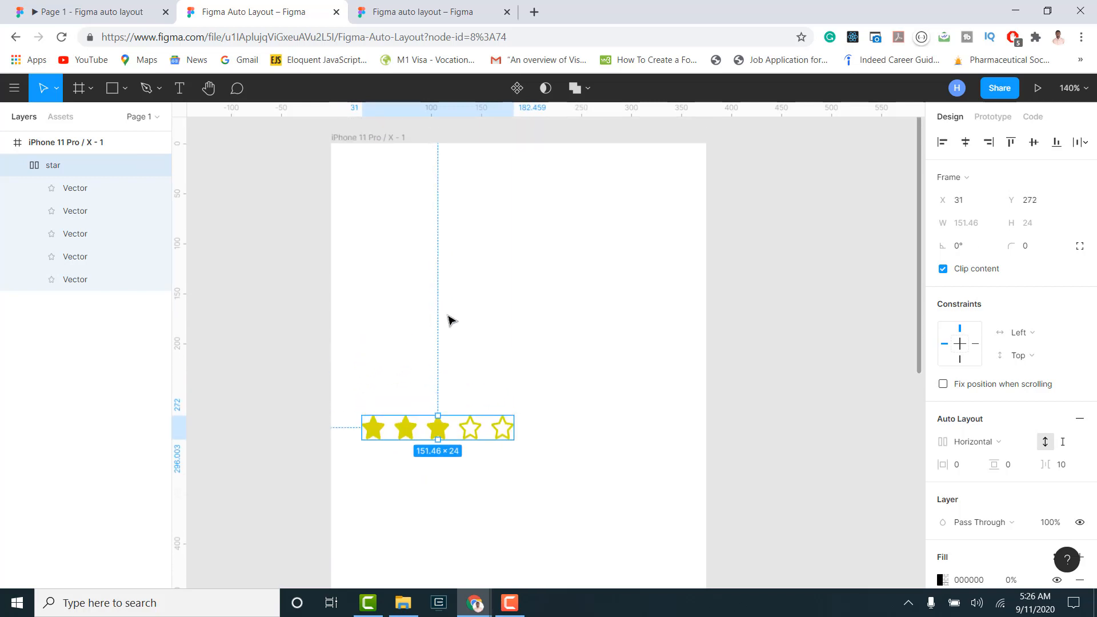
Switch to File Explorer to check the movie poster files in the images folder, and return to the Figma Auto Layout design.
{"action": "left_click", "coordinate": [403, 604]}
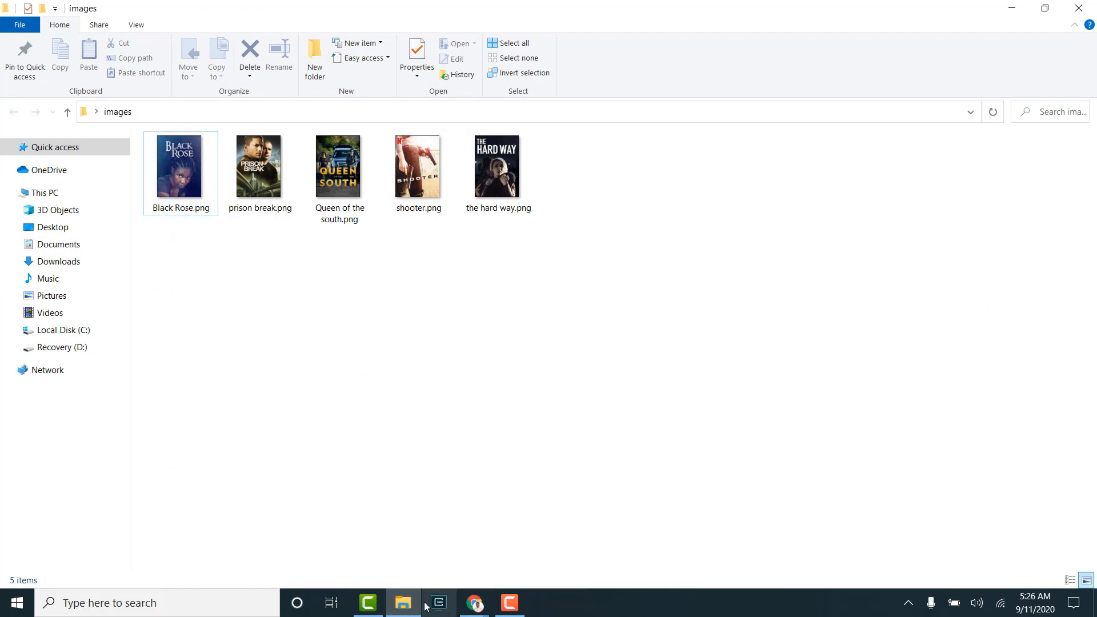
{"action": "mouse_move", "coordinate": [474, 603]}
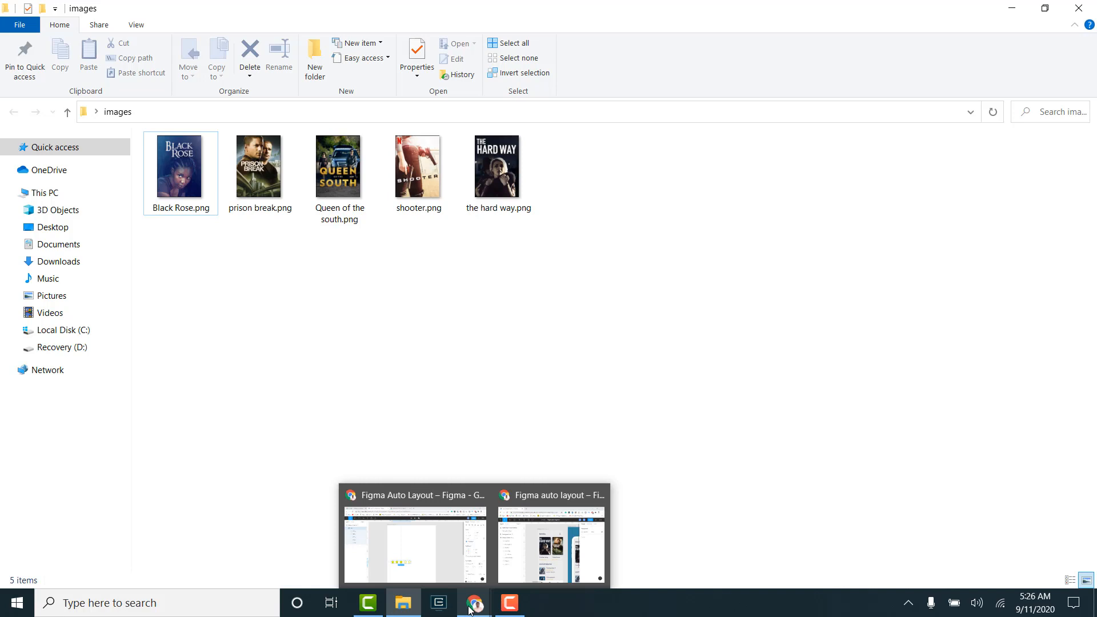
{"action": "left_click", "coordinate": [441, 550]}
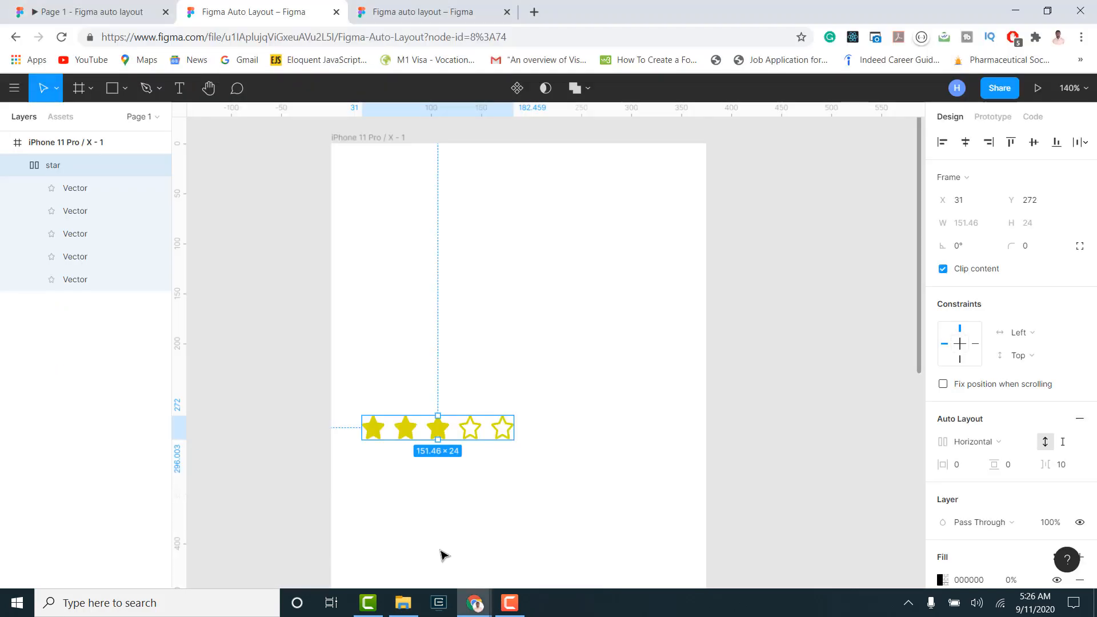
Add a text layer reading "Black Rose" above the star row, at X 29, Y 186.
{"action": "left_click", "coordinate": [181, 91]}
{"action": "left_click", "coordinate": [361, 334]}
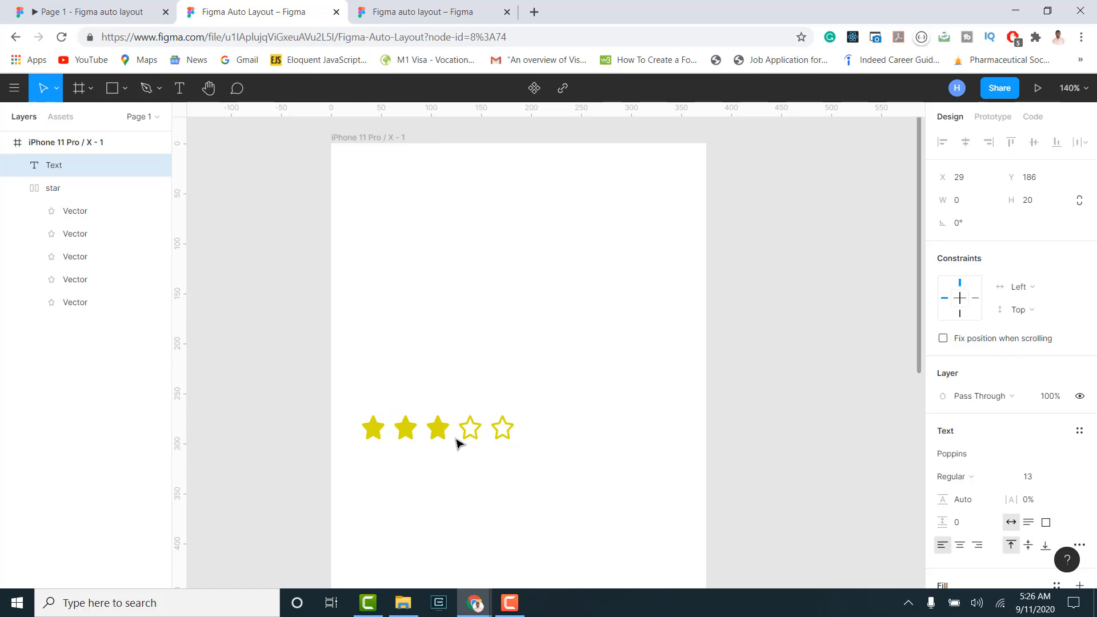
{"action": "type", "text": "Black"}
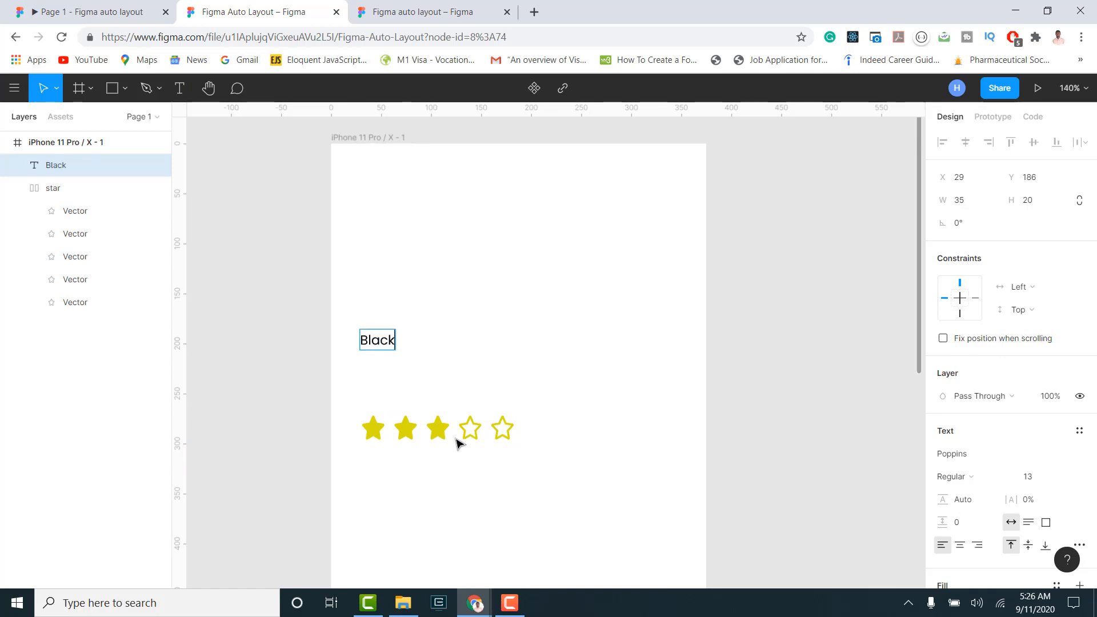
{"action": "type", "text": " Rose"}
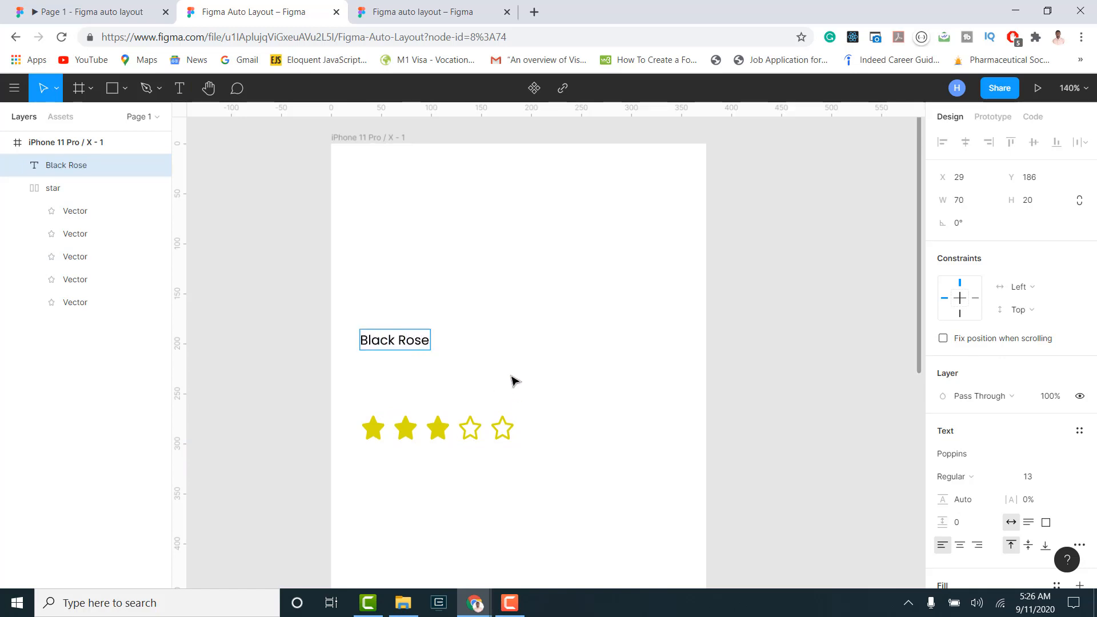
{"action": "key", "text": "Escape"}
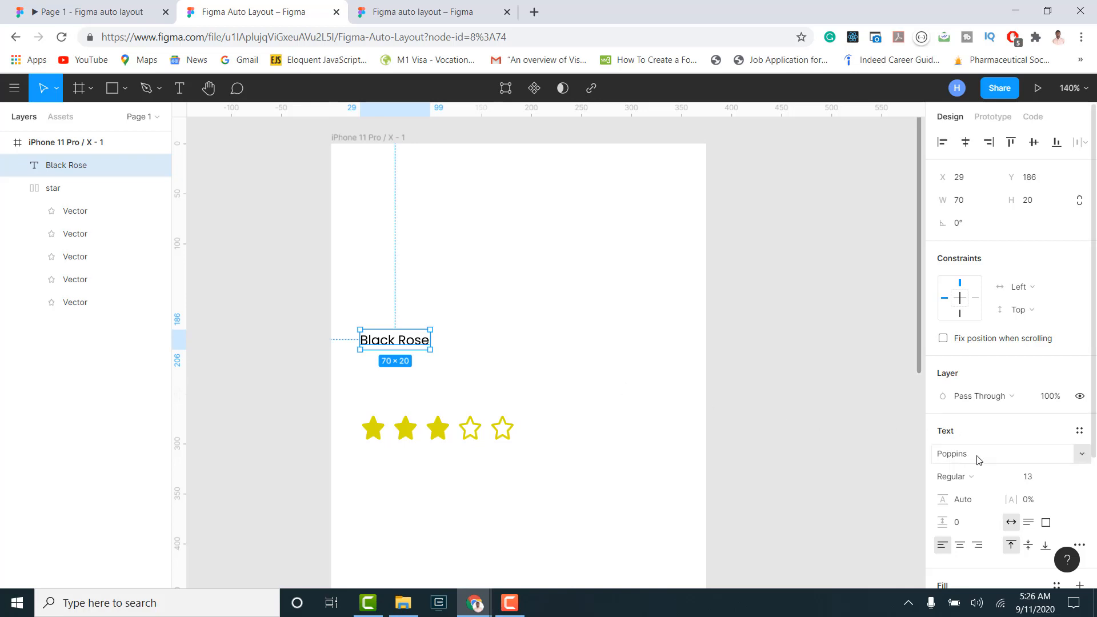
Set the "Black Rose" title to Poppins SemiBold at size 20.
{"action": "left_click", "coordinate": [966, 478]}
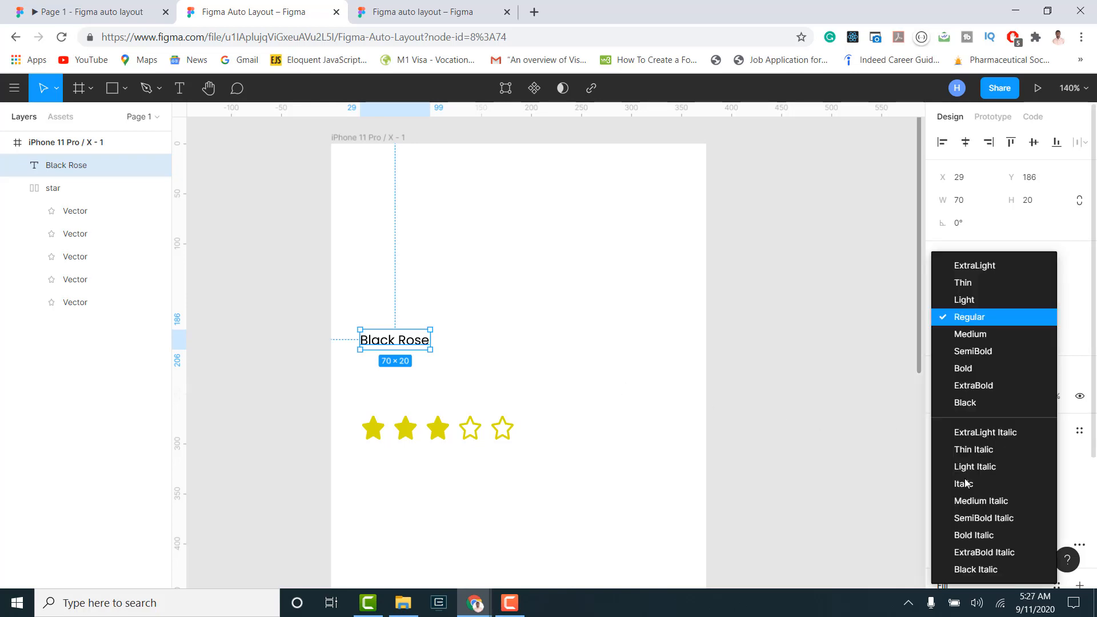
{"action": "left_click", "coordinate": [963, 353]}
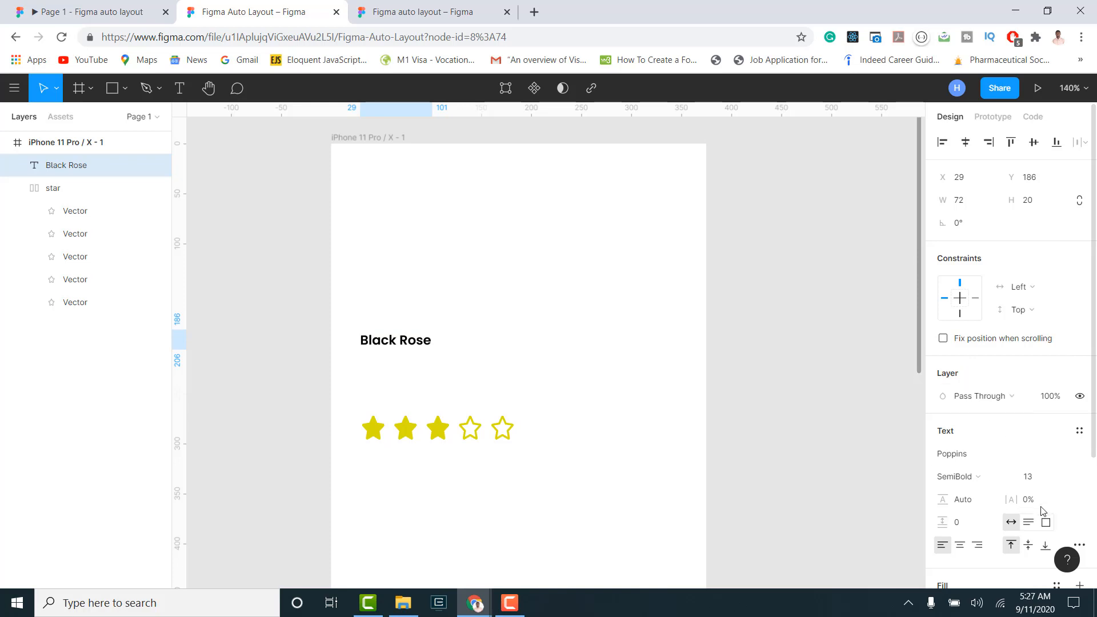
{"action": "left_click", "coordinate": [1067, 477]}
{"action": "left_click", "coordinate": [1053, 451]}
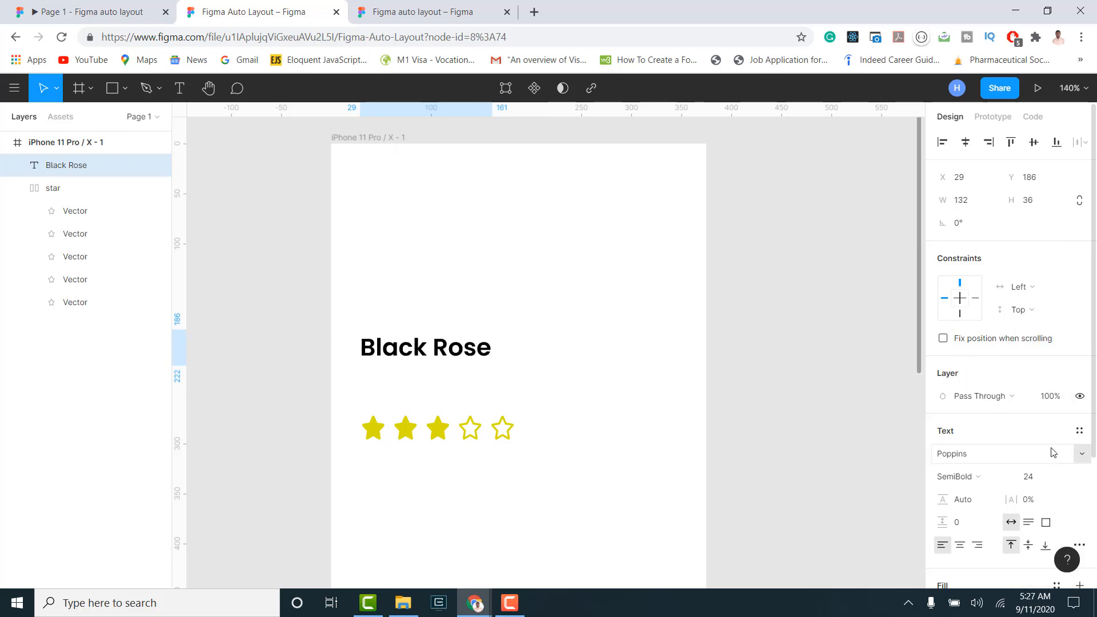
{"action": "left_click", "coordinate": [1041, 480]}
{"action": "type", "text": "20"}
{"action": "key", "text": "Return"}
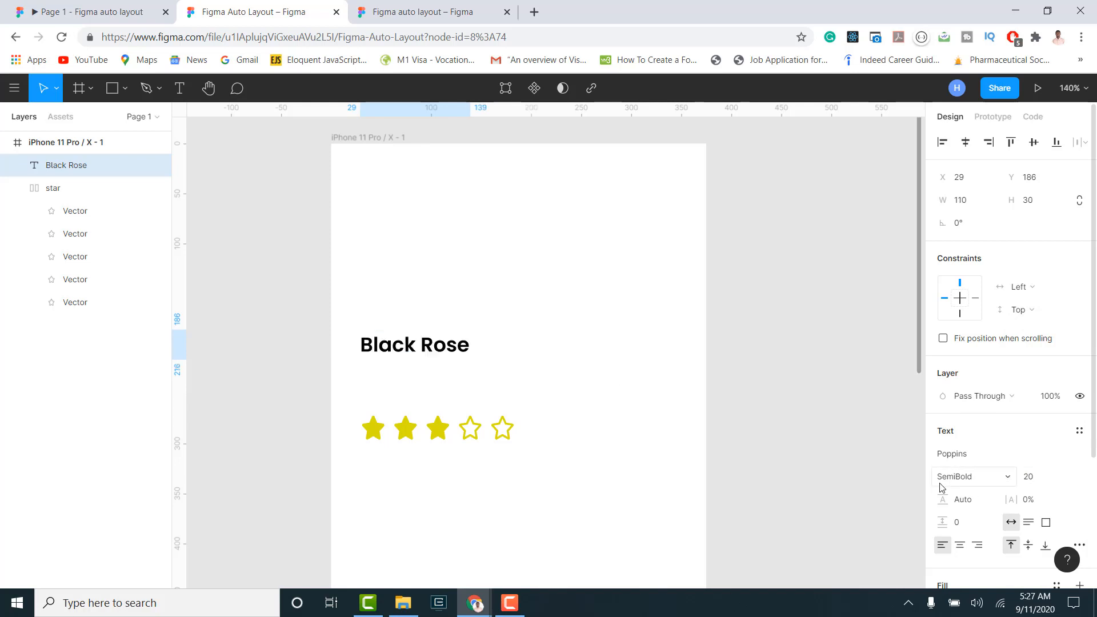
Lower the title's black fill opacity to about 73% and align it with the star row at X 31, Y 164.
{"action": "scroll", "coordinate": [942, 487], "scroll_direction": "down", "scroll_amount": 5}
{"action": "left_click", "coordinate": [943, 466]}
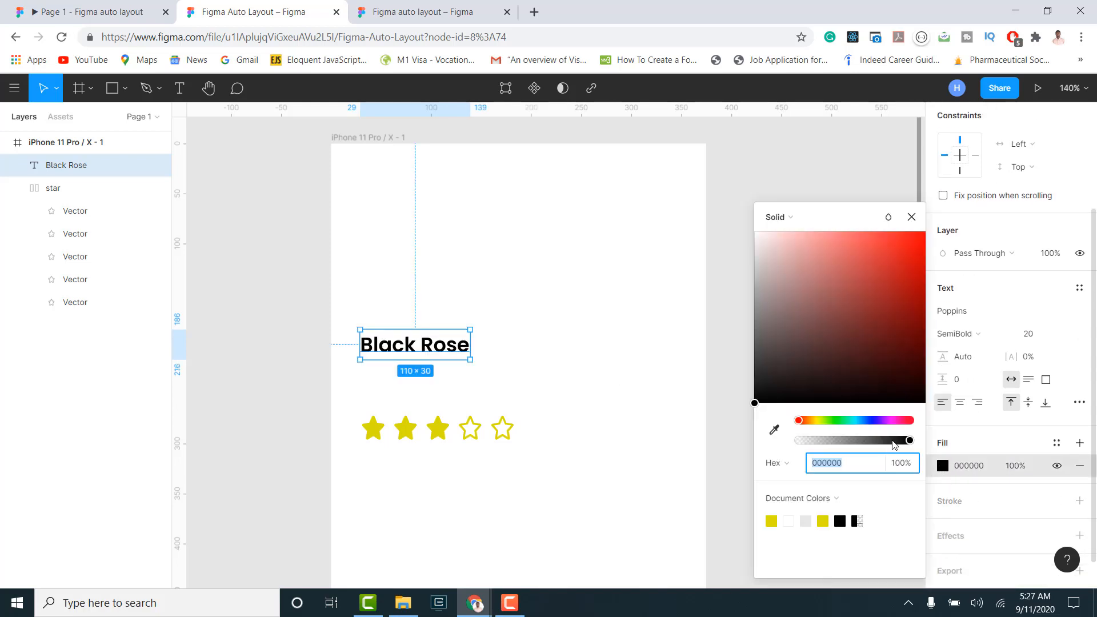
{"action": "left_click_drag", "start_coordinate": [911, 445], "coordinate": [887, 449]}
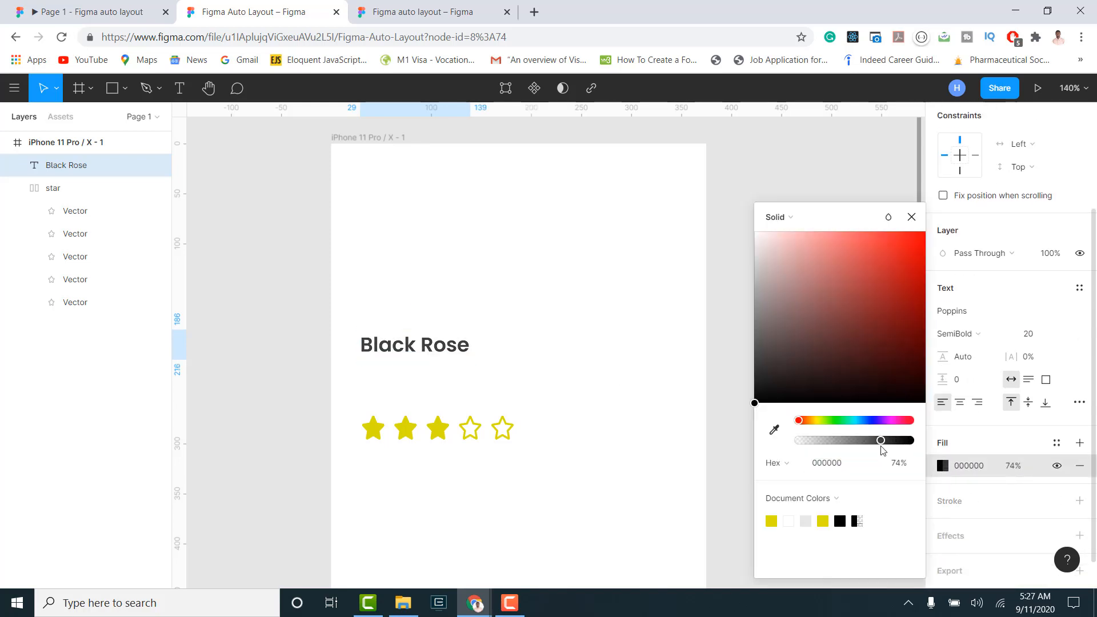
{"action": "left_click", "coordinate": [912, 217]}
{"action": "mouse_move", "coordinate": [421, 343]}
{"action": "left_mouse_down"}
{"action": "mouse_move", "coordinate": [423, 310]}
{"action": "mouse_move", "coordinate": [425, 322]}
{"action": "left_mouse_up"}
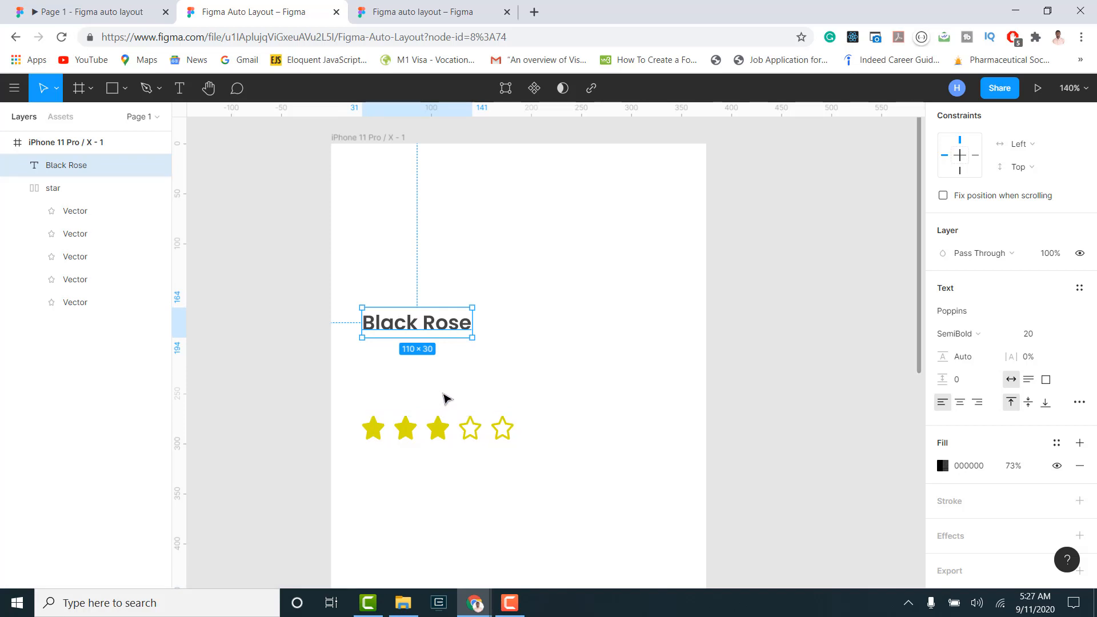
Draw a text box about 225 × 58 between the title and the stars, set to Poppins Regular at size 14.
{"action": "left_click", "coordinate": [178, 91]}
{"action": "left_click_drag", "start_coordinate": [357, 347], "coordinate": [583, 407]}
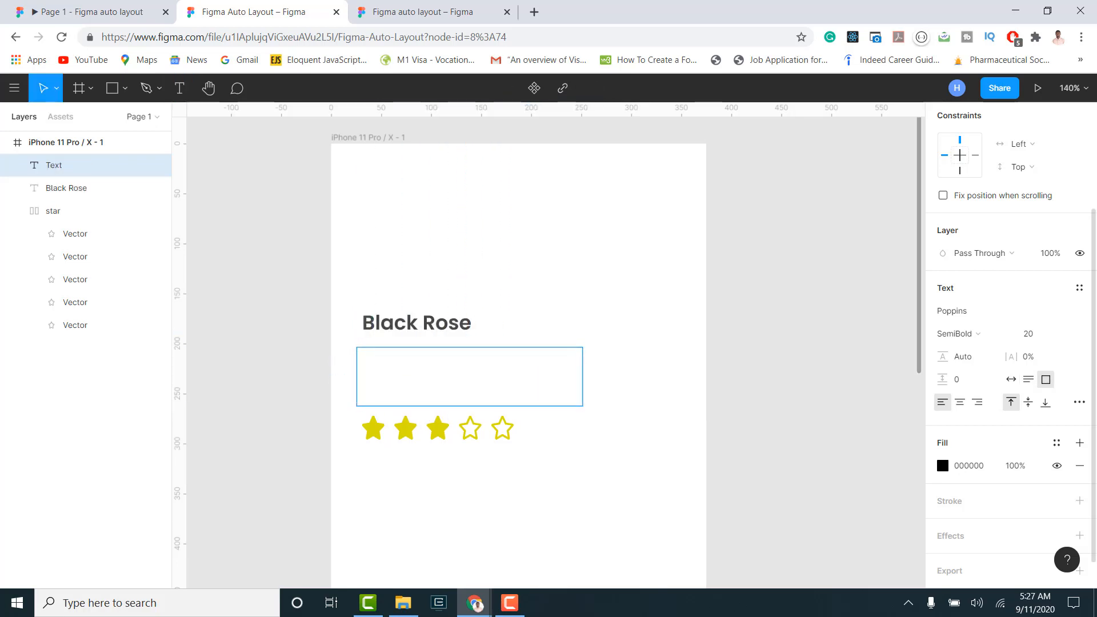
{"action": "left_click", "coordinate": [1061, 339]}
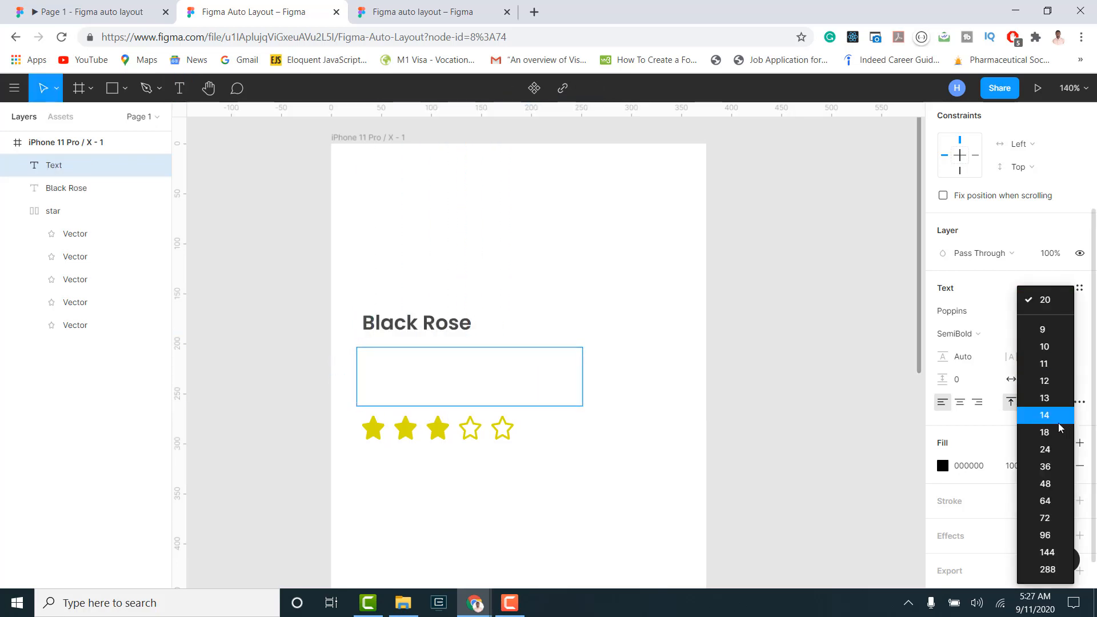
{"action": "left_click", "coordinate": [1045, 415]}
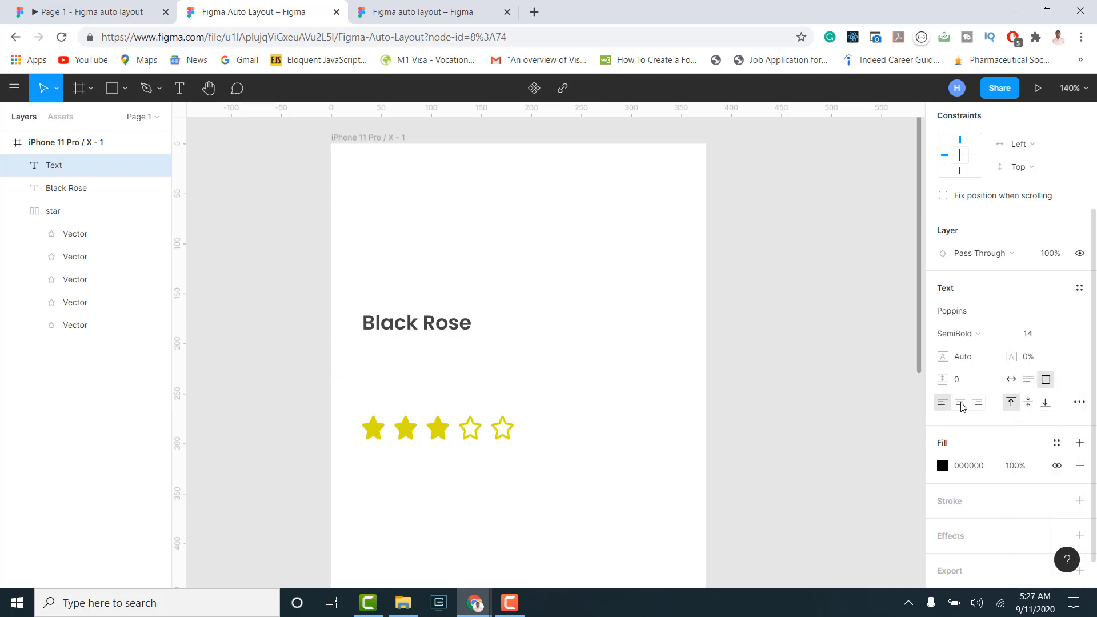
{"action": "left_click", "coordinate": [978, 338]}
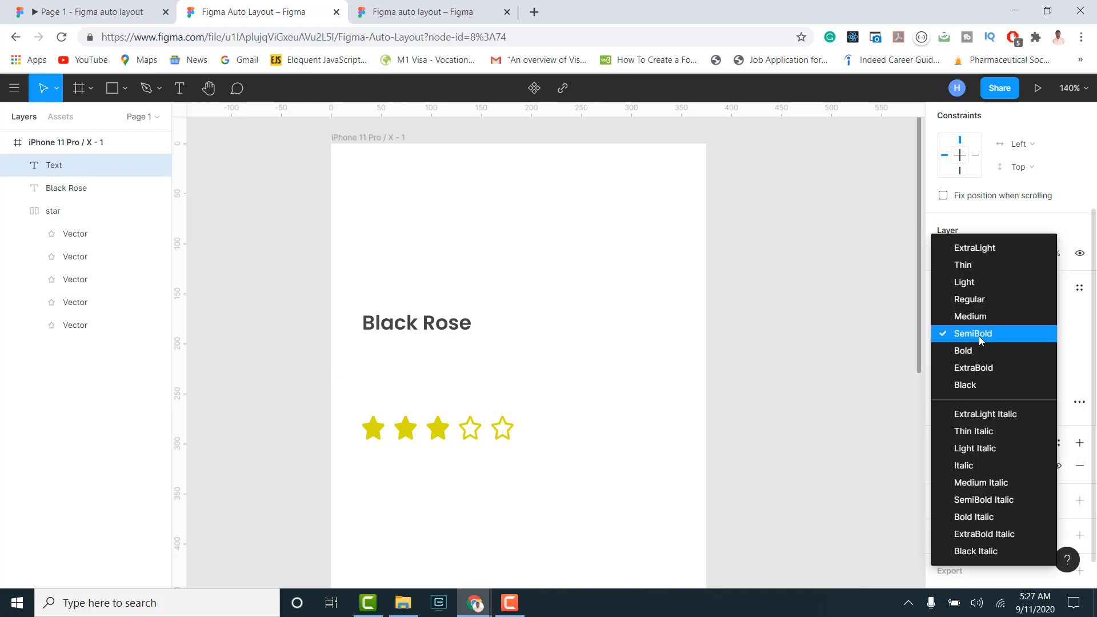
{"action": "left_click", "coordinate": [970, 300]}
Fill the text box with auto-generated text from the Lorem ipsum plugin and fit the box height to the text.
{"action": "right_click", "coordinate": [416, 371]}
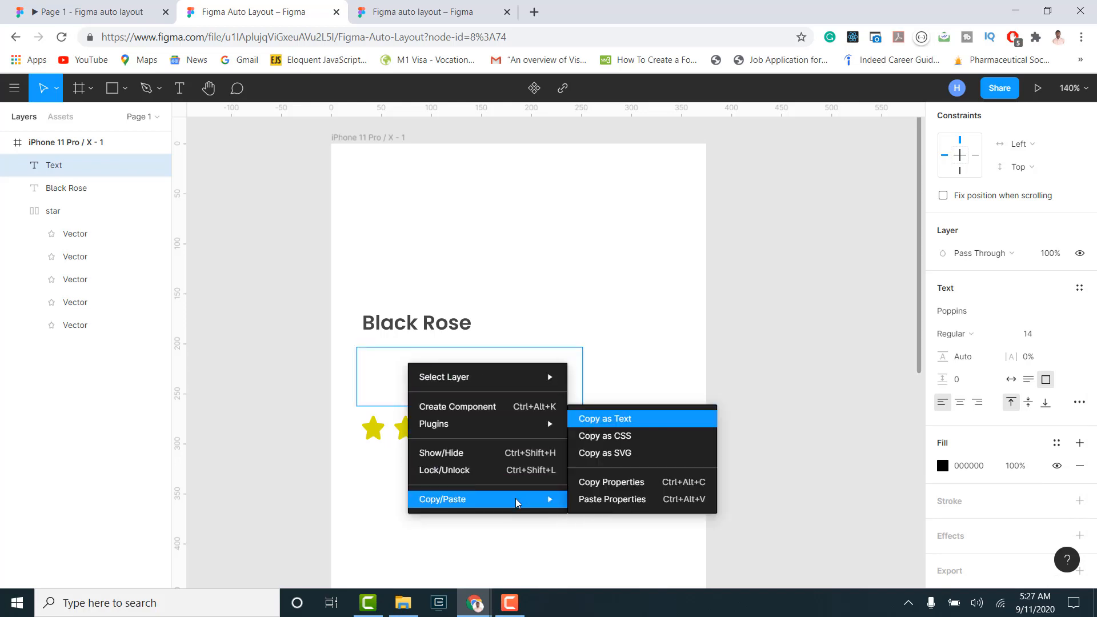
{"action": "mouse_move", "coordinate": [521, 430]}
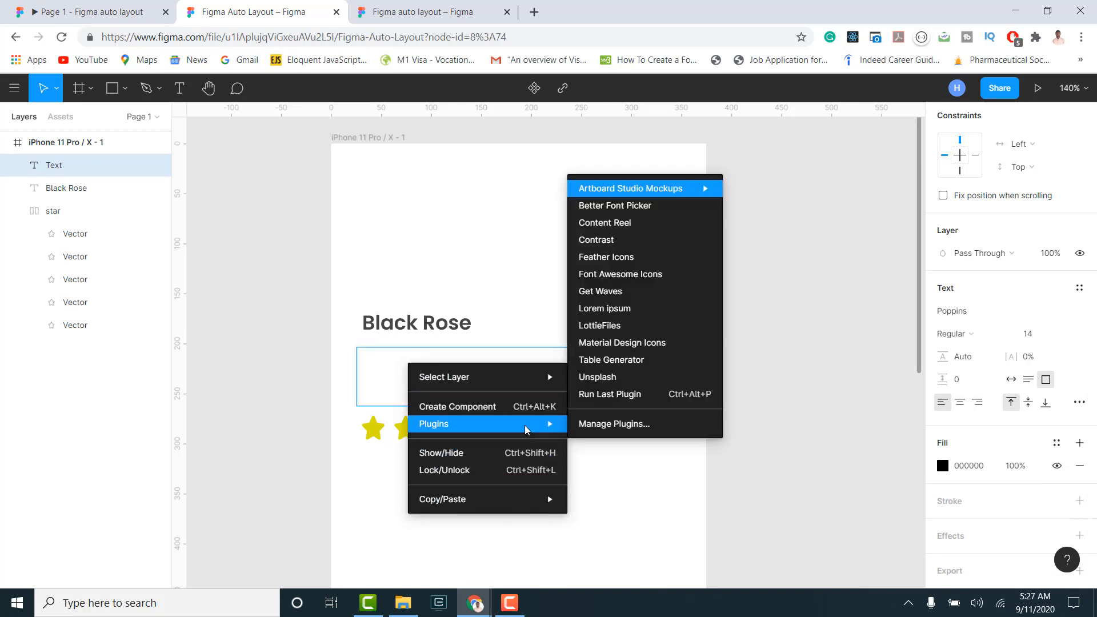
{"action": "left_click", "coordinate": [598, 315]}
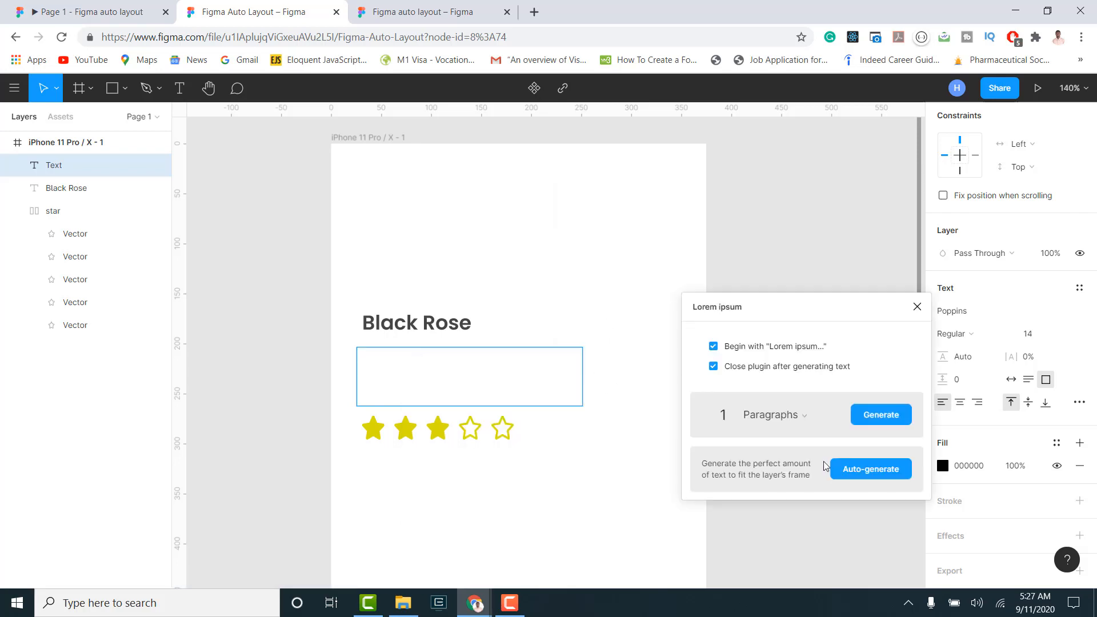
{"action": "left_click", "coordinate": [866, 469]}
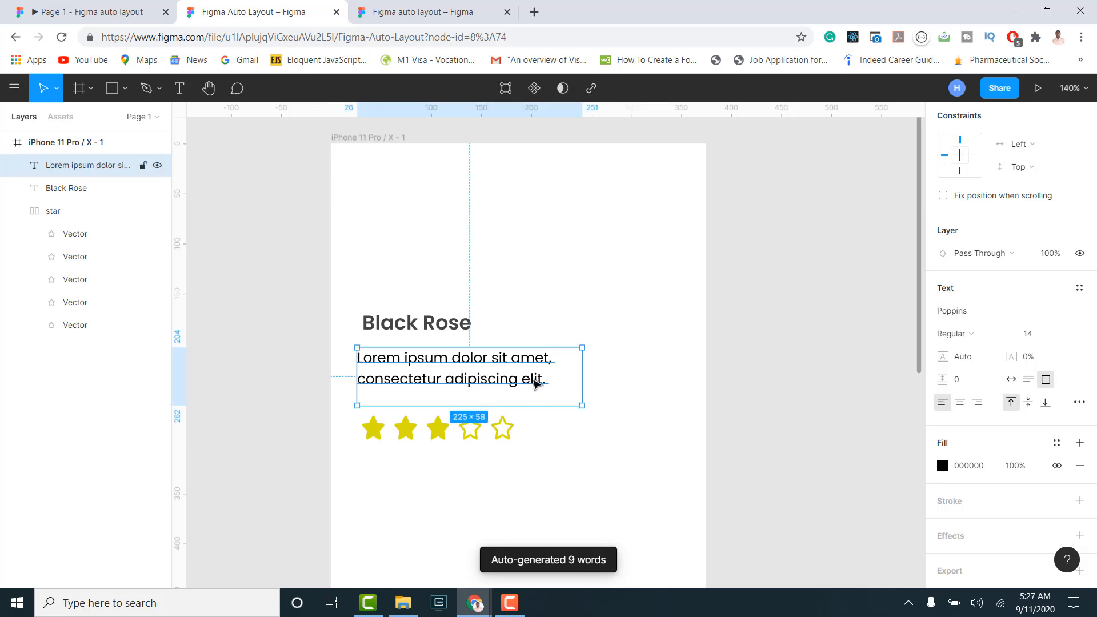
{"action": "double_click", "coordinate": [545, 396]}
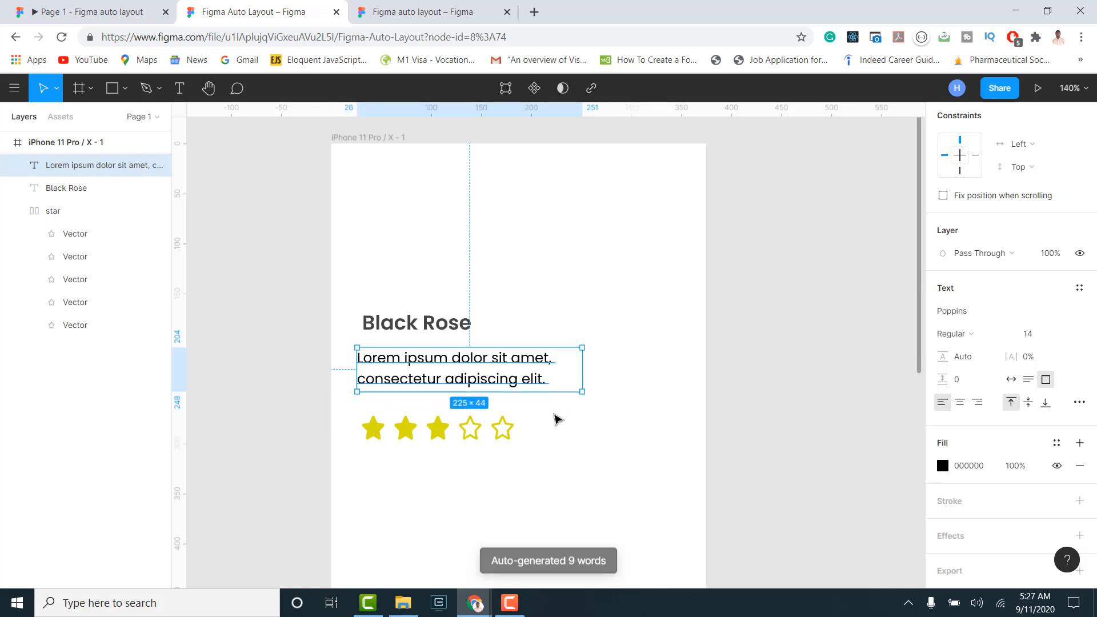
Lower the lorem ipsum description's black fill opacity to about 65%.
{"action": "left_click", "coordinate": [943, 465]}
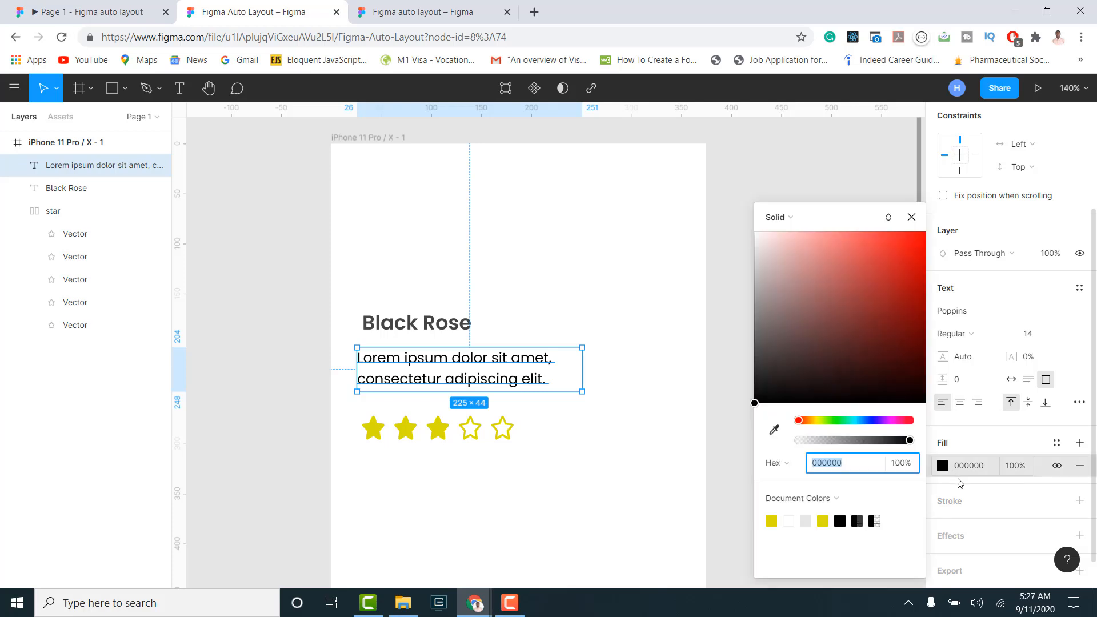
{"action": "left_click_drag", "start_coordinate": [905, 444], "coordinate": [871, 447]}
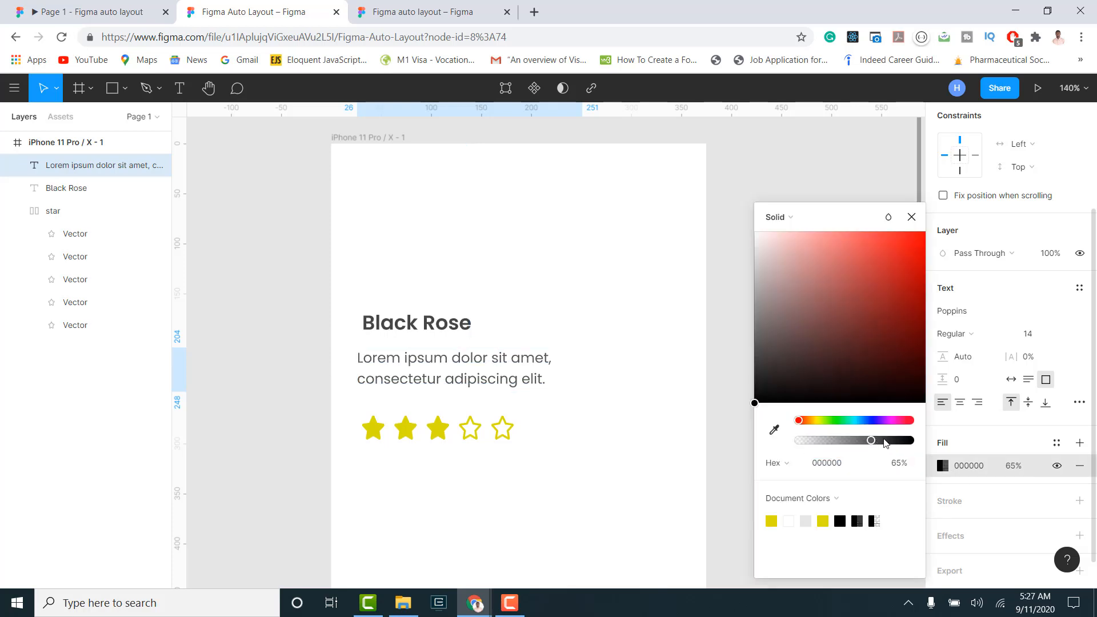
{"action": "left_click", "coordinate": [566, 382]}
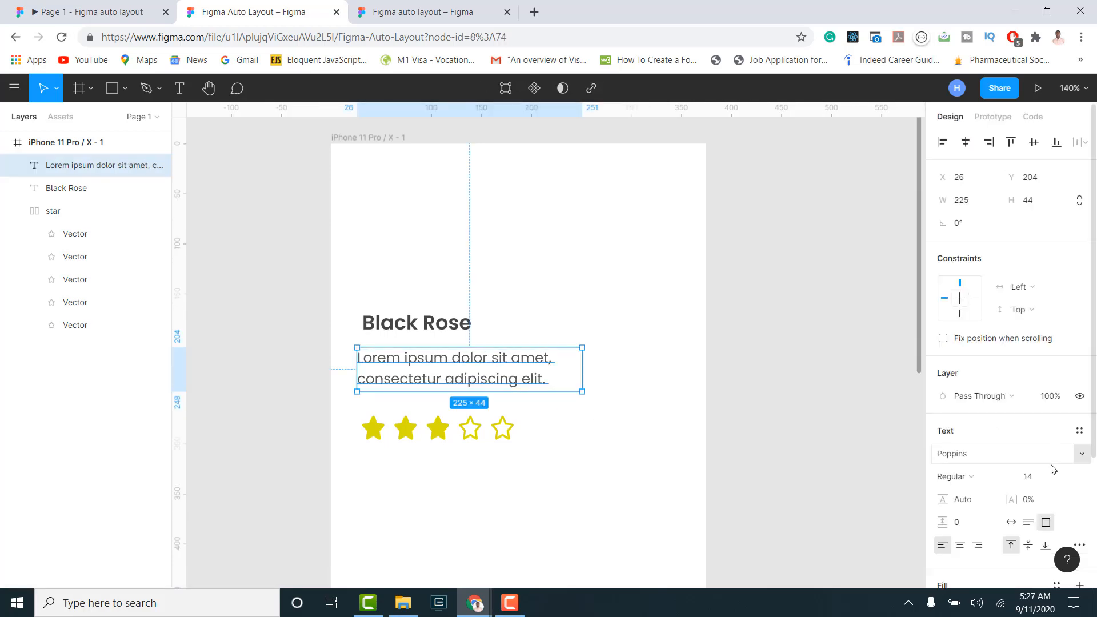
Set the description's font size to 13 and align it with the title at X 31, Y 203.
{"action": "left_click", "coordinate": [1061, 477]}
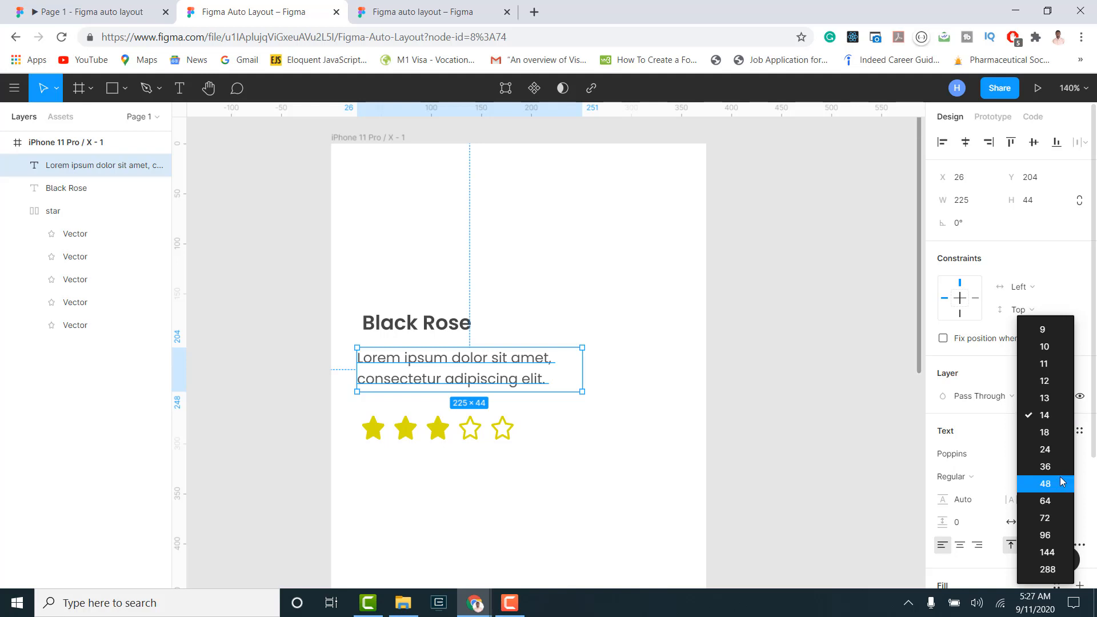
{"action": "left_click", "coordinate": [1045, 399]}
{"action": "left_click_drag", "start_coordinate": [424, 375], "coordinate": [431, 372]}
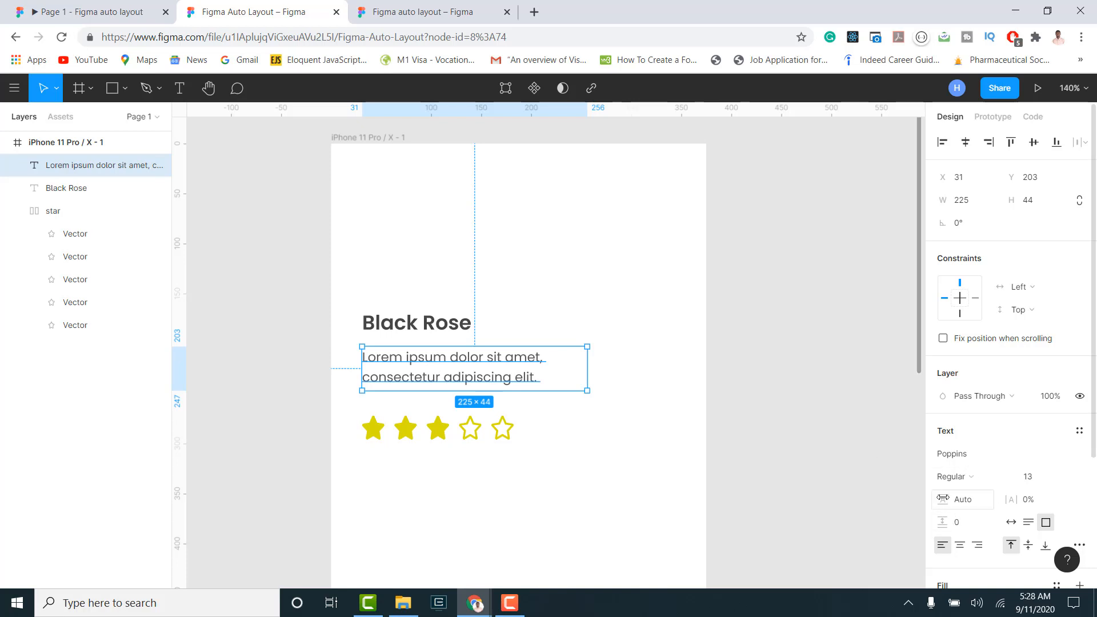
Set the description text to 168% line height and size 12, and narrow its box to 175 wide.
{"action": "left_click_drag", "start_coordinate": [943, 497], "coordinate": [973, 499]}
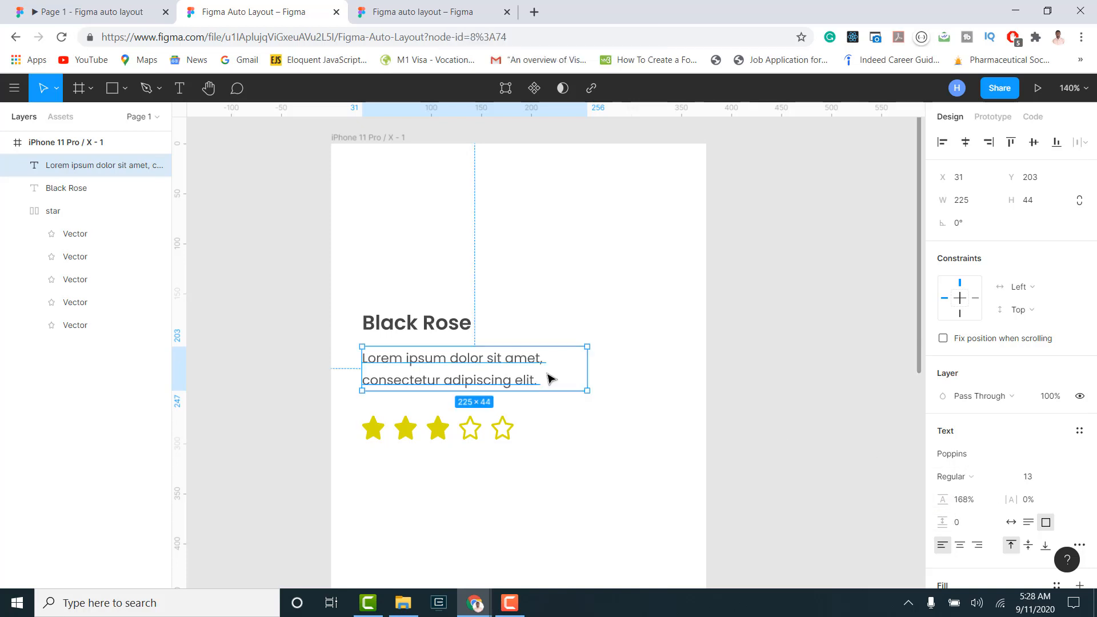
{"action": "left_click", "coordinate": [1066, 477]}
{"action": "left_click", "coordinate": [1043, 381]}
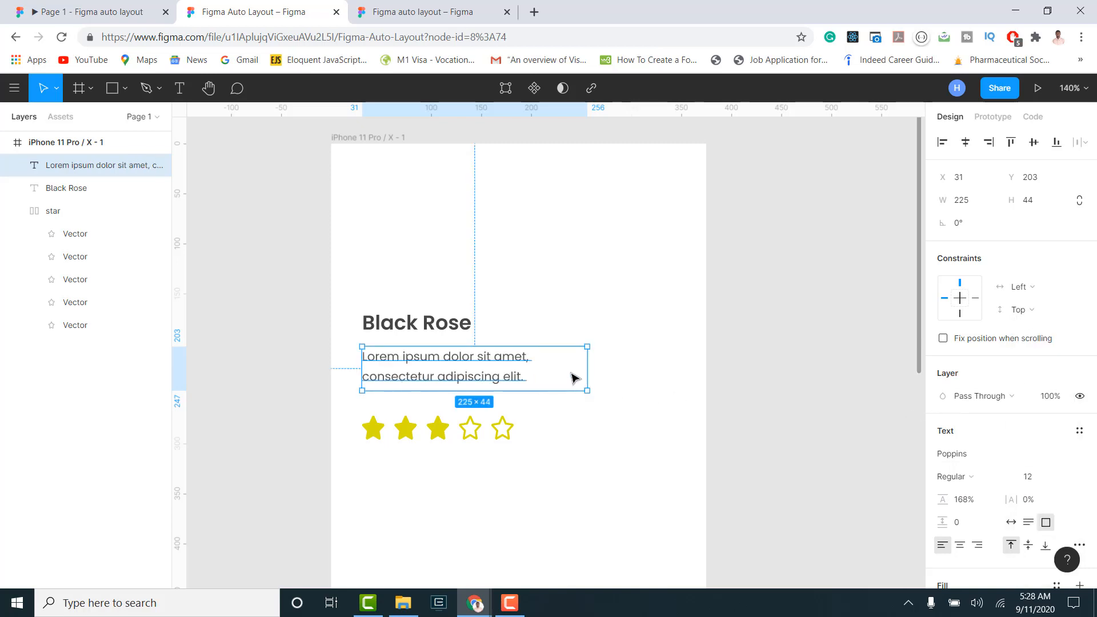
{"action": "left_click_drag", "start_coordinate": [591, 372], "coordinate": [538, 379]}
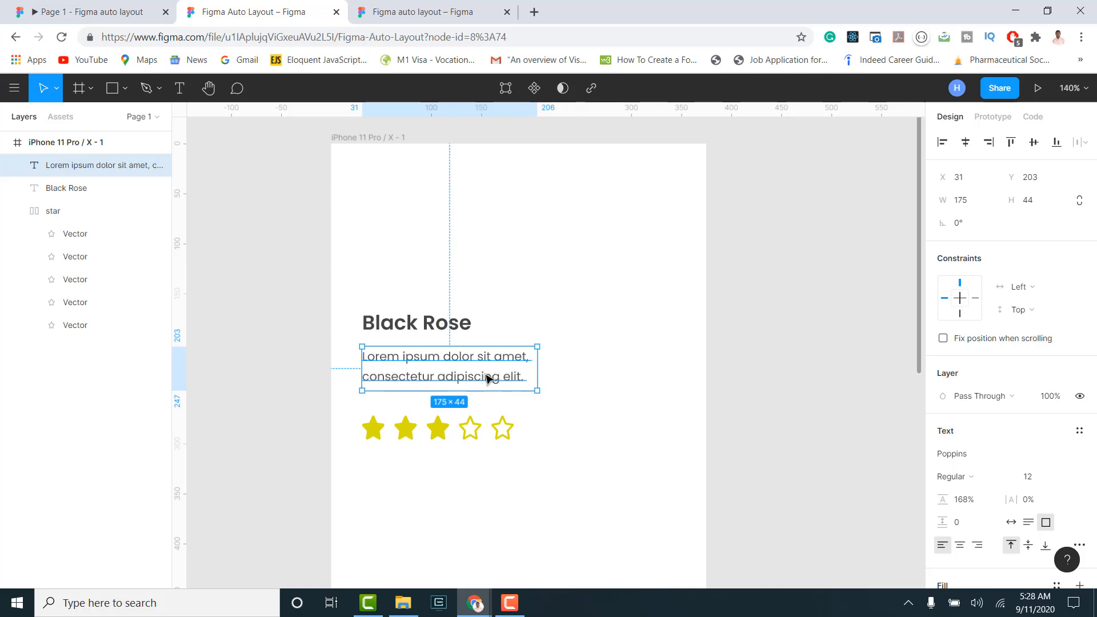
Shorten the description text to "Lorem ipsum dolor sit amet, consectetur.".
{"action": "double_click", "coordinate": [445, 380]}
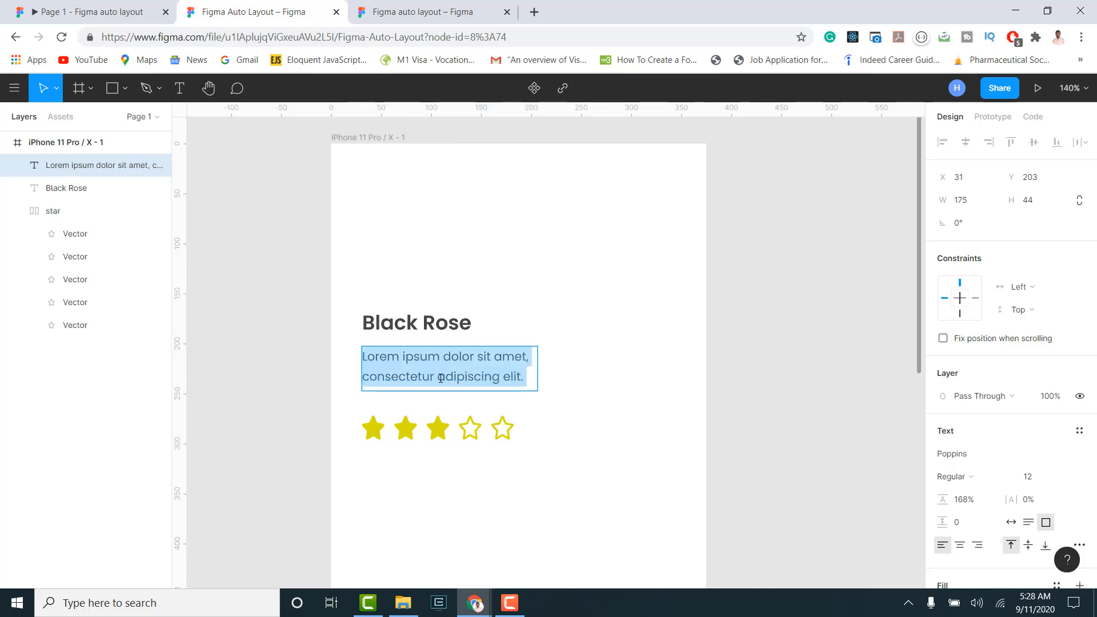
{"action": "left_click_drag", "start_coordinate": [441, 379], "coordinate": [520, 382]}
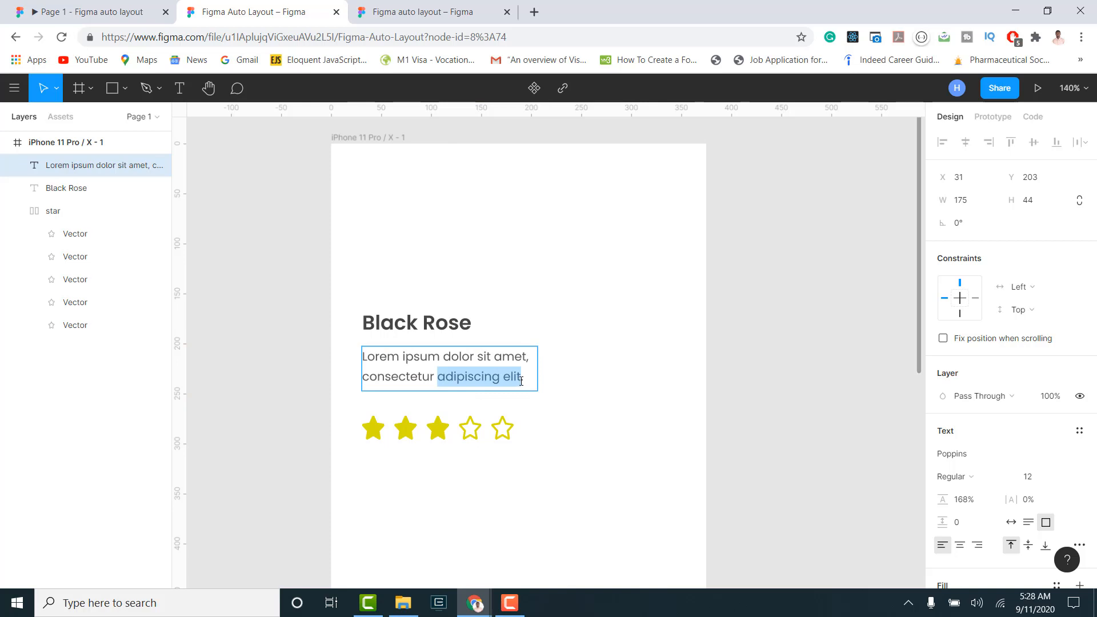
{"action": "key", "text": "BackSpace"}
{"action": "key", "text": "Escape"}
{"action": "key", "text": "Escape"}
{"action": "left_click", "coordinate": [464, 360]}
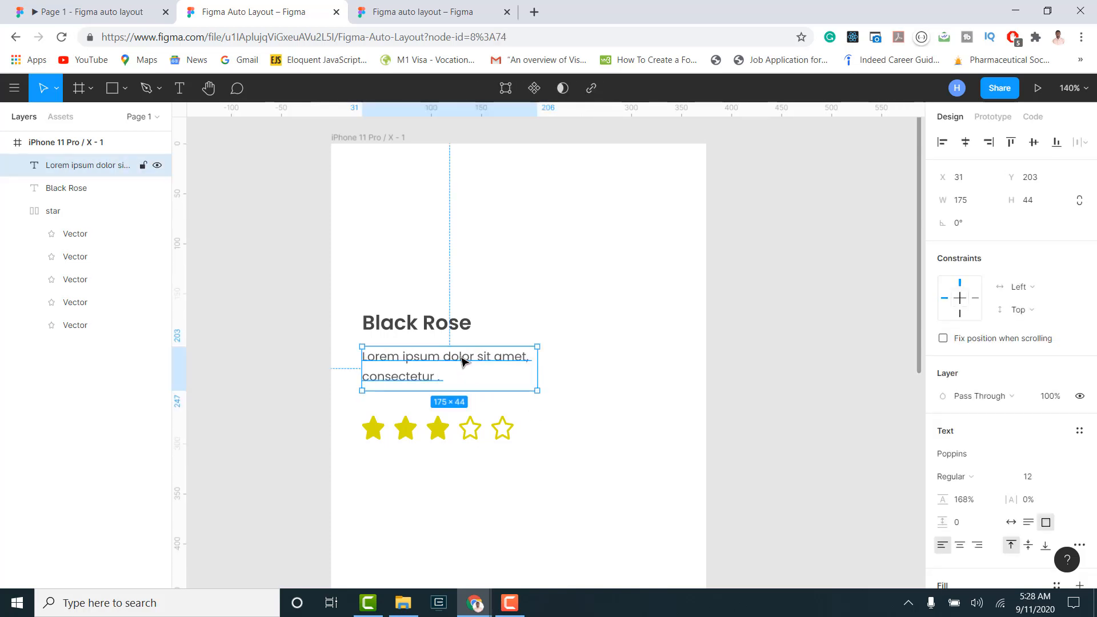
{"action": "double_click", "coordinate": [438, 380]}
{"action": "left_click", "coordinate": [439, 381]}
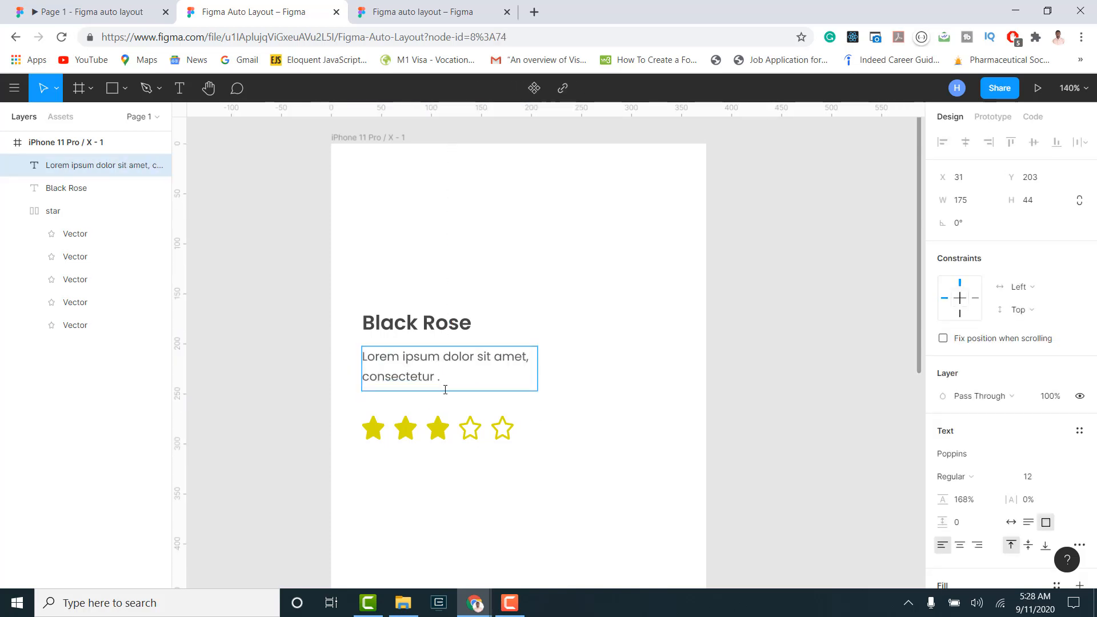
{"action": "key", "text": "Escape"}
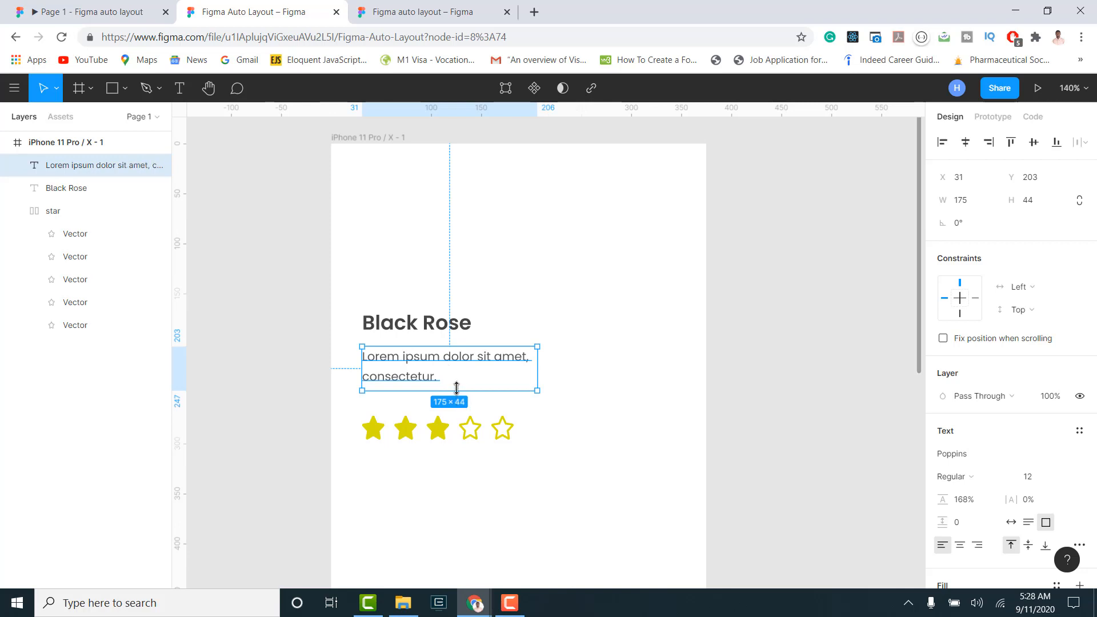
Reduce the description box's height to 40 and place it at X 31, Y 202, beneath the title.
{"action": "left_click_drag", "start_coordinate": [457, 389], "coordinate": [456, 384]}
{"action": "left_click_drag", "start_coordinate": [443, 360], "coordinate": [415, 363]}
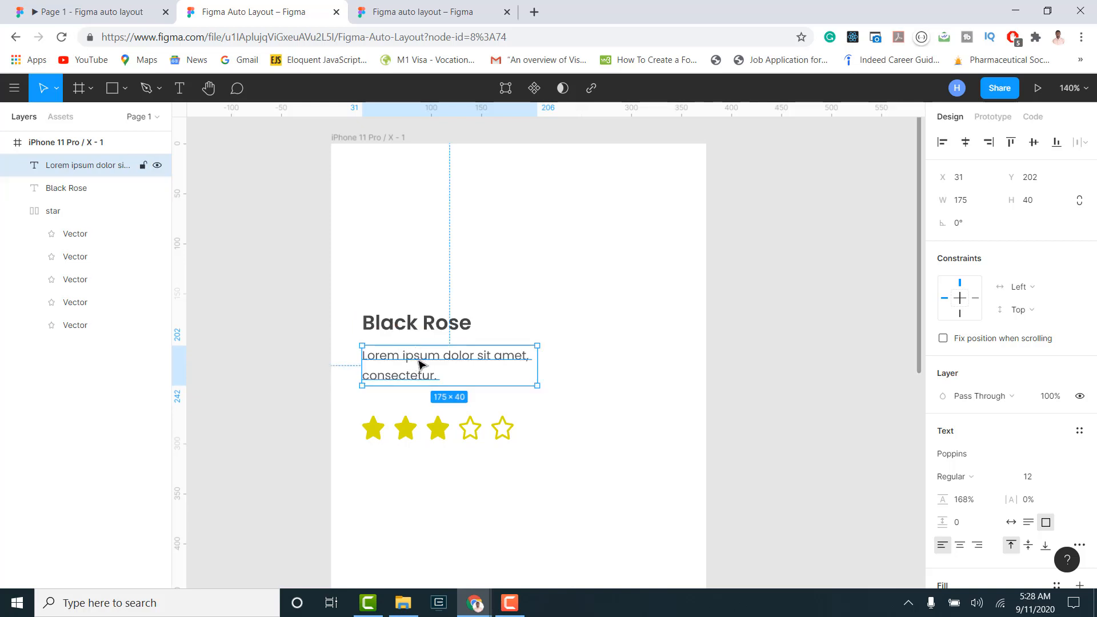
{"action": "mouse_move", "coordinate": [421, 362]}
{"action": "left_mouse_down"}
{"action": "mouse_move", "coordinate": [420, 373]}
{"action": "mouse_move", "coordinate": [416, 362]}
{"action": "left_mouse_up"}
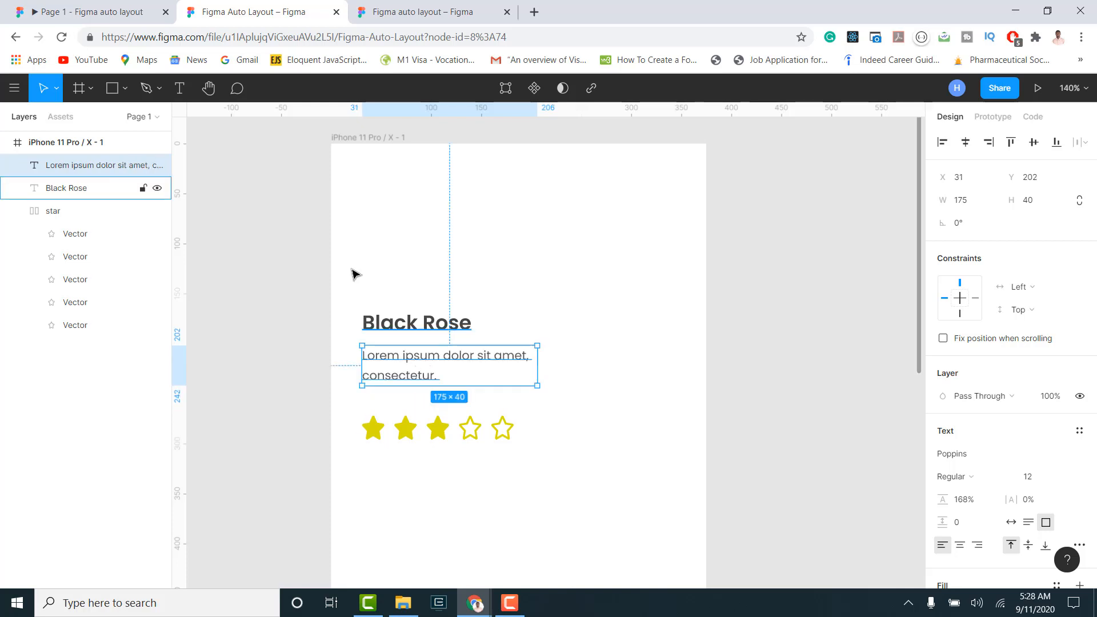
Wrap the title, description and star rating in one auto layout frame and name it movie card.
{"action": "left_click_drag", "start_coordinate": [331, 266], "coordinate": [576, 491]}
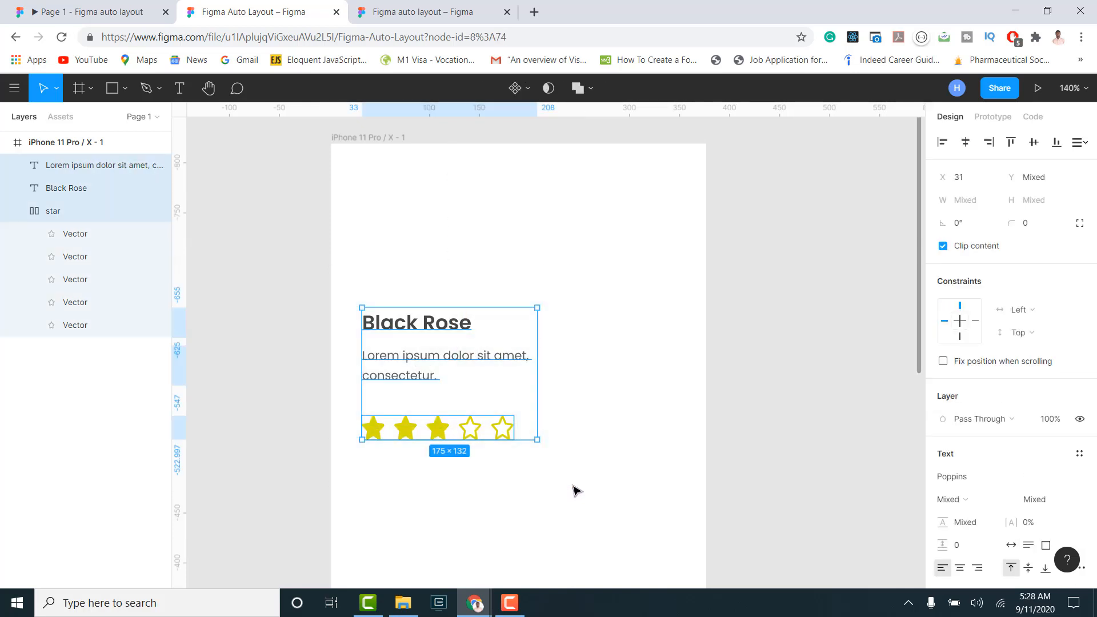
{"action": "key", "text": "shift+a"}
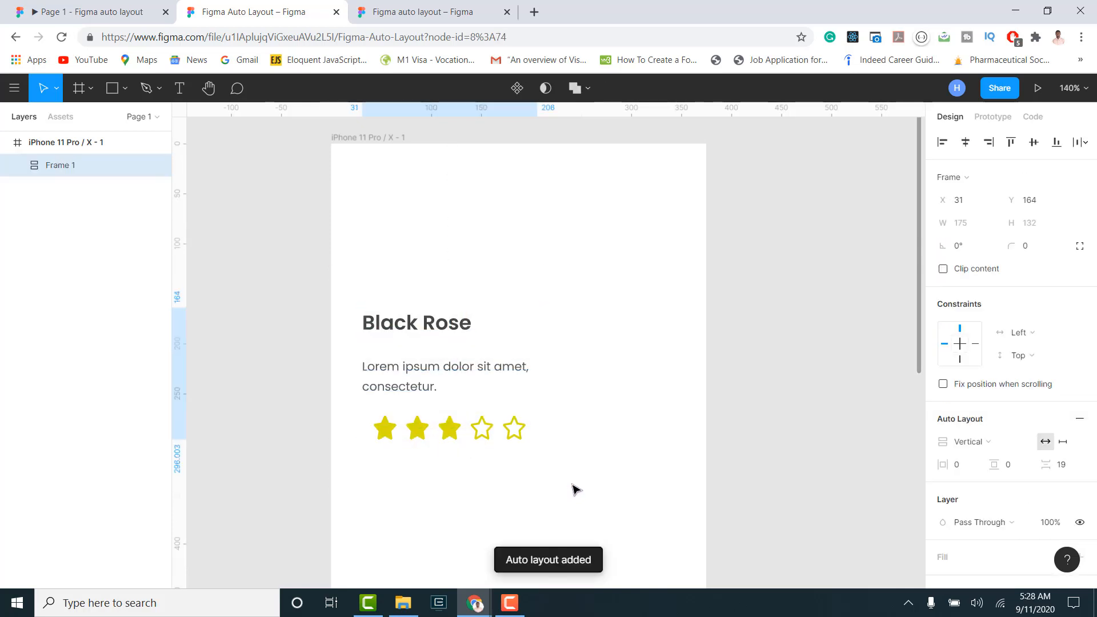
{"action": "left_click", "coordinate": [22, 170]}
{"action": "double_click", "coordinate": [79, 166]}
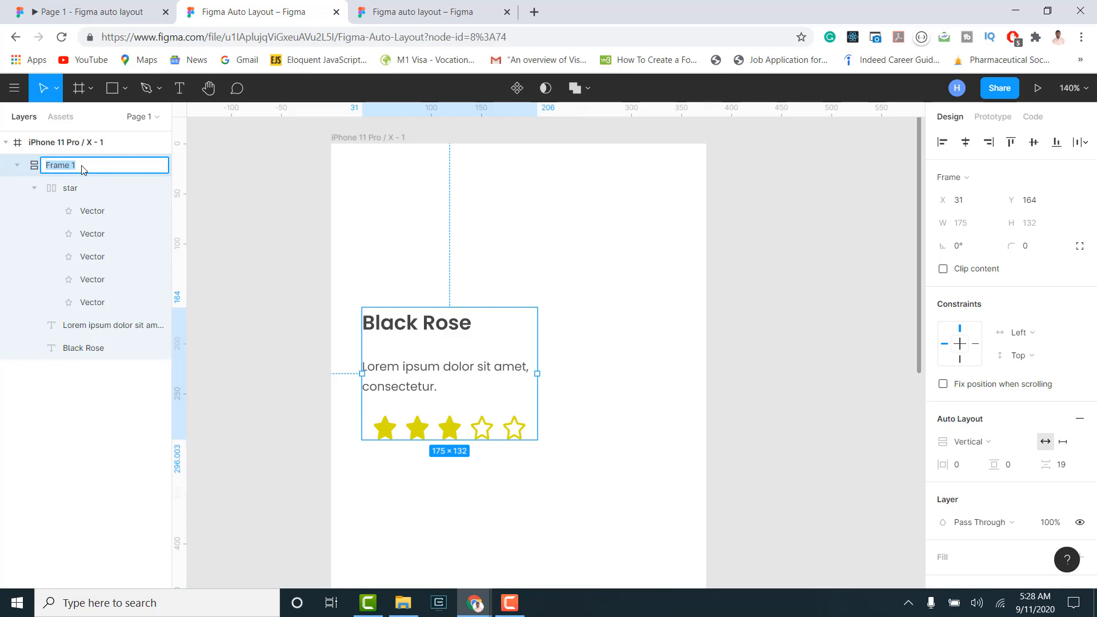
{"action": "type", "text": "move card"}
{"action": "key", "text": "Return"}
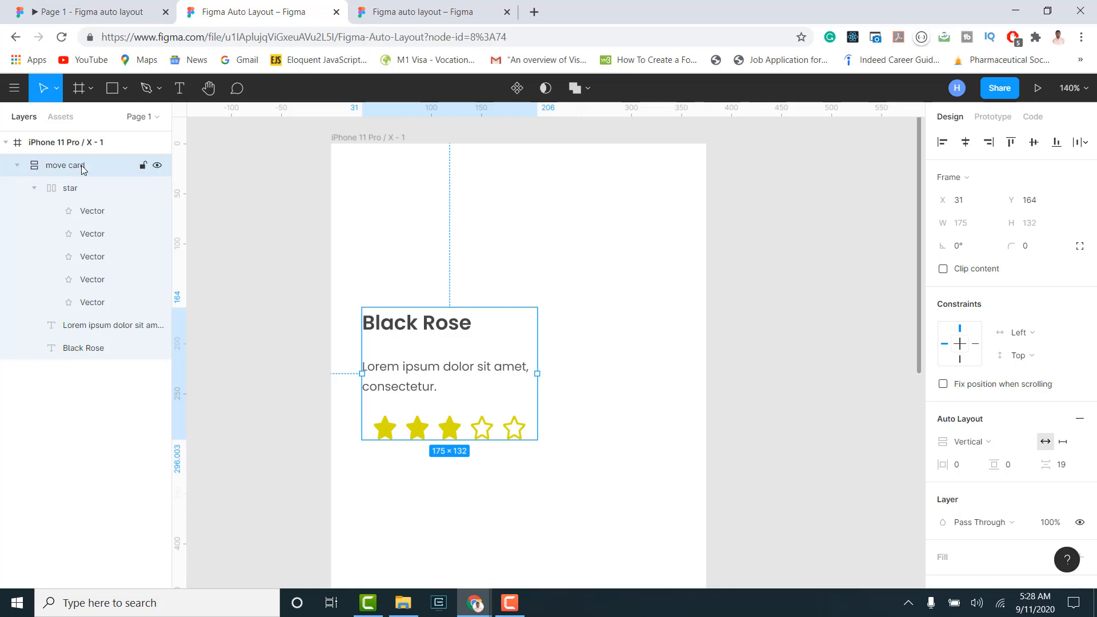
{"action": "double_click", "coordinate": [81, 166]}
{"action": "left_click", "coordinate": [65, 167]}
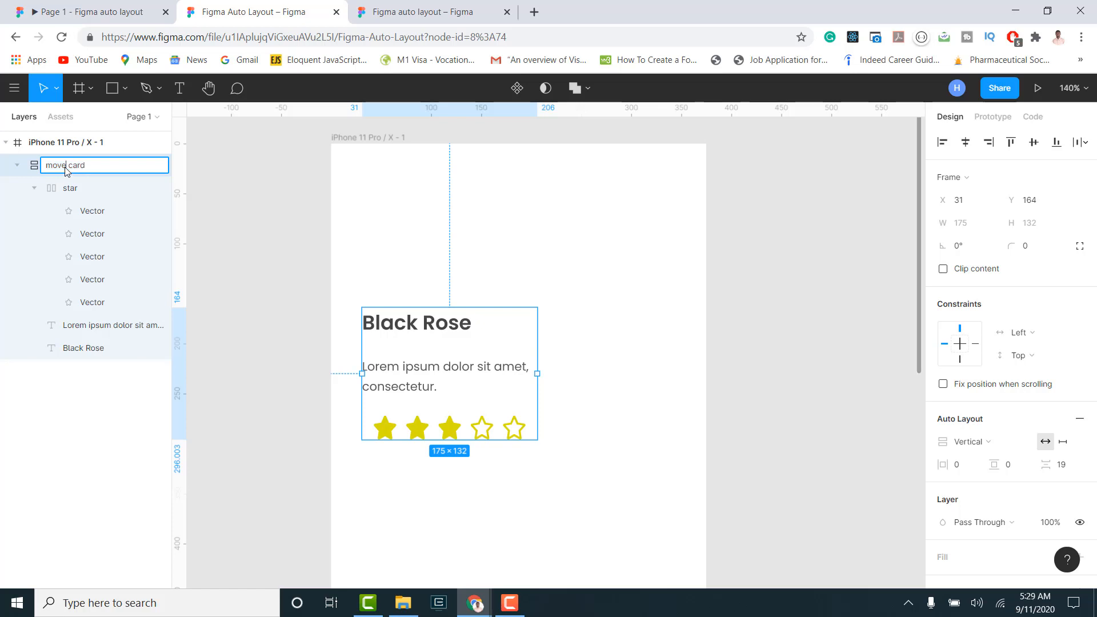
{"action": "key", "text": "Return"}
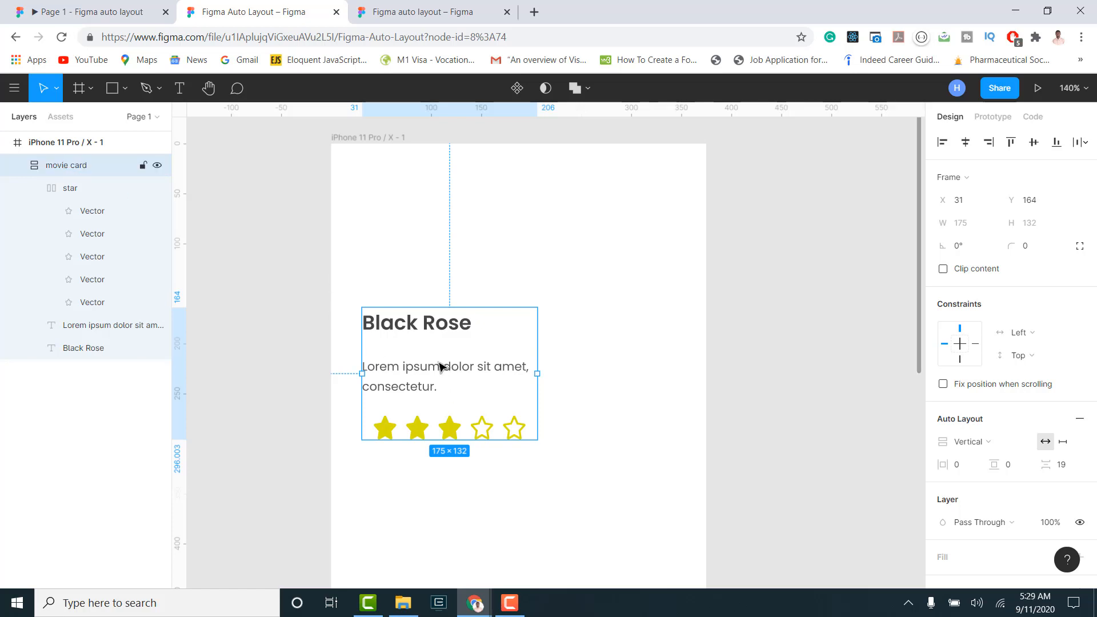
Move the movie card to X 32, Y 136 and left-align the star rating, description and title inside it.
{"action": "left_click_drag", "start_coordinate": [437, 363], "coordinate": [439, 334]}
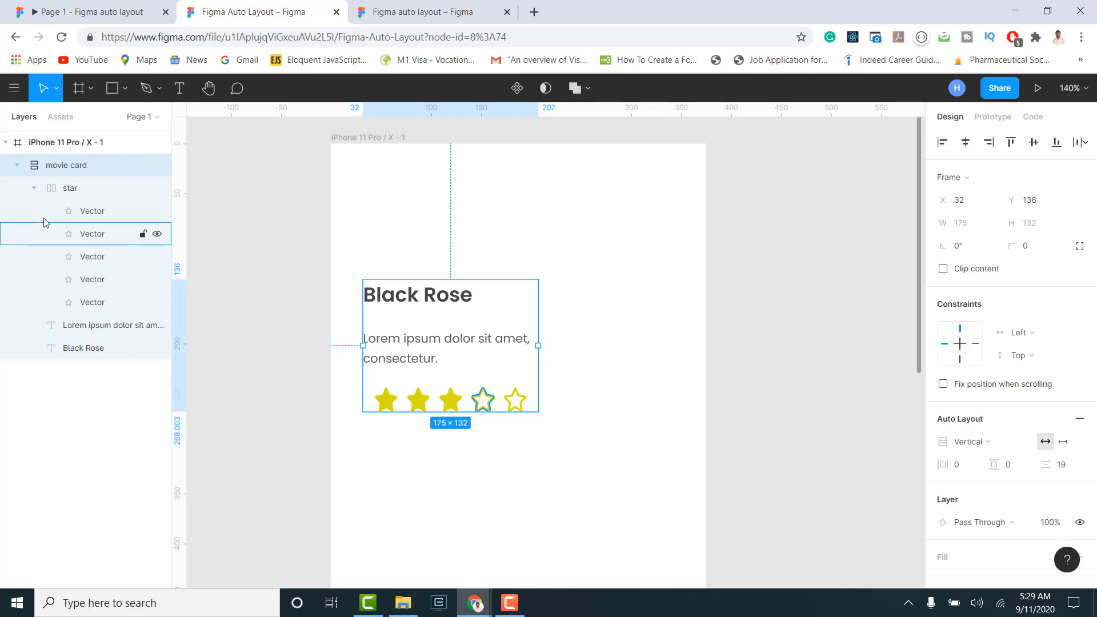
{"action": "left_click", "coordinate": [38, 192]}
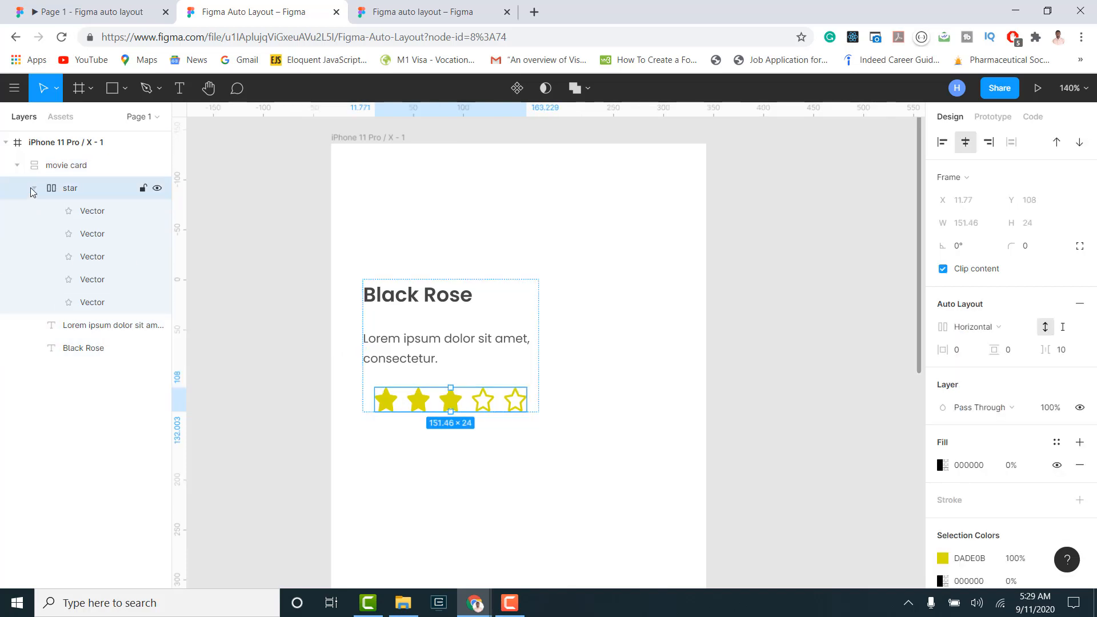
{"action": "left_click", "coordinate": [33, 192]}
{"action": "left_click", "coordinate": [83, 234], "text": "shift"}
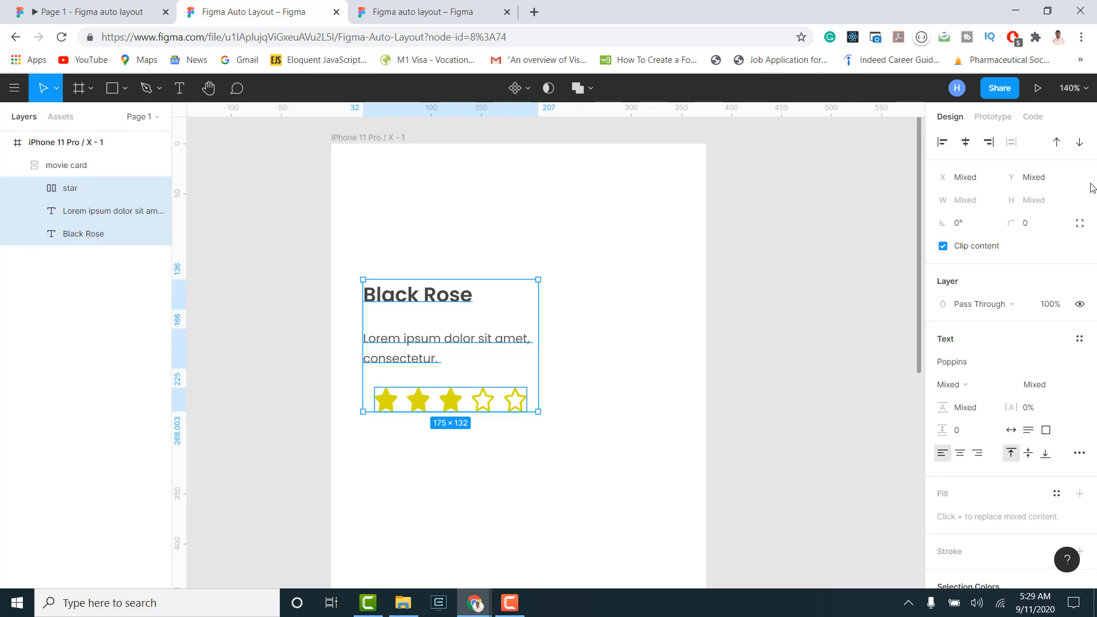
{"action": "left_click", "coordinate": [944, 148]}
Try centre and right alignment on the card's three items, and return them to left alignment.
{"action": "left_click", "coordinate": [965, 143]}
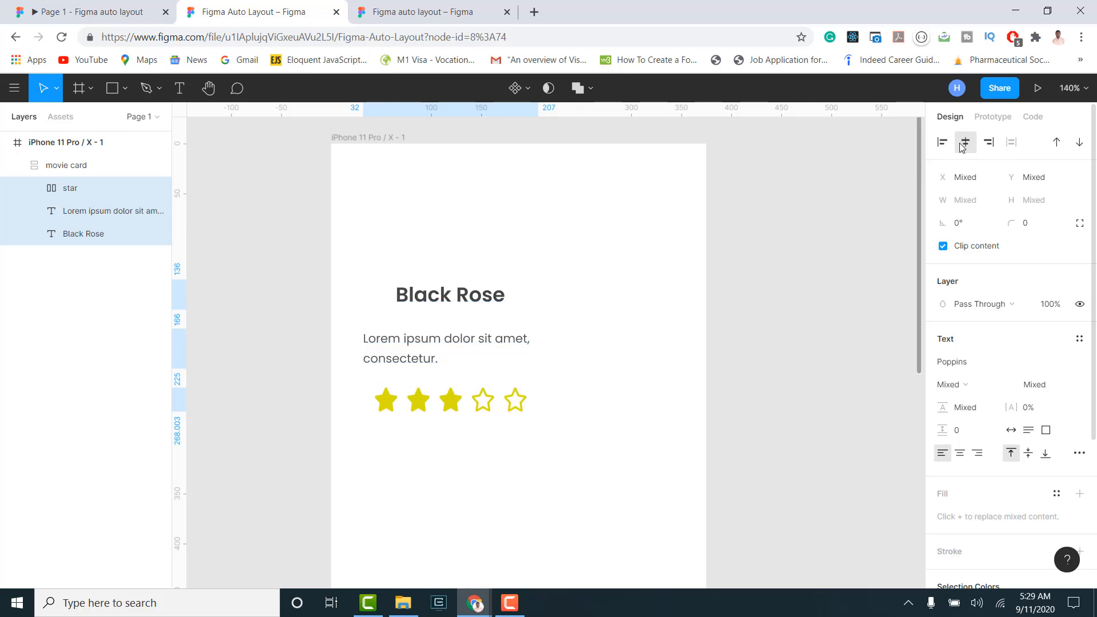
{"action": "left_click", "coordinate": [989, 145]}
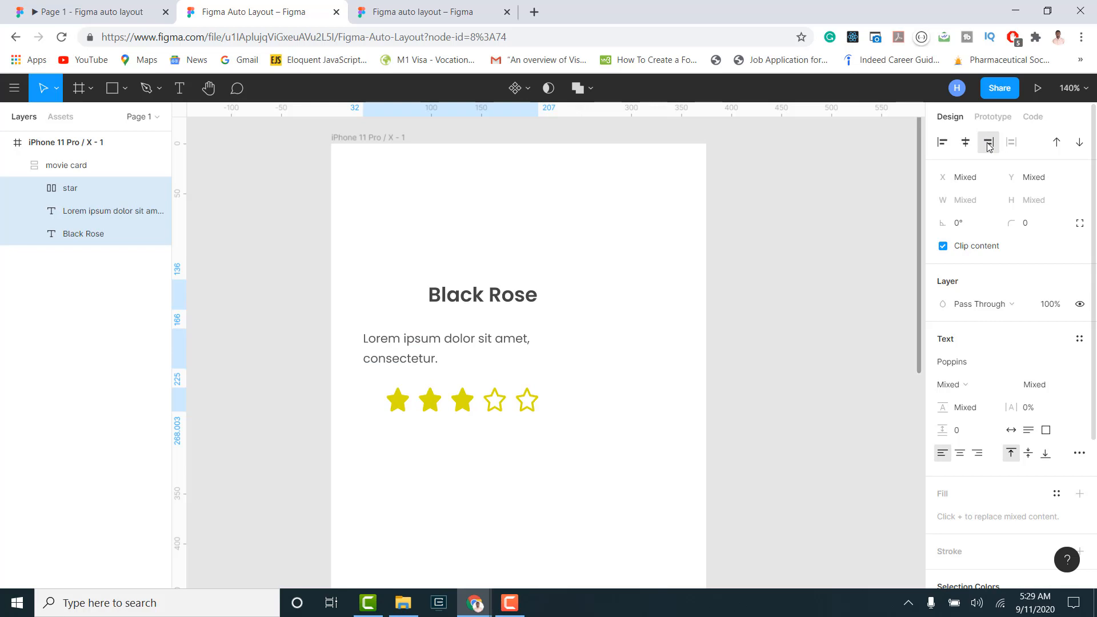
{"action": "left_click", "coordinate": [942, 144]}
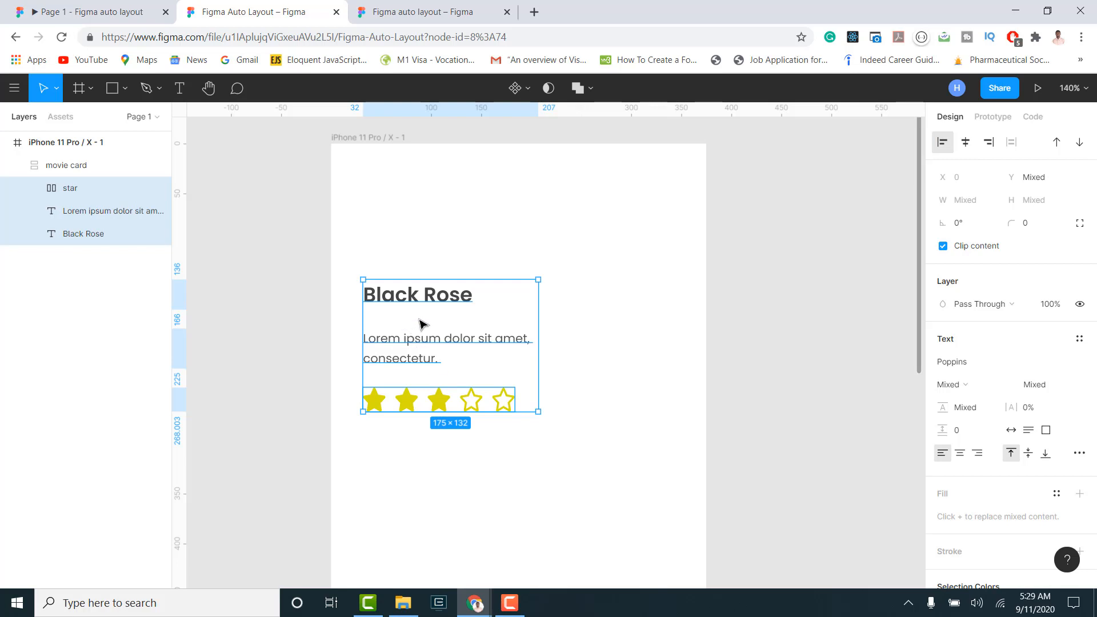
Try the horizontal direction for the movie card's auto layout, and switch it back to vertical.
{"action": "scroll", "coordinate": [975, 364], "scroll_direction": "down", "scroll_amount": 2}
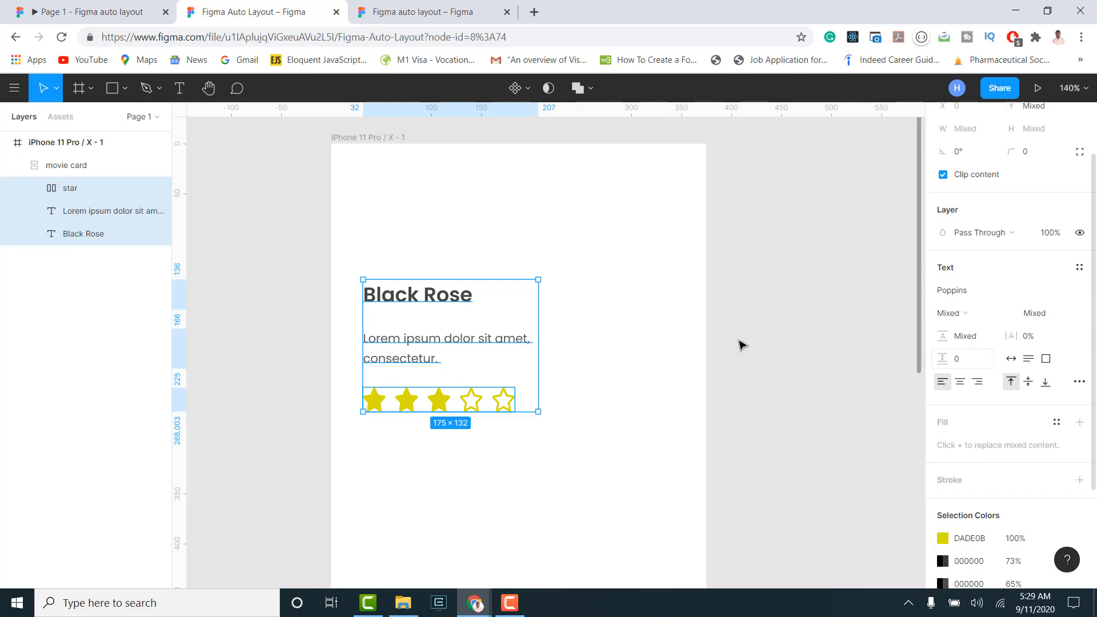
{"action": "left_click", "coordinate": [73, 166]}
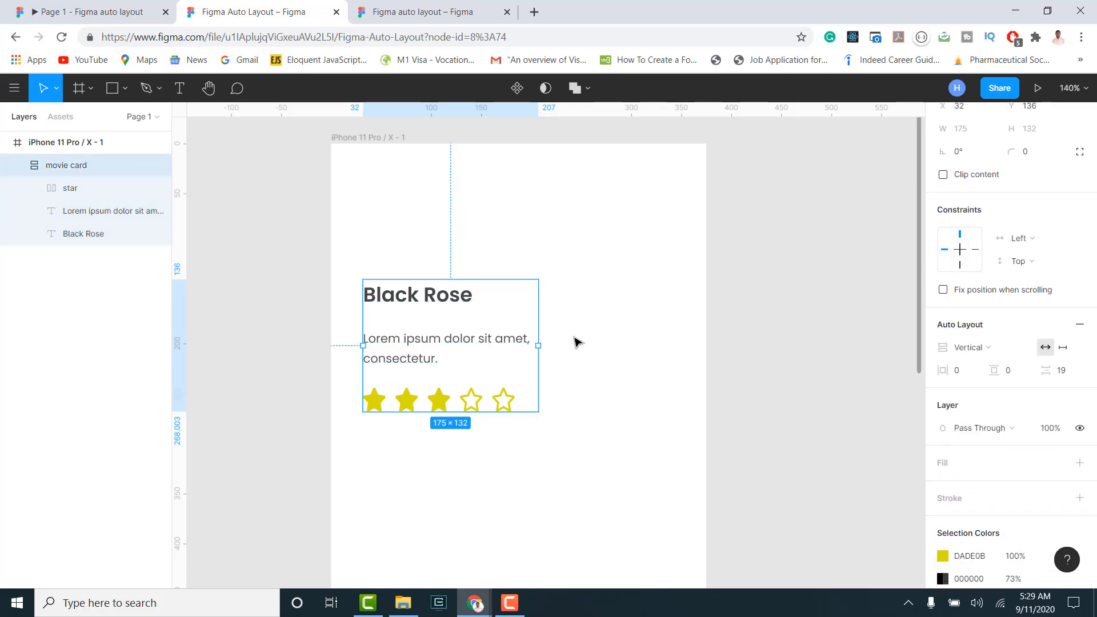
{"action": "left_click", "coordinate": [983, 351]}
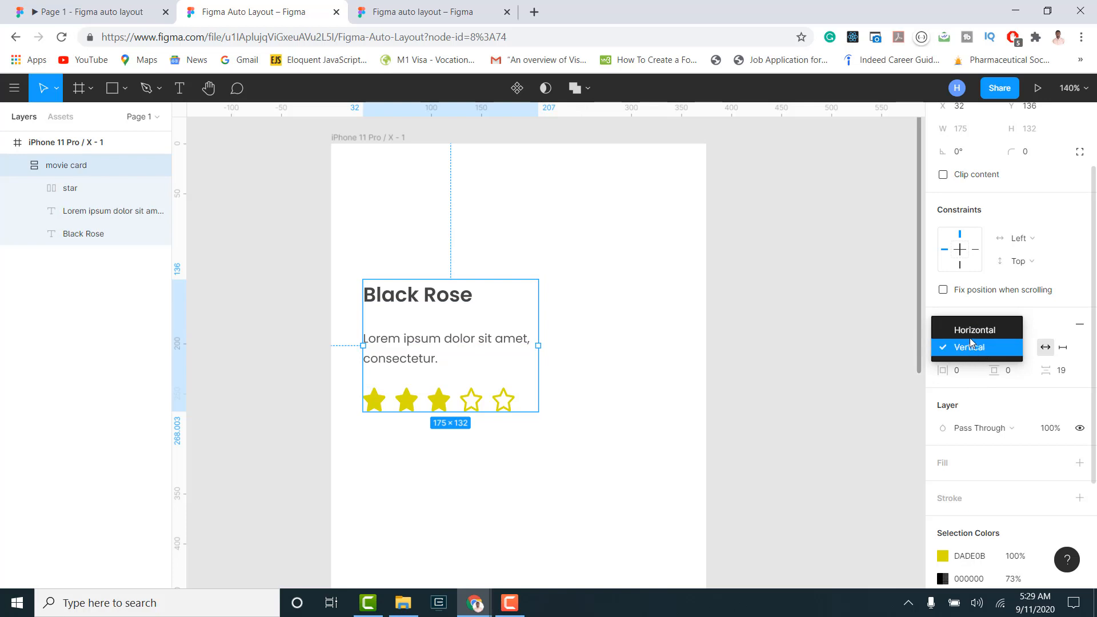
{"action": "left_click", "coordinate": [969, 333]}
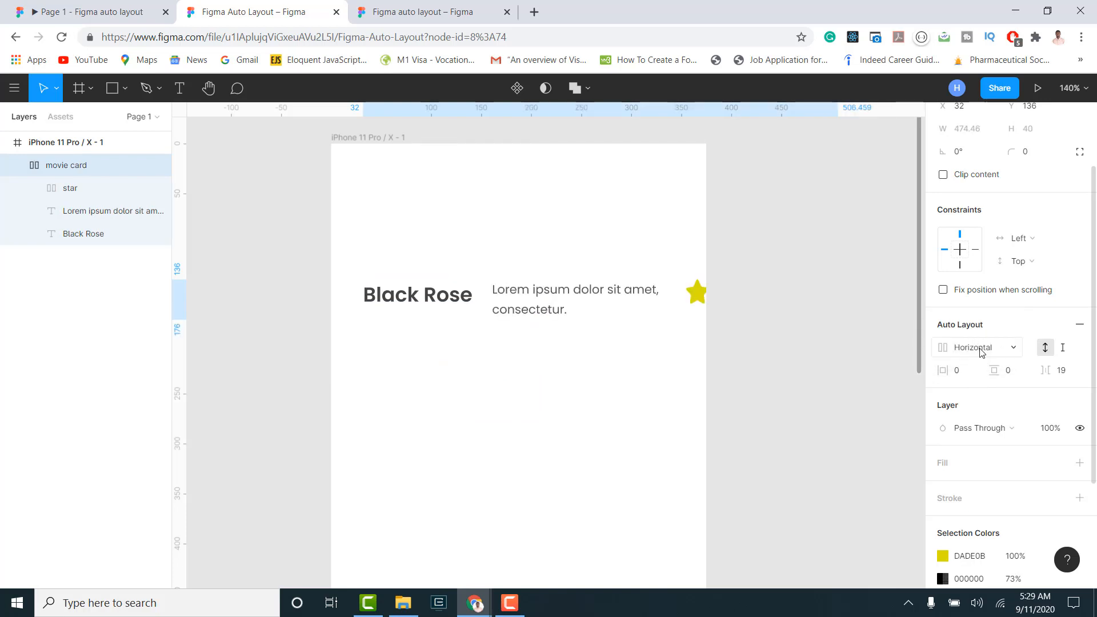
{"action": "left_click", "coordinate": [980, 351]}
{"action": "left_click", "coordinate": [978, 368]}
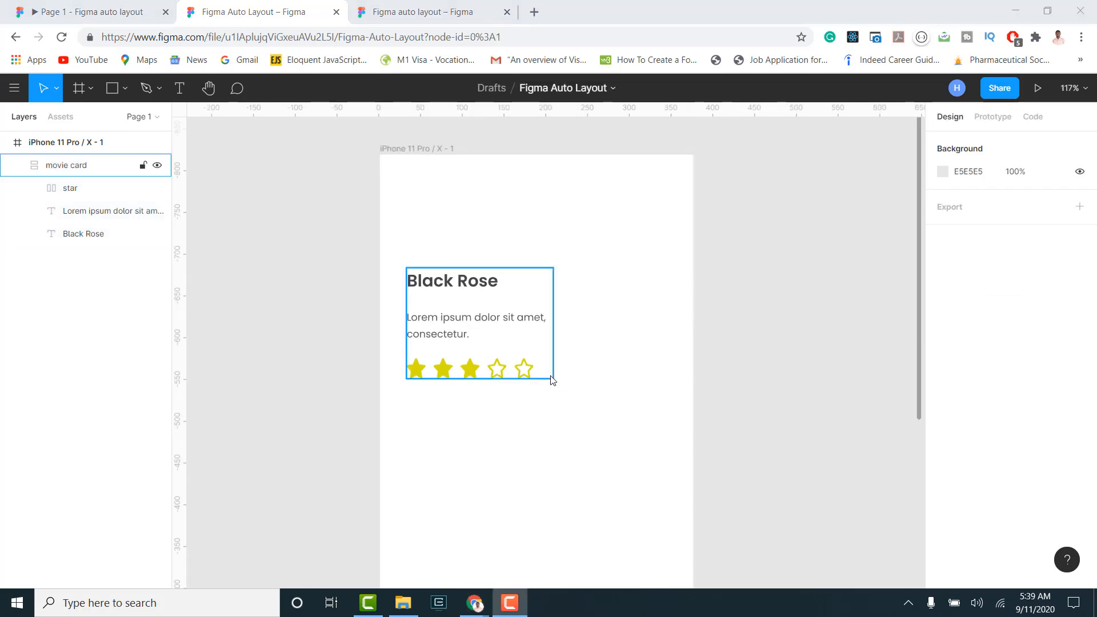
Set the movie card's auto layout spacing between items to 10.
{"action": "left_click", "coordinate": [457, 321]}
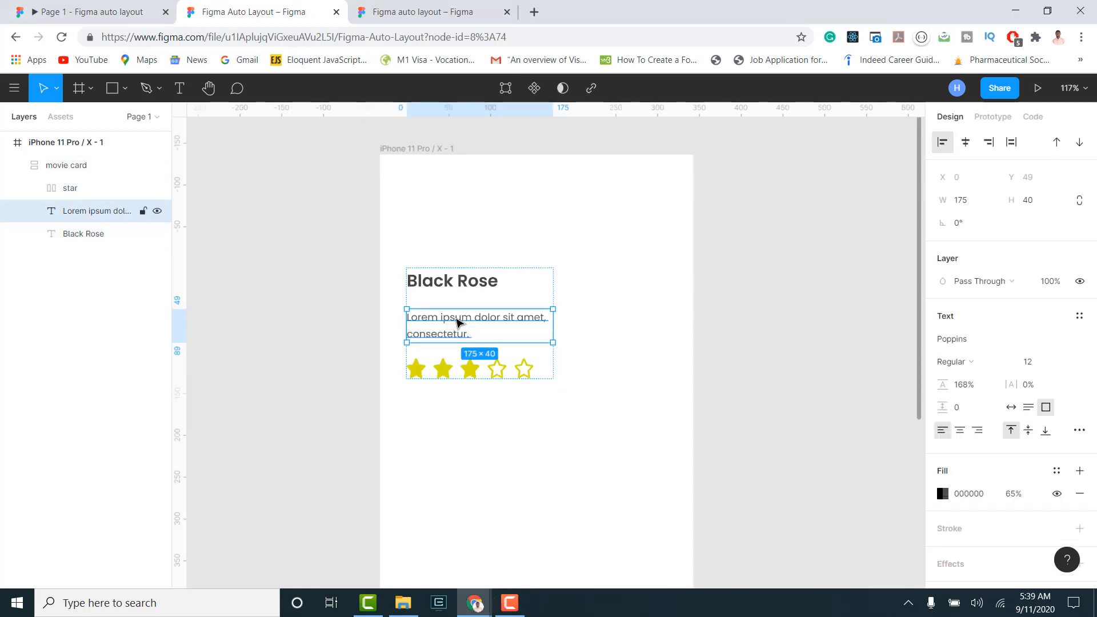
{"action": "left_click", "coordinate": [78, 171]}
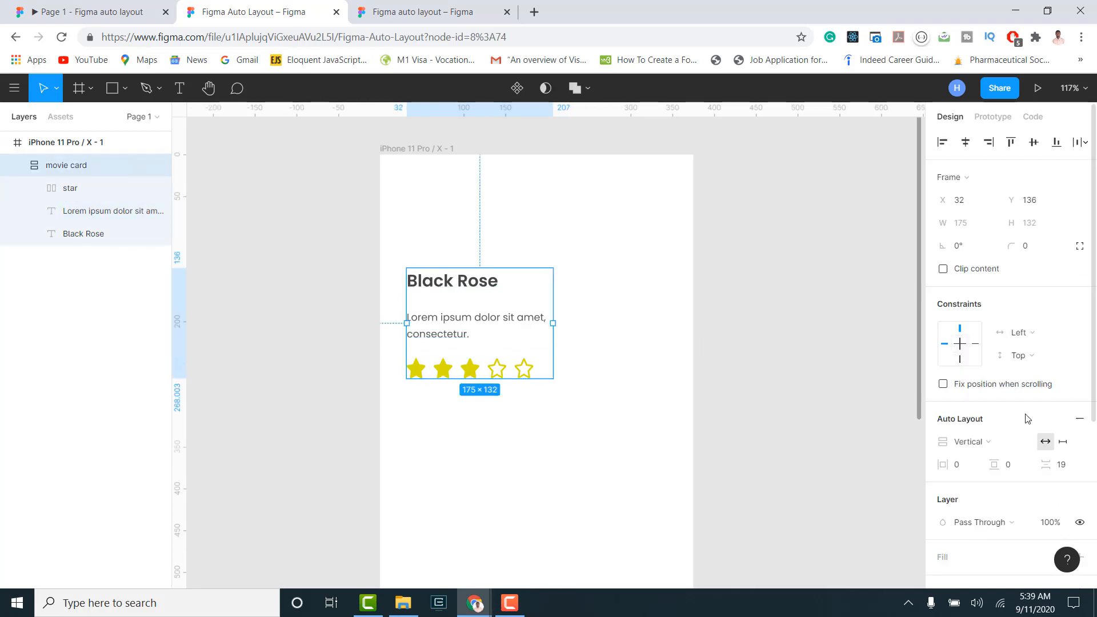
{"action": "left_click", "coordinate": [1071, 471]}
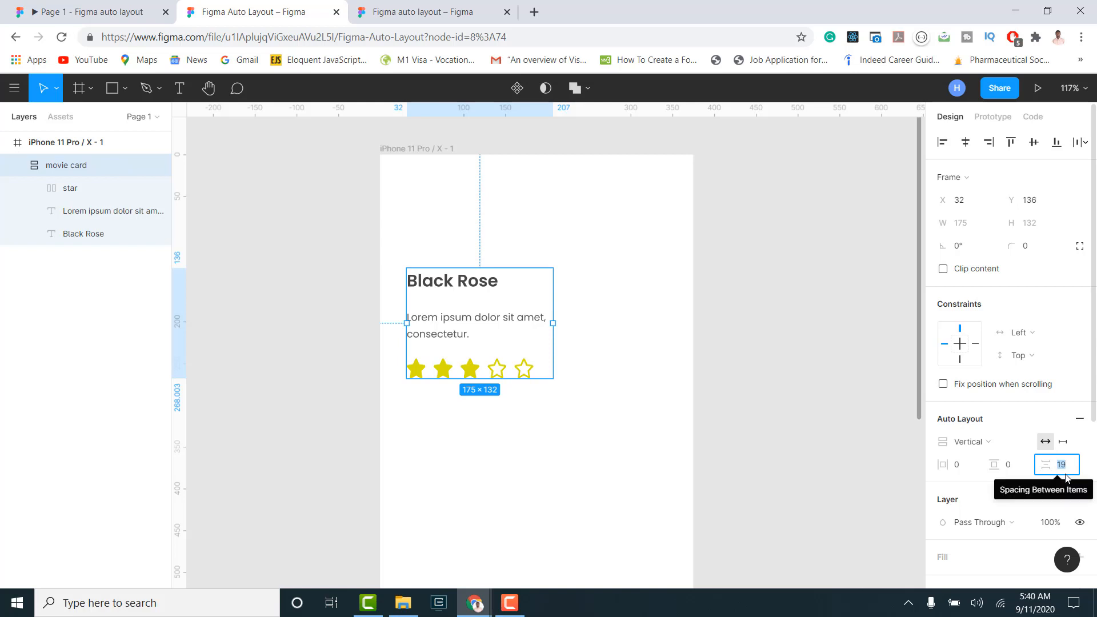
{"action": "type", "text": "10"}
{"action": "key", "text": "Return"}
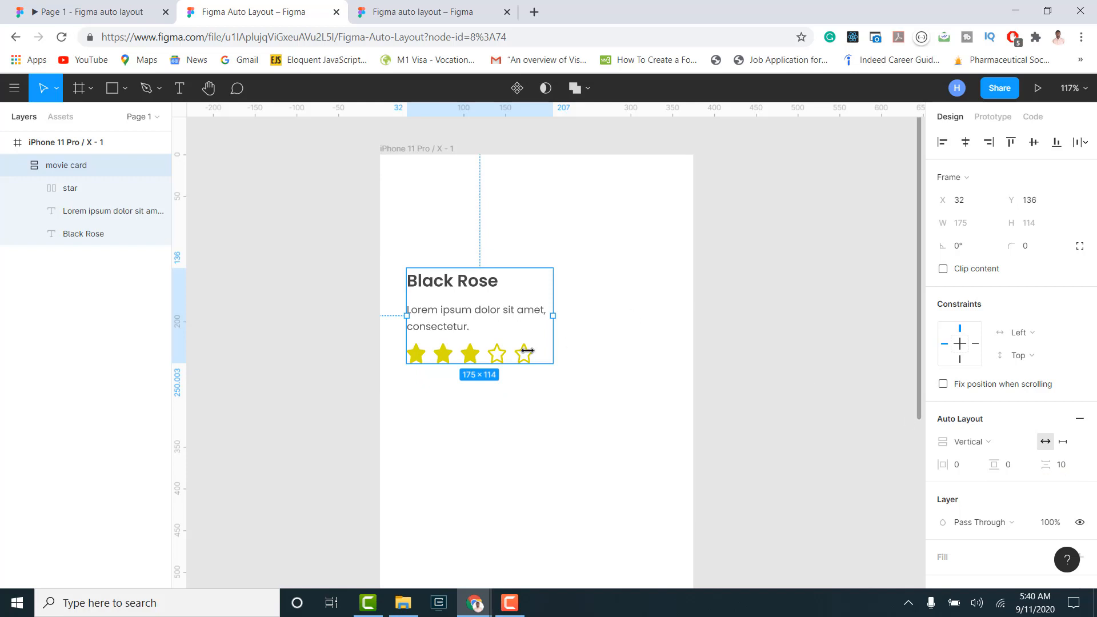
Lock the proportions of all five star vectors and set their height first to 22, finally to 20.
{"action": "left_click", "coordinate": [29, 188]}
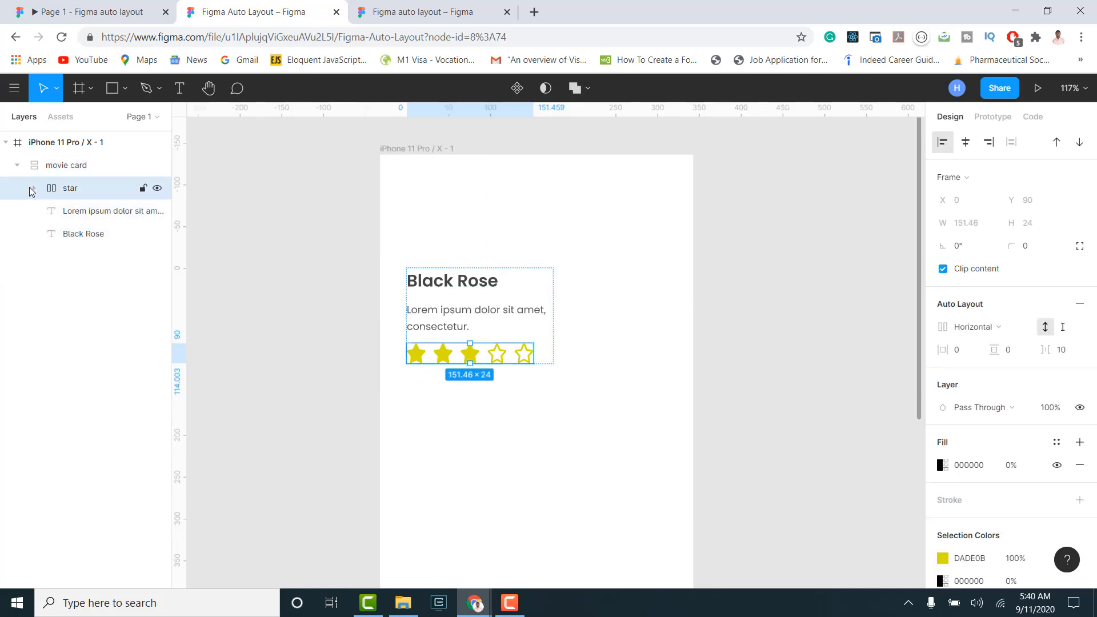
{"action": "left_click", "coordinate": [35, 188]}
{"action": "left_click", "coordinate": [75, 210]}
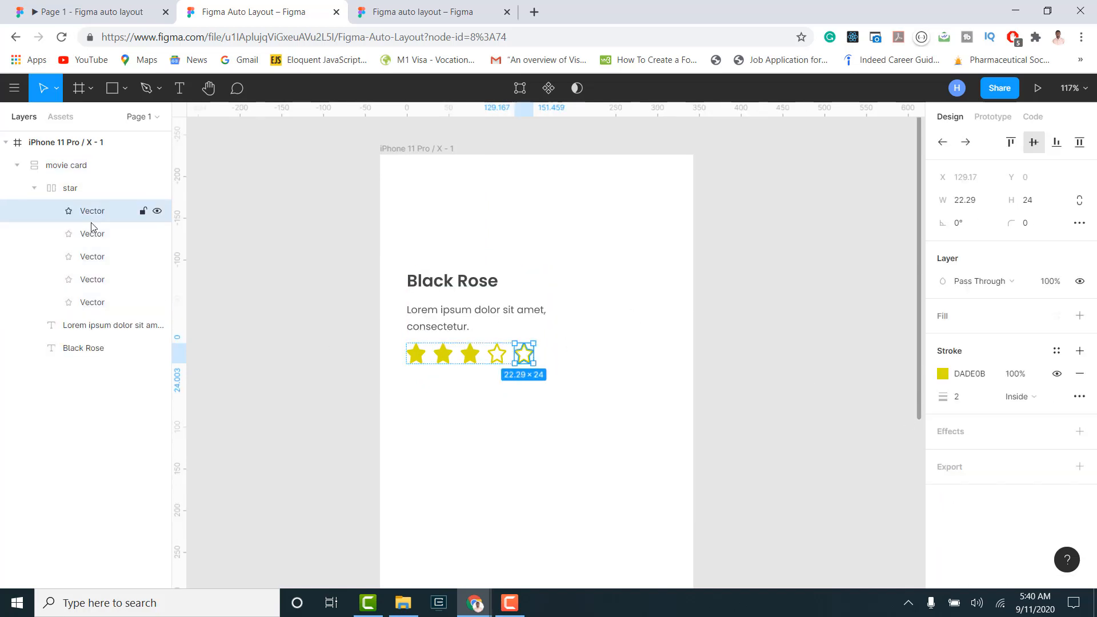
{"action": "left_click", "coordinate": [94, 233], "text": "shift"}
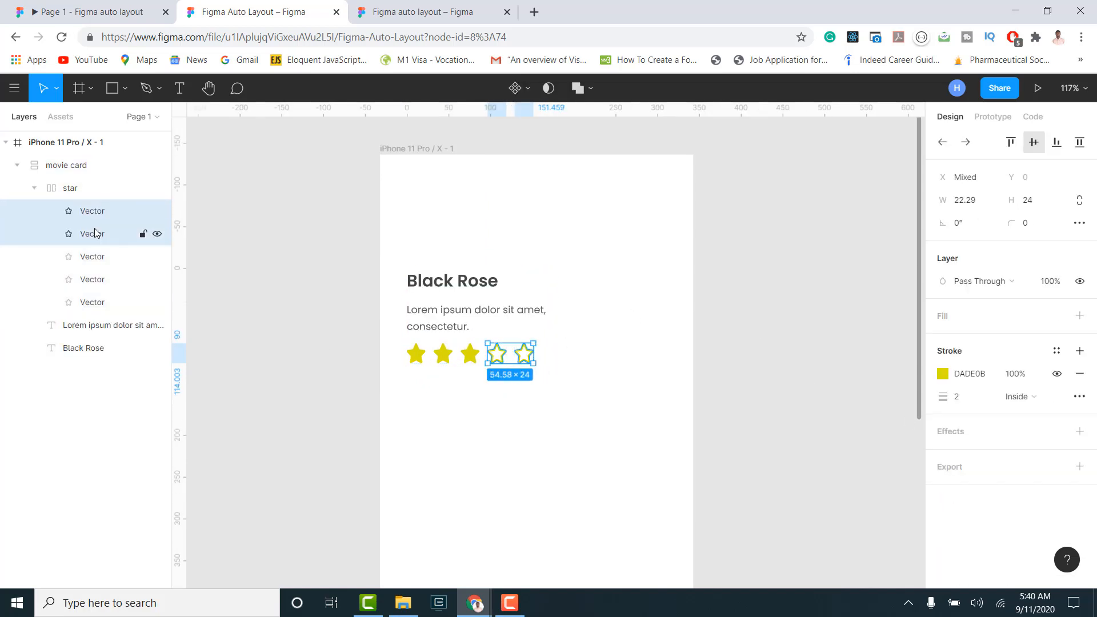
{"action": "left_click", "coordinate": [110, 257], "text": "shift"}
{"action": "left_click", "coordinate": [109, 279], "text": "shift"}
{"action": "left_click", "coordinate": [108, 303], "text": "shift"}
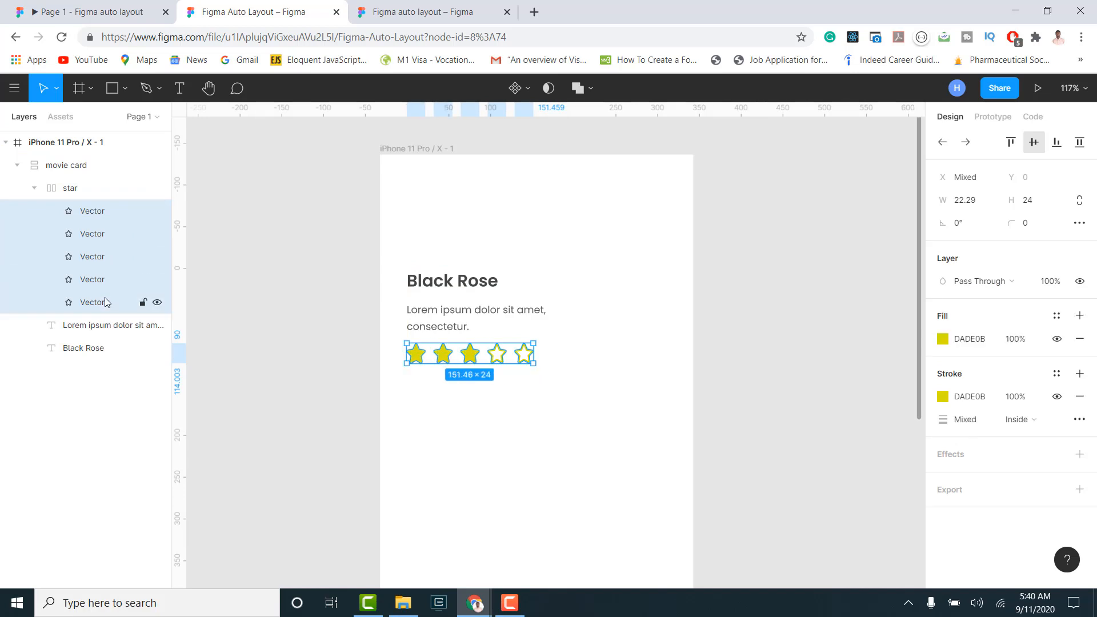
{"action": "left_click", "coordinate": [1081, 205]}
{"action": "left_click", "coordinate": [1042, 204]}
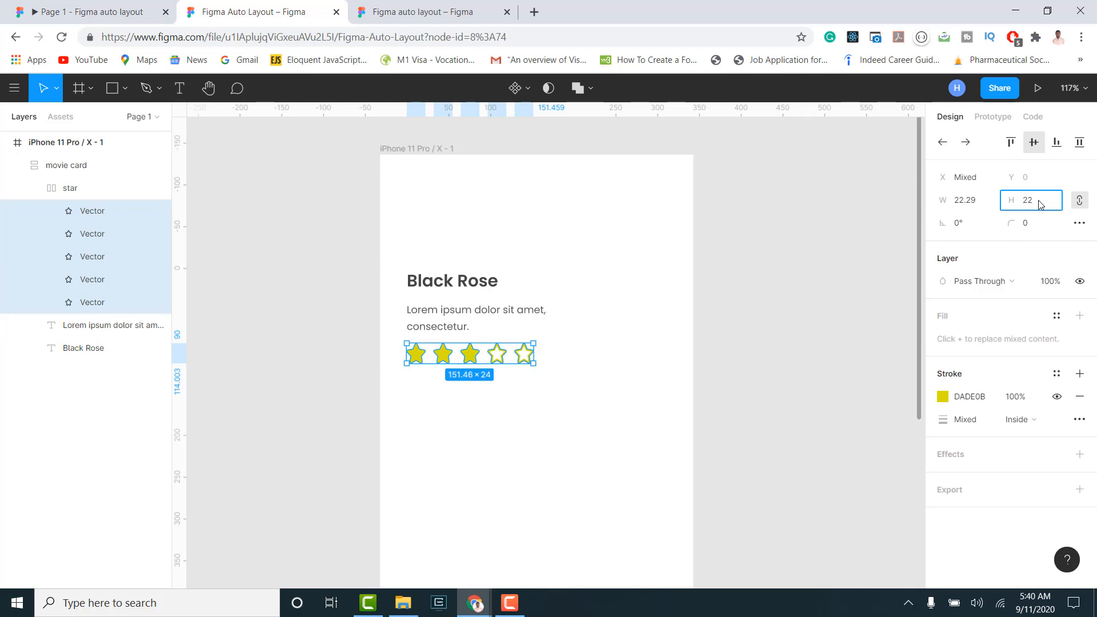
{"action": "key", "text": "Return"}
{"action": "left_click", "coordinate": [1042, 205]}
{"action": "type", "text": "20"}
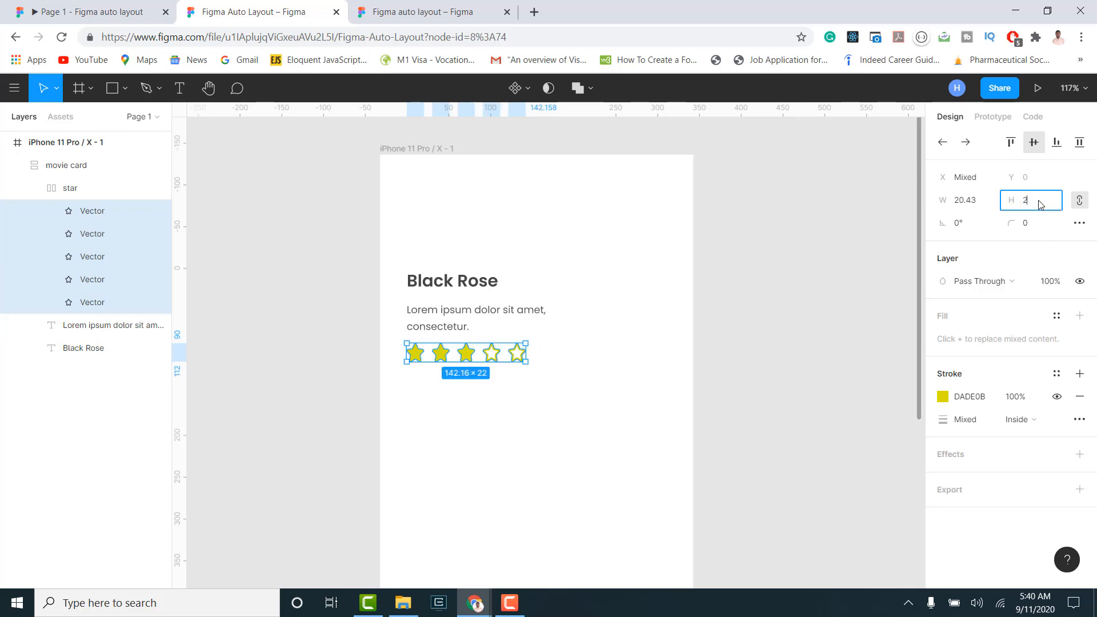
{"action": "key", "text": "Return"}
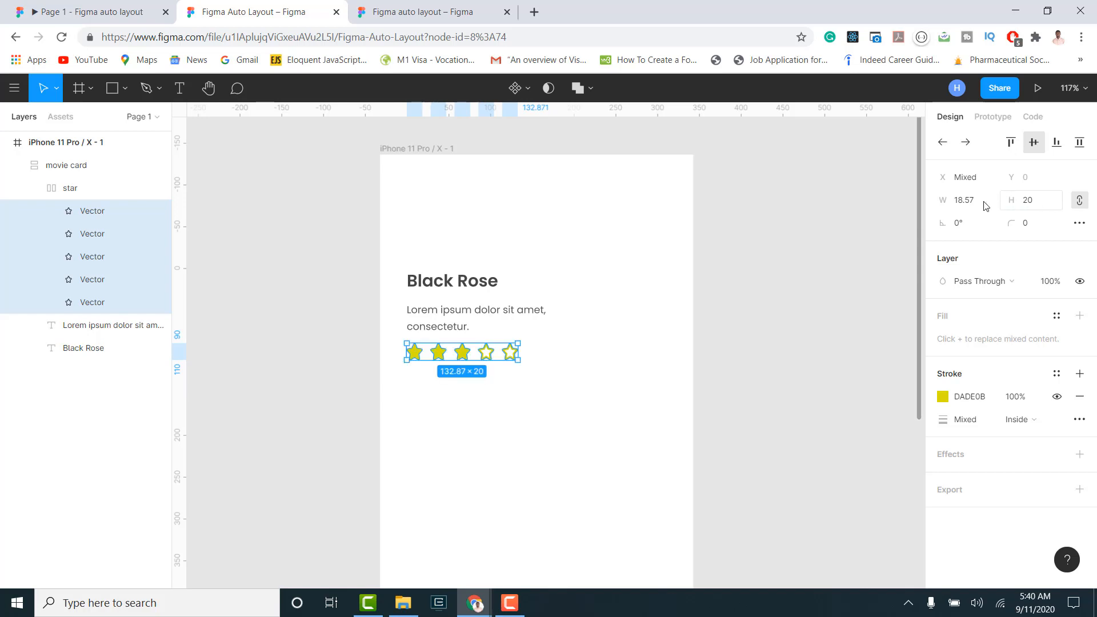
Move the movie card to about X 35, Y 164 on the phone frame and collapse its star layer.
{"action": "left_click", "coordinate": [488, 321]}
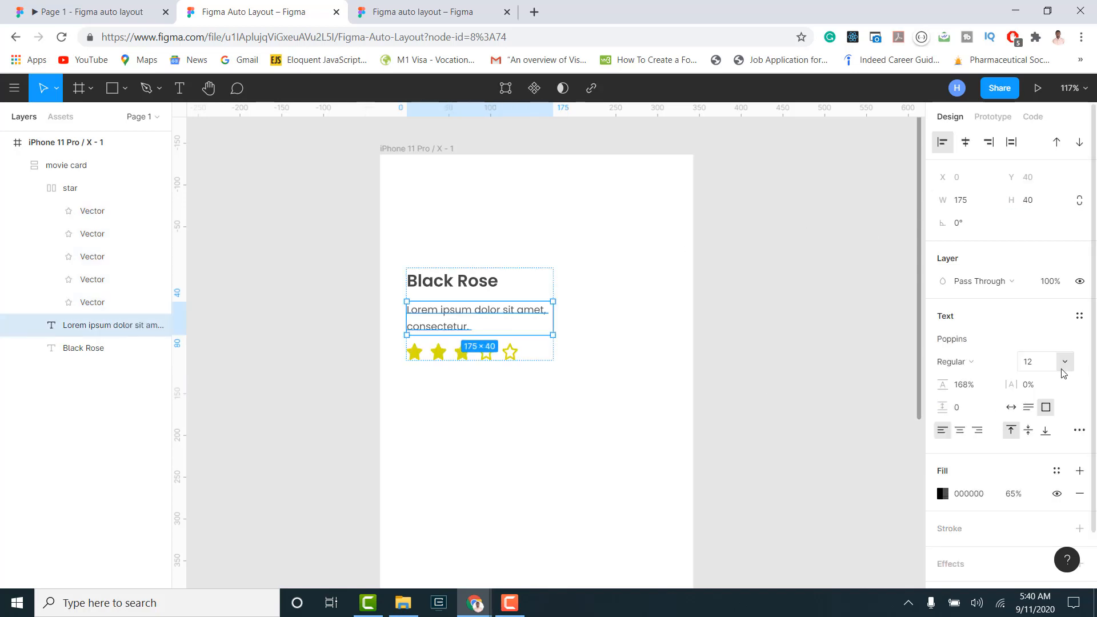
{"action": "left_click", "coordinate": [522, 458]}
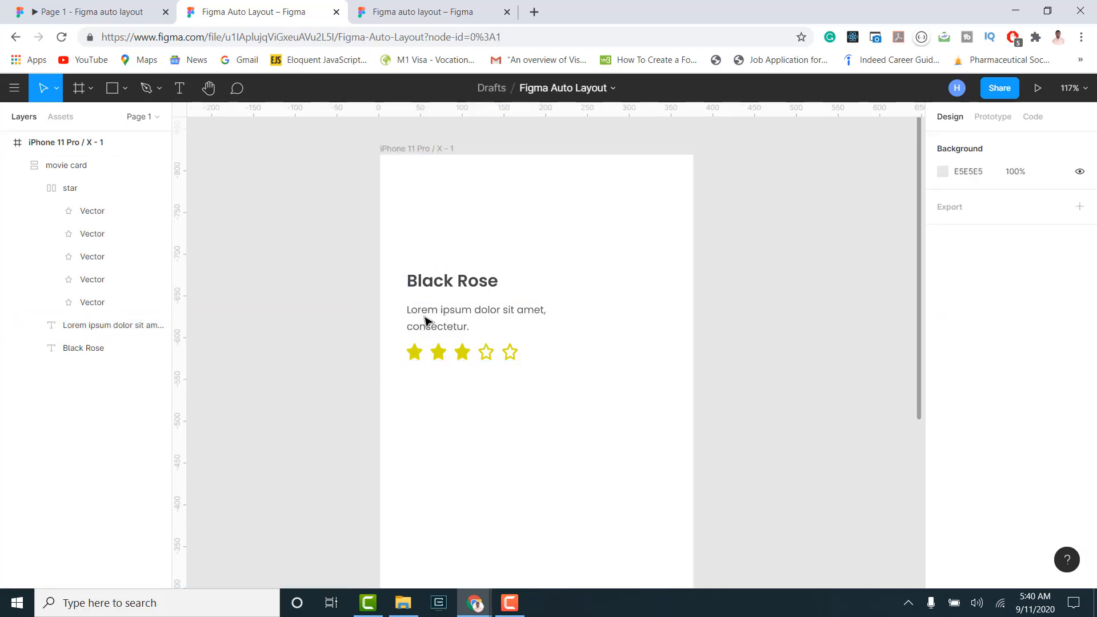
{"action": "left_click_drag", "start_coordinate": [478, 310], "coordinate": [480, 334]}
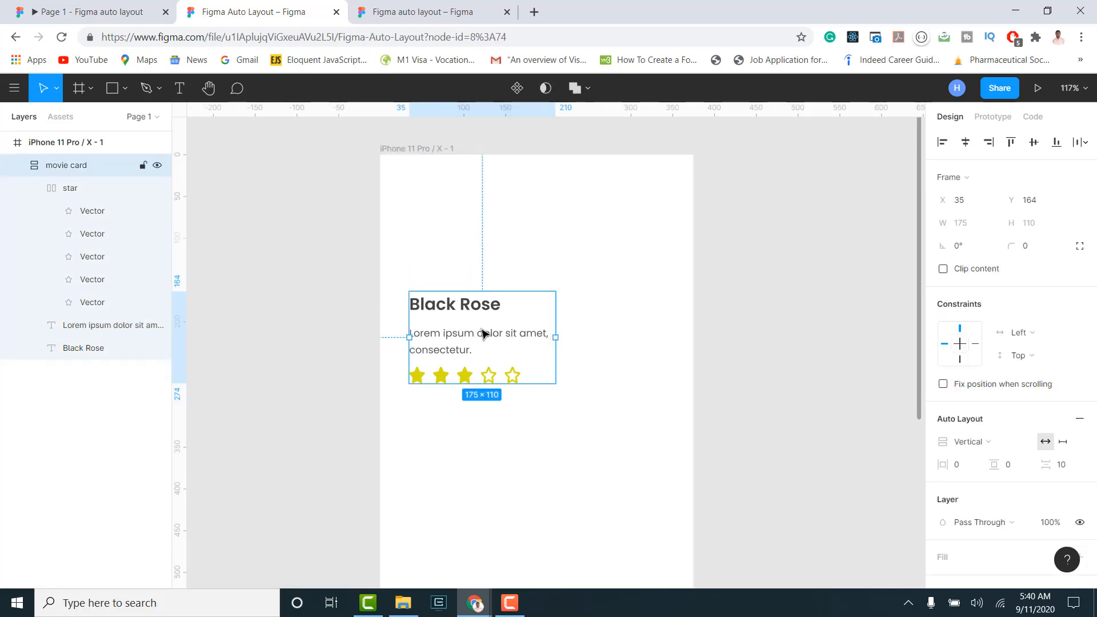
{"action": "left_click", "coordinate": [35, 189]}
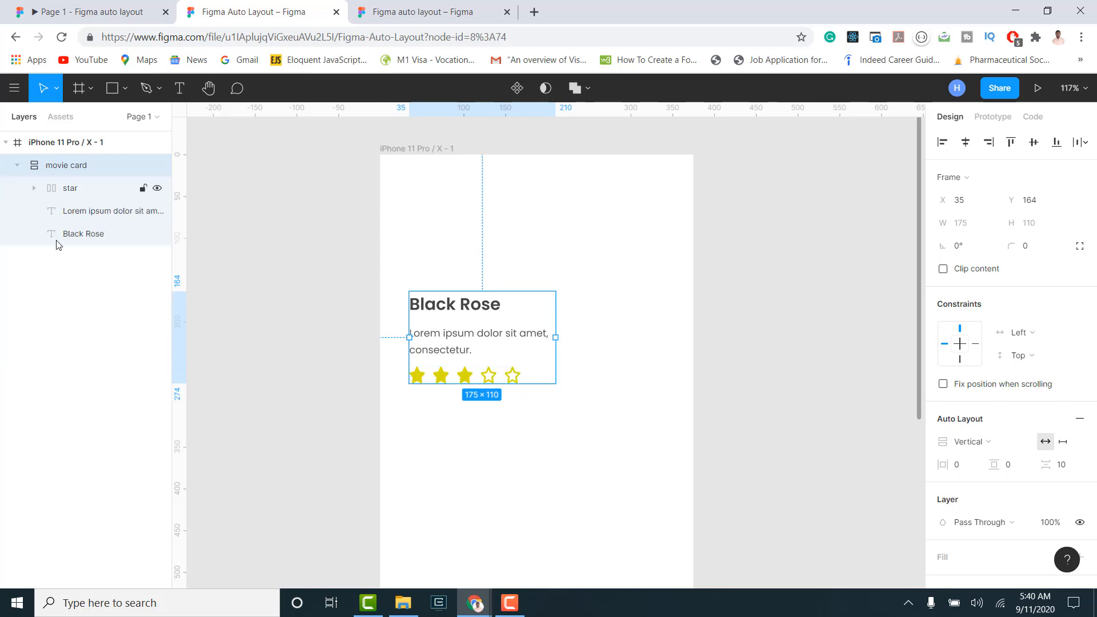
Draw a rectangle on the phone frame, resize it to about 184 × 276 and place it near the movie card.
{"action": "left_click", "coordinate": [113, 98]}
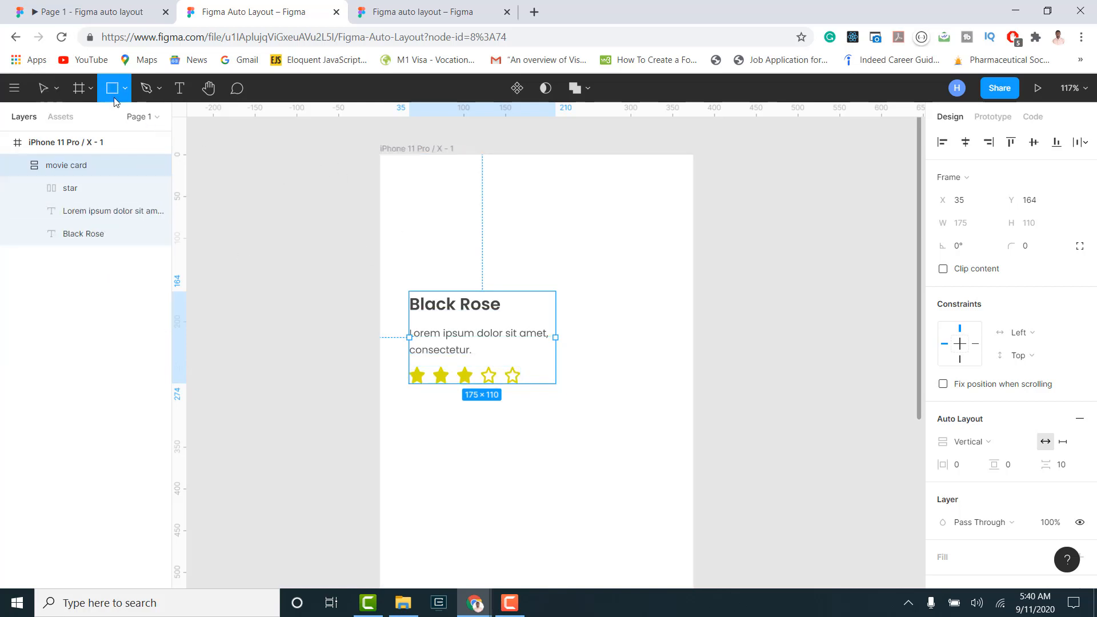
{"action": "left_click_drag", "start_coordinate": [615, 259], "coordinate": [736, 402]}
{"action": "left_click_drag", "start_coordinate": [670, 345], "coordinate": [605, 275]}
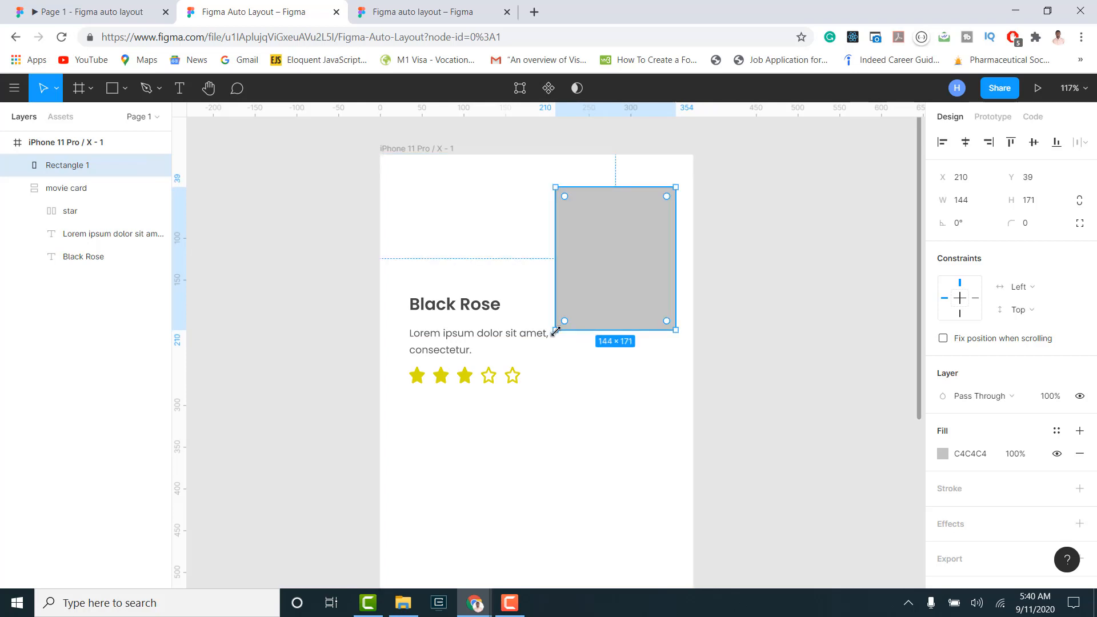
{"action": "left_click_drag", "start_coordinate": [555, 330], "coordinate": [488, 418]}
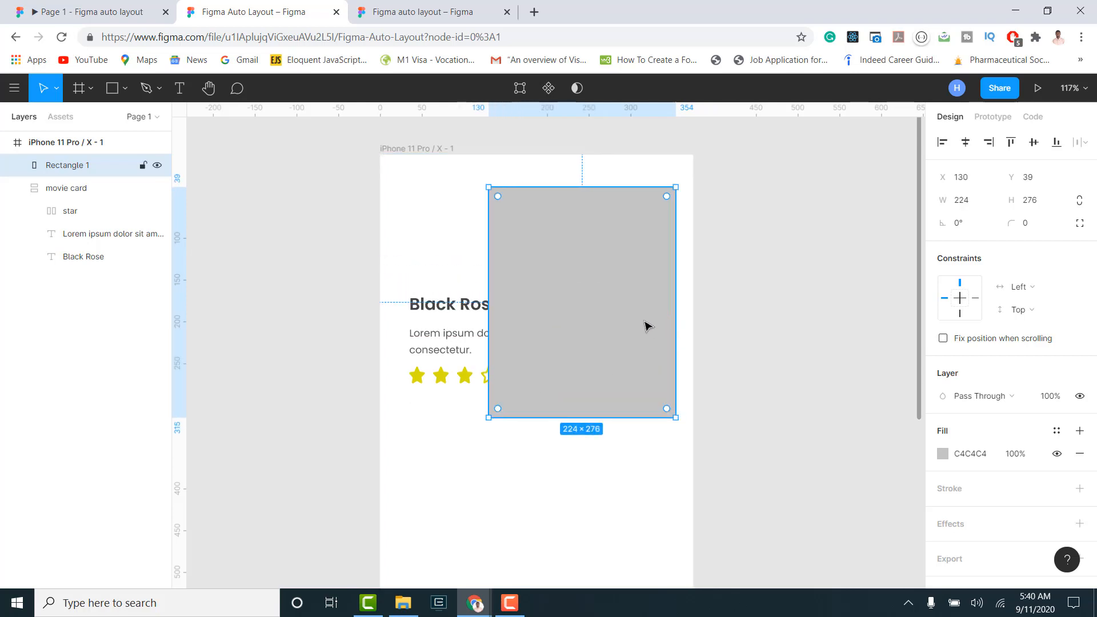
{"action": "left_click_drag", "start_coordinate": [646, 326], "coordinate": [671, 424]}
{"action": "left_click", "coordinate": [483, 331]}
{"action": "left_click", "coordinate": [629, 327]}
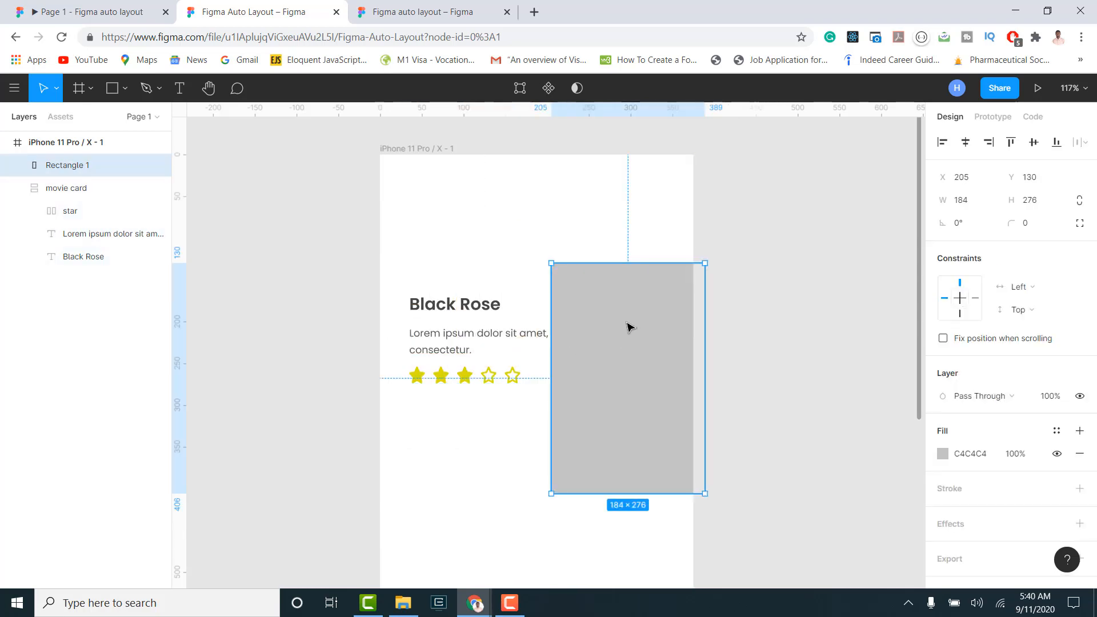
{"action": "left_click_drag", "start_coordinate": [629, 327], "coordinate": [608, 277]}
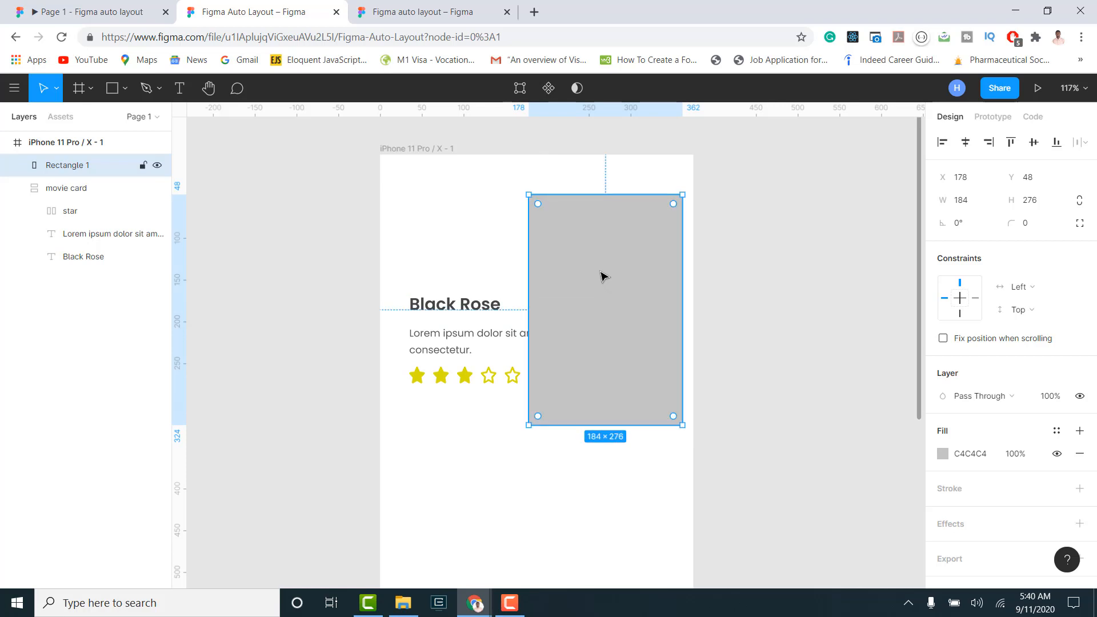
Copy Black Rose.png from the images folder in File Explorer, return to Figma and nudge the rectangle.
{"action": "left_click", "coordinate": [403, 603]}
{"action": "left_click", "coordinate": [170, 180]}
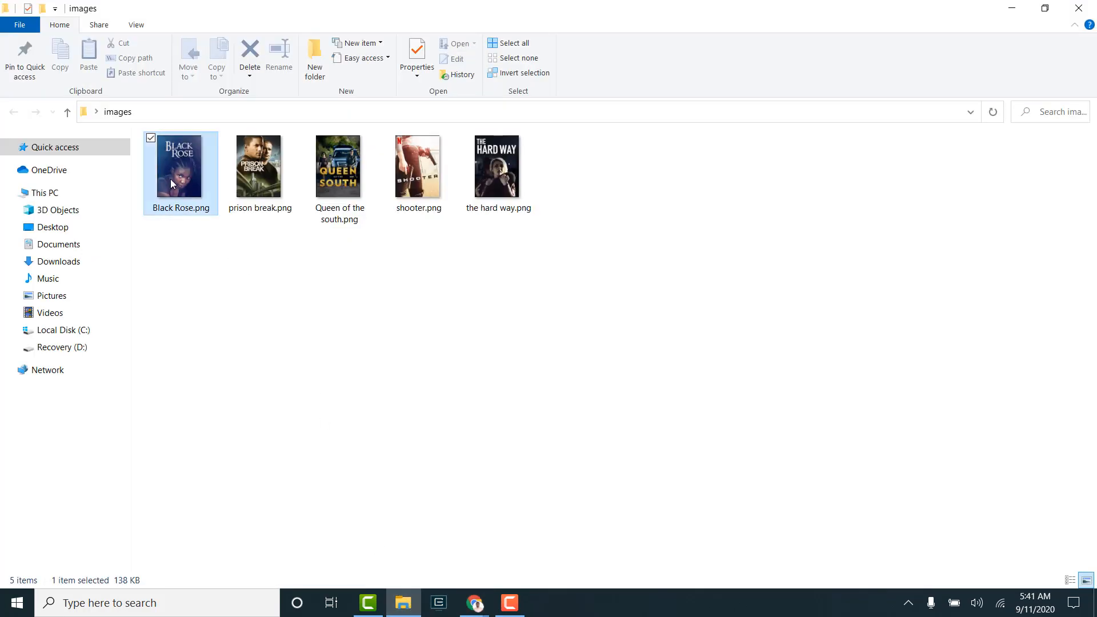
{"action": "key", "text": "ctrl+c"}
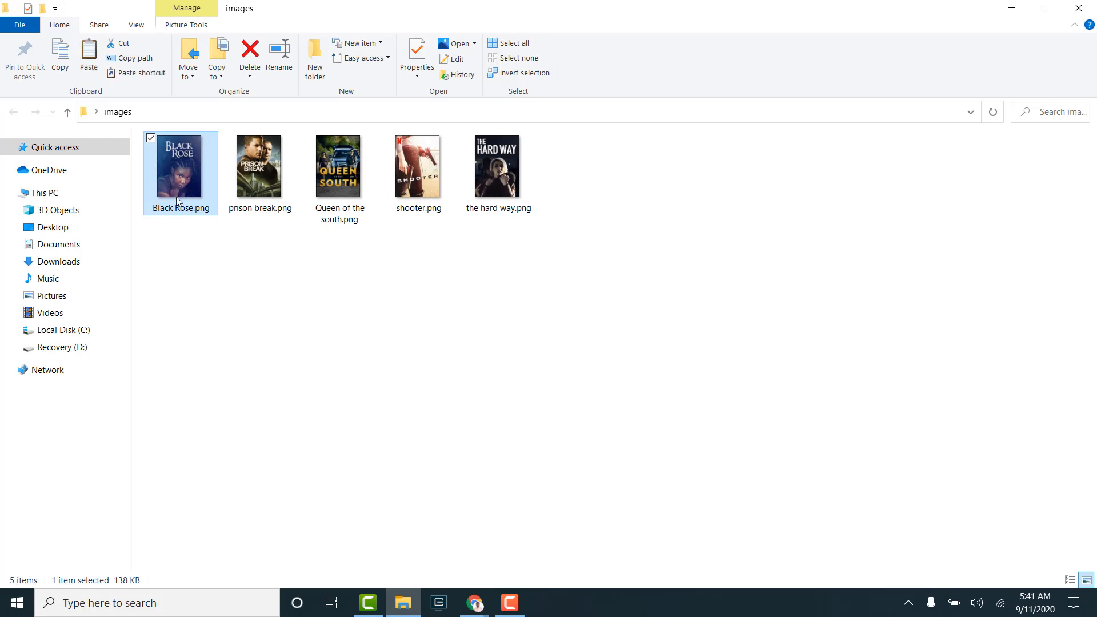
{"action": "left_click", "coordinate": [473, 602]}
{"action": "left_click", "coordinate": [430, 549]}
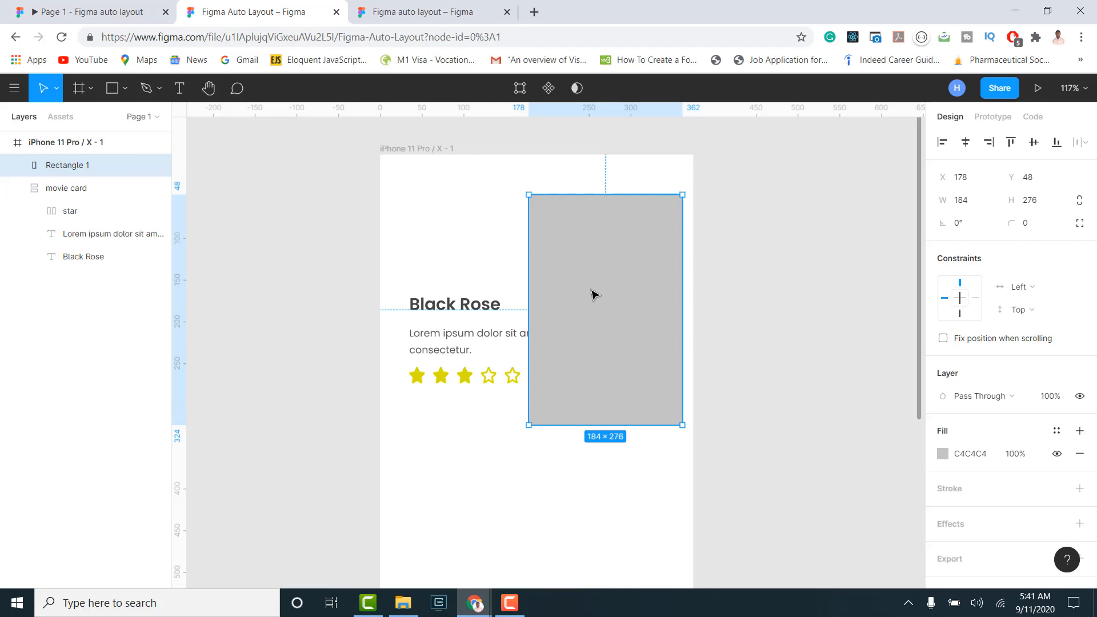
{"action": "left_click_drag", "start_coordinate": [591, 291], "coordinate": [587, 291]}
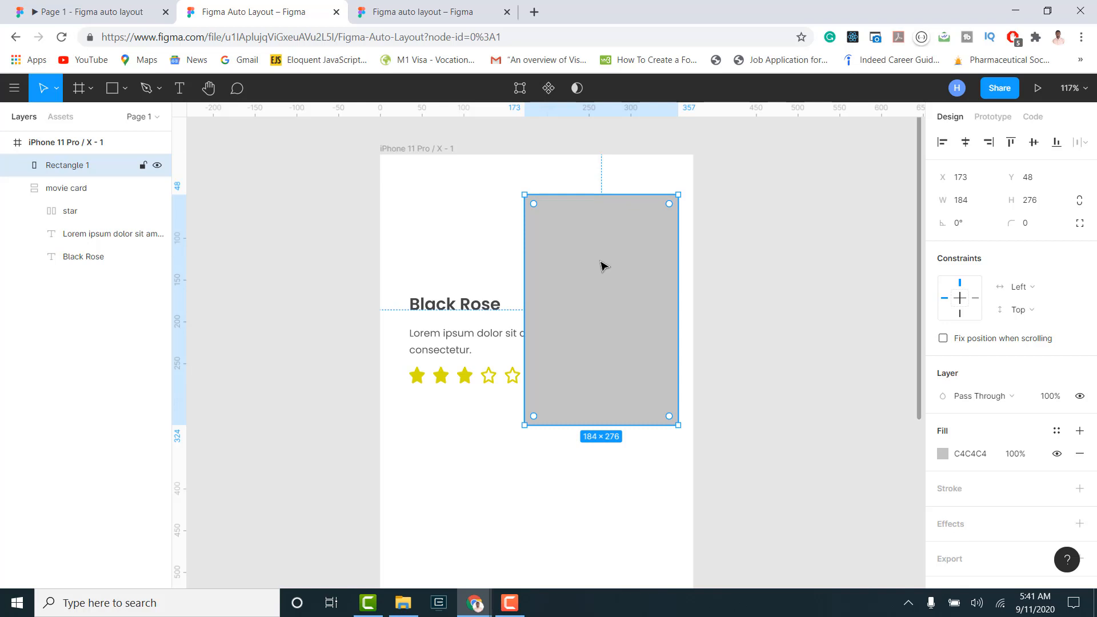
{"action": "left_click_drag", "start_coordinate": [602, 266], "coordinate": [606, 292]}
Copy Black Rose.png again in File Explorer and check the rectangle's options in Figma for pasting it.
{"action": "left_click", "coordinate": [400, 609]}
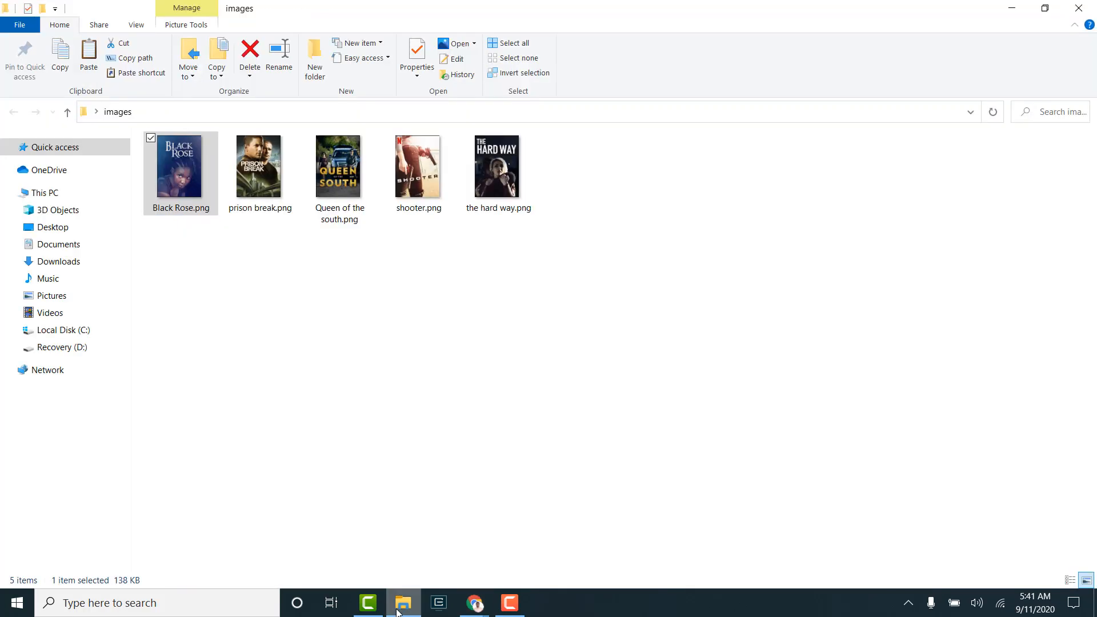
{"action": "right_click", "coordinate": [181, 166]}
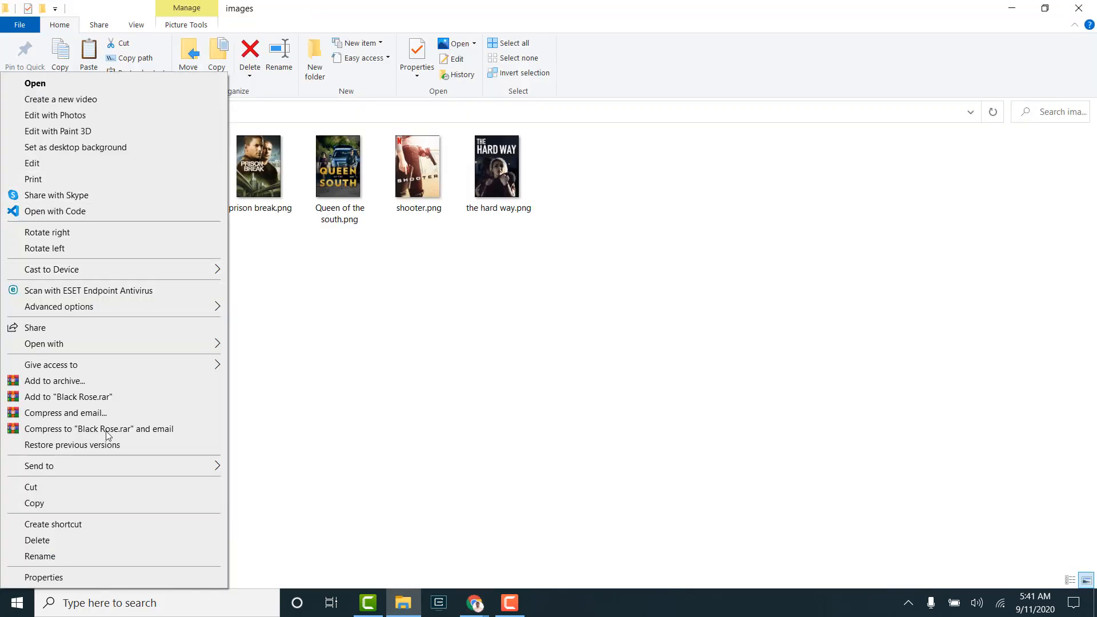
{"action": "left_click", "coordinate": [80, 506]}
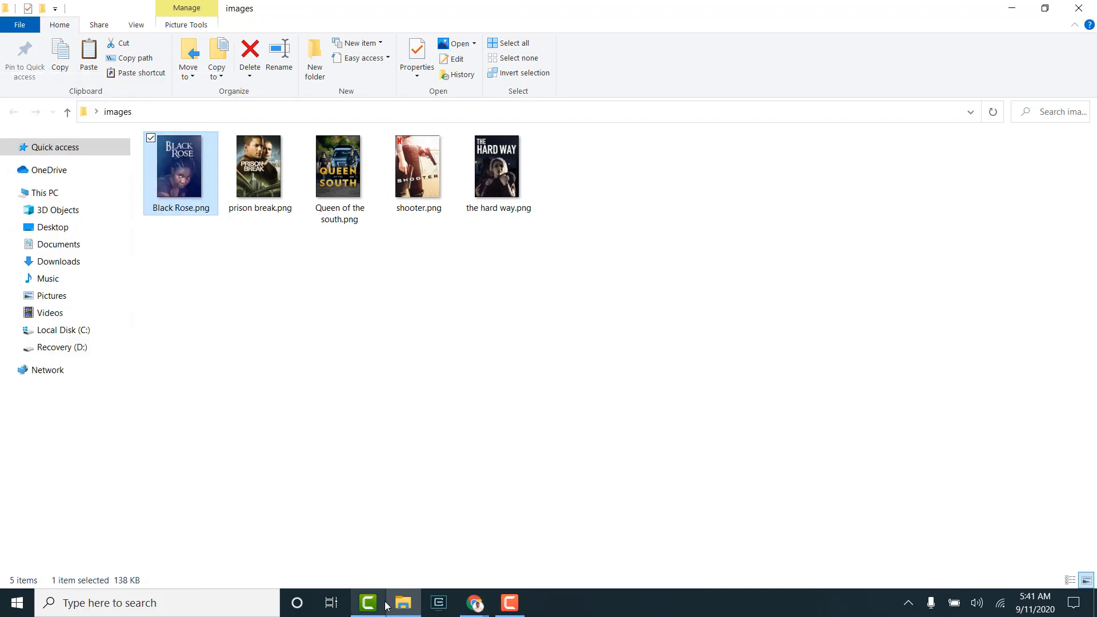
{"action": "mouse_move", "coordinate": [467, 606]}
{"action": "left_click", "coordinate": [472, 557]}
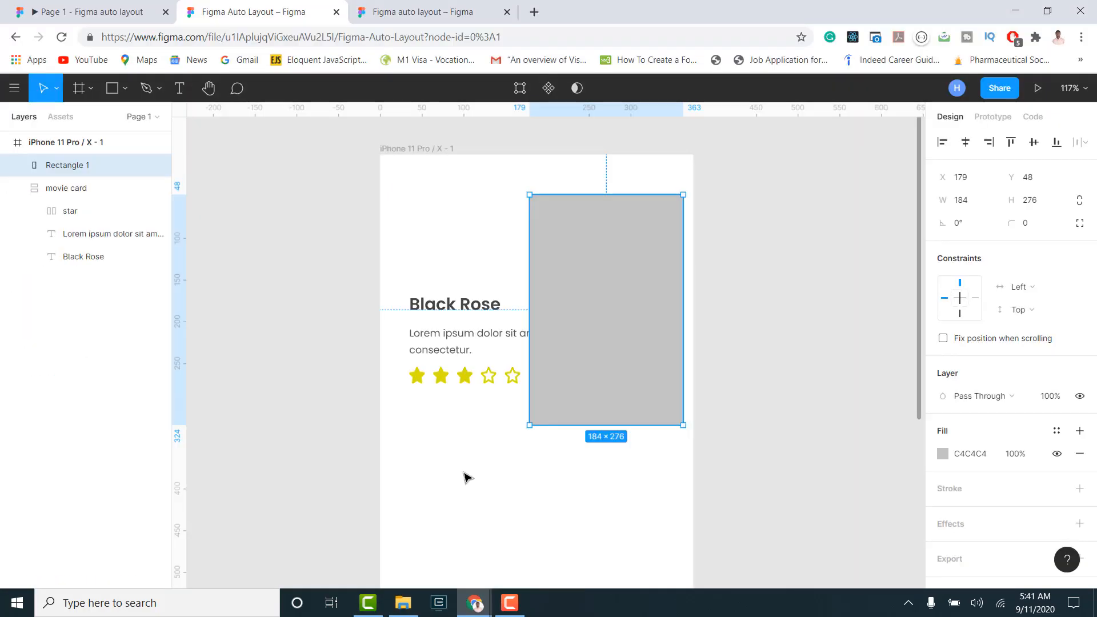
{"action": "right_click", "coordinate": [573, 250]}
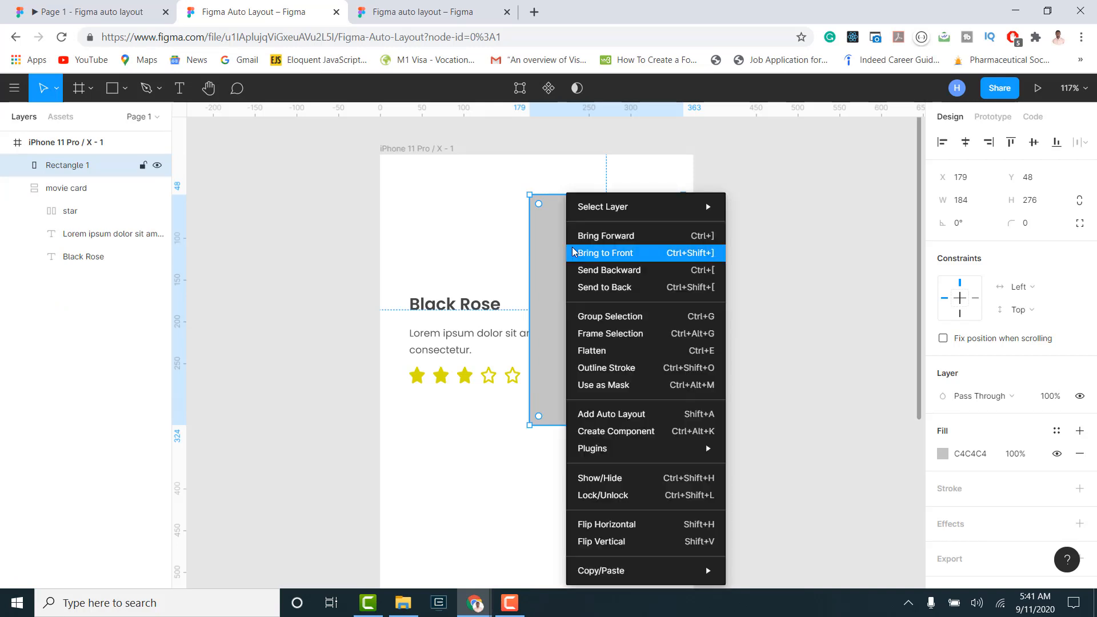
{"action": "left_click", "coordinate": [534, 283]}
Change the rectangle's fill to an image, using Black Rose.png from the images folder on the Desktop.
{"action": "left_click", "coordinate": [944, 456]}
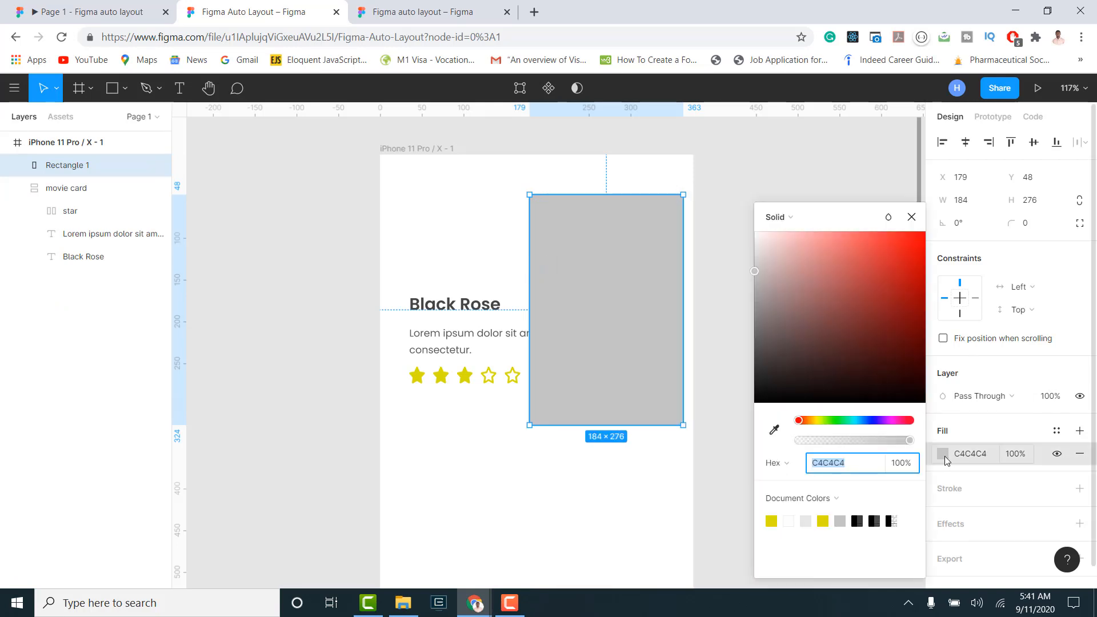
{"action": "left_click", "coordinate": [777, 218]}
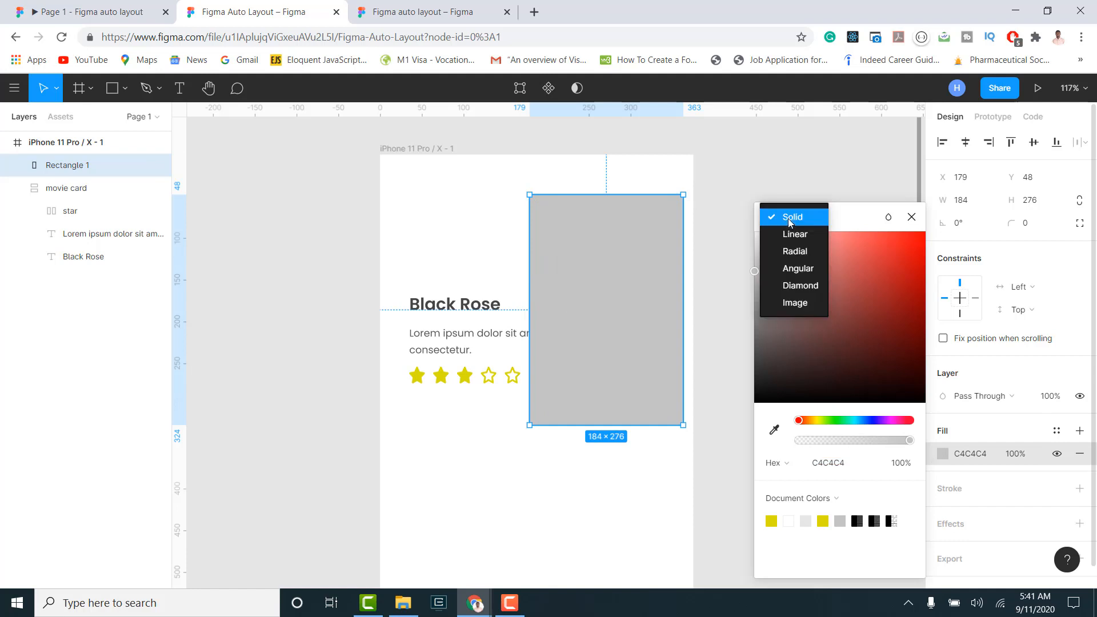
{"action": "left_click", "coordinate": [796, 303]}
{"action": "left_click", "coordinate": [848, 324]}
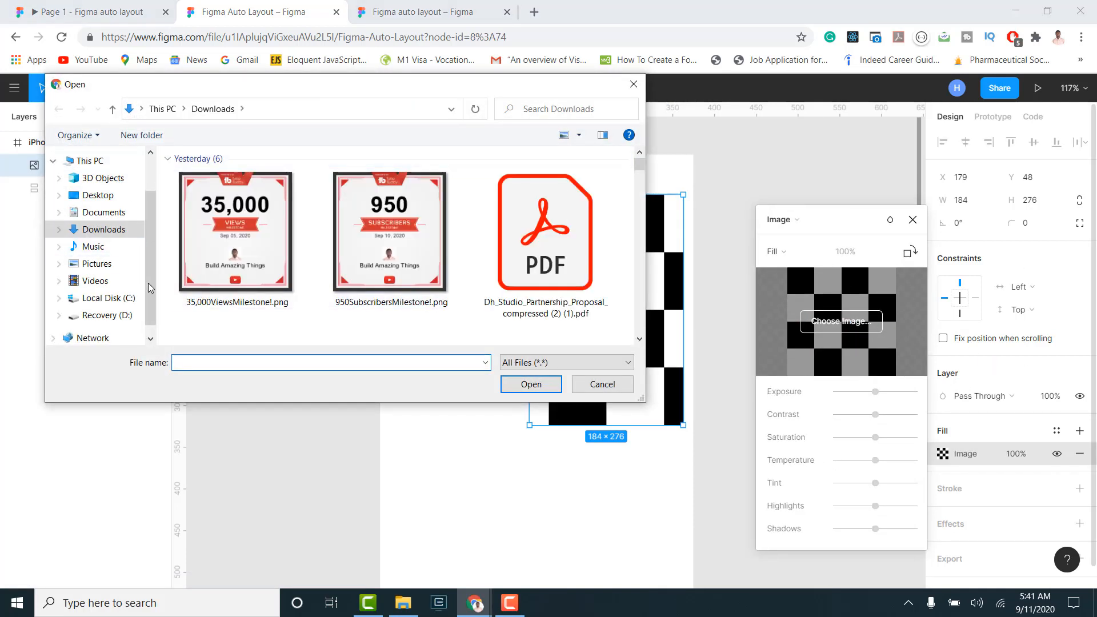
{"action": "left_click", "coordinate": [98, 196]}
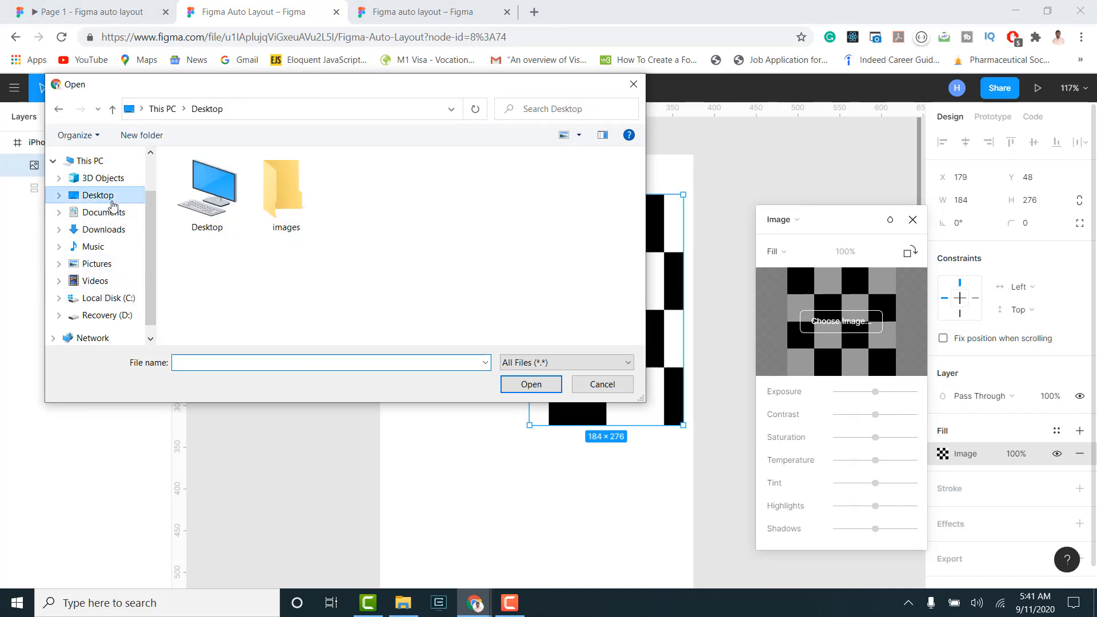
{"action": "double_click", "coordinate": [283, 194]}
{"action": "left_click", "coordinate": [205, 189]}
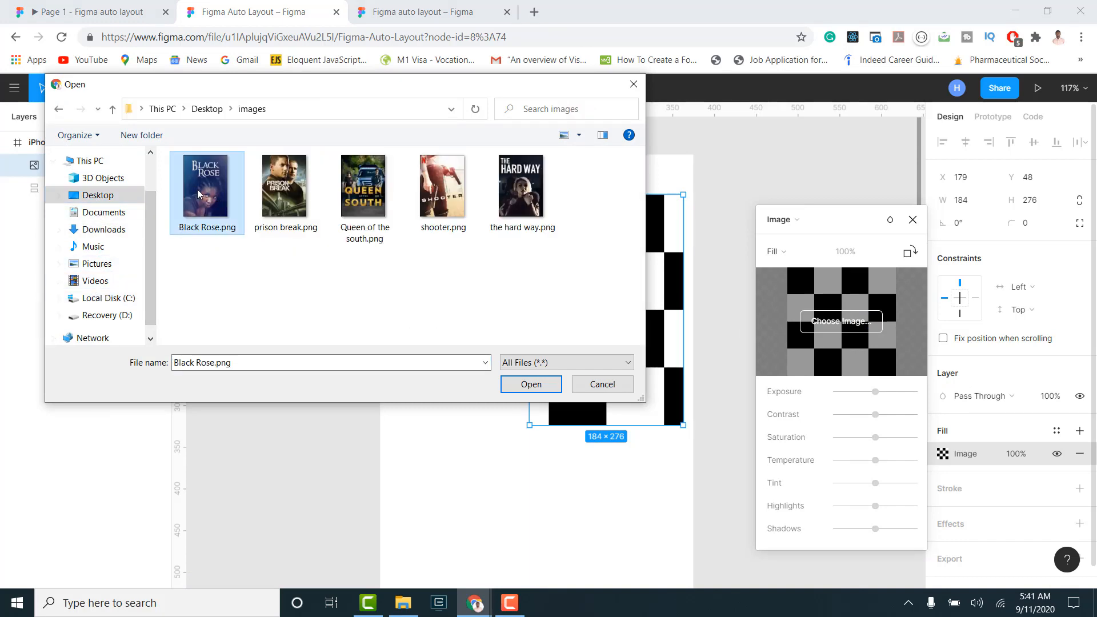
{"action": "left_click", "coordinate": [530, 385]}
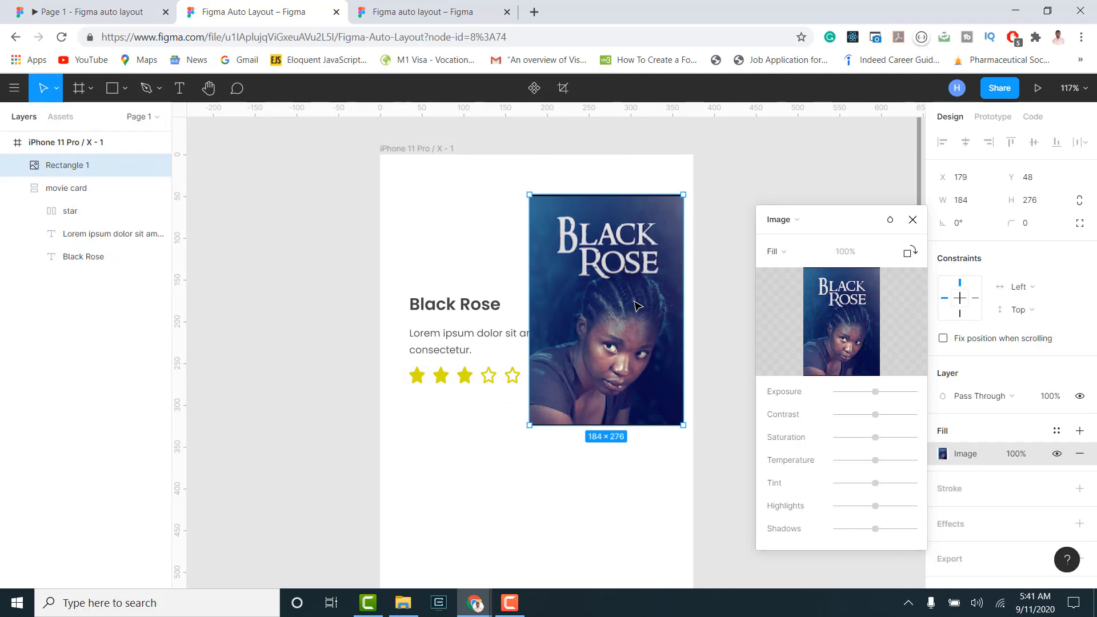
{"action": "left_click", "coordinate": [913, 219]}
Move the Black Rose poster into the movie card's auto layout as the first item, above the title.
{"action": "left_click_drag", "start_coordinate": [604, 333], "coordinate": [577, 298]}
{"action": "left_click", "coordinate": [102, 196]}
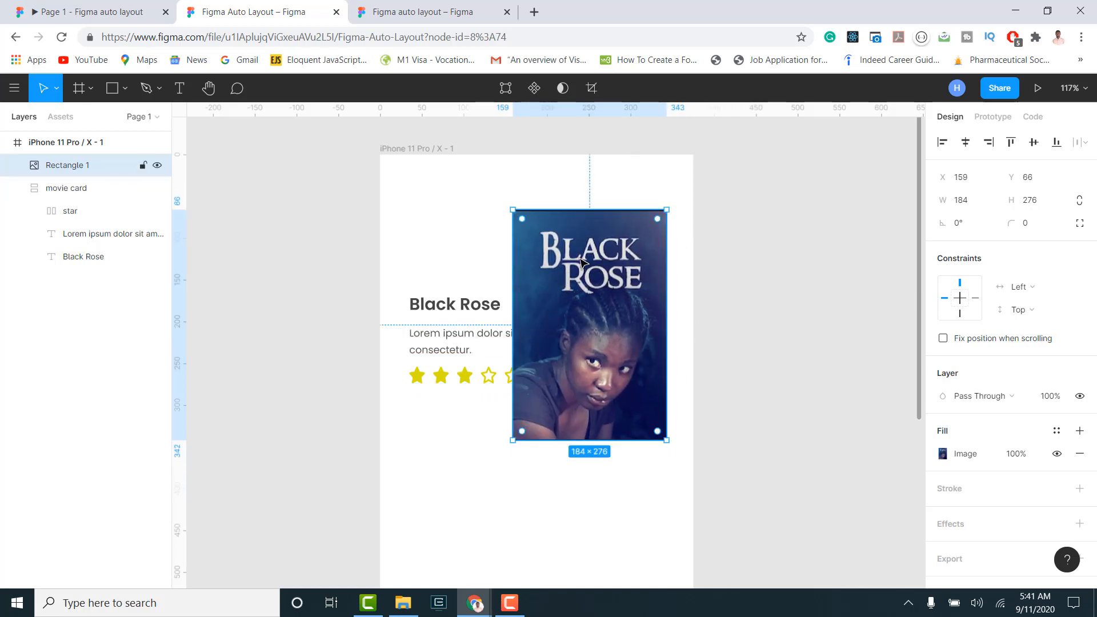
{"action": "left_click", "coordinate": [468, 315]}
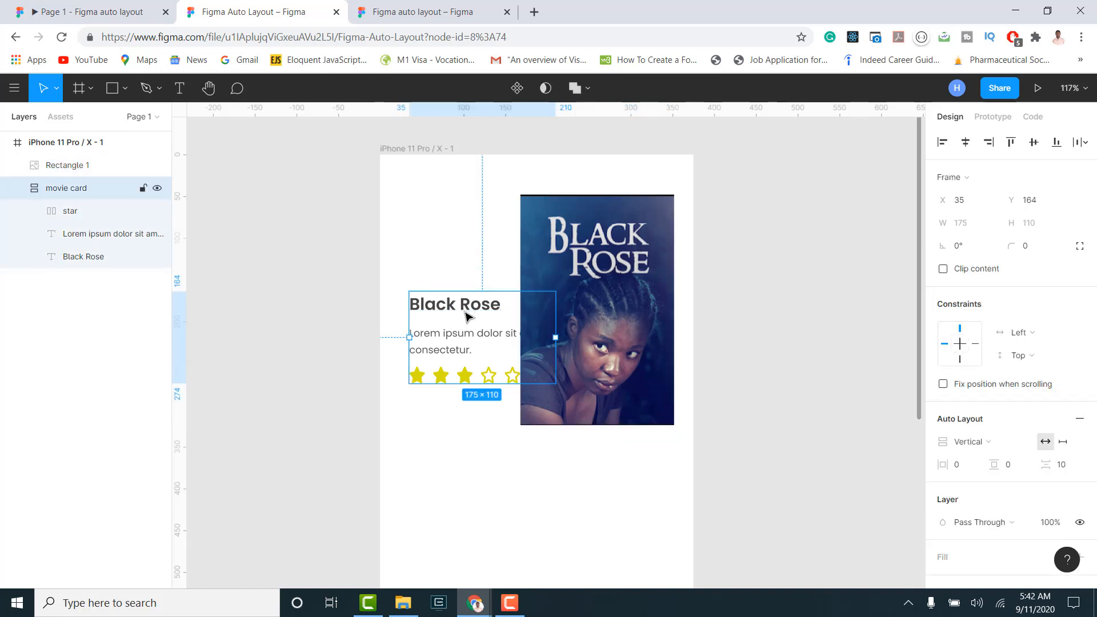
{"action": "left_click_drag", "start_coordinate": [592, 288], "coordinate": [484, 303]}
{"action": "scroll", "coordinate": [546, 259], "scroll_direction": "down", "scroll_amount": 3}
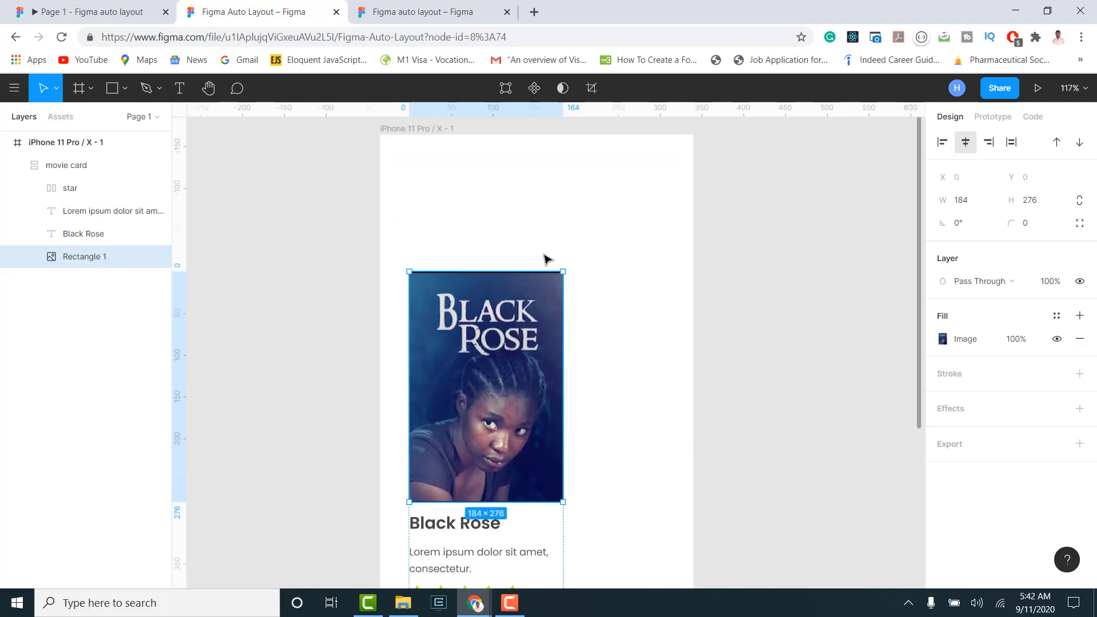
{"action": "left_click", "coordinate": [644, 354]}
{"action": "scroll", "coordinate": [539, 443], "scroll_direction": "down", "scroll_amount": 2}
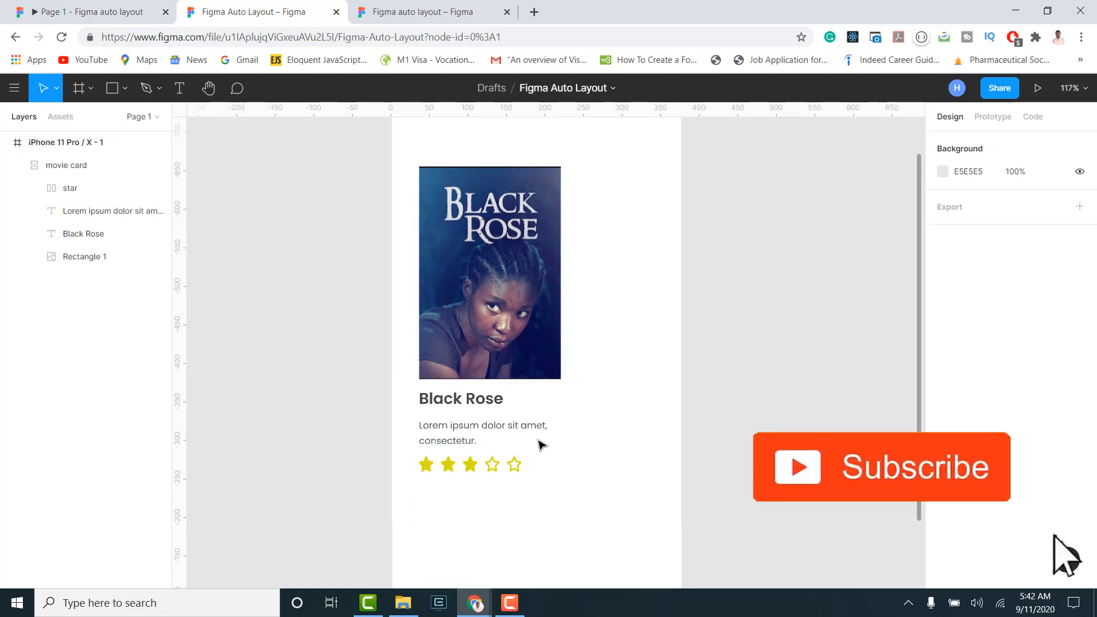
Try reducing the poster's height to about 185 inside the movie card, and undo the resize.
{"action": "left_click", "coordinate": [513, 350]}
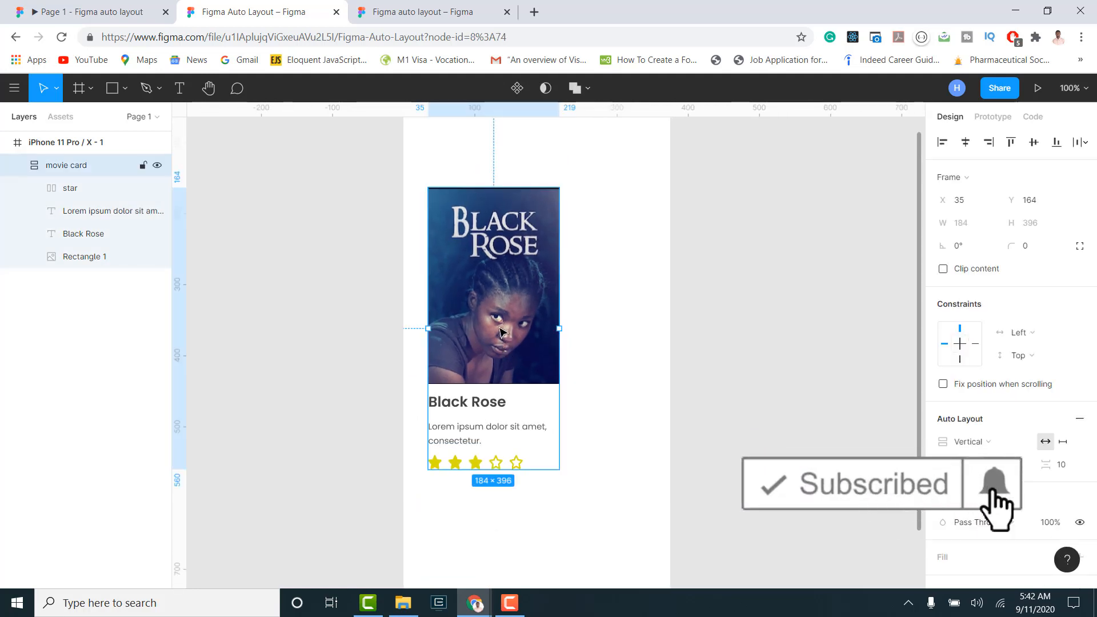
{"action": "left_click", "coordinate": [509, 379]}
{"action": "left_click_drag", "start_coordinate": [510, 384], "coordinate": [516, 318]}
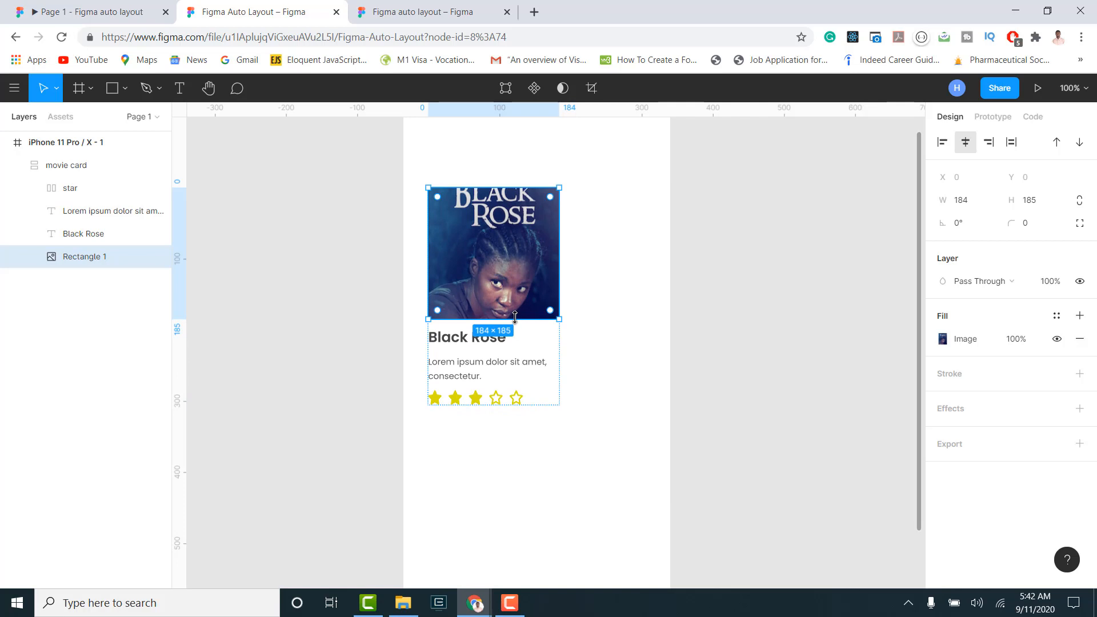
{"action": "key", "text": "ctrl+z"}
Select the whole movie card and move it to about X 25, Y 56 on the phone frame.
{"action": "scroll", "coordinate": [573, 318], "scroll_direction": "down", "scroll_amount": 4}
{"action": "scroll", "coordinate": [583, 340], "scroll_direction": "down", "scroll_amount": 2}
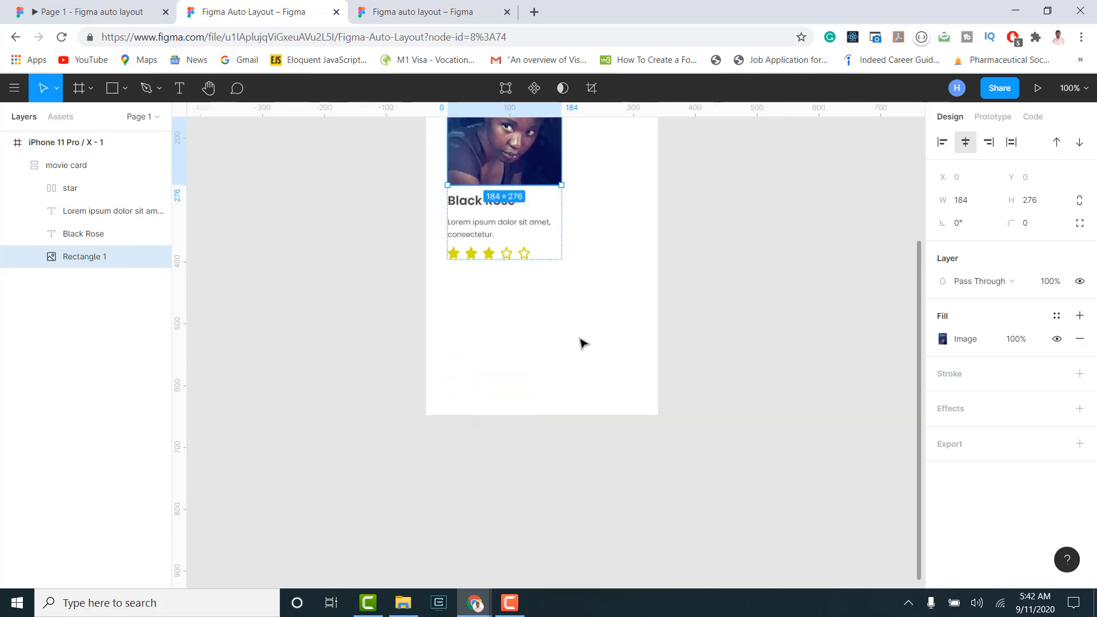
{"action": "scroll", "coordinate": [586, 356], "scroll_direction": "down", "scroll_amount": 3}
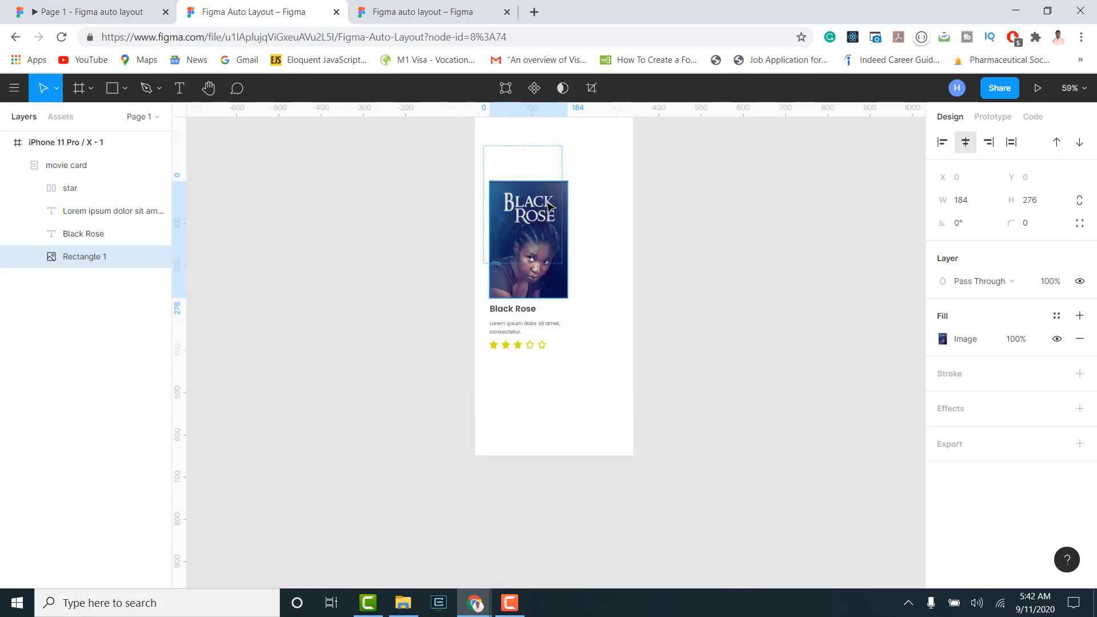
{"action": "left_click", "coordinate": [80, 165]}
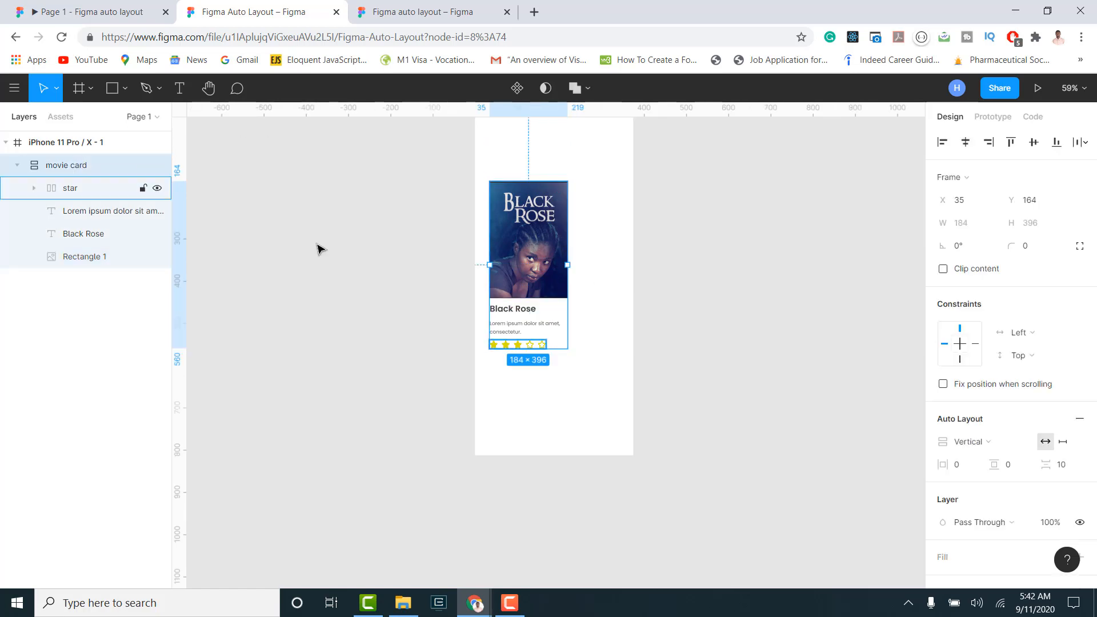
{"action": "left_click_drag", "start_coordinate": [533, 276], "coordinate": [529, 230]}
{"action": "scroll", "coordinate": [599, 245], "scroll_direction": "up", "scroll_amount": 3}
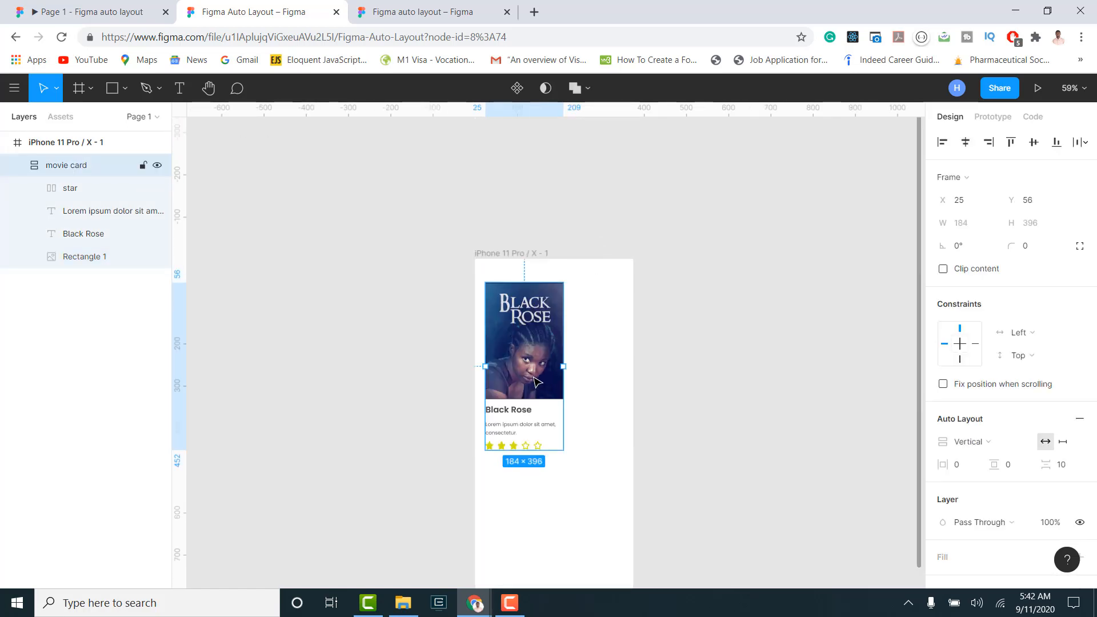
{"action": "scroll", "coordinate": [551, 380], "scroll_direction": "up", "scroll_amount": 1}
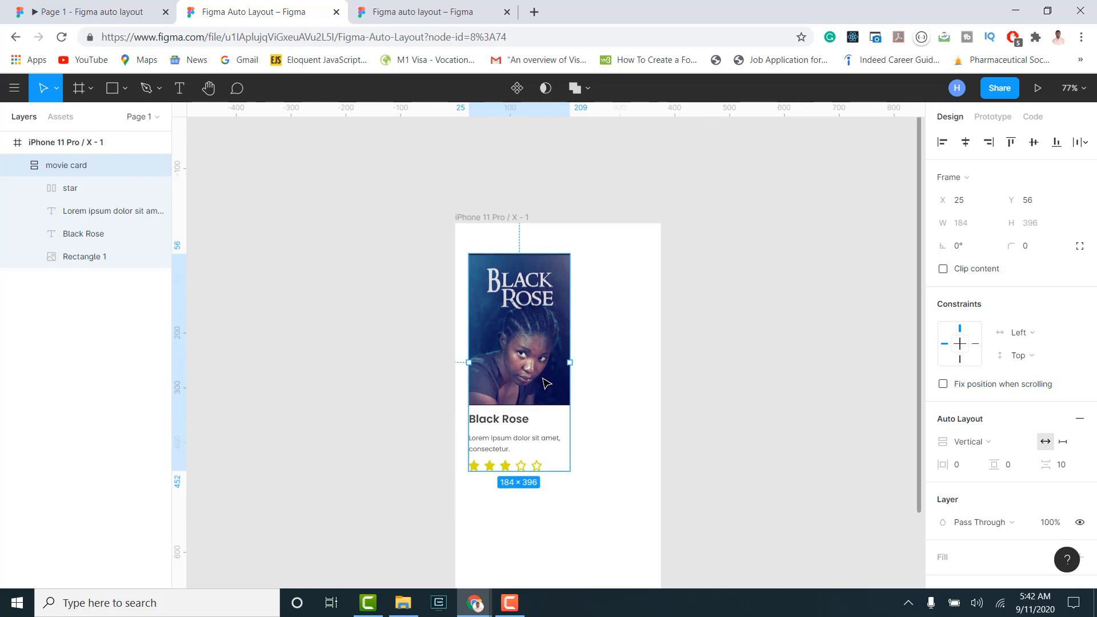
Move the movie card to about X 24, Y 89 and reduce its poster's height to about 243.
{"action": "scroll", "coordinate": [513, 313], "scroll_direction": "up", "scroll_amount": 2}
{"action": "left_click_drag", "start_coordinate": [519, 307], "coordinate": [517, 324]}
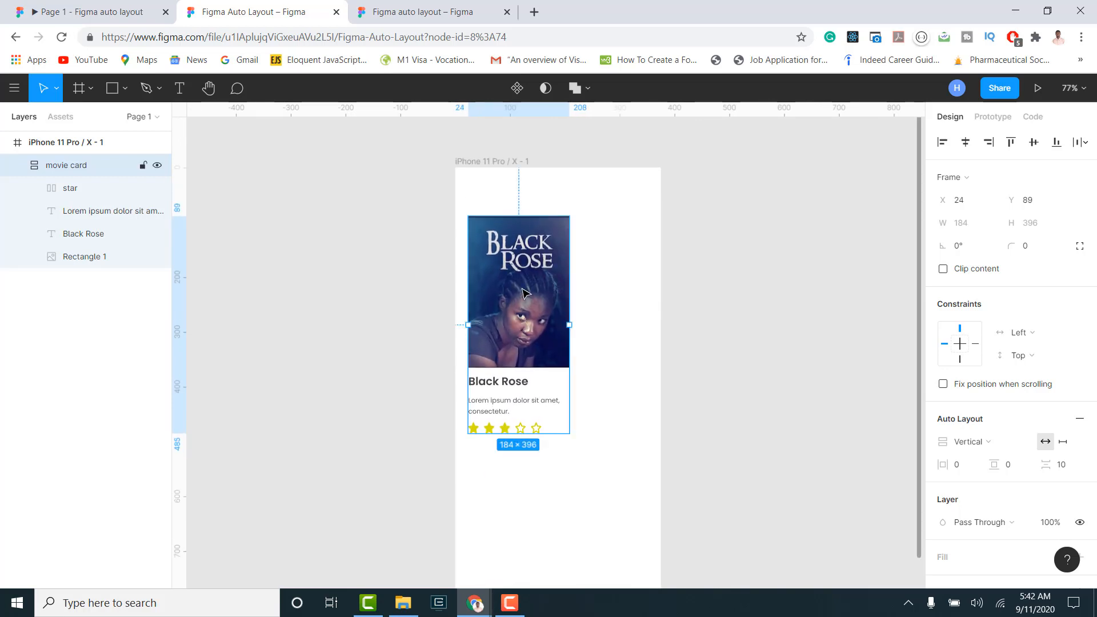
{"action": "double_click", "coordinate": [516, 365]}
{"action": "mouse_move", "coordinate": [517, 366]}
{"action": "left_mouse_down"}
{"action": "mouse_move", "coordinate": [526, 340]}
{"action": "mouse_move", "coordinate": [527, 349]}
{"action": "left_mouse_up"}
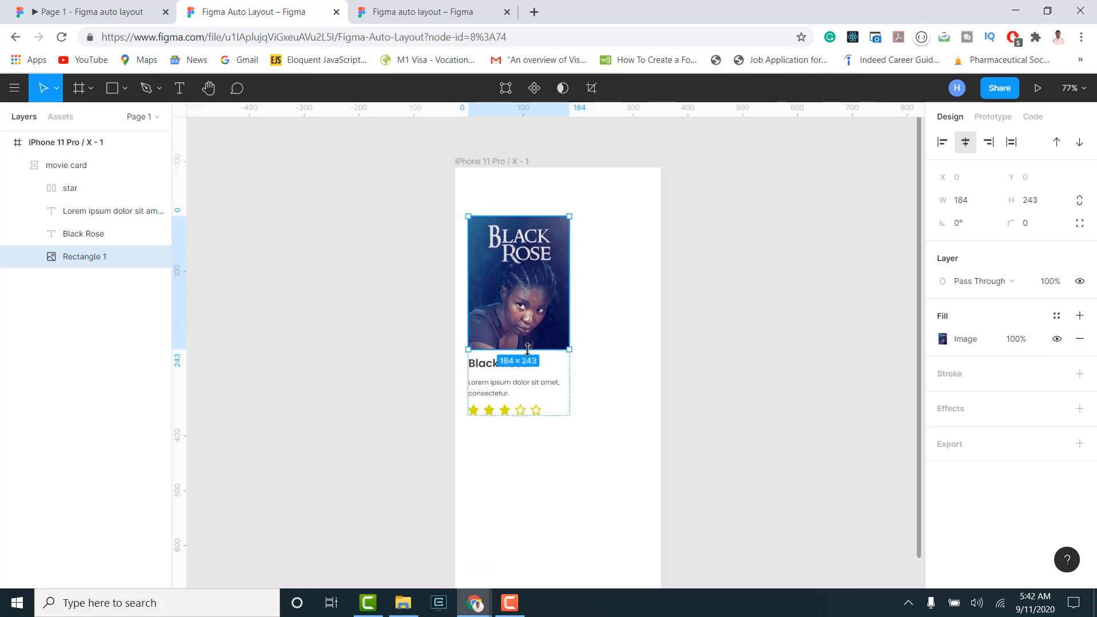
Choose Black Rose.png from the images folder again as the poster's image fill.
{"action": "left_click", "coordinate": [943, 341]}
{"action": "mouse_move", "coordinate": [859, 298]}
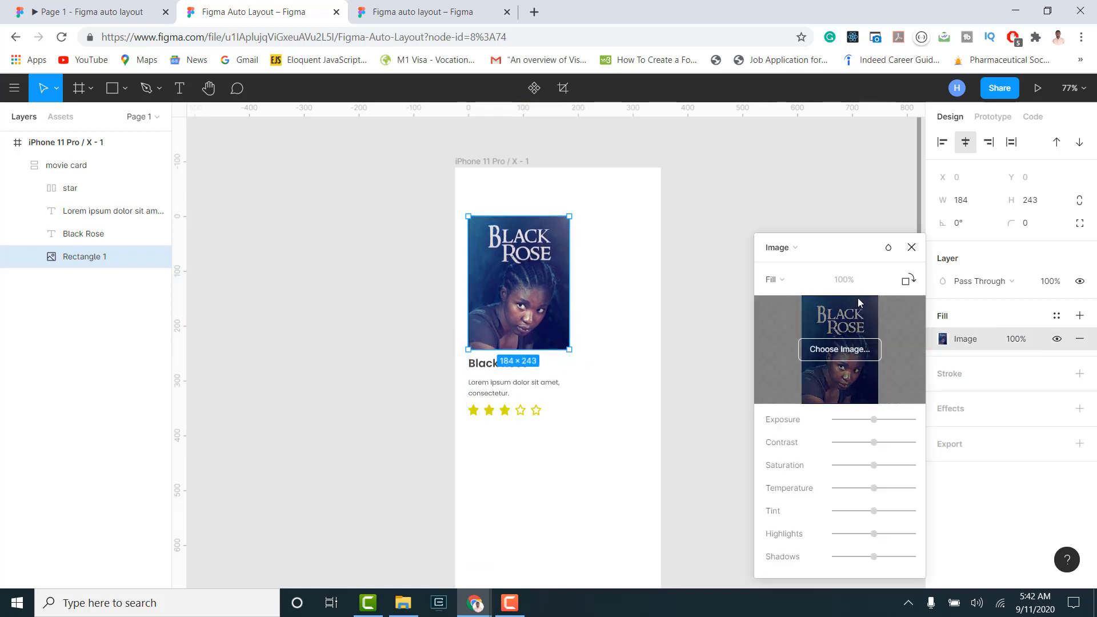
{"action": "left_click", "coordinate": [853, 354]}
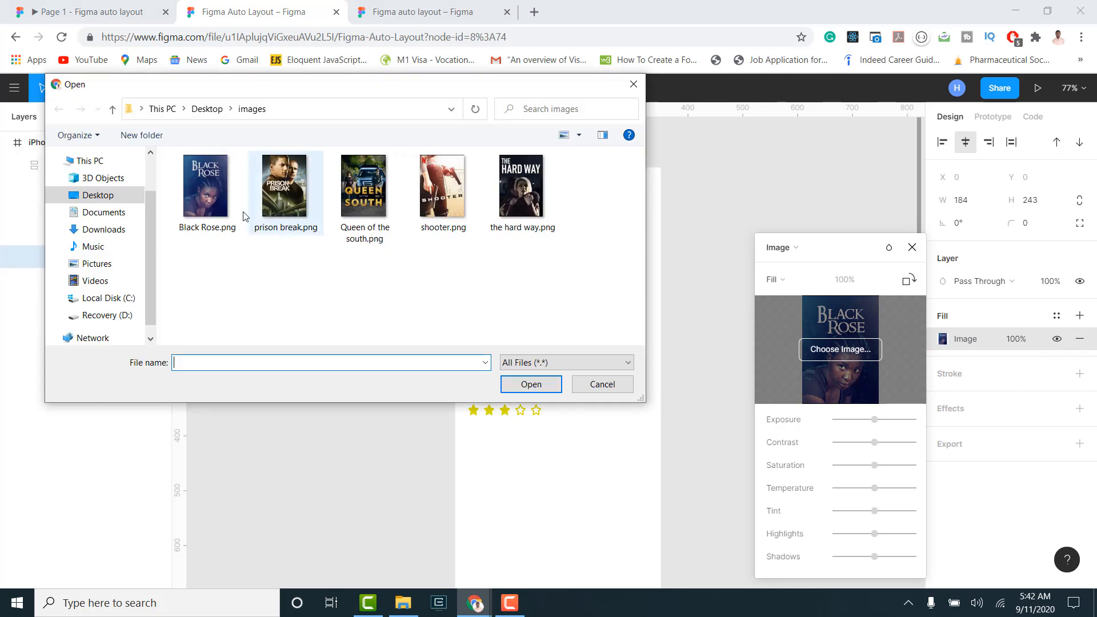
{"action": "left_click", "coordinate": [206, 191]}
{"action": "double_click", "coordinate": [206, 191]}
{"action": "mouse_move", "coordinate": [851, 337]}
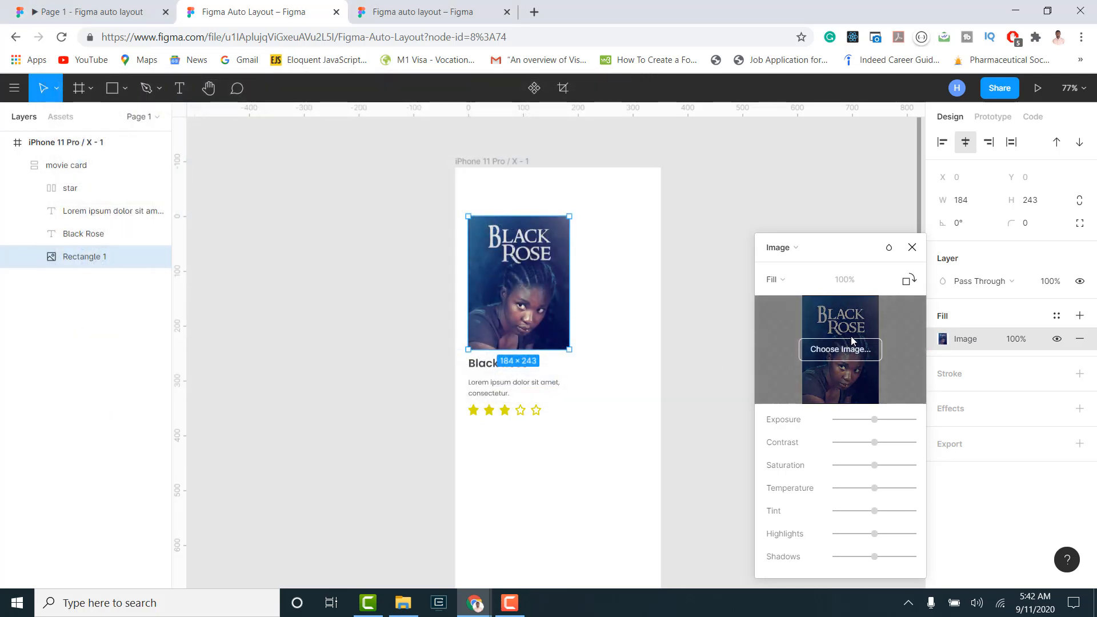
Try the Fit scaling mode on the poster's image fill, and switch it back to Fill.
{"action": "left_click", "coordinate": [782, 282]}
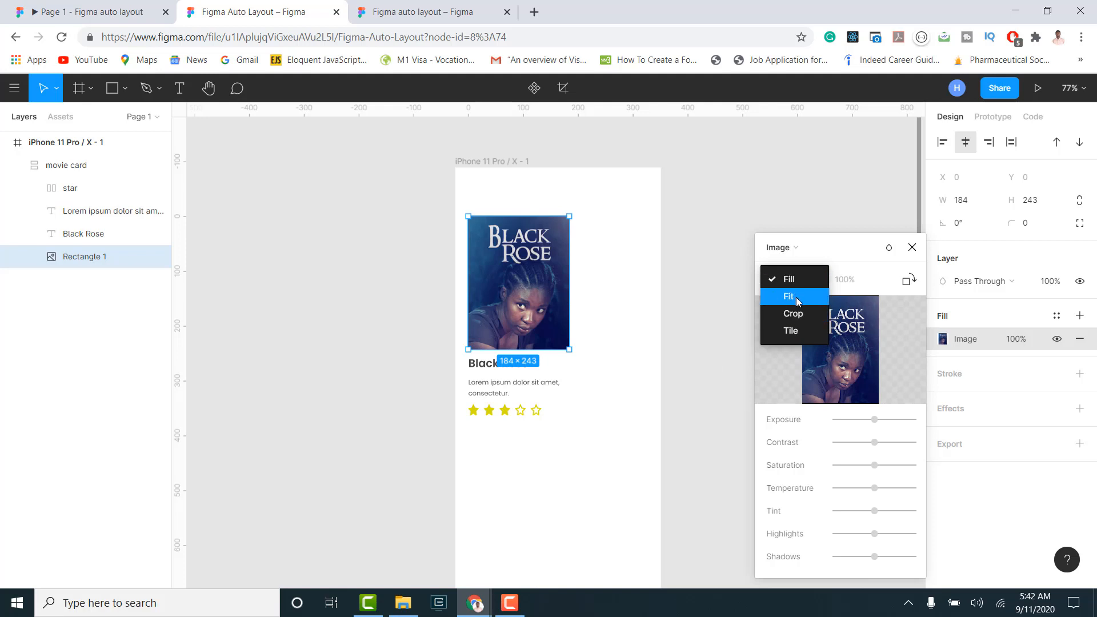
{"action": "left_click", "coordinate": [796, 299]}
{"action": "left_click", "coordinate": [807, 282]}
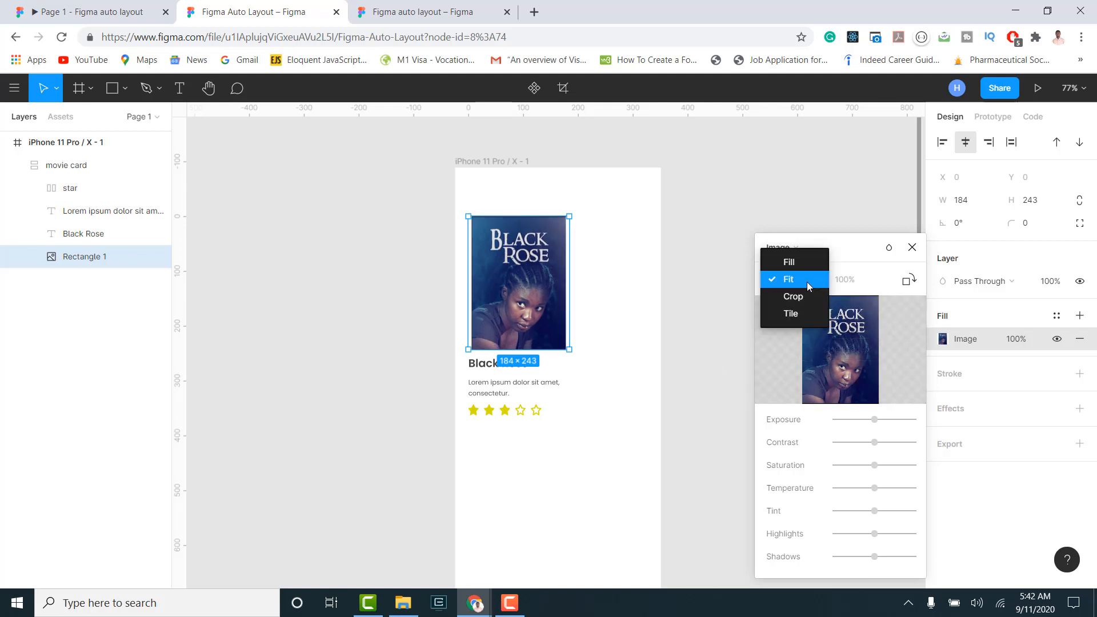
{"action": "left_click", "coordinate": [787, 264]}
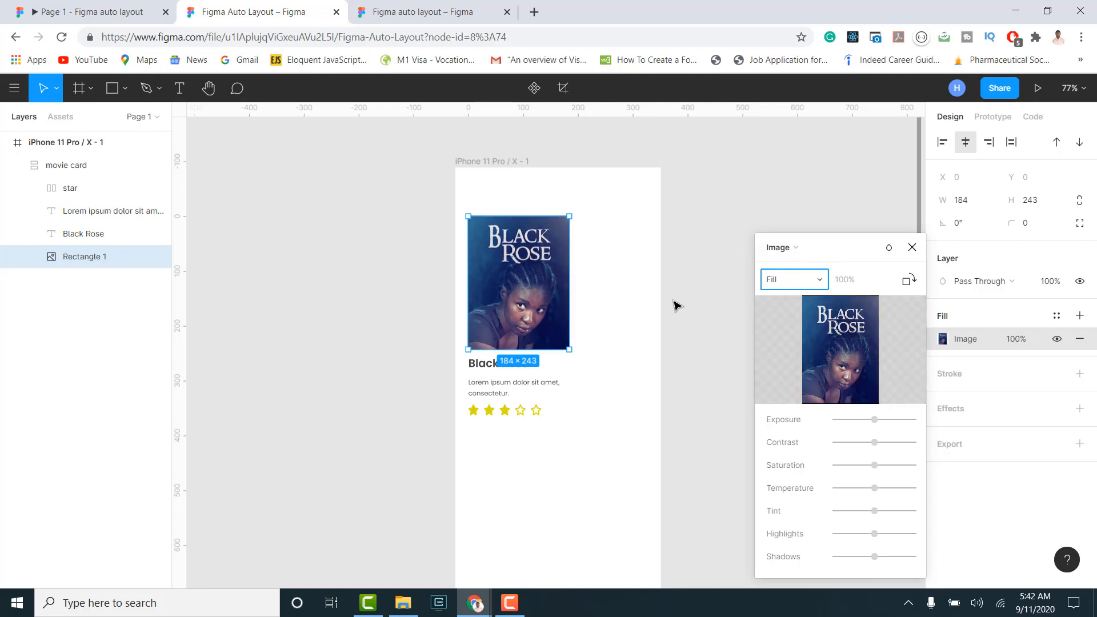
{"action": "left_click", "coordinate": [656, 325]}
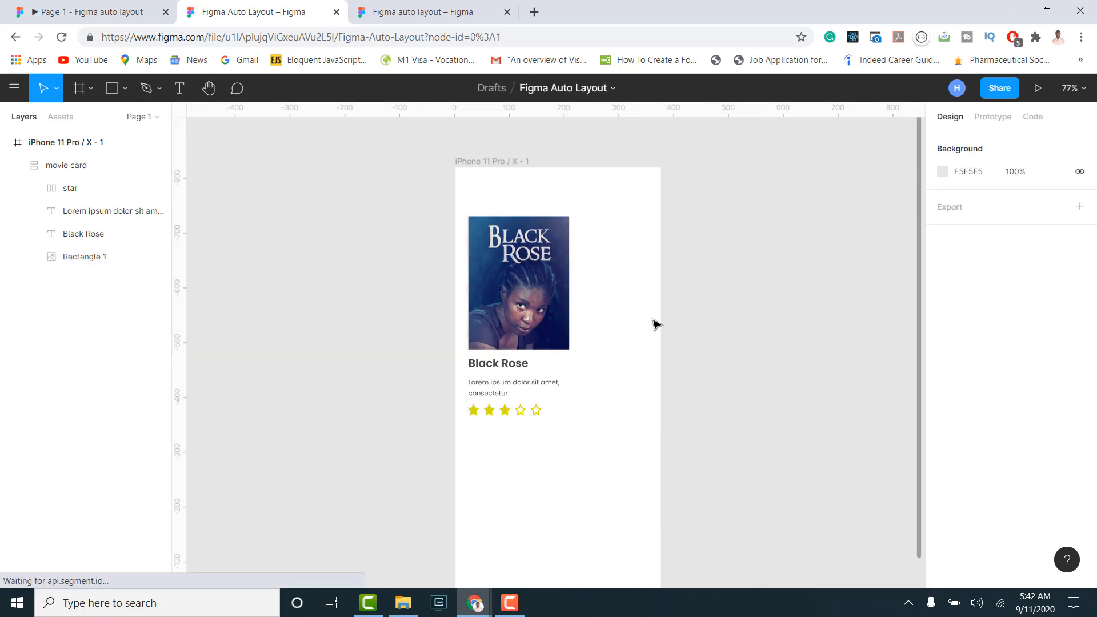
Set the corner radius of the Black Rose poster inside the movie card to 8.
{"action": "left_click", "coordinate": [547, 321]}
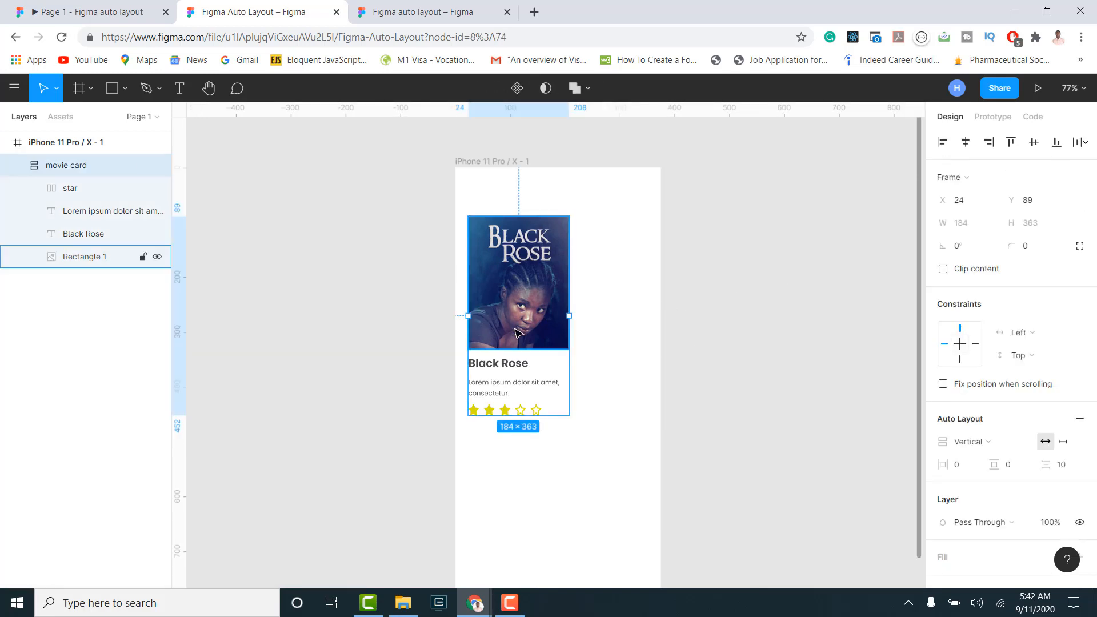
{"action": "scroll", "coordinate": [516, 332], "scroll_direction": "up", "scroll_amount": 1}
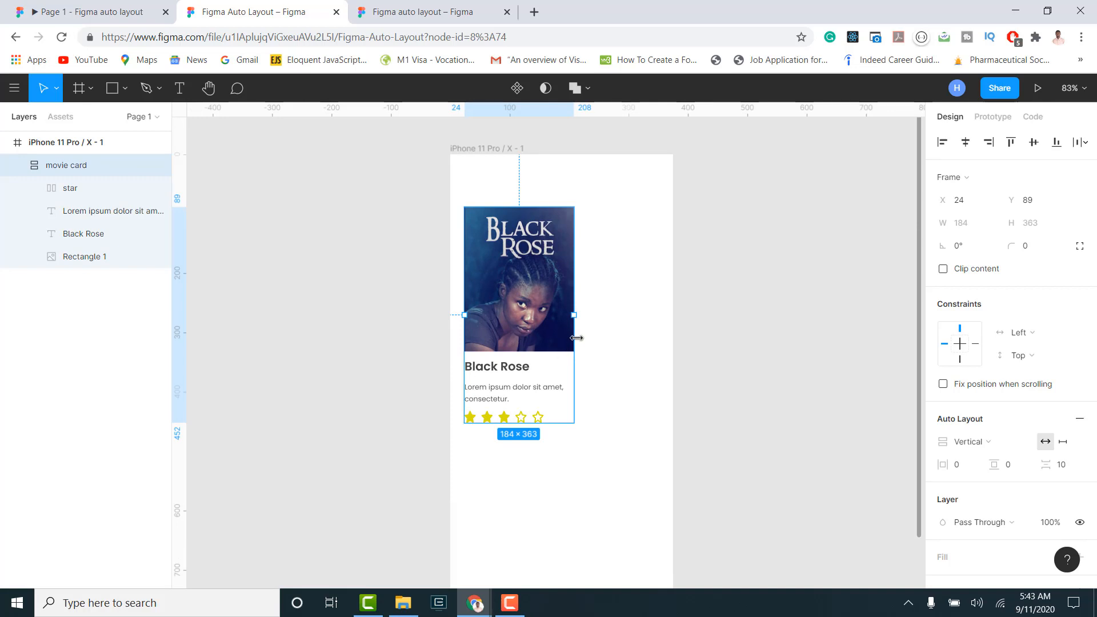
{"action": "scroll", "coordinate": [557, 337], "scroll_direction": "up", "scroll_amount": 1}
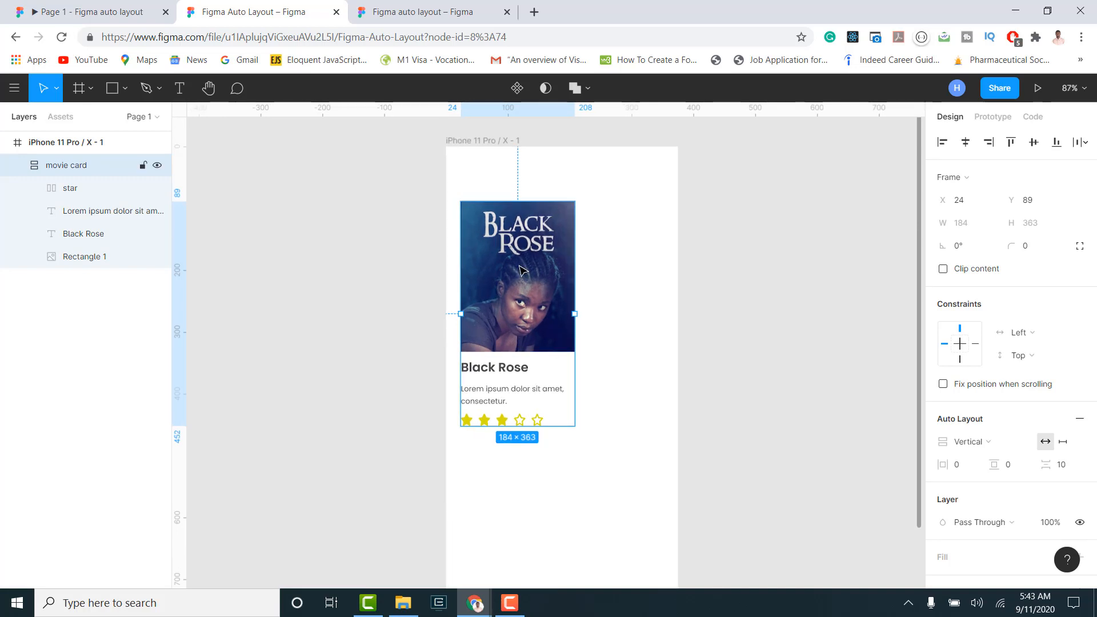
{"action": "left_click", "coordinate": [504, 298]}
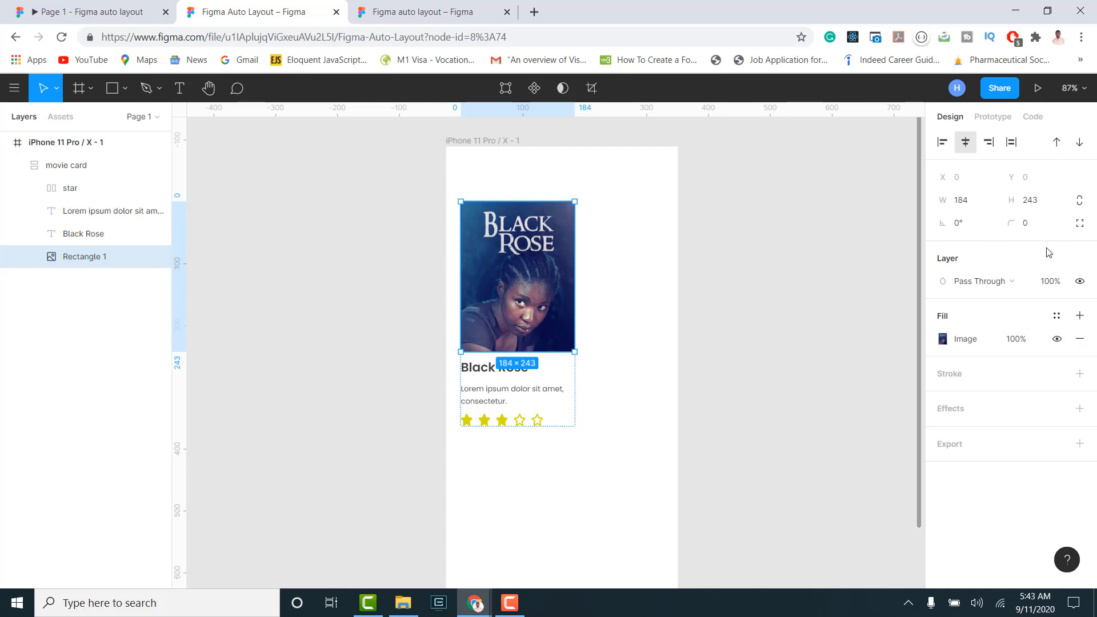
{"action": "left_click", "coordinate": [1048, 231]}
{"action": "key", "text": "Return"}
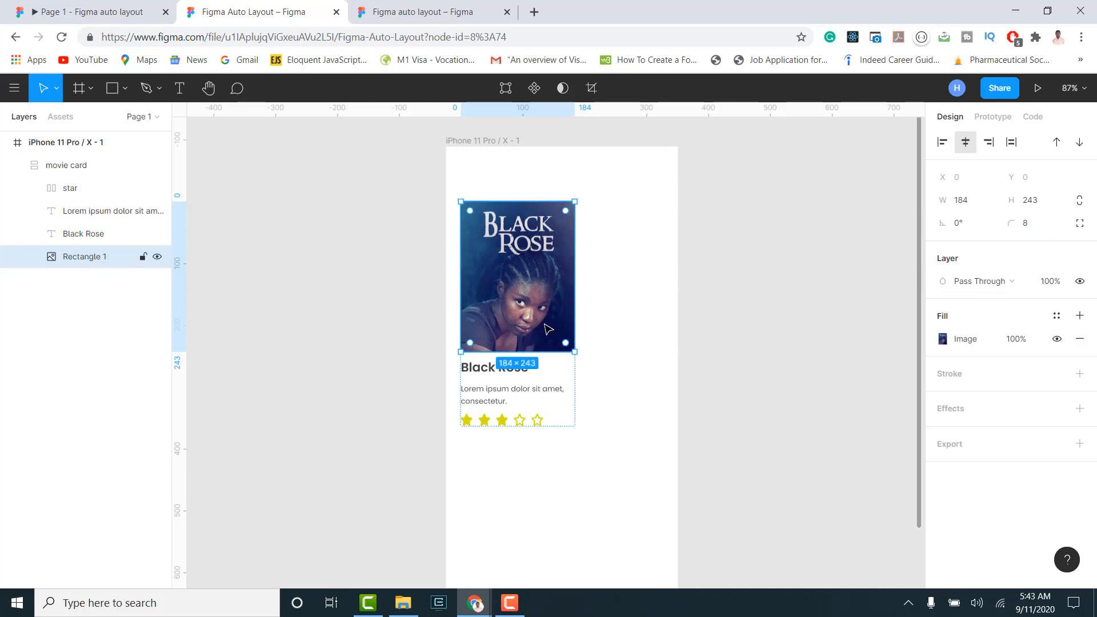
{"action": "left_click", "coordinate": [603, 328]}
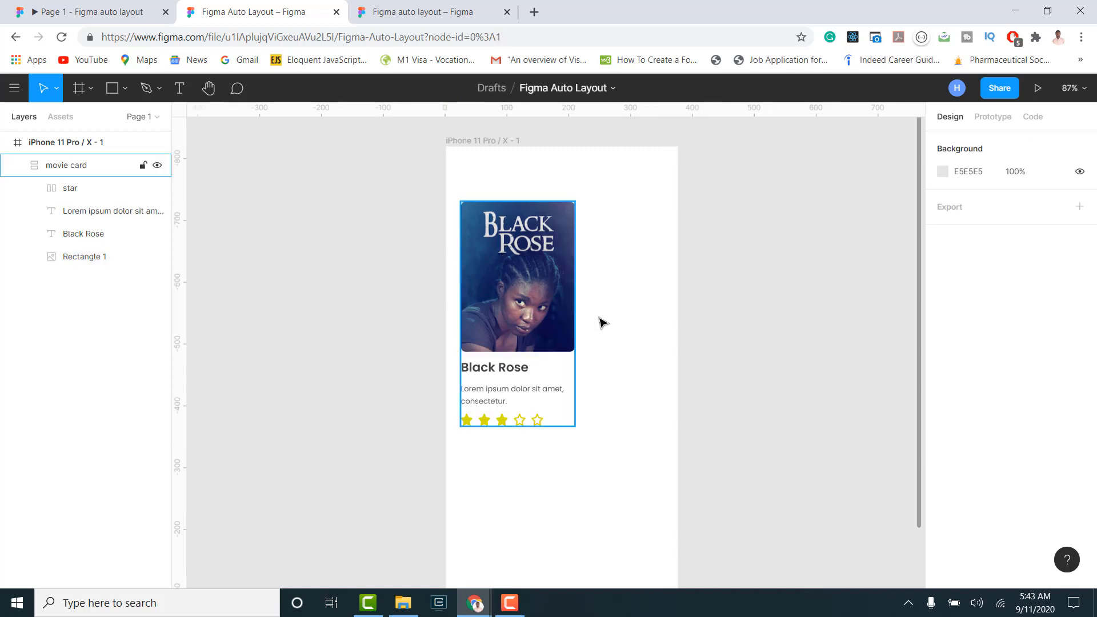
Move the movie card up to about Y 69 on the phone frame and turn it into a component.
{"action": "left_click", "coordinate": [63, 165]}
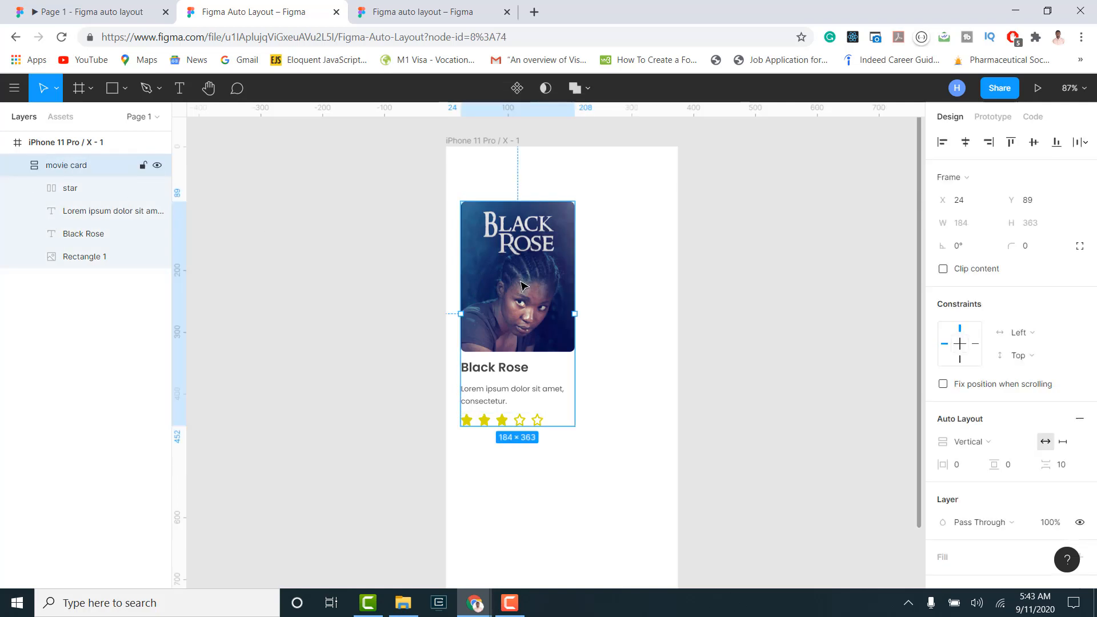
{"action": "left_click_drag", "start_coordinate": [518, 284], "coordinate": [517, 271]}
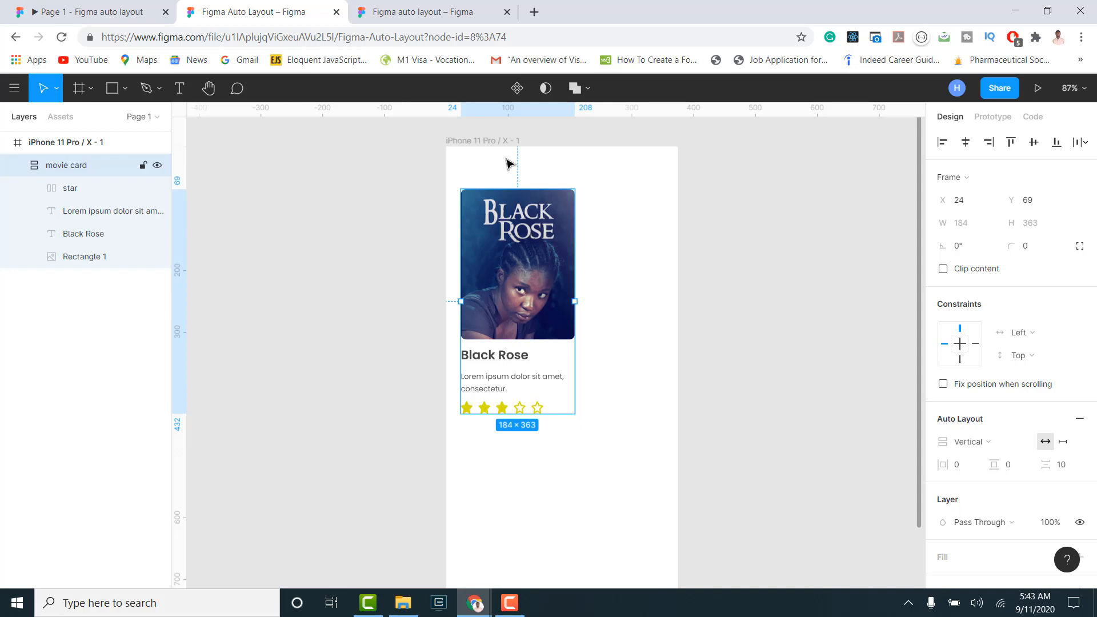
{"action": "left_click", "coordinate": [517, 89]}
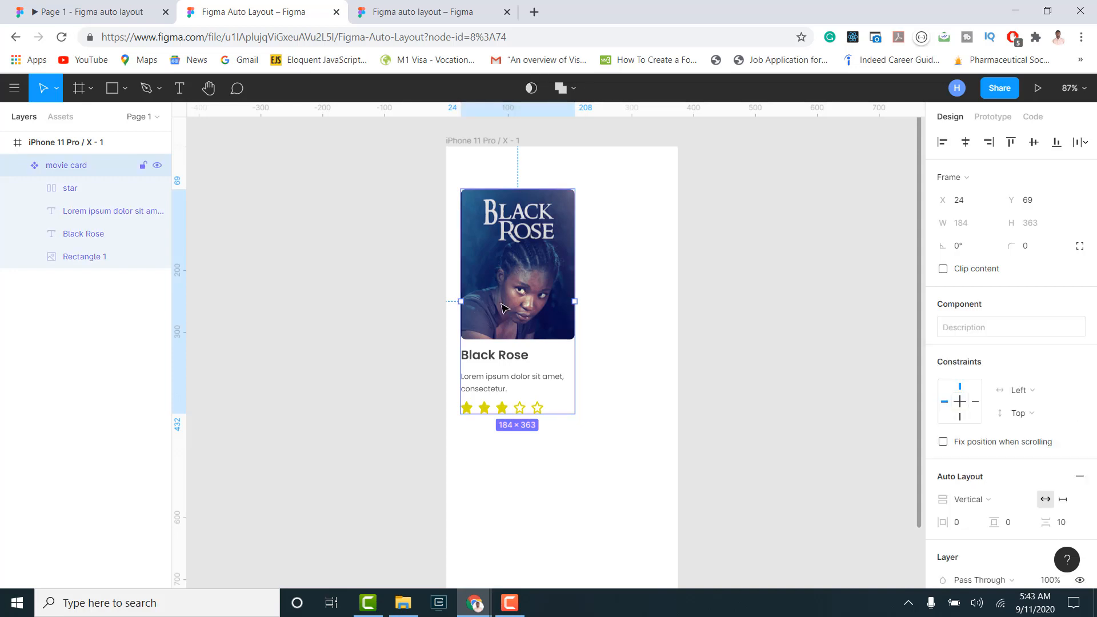
{"action": "left_click", "coordinate": [16, 166]}
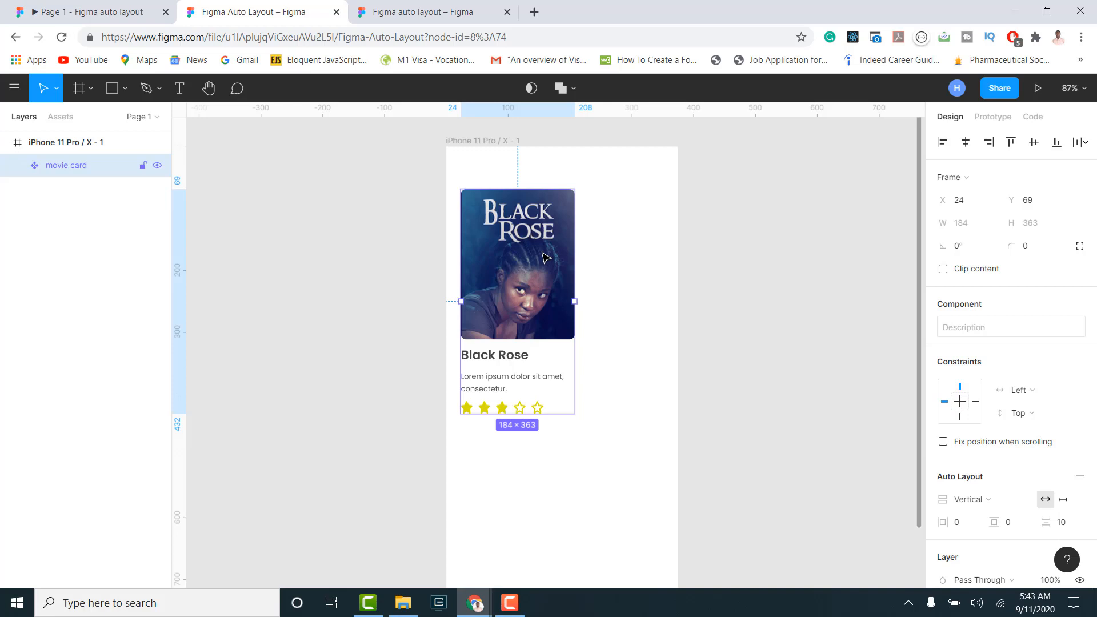
Duplicate the movie card component and line up the original and its copy outside the phone frame, at about X 470 and X 683, both Y -725.
{"action": "key", "text": "ctrl+d"}
{"action": "left_click_drag", "start_coordinate": [534, 274], "coordinate": [813, 283]}
{"action": "scroll", "coordinate": [606, 337], "scroll_direction": "right", "scroll_amount": 4}
{"action": "left_click_drag", "start_coordinate": [307, 243], "coordinate": [700, 267]}
{"action": "left_click_drag", "start_coordinate": [583, 265], "coordinate": [832, 270]}
{"action": "left_click_drag", "start_coordinate": [691, 288], "coordinate": [576, 281]}
{"action": "left_click_drag", "start_coordinate": [789, 278], "coordinate": [686, 285]}
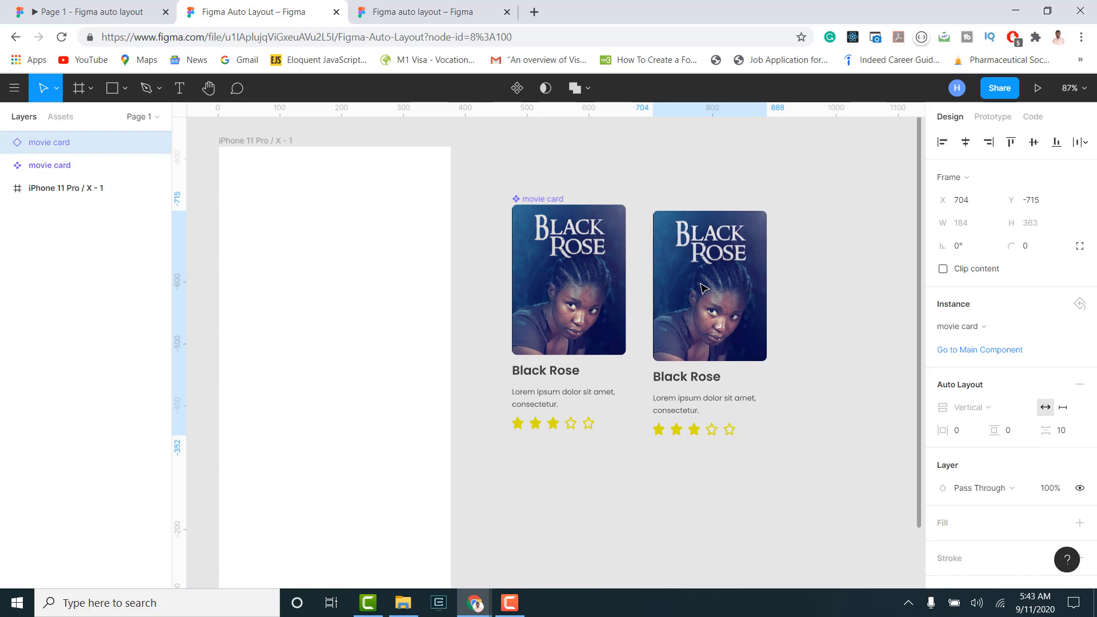
{"action": "left_click_drag", "start_coordinate": [583, 278], "coordinate": [577, 275]}
{"action": "left_click_drag", "start_coordinate": [684, 284], "coordinate": [674, 272]}
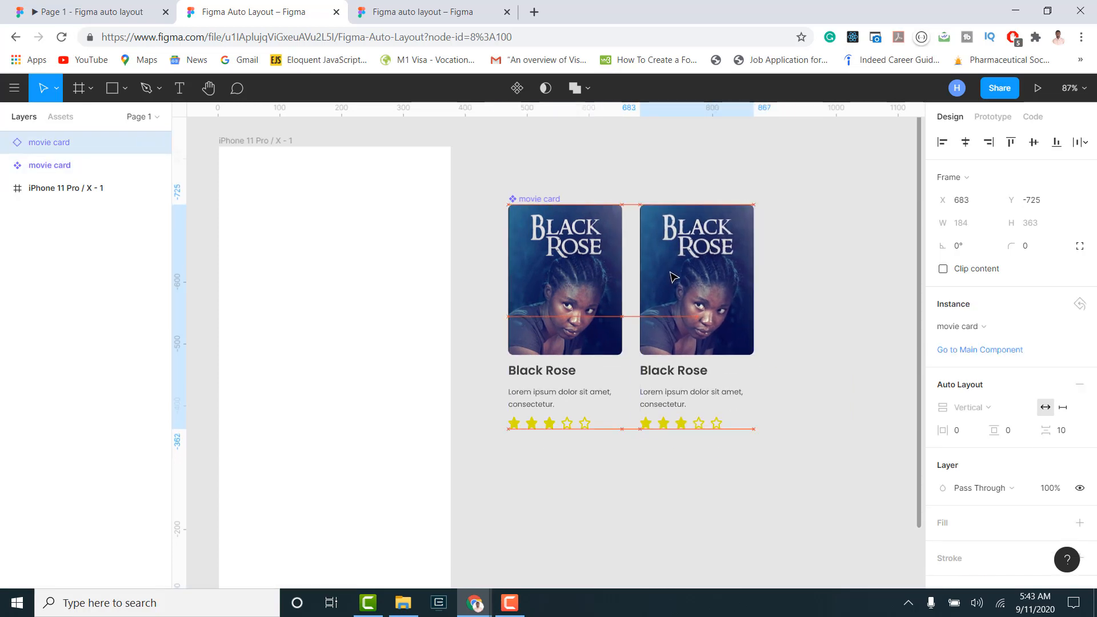
Try recolouring the third star of the main movie card component to a dull olive (8C8D58), and undo the colour change.
{"action": "left_click", "coordinate": [574, 291]}
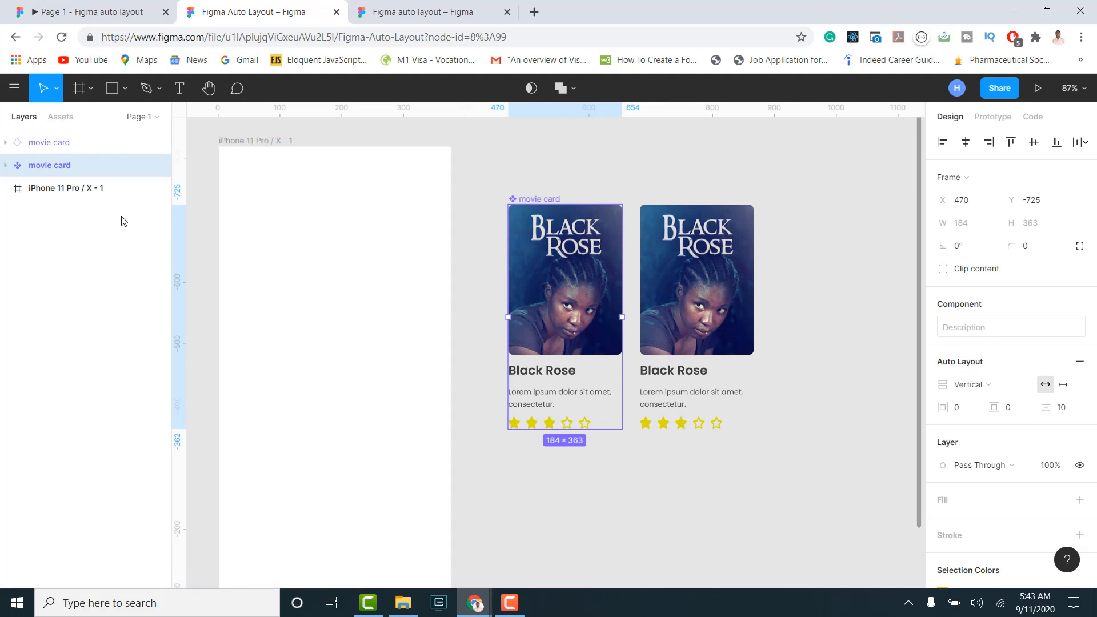
{"action": "double_click", "coordinate": [550, 423]}
{"action": "double_click", "coordinate": [550, 423]}
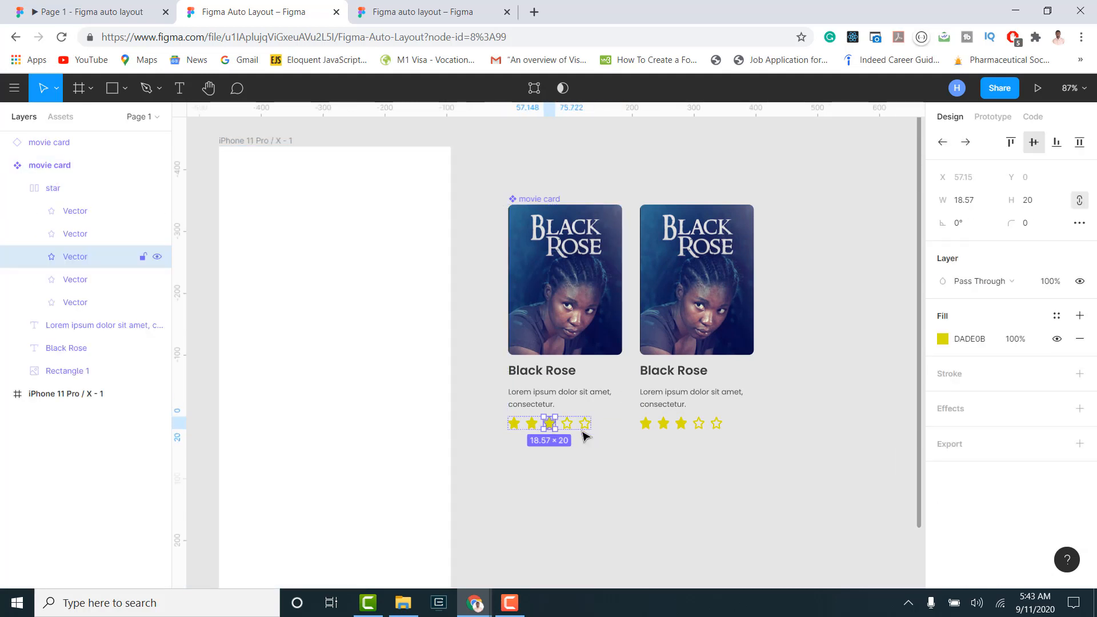
{"action": "left_click", "coordinate": [943, 341]}
{"action": "left_click", "coordinate": [818, 313]}
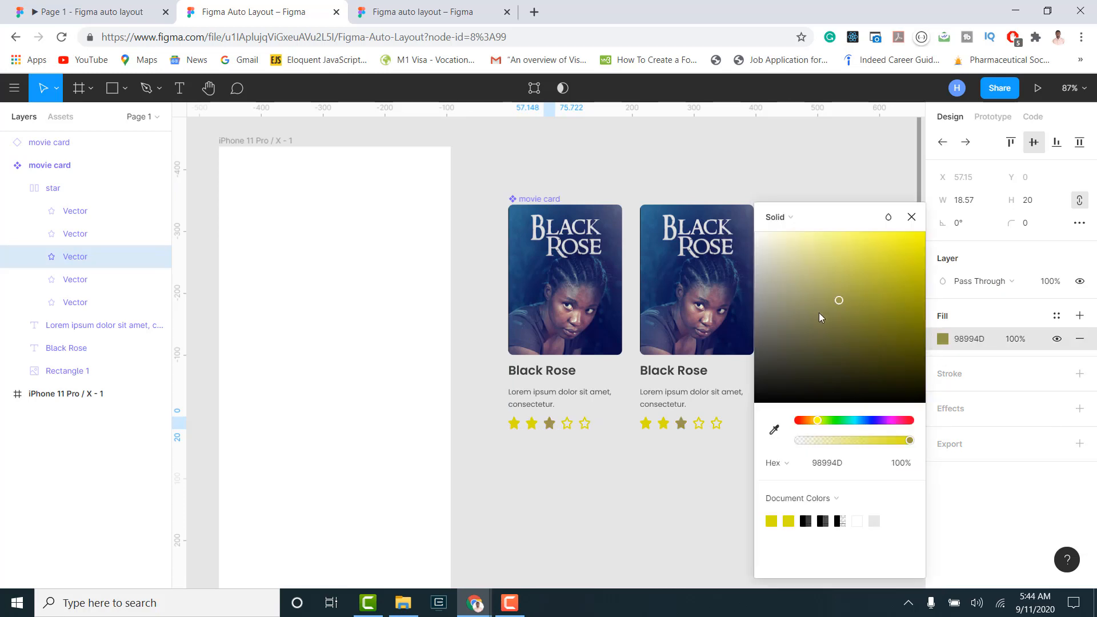
{"action": "left_click", "coordinate": [912, 218]}
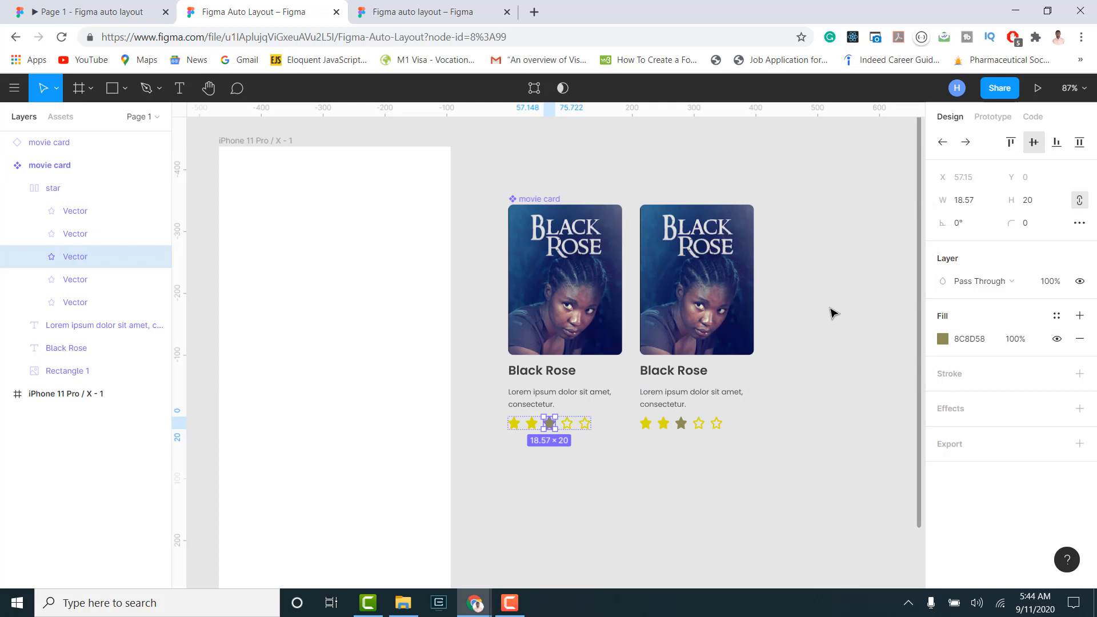
{"action": "key", "text": "ctrl+z"}
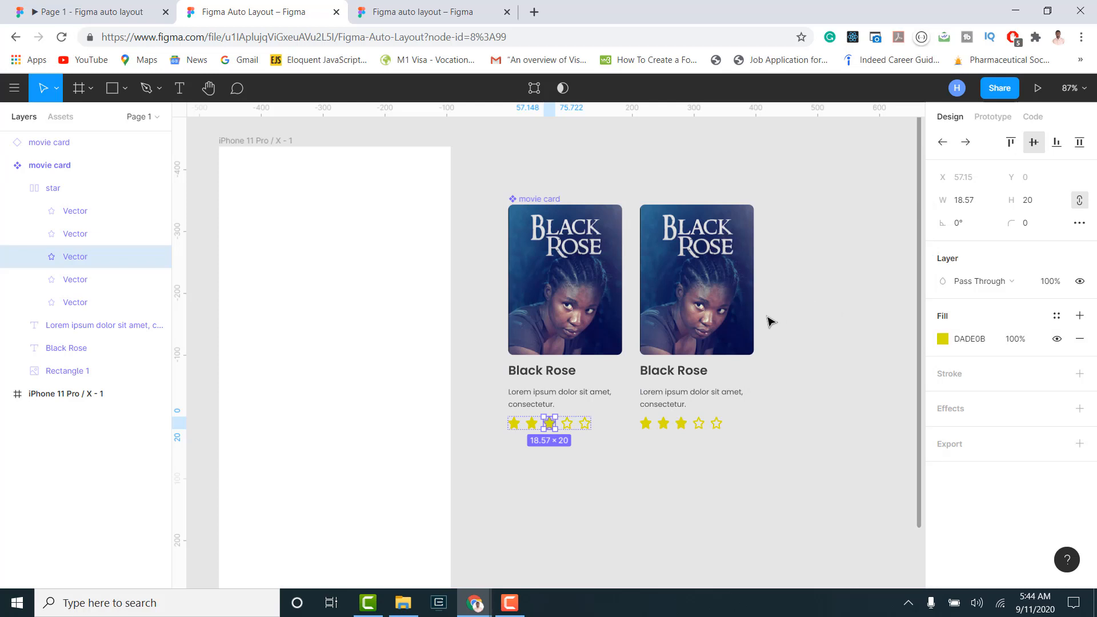
Replace the poster image in the copied movie card with prison break.png from the images folder.
{"action": "double_click", "coordinate": [682, 238]}
{"action": "left_click", "coordinate": [416, 566]}
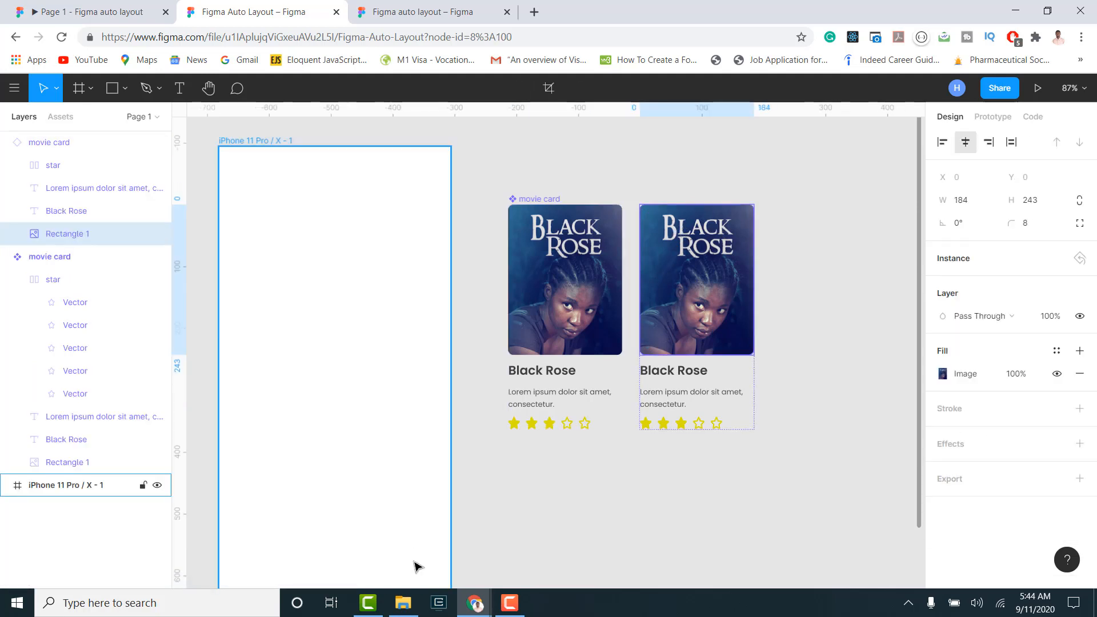
{"action": "left_click", "coordinate": [403, 603]}
{"action": "left_click", "coordinate": [265, 149]}
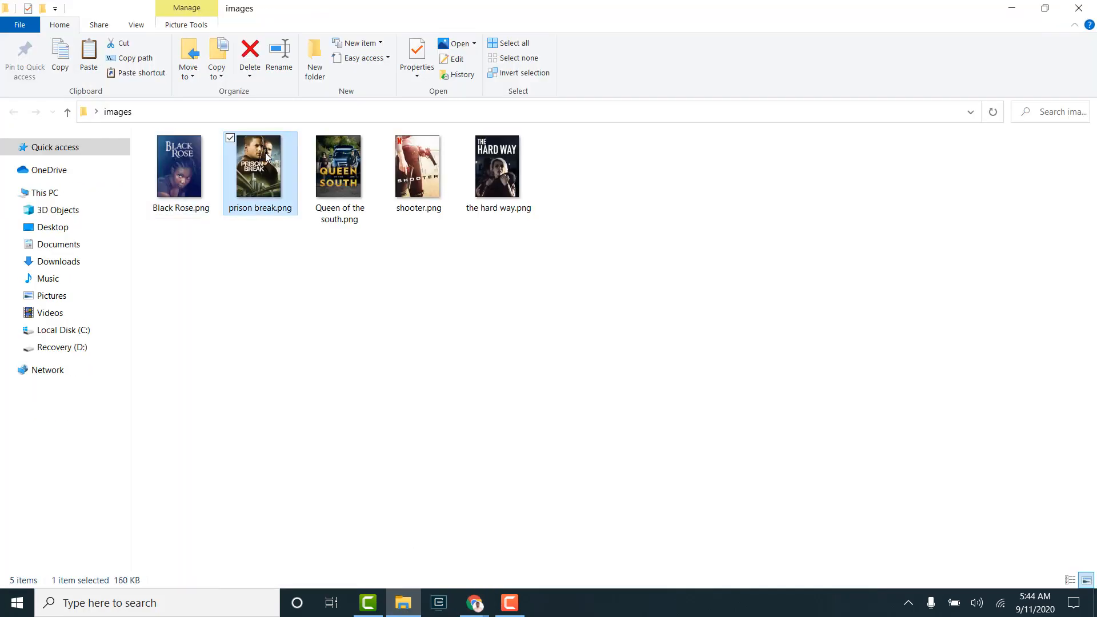
{"action": "left_click", "coordinate": [474, 603]}
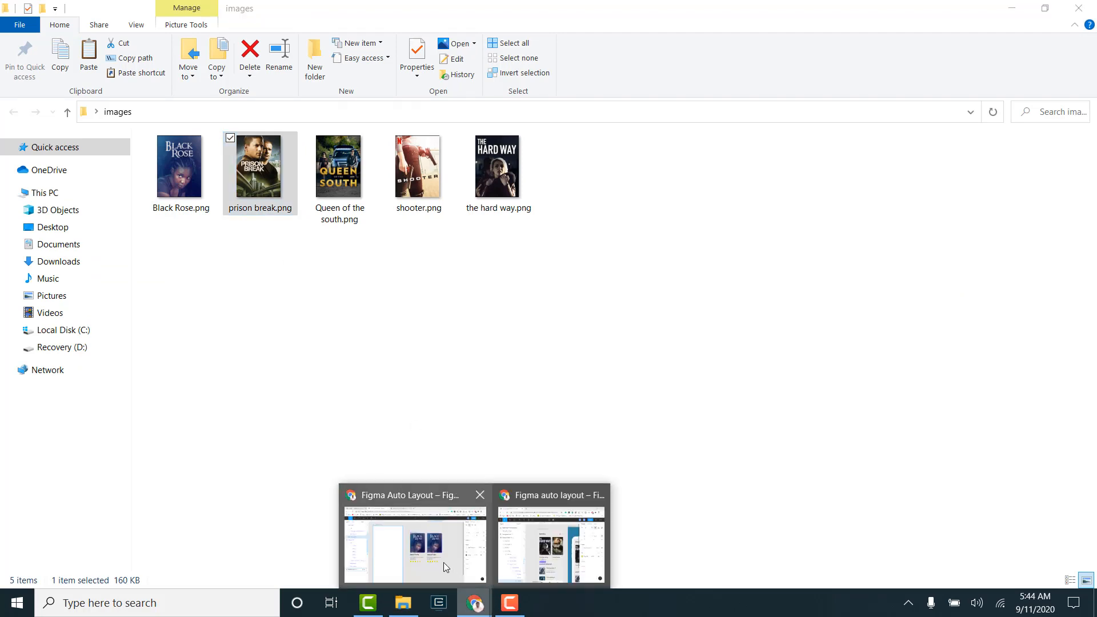
{"action": "left_click", "coordinate": [479, 543]}
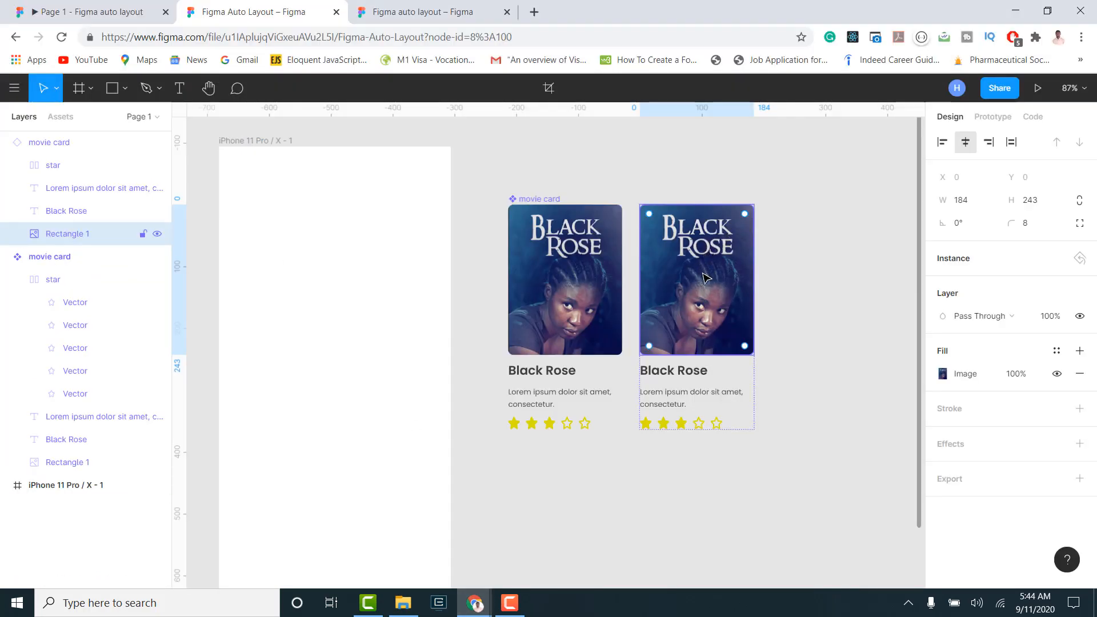
{"action": "left_click", "coordinate": [943, 374]}
{"action": "left_click", "coordinate": [841, 349]}
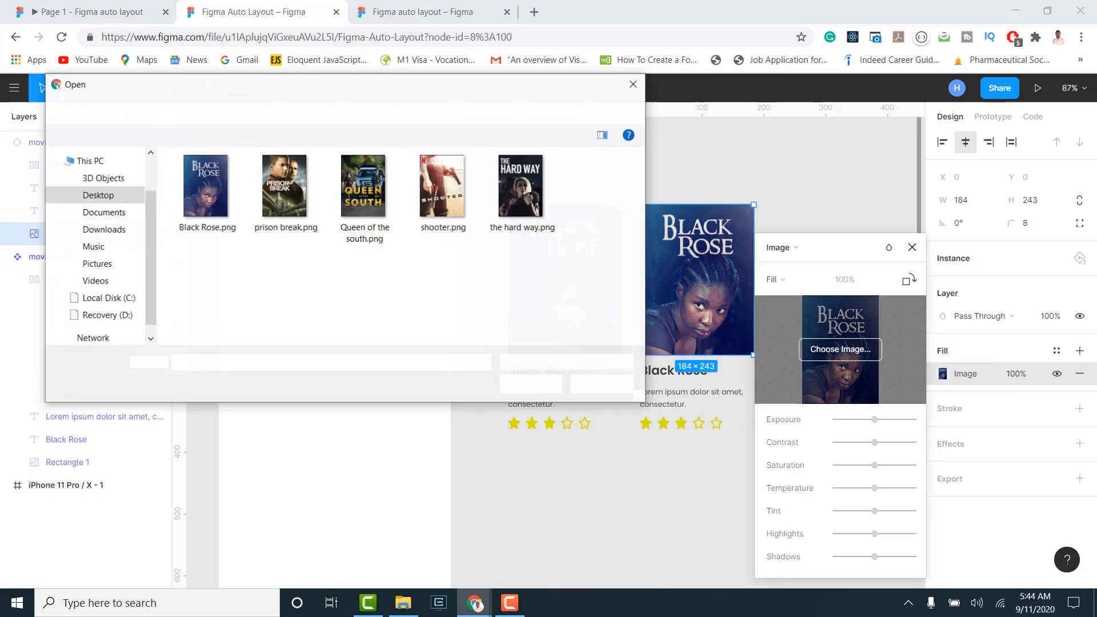
{"action": "double_click", "coordinate": [280, 183]}
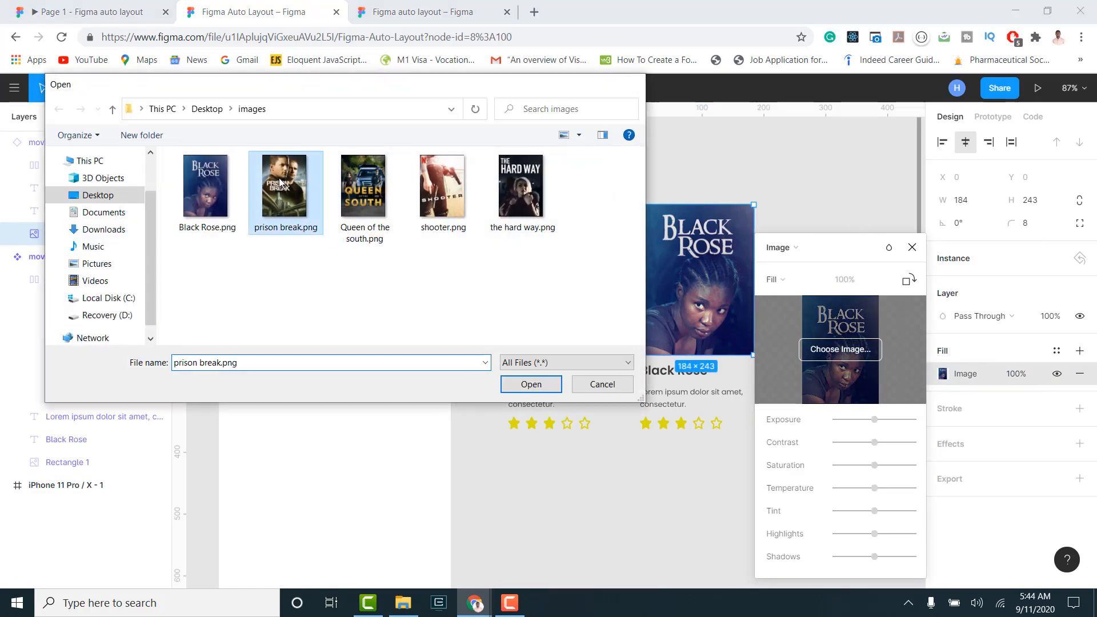
{"action": "left_click", "coordinate": [912, 247]}
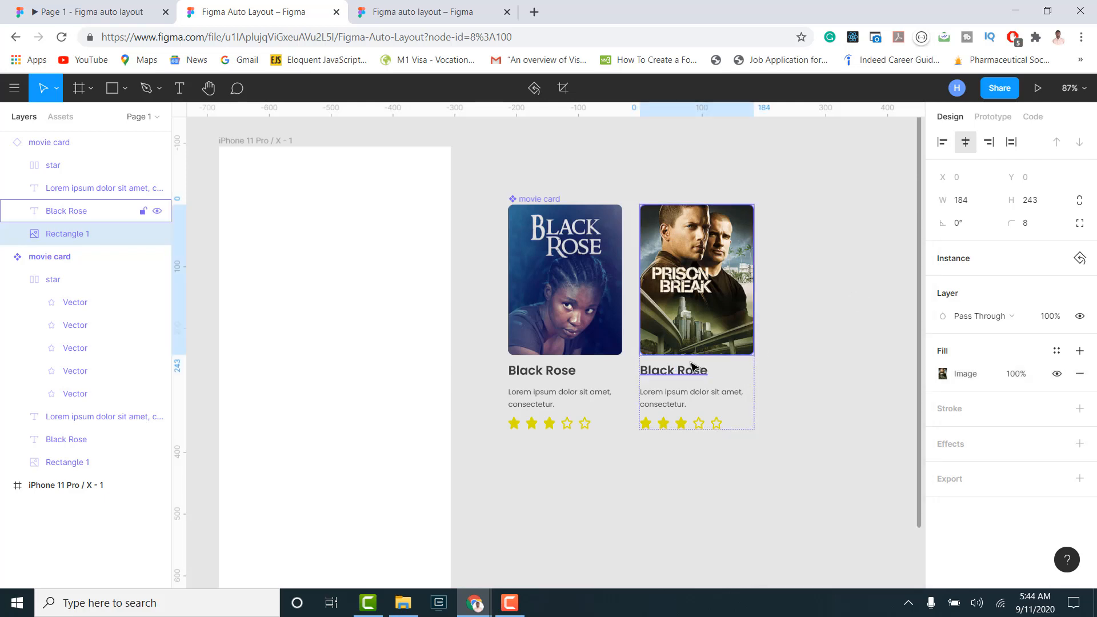
Change the title of the copied movie card to "Prison Break".
{"action": "left_click", "coordinate": [692, 371]}
{"action": "type", "text": "Pr"}
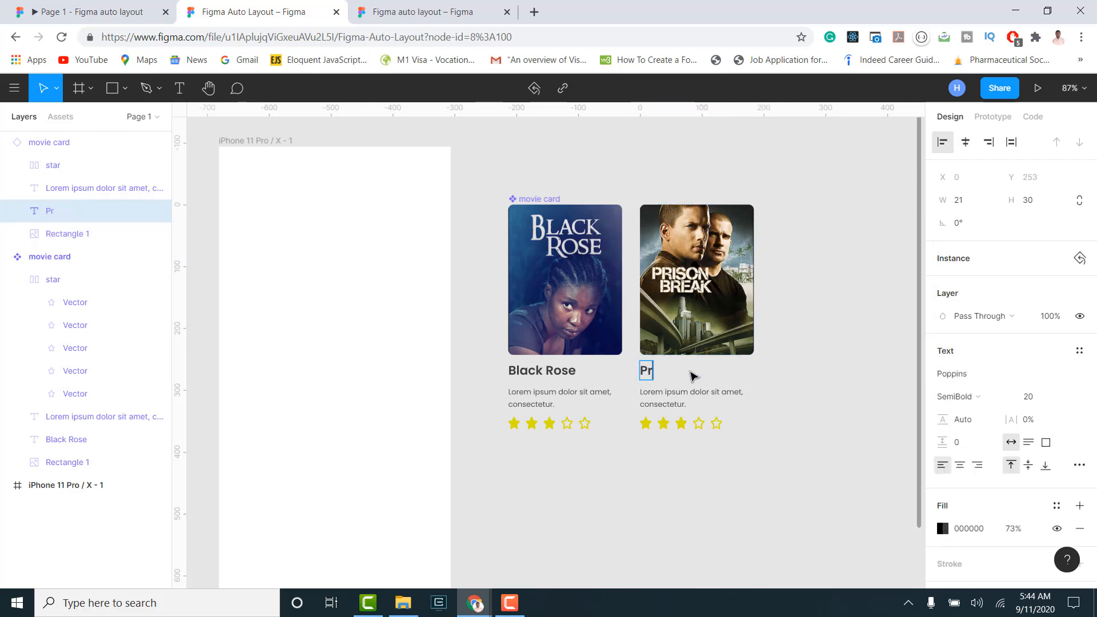
{"action": "type", "text": "ison Break"}
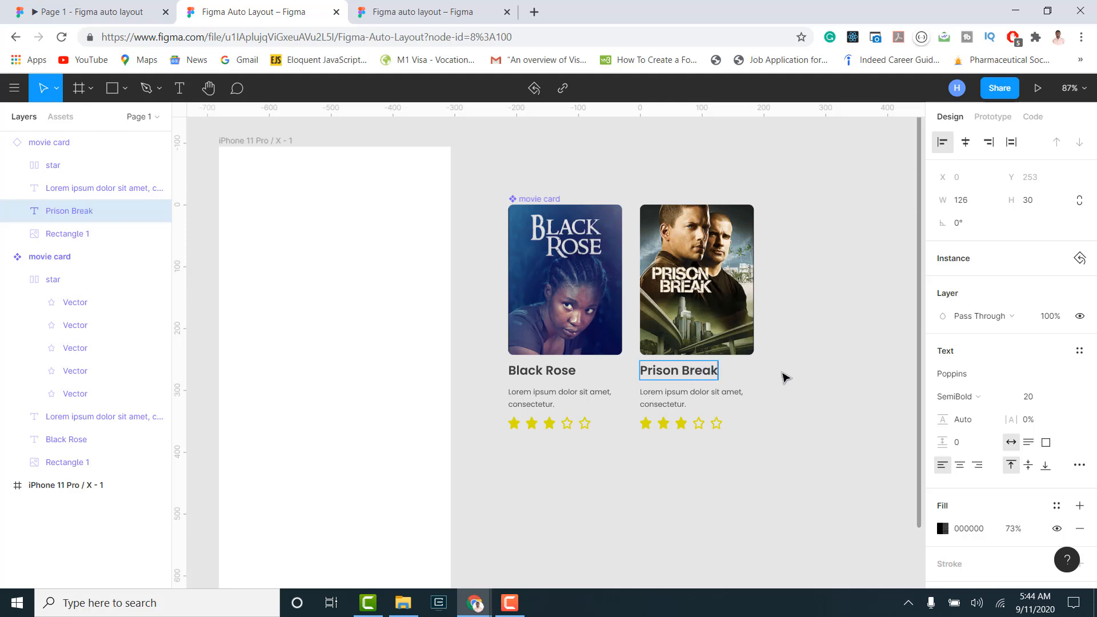
{"action": "left_click", "coordinate": [677, 280]}
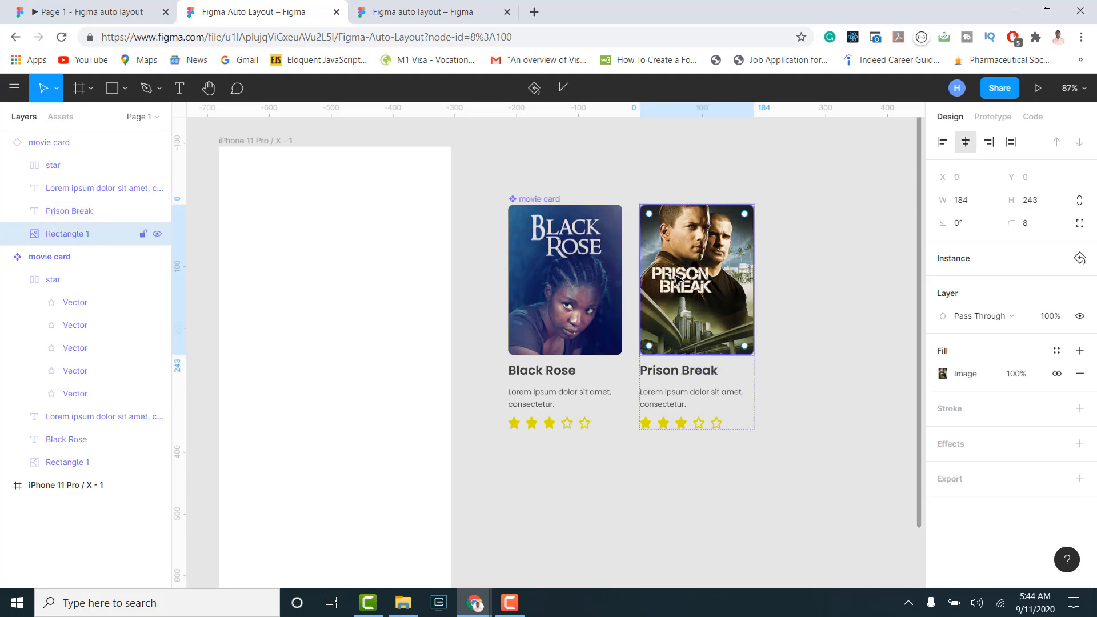
{"action": "key", "text": "ctrl+d"}
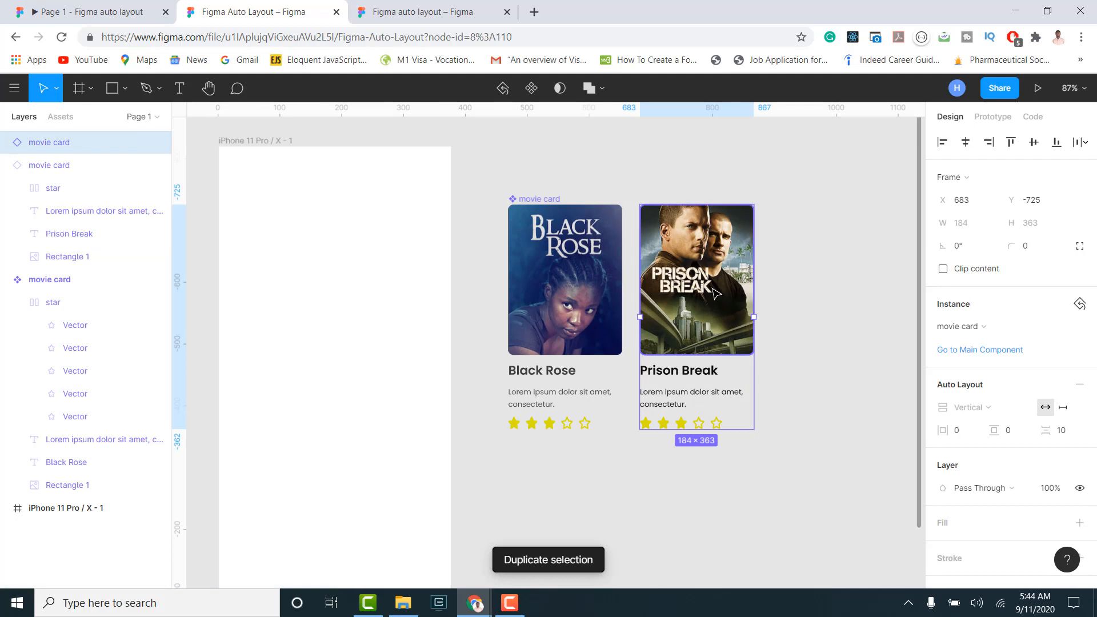
{"action": "key", "text": "ctrl+z"}
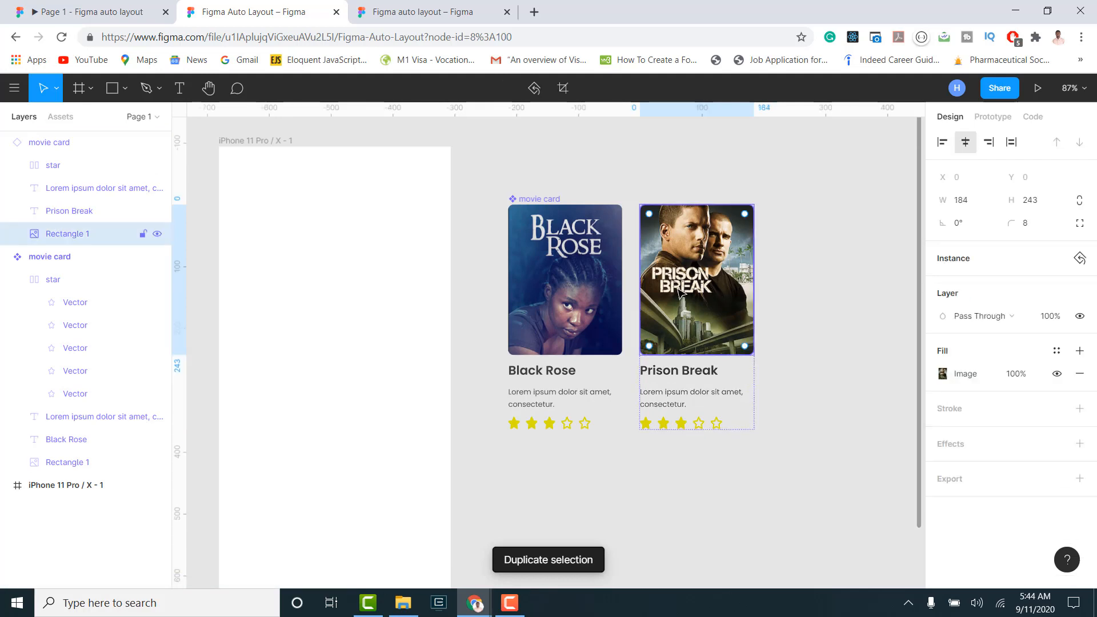
{"action": "key", "text": "Tab"}
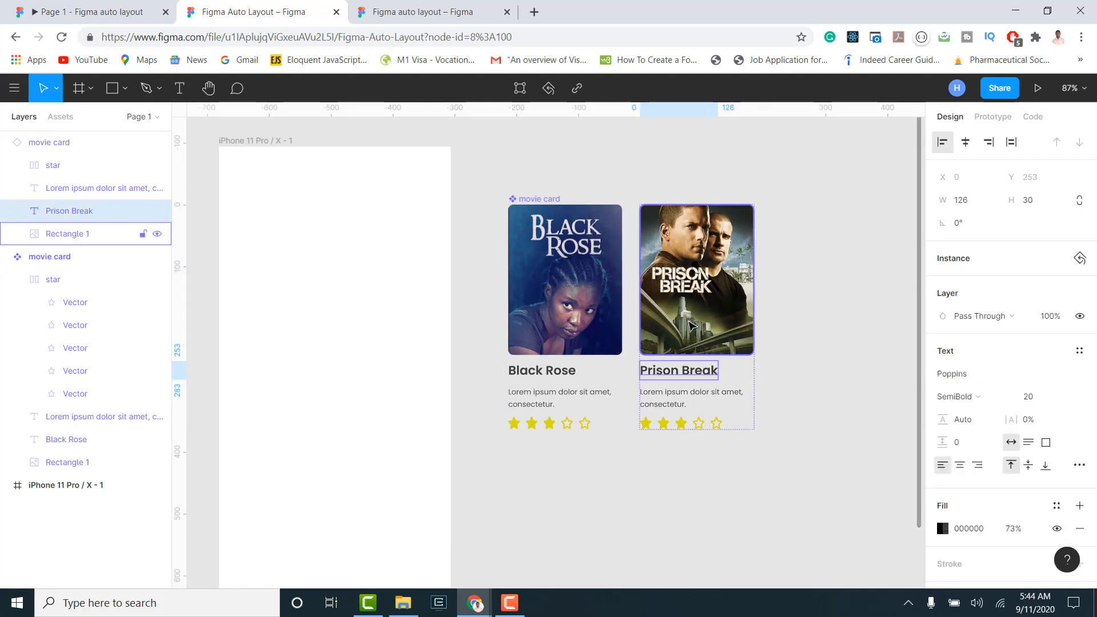
{"action": "left_click", "coordinate": [821, 421]}
Duplicate the Prison Break movie card and place the copy beside it in the same row, at X 896, Y -725.
{"action": "left_click", "coordinate": [723, 355]}
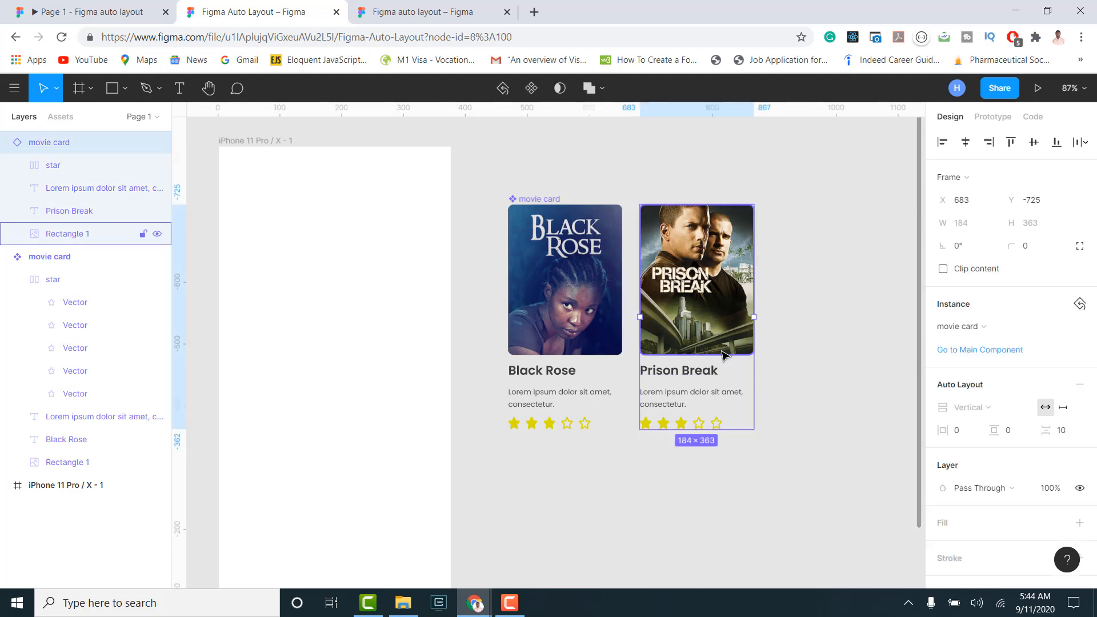
{"action": "key", "text": "ctrl+d"}
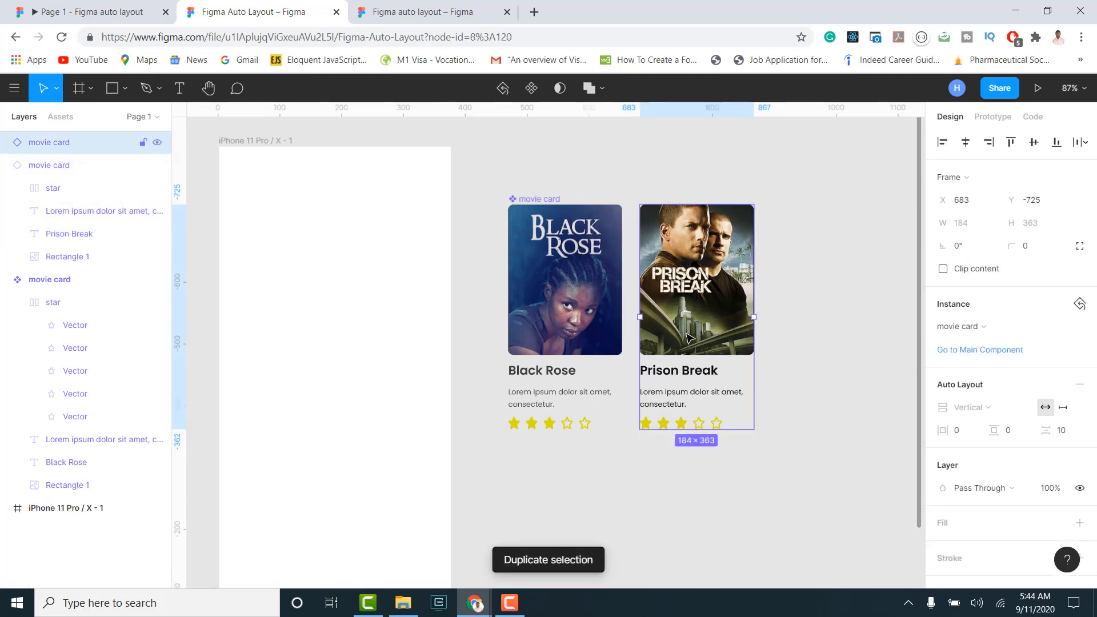
{"action": "left_click_drag", "start_coordinate": [687, 337], "coordinate": [819, 337]}
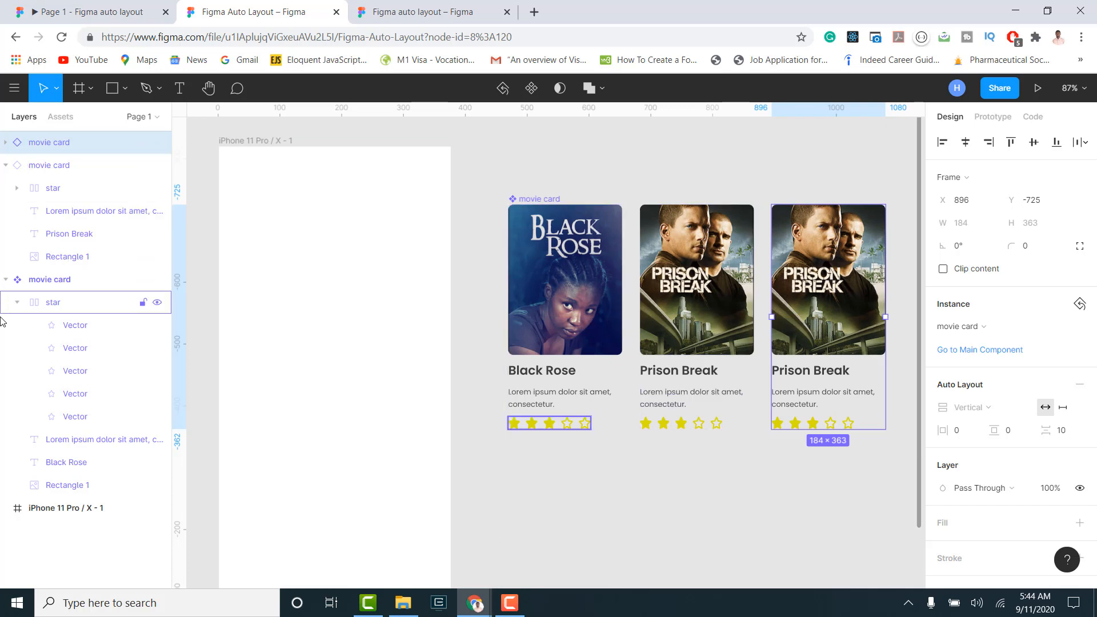
Collapse the expanded star group and the two expanded movie card layers in the layer list.
{"action": "left_click", "coordinate": [16, 302]}
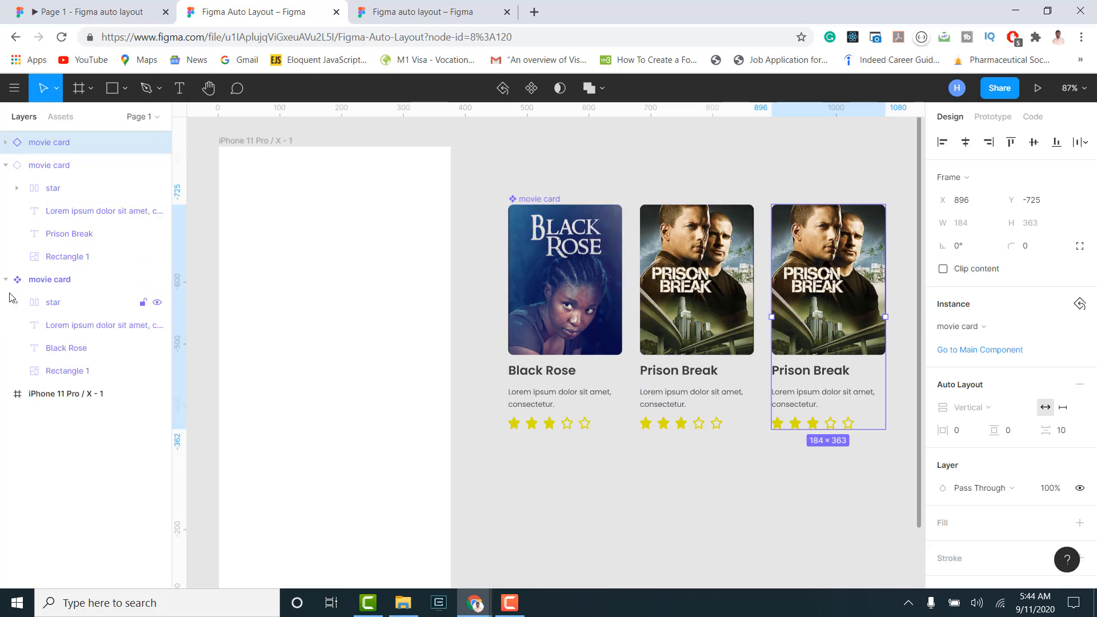
{"action": "left_click", "coordinate": [6, 280]}
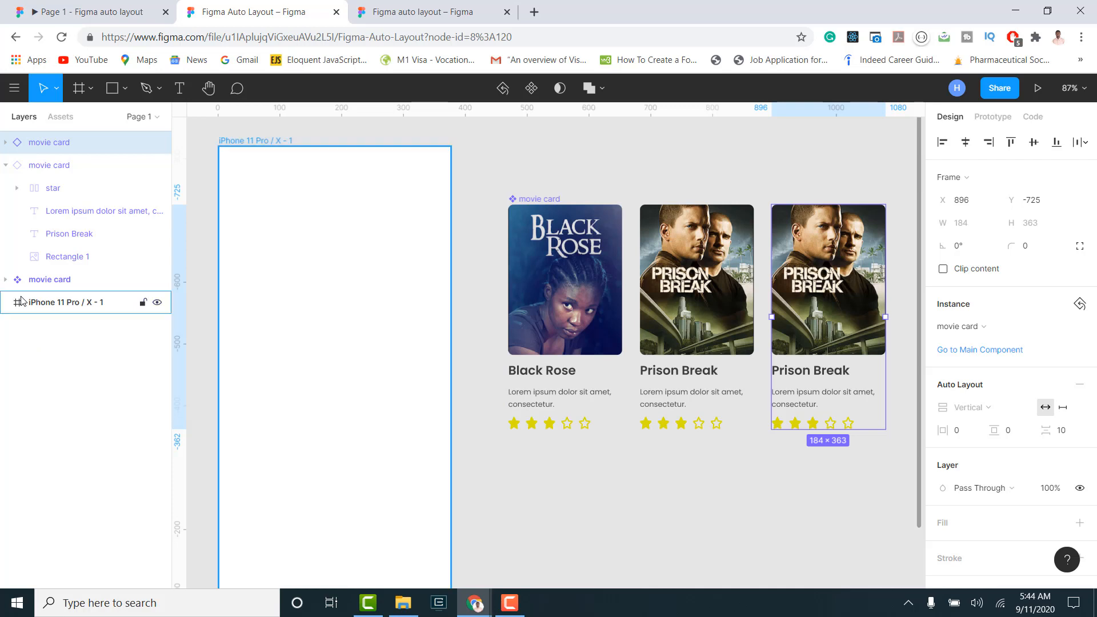
{"action": "left_click", "coordinate": [4, 165]}
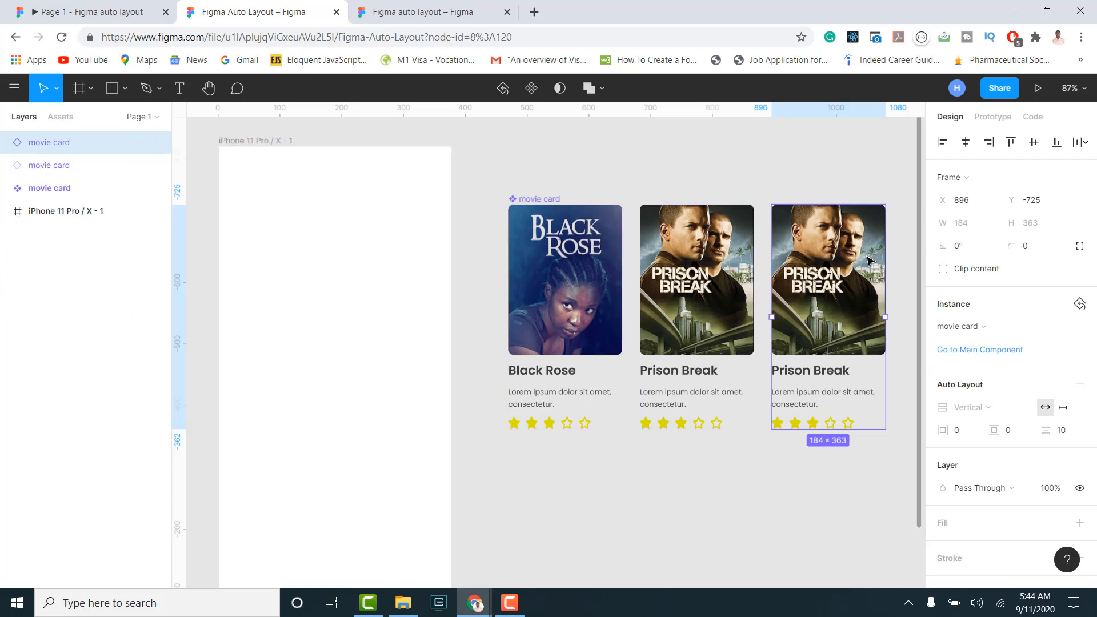
Replace the poster image in the third movie card with Queen of the south.png from the images folder.
{"action": "double_click", "coordinate": [830, 374]}
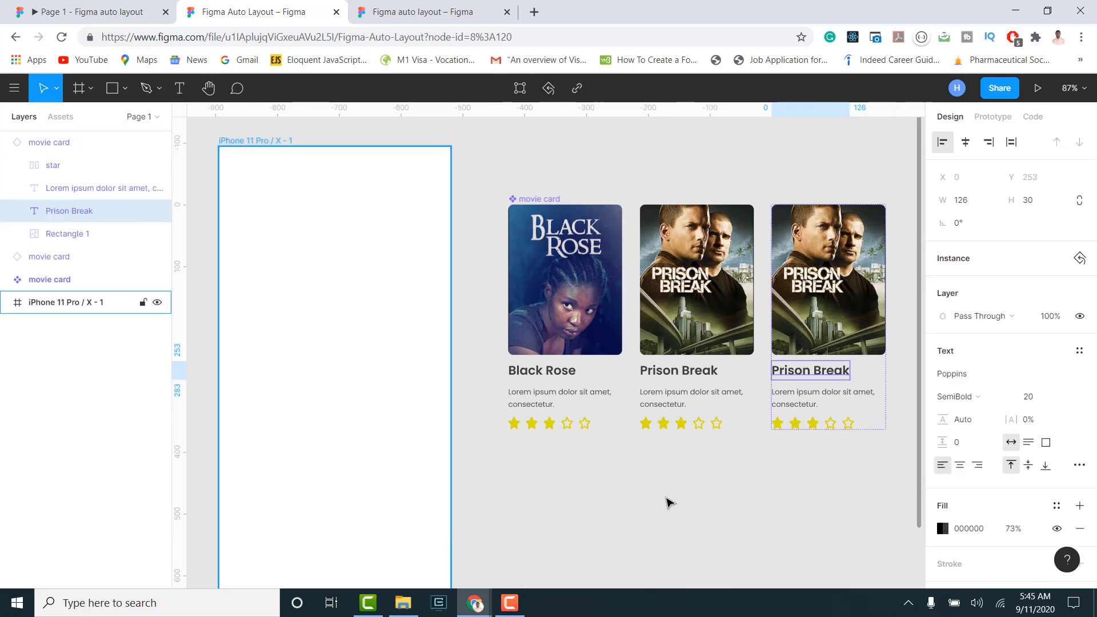
{"action": "left_click", "coordinate": [834, 326]}
{"action": "left_click", "coordinate": [943, 374]}
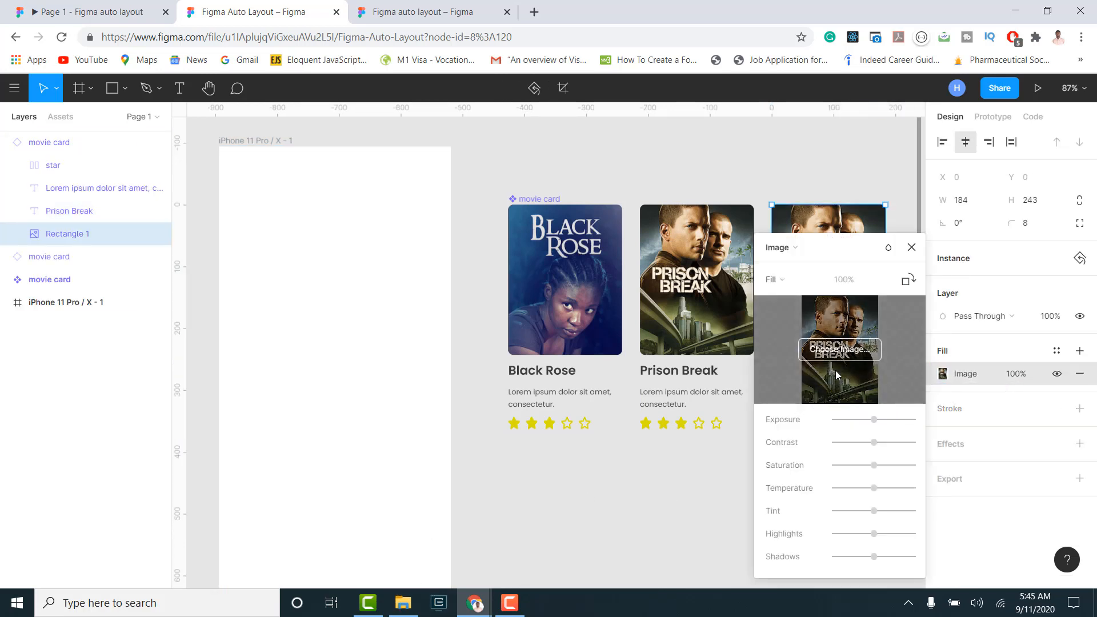
{"action": "left_click", "coordinate": [840, 349]}
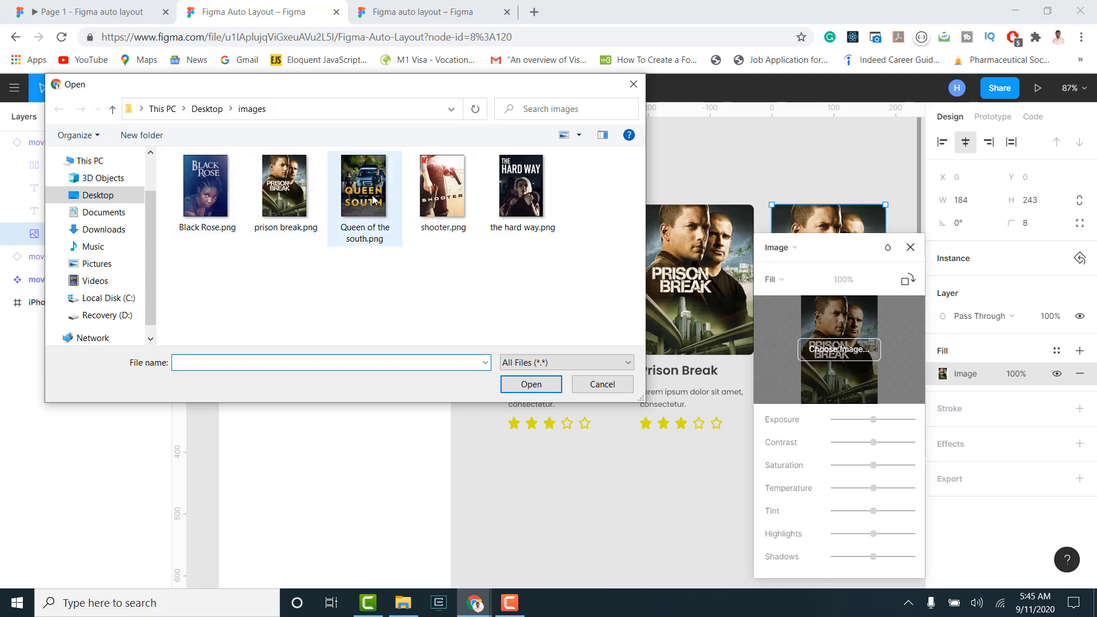
{"action": "double_click", "coordinate": [365, 191]}
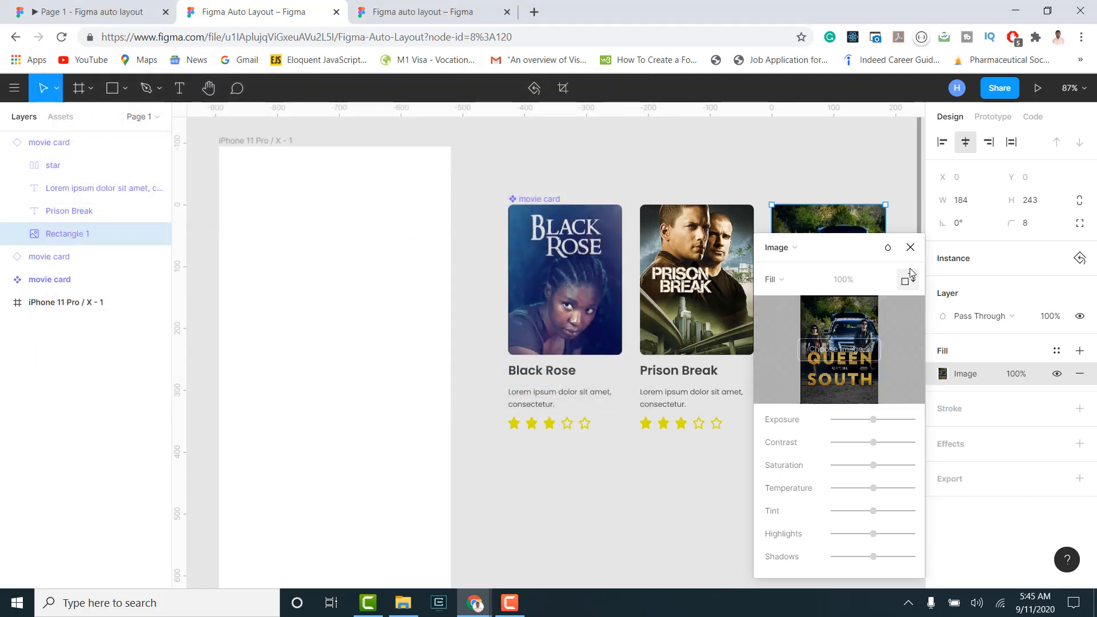
{"action": "left_click", "coordinate": [909, 247]}
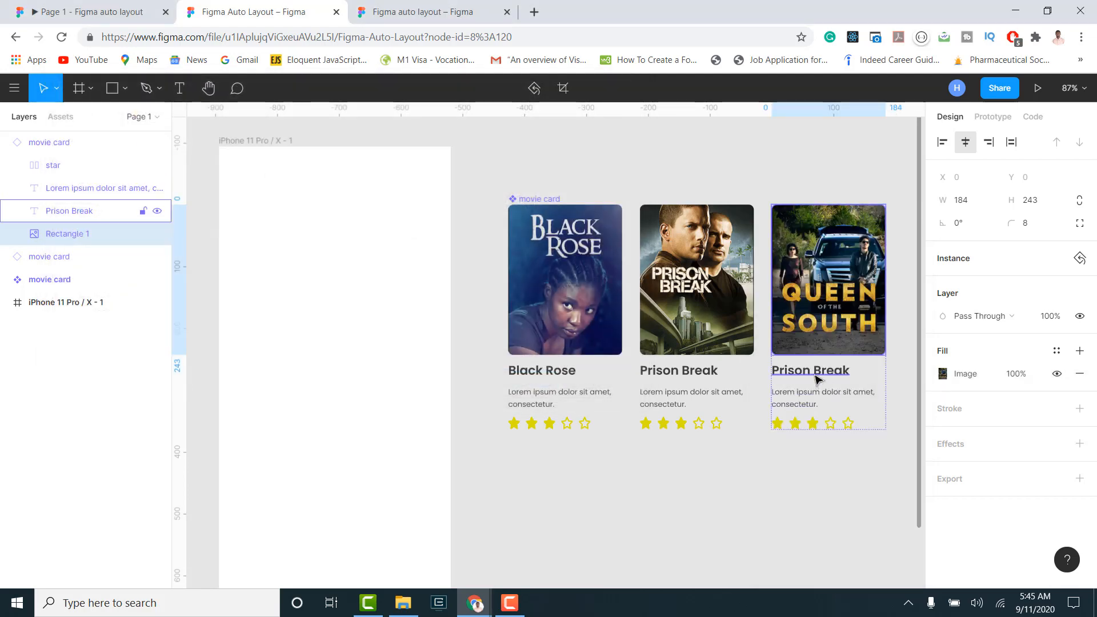
Change the title of the third movie card to "Queen of the South".
{"action": "double_click", "coordinate": [818, 372]}
{"action": "type", "text": "Que"}
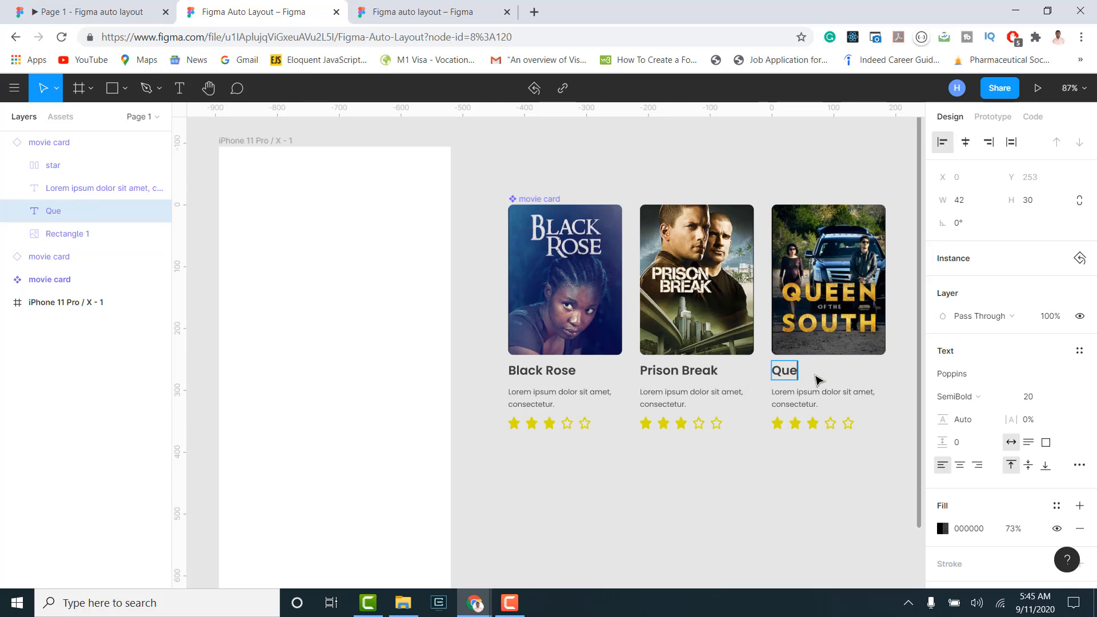
{"action": "type", "text": "en of"}
{"action": "type", "text": "th"}
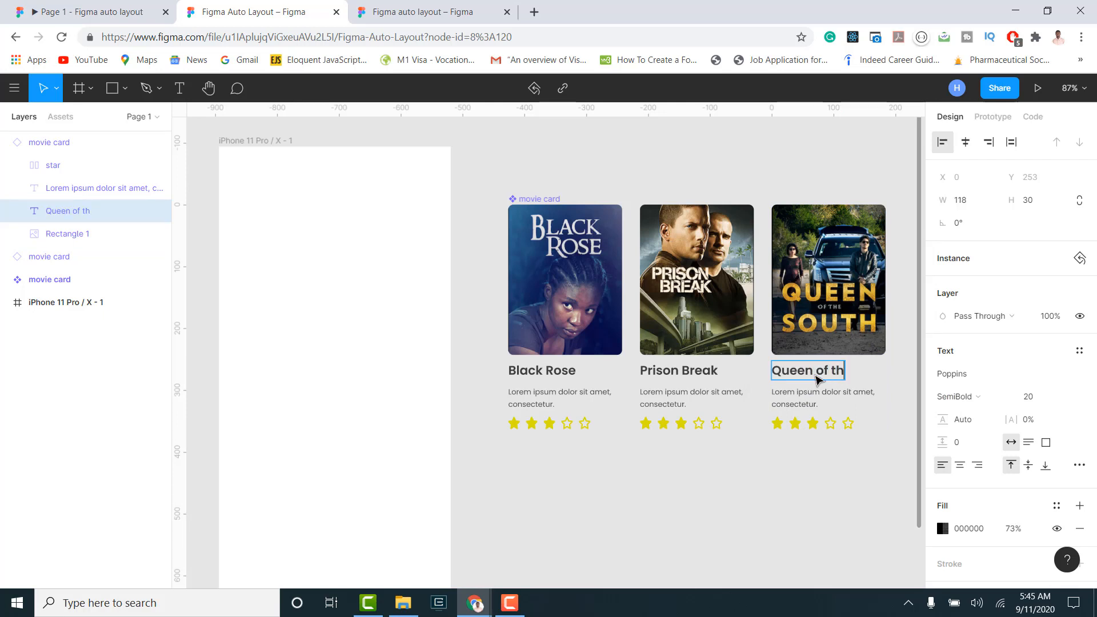
{"action": "type", "text": "e Sotu"}
{"action": "key", "text": "BackSpace"}
{"action": "type", "text": "uth"}
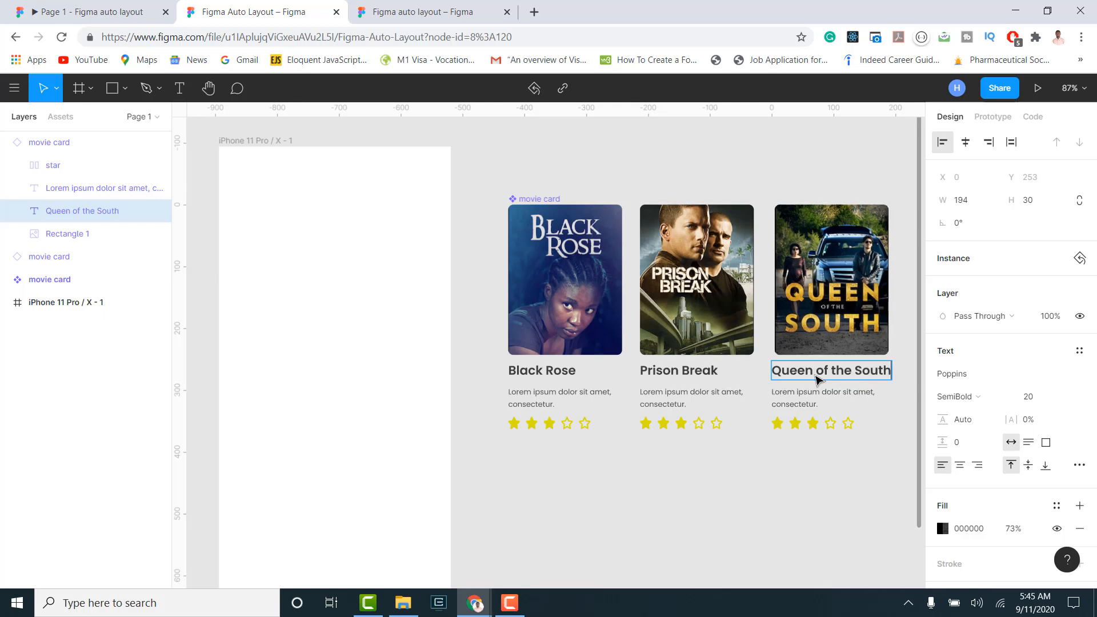
{"action": "key", "text": "Escape"}
{"action": "left_click", "coordinate": [813, 498]}
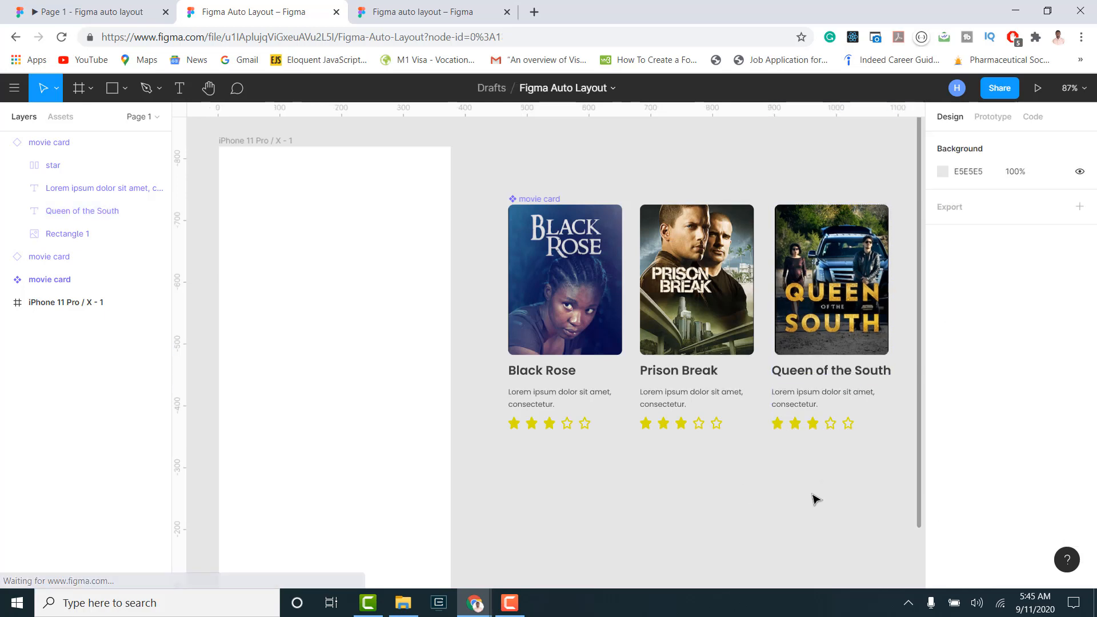
Delete "of the" from the third card's title and re-enter it to test how the auto layout card resizes with its text.
{"action": "left_click", "coordinate": [824, 379]}
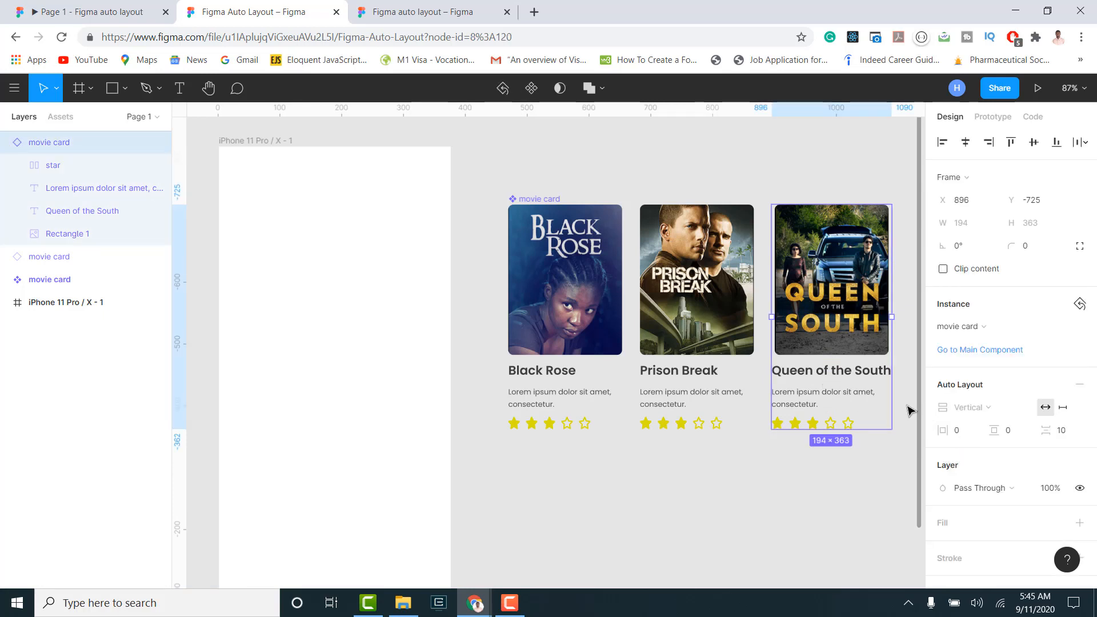
{"action": "left_click", "coordinate": [726, 342]}
{"action": "left_click", "coordinate": [799, 343]}
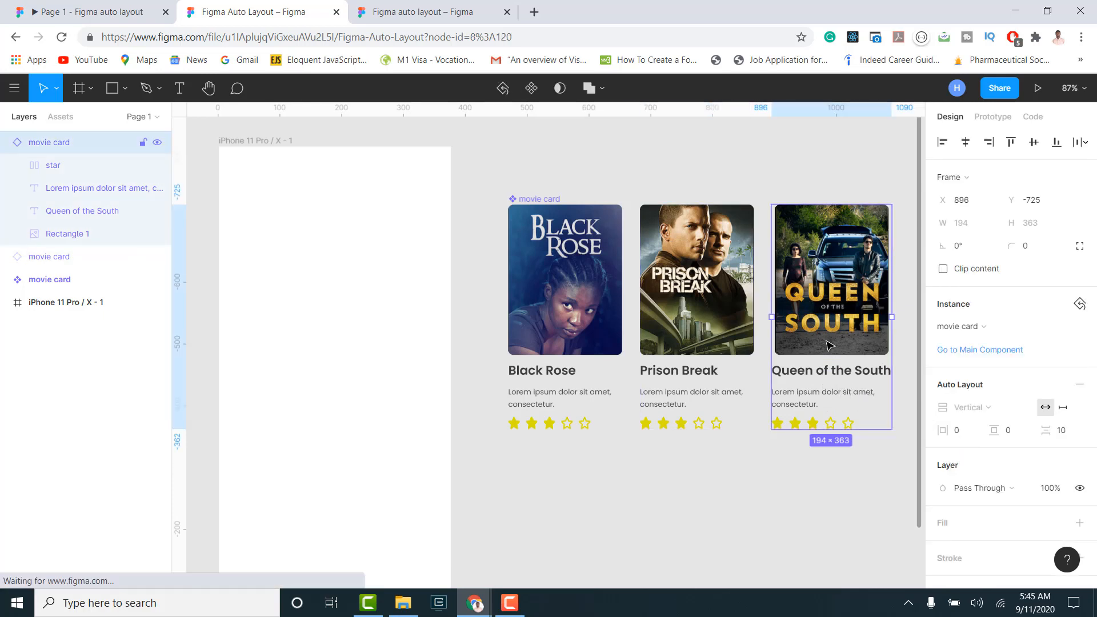
{"action": "double_click", "coordinate": [850, 375]}
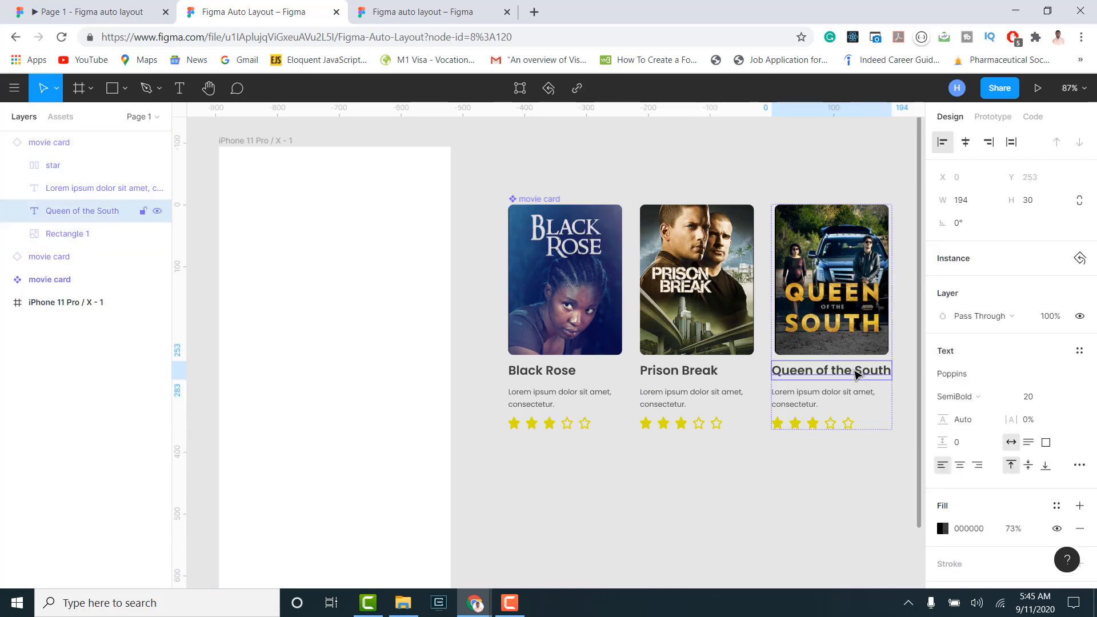
{"action": "double_click", "coordinate": [856, 375]}
{"action": "left_click", "coordinate": [855, 371]}
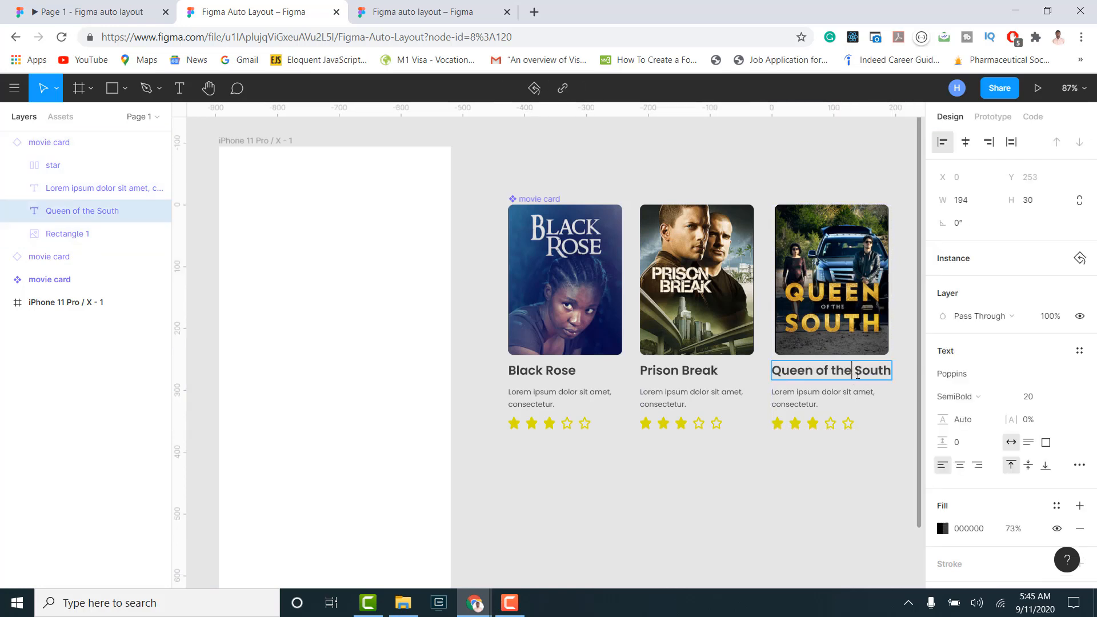
{"action": "key", "text": "BackSpace"}
{"action": "key", "text": "BackSpace"}
{"action": "key", "text": "BackSpace"}
{"action": "key", "text": "BackSpace"}
{"action": "key", "text": "BackSpace"}
{"action": "key", "text": "BackSpace"}
{"action": "key", "text": "BackSpace"}
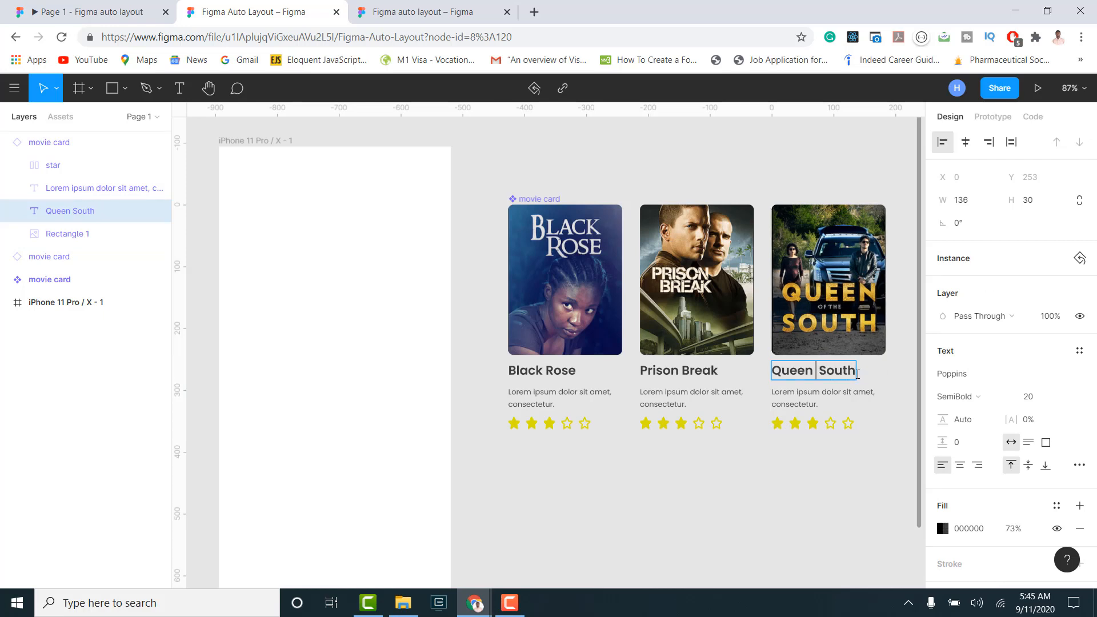
{"action": "type", "text": "of the"}
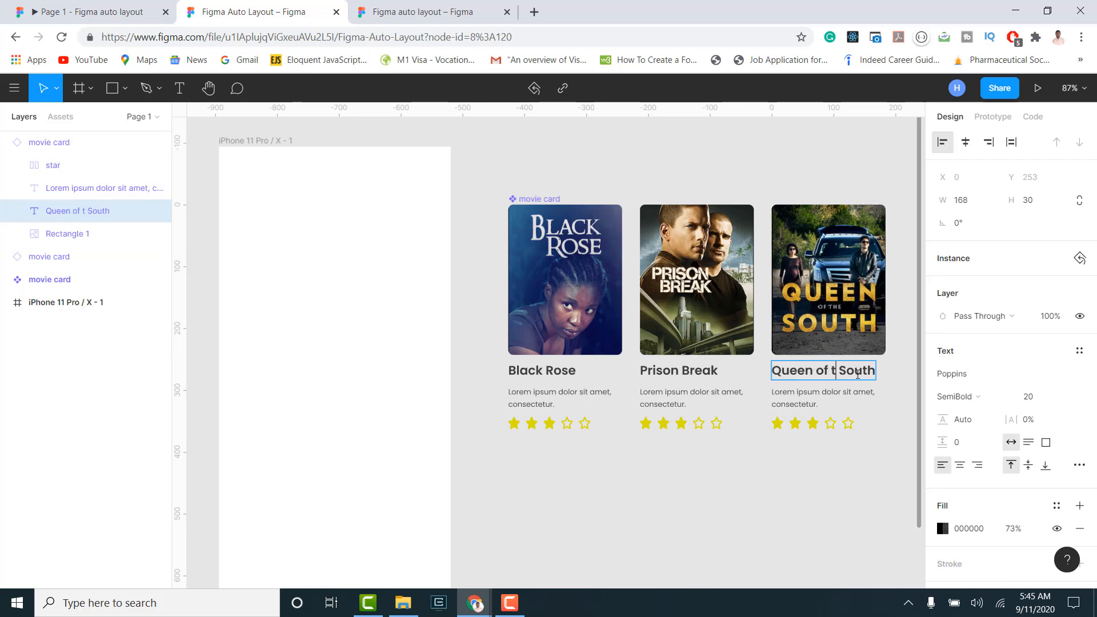
{"action": "key", "text": "Escape"}
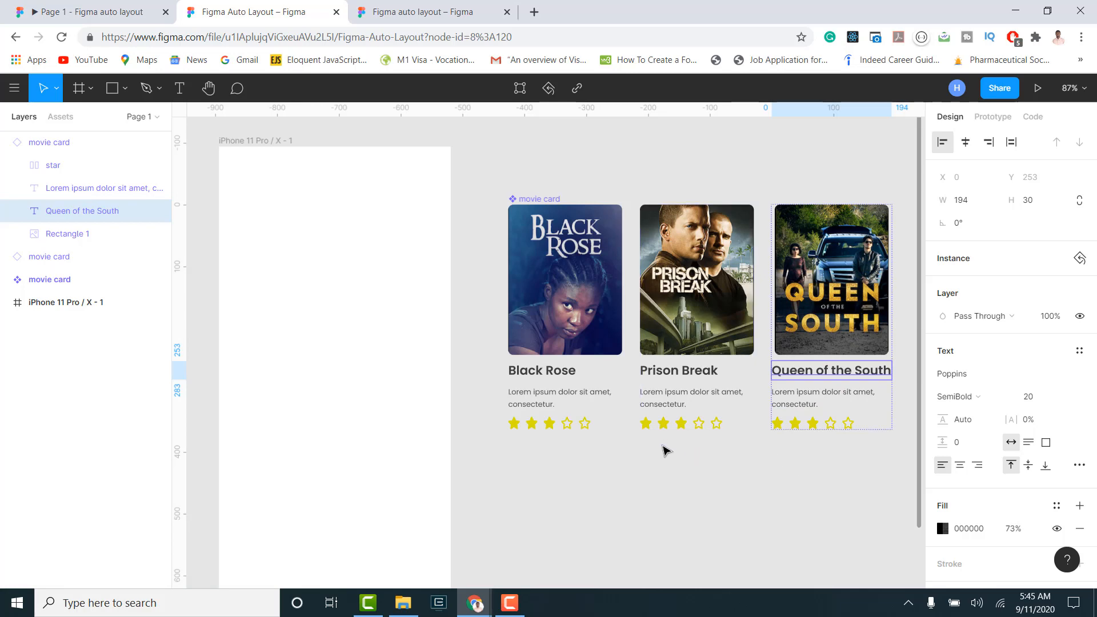
Select all three movie cards and wrap them in one horizontal auto layout frame with a spacing of 29.
{"action": "scroll", "coordinate": [439, 444], "scroll_direction": "down", "scroll_amount": 2}
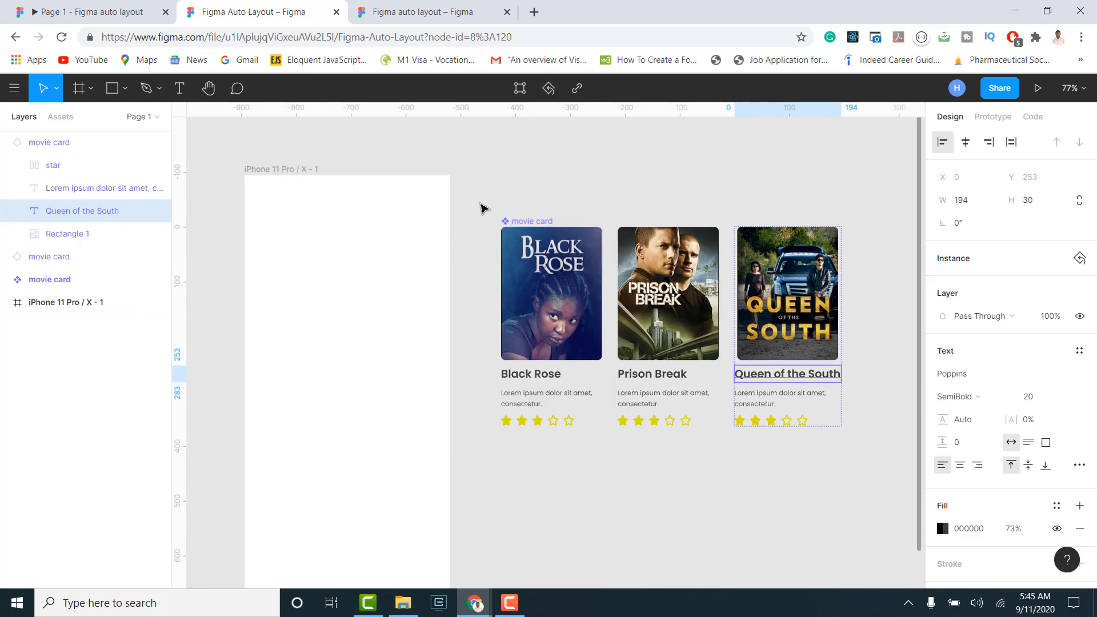
{"action": "left_click_drag", "start_coordinate": [479, 202], "coordinate": [868, 448]}
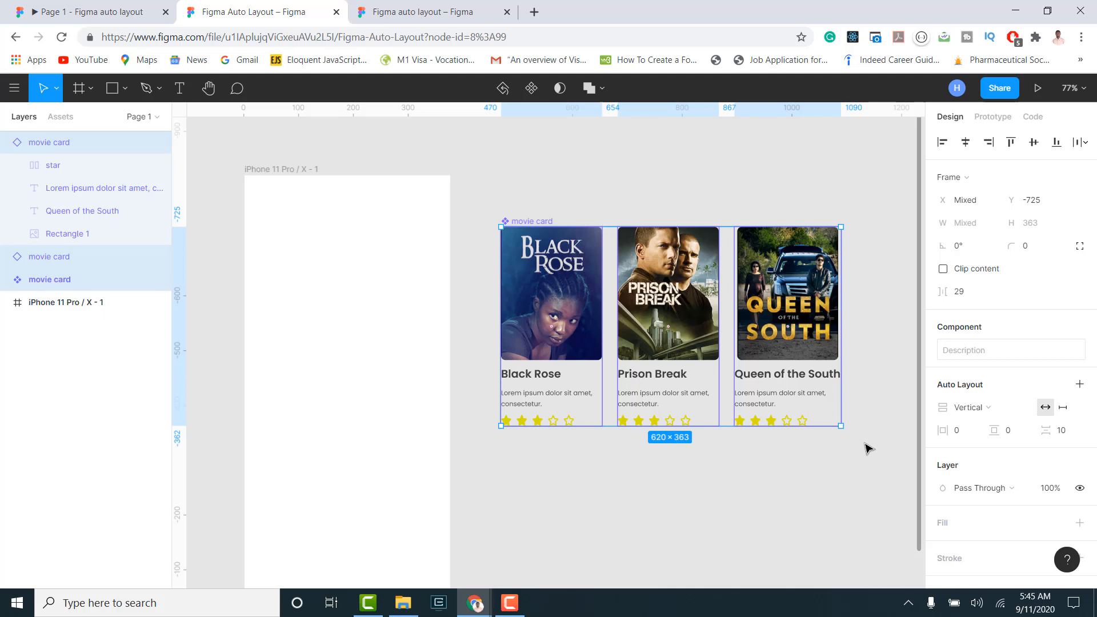
{"action": "key", "text": "shift+a"}
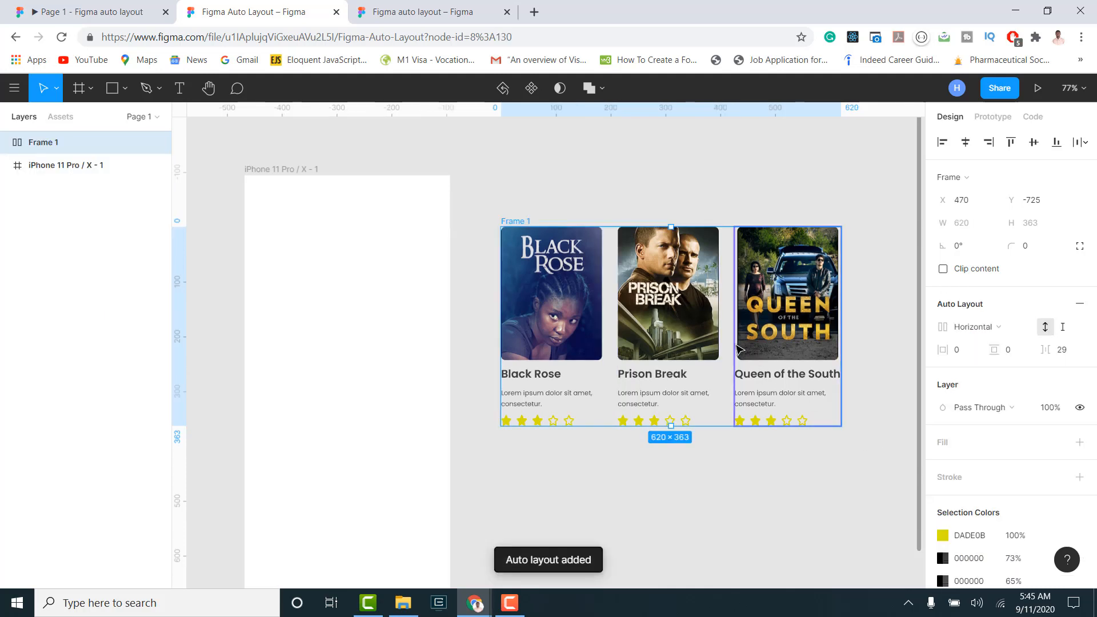
Rename the new auto layout frame as "list of movies".
{"action": "double_click", "coordinate": [48, 143]}
{"action": "type", "text": "c"}
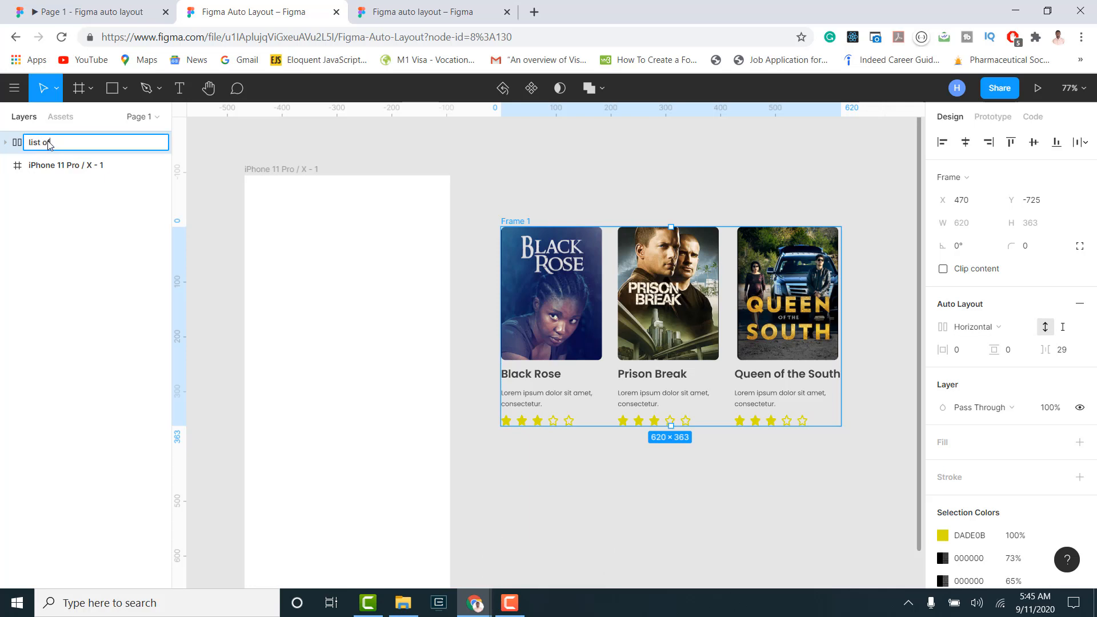
{"action": "type", "text": "ist of movies"}
{"action": "key", "text": "Return"}
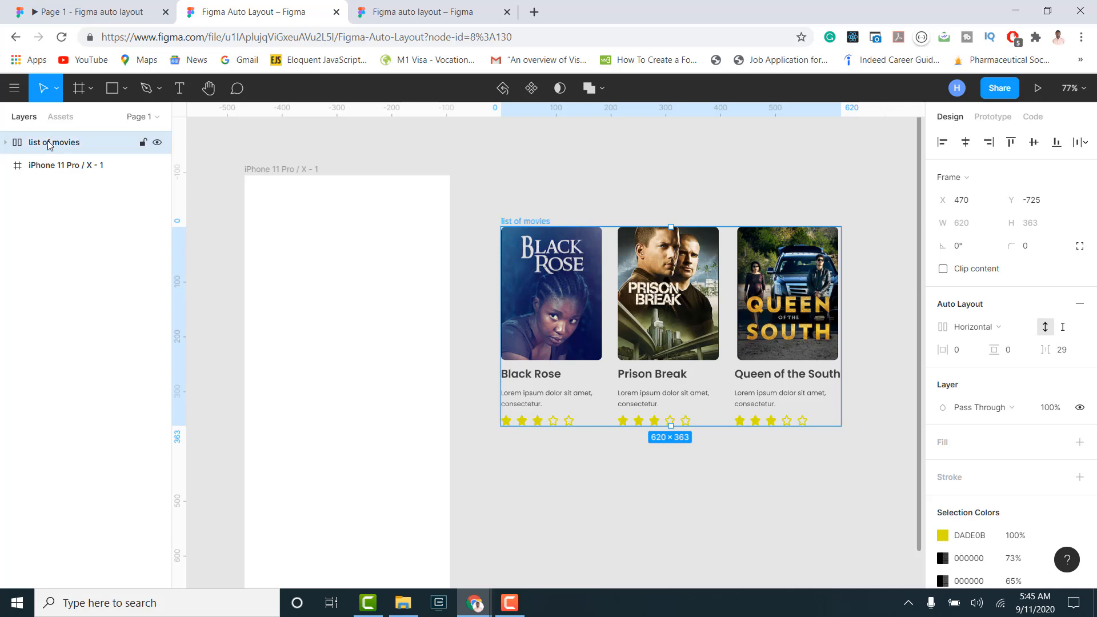
Move the list of movies into the iPhone 11 Pro / X - 1 frame, at X 18, Y 82.
{"action": "left_click_drag", "start_coordinate": [694, 320], "coordinate": [775, 350]}
{"action": "left_click_drag", "start_coordinate": [663, 336], "coordinate": [448, 318]}
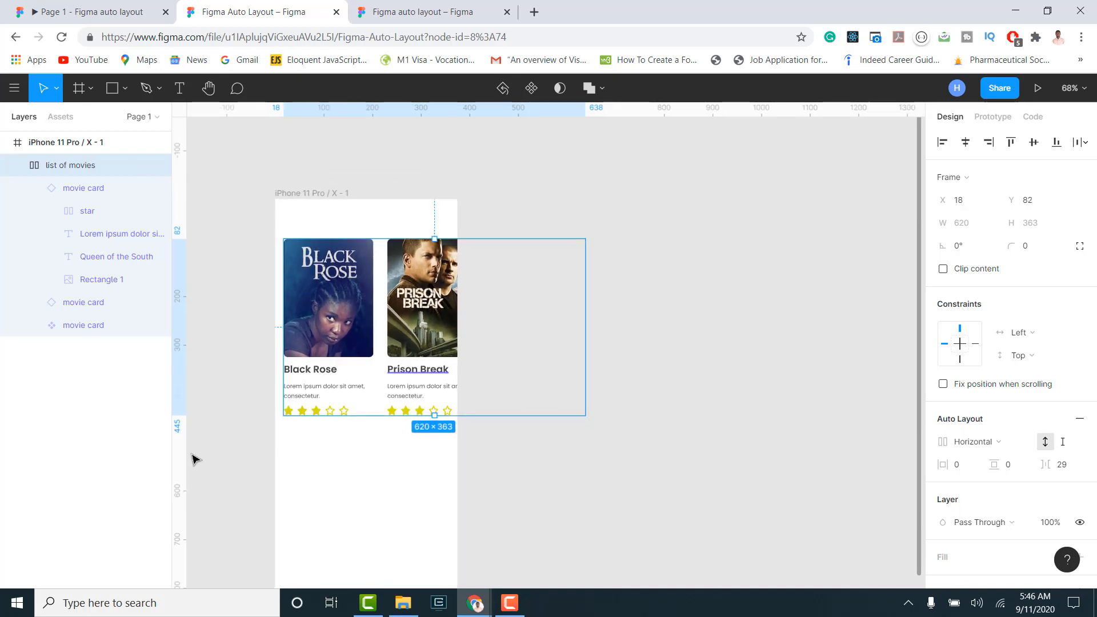
Preview the phone frame with the list of movies as a prototype, and return to the design file.
{"action": "key", "text": "shift+0"}
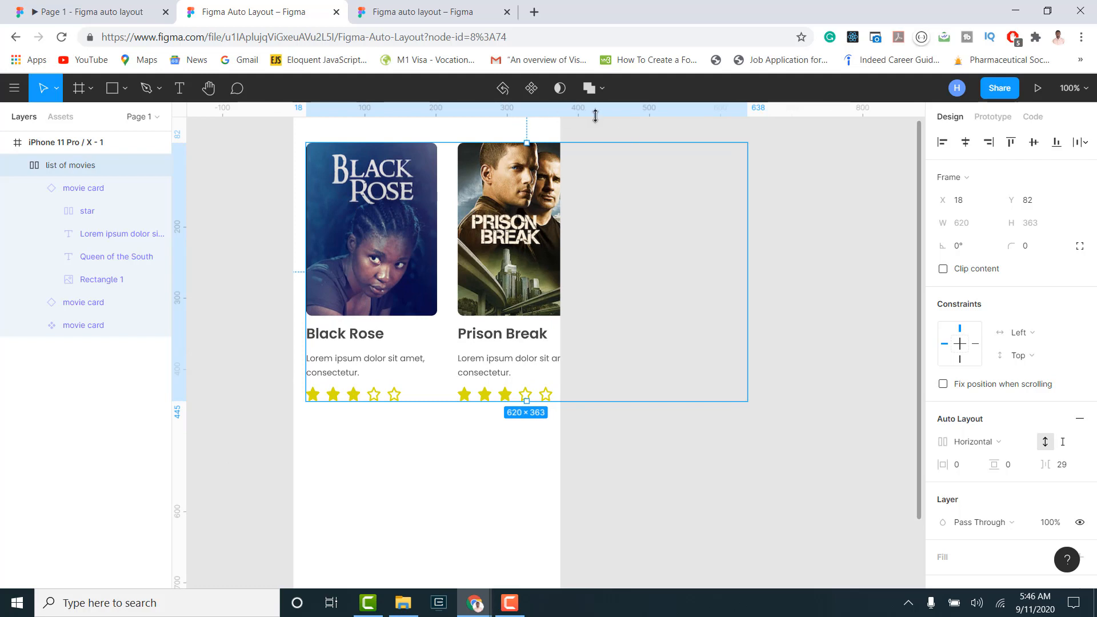
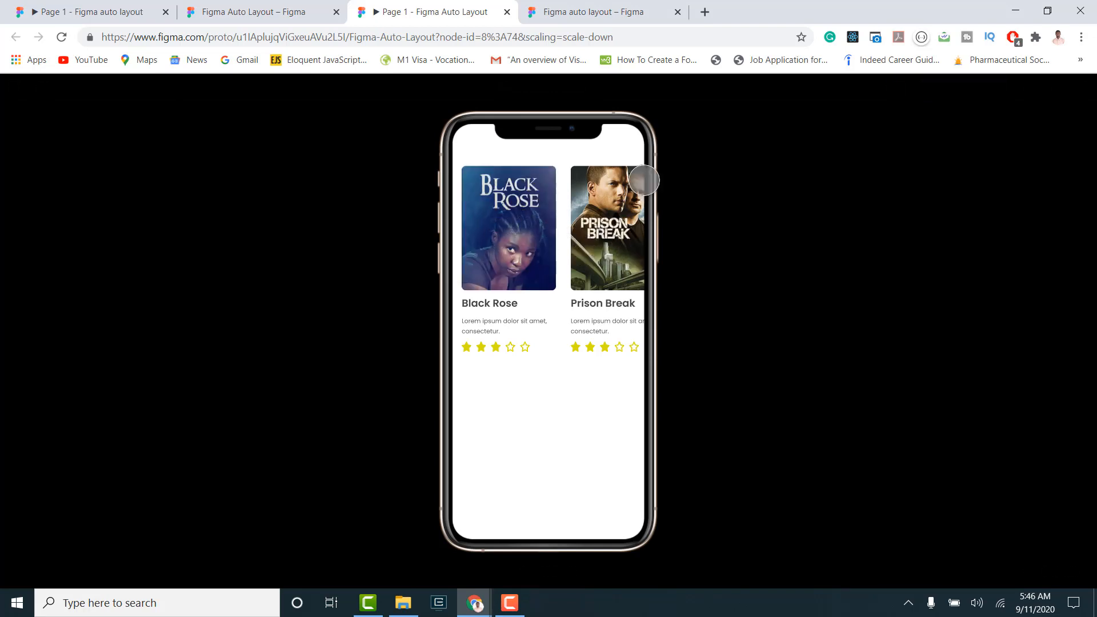
{"action": "left_click", "coordinate": [246, 11]}
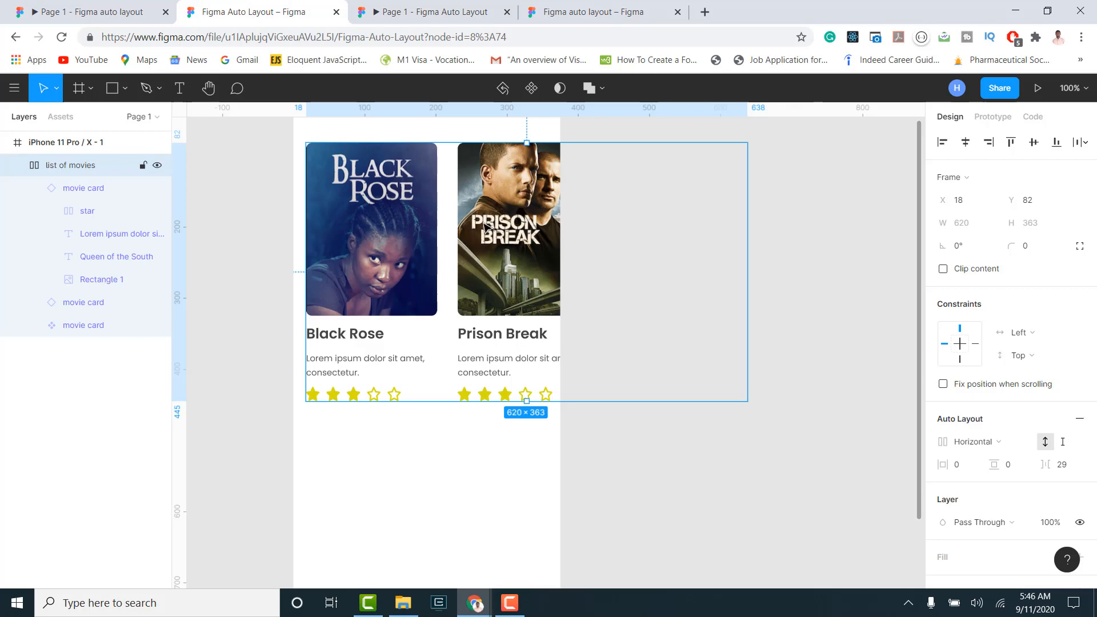
Move the list of movies out of the iPhone frame onto the empty canvas and wrap it in a new frame.
{"action": "mouse_move", "coordinate": [483, 251]}
{"action": "left_mouse_down"}
{"action": "mouse_move", "coordinate": [676, 240]}
{"action": "mouse_move", "coordinate": [715, 249]}
{"action": "mouse_move", "coordinate": [461, 253]}
{"action": "left_mouse_up"}
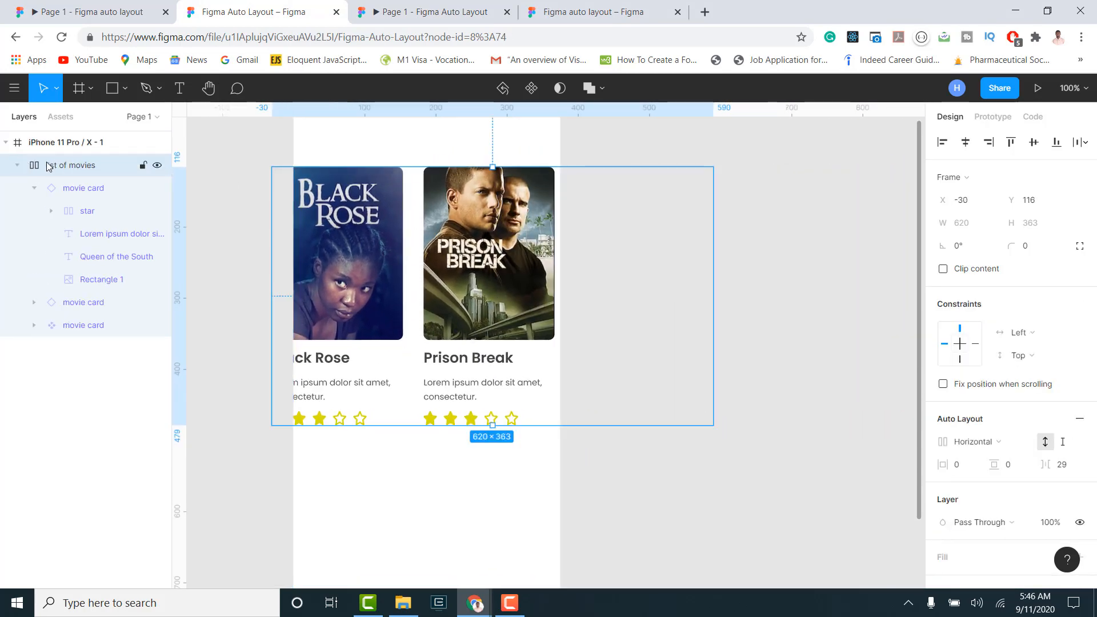
{"action": "left_click", "coordinate": [19, 166]}
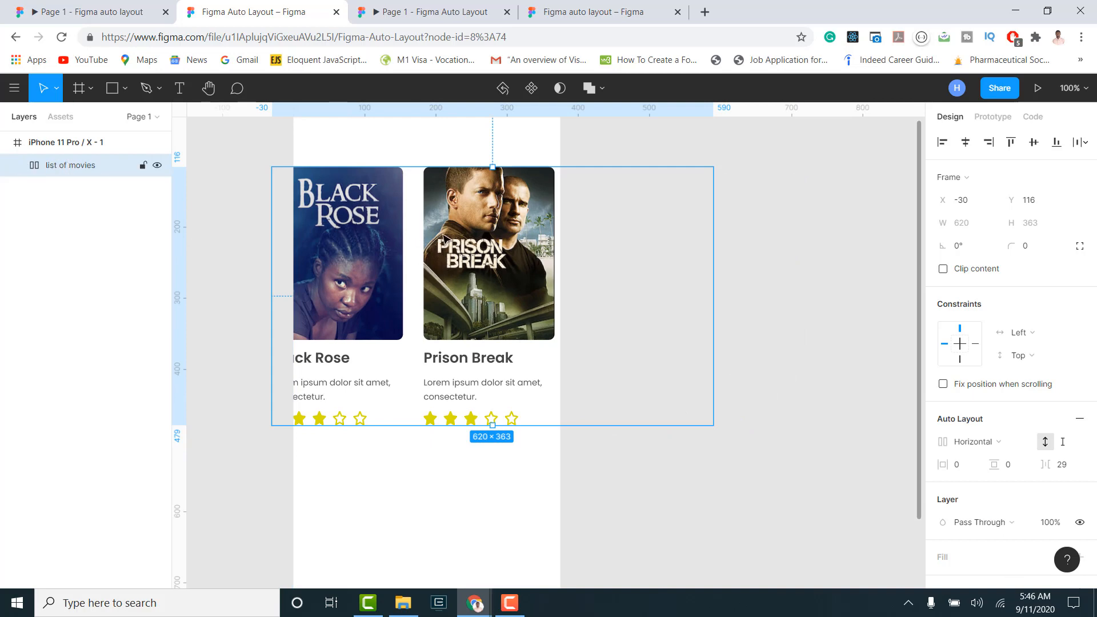
{"action": "left_click_drag", "start_coordinate": [467, 241], "coordinate": [765, 265]}
{"action": "scroll", "coordinate": [441, 260], "scroll_direction": "right", "scroll_amount": 6}
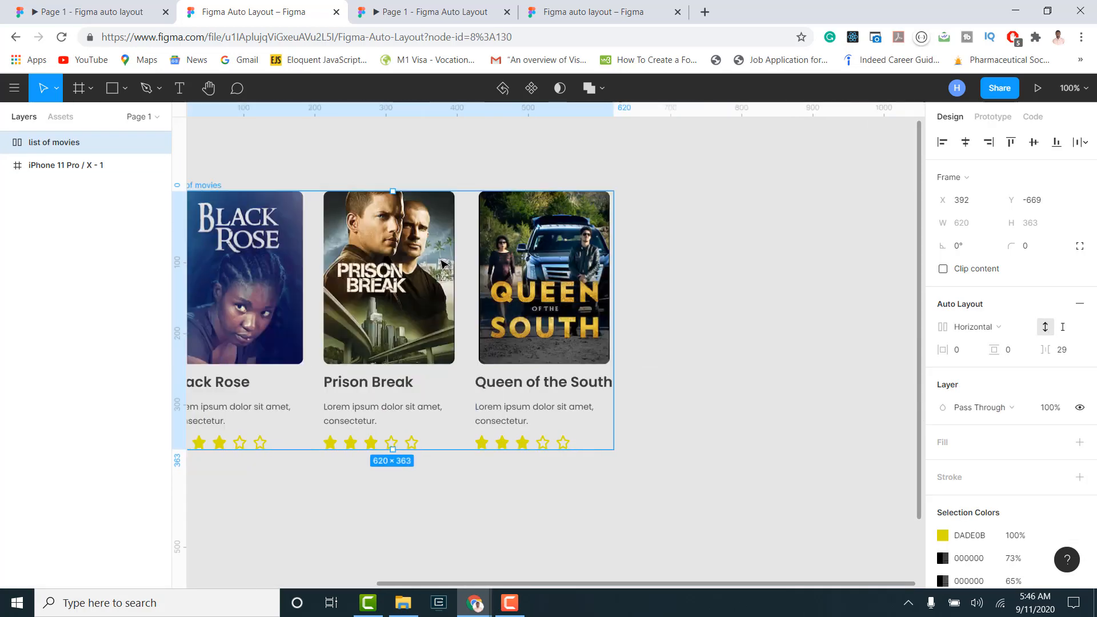
{"action": "scroll", "coordinate": [404, 258], "scroll_direction": "left", "scroll_amount": 2}
{"action": "right_click", "coordinate": [455, 257]}
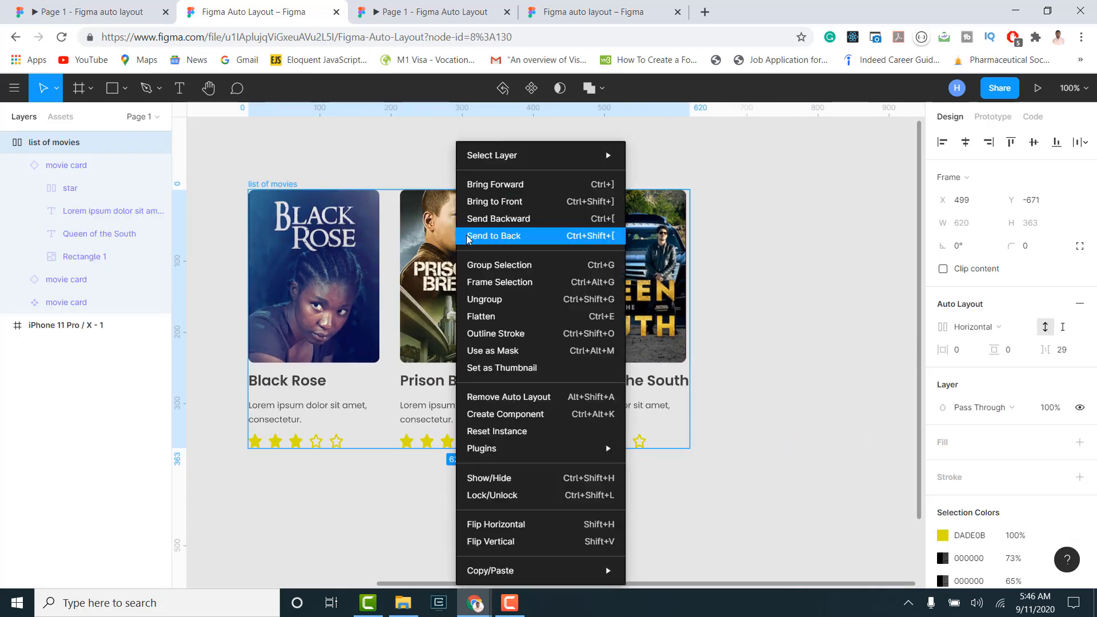
{"action": "left_click", "coordinate": [480, 287]}
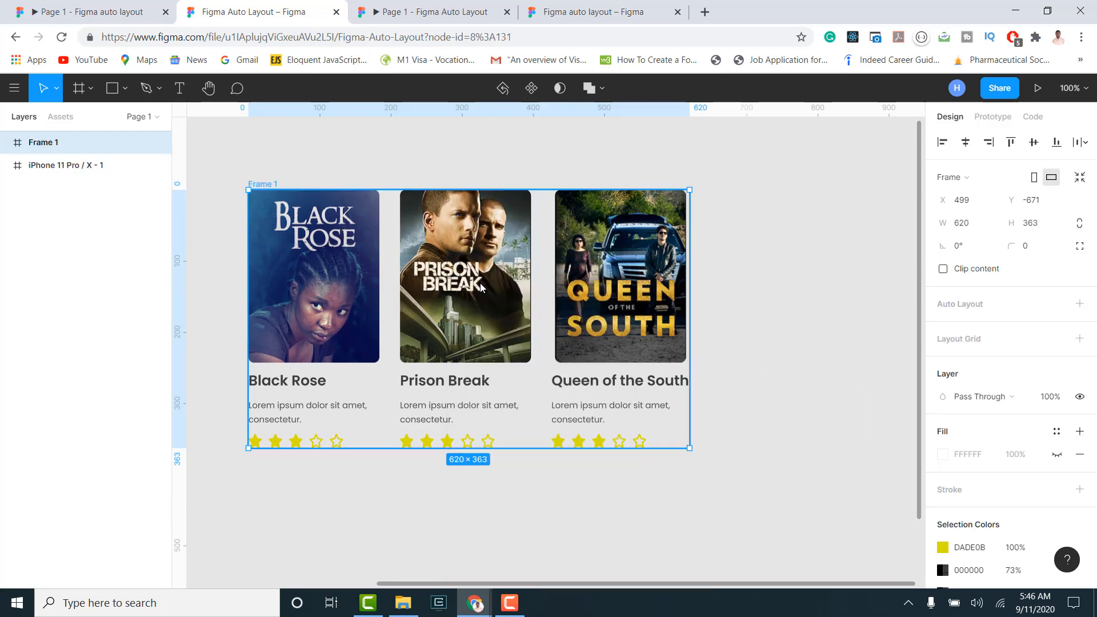
Rename the new frame around the movie list as "lost of movies frame".
{"action": "left_click", "coordinate": [7, 143]}
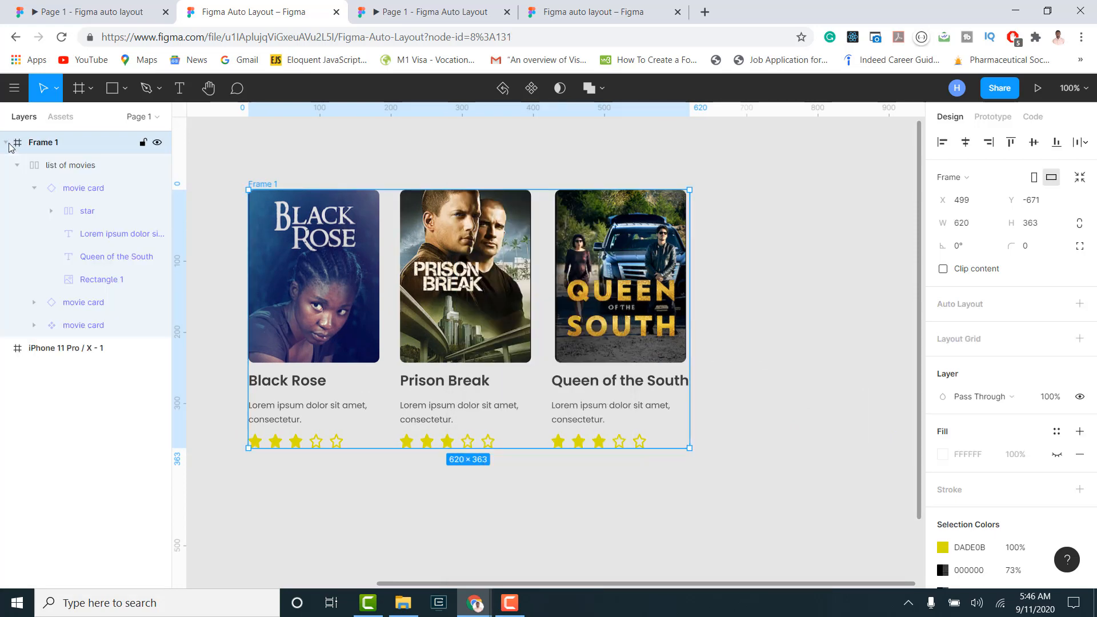
{"action": "left_click", "coordinate": [70, 172]}
{"action": "double_click", "coordinate": [45, 143]}
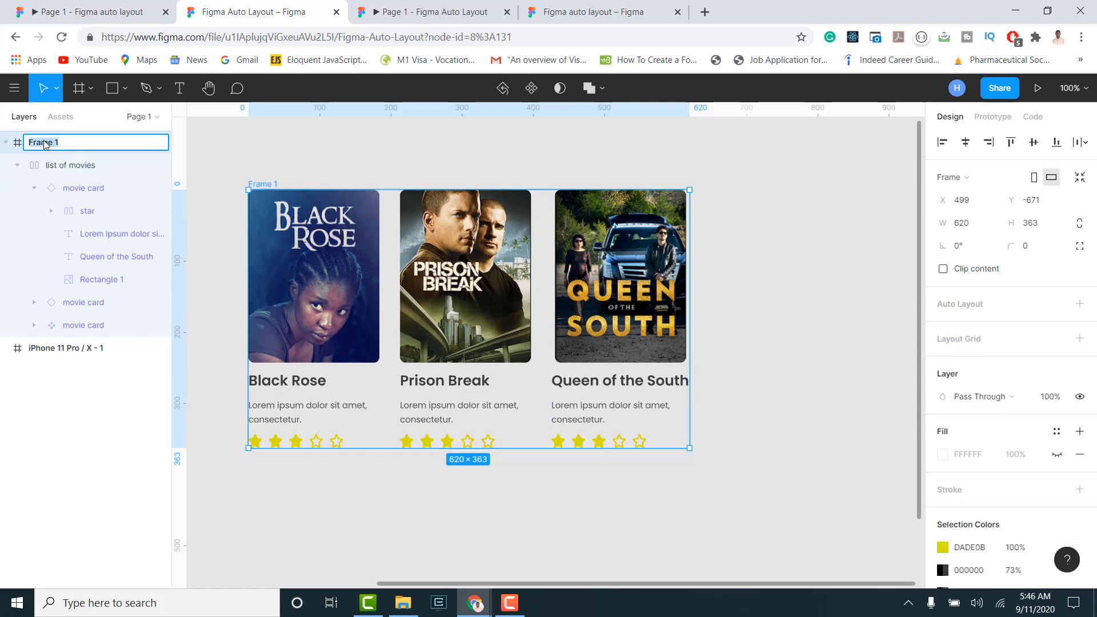
{"action": "type", "text": "los"}
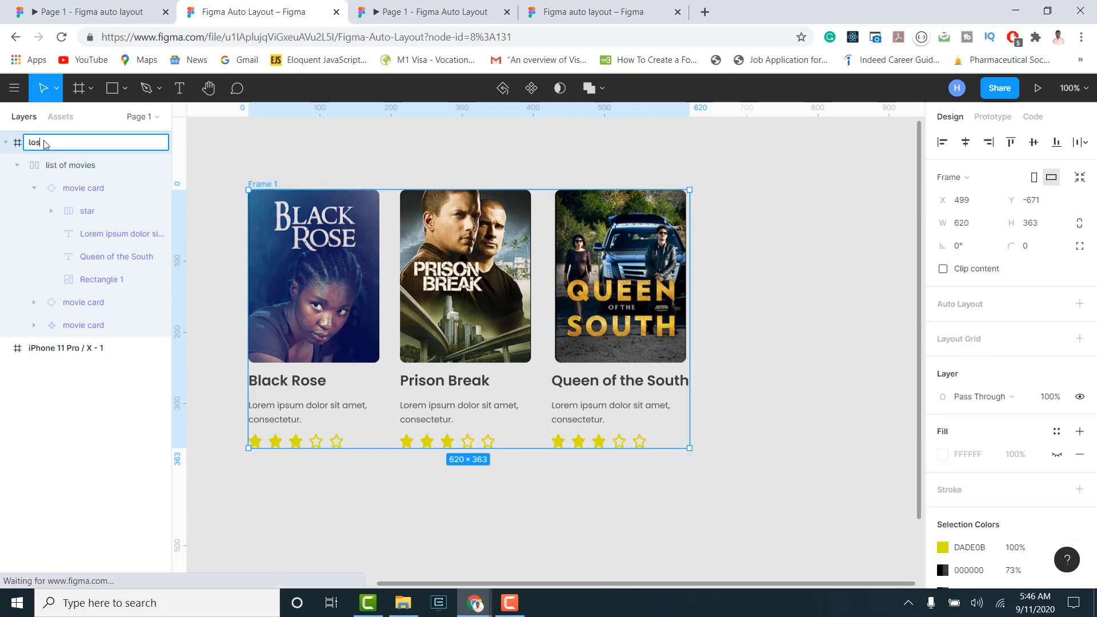
{"action": "type", "text": "t of mov"}
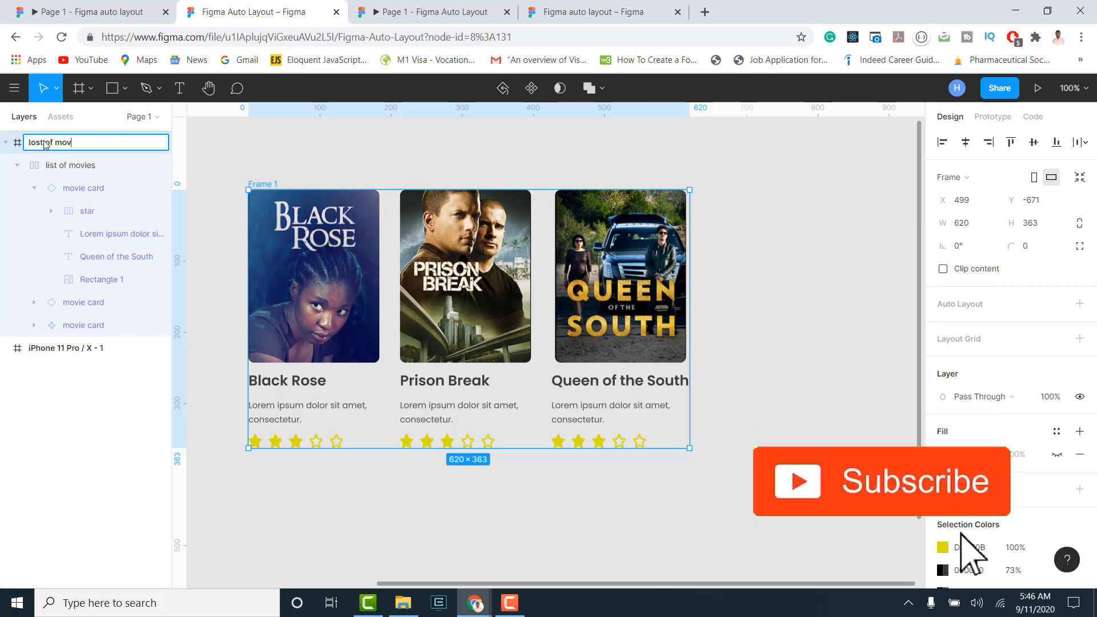
{"action": "type", "text": "ies frame"}
{"action": "key", "text": "Return"}
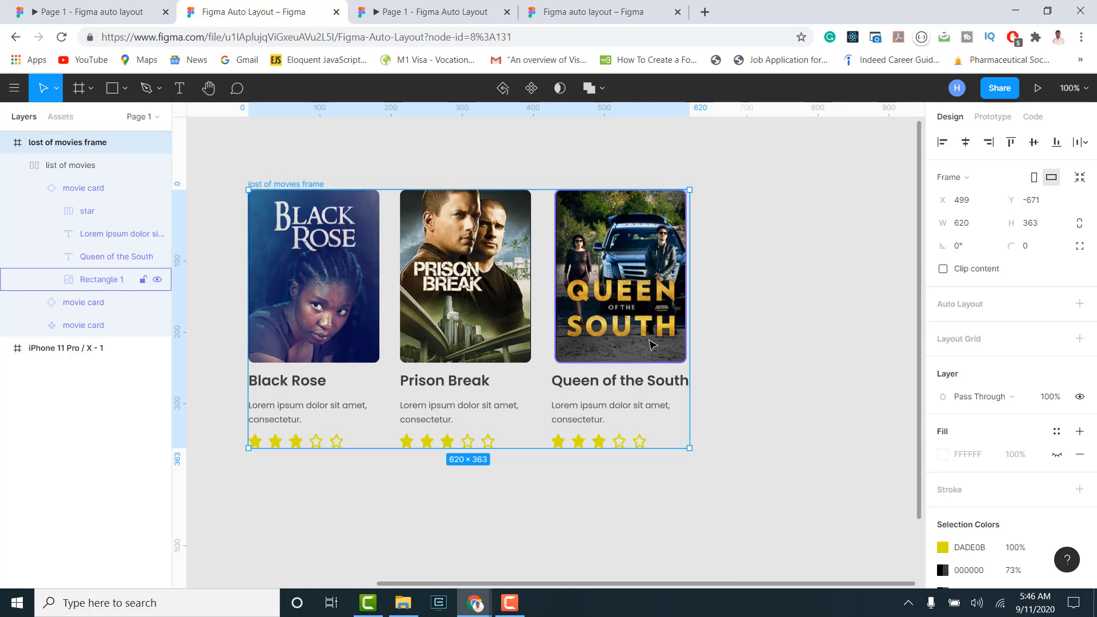
Enable content clipping on the lost of movies frame and move it into the iPhone frame at about X 21, Y 72.
{"action": "scroll", "coordinate": [648, 338], "scroll_direction": "down", "scroll_amount": 3}
{"action": "scroll", "coordinate": [549, 312], "scroll_direction": "left", "scroll_amount": 2}
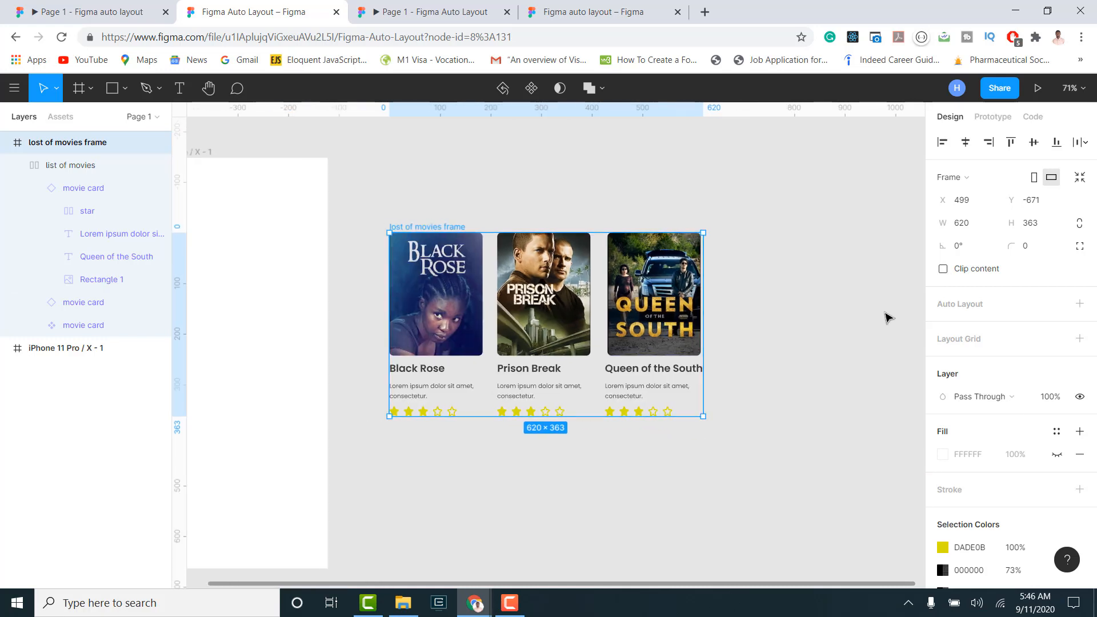
{"action": "left_click", "coordinate": [943, 269]}
{"action": "scroll", "coordinate": [503, 343], "scroll_direction": "left", "scroll_amount": 5}
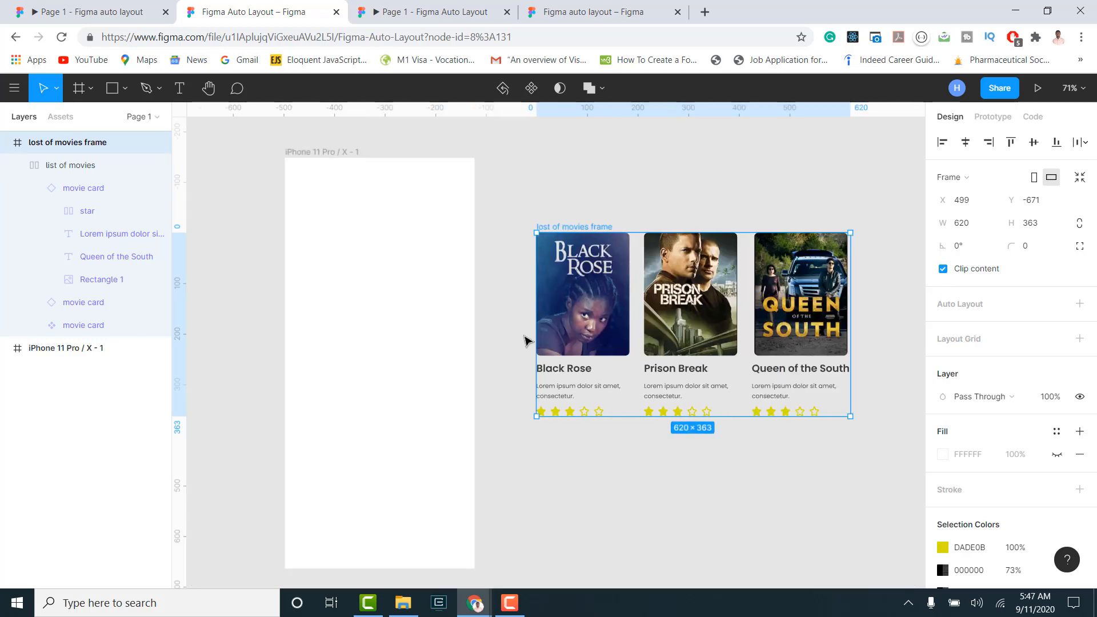
{"action": "left_click_drag", "start_coordinate": [682, 337], "coordinate": [444, 288]}
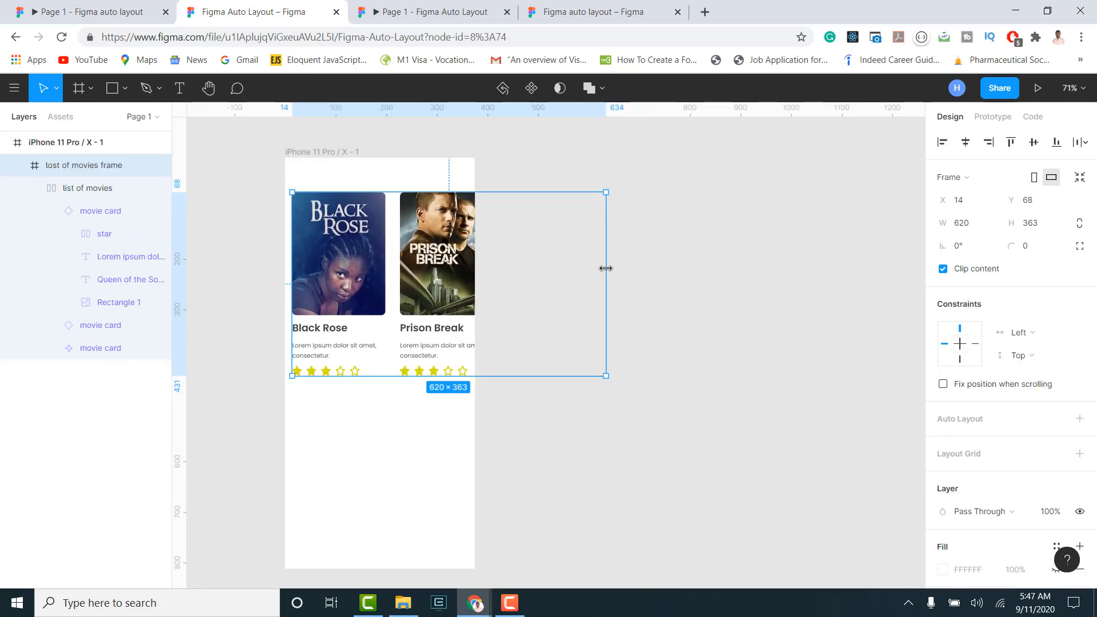
{"action": "left_click_drag", "start_coordinate": [420, 257], "coordinate": [425, 259]}
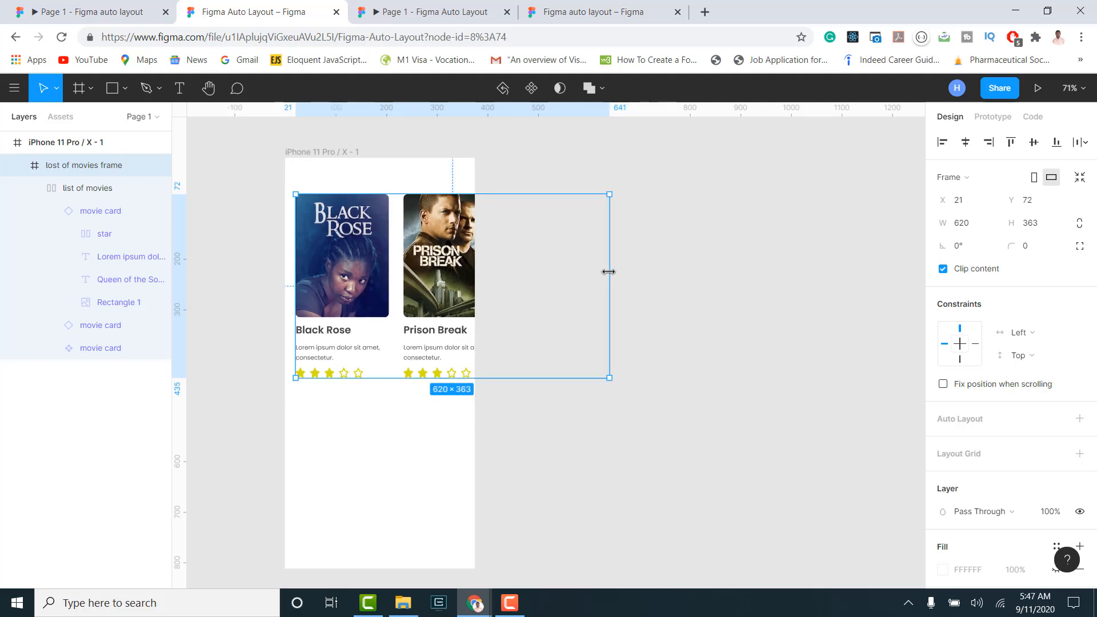
Narrow the lost of movies frame to a width of 354 so it ends at the iPhone frame's right edge.
{"action": "left_click", "coordinate": [89, 144]}
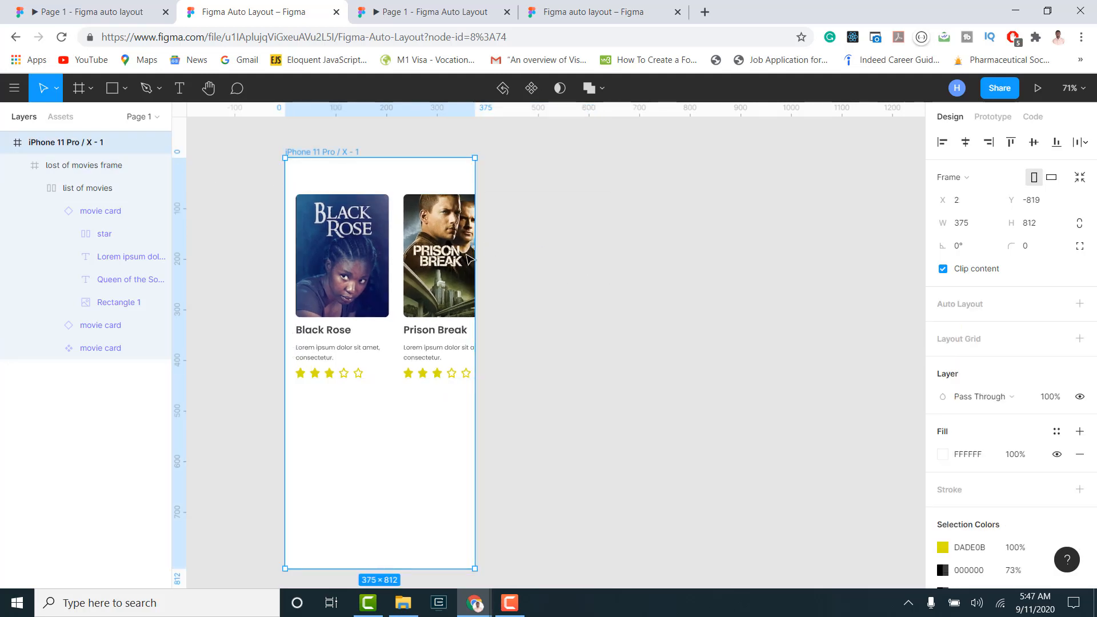
{"action": "left_click", "coordinate": [421, 245]}
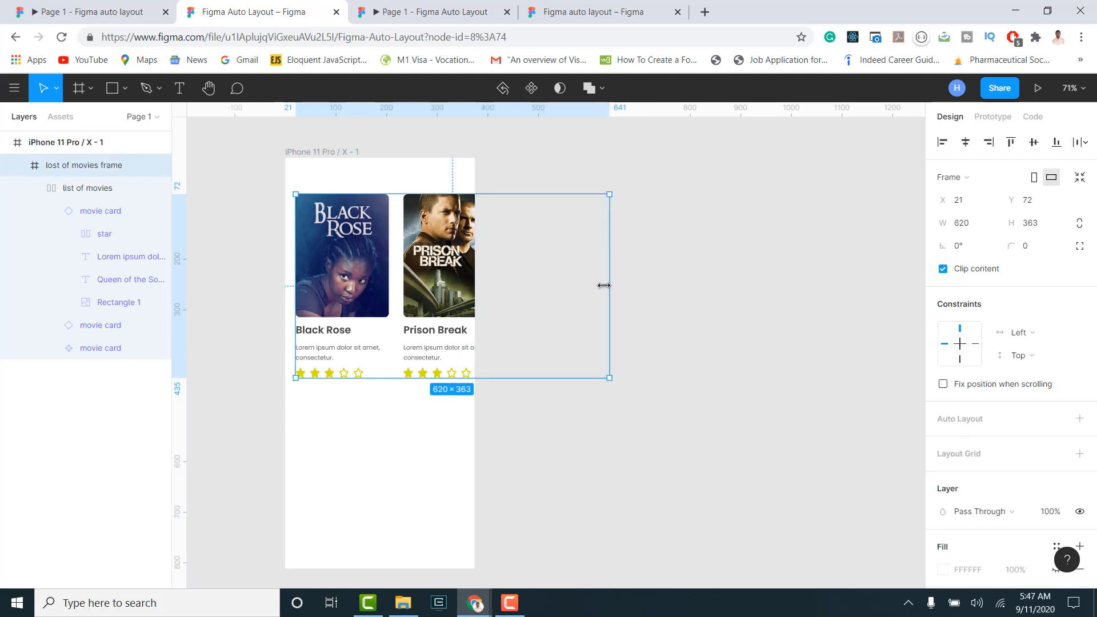
{"action": "left_click_drag", "start_coordinate": [604, 285], "coordinate": [476, 292]}
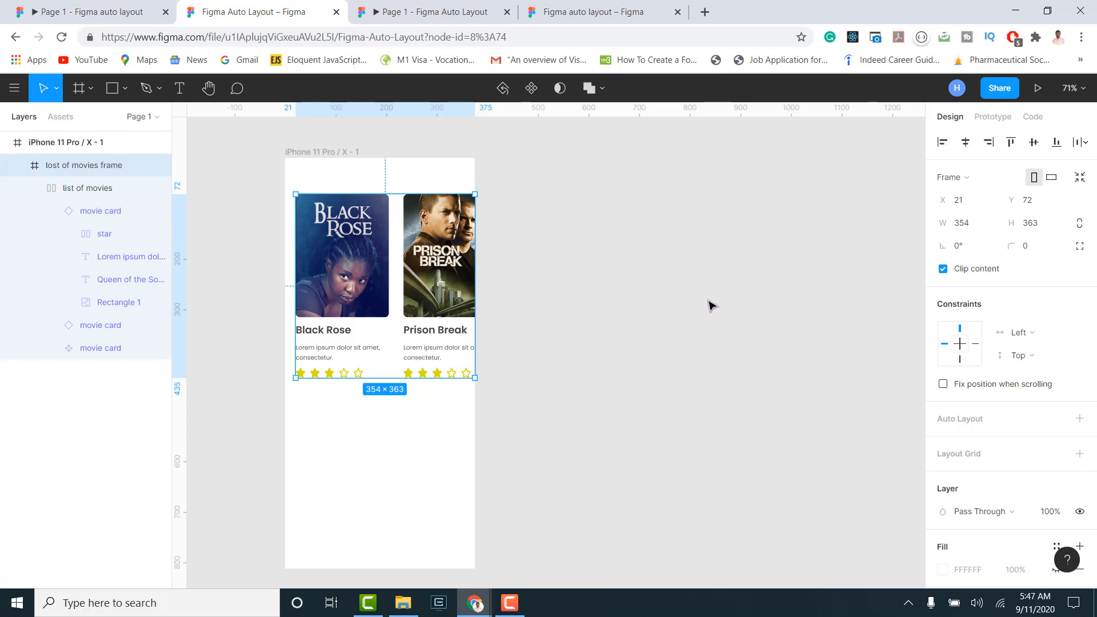
Set the movies frame's overflow behavior to Horizontal Scrolling and test the scrolling in the prototype preview.
{"action": "left_click", "coordinate": [993, 117]}
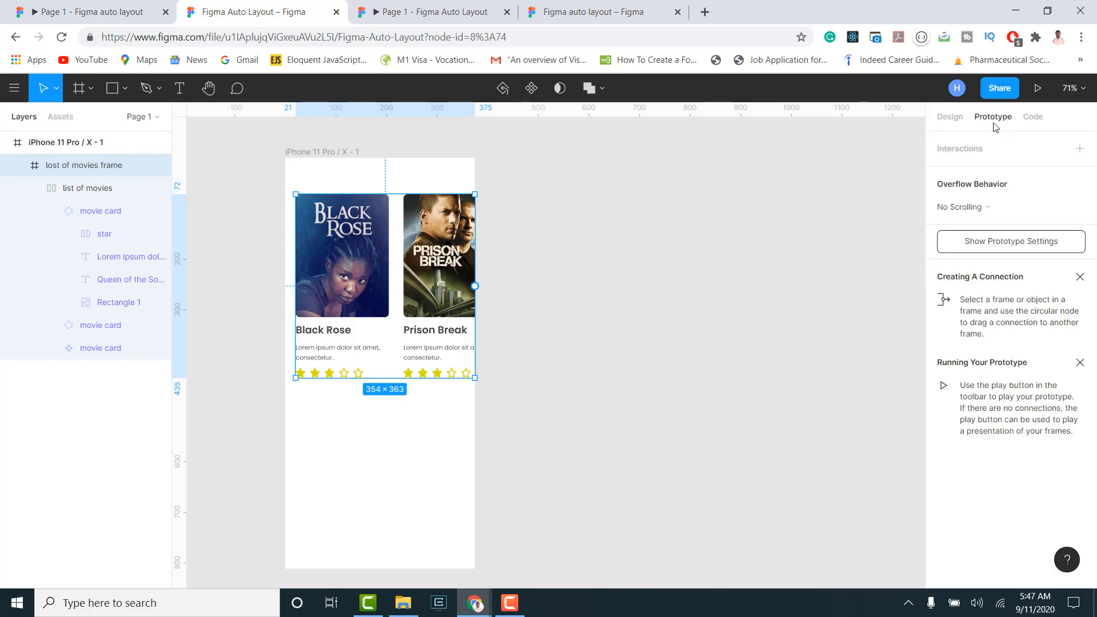
{"action": "left_click", "coordinate": [978, 211]}
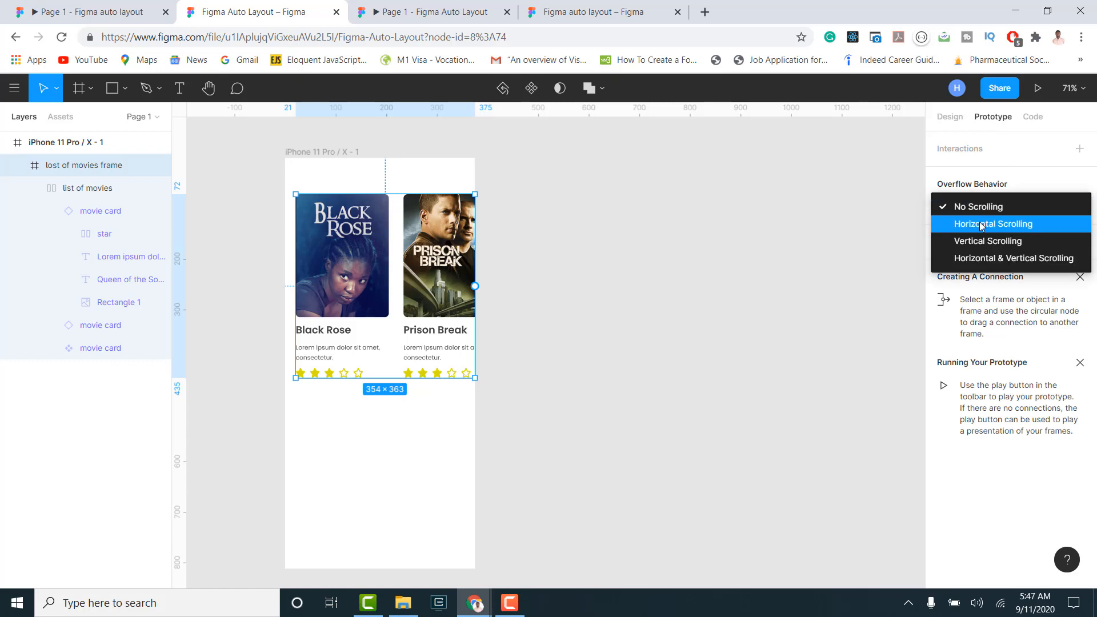
{"action": "left_click", "coordinate": [982, 225]}
{"action": "left_click", "coordinate": [474, 2]}
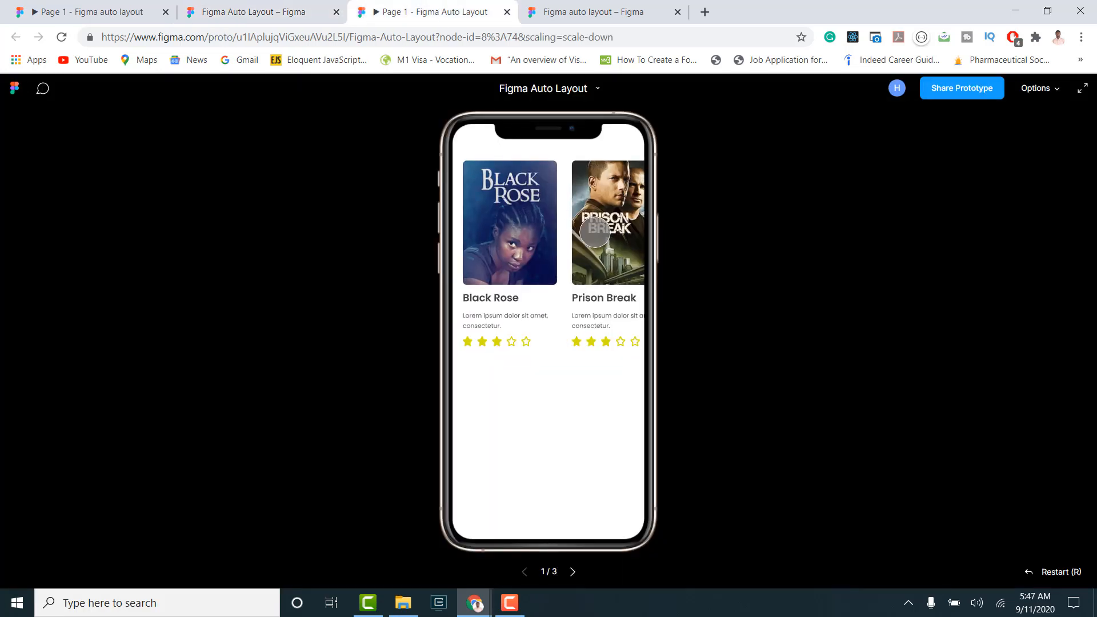
{"action": "left_click_drag", "start_coordinate": [609, 227], "coordinate": [628, 243]}
{"action": "left_click", "coordinate": [275, 4]}
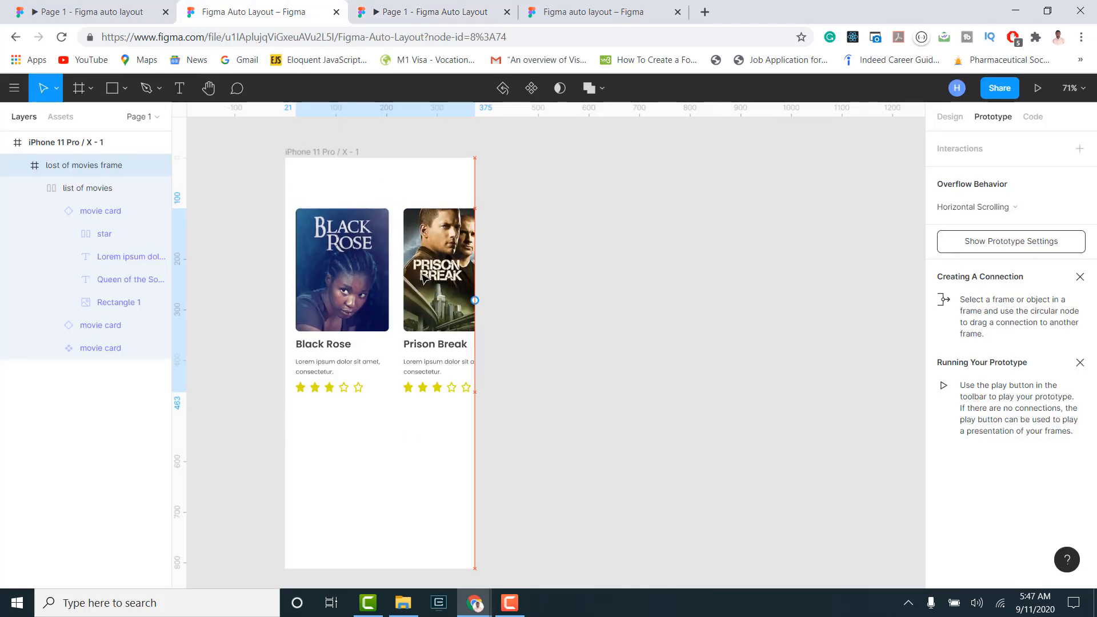
Reposition the movies frame to about X 29, Y 103 and add a "Movies" text heading above it, aligned with its left edge.
{"action": "left_click_drag", "start_coordinate": [419, 273], "coordinate": [424, 276]}
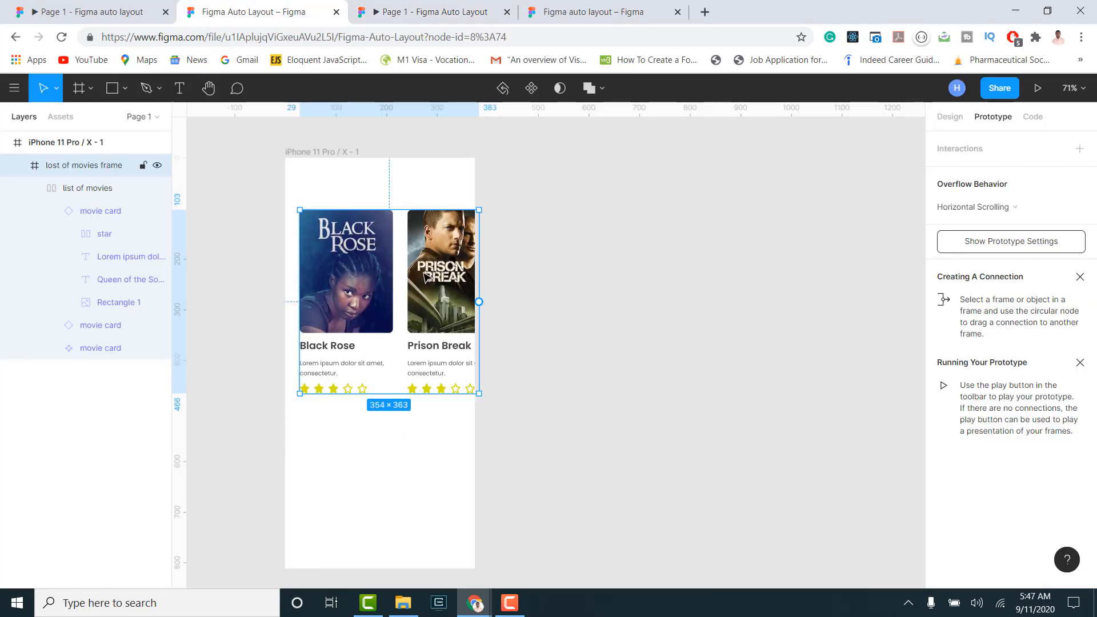
{"action": "left_click", "coordinate": [180, 90]}
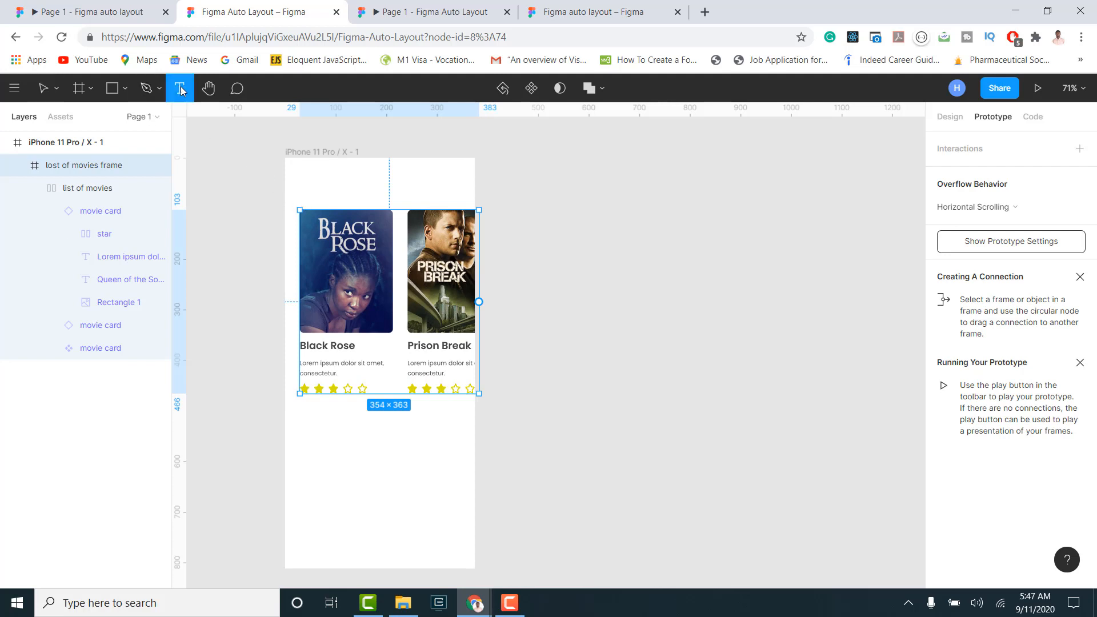
{"action": "left_click", "coordinate": [299, 176]}
{"action": "type", "text": "M"}
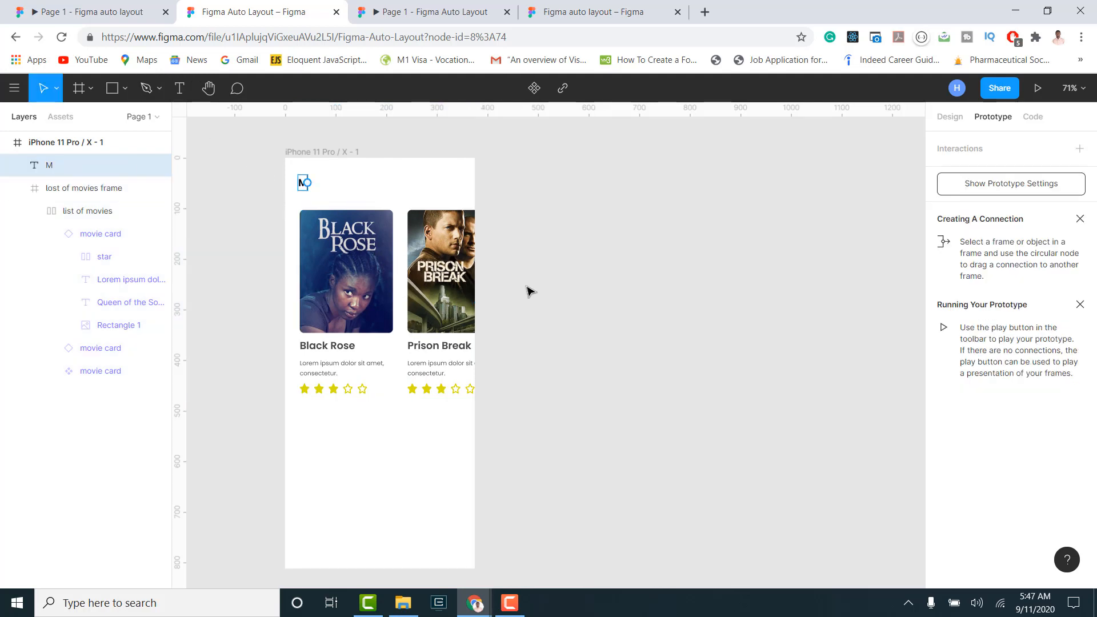
{"action": "type", "text": "ovies"}
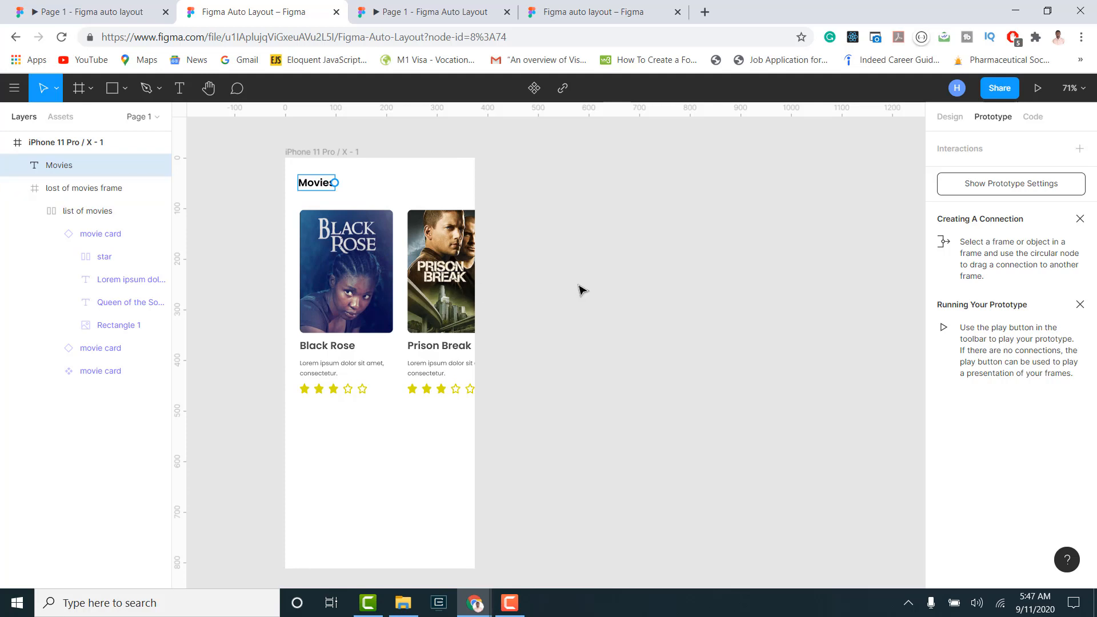
{"action": "left_click_drag", "start_coordinate": [314, 187], "coordinate": [315, 186]}
Set the Movies heading's font size to 24 and change its fill from black to a dark grey.
{"action": "left_click", "coordinate": [949, 117]}
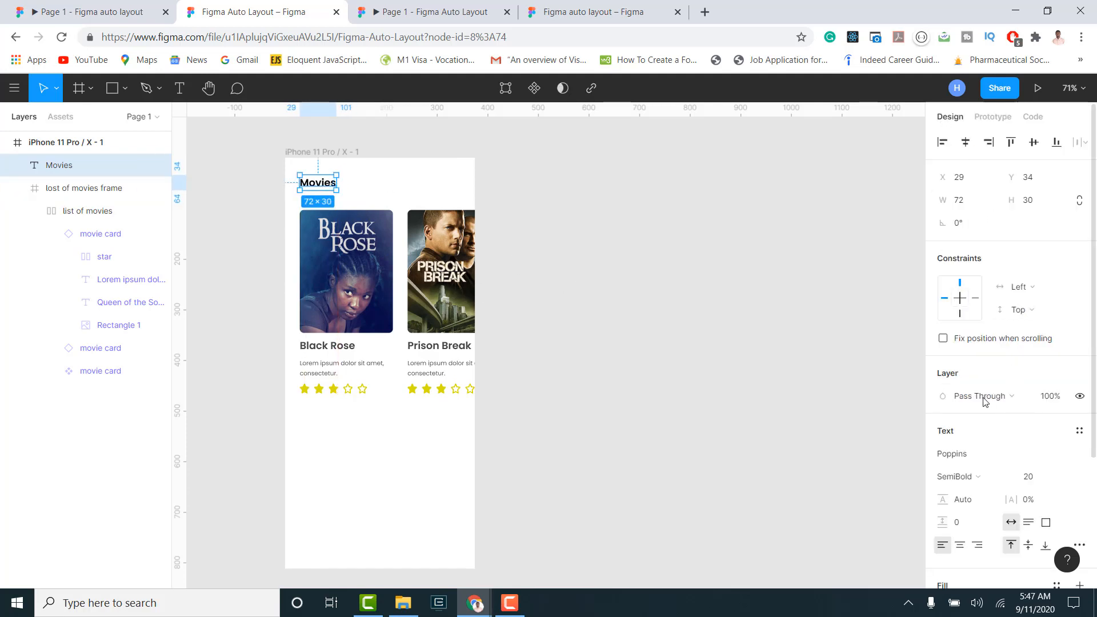
{"action": "scroll", "coordinate": [985, 401], "scroll_direction": "down", "scroll_amount": 3}
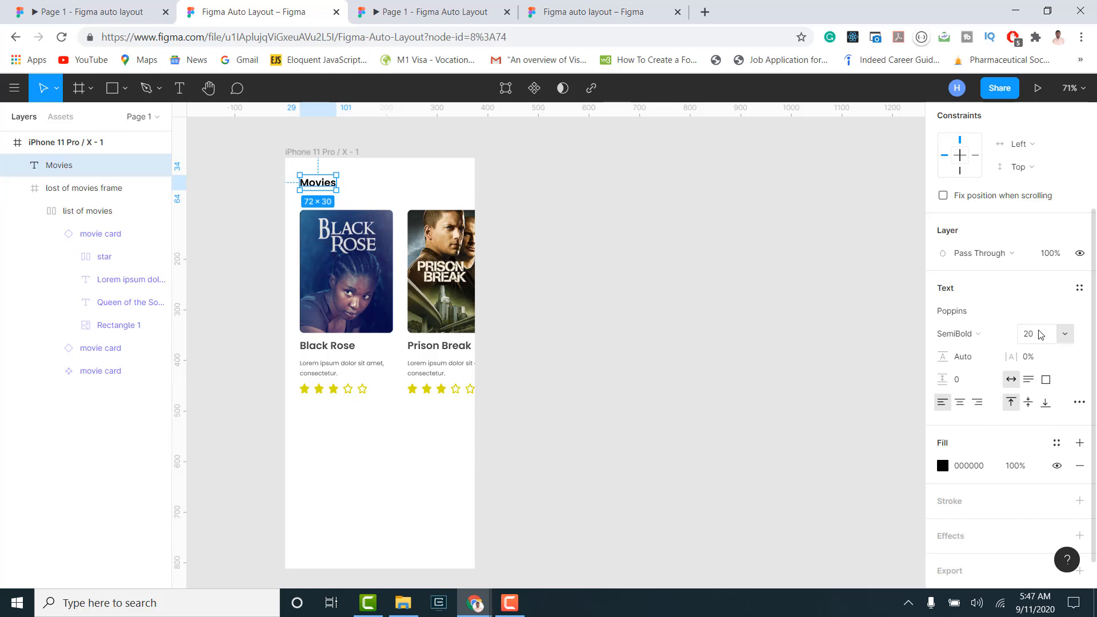
{"action": "left_click", "coordinate": [1066, 335]}
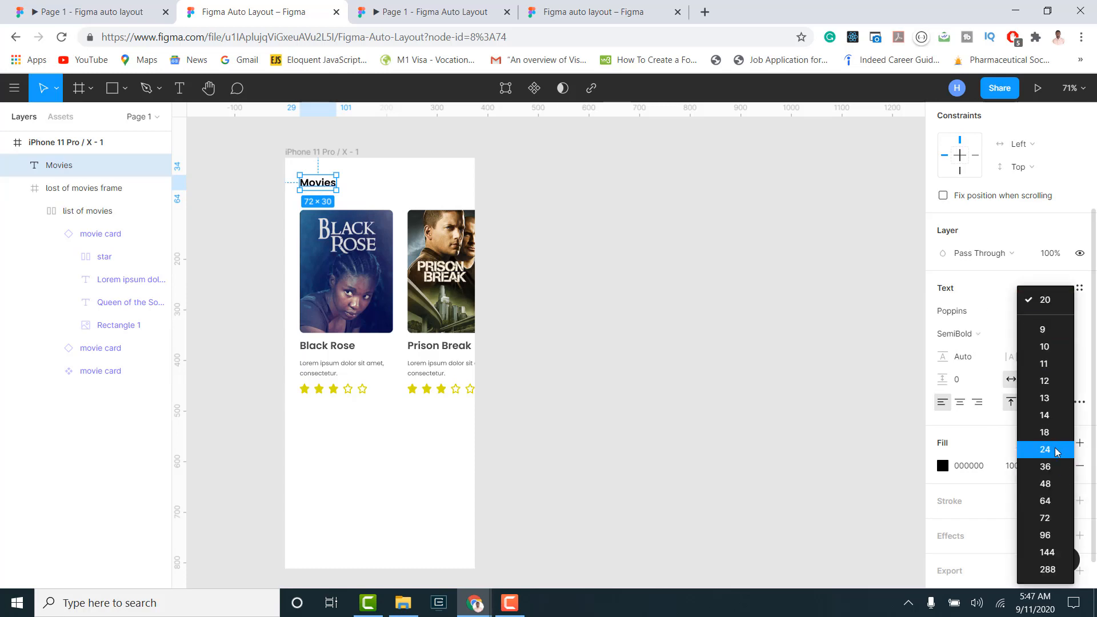
{"action": "left_click", "coordinate": [1021, 447]}
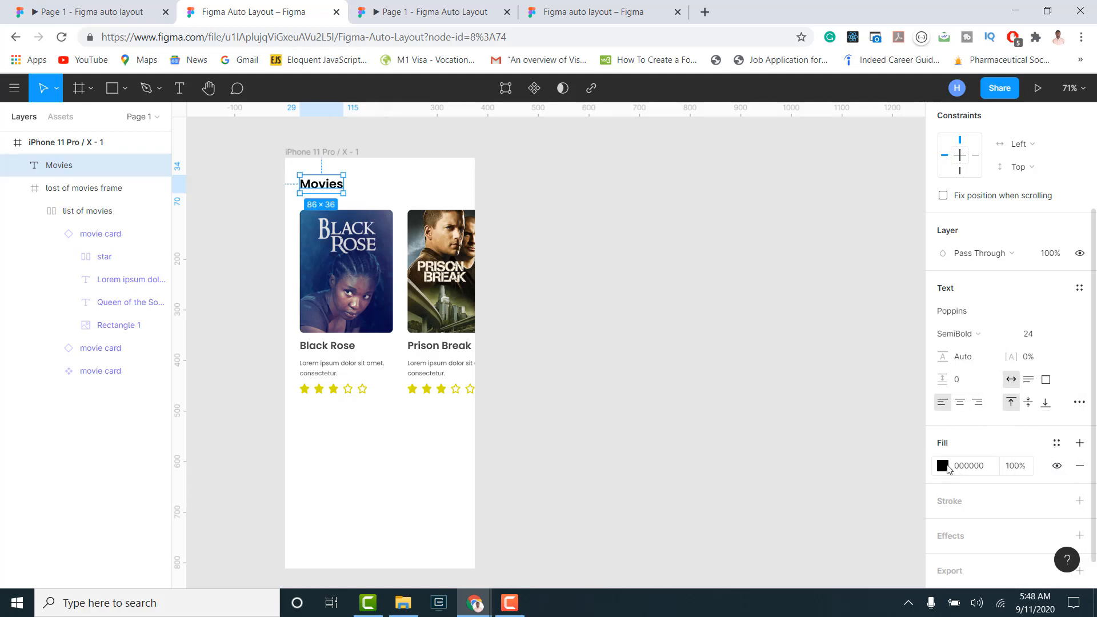
{"action": "left_click", "coordinate": [965, 468]}
{"action": "left_click_drag", "start_coordinate": [910, 444], "coordinate": [872, 442]}
{"action": "left_click", "coordinate": [573, 369]}
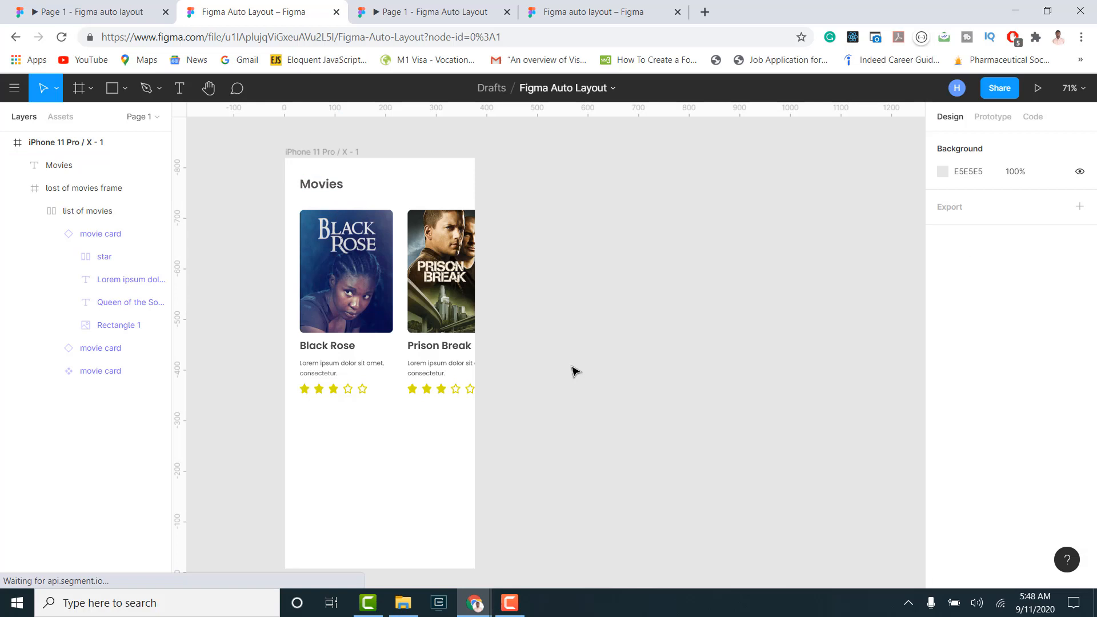
Open the Feather Icons plugin, search it for "sear" and insert the search icon.
{"action": "left_click", "coordinate": [317, 186]}
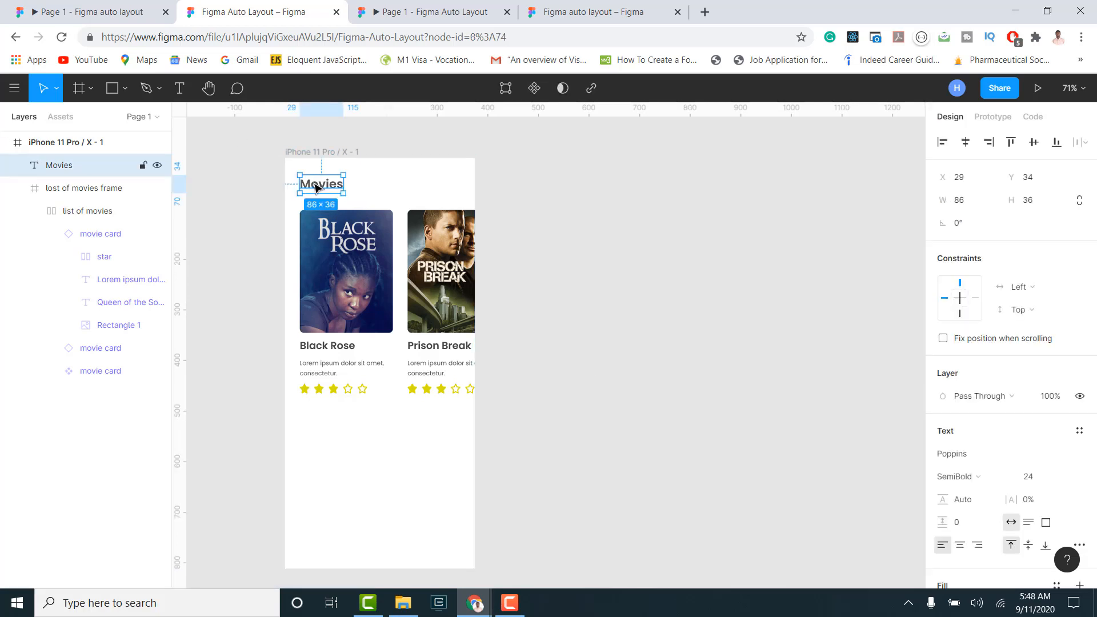
{"action": "right_click", "coordinate": [367, 480]}
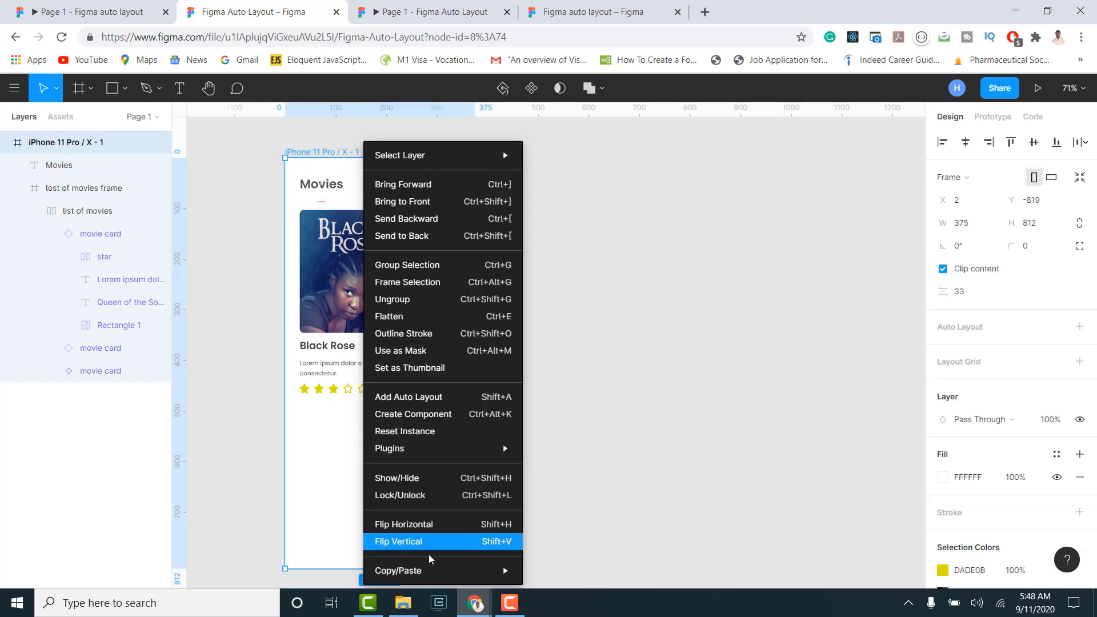
{"action": "mouse_move", "coordinate": [462, 573]}
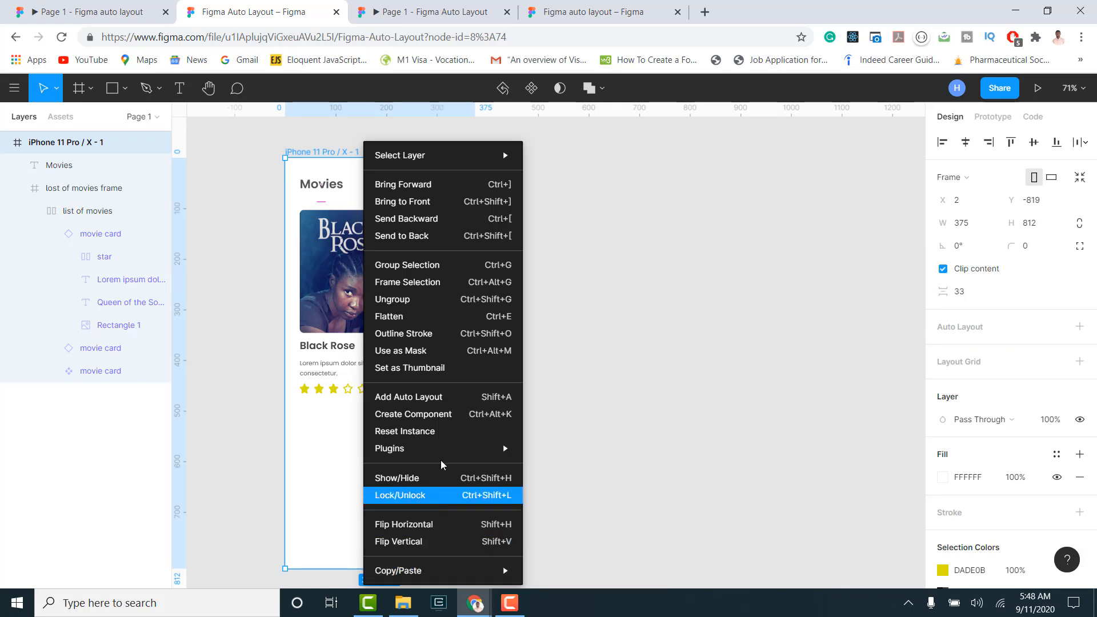
{"action": "mouse_move", "coordinate": [448, 449]}
{"action": "left_click", "coordinate": [570, 282]}
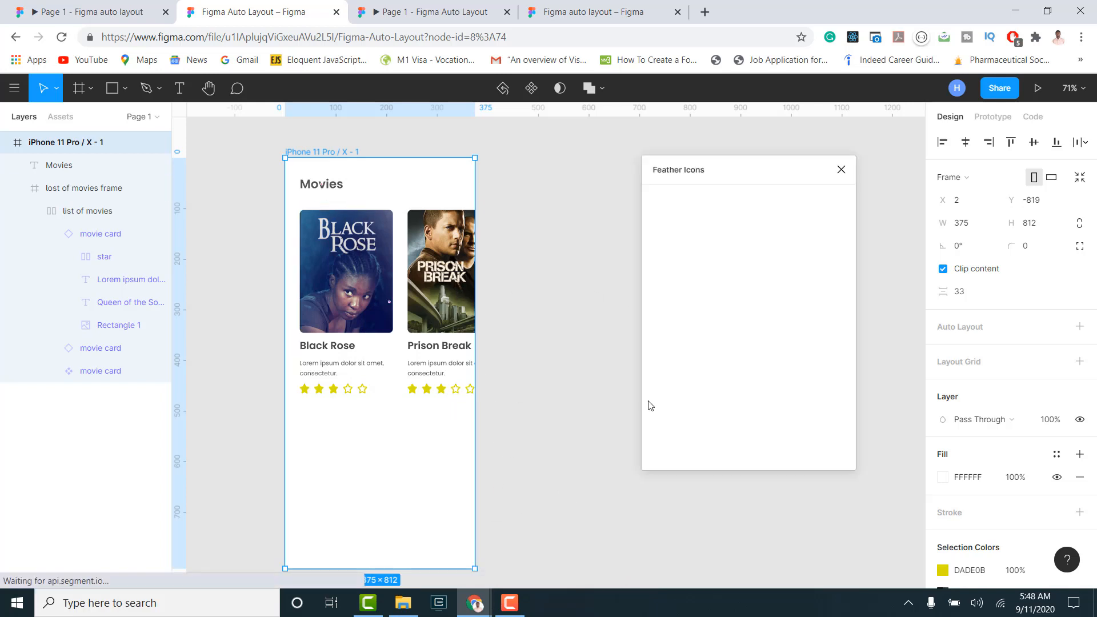
{"action": "left_click", "coordinate": [689, 200]}
{"action": "type", "text": "sear"}
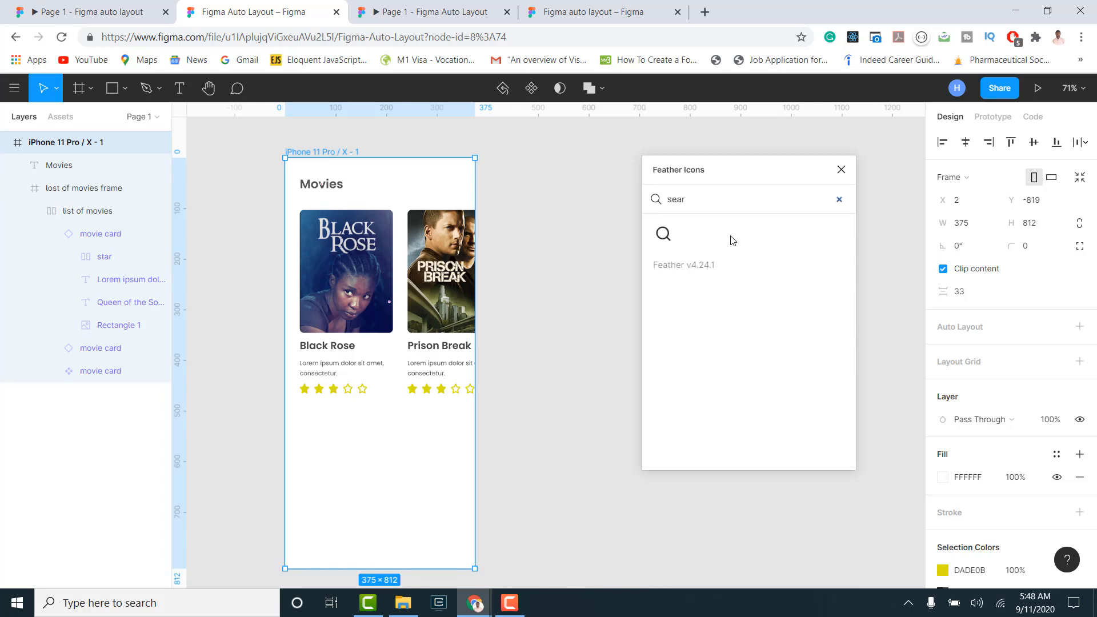
{"action": "left_click", "coordinate": [663, 233]}
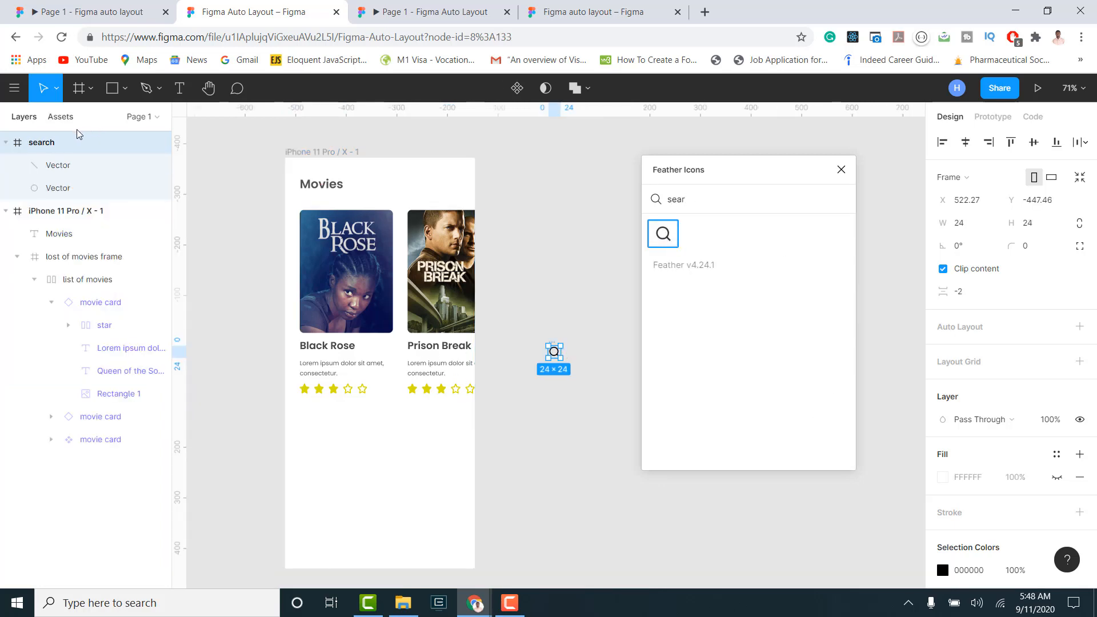
{"action": "left_click", "coordinate": [61, 117]}
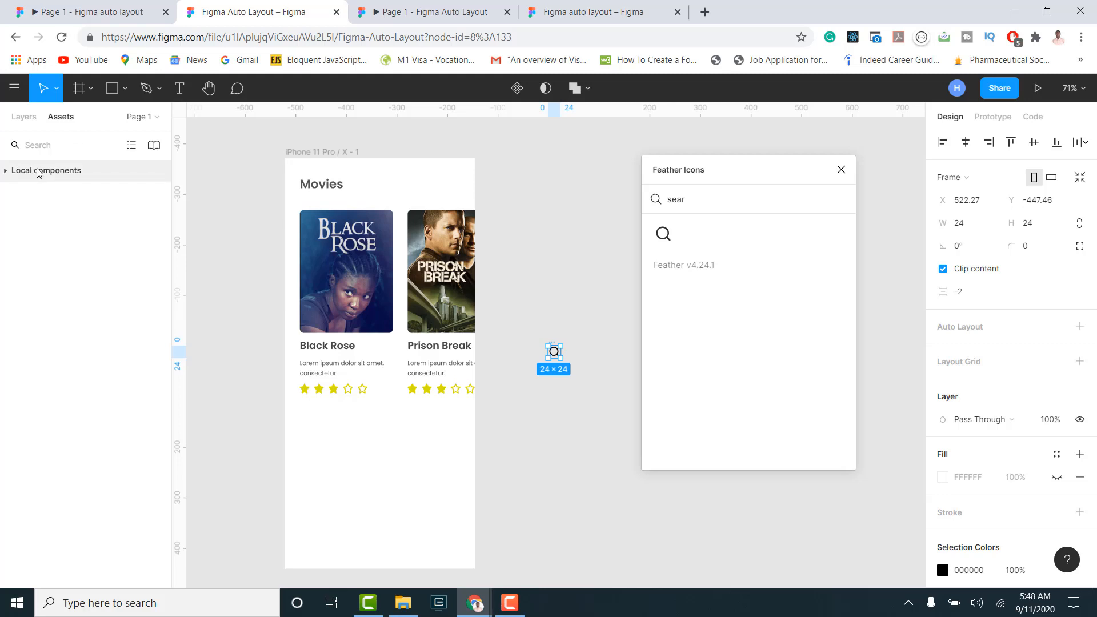
{"action": "key", "text": "Escape"}
{"action": "left_click", "coordinate": [5, 170]}
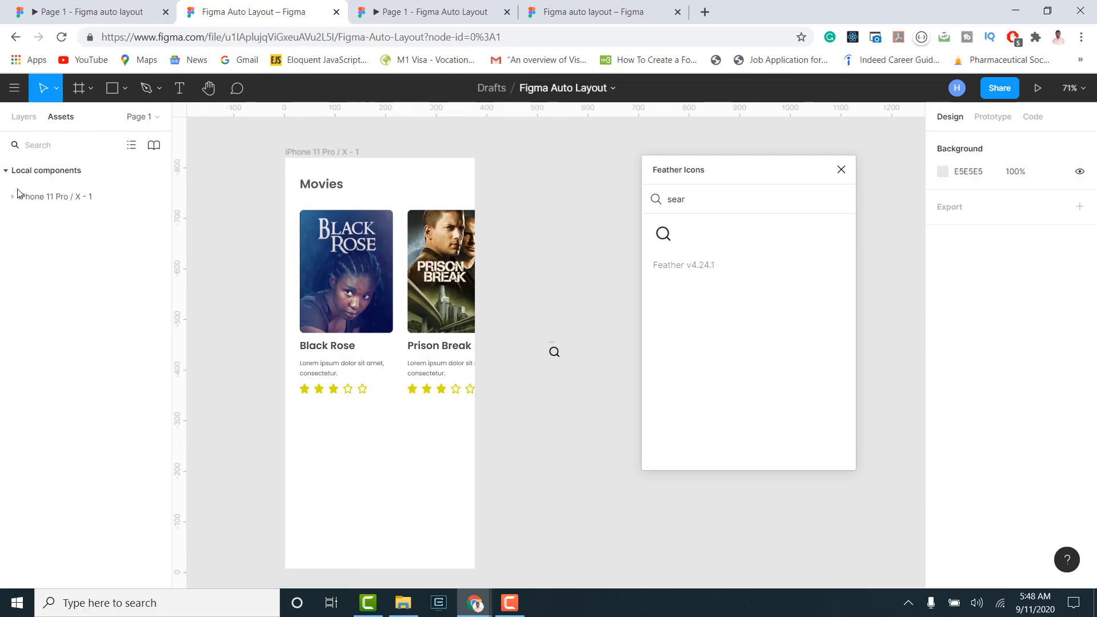
{"action": "left_click", "coordinate": [16, 195]}
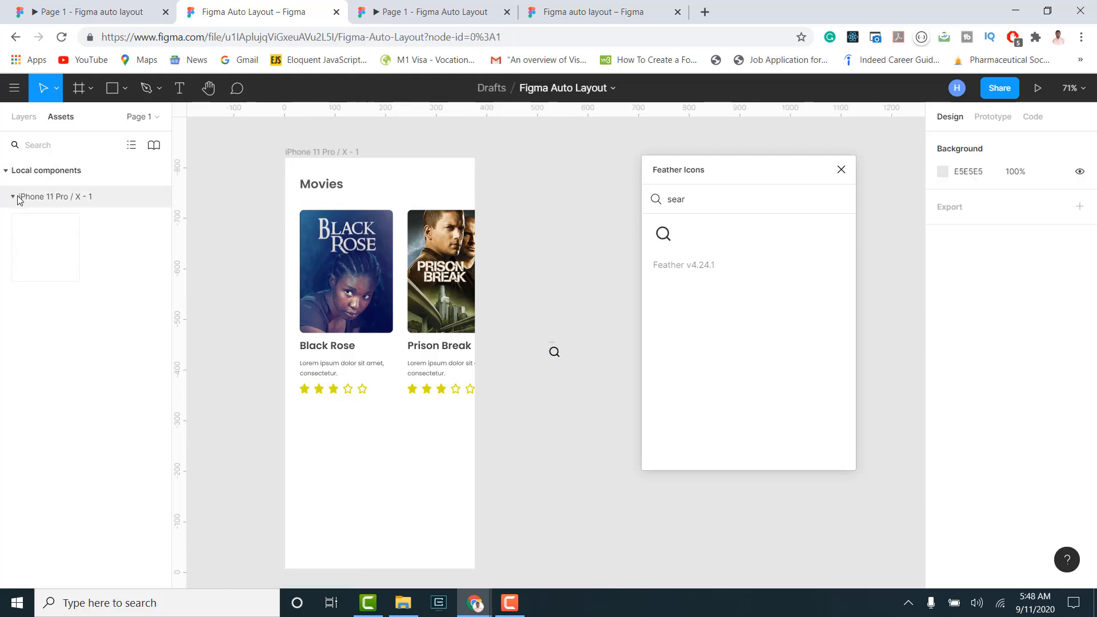
{"action": "left_click", "coordinate": [25, 118]}
Nest the search layer inside the iPhone frame and place the icon level with the Movies heading, at about X 327.
{"action": "left_click", "coordinate": [52, 142]}
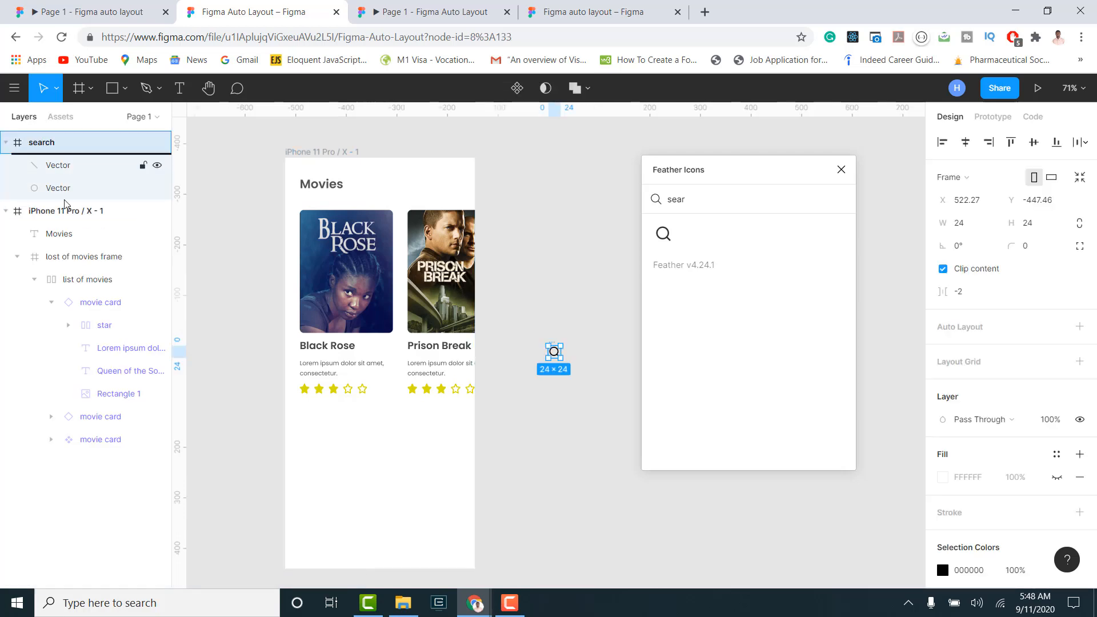
{"action": "left_click_drag", "start_coordinate": [64, 204], "coordinate": [73, 229]}
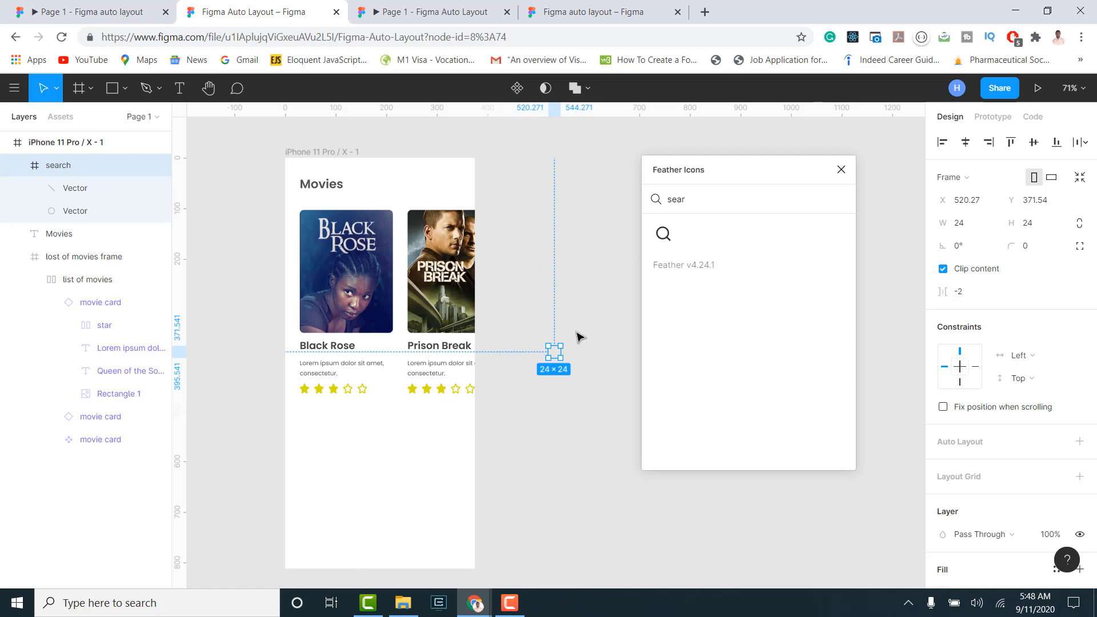
{"action": "left_click_drag", "start_coordinate": [553, 360], "coordinate": [455, 188]}
Align the vertical centers of the search icon and the Movies heading.
{"action": "left_click", "coordinate": [320, 186], "text": "shift"}
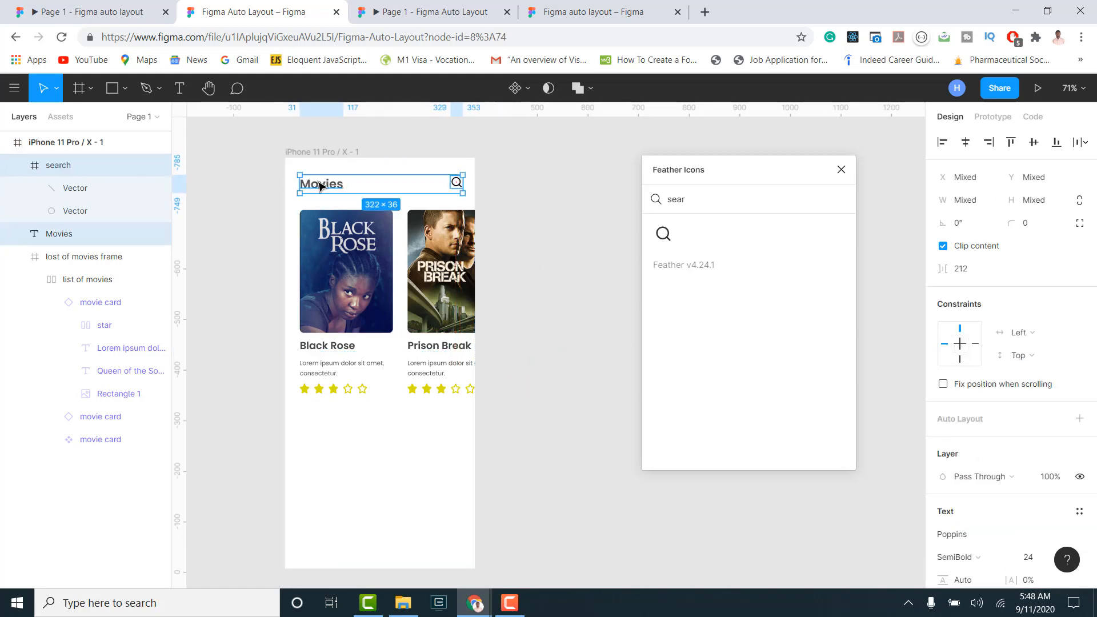
{"action": "left_click", "coordinate": [1034, 144]}
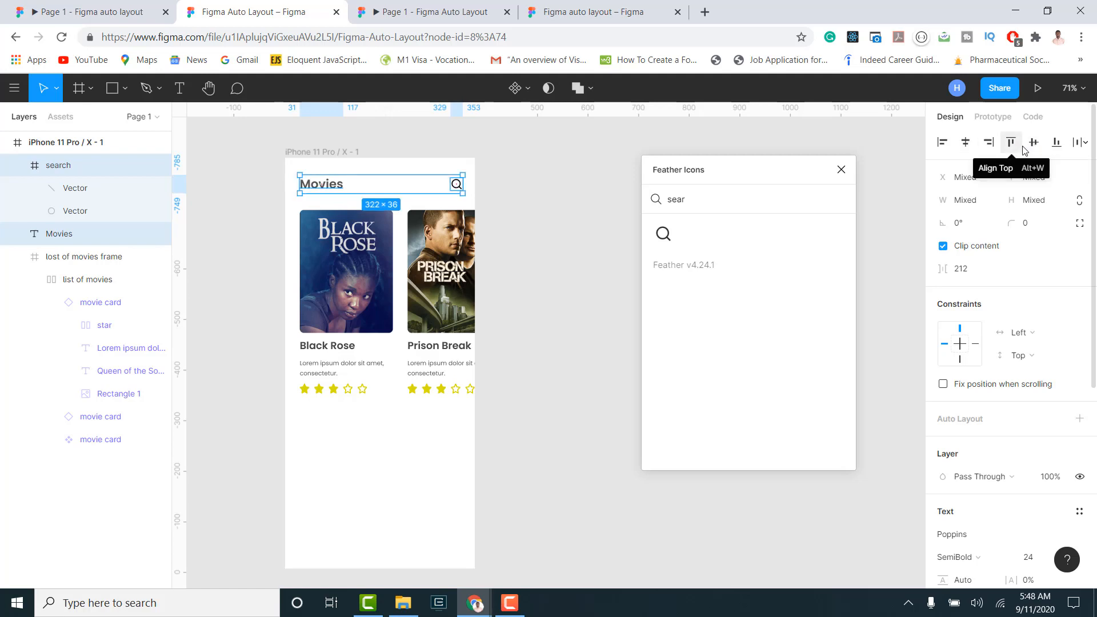
{"action": "left_click", "coordinate": [522, 215]}
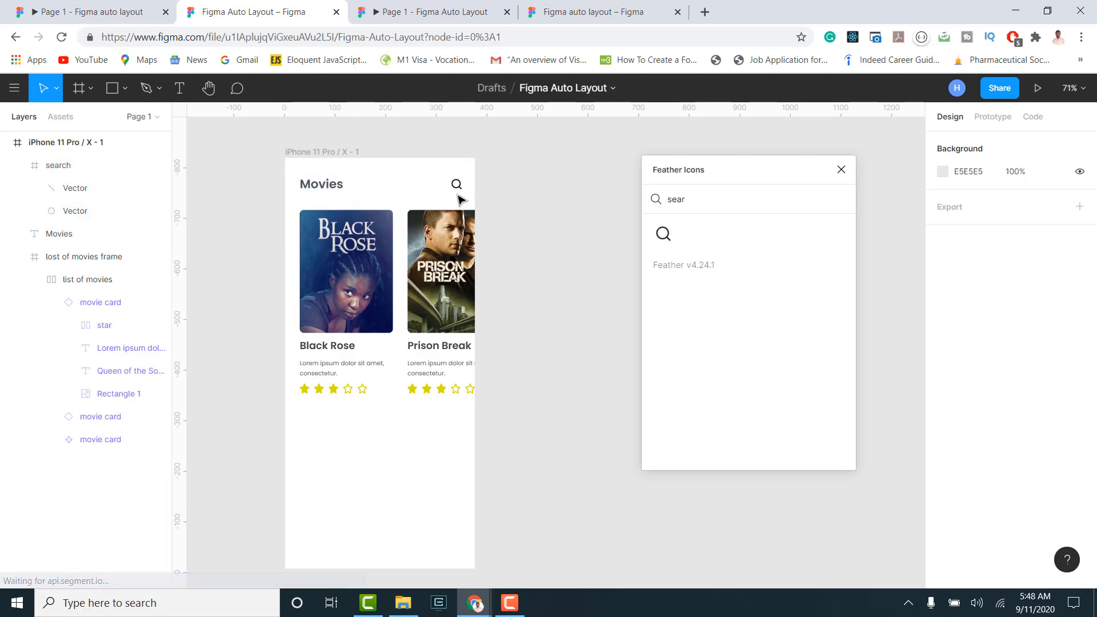
Set the search icon's black color to 86% opacity and close the Feather Icons plugin.
{"action": "left_click", "coordinate": [456, 184]}
{"action": "scroll", "coordinate": [1006, 457], "scroll_direction": "down", "scroll_amount": 3}
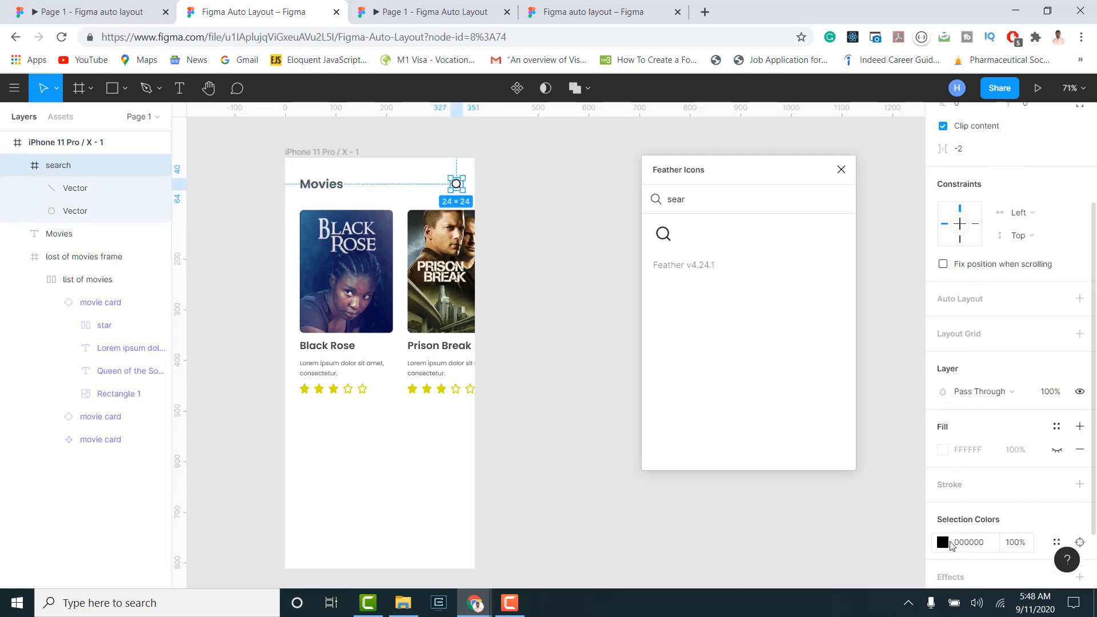
{"action": "left_click", "coordinate": [943, 542]}
{"action": "type", "text": "86"}
{"action": "key", "text": "Return"}
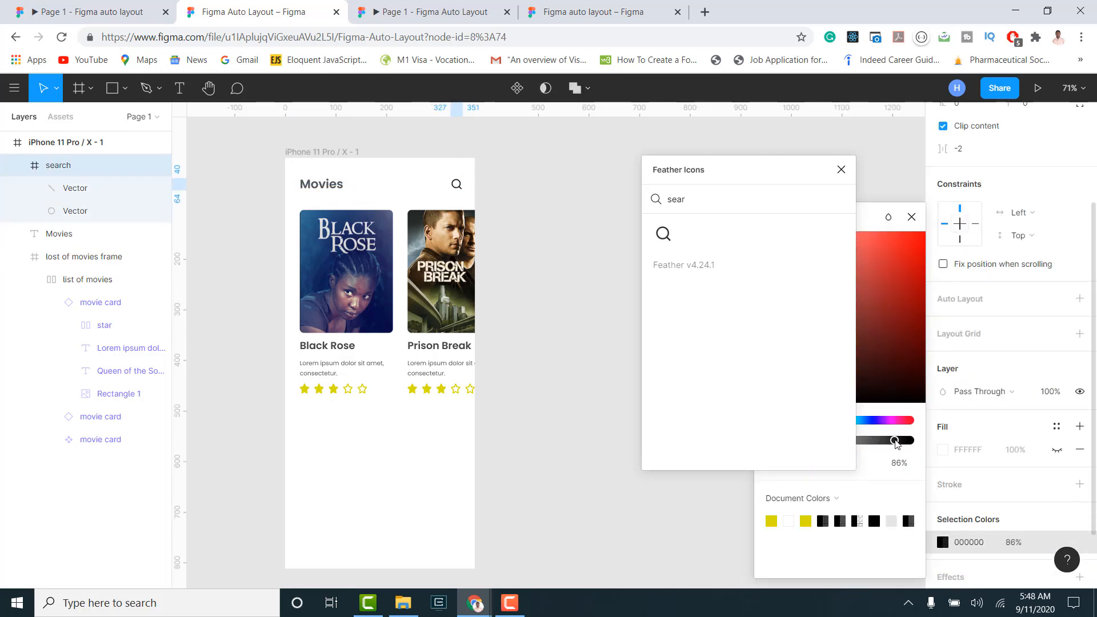
{"action": "left_click", "coordinate": [841, 169]}
Compare the search icon with the Movies heading up close and check the header in the prototype preview.
{"action": "scroll", "coordinate": [358, 199], "scroll_direction": "up", "scroll_amount": 3}
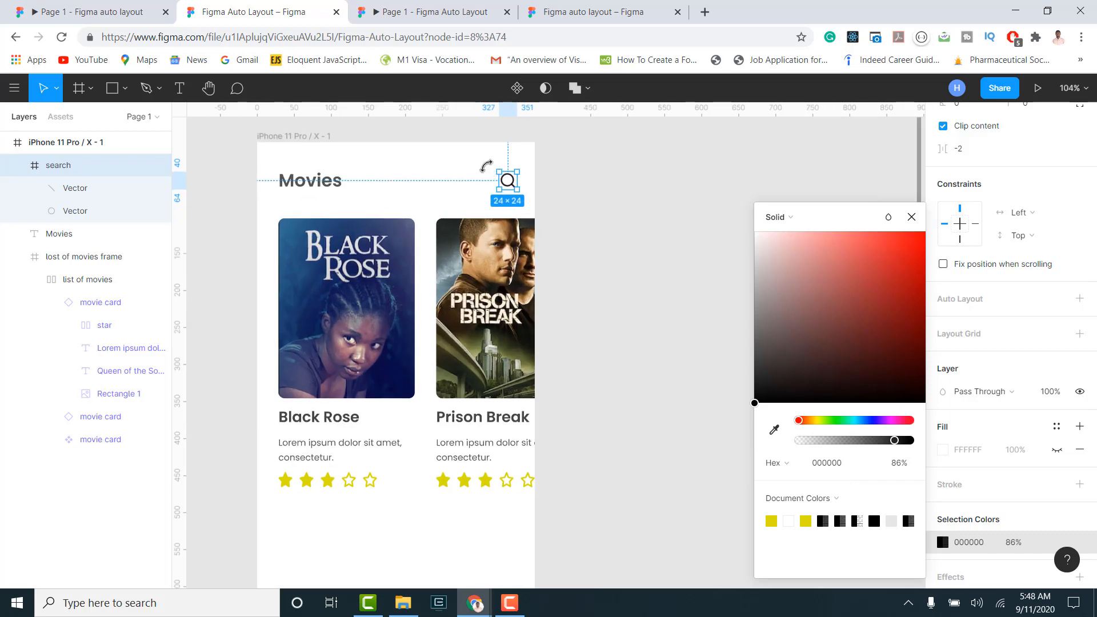
{"action": "left_click", "coordinate": [323, 182]}
{"action": "left_click", "coordinate": [501, 181]}
{"action": "scroll", "coordinate": [610, 260], "scroll_direction": "down", "scroll_amount": 4}
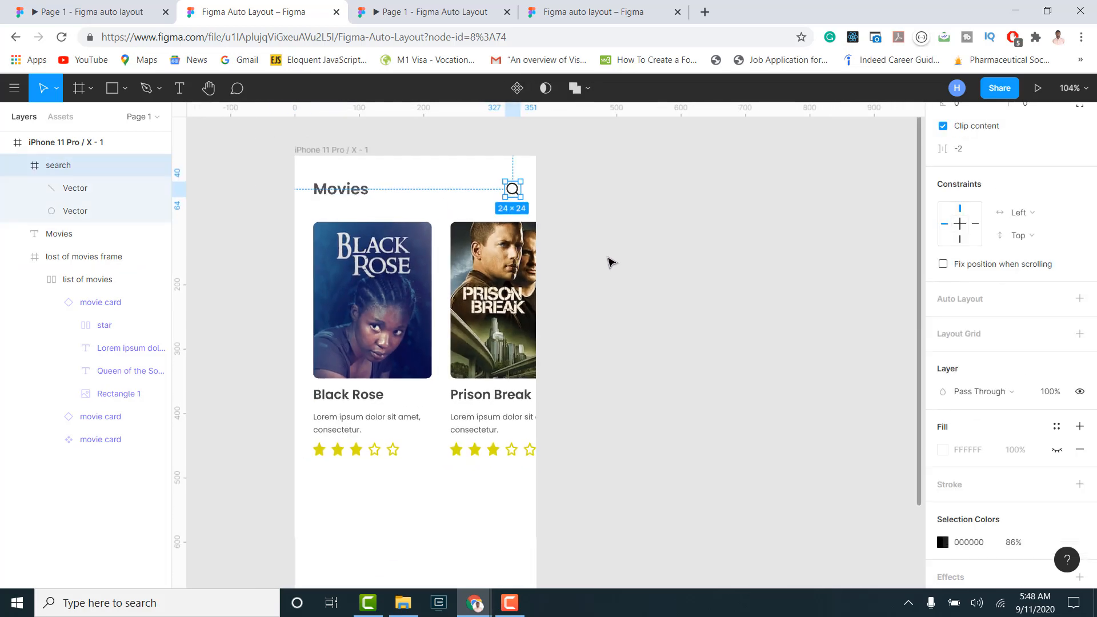
{"action": "scroll", "coordinate": [568, 317], "scroll_direction": "down", "scroll_amount": 1}
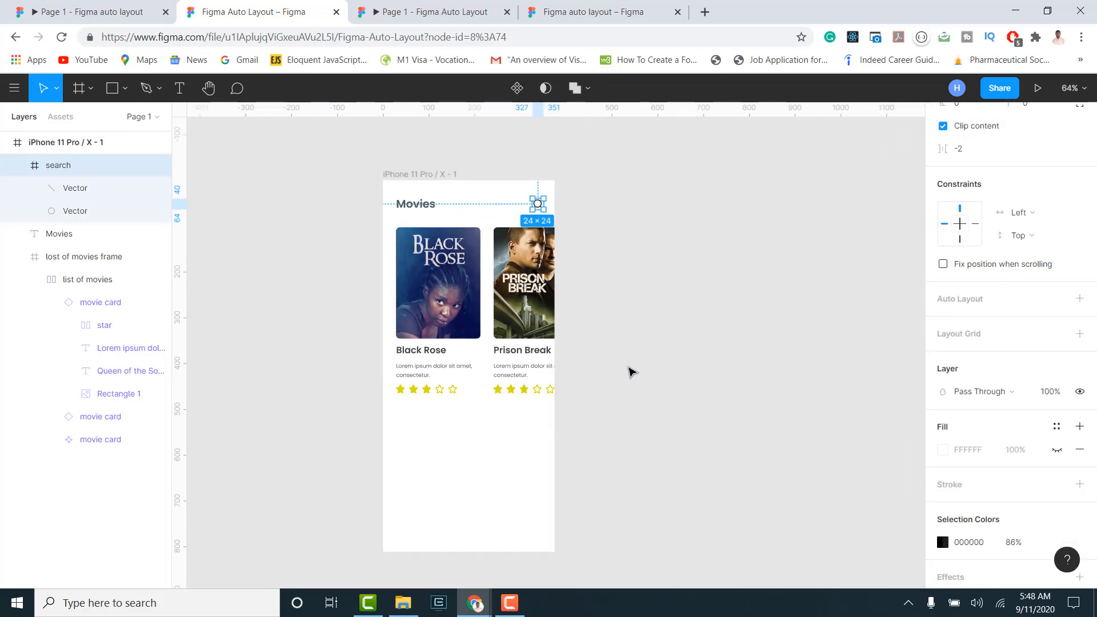
{"action": "scroll", "coordinate": [629, 372], "scroll_direction": "down", "scroll_amount": 1}
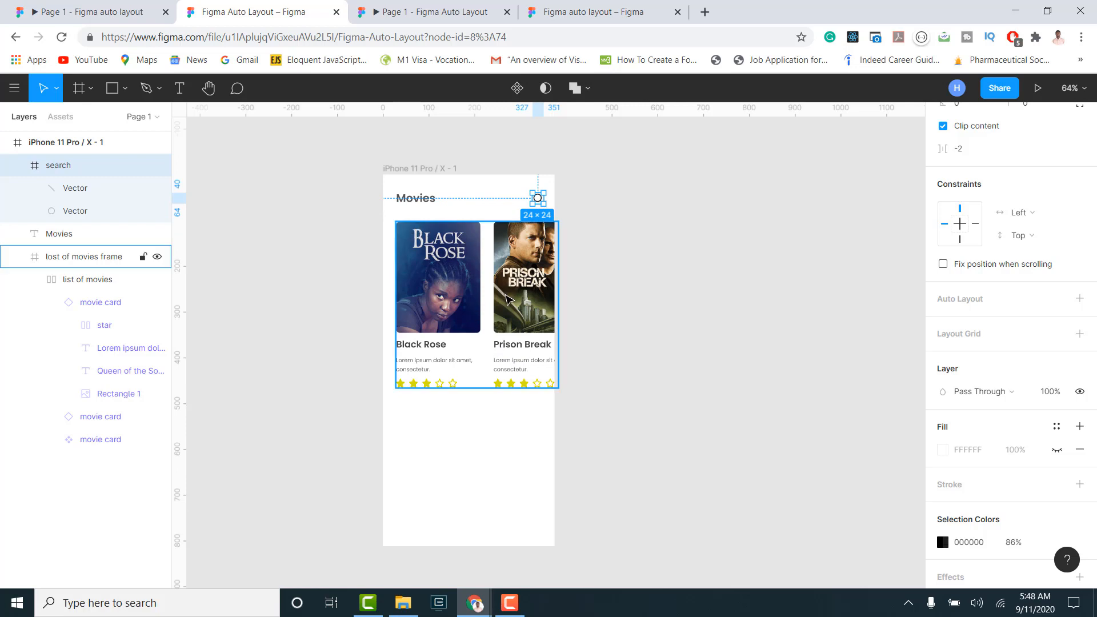
{"action": "key", "text": "Escape"}
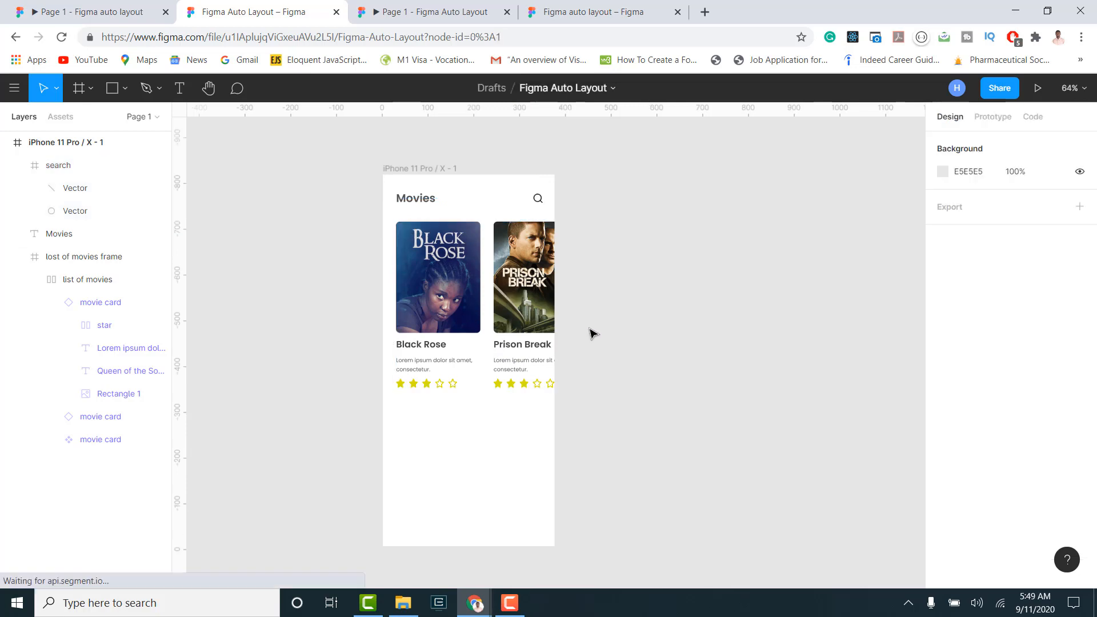
{"action": "left_click", "coordinate": [411, 12]}
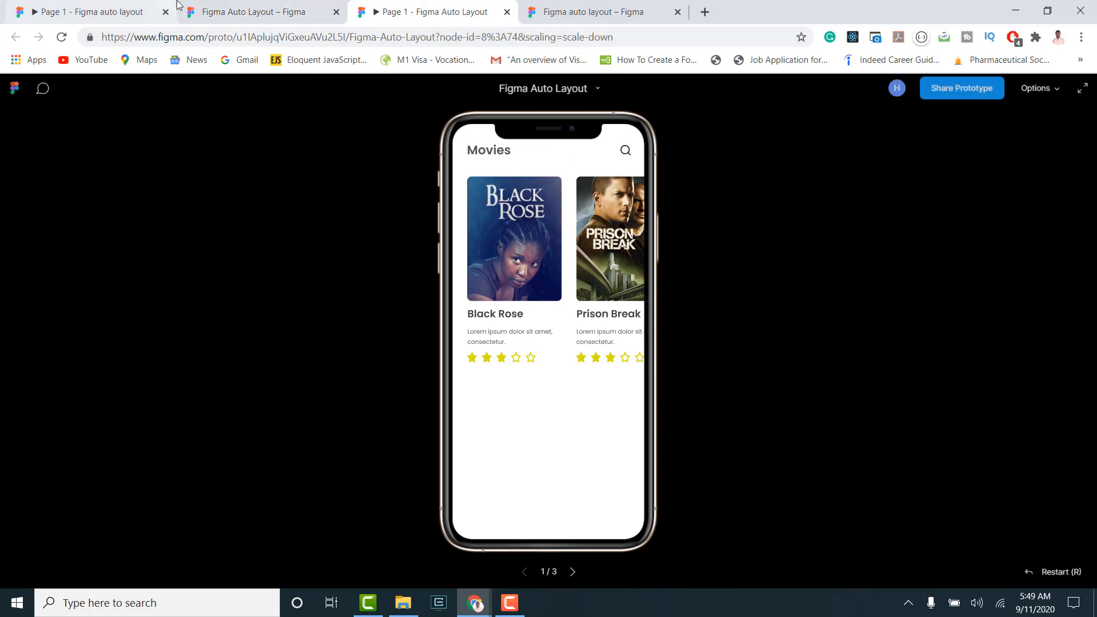
{"action": "left_click", "coordinate": [231, 13]}
{"action": "left_click", "coordinate": [391, 8]}
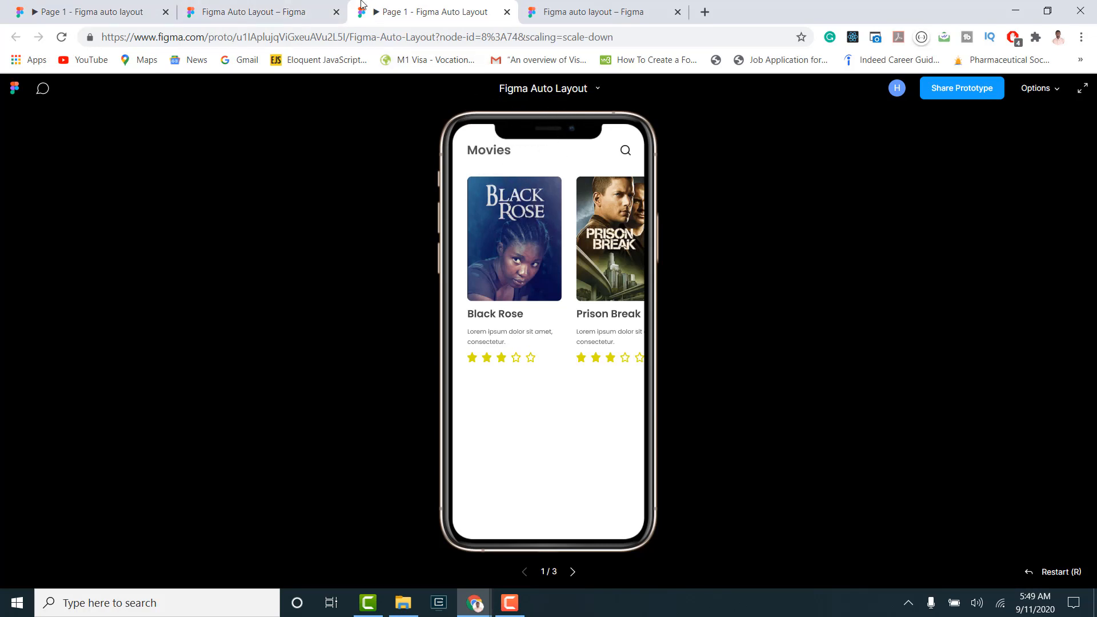
Move the heading, search icon and movies frame down together so the heading sits at Y 54, and test the scrolling in the preview.
{"action": "left_click", "coordinate": [268, 10]}
{"action": "left_click_drag", "start_coordinate": [343, 195], "coordinate": [640, 402]}
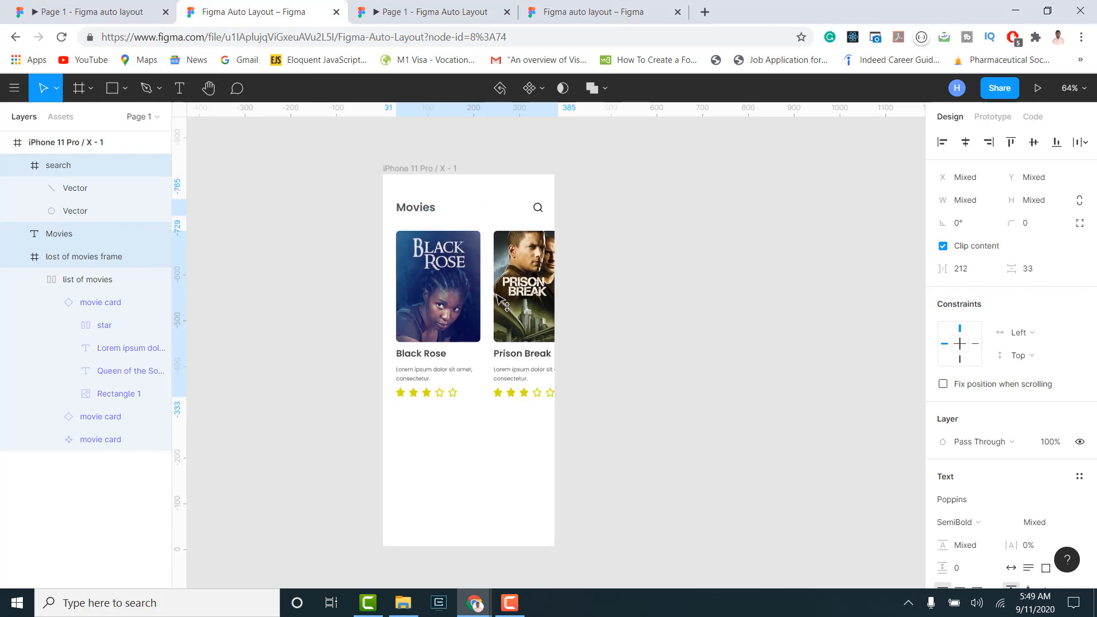
{"action": "left_click", "coordinate": [398, 11]}
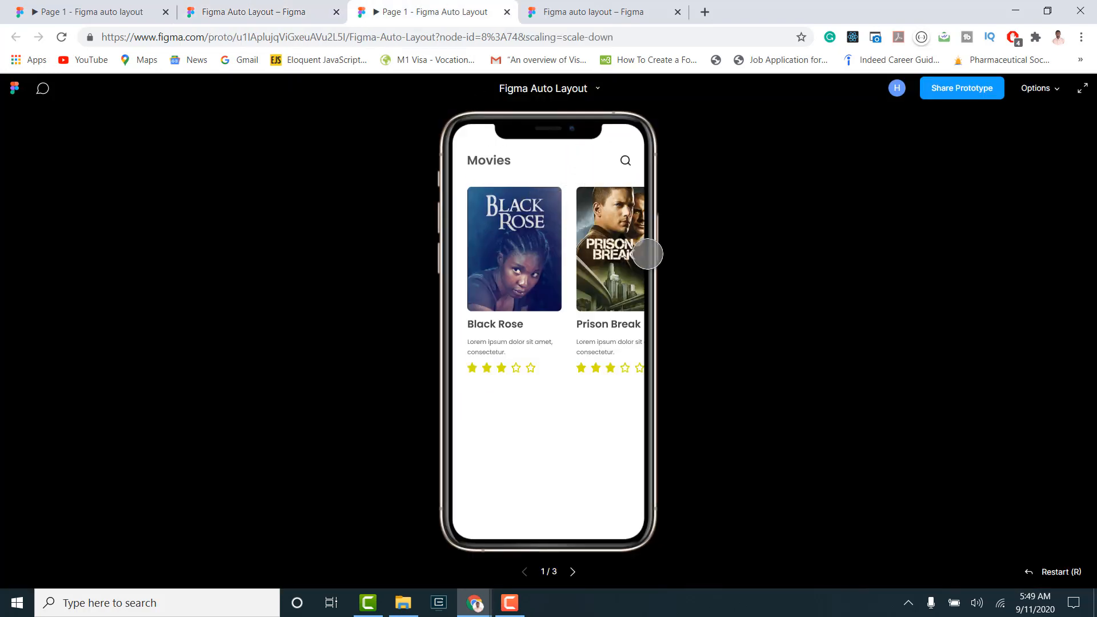
{"action": "left_click_drag", "start_coordinate": [597, 240], "coordinate": [578, 262]}
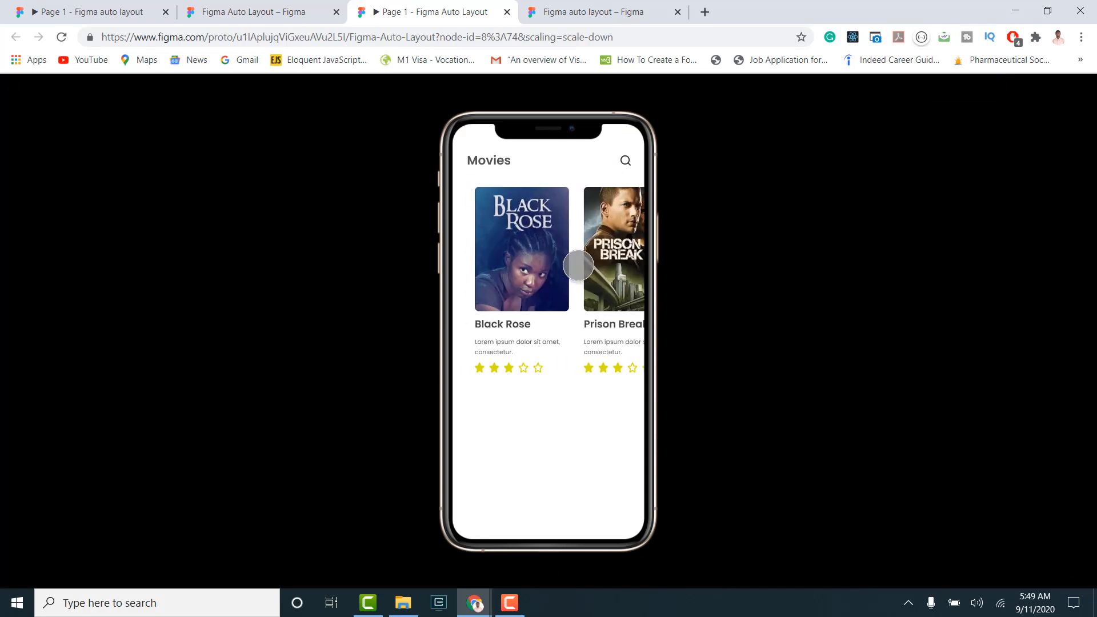
{"action": "left_click", "coordinate": [268, 5]}
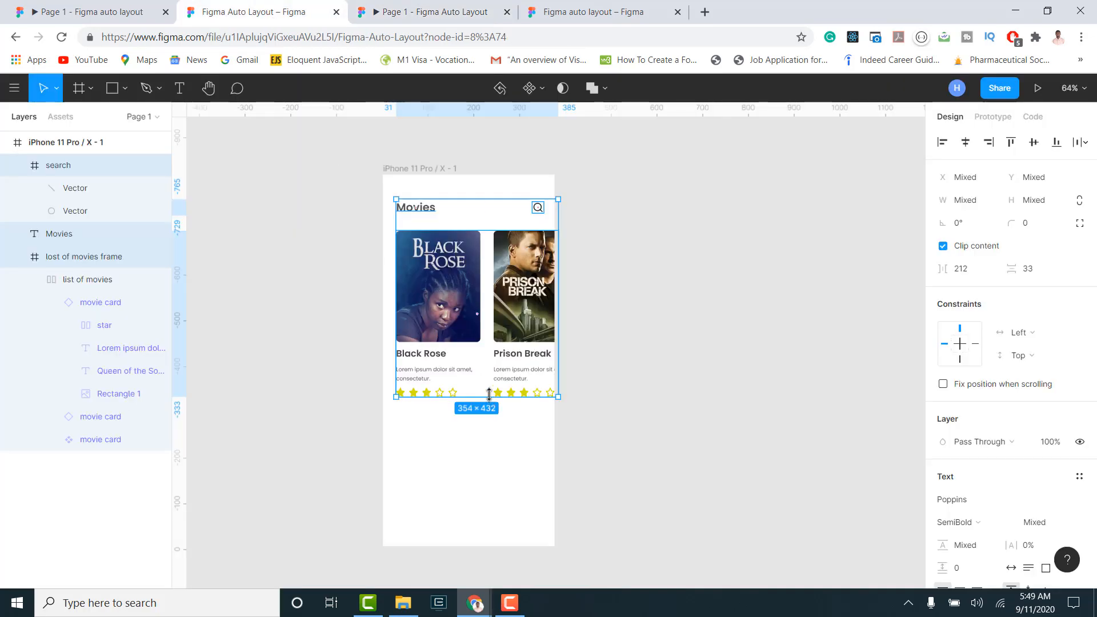
{"action": "scroll", "coordinate": [483, 380], "scroll_direction": "down", "scroll_amount": 1}
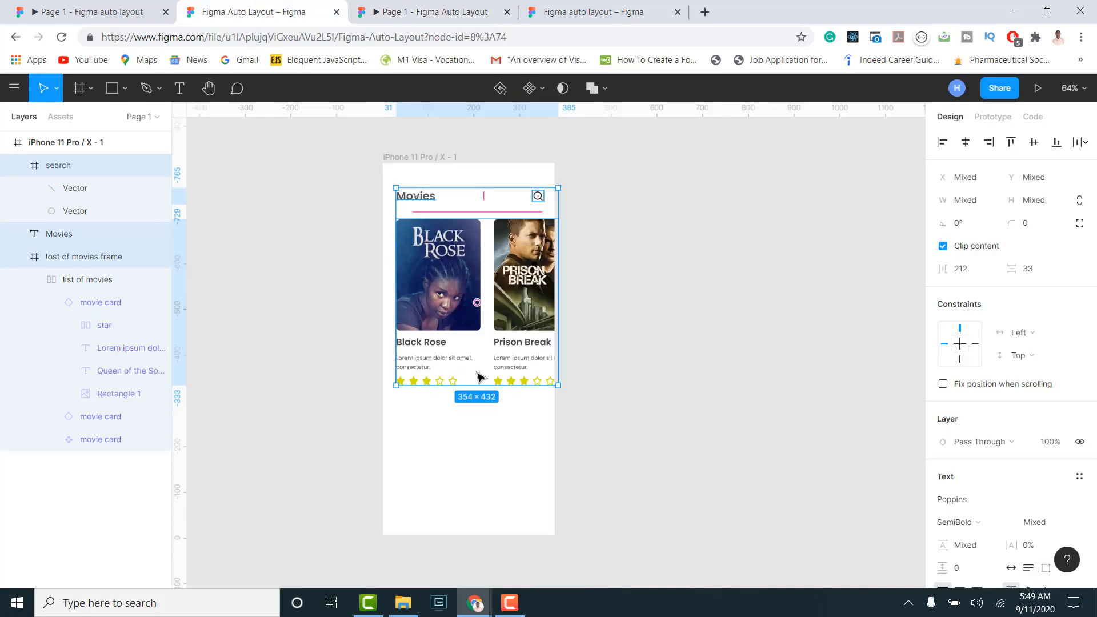
Duplicate the Movies heading below the movie cards at about X 29, Y 519 and change the copy's text to "Lasted Movies".
{"action": "left_click", "coordinate": [422, 200]}
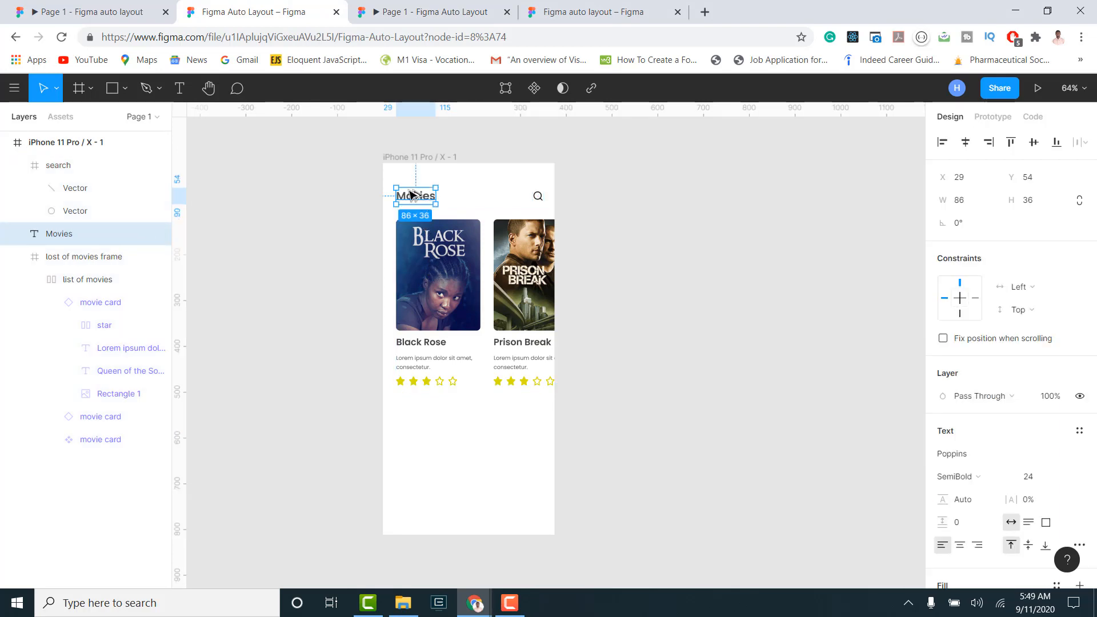
{"action": "left_click_drag", "start_coordinate": [412, 195], "coordinate": [413, 409]}
{"action": "double_click", "coordinate": [409, 412]}
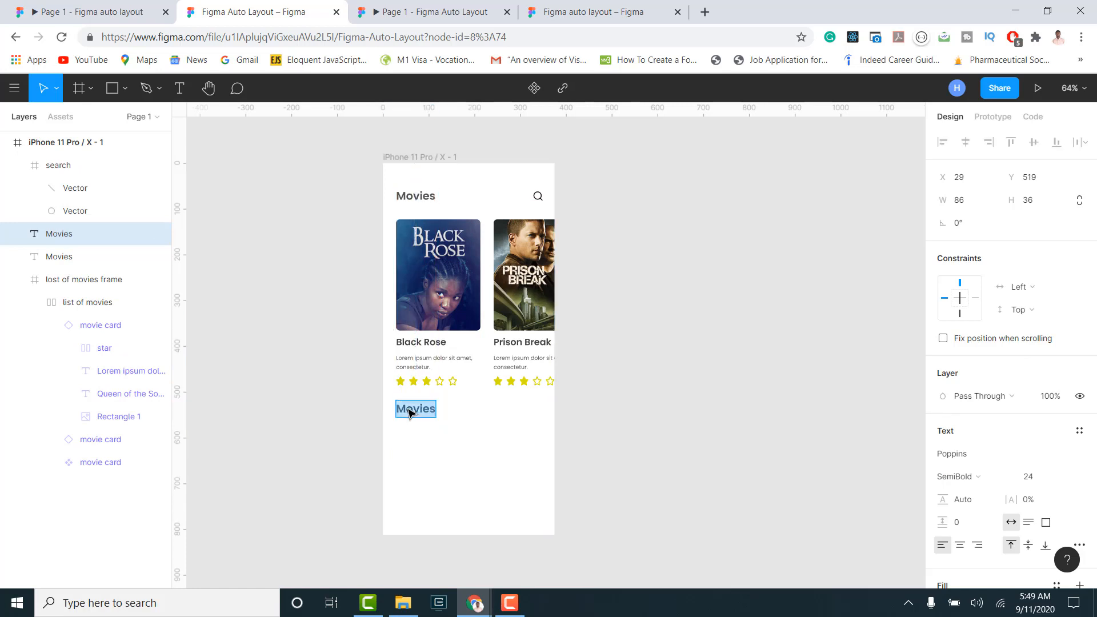
{"action": "type", "text": "L"}
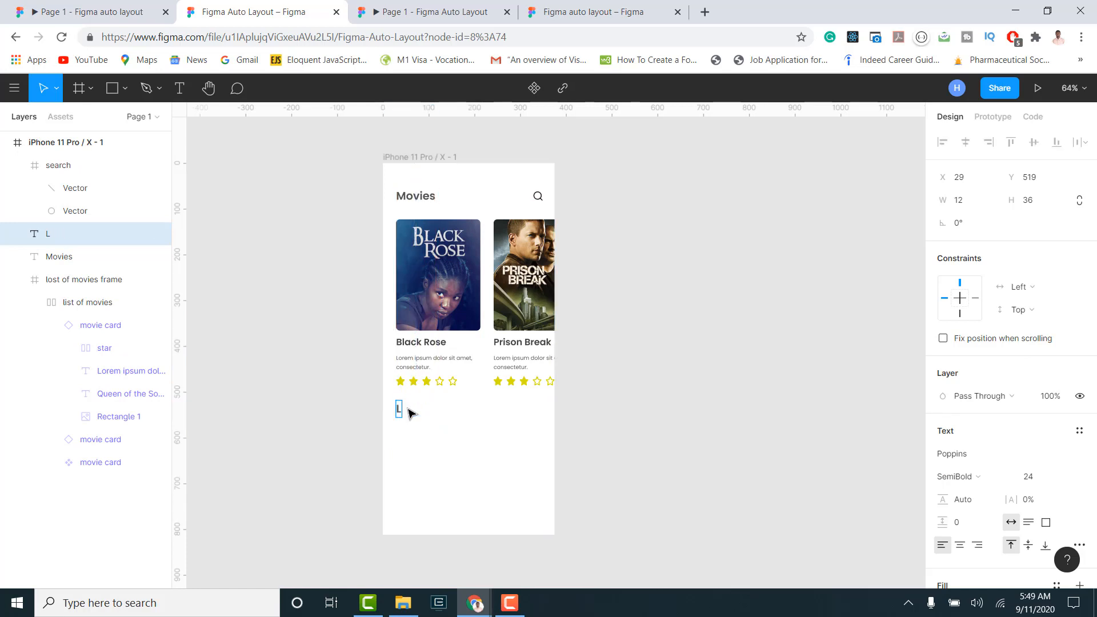
{"action": "type", "text": "asted"}
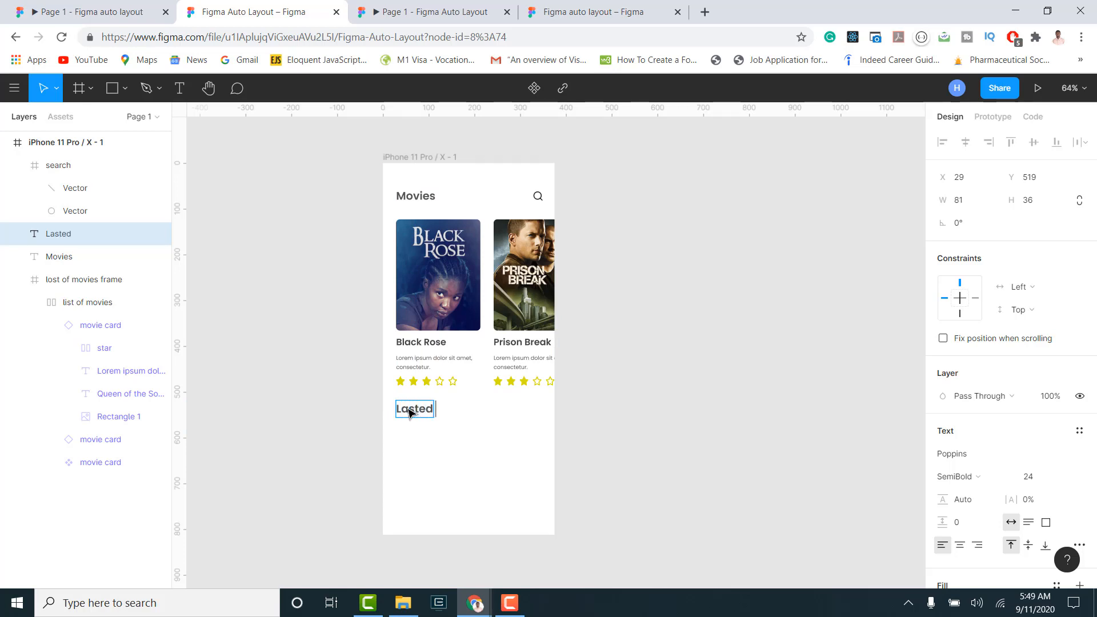
{"action": "type", "text": " Movies"}
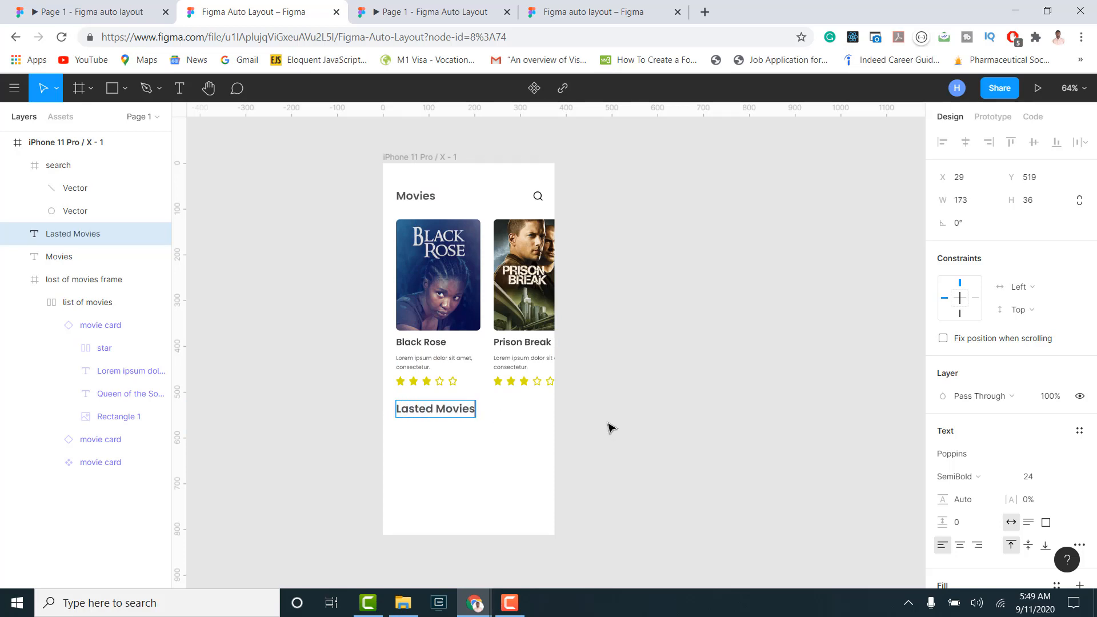
{"action": "key", "text": "Escape"}
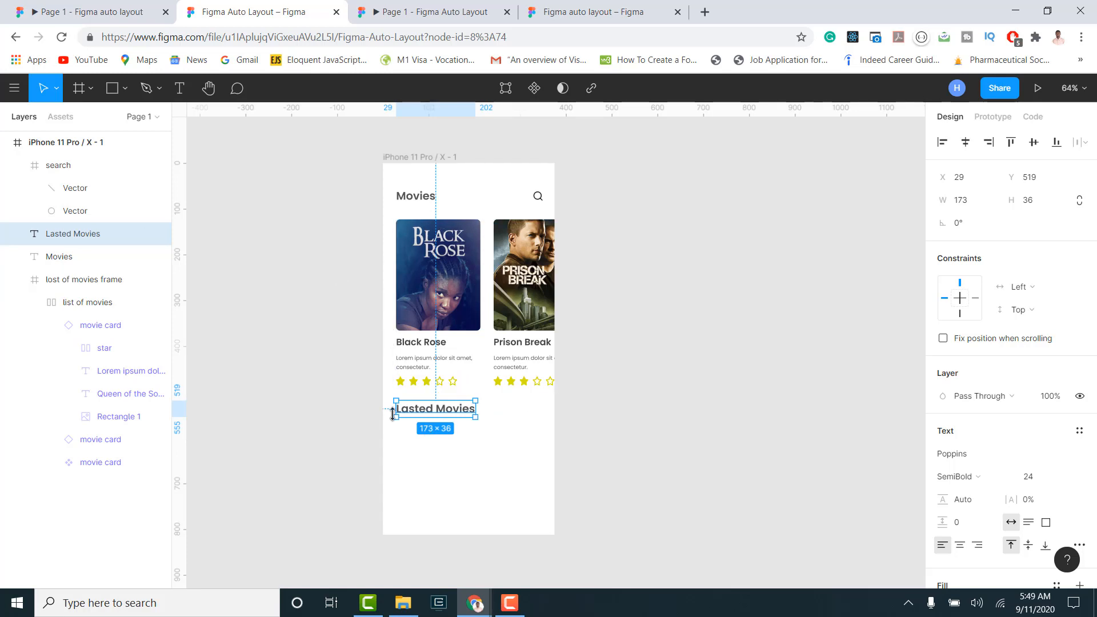
Draw a rectangle about 112 × 100 below the Lasted Movies heading at about X 31, Y 583 and fill it with the image shooter.png.
{"action": "key", "text": "r"}
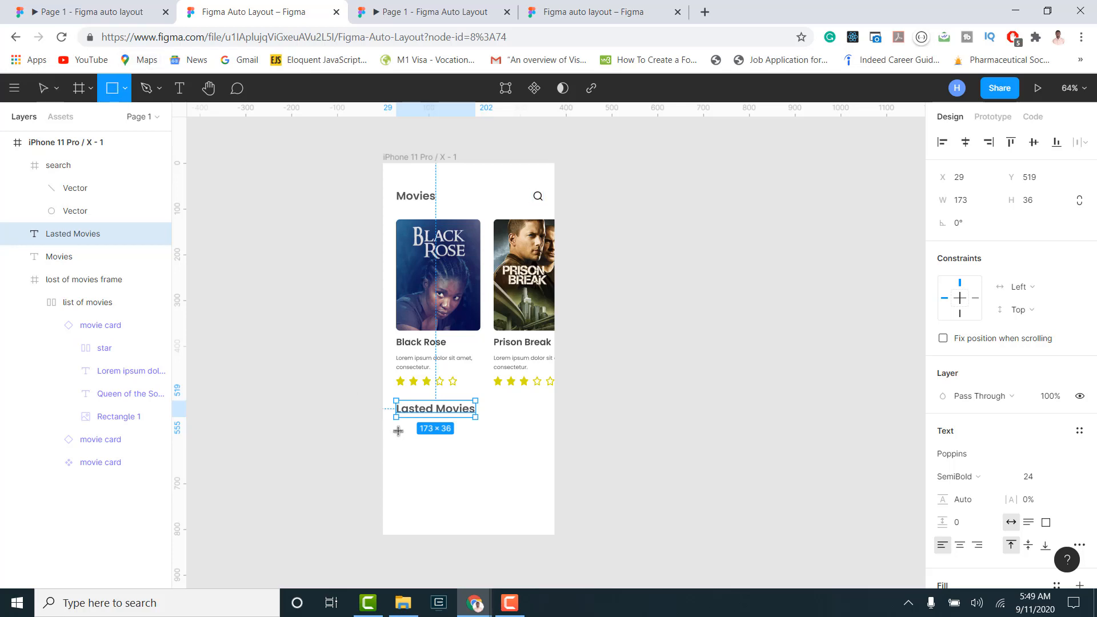
{"action": "left_click_drag", "start_coordinate": [397, 430], "coordinate": [449, 476]}
{"action": "left_click", "coordinate": [945, 455]}
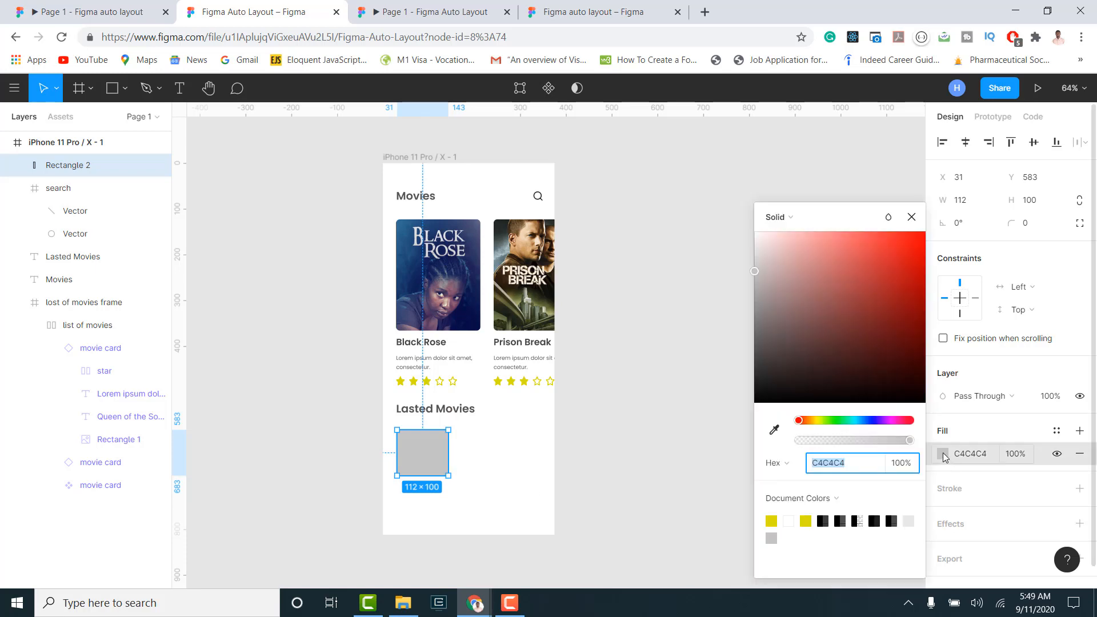
{"action": "left_click", "coordinate": [778, 217]}
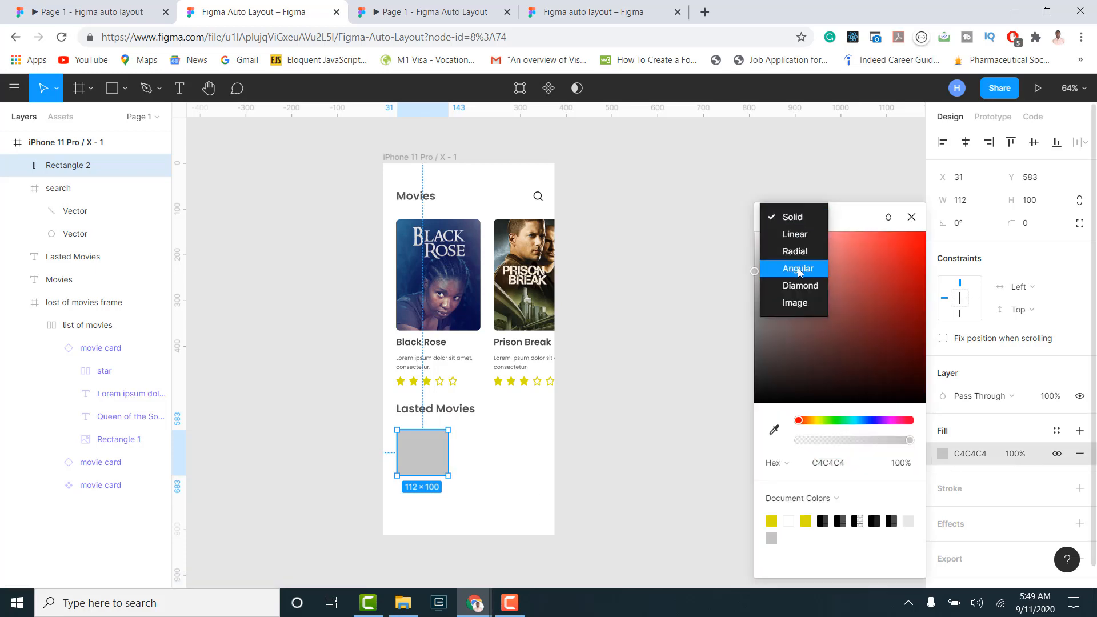
{"action": "left_click", "coordinate": [802, 302]}
{"action": "left_click", "coordinate": [844, 320]}
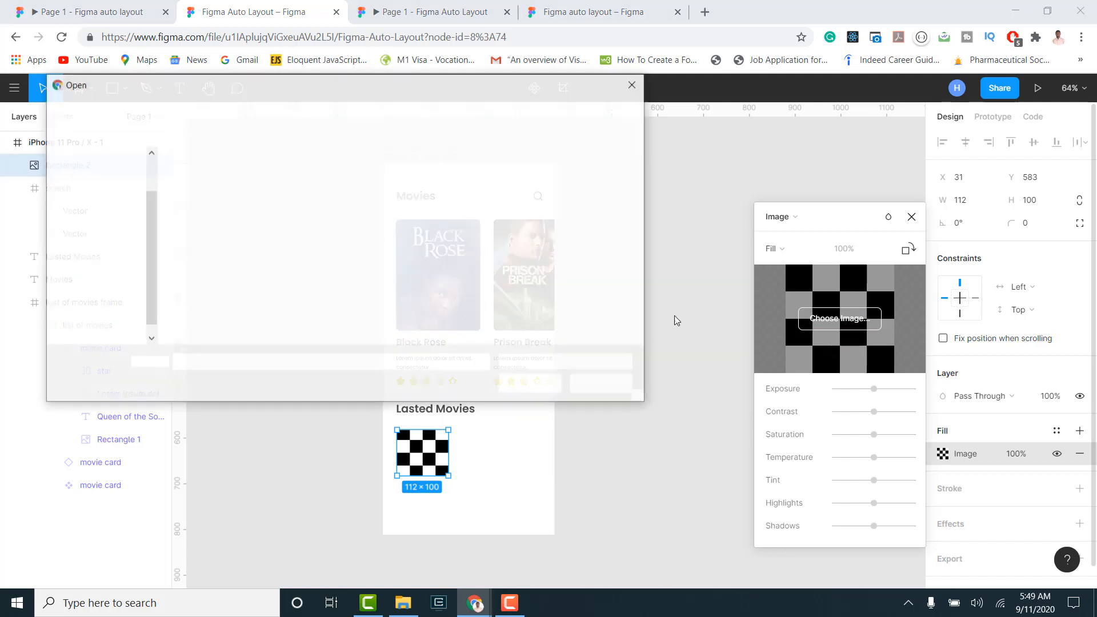
{"action": "left_click", "coordinate": [435, 189]}
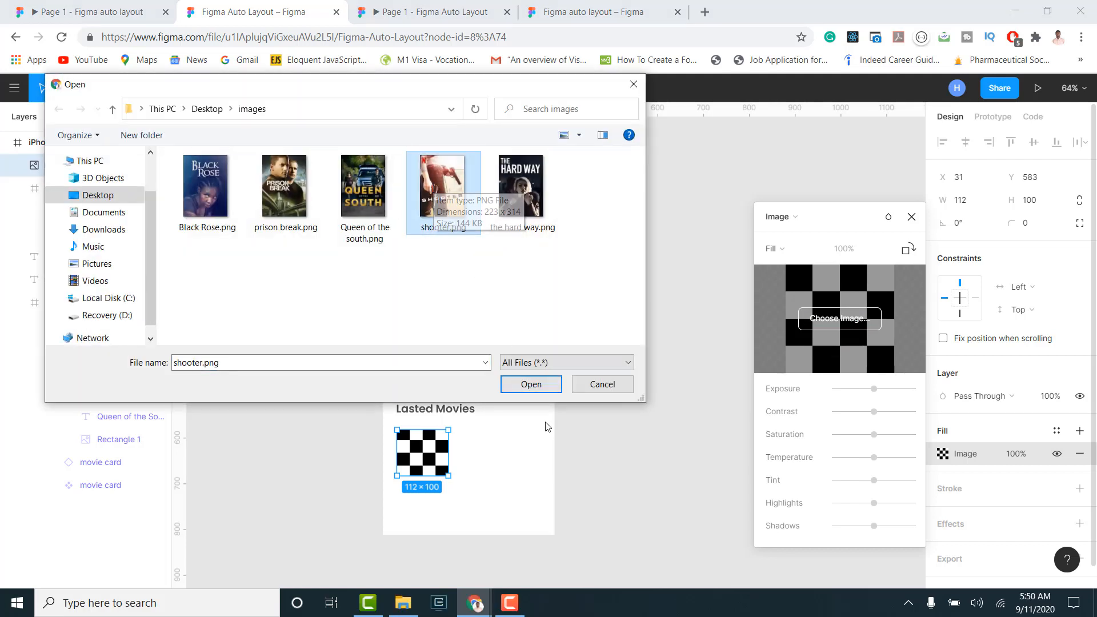
{"action": "left_click", "coordinate": [531, 384]}
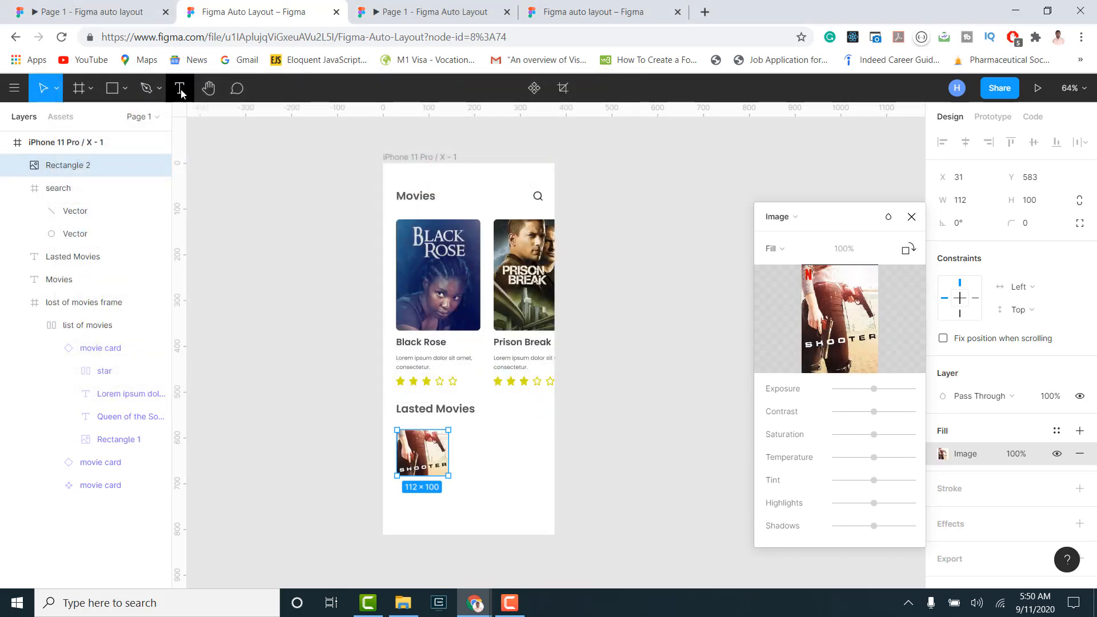
{"action": "key", "text": "Escape"}
Add the text "The Shooter" beside the new poster image at about X 168, Y 583.
{"action": "key", "text": "t"}
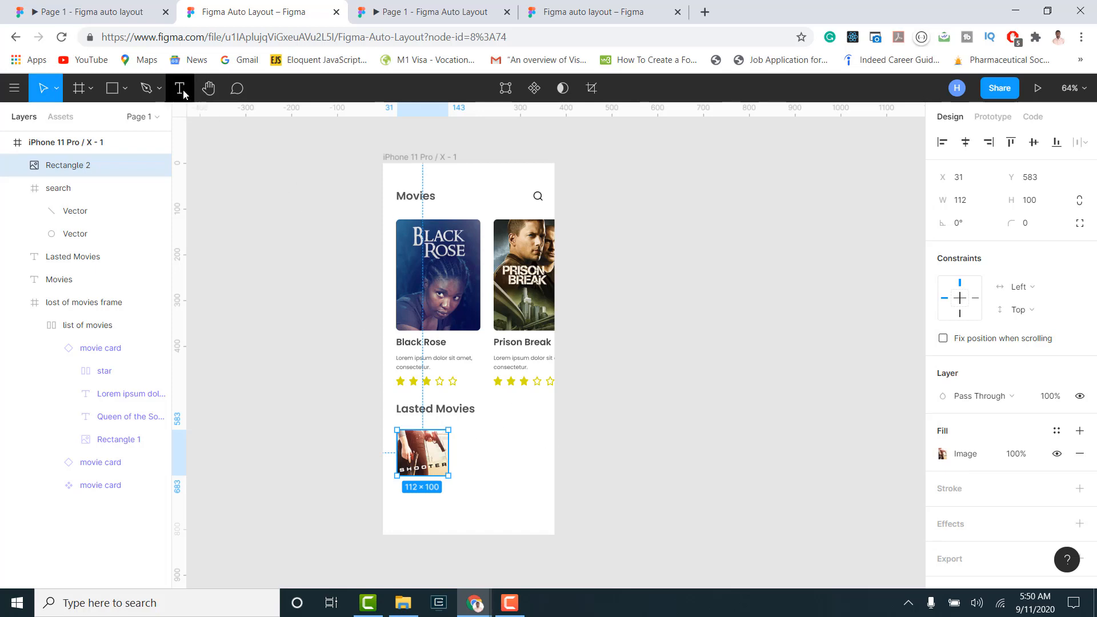
{"action": "left_click", "coordinate": [468, 440]}
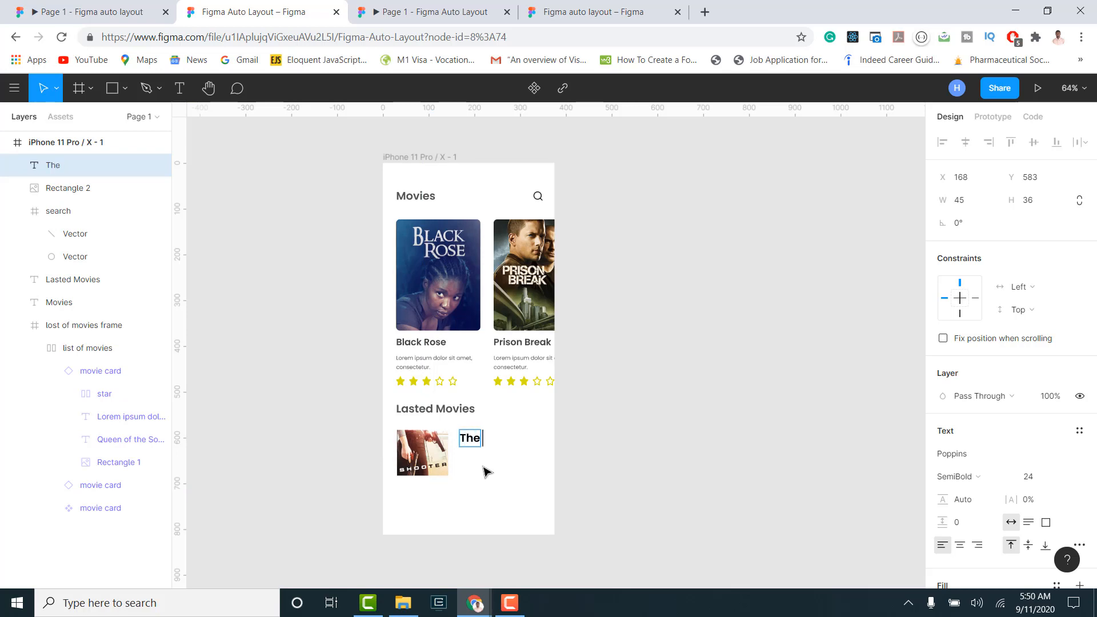
{"action": "type", "text": "The Shooter"}
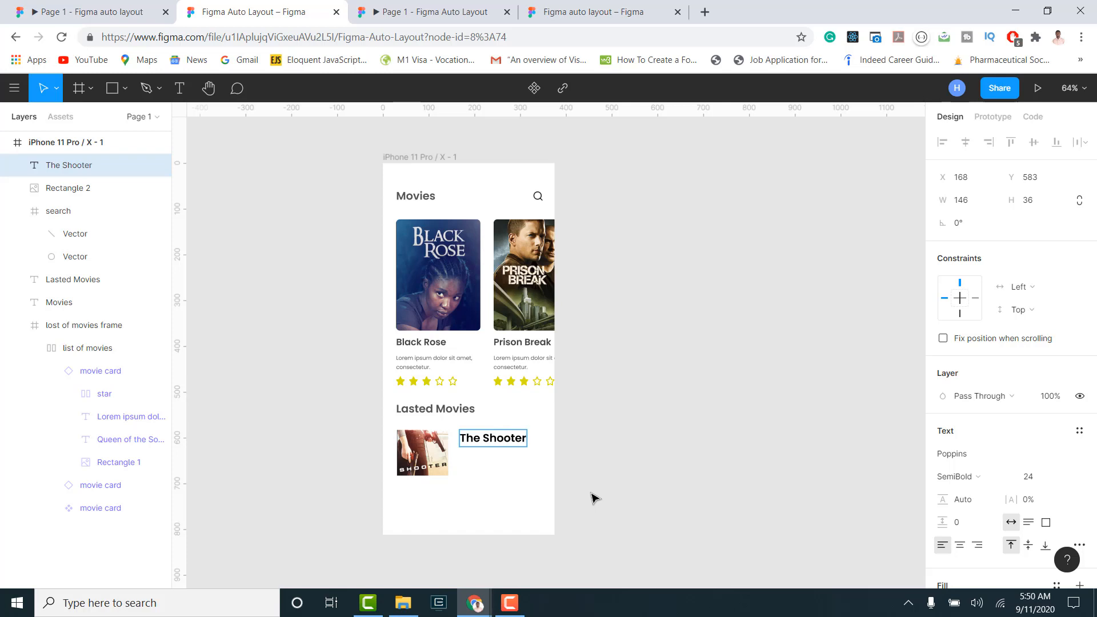
{"action": "key", "text": "Escape"}
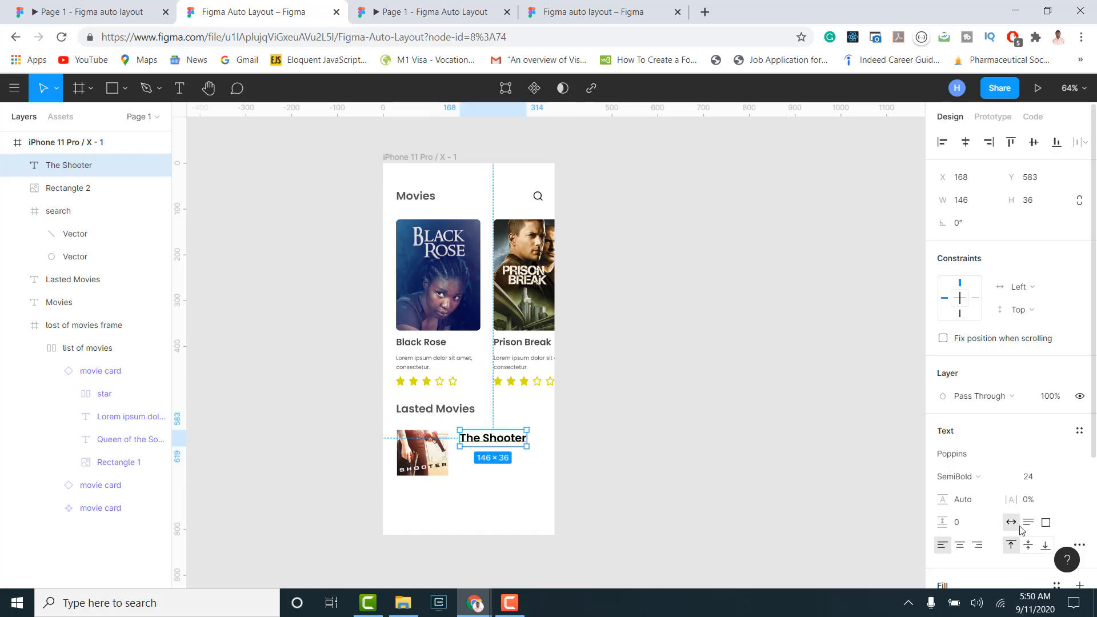
Lower the opacity of The Shooter title's black fill to 61%.
{"action": "scroll", "coordinate": [951, 496], "scroll_direction": "down", "scroll_amount": 3}
{"action": "left_click", "coordinate": [943, 466]}
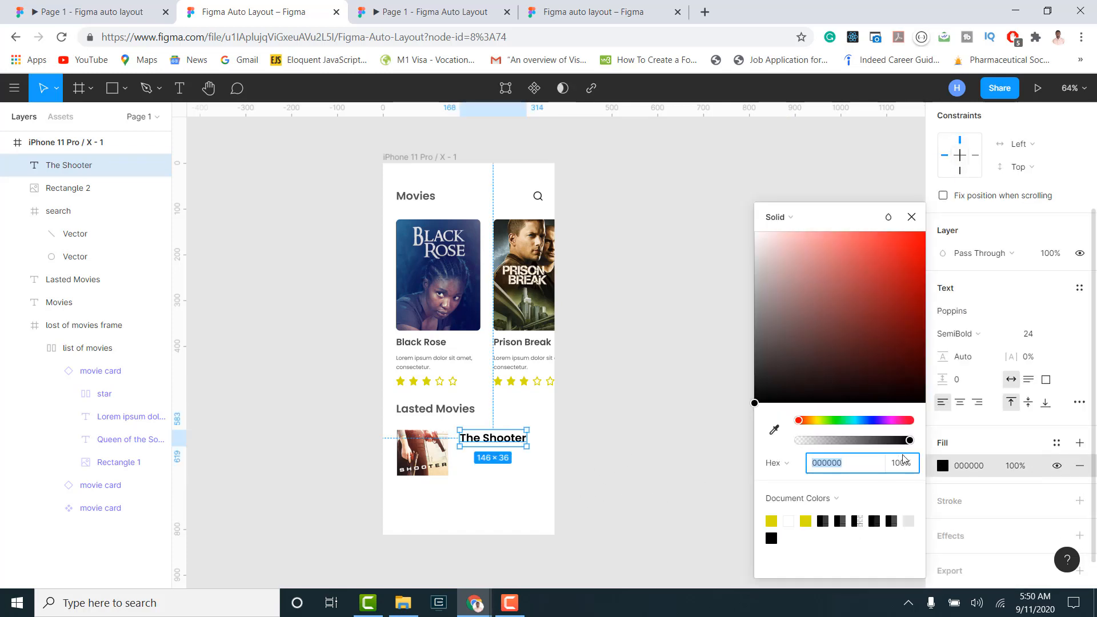
{"action": "left_click_drag", "start_coordinate": [910, 441], "coordinate": [887, 441]}
{"action": "scroll", "coordinate": [403, 465], "scroll_direction": "up", "scroll_amount": 5}
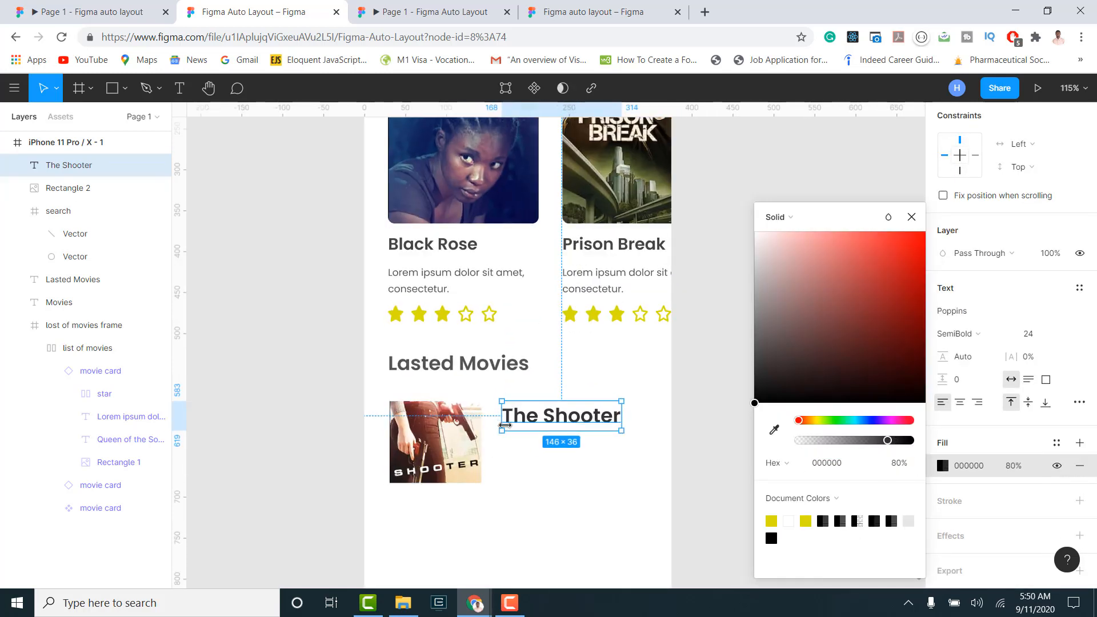
{"action": "mouse_move", "coordinate": [877, 445]}
{"action": "left_mouse_down"}
{"action": "mouse_move", "coordinate": [848, 442]}
{"action": "mouse_move", "coordinate": [879, 442]}
{"action": "mouse_move", "coordinate": [871, 447]}
{"action": "left_mouse_up"}
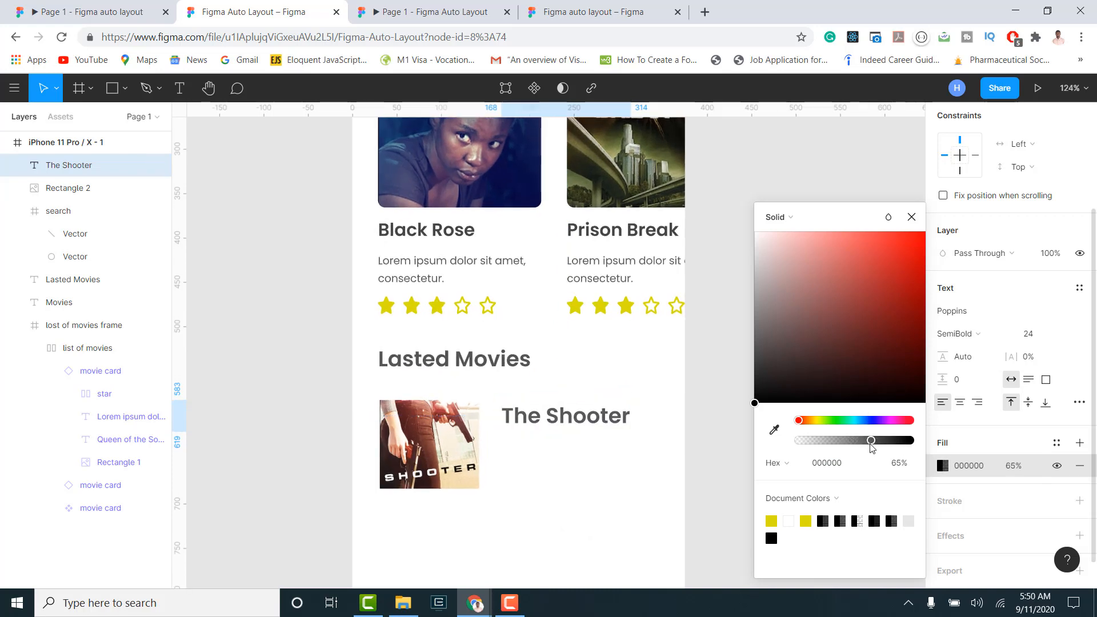
{"action": "left_click", "coordinate": [911, 217]}
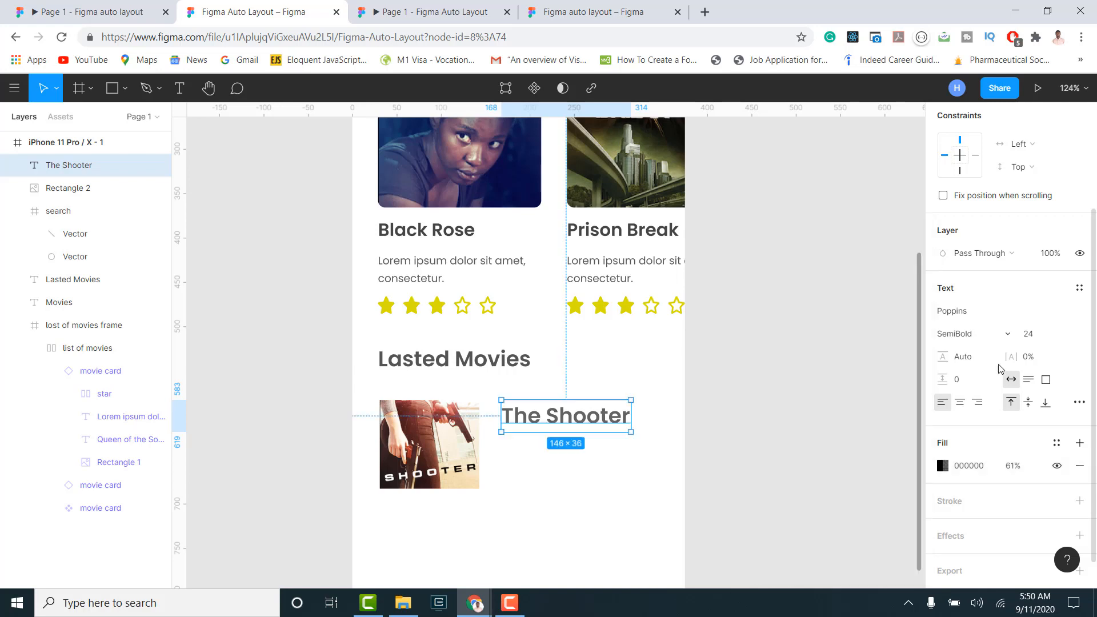
Set The Shooter title's font size to 14 and move it closer to the poster, to about X 162.
{"action": "left_click", "coordinate": [1037, 335]}
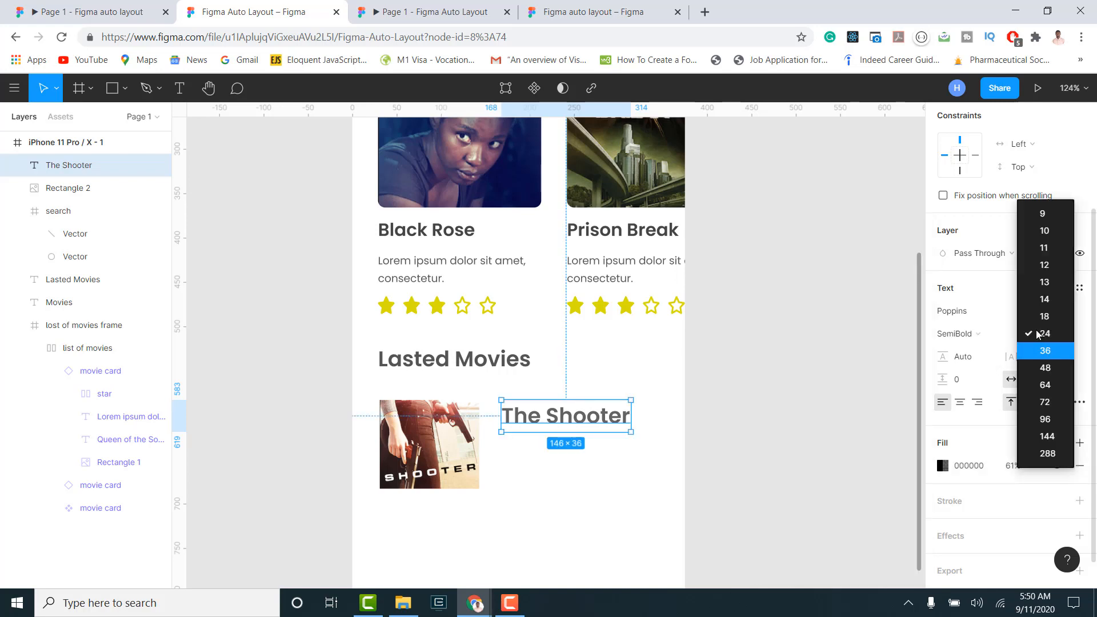
{"action": "left_click", "coordinate": [1044, 299]}
{"action": "left_click_drag", "start_coordinate": [565, 415], "coordinate": [554, 413]}
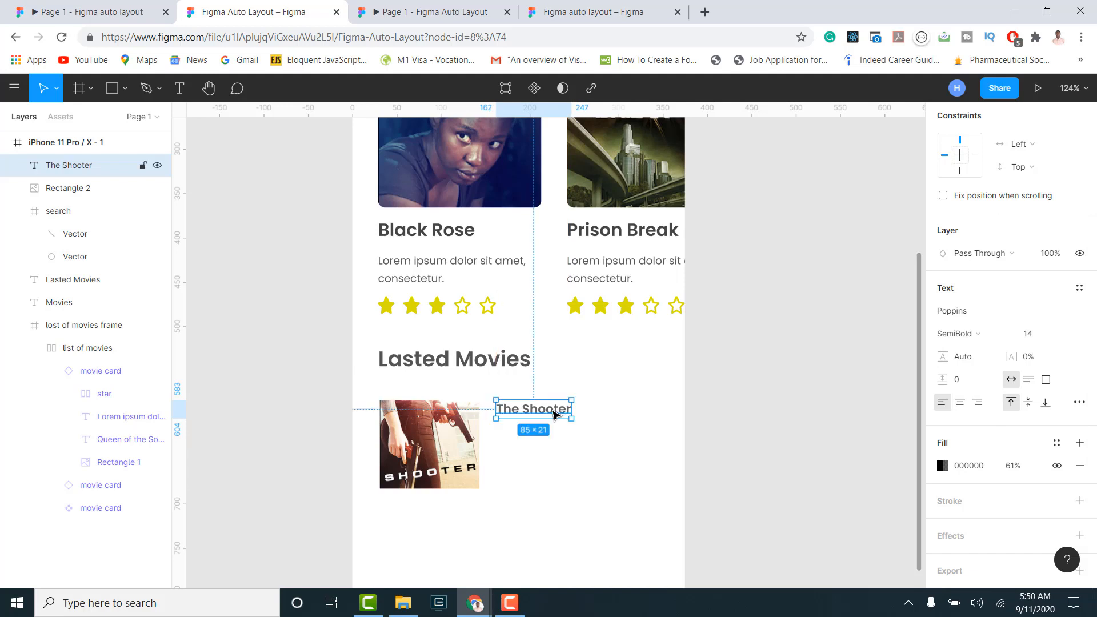
Try 80% opacity on The Shooter title's fill, and settle on 75%.
{"action": "left_click", "coordinate": [943, 466]}
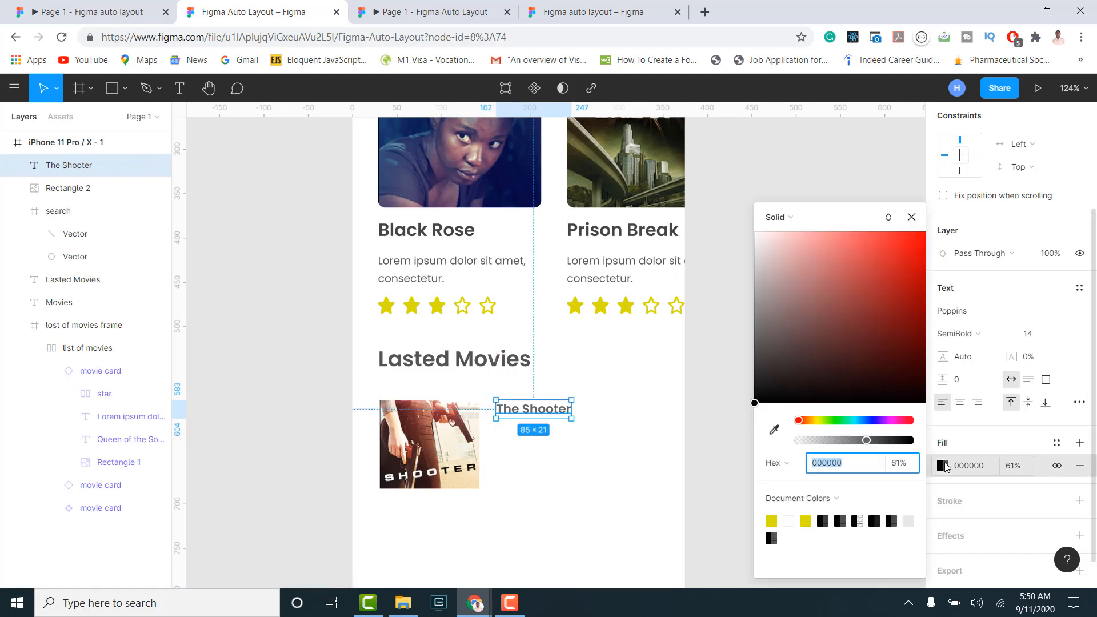
{"action": "left_click", "coordinate": [1015, 470]}
{"action": "type", "text": "80"}
{"action": "key", "text": "Return"}
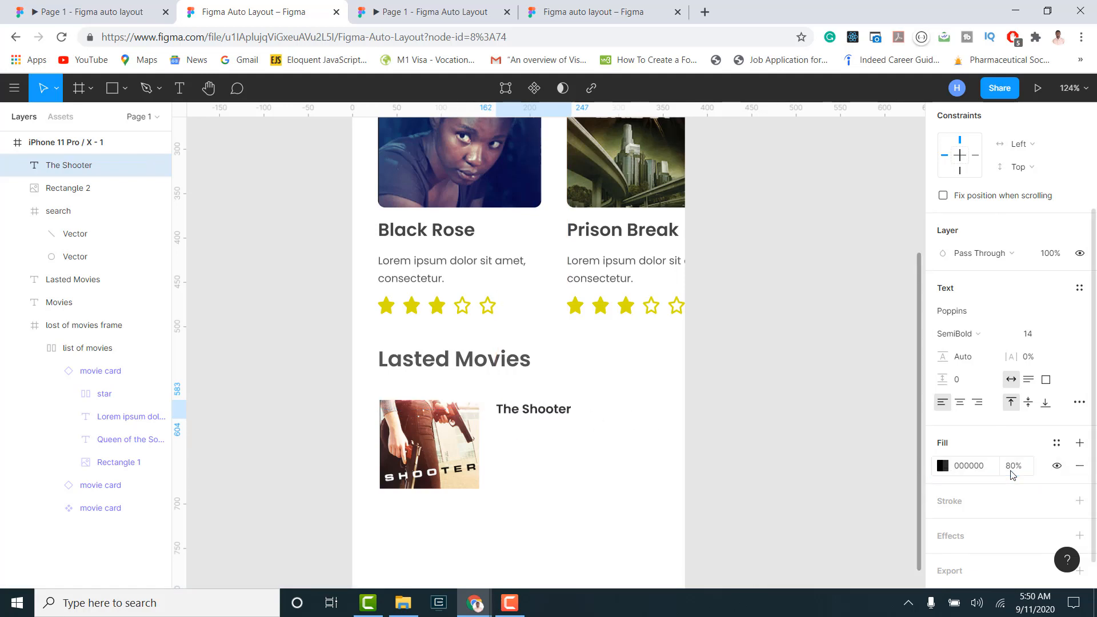
{"action": "left_click", "coordinate": [1012, 474]}
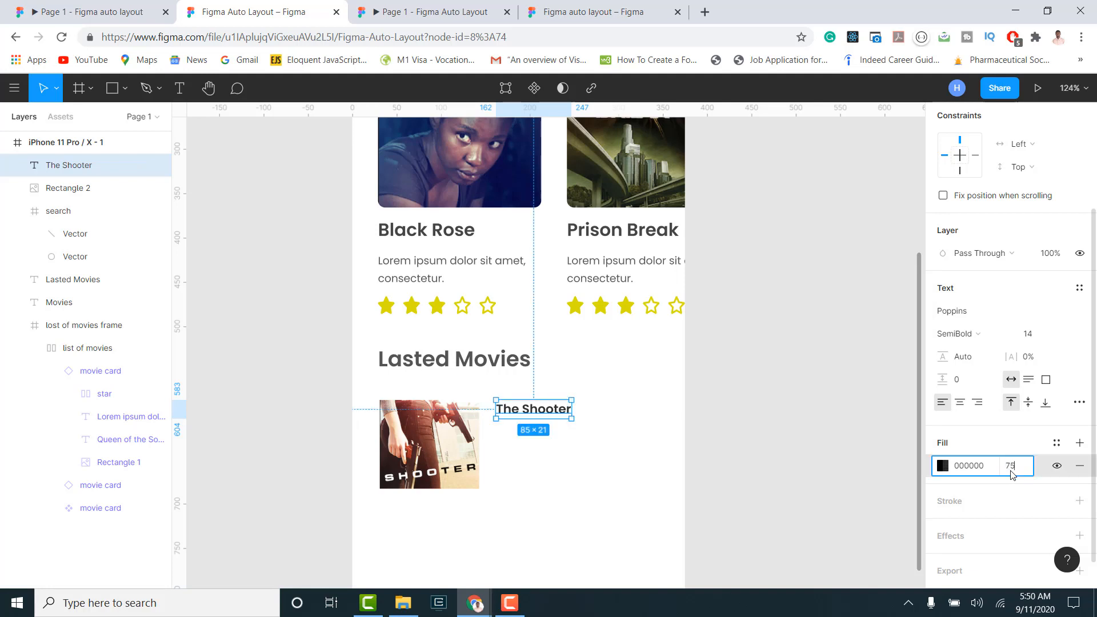
{"action": "key", "text": "Return"}
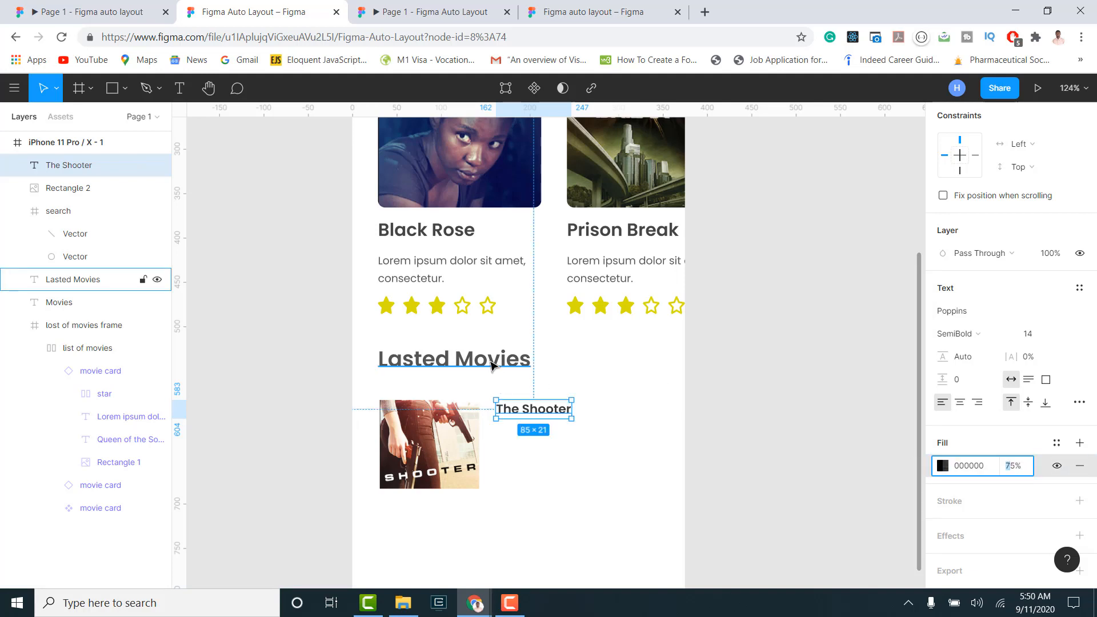
Check the fills of the Lasted Movies heading and the Black Rose title, and set the heading's fill opacity to 75%.
{"action": "left_click", "coordinate": [491, 364]}
{"action": "scroll", "coordinate": [429, 303], "scroll_direction": "up", "scroll_amount": 1}
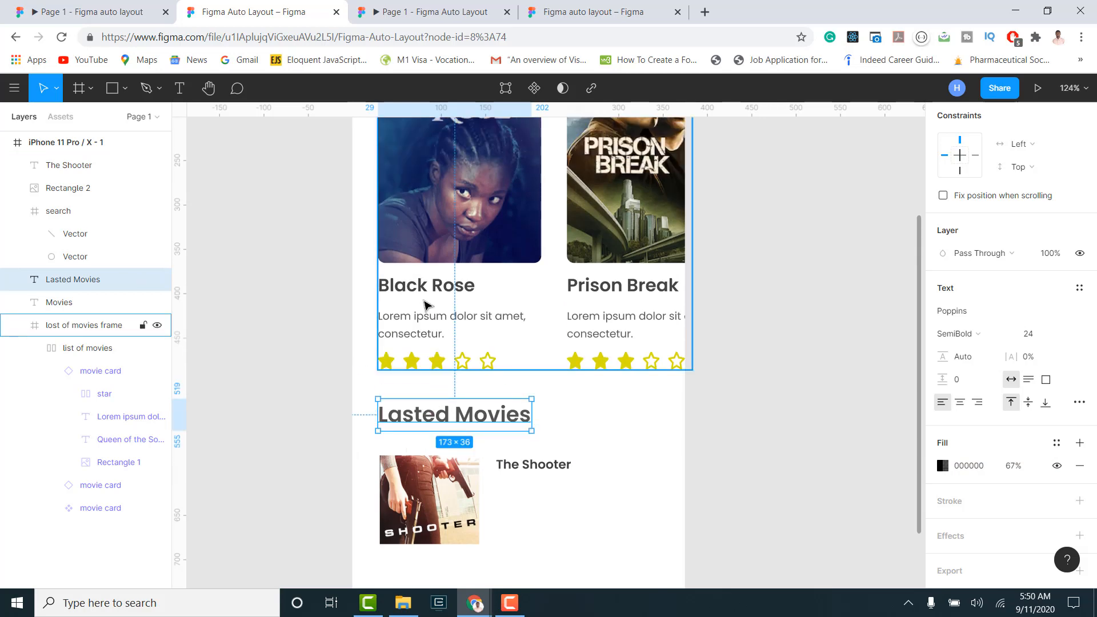
{"action": "double_click", "coordinate": [430, 290]}
{"action": "double_click", "coordinate": [430, 290]}
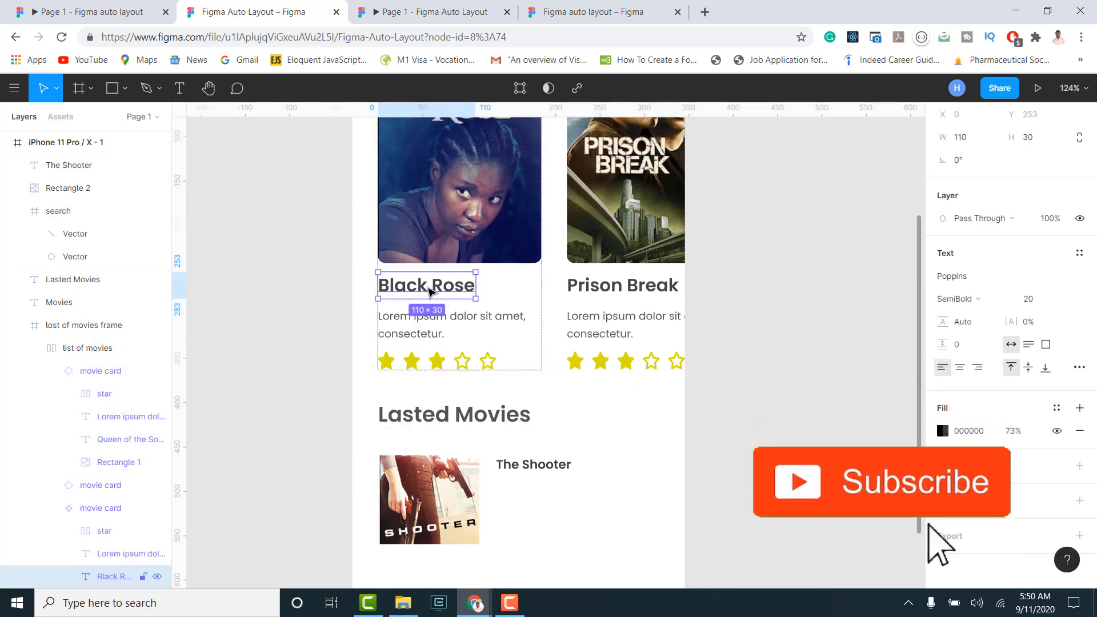
{"action": "left_click", "coordinate": [515, 416]}
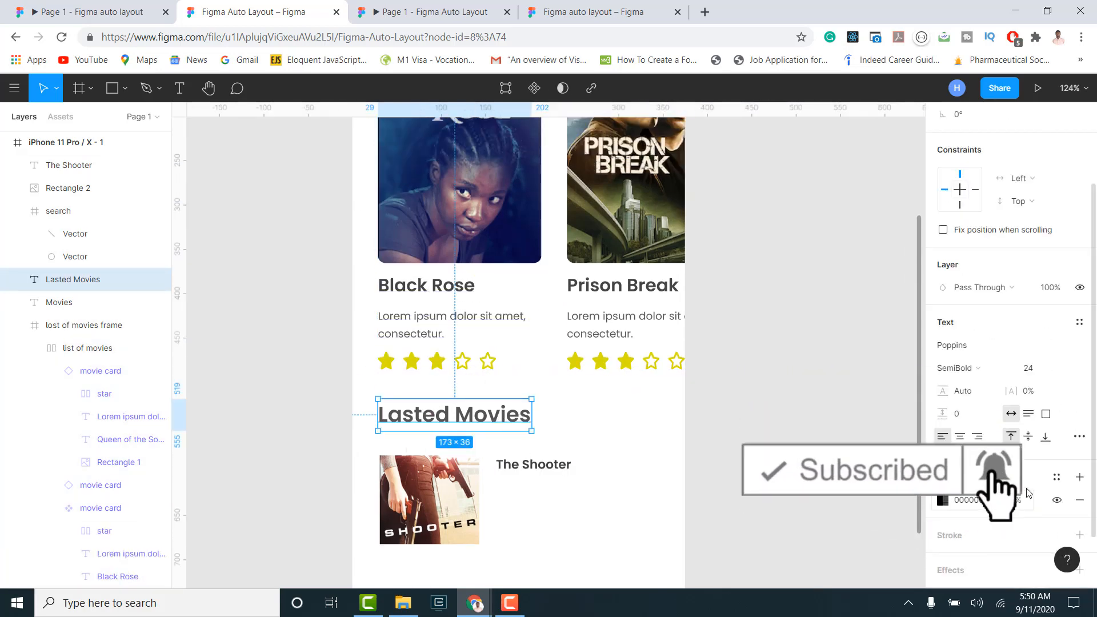
{"action": "left_click", "coordinate": [1014, 500]}
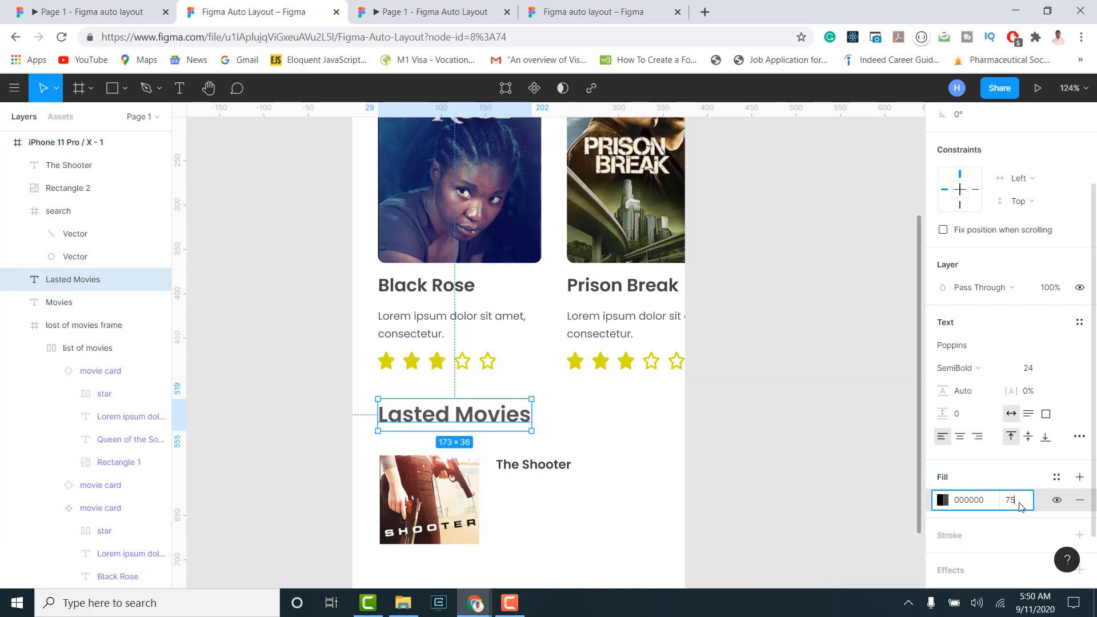
{"action": "type", "text": "75"}
{"action": "key", "text": "Return"}
Set the fill opacity of the Movies heading at the top of the phone frame to 75%.
{"action": "scroll", "coordinate": [526, 367], "scroll_direction": "up", "scroll_amount": 8}
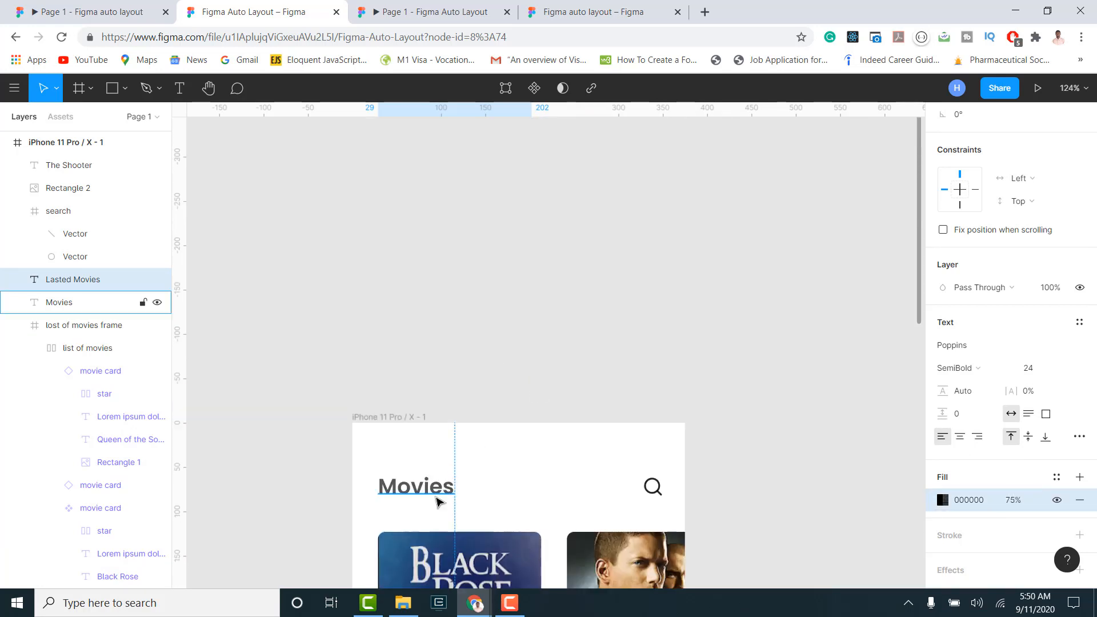
{"action": "left_click", "coordinate": [437, 502]}
{"action": "left_click", "coordinate": [1017, 501]}
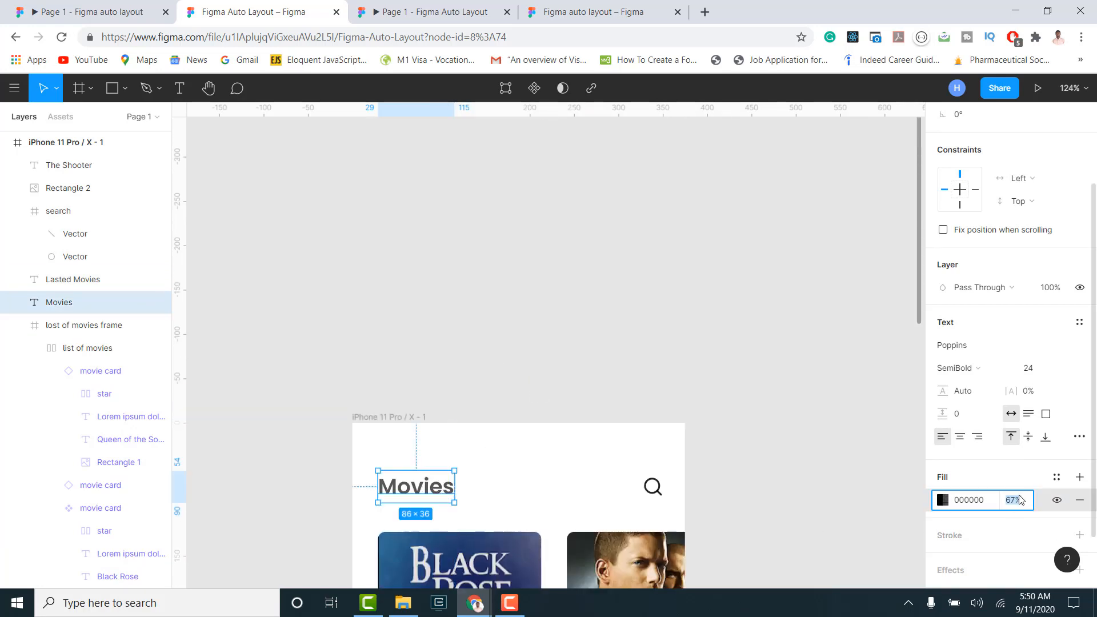
{"action": "type", "text": "75"}
{"action": "key", "text": "Return"}
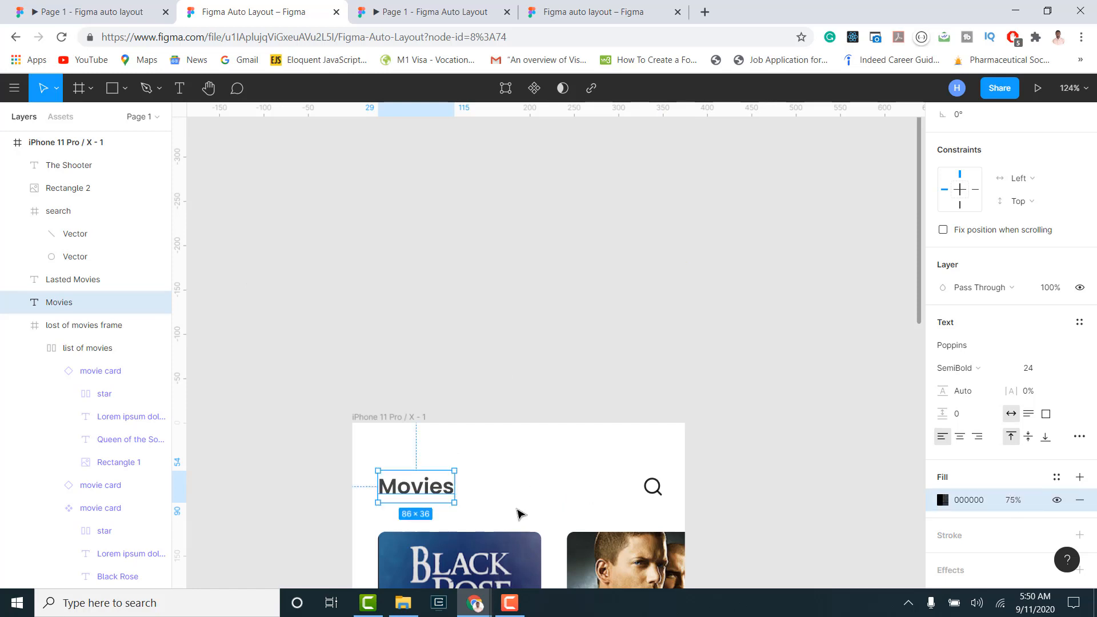
Try to copy the star rating row from the Black Rose card and paste it for The Shooter entry, and undo the paste.
{"action": "scroll", "coordinate": [532, 445], "scroll_direction": "down", "scroll_amount": 10}
{"action": "left_click", "coordinate": [537, 413]}
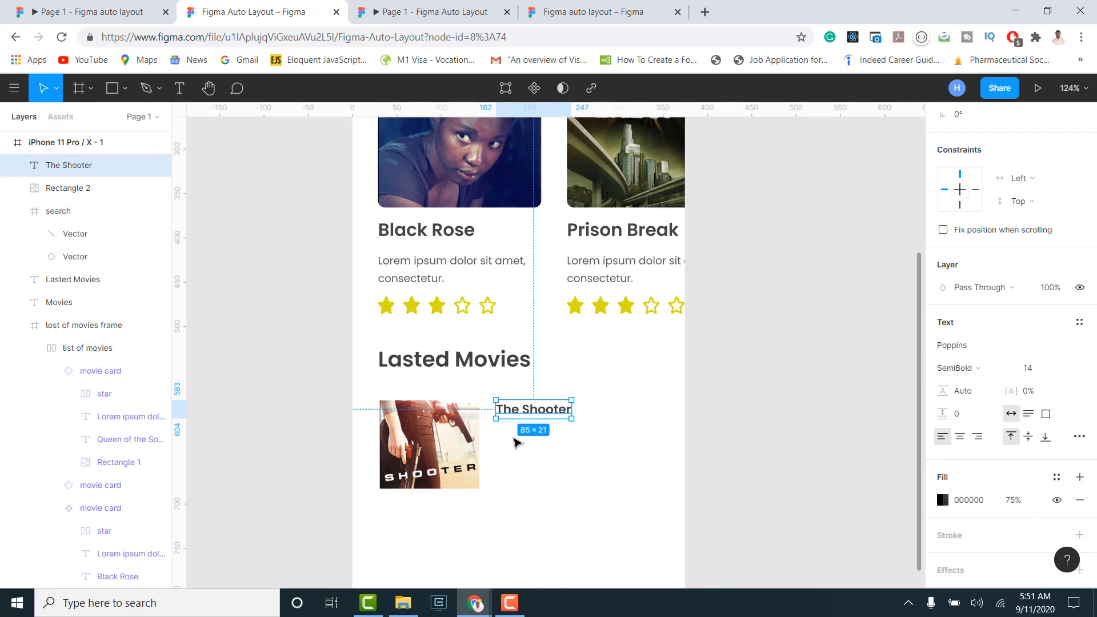
{"action": "left_click", "coordinate": [457, 315]}
{"action": "double_click", "coordinate": [460, 308]}
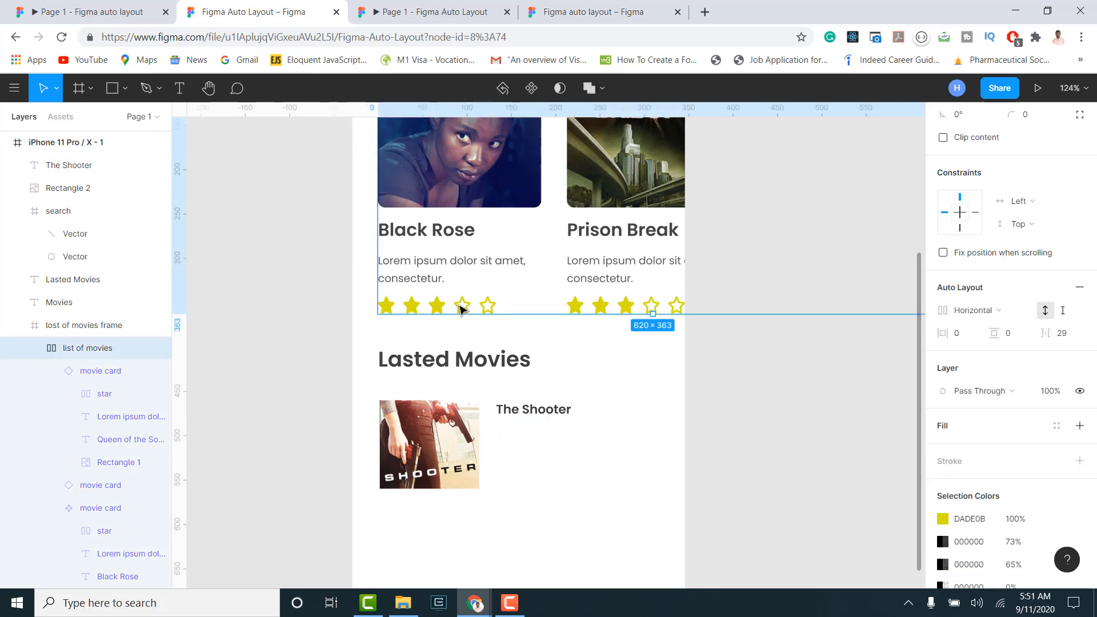
{"action": "double_click", "coordinate": [461, 309]}
{"action": "double_click", "coordinate": [462, 310]}
{"action": "key", "text": "ctrl+c"}
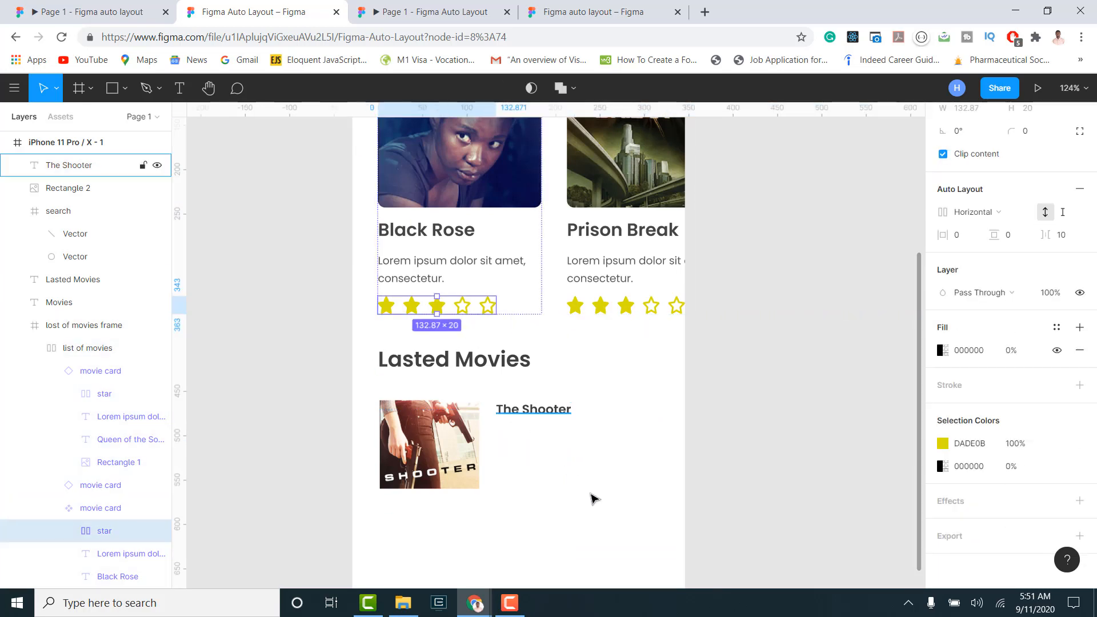
{"action": "left_click", "coordinate": [582, 495]}
{"action": "key", "text": "ctrl+v"}
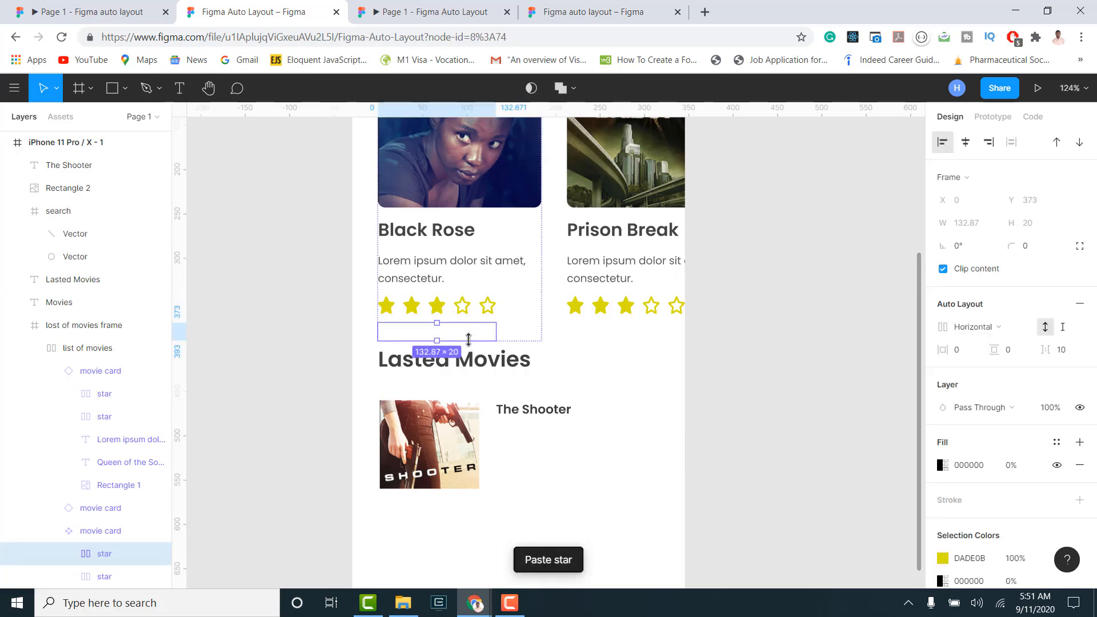
{"action": "key", "text": "ctrl+z"}
{"action": "left_click", "coordinate": [437, 307]}
{"action": "double_click", "coordinate": [439, 309]}
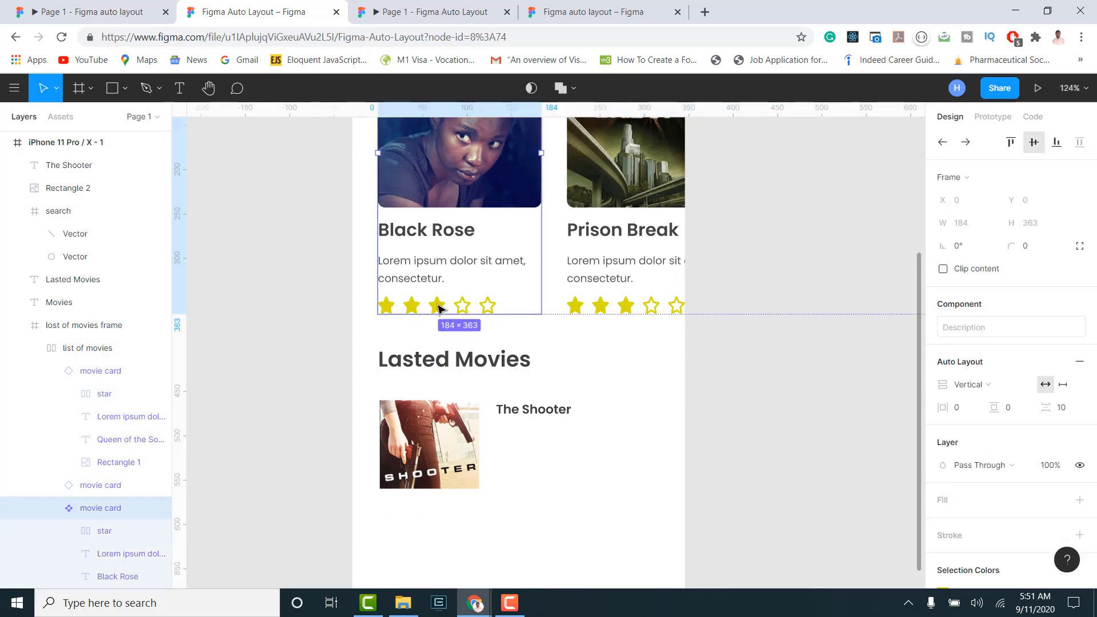
{"action": "left_click", "coordinate": [439, 309]}
{"action": "right_click", "coordinate": [439, 308]}
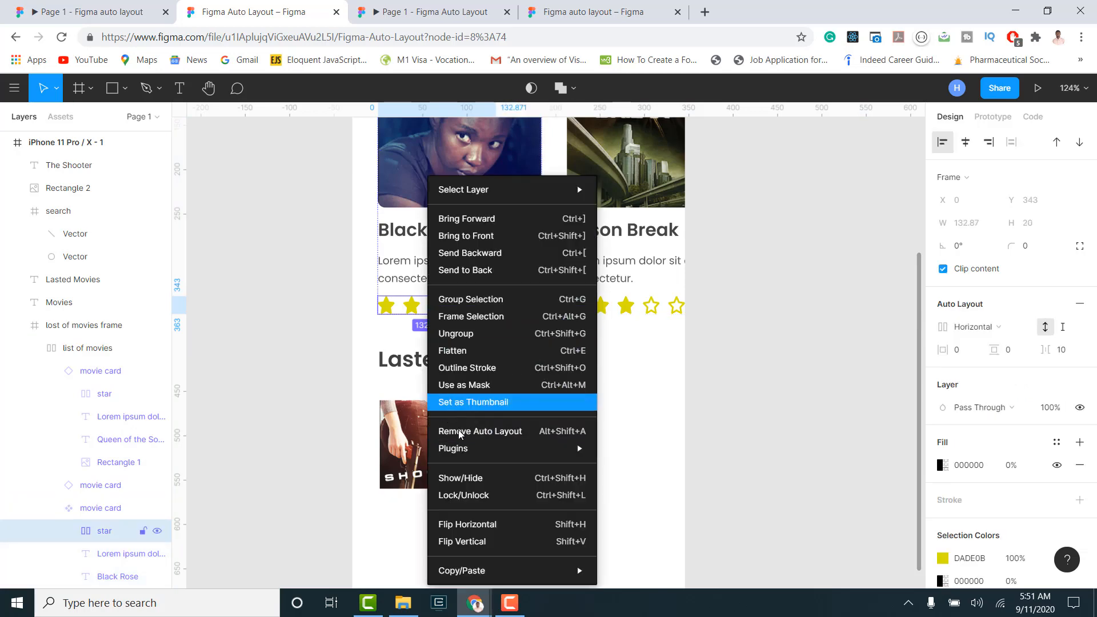
{"action": "left_click", "coordinate": [691, 514]}
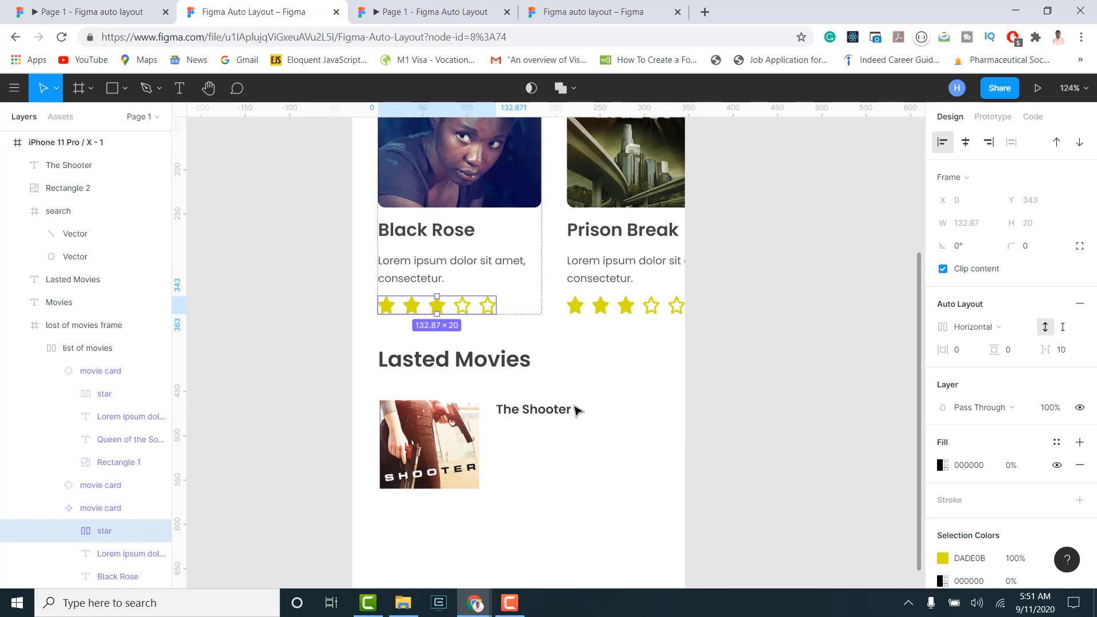
Paste the copied star rating row into the phone frame and place it directly below The Shooter title at X 162, Y 613.
{"action": "left_click", "coordinate": [595, 461]}
{"action": "left_click", "coordinate": [531, 409]}
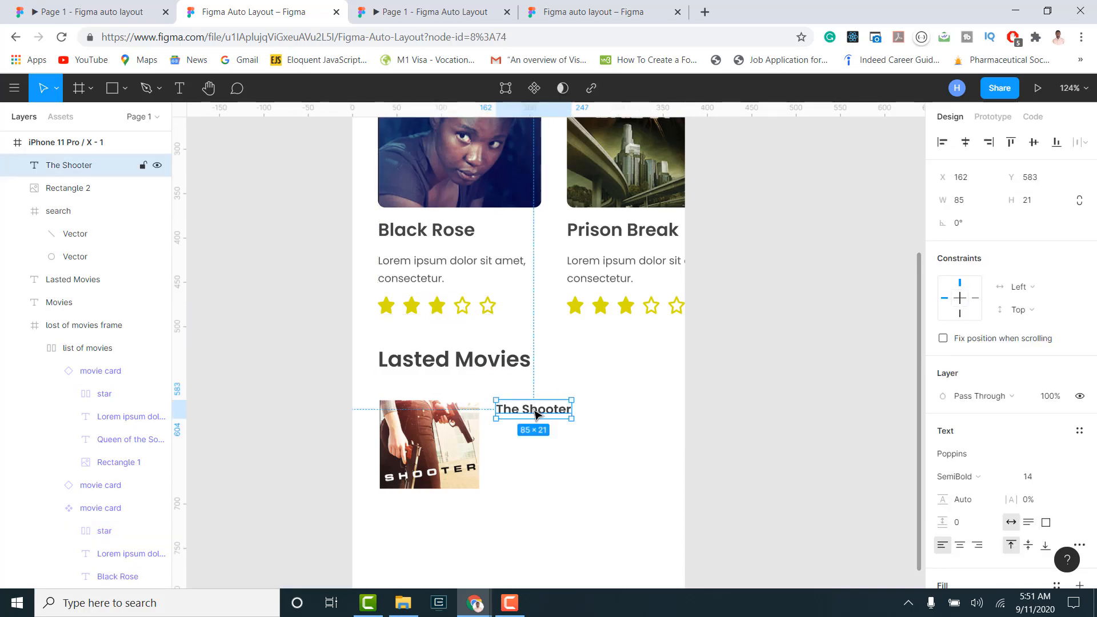
{"action": "key", "text": "ctrl+v"}
{"action": "left_click_drag", "start_coordinate": [416, 200], "coordinate": [558, 447]}
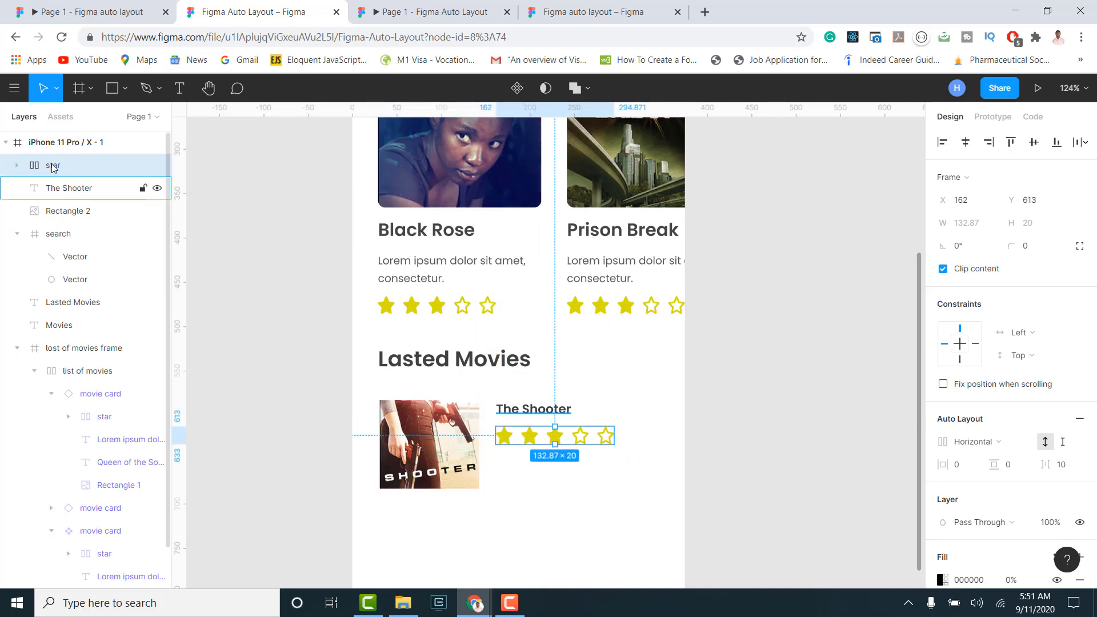
Set the height of all five stars in The Shooter's rating row to 18, keeping their proportions.
{"action": "left_click", "coordinate": [17, 165]}
{"action": "left_click_drag", "start_coordinate": [79, 195], "coordinate": [109, 284]}
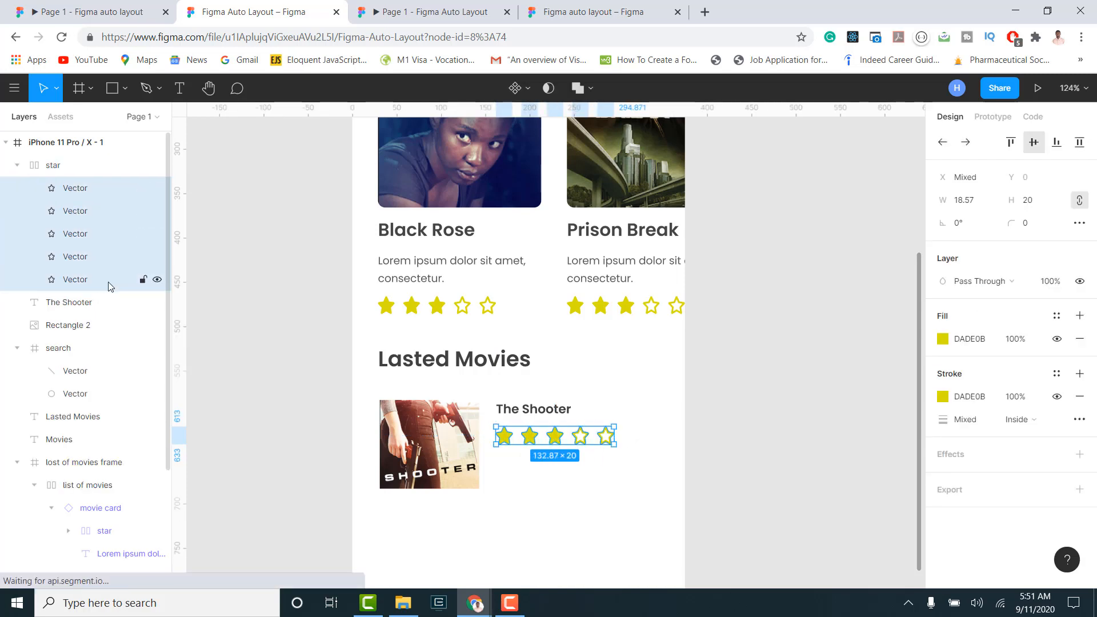
{"action": "left_click", "coordinate": [1054, 207]}
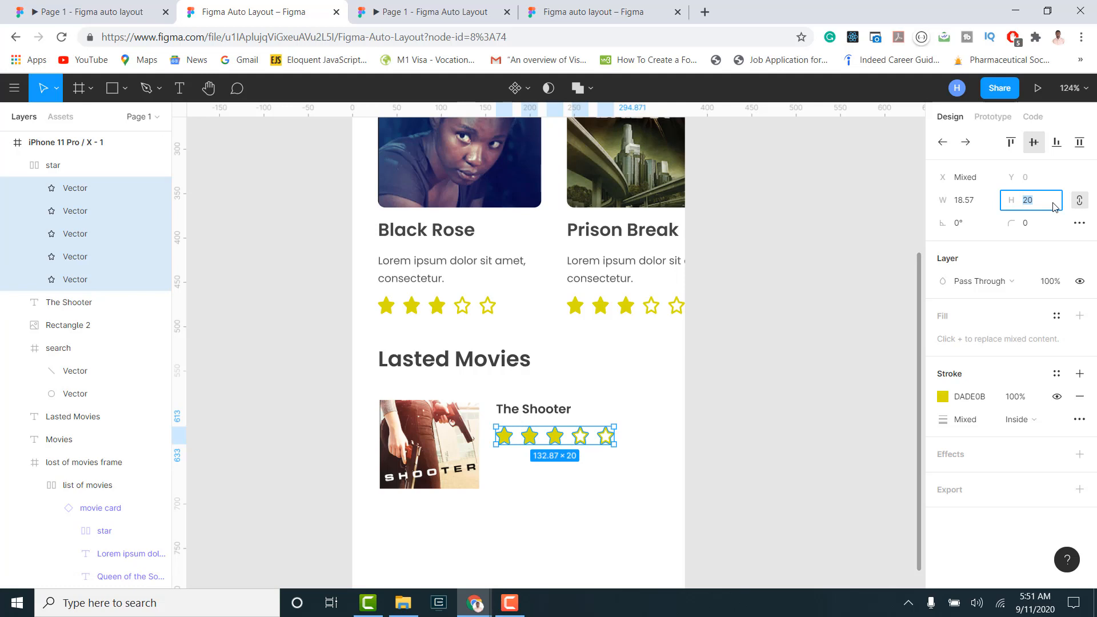
{"action": "key", "text": "Return"}
Try a height of 15 for The Shooter's five stars, and undo the change.
{"action": "left_click", "coordinate": [1055, 207]}
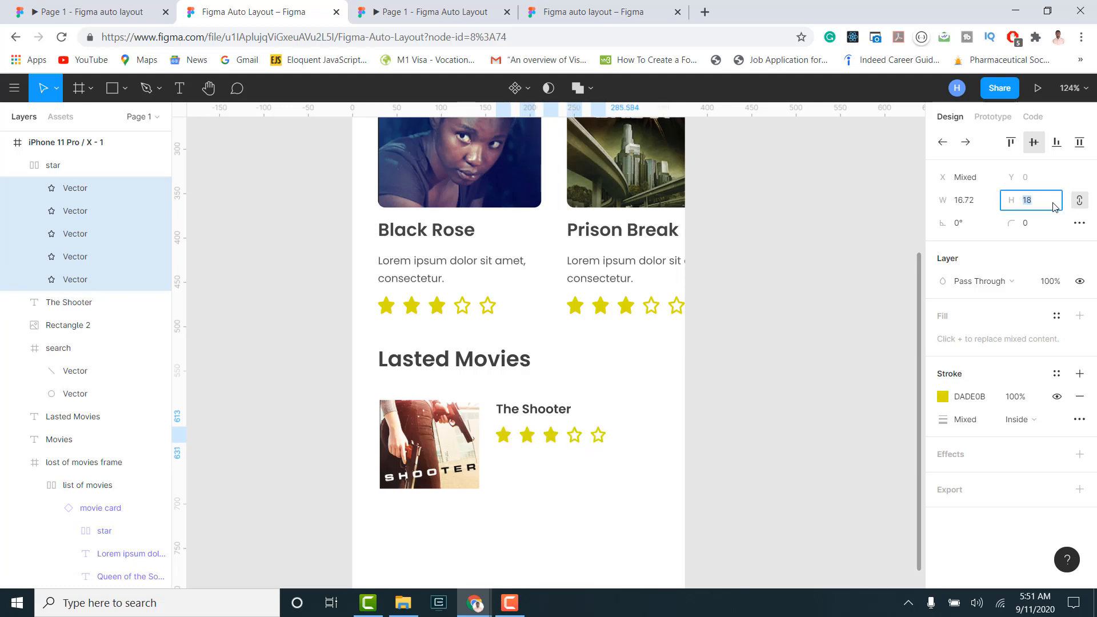
{"action": "type", "text": "15"}
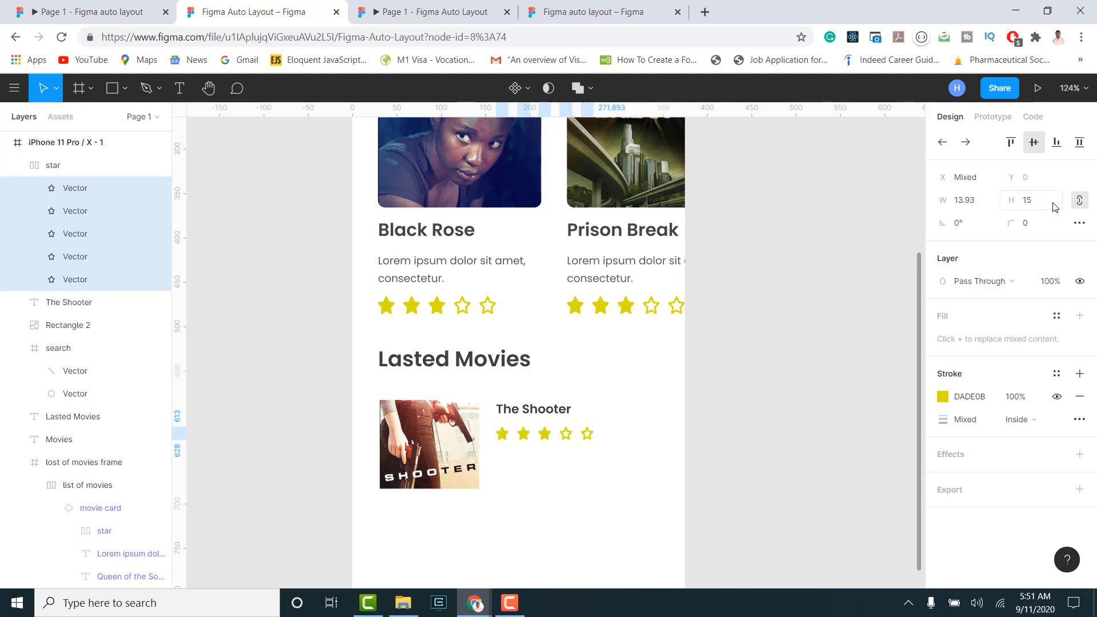
{"action": "key", "text": "Return"}
{"action": "scroll", "coordinate": [498, 454], "scroll_direction": "down", "scroll_amount": 2}
{"action": "scroll", "coordinate": [499, 454], "scroll_direction": "down", "scroll_amount": 4}
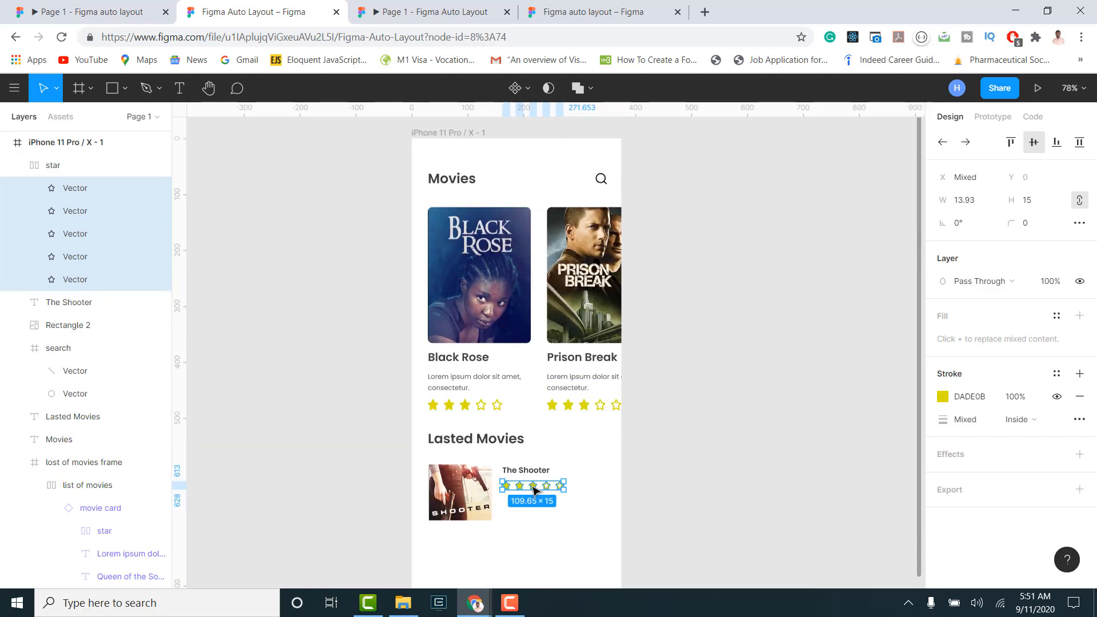
{"action": "left_click_drag", "start_coordinate": [533, 486], "coordinate": [543, 490]}
{"action": "key", "text": "ctrl+z"}
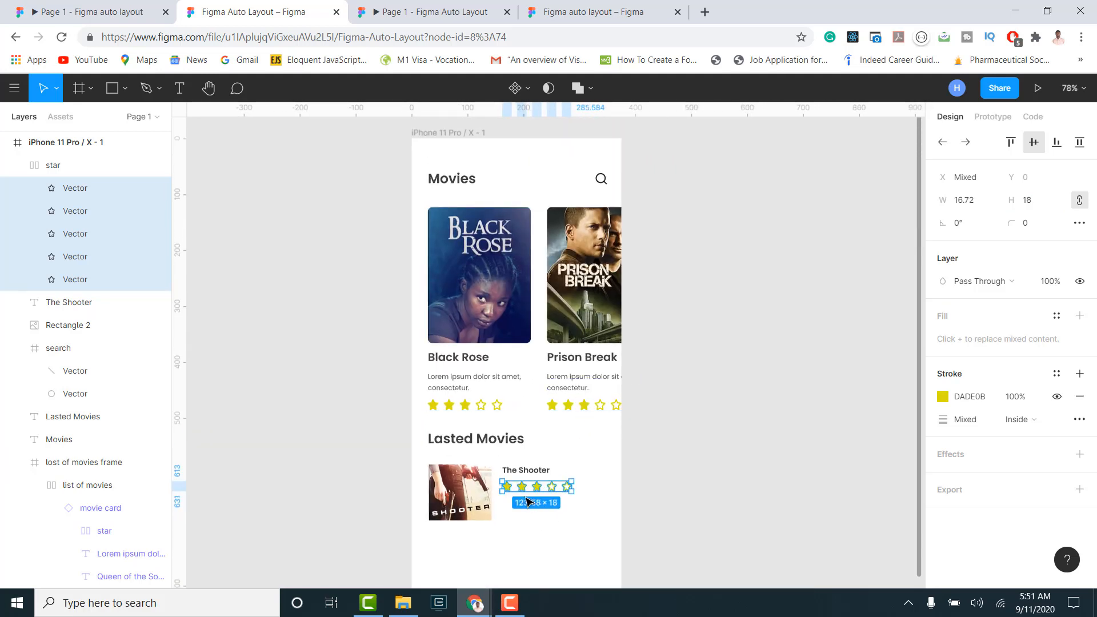
Move The Shooter's whole star row to X 165, Y 615 beneath the title.
{"action": "scroll", "coordinate": [527, 493], "scroll_direction": "up", "scroll_amount": 3}
{"action": "scroll", "coordinate": [532, 495], "scroll_direction": "up", "scroll_amount": 2}
{"action": "key", "text": "Escape"}
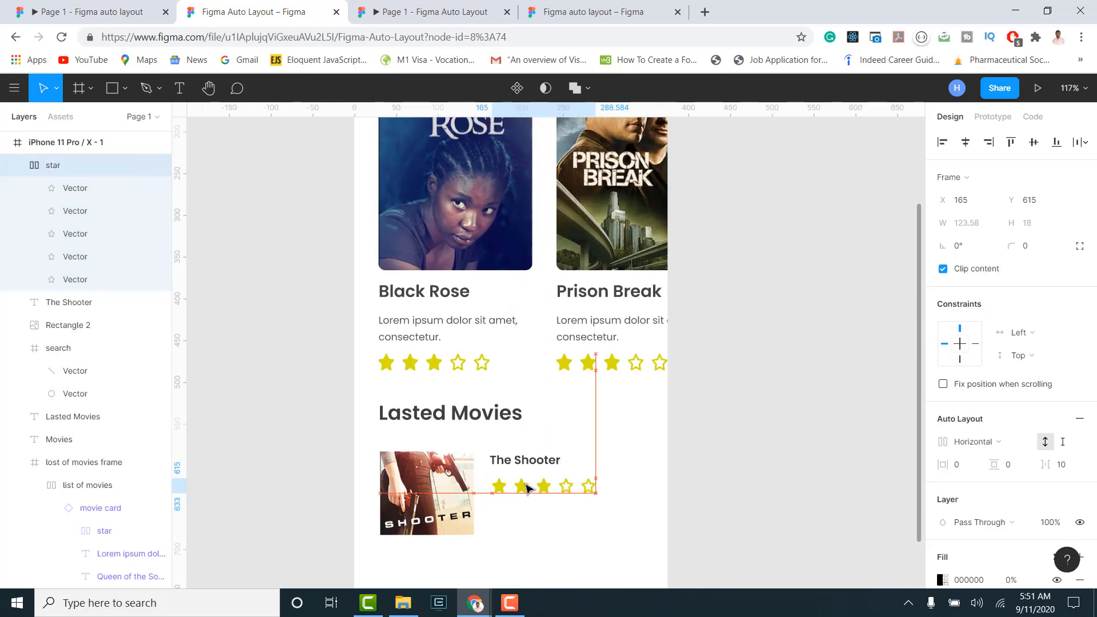
{"action": "left_click_drag", "start_coordinate": [526, 484], "coordinate": [526, 485]}
{"action": "scroll", "coordinate": [516, 464], "scroll_direction": "down", "scroll_amount": 1}
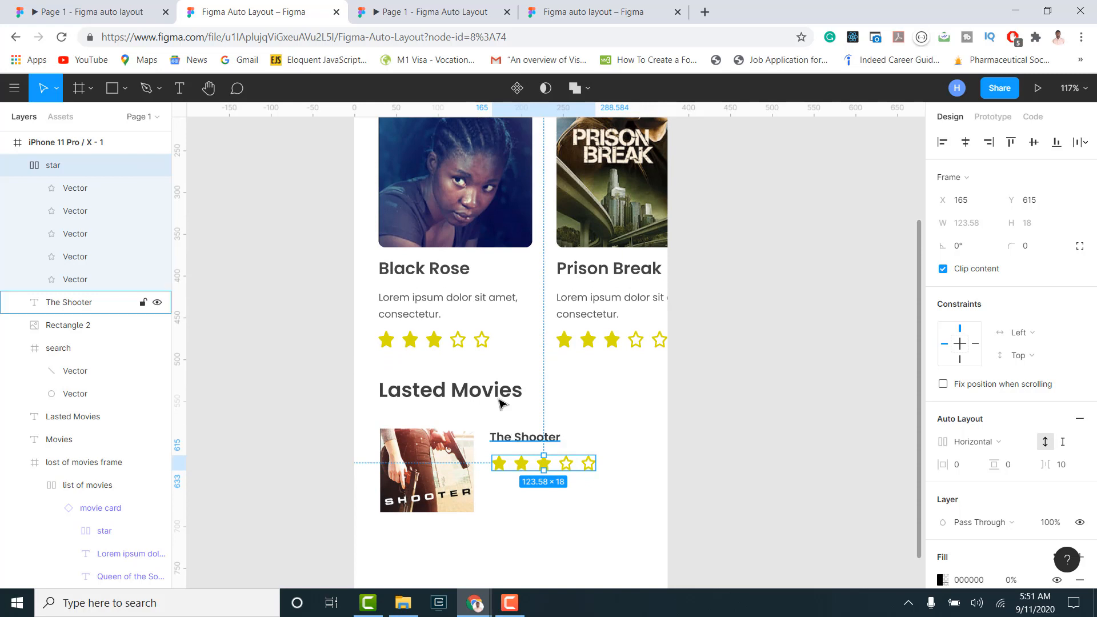
Add the genre text "Action, Drama" below The Shooter's star row.
{"action": "double_click", "coordinate": [420, 300]}
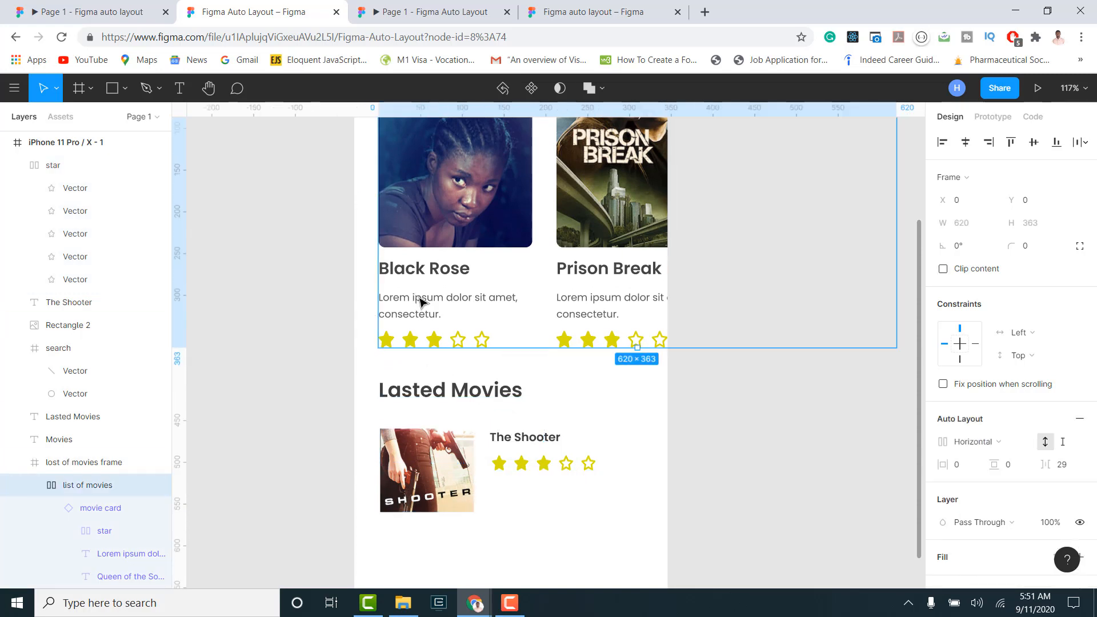
{"action": "left_click", "coordinate": [180, 88]}
{"action": "left_click", "coordinate": [495, 486]}
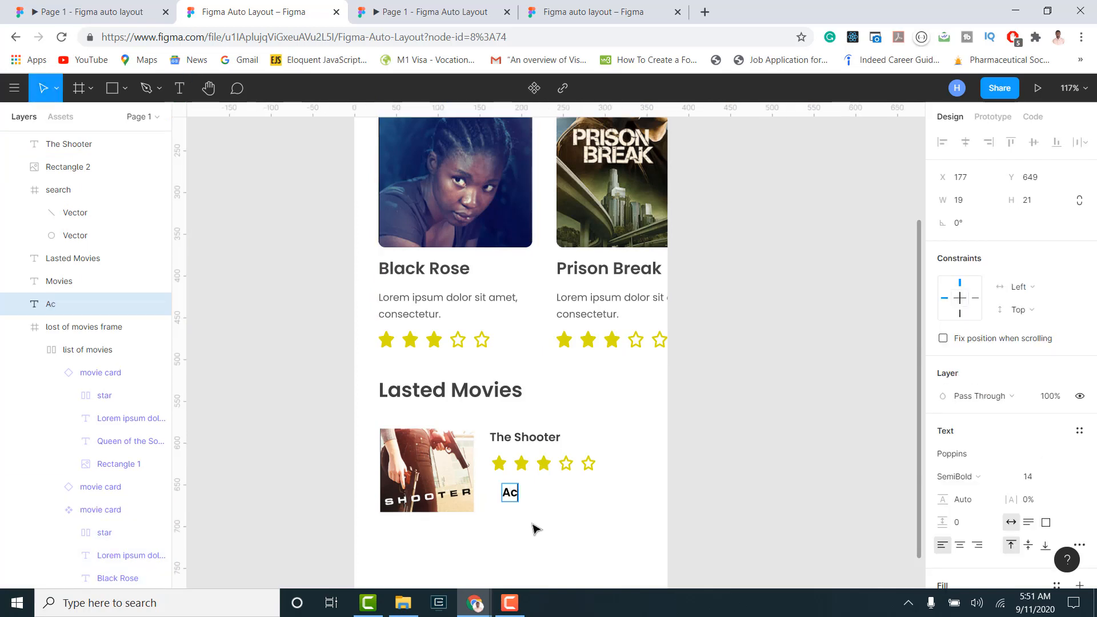
{"action": "type", "text": "on, Drama"}
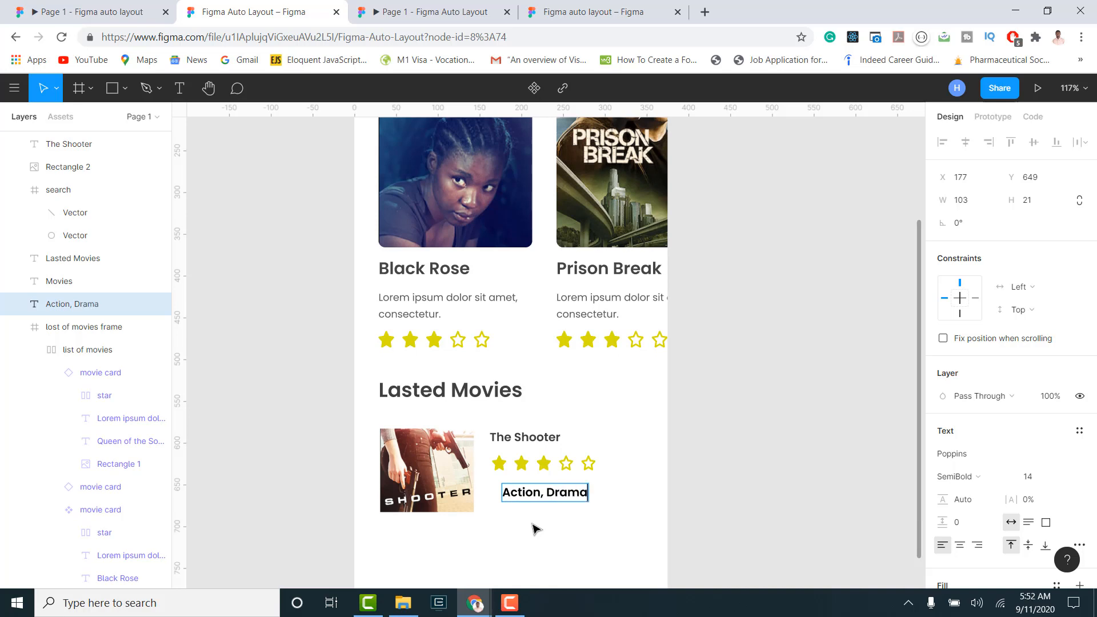
{"action": "key", "text": "Escape"}
Set the "Action, Drama" text to font size 12 and its fill opacity to 67%.
{"action": "scroll", "coordinate": [1023, 458], "scroll_direction": "down", "scroll_amount": 2}
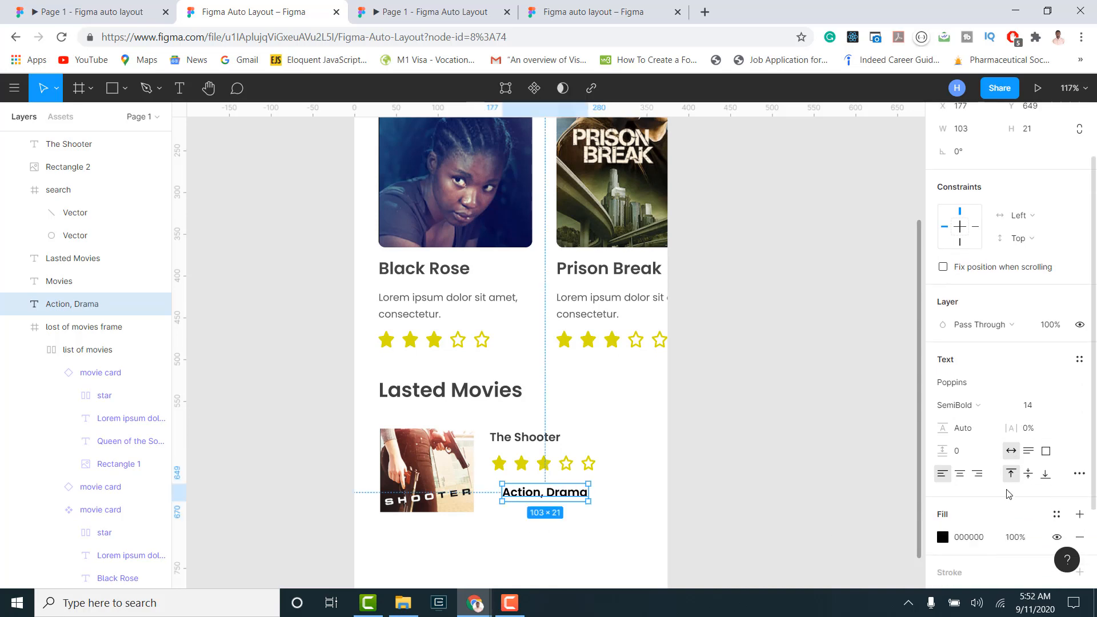
{"action": "left_click", "coordinate": [1065, 406]}
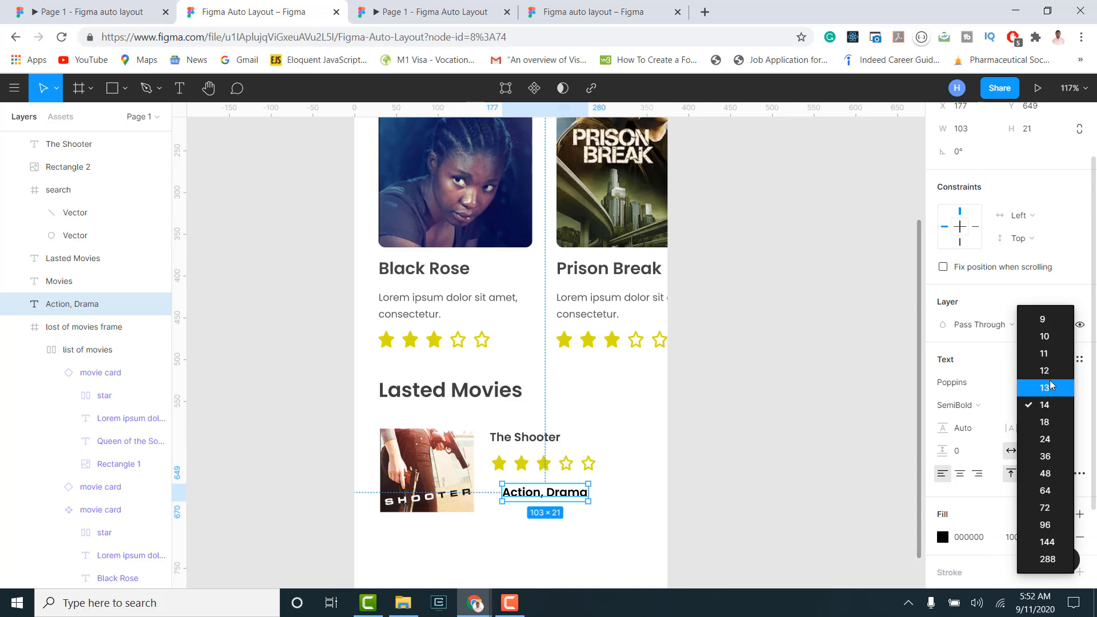
{"action": "left_click", "coordinate": [1052, 387]}
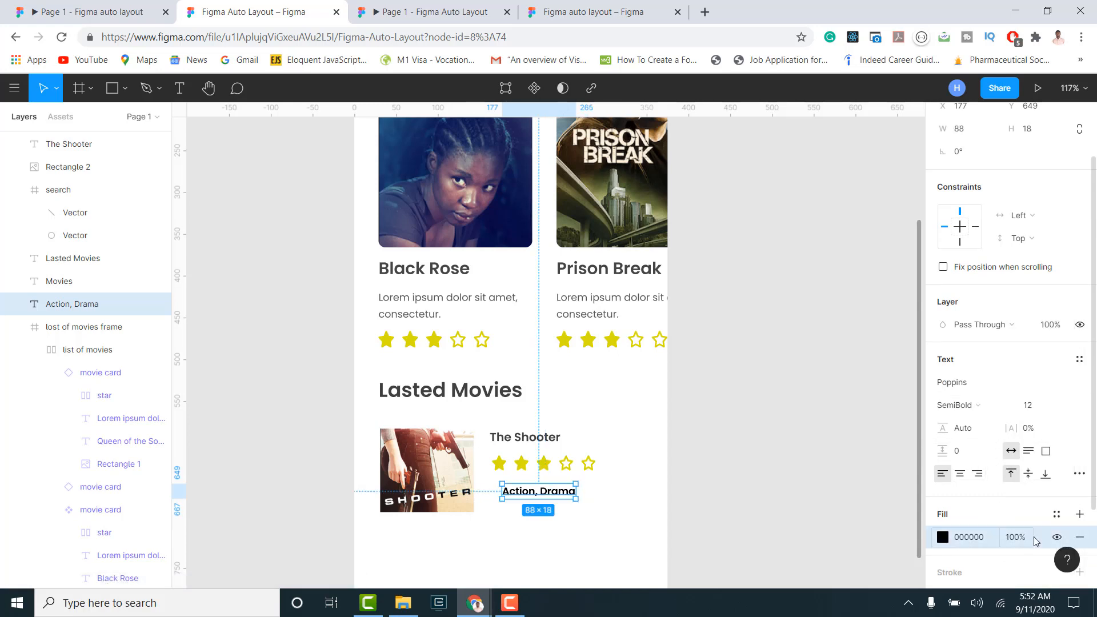
{"action": "left_click", "coordinate": [1017, 537]}
{"action": "type", "text": "67"}
{"action": "key", "text": "Return"}
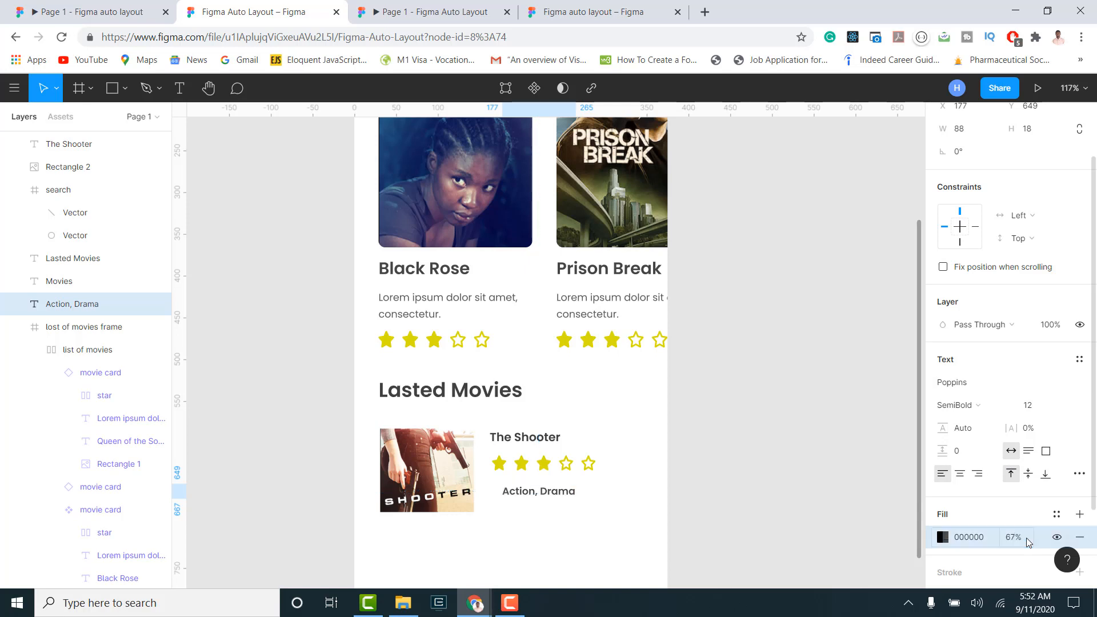
Move the "Action, Drama" text to X 165 so it lines up with the left edge of the star row, and check the alignment.
{"action": "left_click_drag", "start_coordinate": [539, 497], "coordinate": [531, 496]}
{"action": "left_click", "coordinate": [507, 435]}
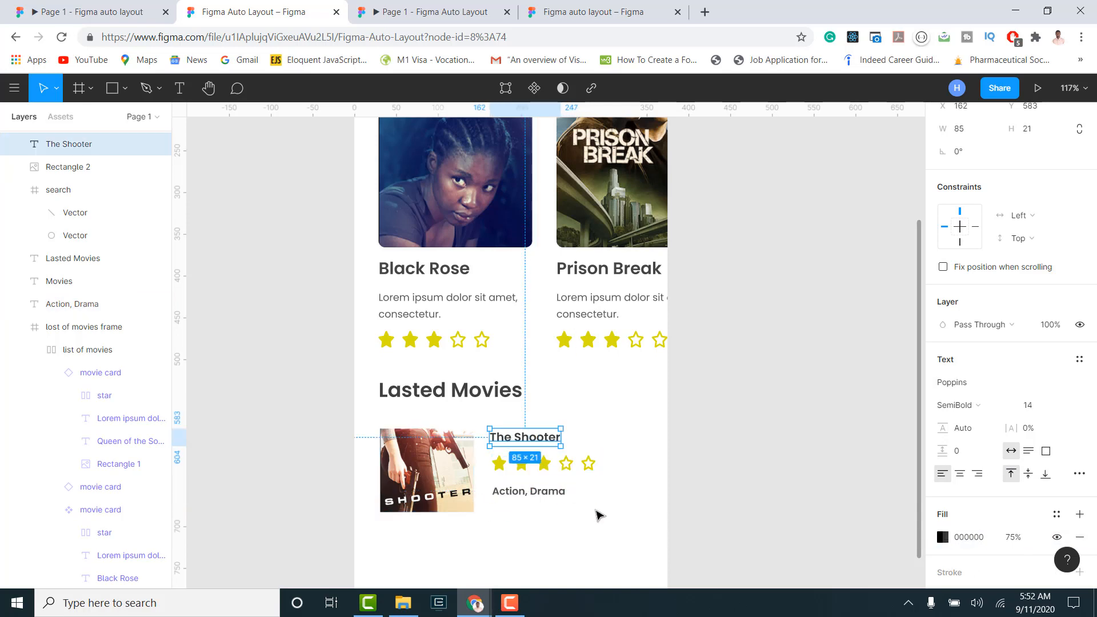
{"action": "left_click", "coordinate": [543, 462]}
{"action": "left_click", "coordinate": [538, 495]}
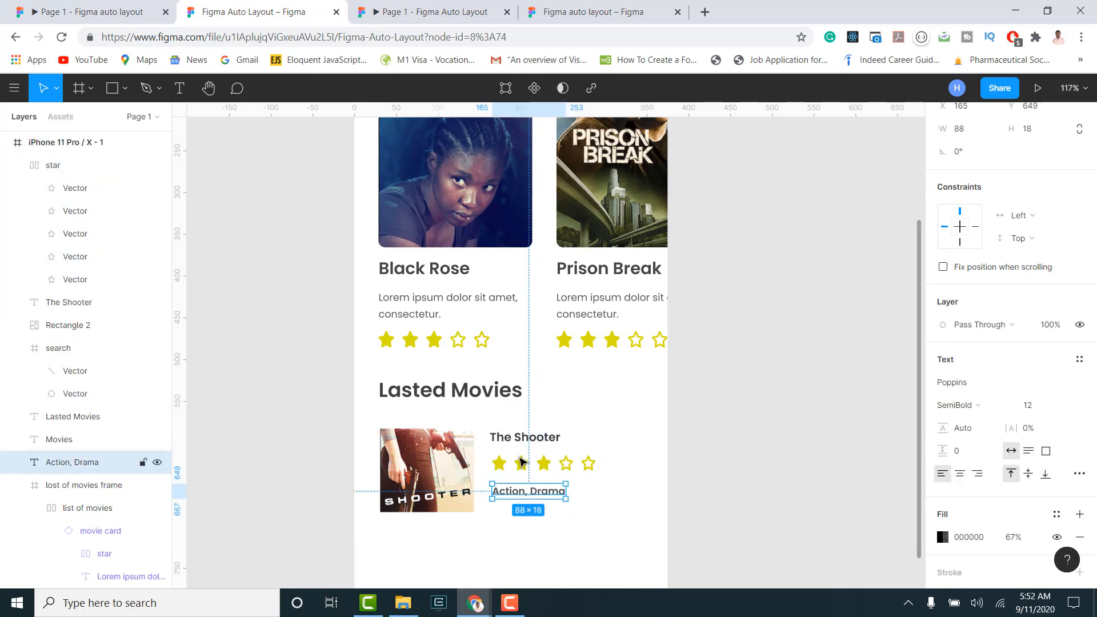
{"action": "left_click", "coordinate": [520, 443]}
Wrap The Shooter title, star row and genre text in a vertical auto layout and move it to the right of the poster.
{"action": "left_click_drag", "start_coordinate": [592, 514], "coordinate": [492, 434]}
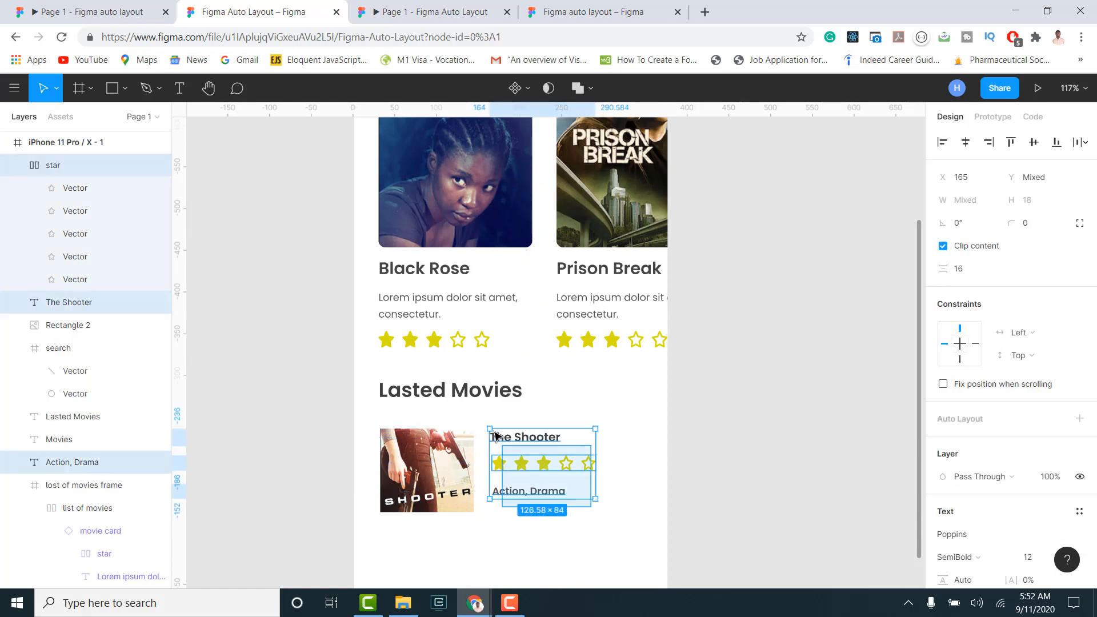
{"action": "key", "text": "shift+a"}
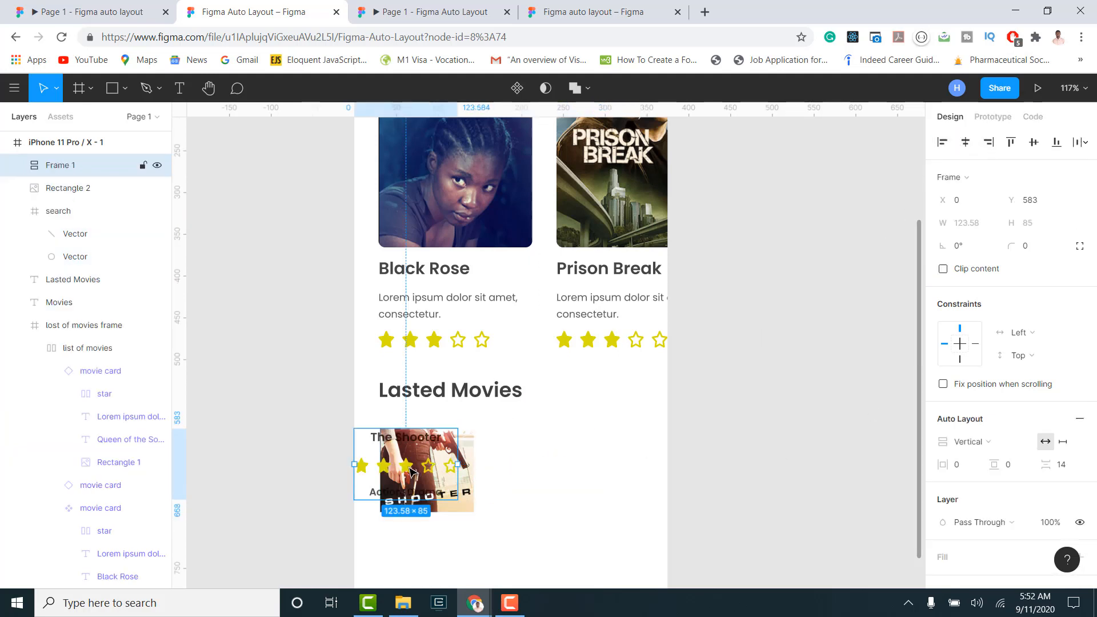
{"action": "left_click_drag", "start_coordinate": [546, 472], "coordinate": [574, 476]}
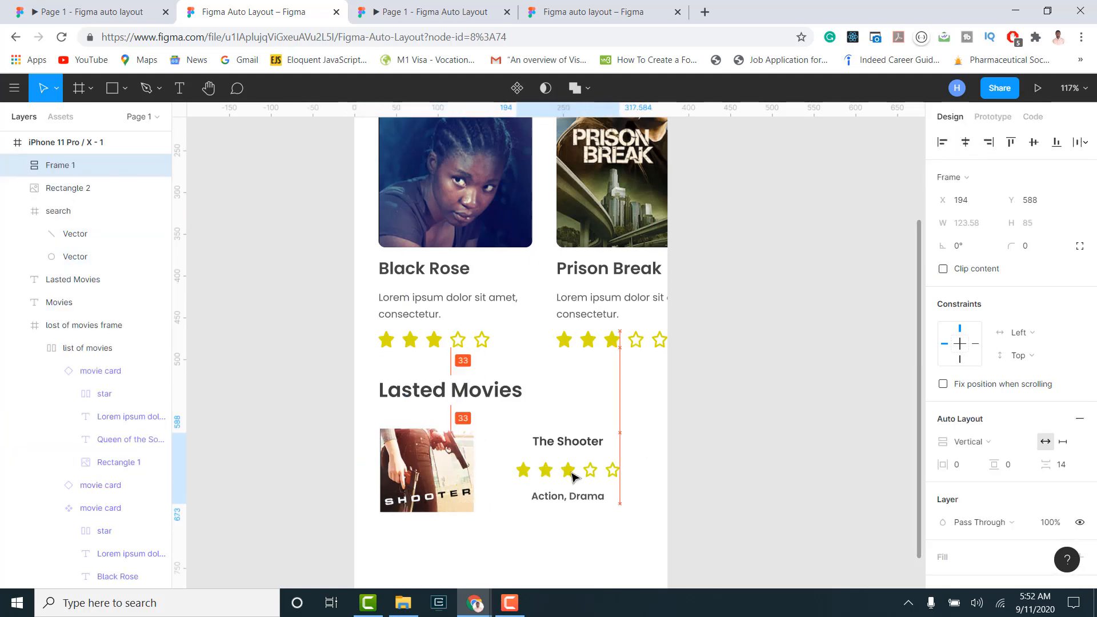
Left-align the title, star row and genre text inside their auto layout frame.
{"action": "left_click", "coordinate": [17, 166]}
{"action": "left_click", "coordinate": [73, 189]}
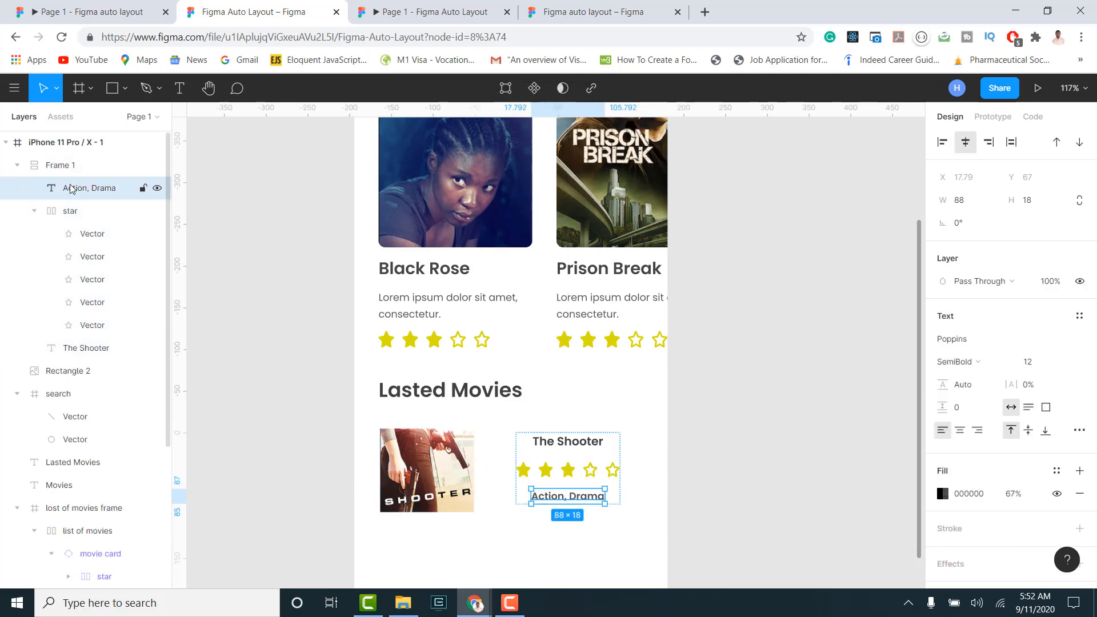
{"action": "left_click", "coordinate": [53, 215], "text": "shift"}
{"action": "left_click", "coordinate": [71, 349], "text": "shift"}
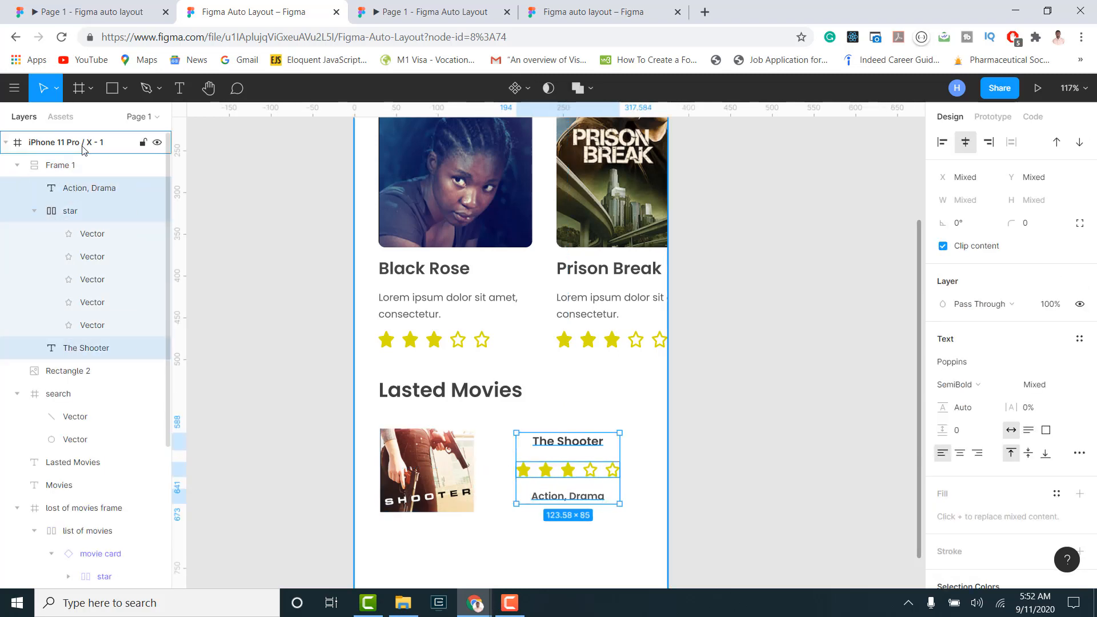
{"action": "left_click", "coordinate": [943, 141]}
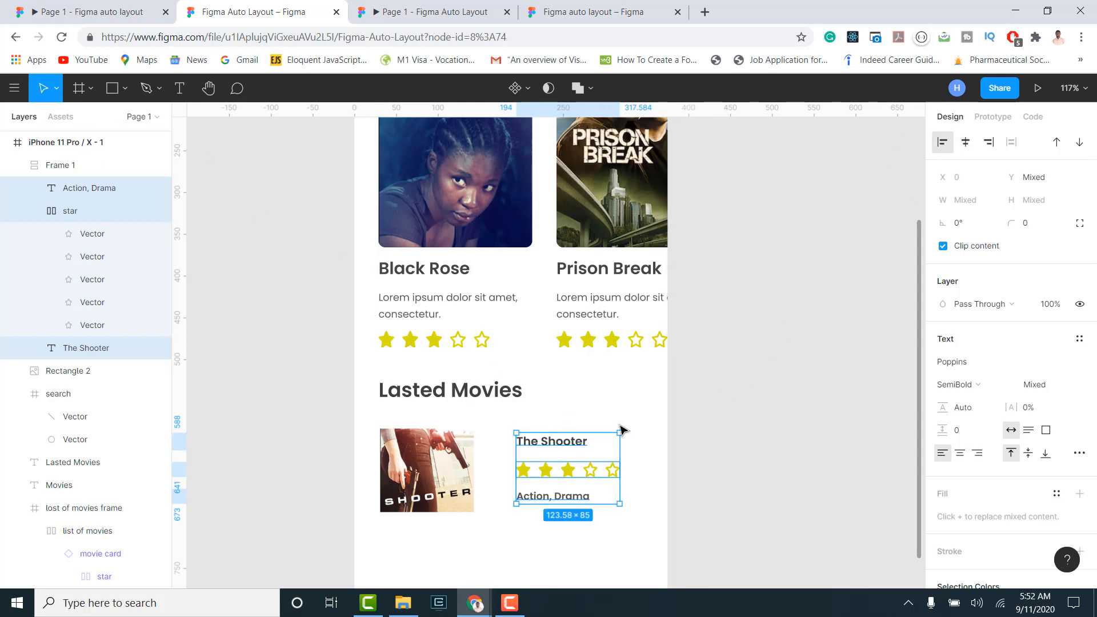
Move the text group to X 165, Y 583 and combine it with the Shooter poster in a horizontal auto layout.
{"action": "left_click", "coordinate": [767, 456]}
{"action": "left_click", "coordinate": [569, 466]}
{"action": "left_click_drag", "start_coordinate": [568, 466], "coordinate": [557, 465]}
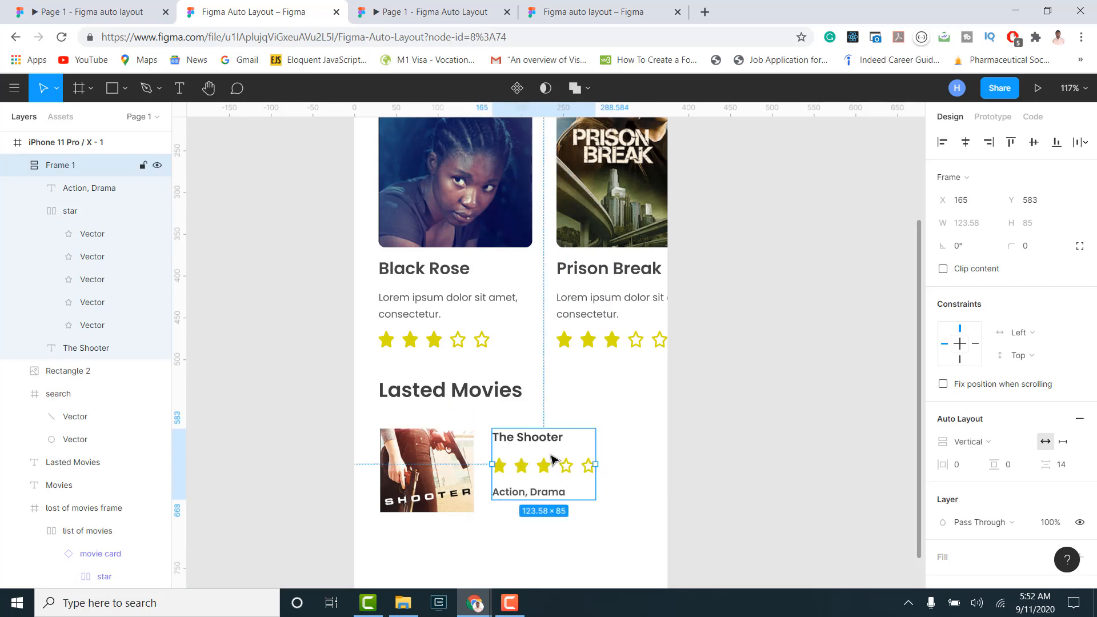
{"action": "left_click", "coordinate": [450, 466], "text": "shift"}
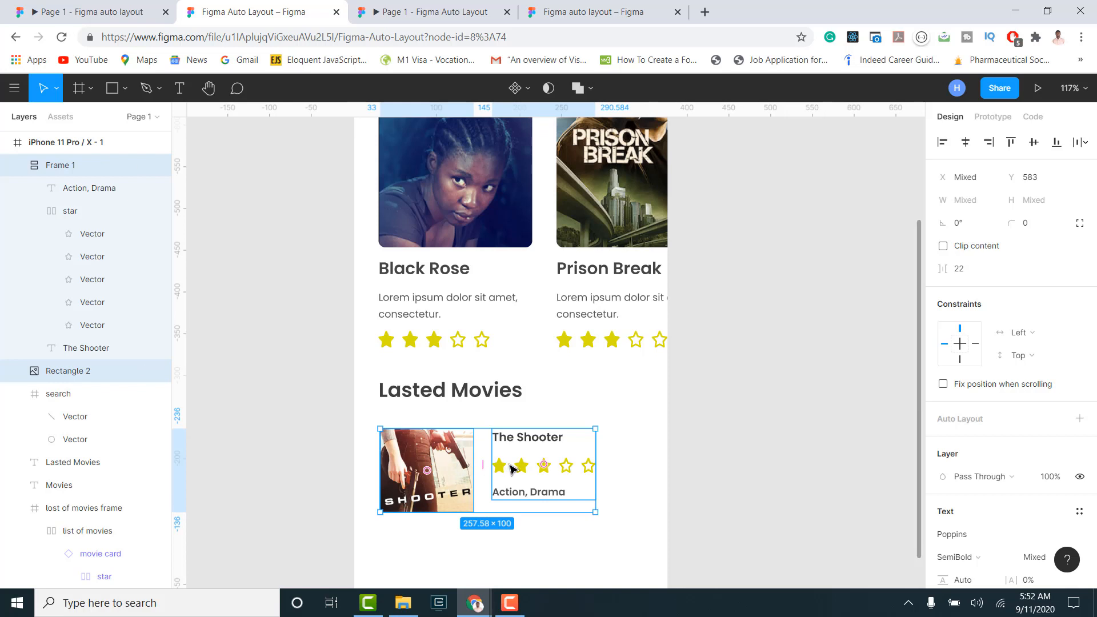
{"action": "key", "text": "shift+a"}
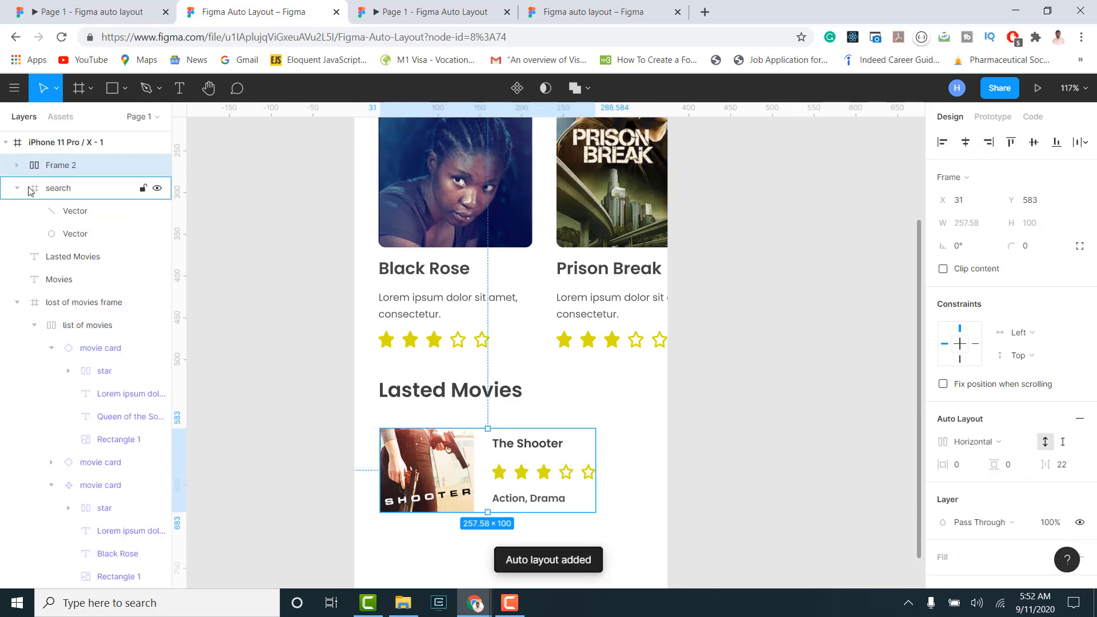
Align the text group and the Shooter poster to the top of their shared auto layout frame.
{"action": "left_click", "coordinate": [17, 166]}
{"action": "left_click", "coordinate": [58, 196]}
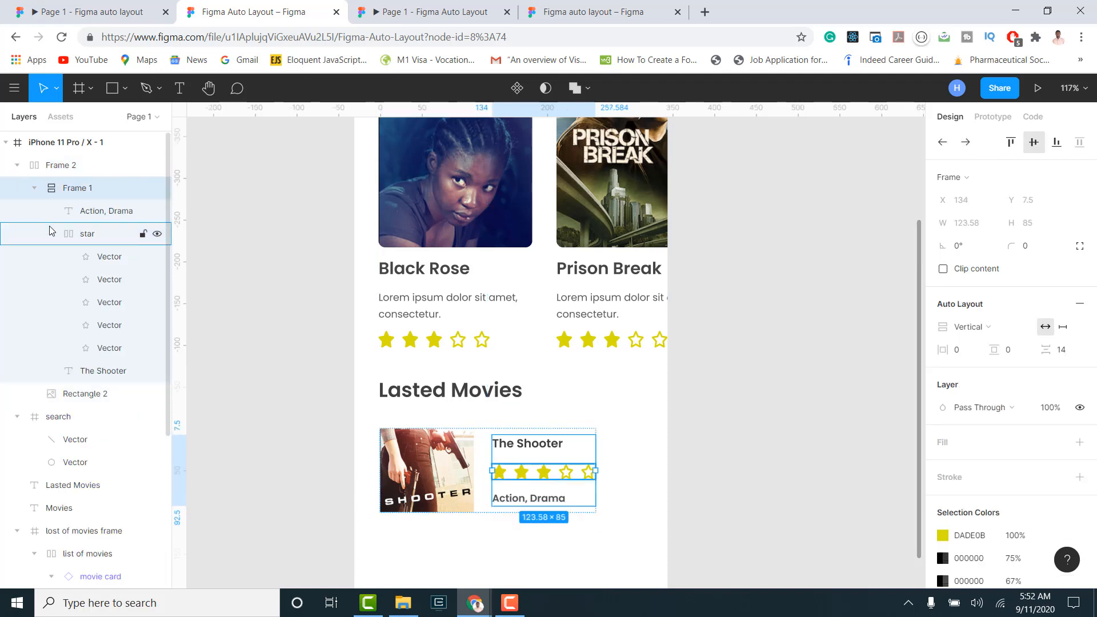
{"action": "left_click", "coordinate": [34, 189]}
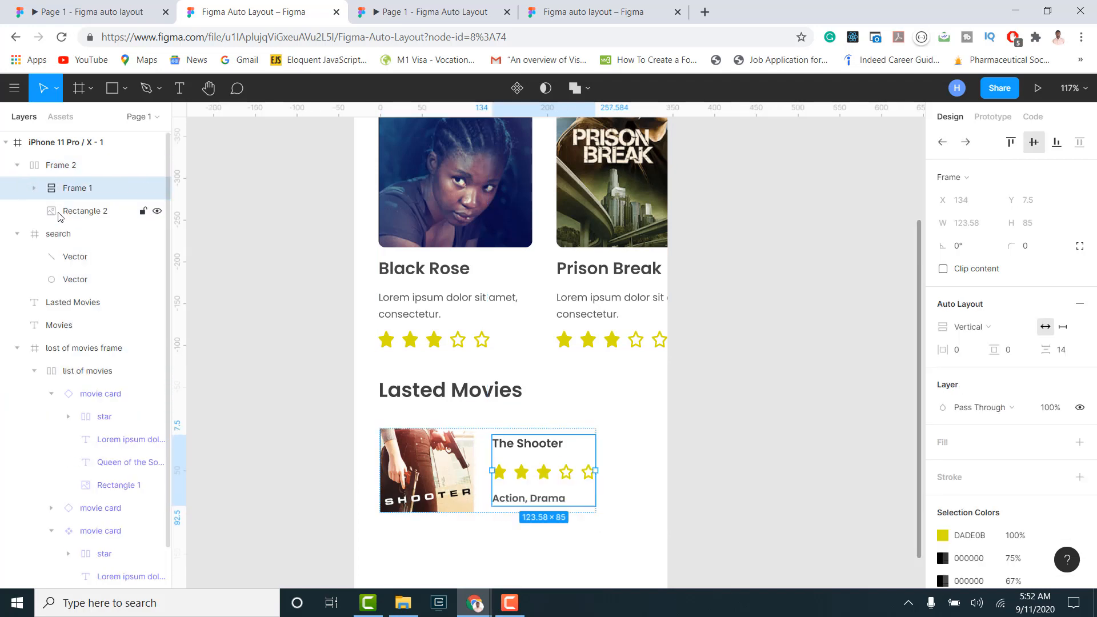
{"action": "left_click", "coordinate": [59, 212], "text": "shift"}
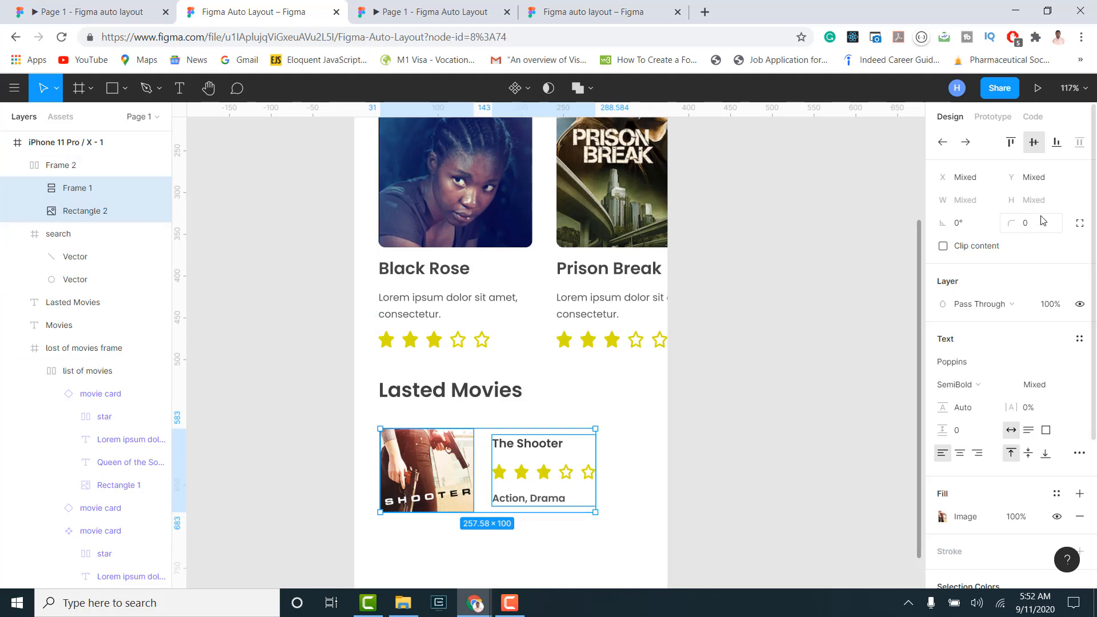
{"action": "left_click", "coordinate": [1011, 142]}
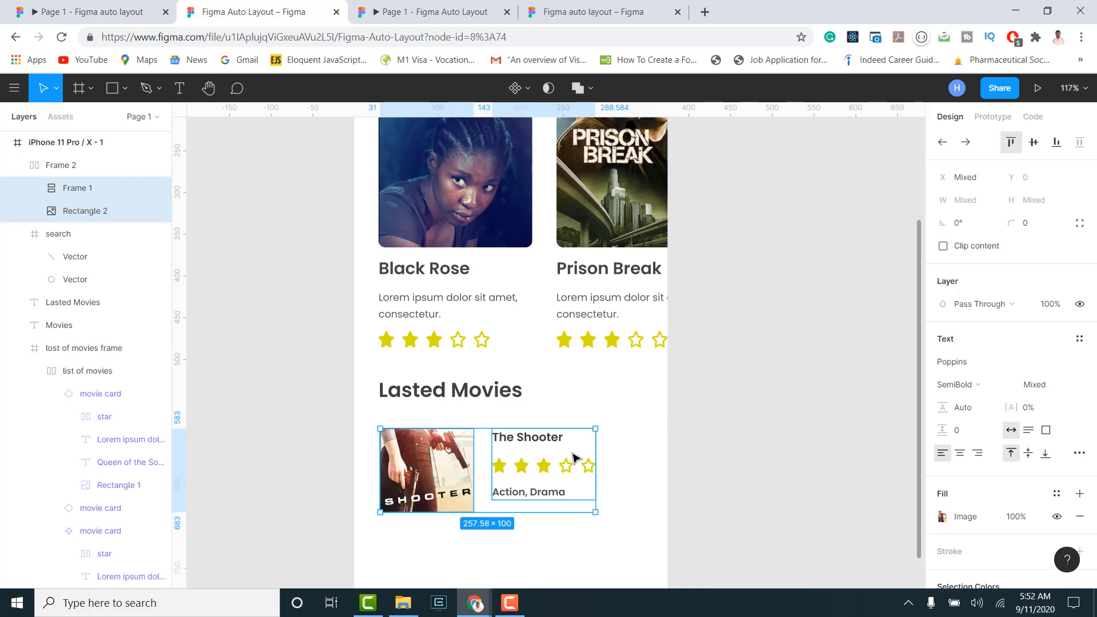
{"action": "left_click", "coordinate": [638, 487]}
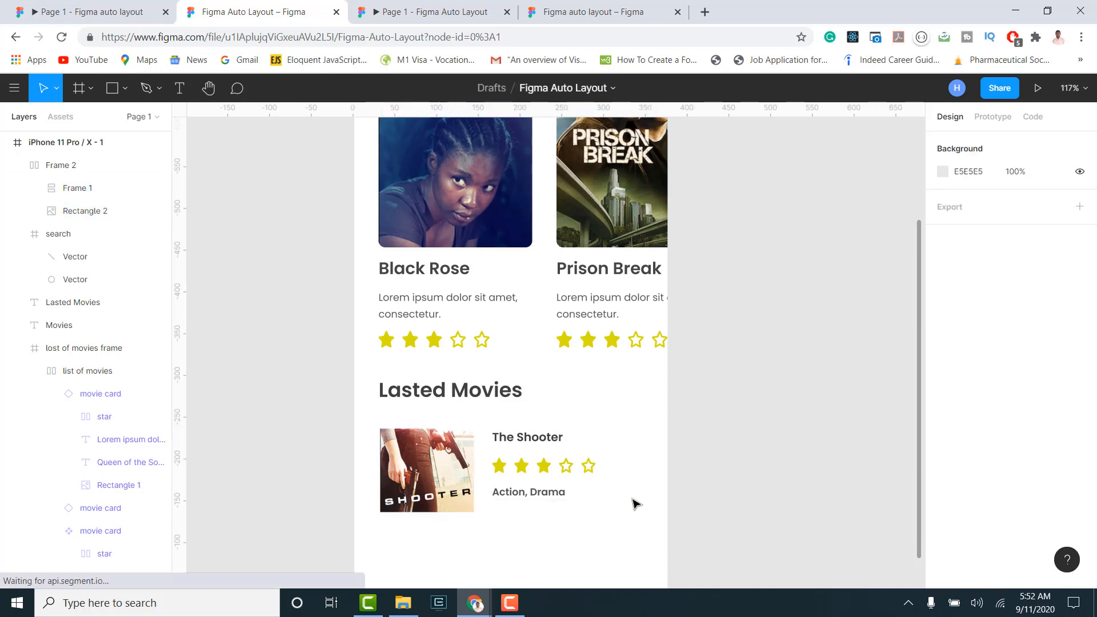
Set the spacing between items in The Shooter's vertical text group to 12.
{"action": "double_click", "coordinate": [554, 474]}
{"action": "left_click", "coordinate": [1077, 357]}
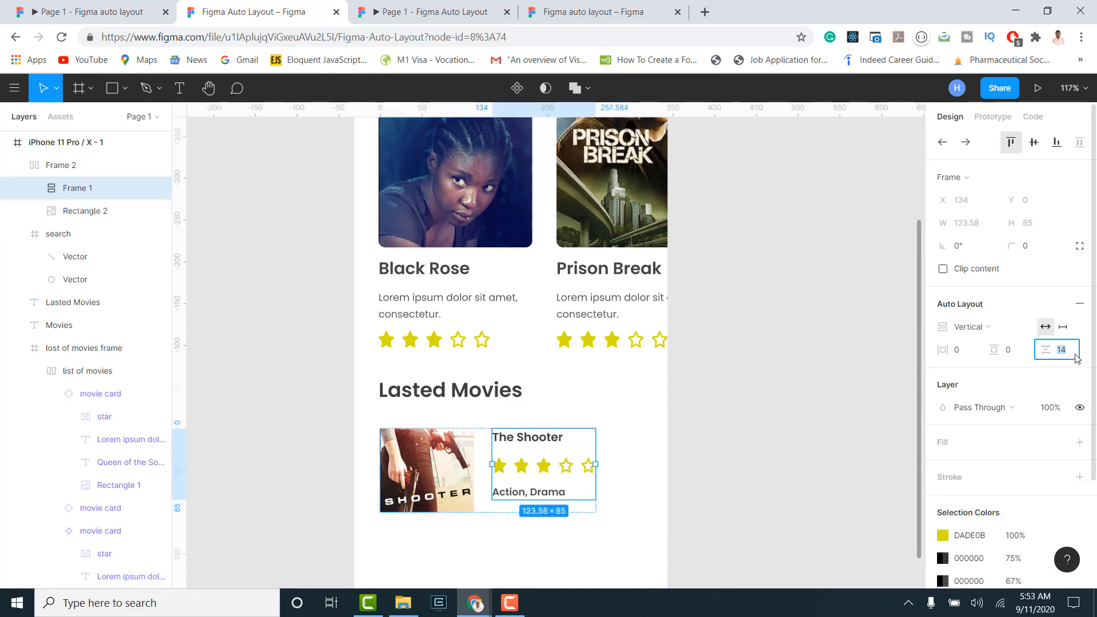
{"action": "type", "text": "12"}
{"action": "key", "text": "Return"}
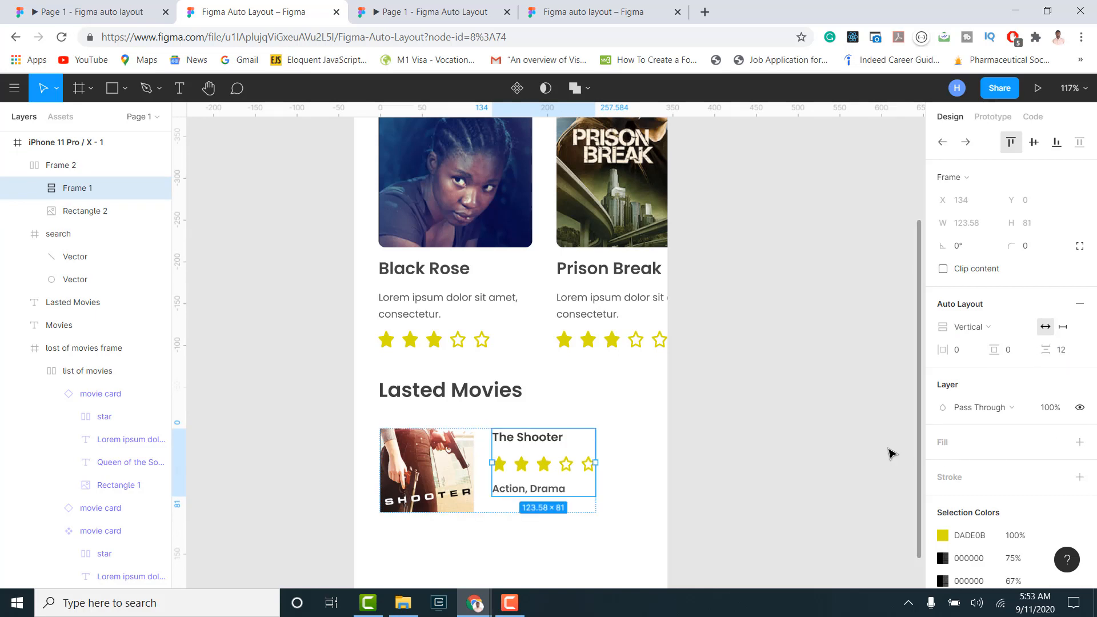
Set the height of all five stars in The Shooter's star row to 15.
{"action": "left_click", "coordinate": [530, 470]}
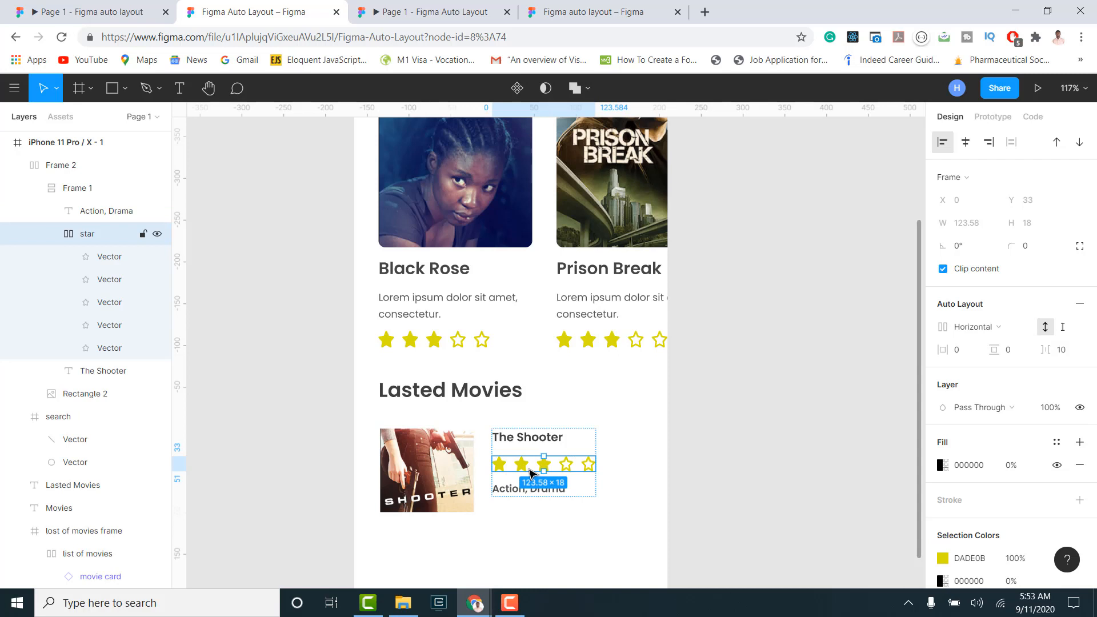
{"action": "left_click", "coordinate": [103, 256]}
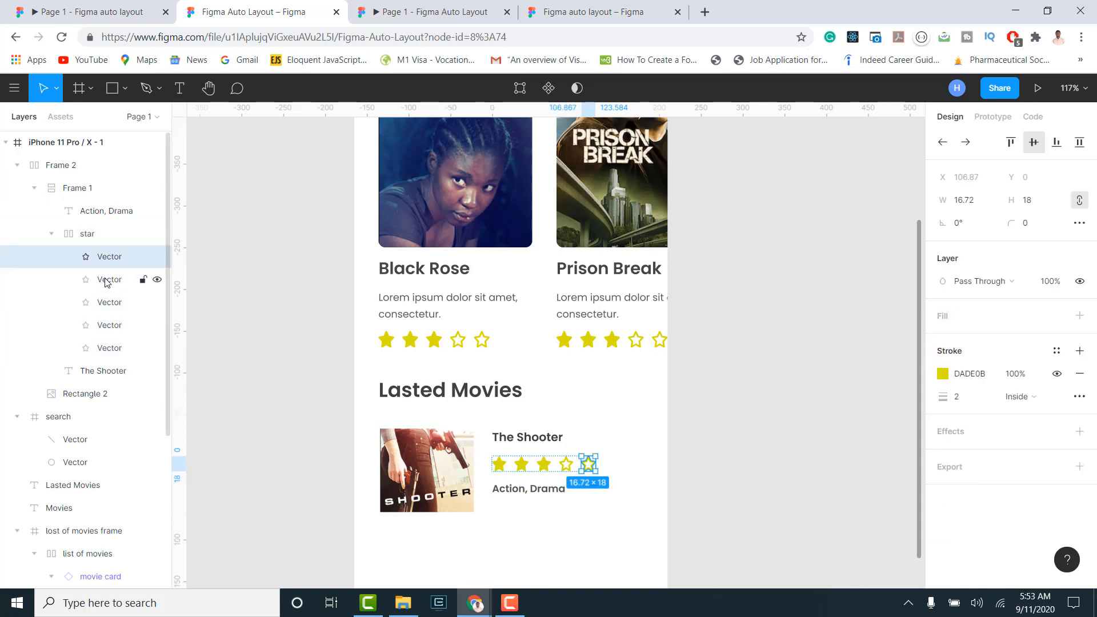
{"action": "left_click", "coordinate": [109, 280], "text": "shift"}
{"action": "left_click", "coordinate": [109, 302], "text": "shift"}
{"action": "left_click", "coordinate": [109, 326], "text": "shift"}
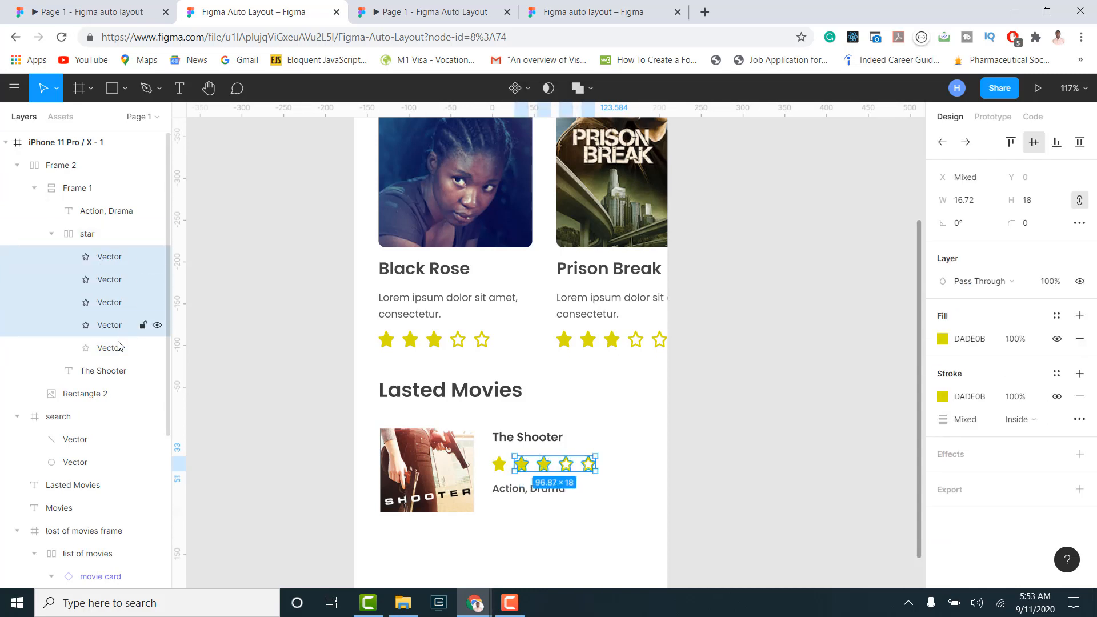
{"action": "left_click", "coordinate": [109, 347], "text": "shift"}
{"action": "left_click", "coordinate": [1040, 203]}
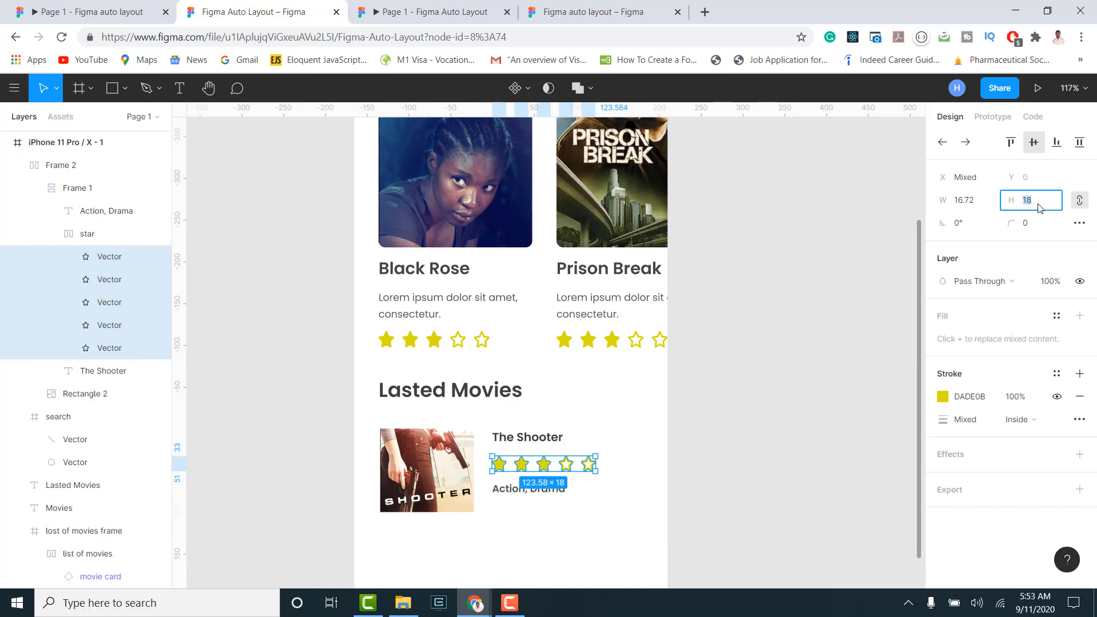
{"action": "key", "text": "Return"}
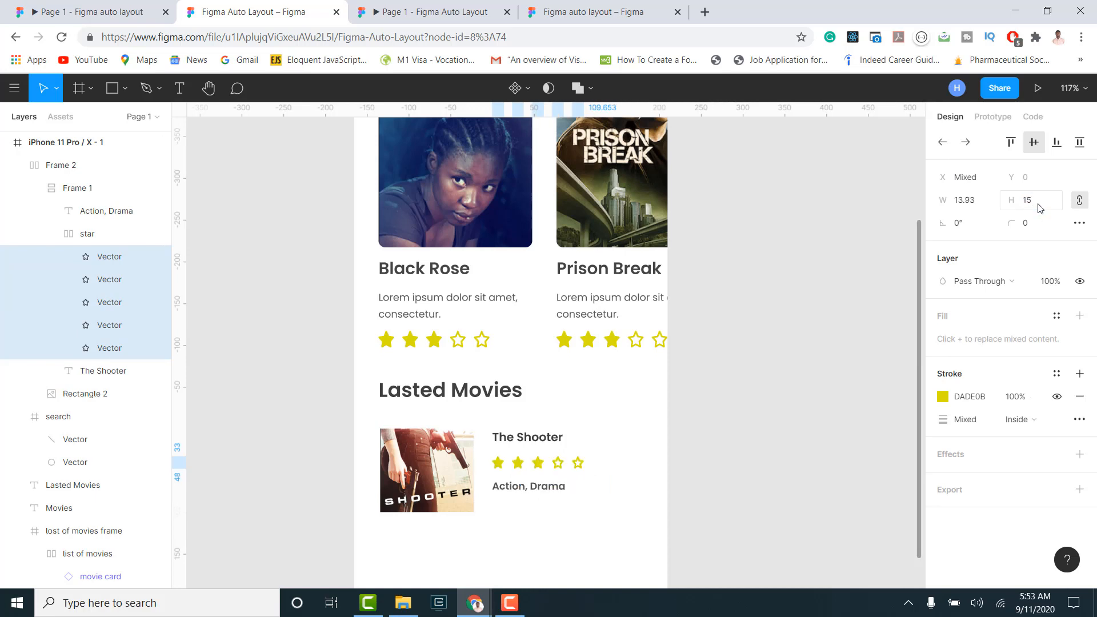
{"action": "left_click", "coordinate": [735, 477]}
Move The Shooter entry up closer to the Lasted Movies heading, to Y 569.
{"action": "scroll", "coordinate": [681, 459], "scroll_direction": "down", "scroll_amount": 1}
{"action": "scroll", "coordinate": [584, 445], "scroll_direction": "down", "scroll_amount": 3}
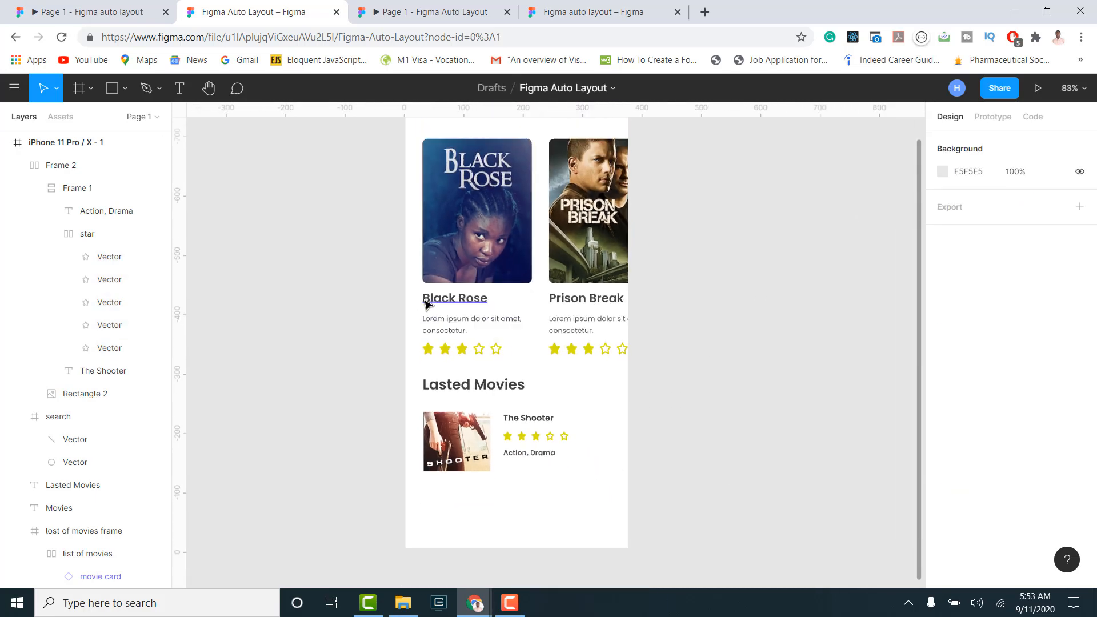
{"action": "scroll", "coordinate": [577, 409], "scroll_direction": "up", "scroll_amount": 1}
{"action": "left_click", "coordinate": [500, 422]}
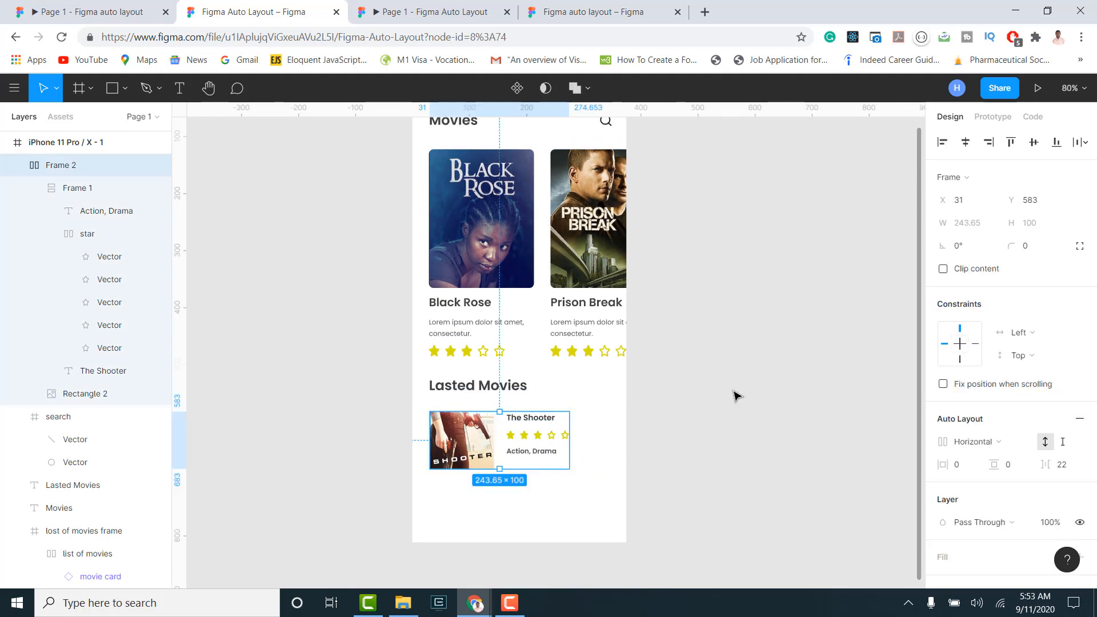
{"action": "scroll", "coordinate": [686, 351], "scroll_direction": "up", "scroll_amount": 1}
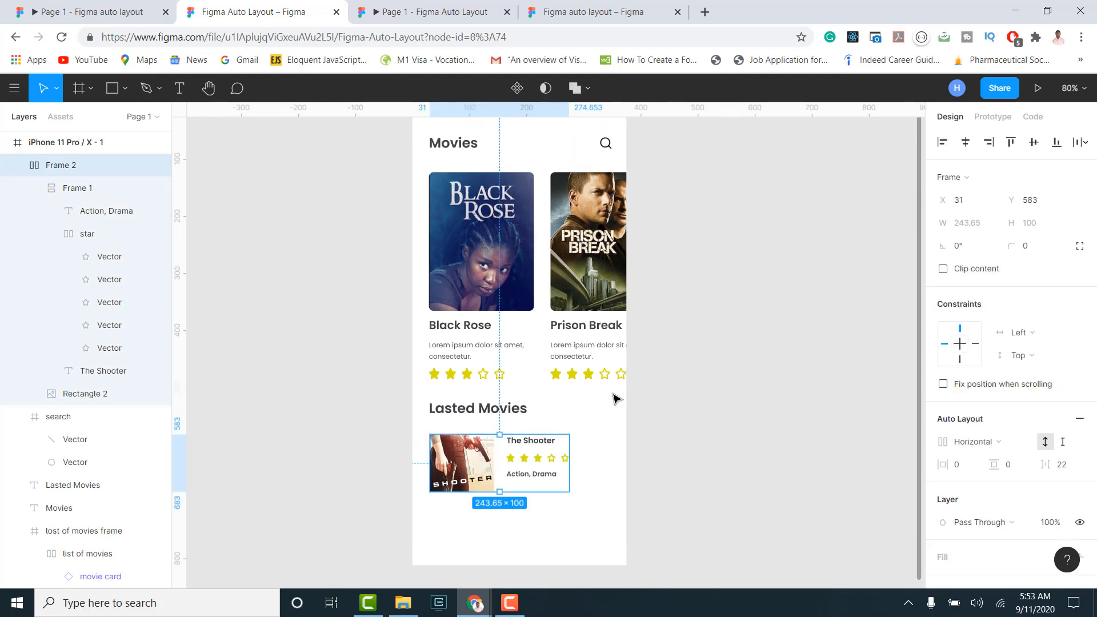
{"action": "scroll", "coordinate": [534, 372], "scroll_direction": "down", "scroll_amount": 1}
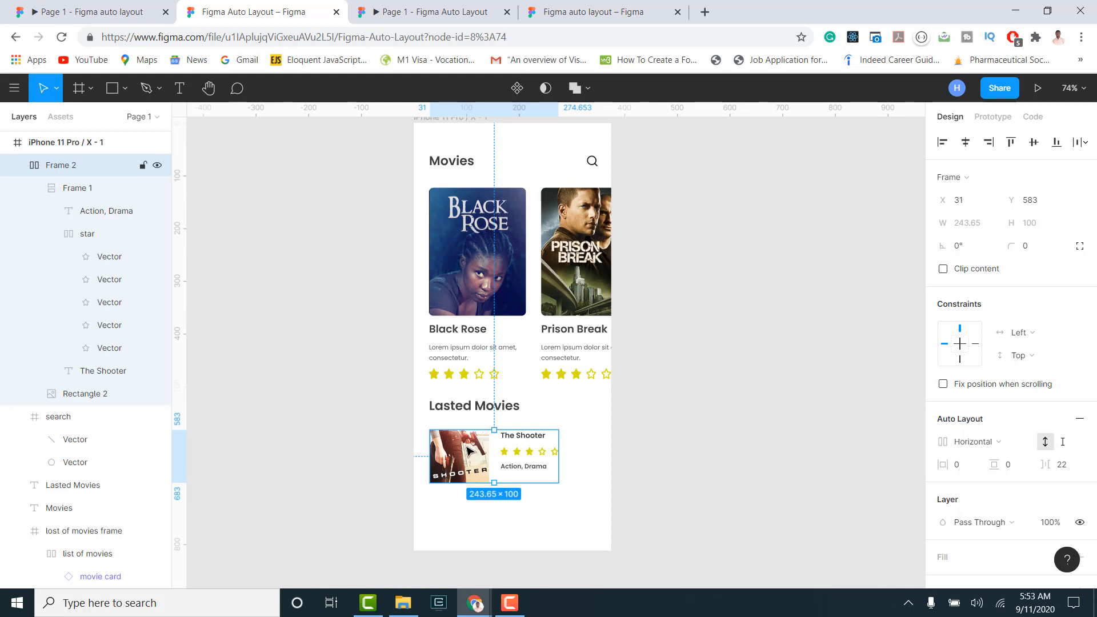
{"action": "left_click_drag", "start_coordinate": [472, 456], "coordinate": [472, 449]}
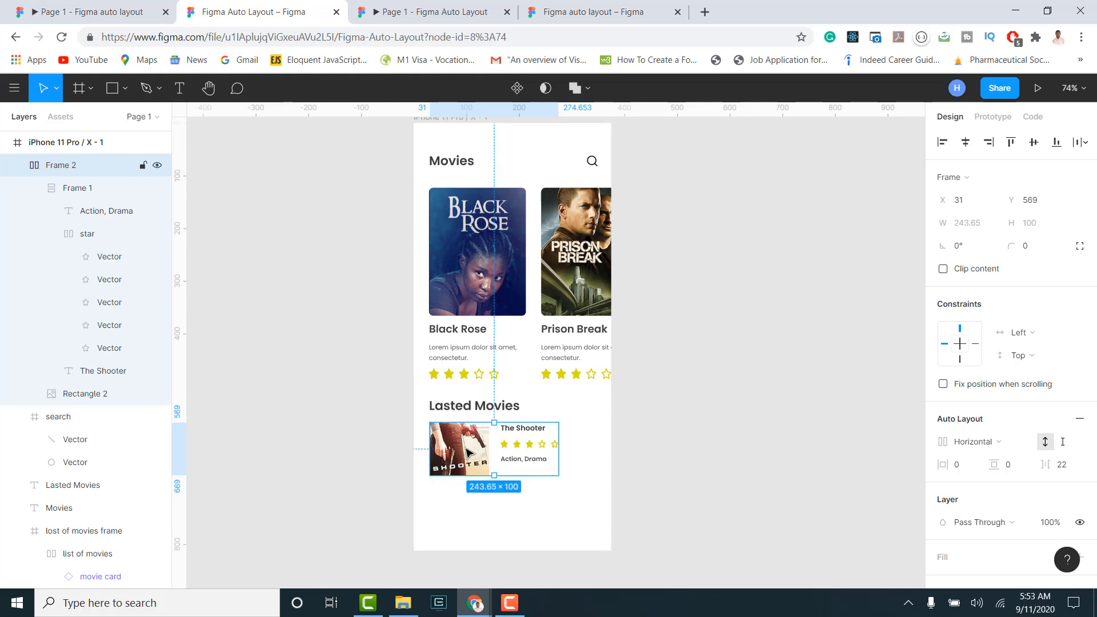
Duplicate The Shooter entry below itself at X 29, Y 683 and combine both entries in a vertical auto layout.
{"action": "left_click_drag", "start_coordinate": [468, 449], "coordinate": [468, 505]}
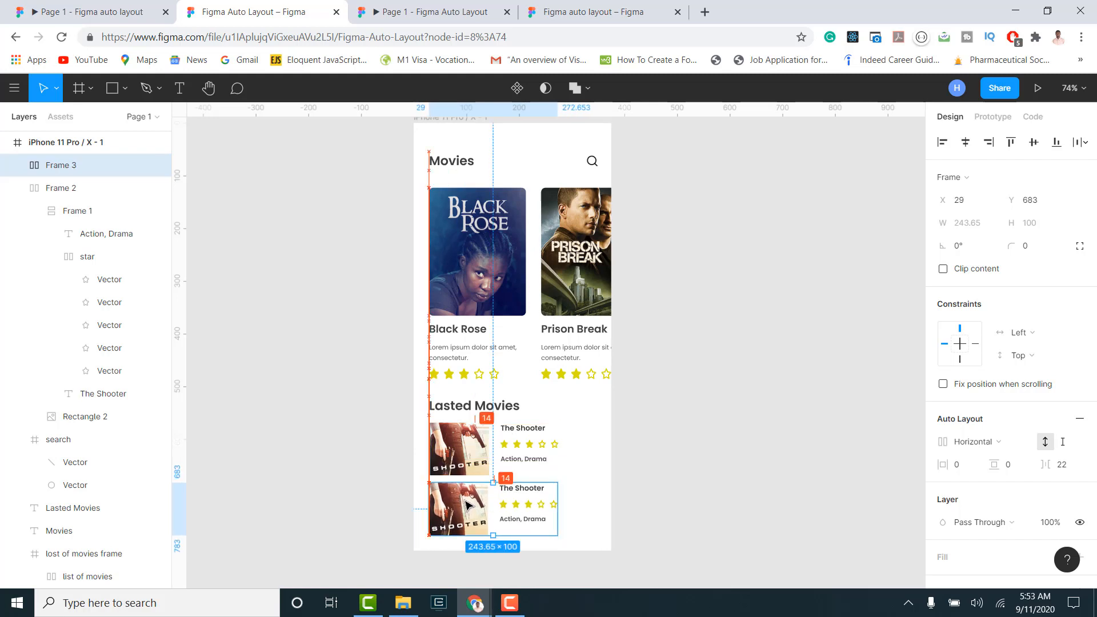
{"action": "left_click", "coordinate": [489, 468], "text": "shift"}
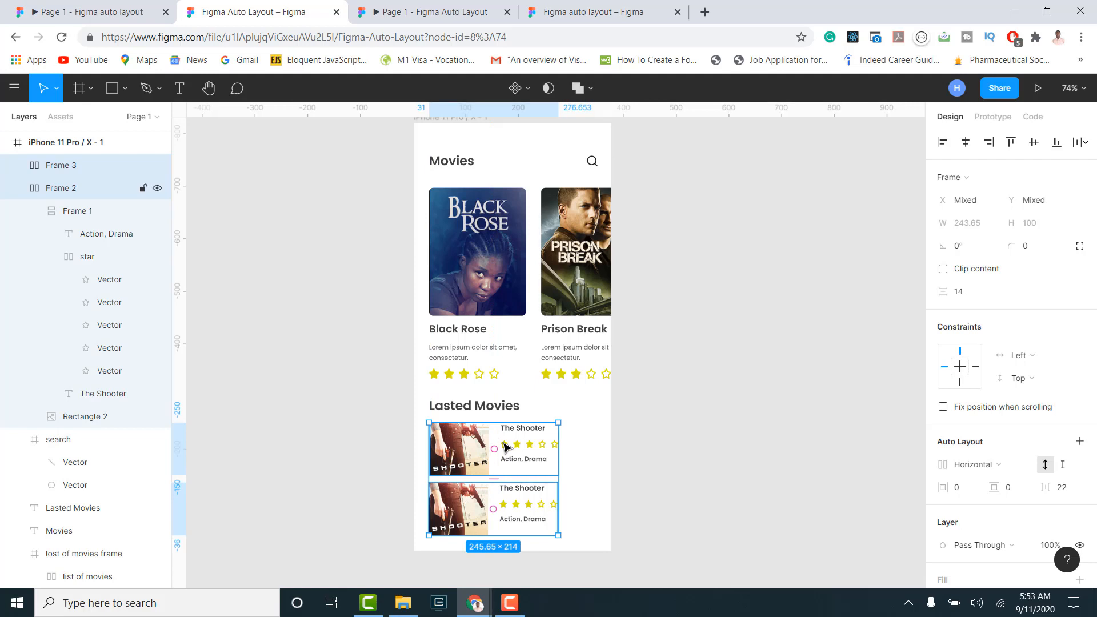
{"action": "key", "text": "shift+a"}
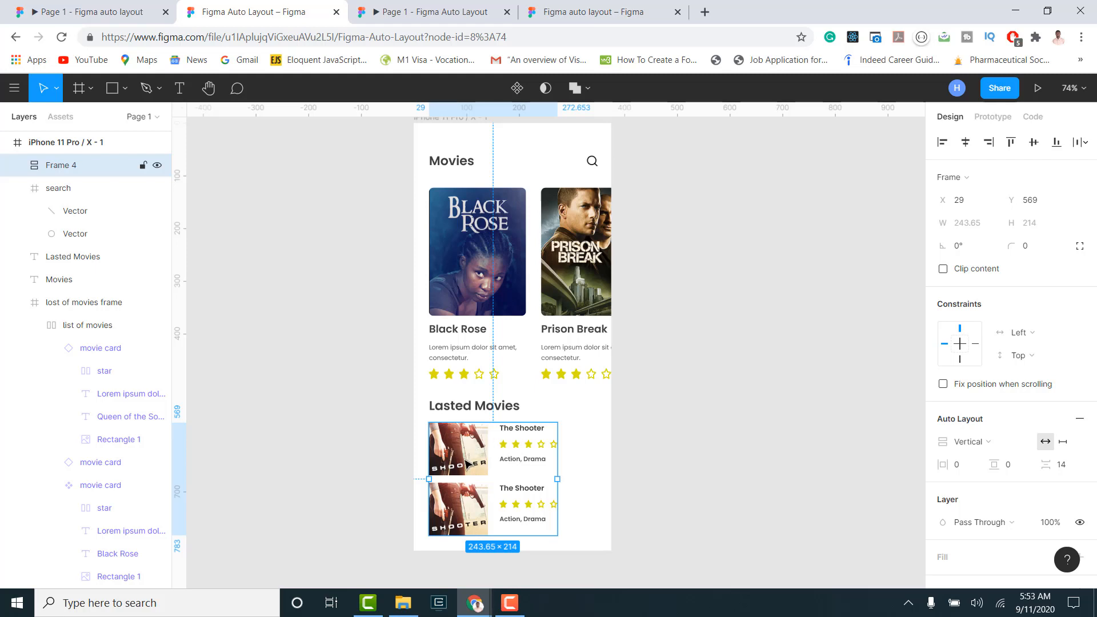
Replace the poster image in the lower Lasted Movies entry with the Hard Way picture.
{"action": "left_click", "coordinate": [477, 510]}
{"action": "left_click", "coordinate": [476, 509]}
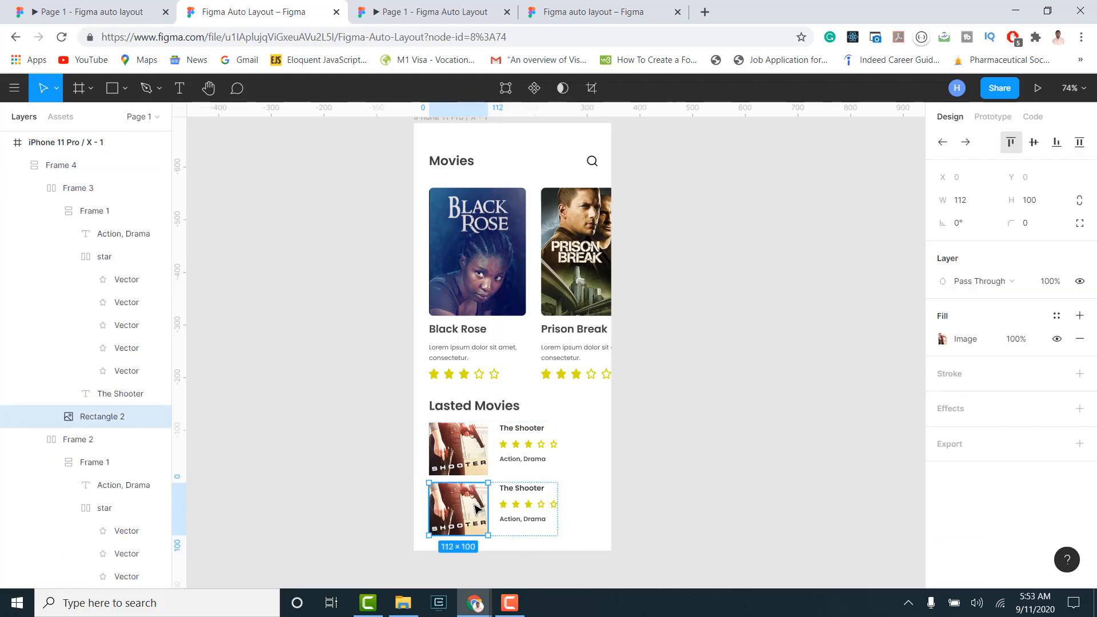
{"action": "left_click", "coordinate": [943, 339]}
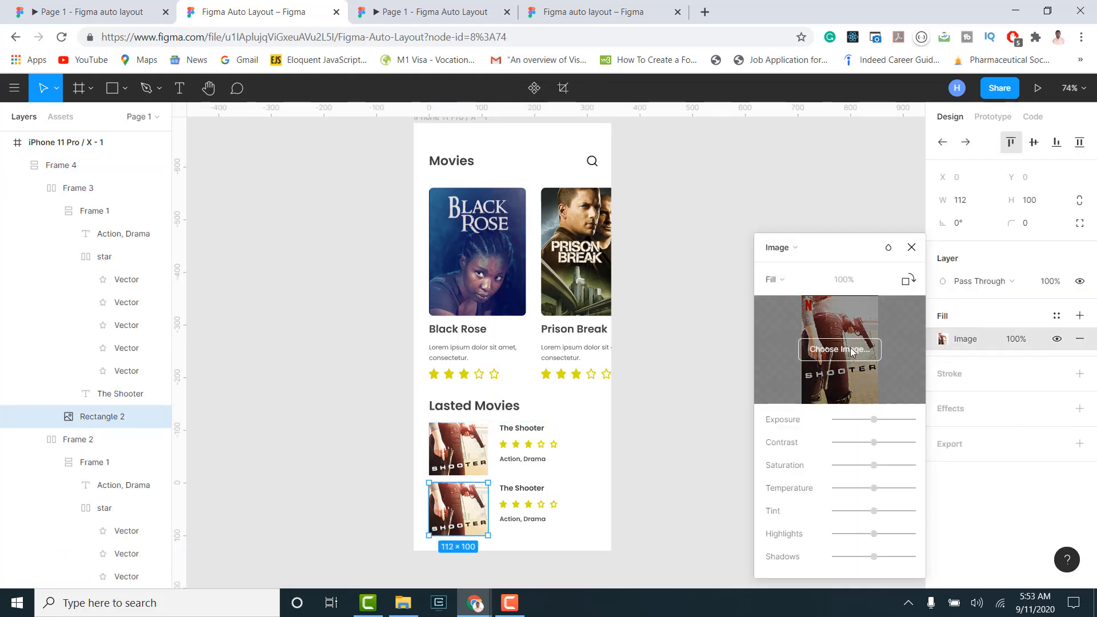
{"action": "left_click", "coordinate": [840, 349]}
{"action": "double_click", "coordinate": [525, 205]}
Change the title of the lower Lasted Movies entry to "The hard way".
{"action": "left_click", "coordinate": [528, 502]}
{"action": "double_click", "coordinate": [531, 492]}
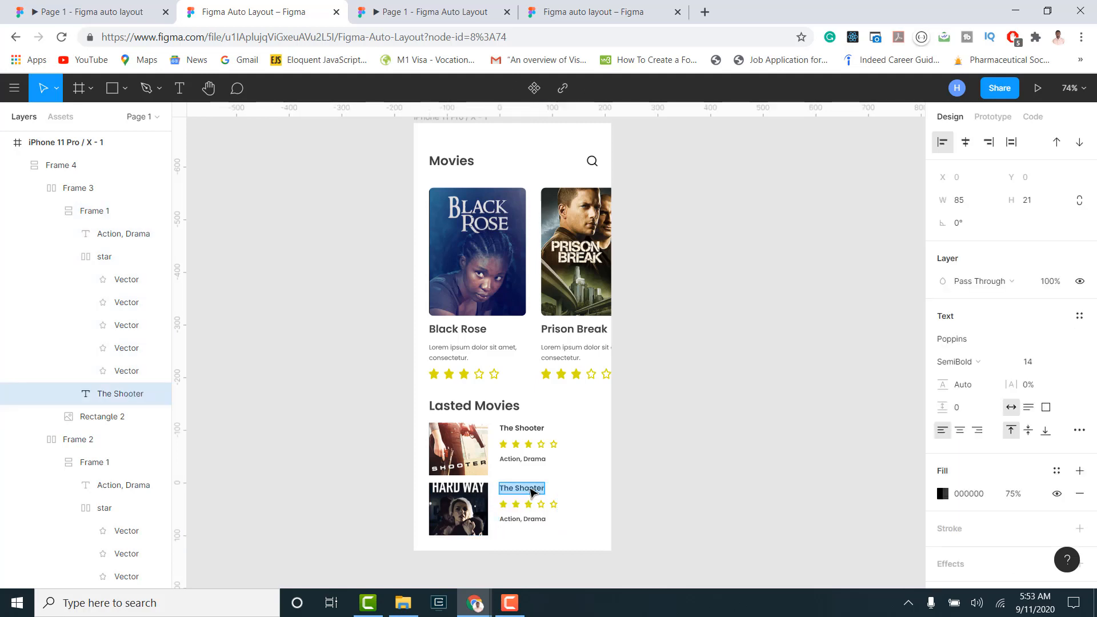
{"action": "type", "text": "The"}
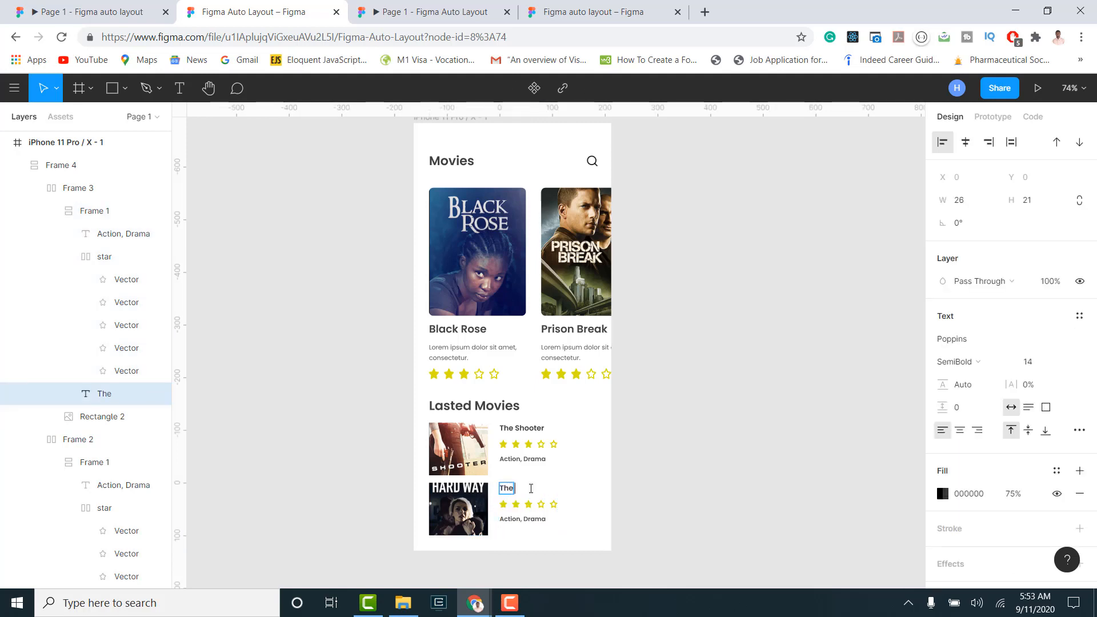
{"action": "type", "text": " hard way"}
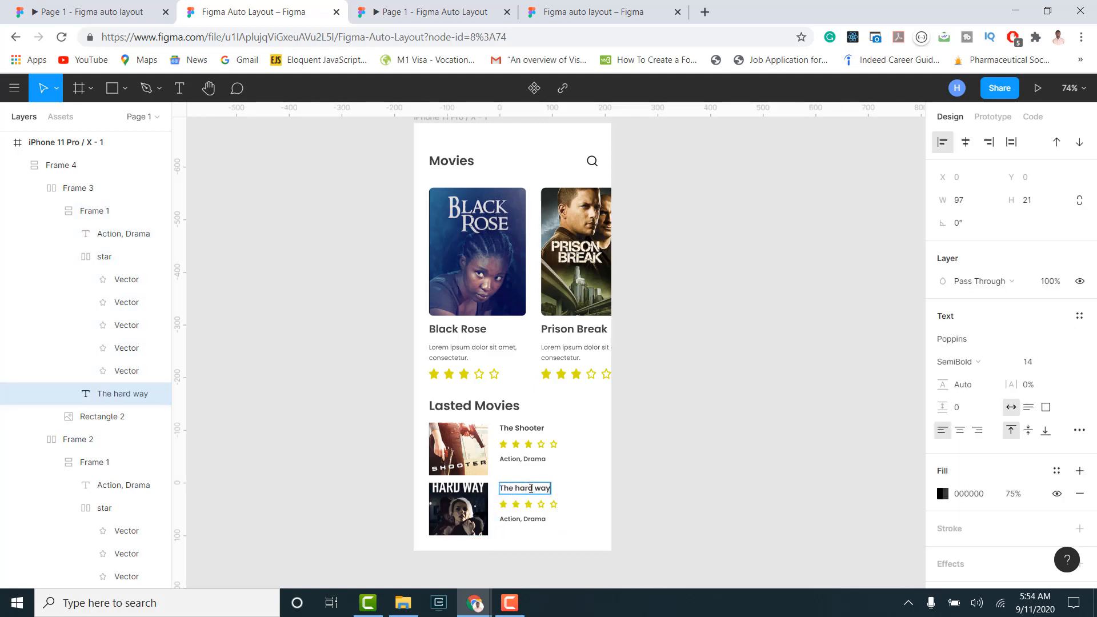
{"action": "key", "text": "Escape"}
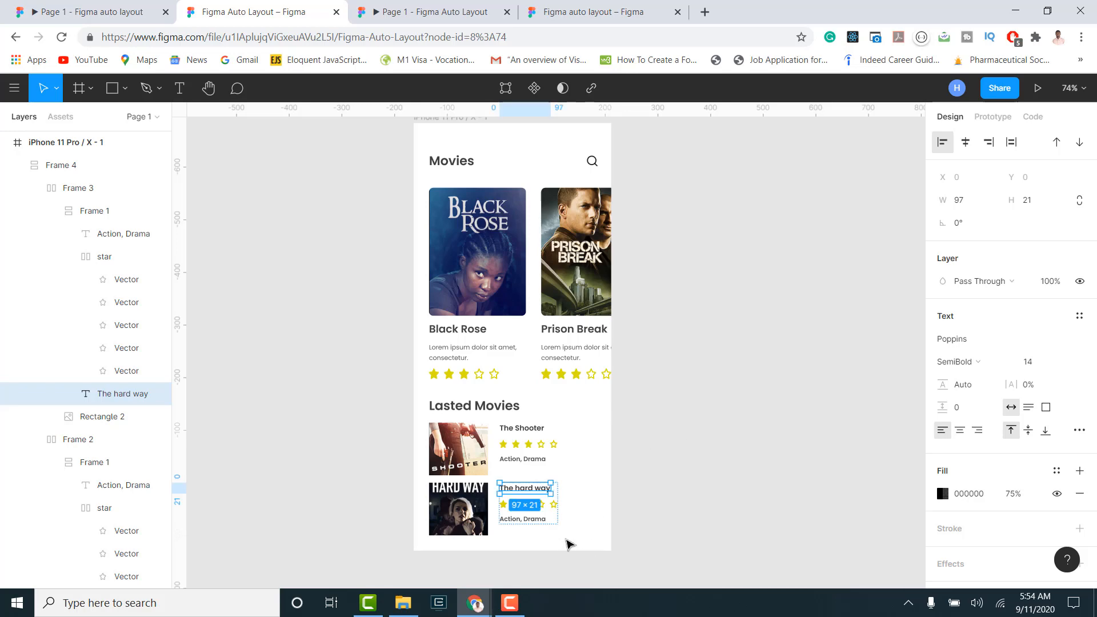
Examine the finished Lasted Movies section on the canvas and the whole screen in the prototype preview.
{"action": "scroll", "coordinate": [568, 543], "scroll_direction": "down", "scroll_amount": 2}
{"action": "scroll", "coordinate": [544, 542], "scroll_direction": "up", "scroll_amount": 3, "text": "ctrl"}
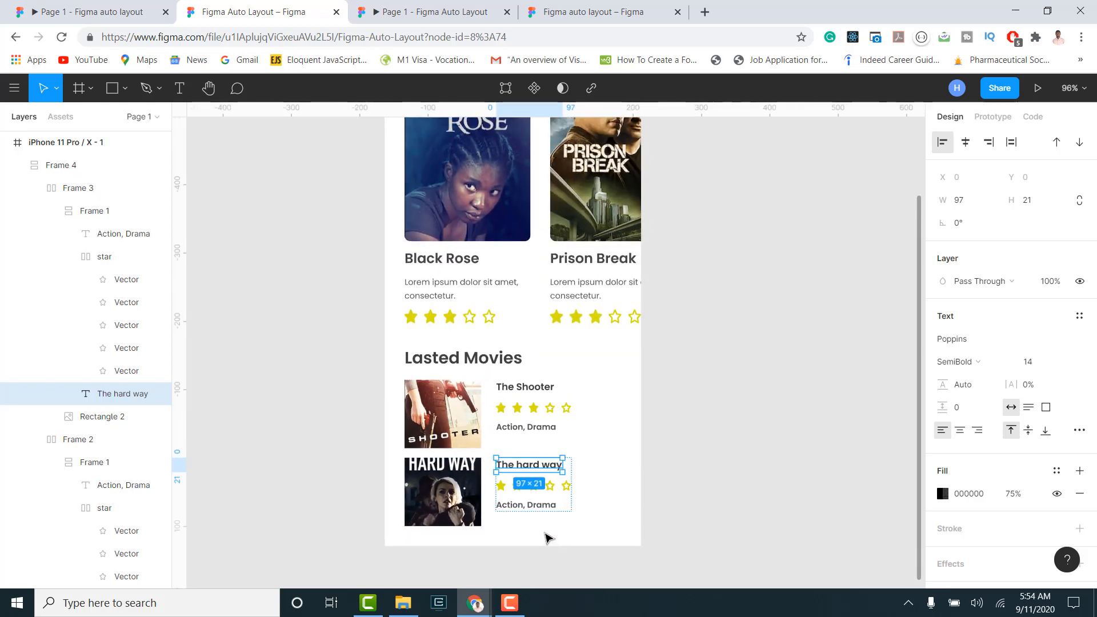
{"action": "left_click", "coordinate": [712, 454]}
{"action": "scroll", "coordinate": [708, 463], "scroll_direction": "down", "scroll_amount": 1, "text": "ctrl"}
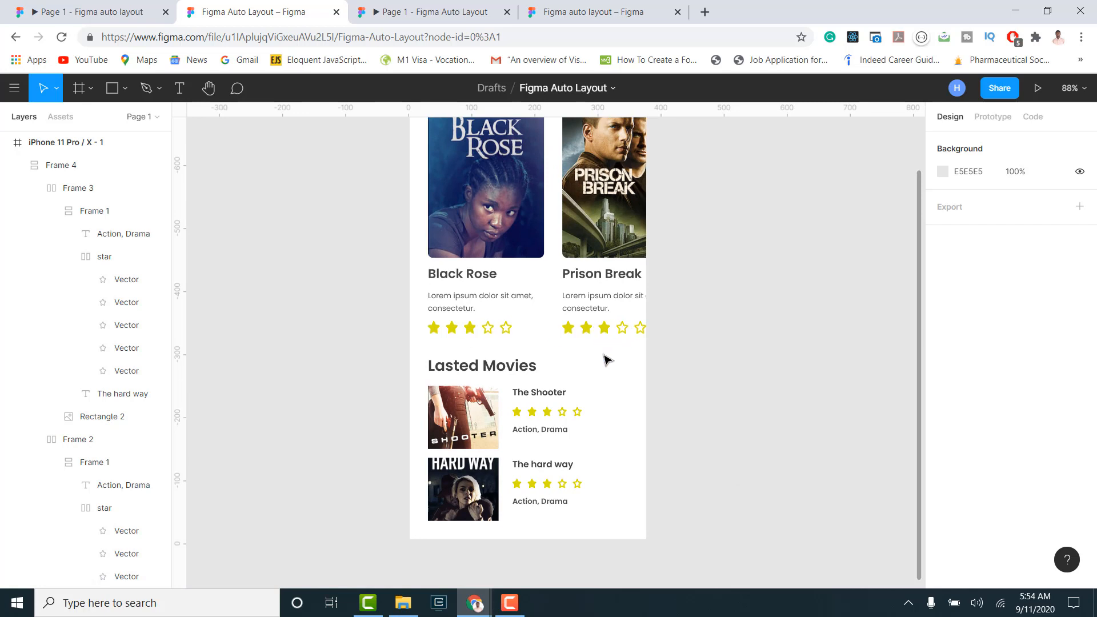
{"action": "scroll", "coordinate": [514, 394], "scroll_direction": "down", "scroll_amount": 1, "text": "ctrl"}
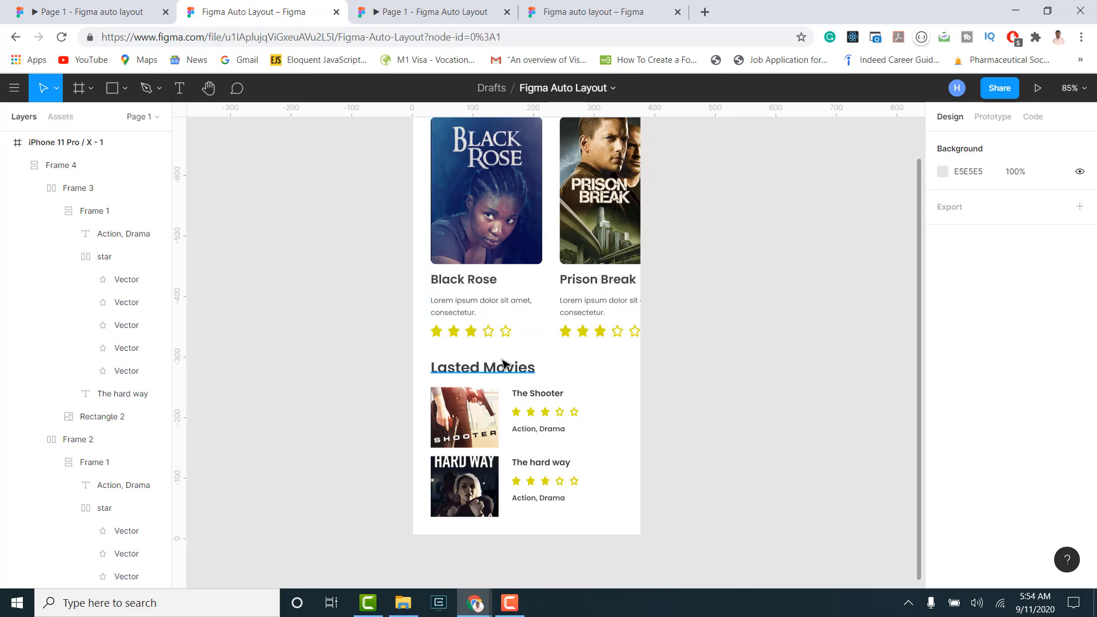
{"action": "scroll", "coordinate": [523, 360], "scroll_direction": "down", "scroll_amount": 3, "text": "ctrl"}
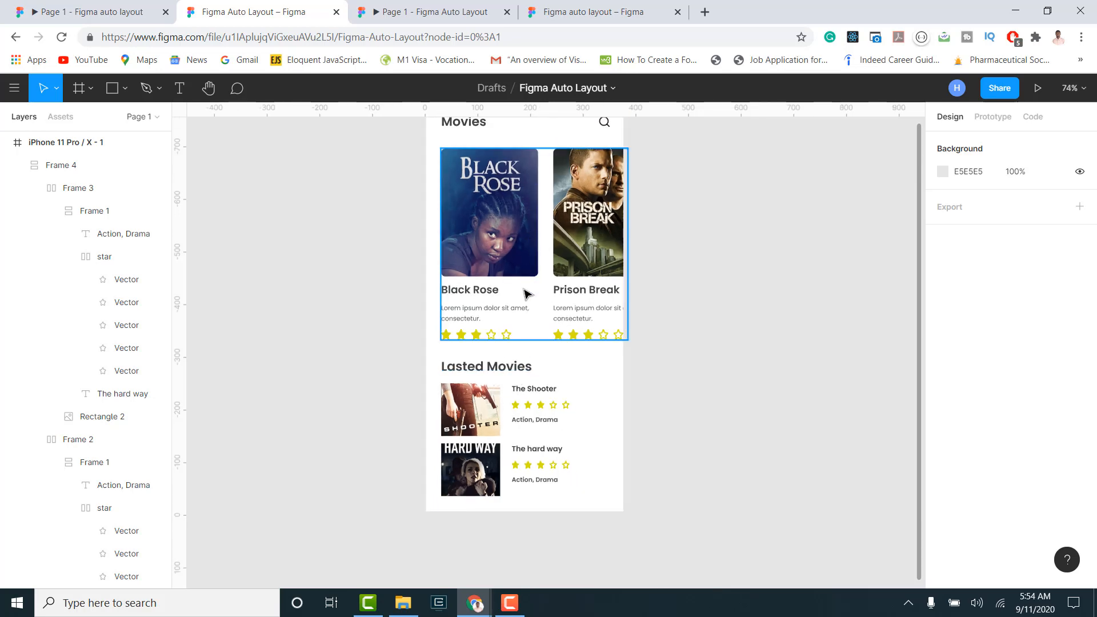
{"action": "left_click", "coordinate": [403, 5]}
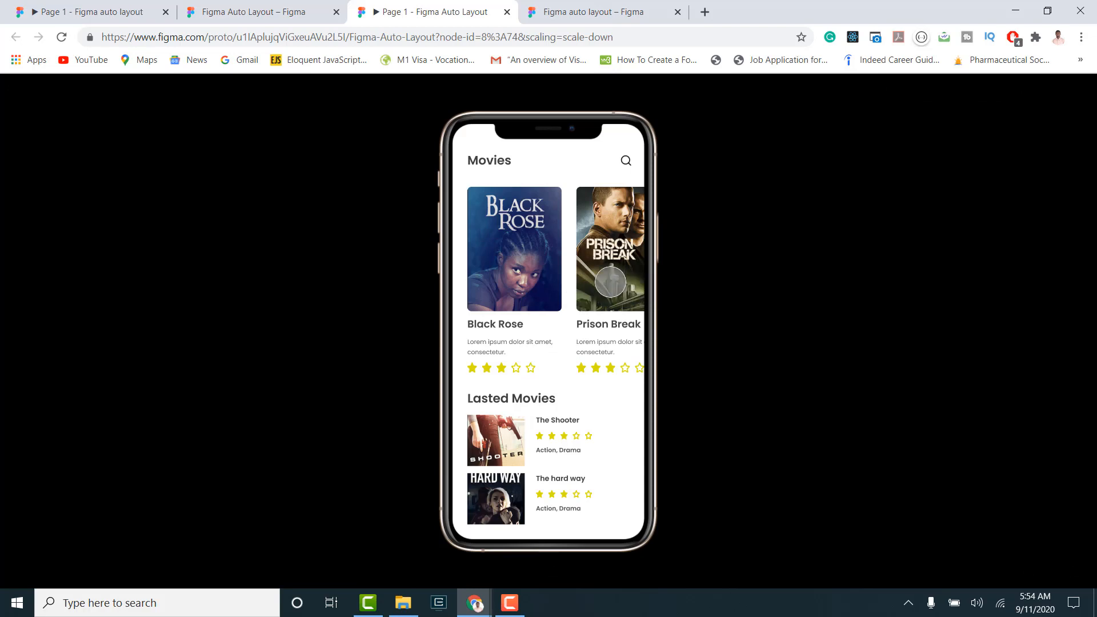
{"action": "mouse_move", "coordinate": [613, 283]}
{"action": "left_mouse_down"}
{"action": "mouse_move", "coordinate": [564, 281]}
{"action": "mouse_move", "coordinate": [628, 295]}
{"action": "left_mouse_up"}
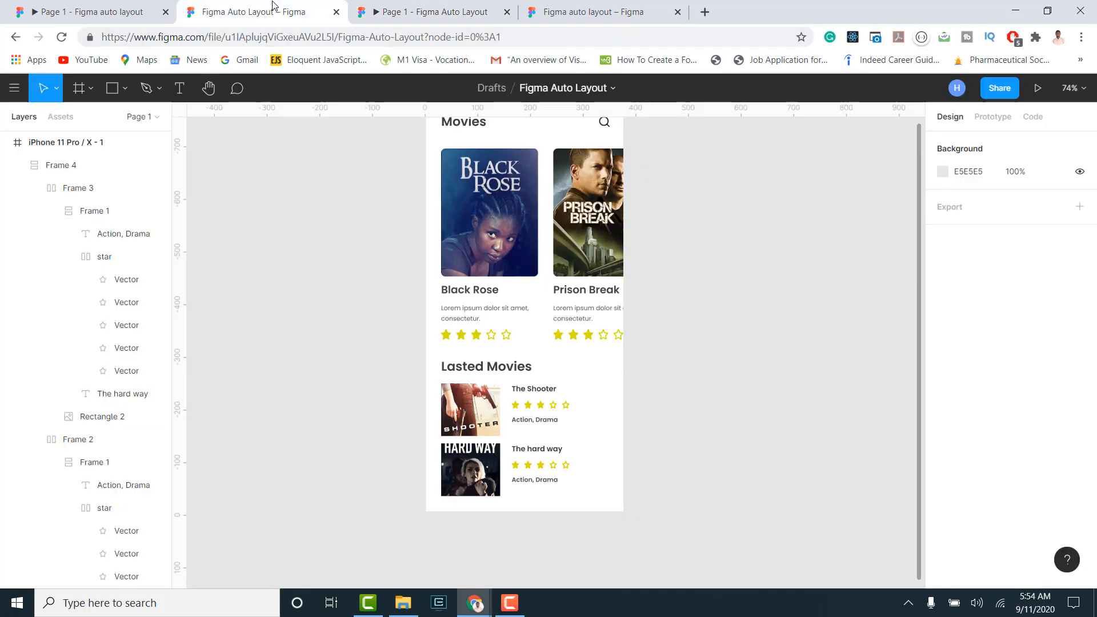
Shift all content of the iPhone screen left so it starts at X 23, and check it in the prototype preview.
{"action": "left_click", "coordinate": [273, 6]}
{"action": "scroll", "coordinate": [492, 341], "scroll_direction": "down", "scroll_amount": 1}
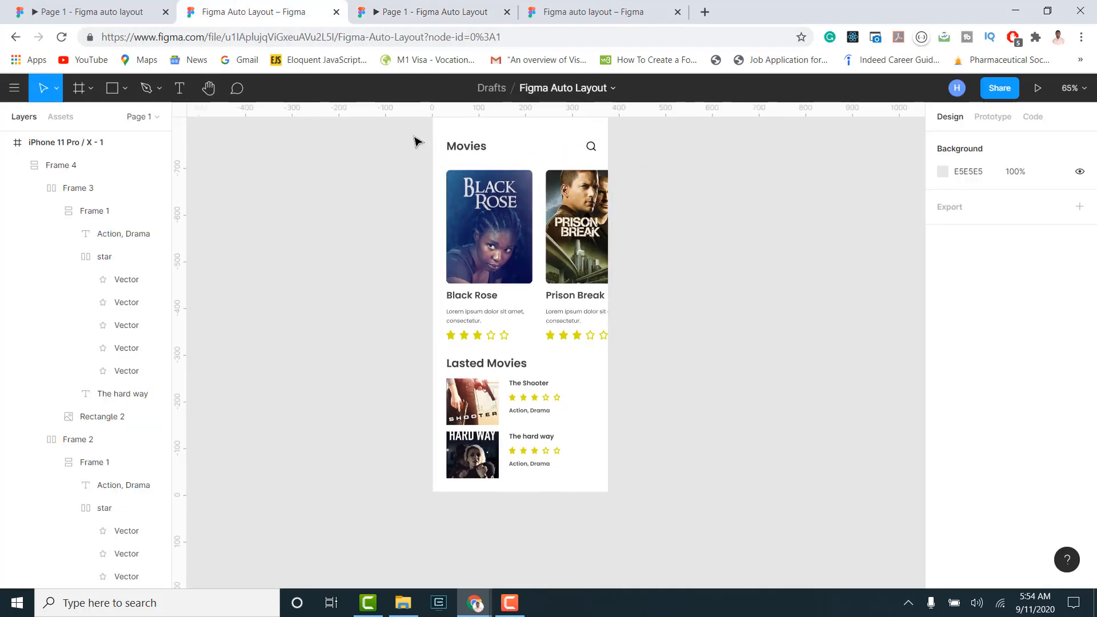
{"action": "left_click_drag", "start_coordinate": [443, 130], "coordinate": [651, 463]}
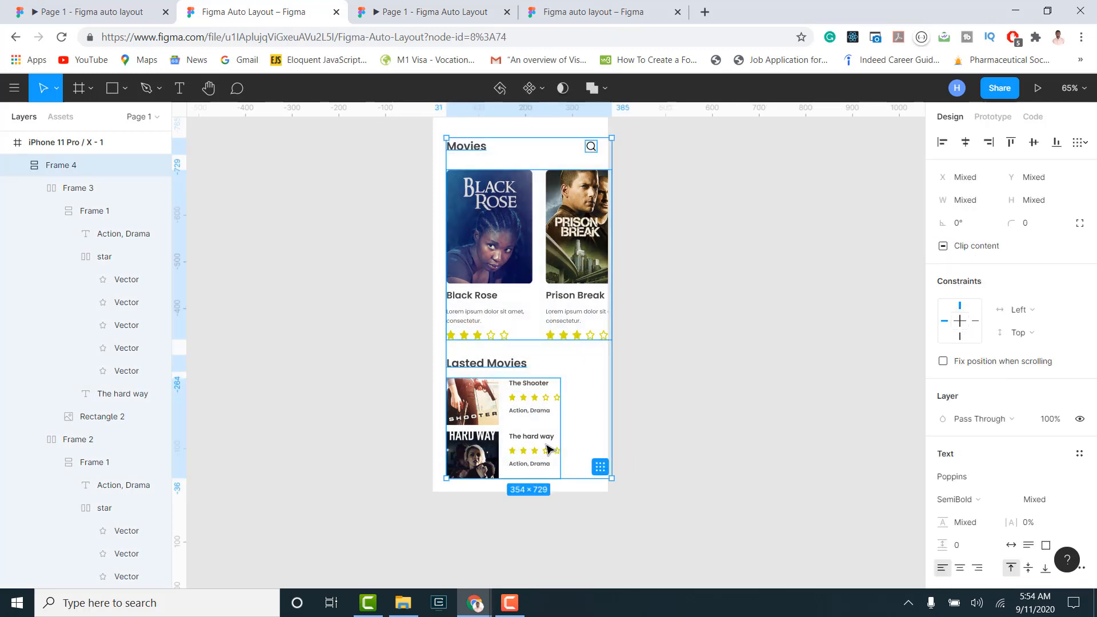
{"action": "left_click_drag", "start_coordinate": [546, 450], "coordinate": [539, 442]}
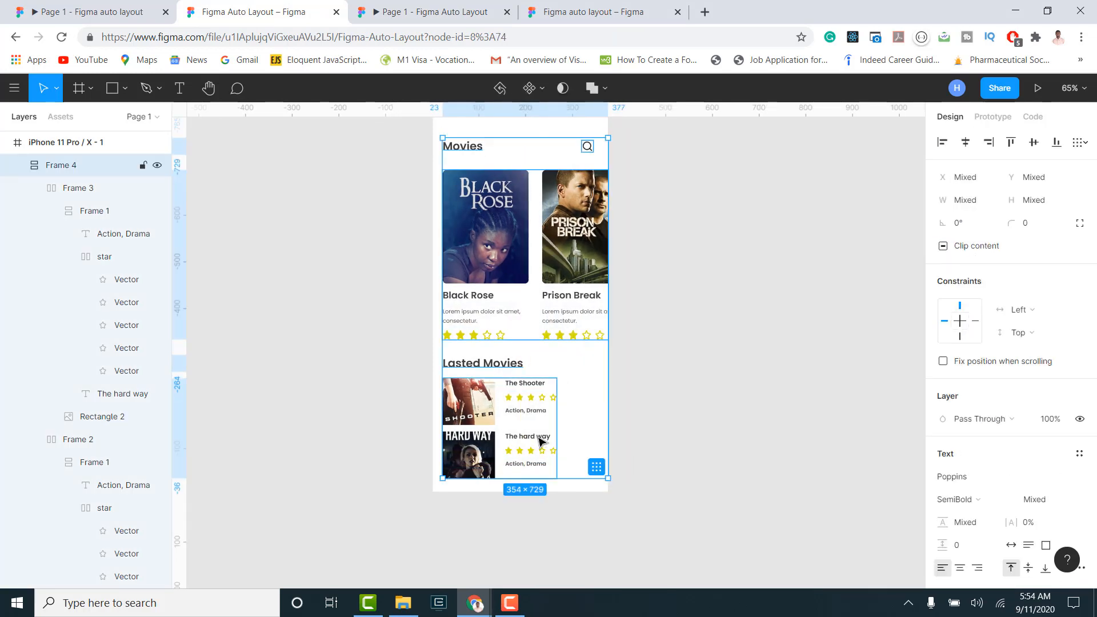
{"action": "left_click", "coordinate": [407, 6]}
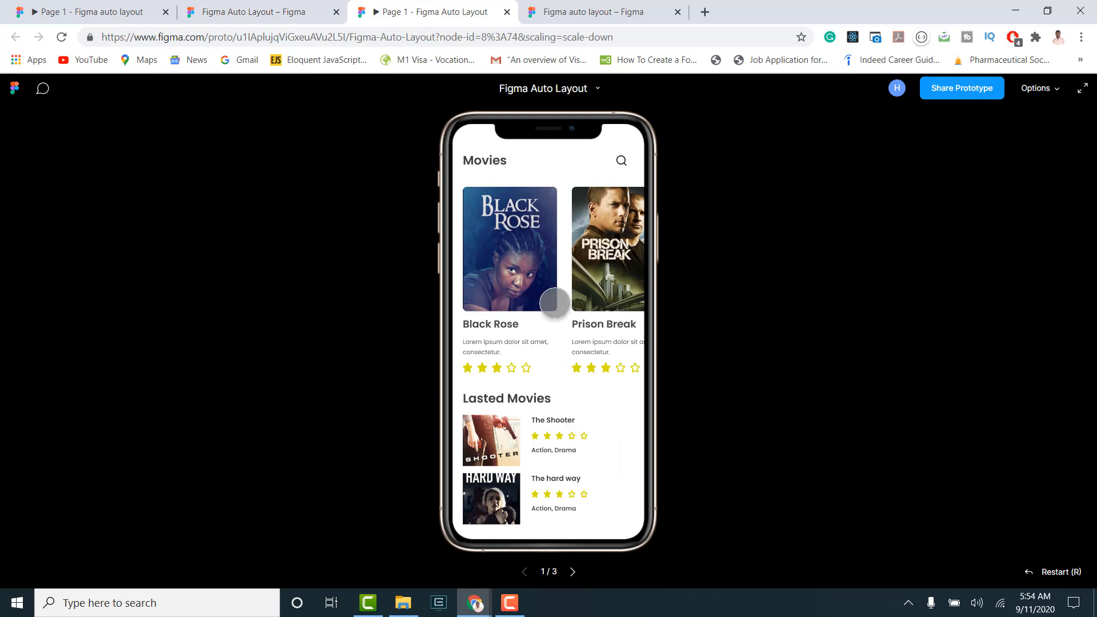
{"action": "left_click", "coordinate": [280, 7]}
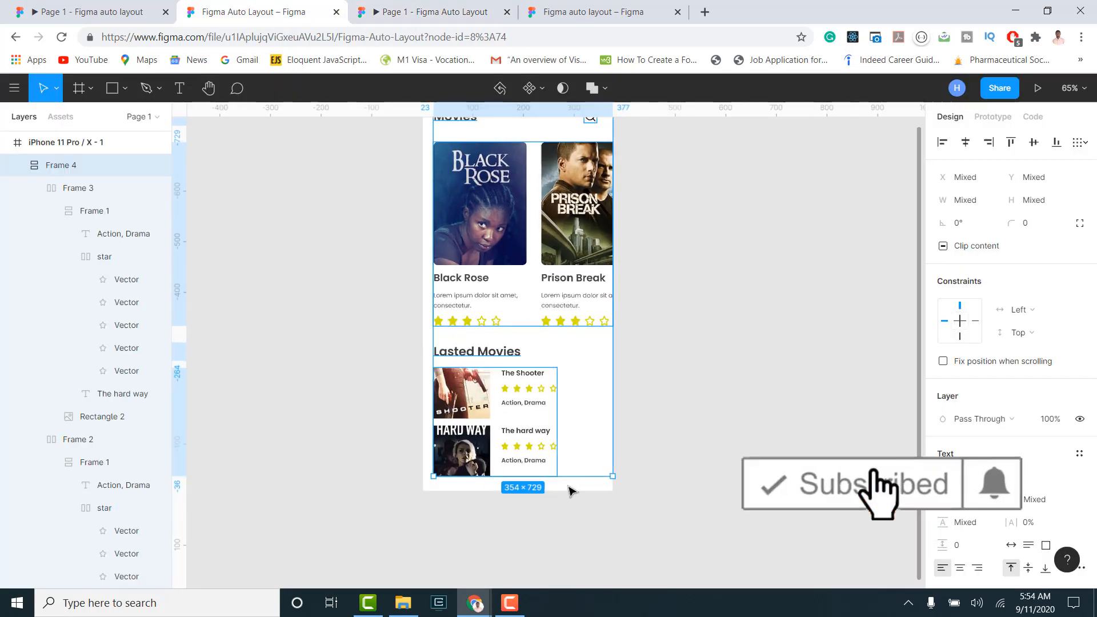
{"action": "left_click", "coordinate": [680, 423]}
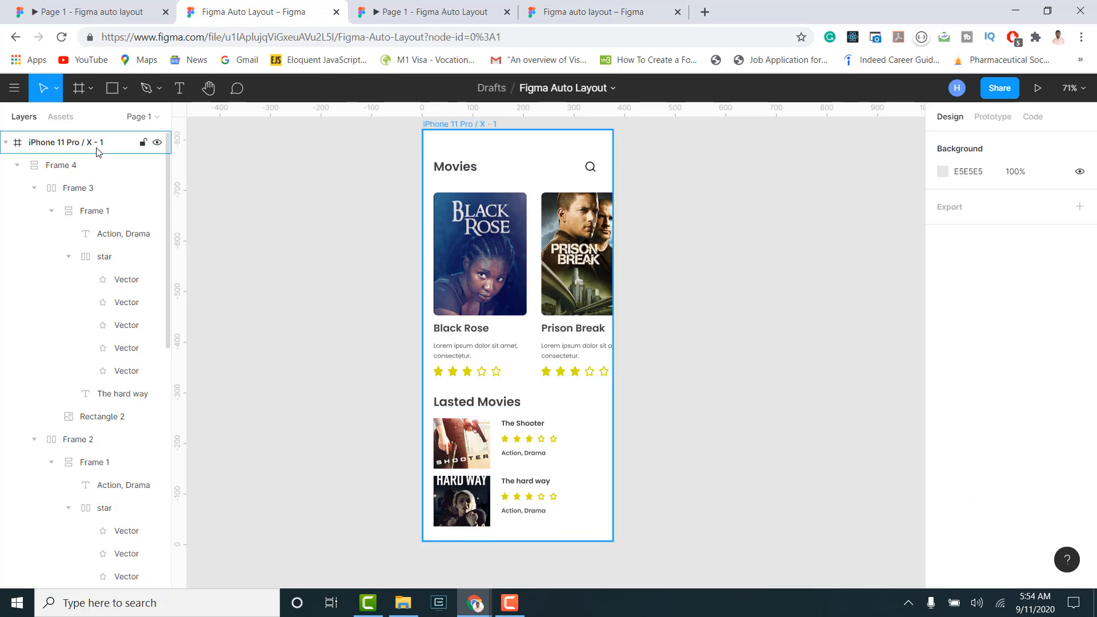
Draw a rectangle about 382 × 62 across the bottom of the iPhone screen at X 0, Y 750.
{"action": "left_click", "coordinate": [112, 88]}
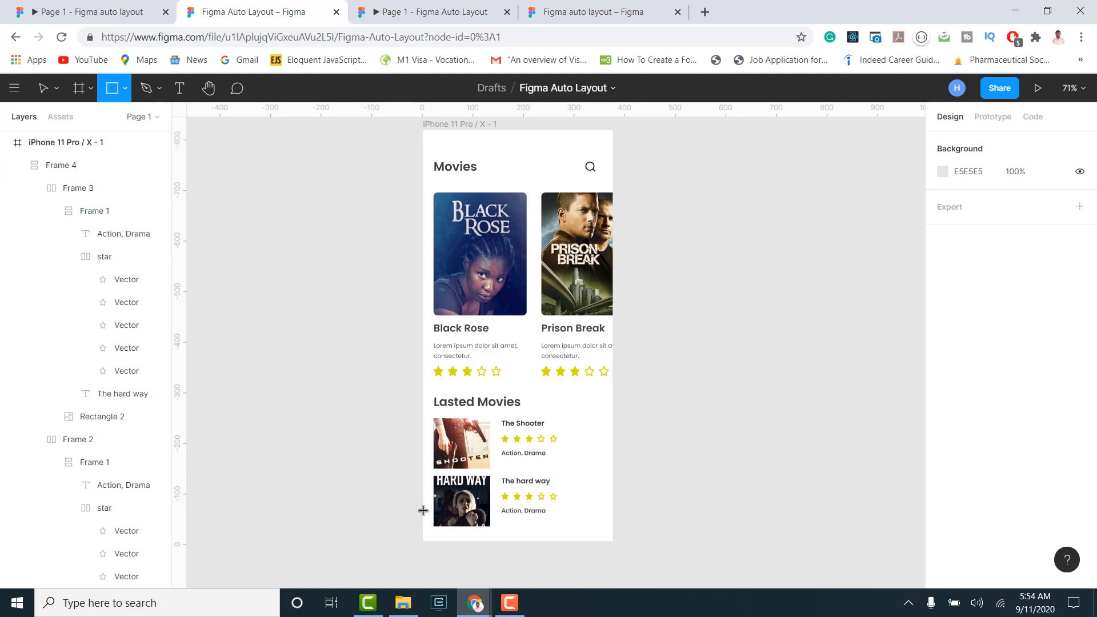
{"action": "left_click_drag", "start_coordinate": [423, 509], "coordinate": [617, 547]}
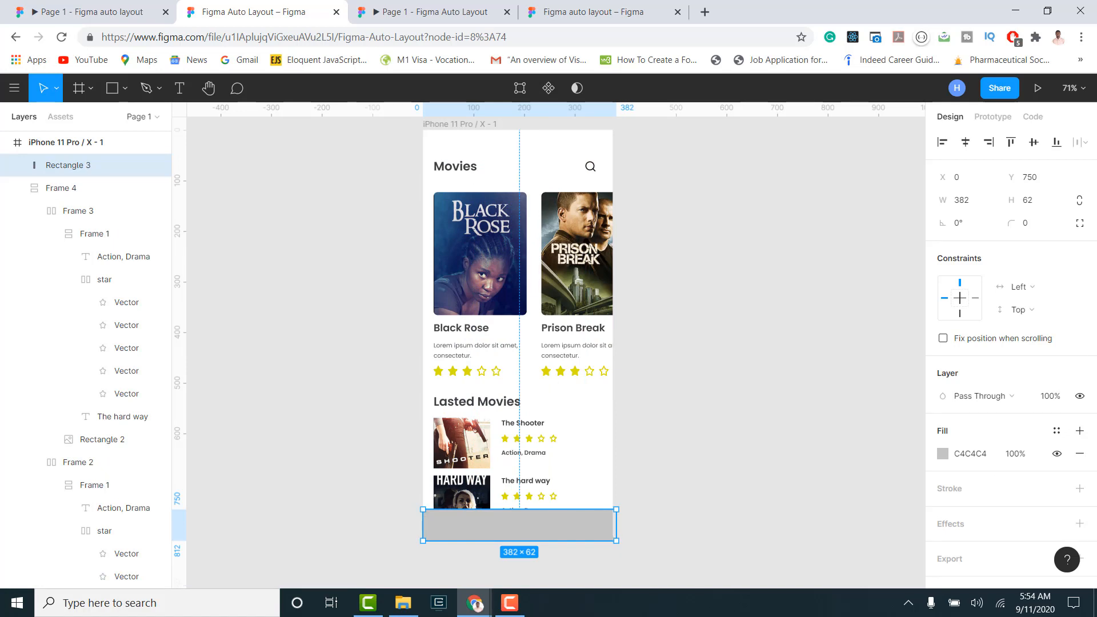
{"action": "scroll", "coordinate": [460, 144], "scroll_direction": "up", "scroll_amount": 1}
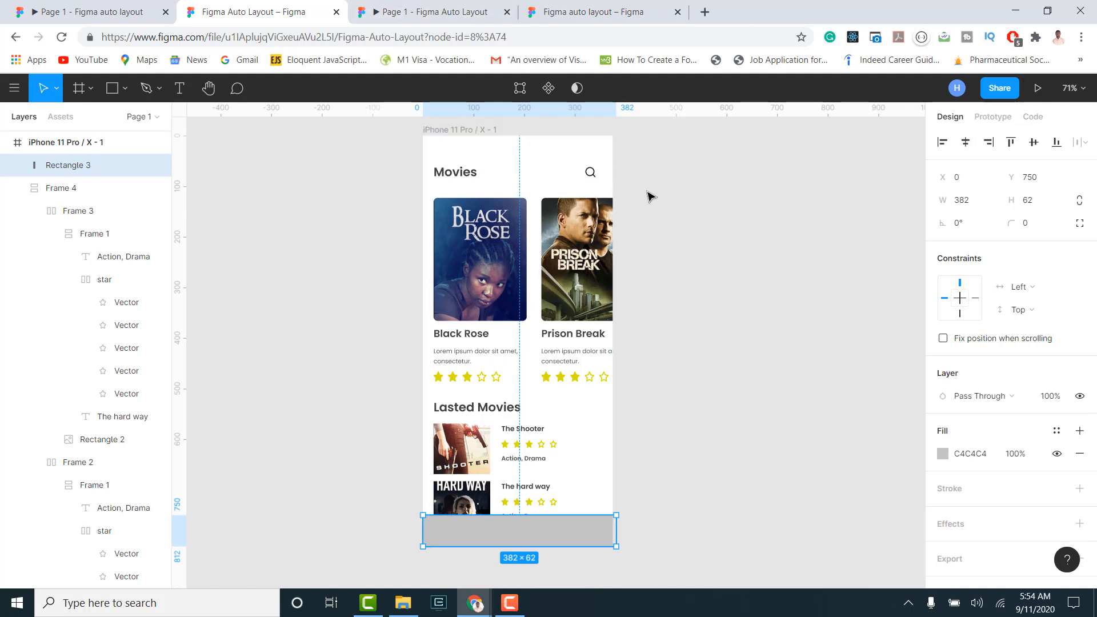
{"action": "right_click", "coordinate": [676, 184]}
{"action": "left_click", "coordinate": [636, 167]}
{"action": "left_click", "coordinate": [726, 202]}
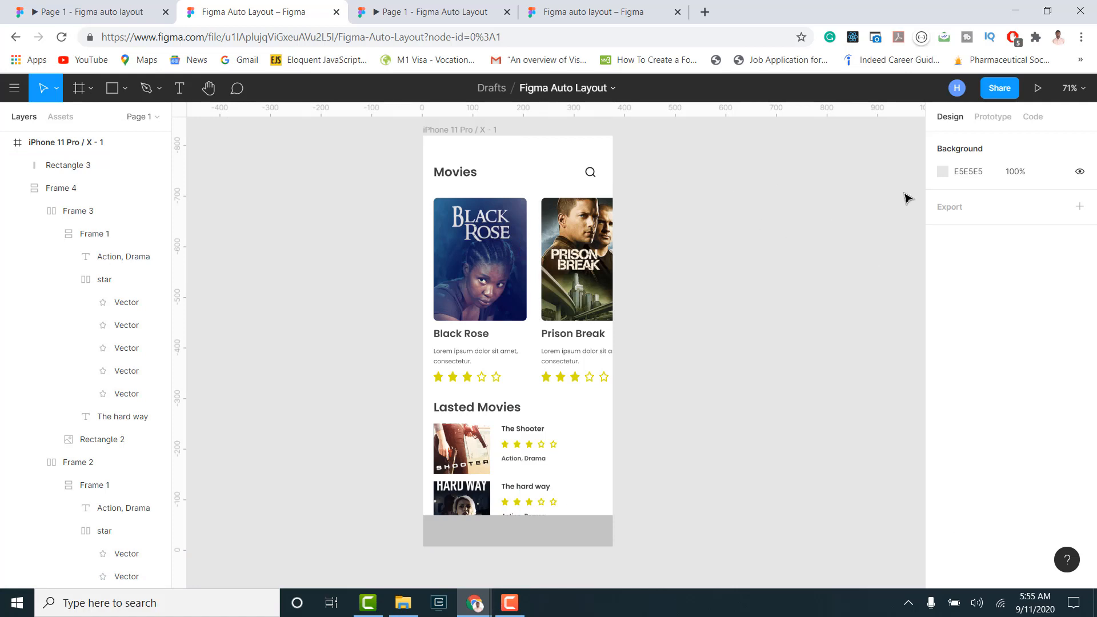
Set the canvas background color to dark gray 535353.
{"action": "left_click", "coordinate": [943, 172]}
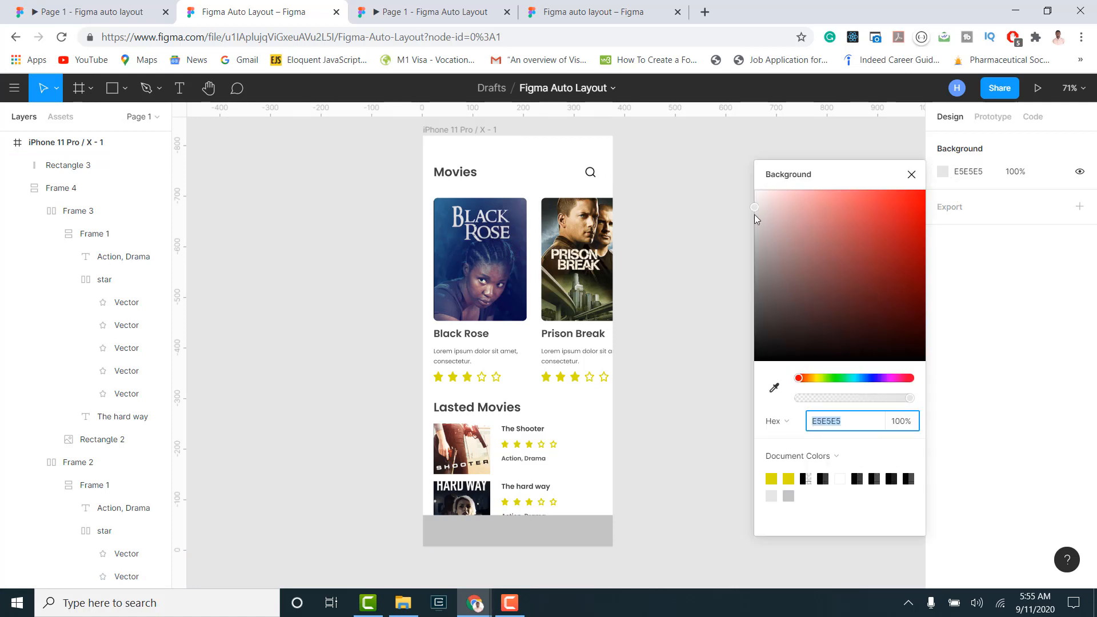
{"action": "left_click_drag", "start_coordinate": [755, 215], "coordinate": [757, 432]}
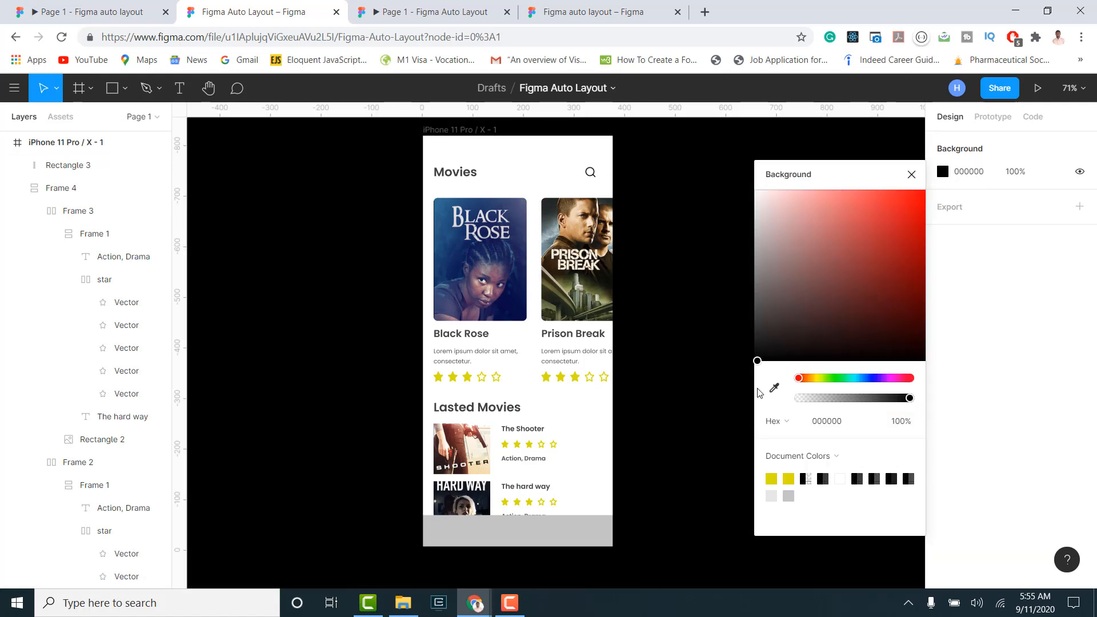
{"action": "left_click_drag", "start_coordinate": [759, 392], "coordinate": [754, 305]}
{"action": "left_click", "coordinate": [911, 175]}
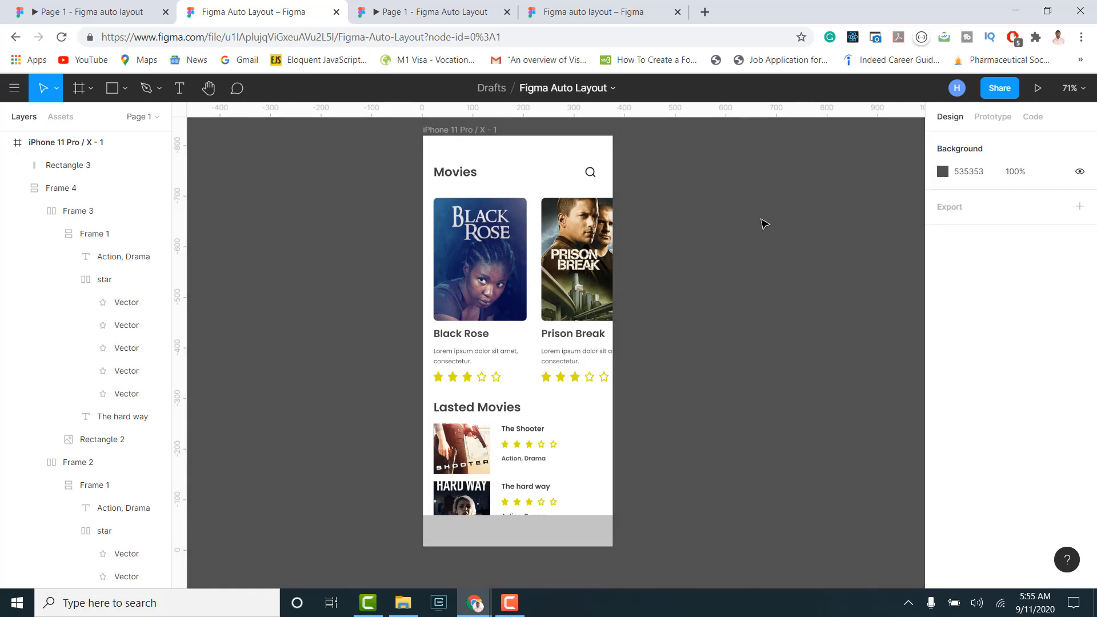
Set the fill of the iPhone frame to light gray ECECEC and check the screen in the prototype preview.
{"action": "scroll", "coordinate": [735, 314], "scroll_direction": "down", "scroll_amount": 2}
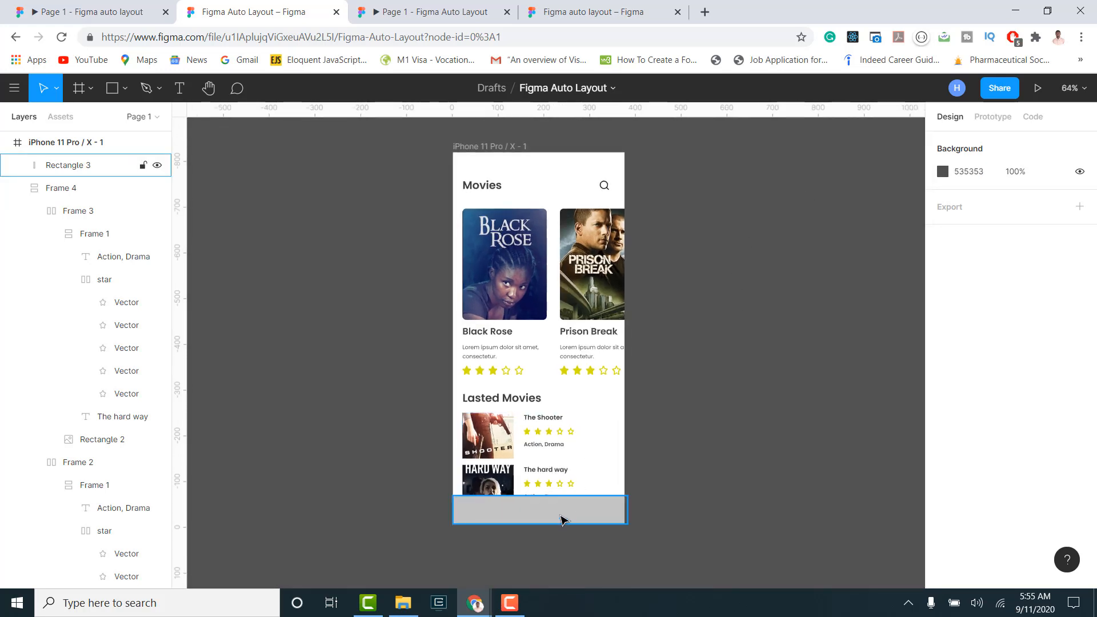
{"action": "left_click", "coordinate": [489, 148]}
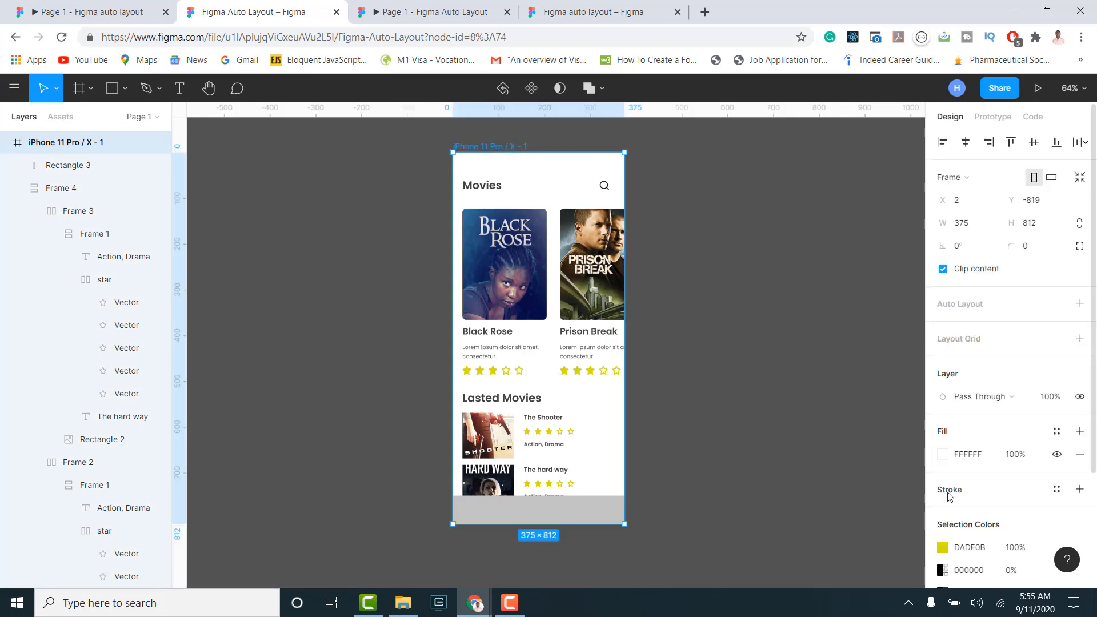
{"action": "left_click", "coordinate": [943, 451]}
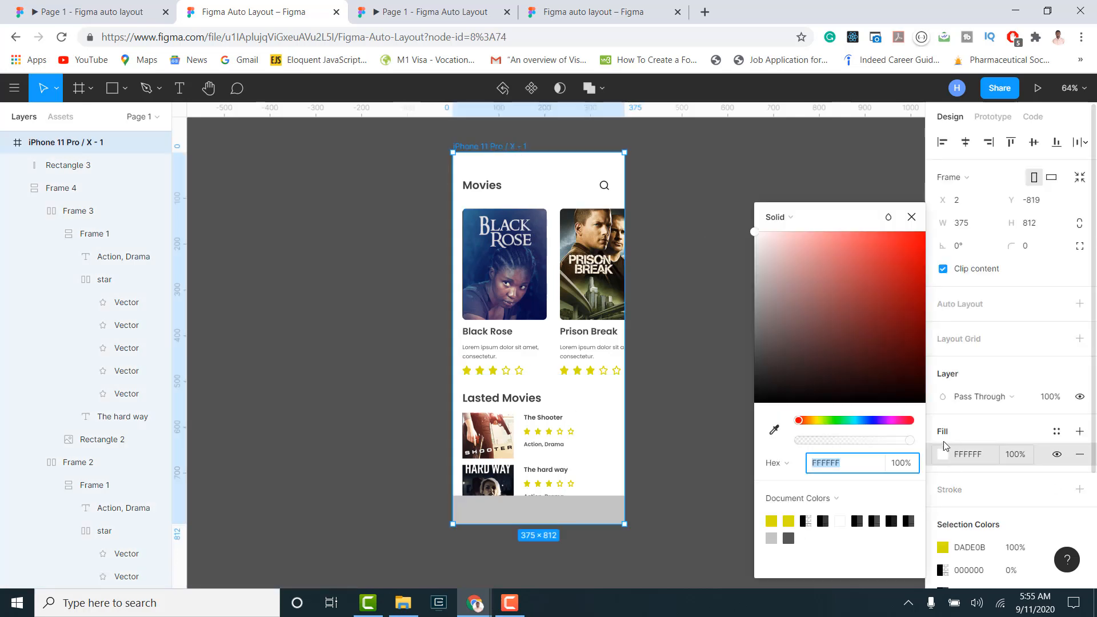
{"action": "left_click", "coordinate": [760, 284]}
{"action": "left_click_drag", "start_coordinate": [760, 282], "coordinate": [758, 256]}
{"action": "left_click", "coordinate": [426, 11]}
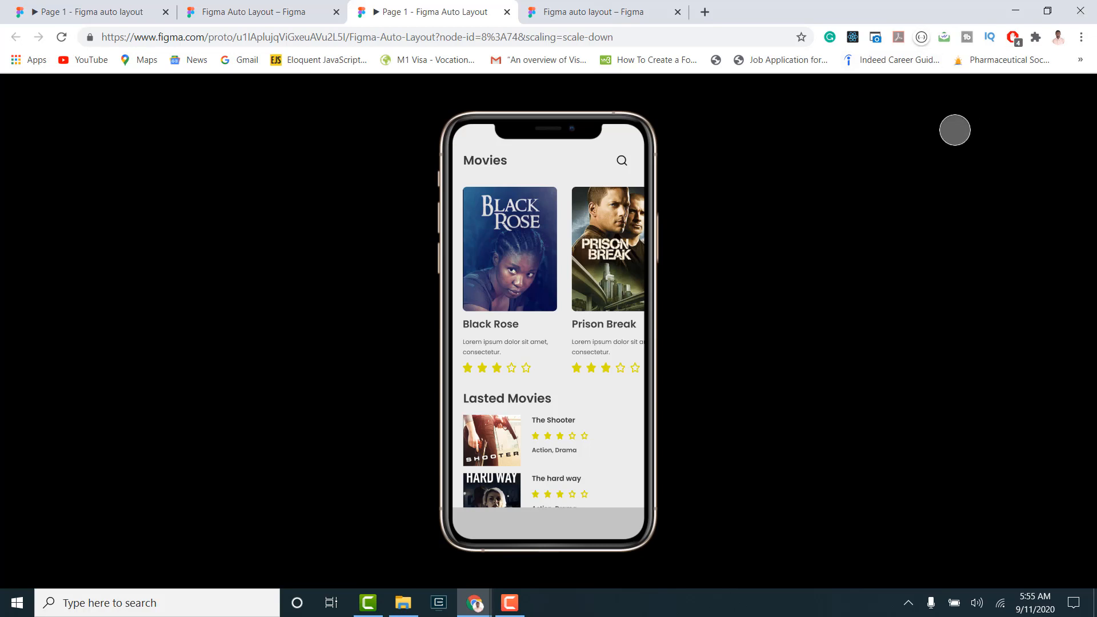
{"action": "left_click", "coordinate": [199, 6]}
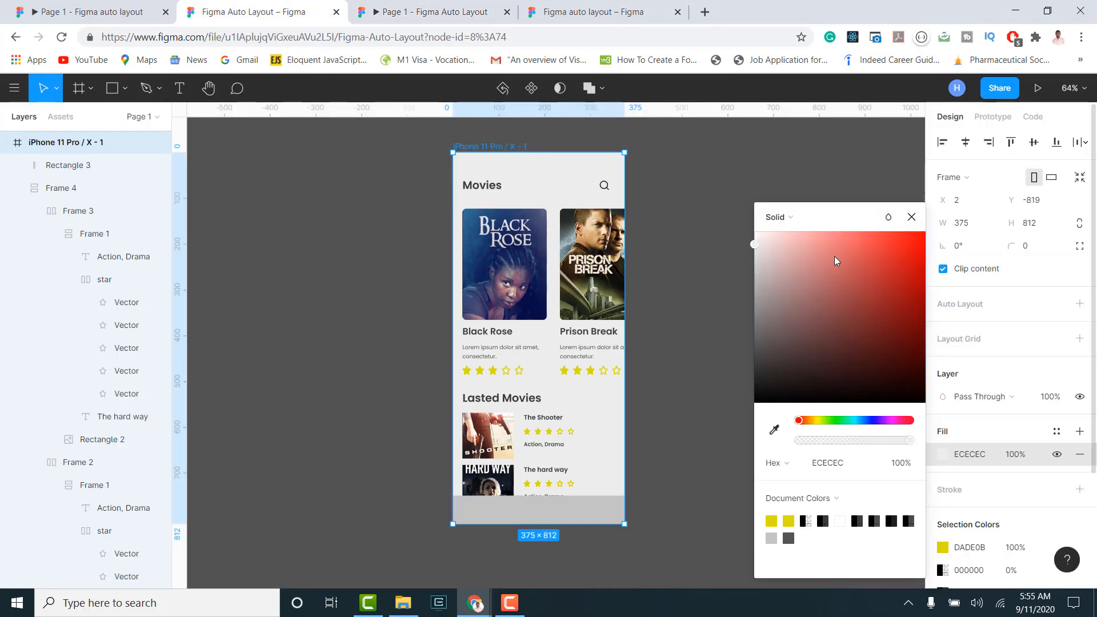
Sample colors from the movie posters for the canvas background, ending with dark green-gray 2F3934 from the Prison Break poster.
{"action": "left_click", "coordinate": [731, 184]}
{"action": "left_click", "coordinate": [942, 172]}
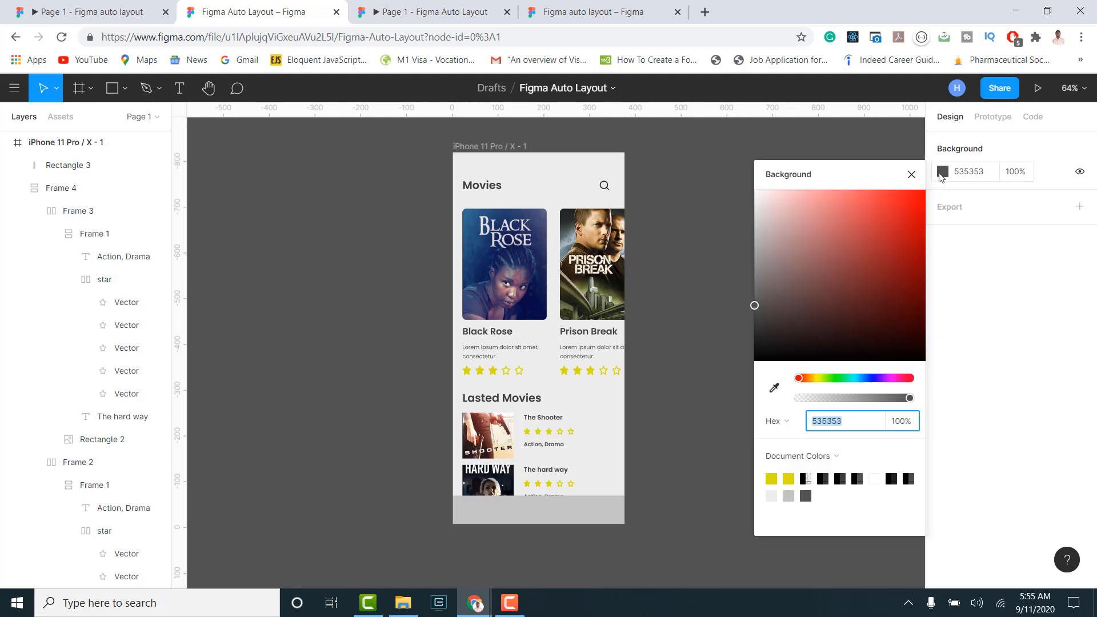
{"action": "left_click", "coordinate": [775, 388]}
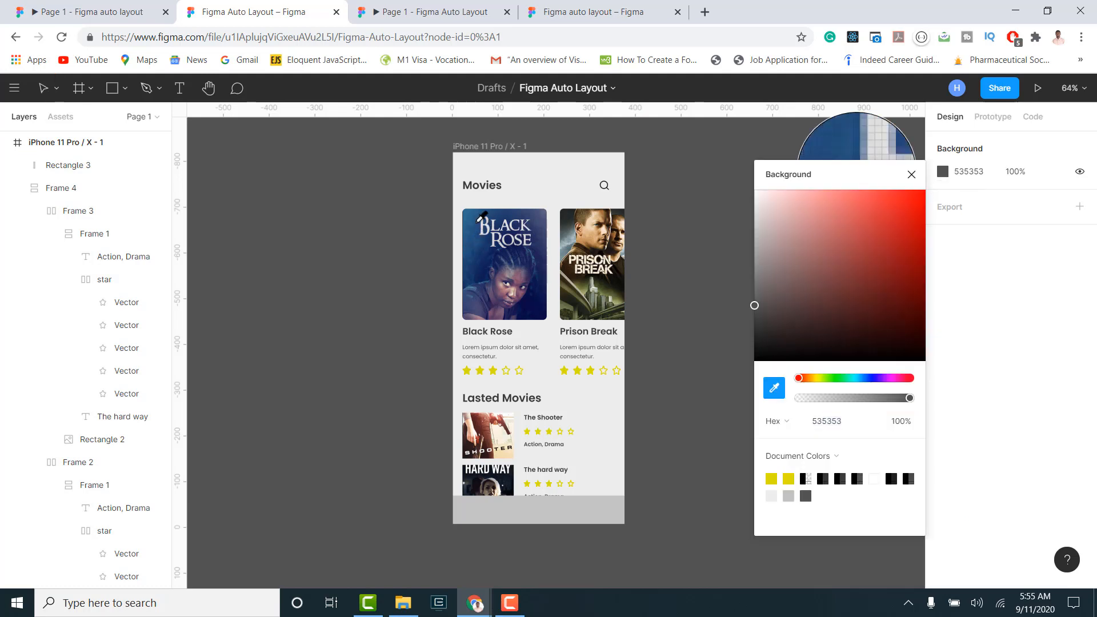
{"action": "left_click", "coordinate": [491, 245]}
{"action": "left_click", "coordinate": [775, 388]}
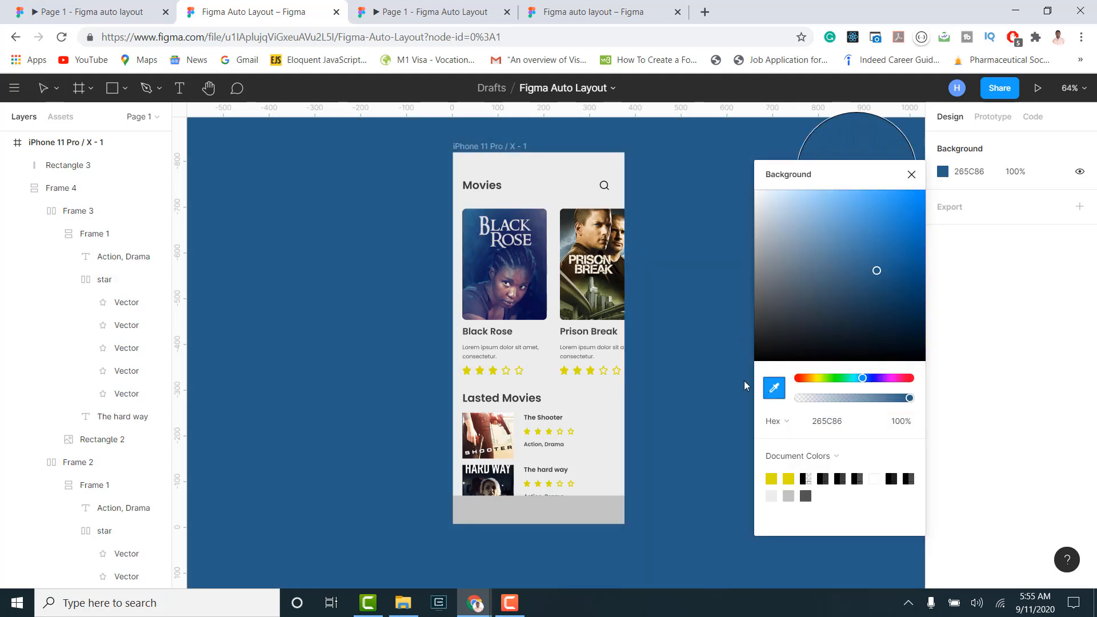
{"action": "left_click", "coordinate": [582, 254]}
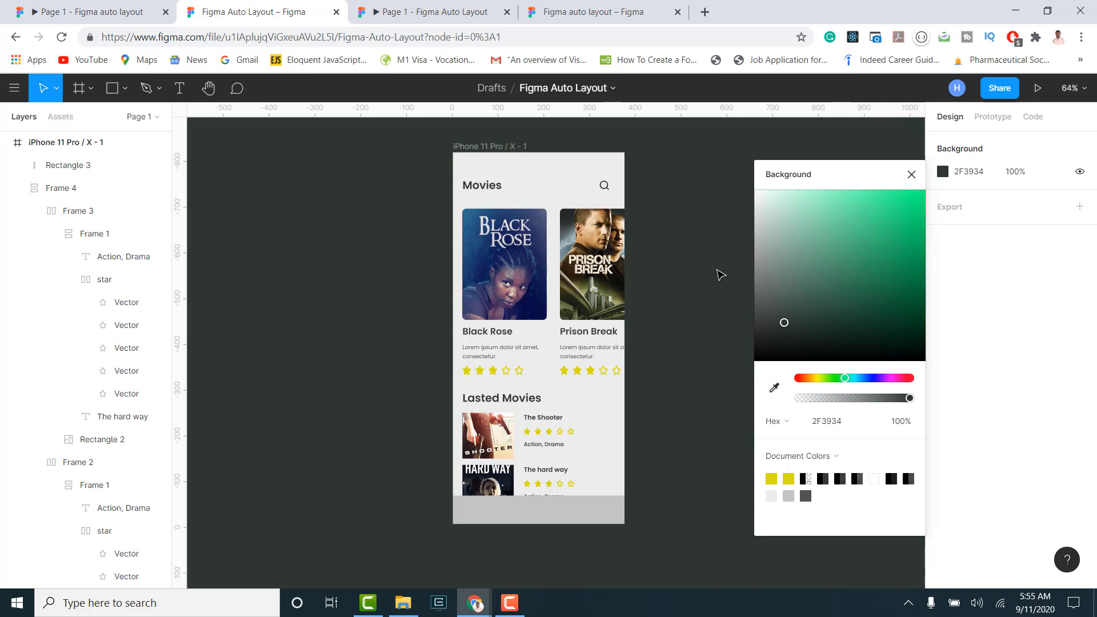
{"action": "left_click", "coordinate": [911, 174]}
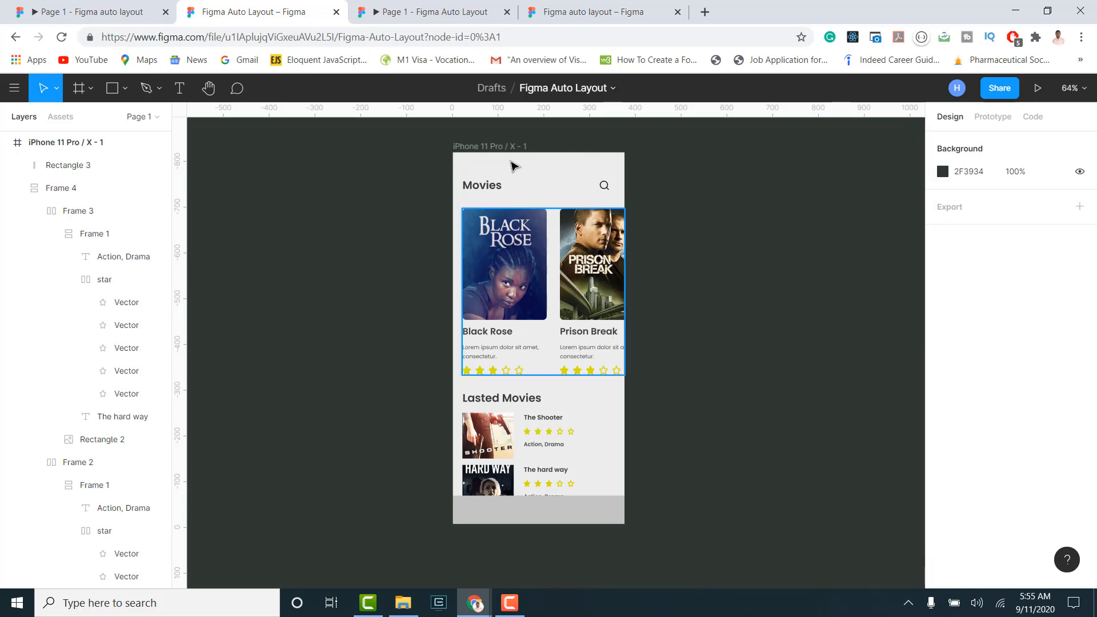
Set the fill of the rectangle across the bottom of the iPhone screen to white FFFFFF.
{"action": "left_click", "coordinate": [495, 147]}
{"action": "scroll", "coordinate": [589, 335], "scroll_direction": "up", "scroll_amount": 1}
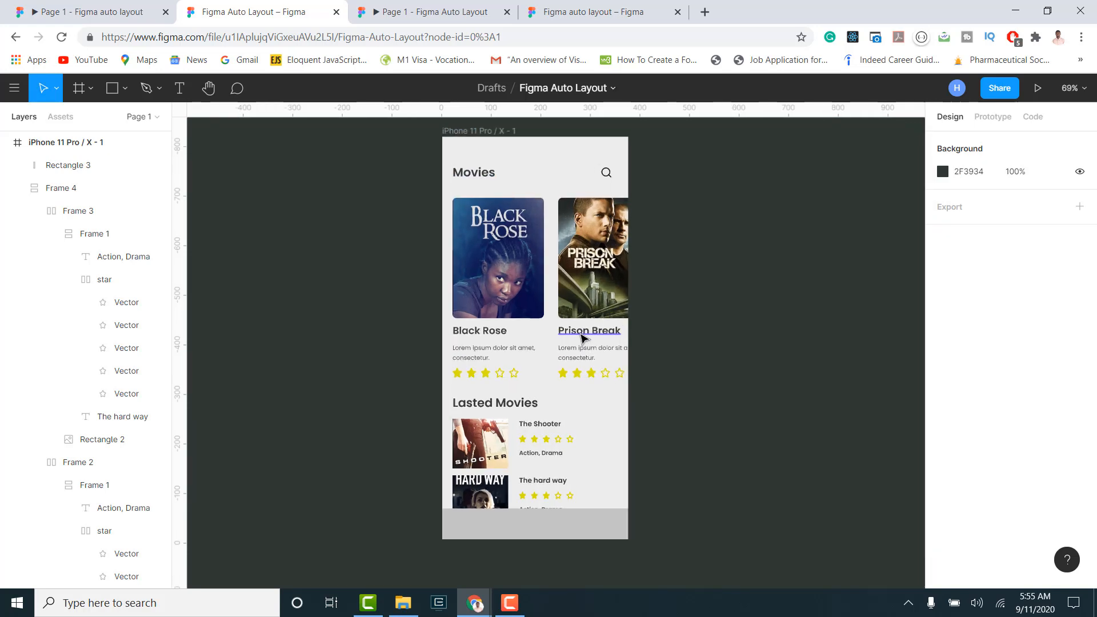
{"action": "left_click", "coordinate": [592, 326]}
{"action": "scroll", "coordinate": [717, 365], "scroll_direction": "up", "scroll_amount": 1}
{"action": "left_click", "coordinate": [590, 550]}
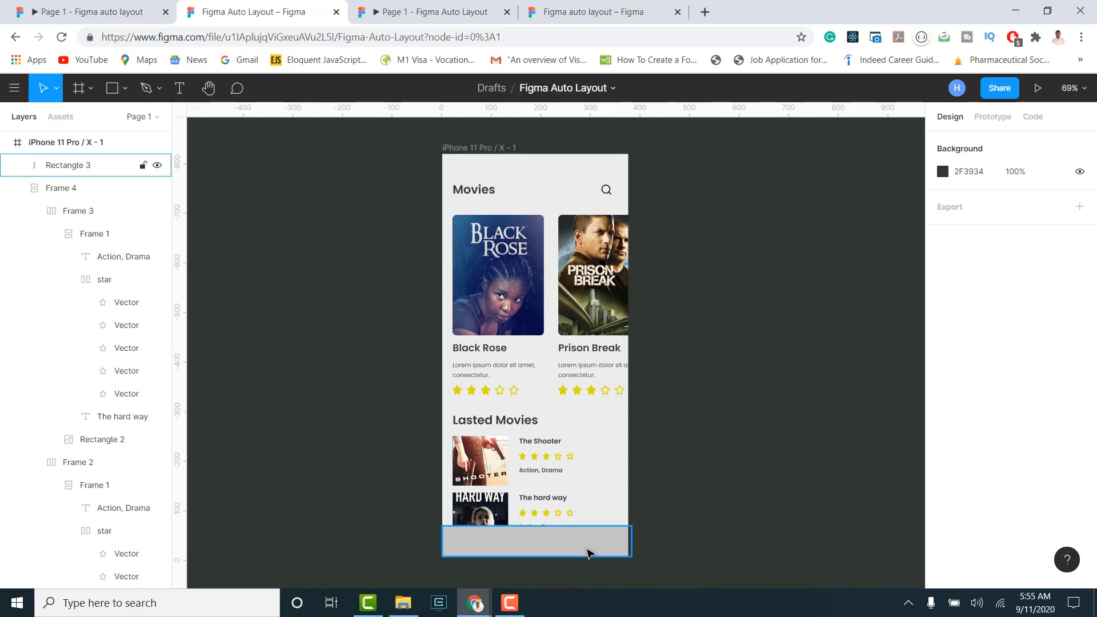
{"action": "left_click", "coordinate": [943, 453]}
{"action": "left_click", "coordinate": [849, 466]}
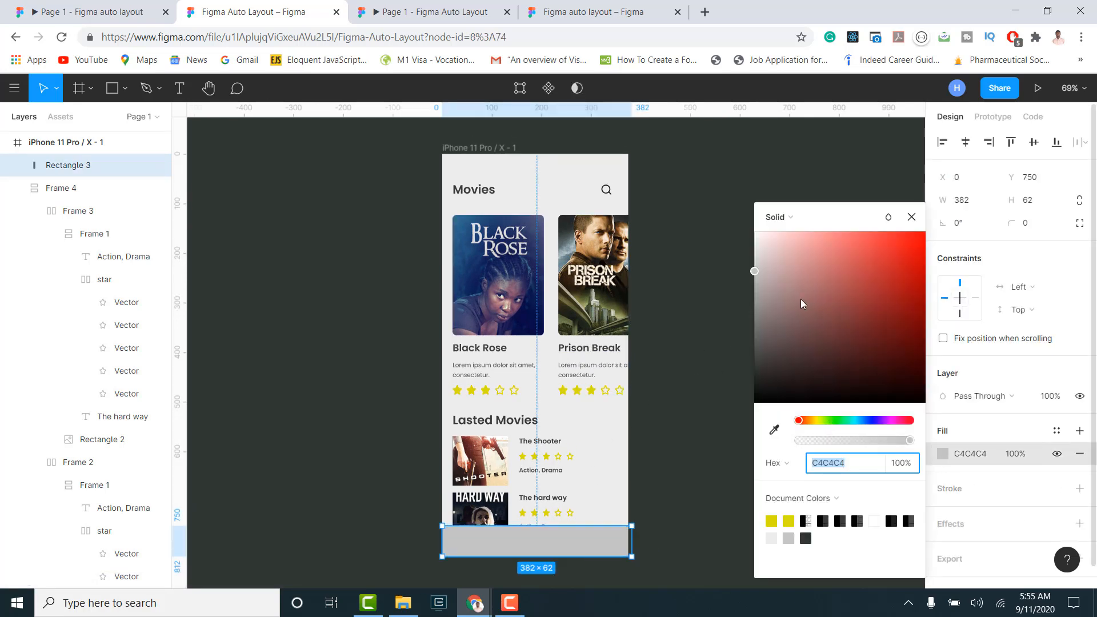
{"action": "left_click_drag", "start_coordinate": [754, 270], "coordinate": [750, 211]}
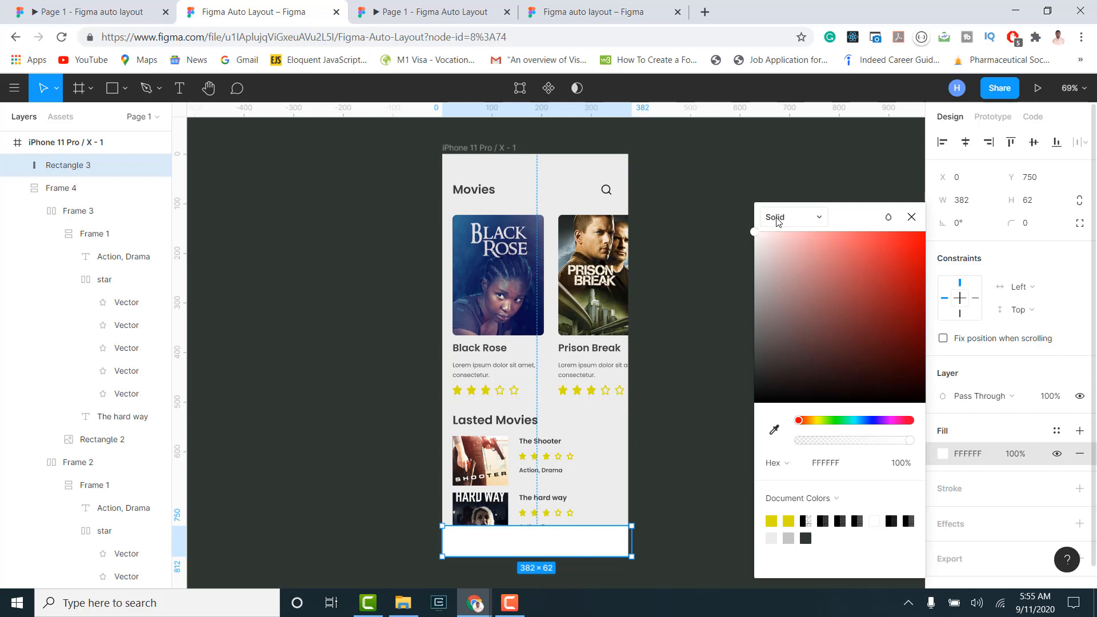
{"action": "left_click", "coordinate": [911, 216]}
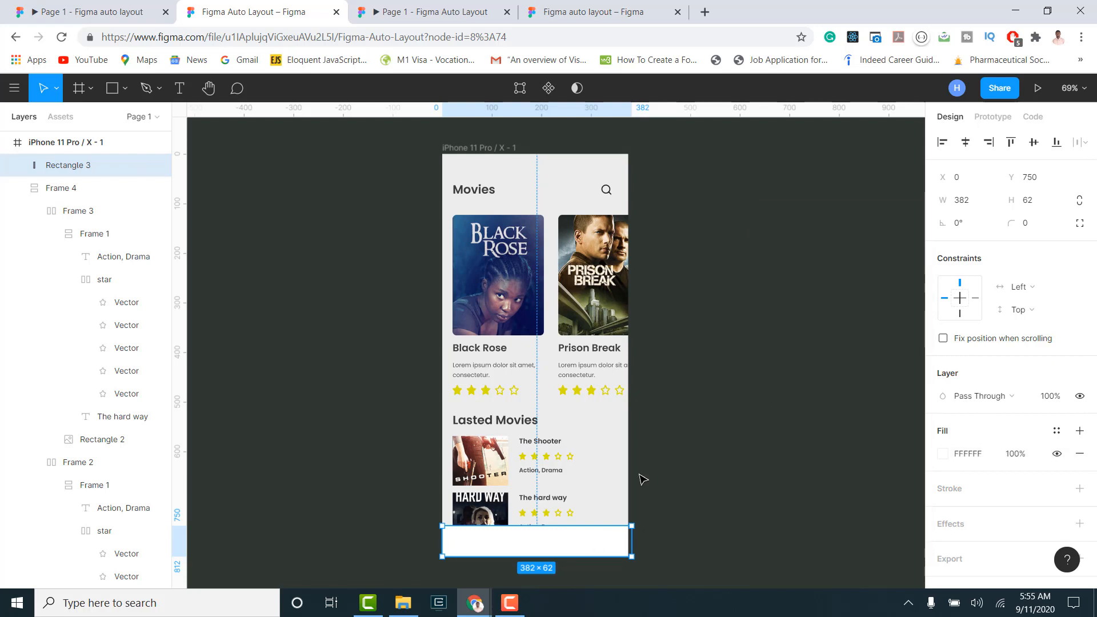
Extend the white bottom bar past the left edge of the iPhone frame to X -16, making it about 398 wide.
{"action": "scroll", "coordinate": [618, 441], "scroll_direction": "down", "scroll_amount": 1}
{"action": "left_click_drag", "start_coordinate": [444, 531], "coordinate": [435, 531]}
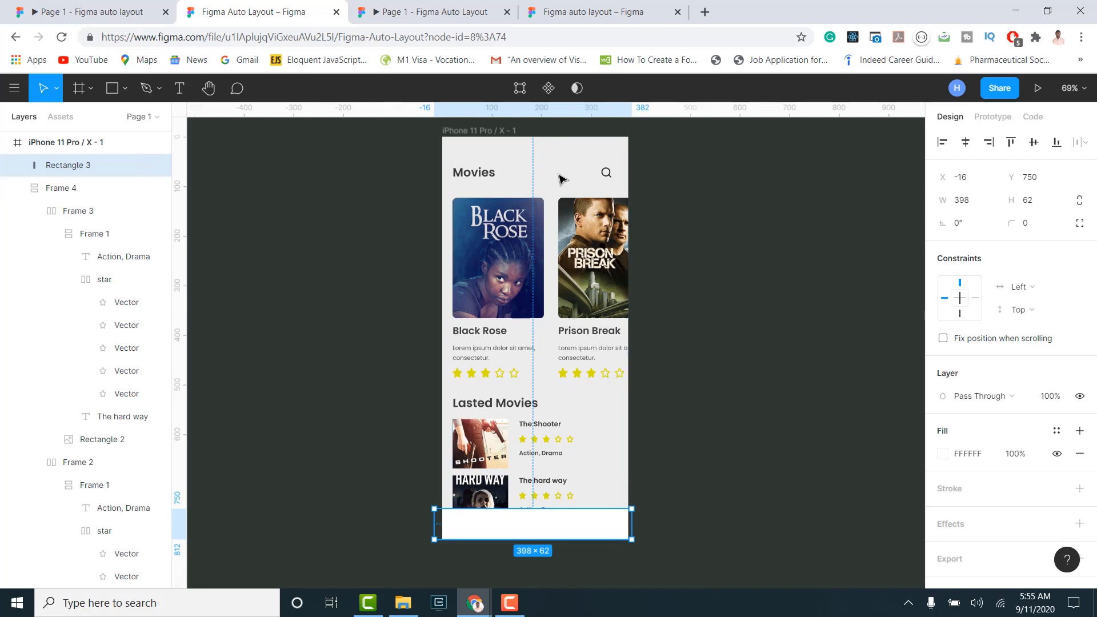
{"action": "left_click", "coordinate": [699, 220]}
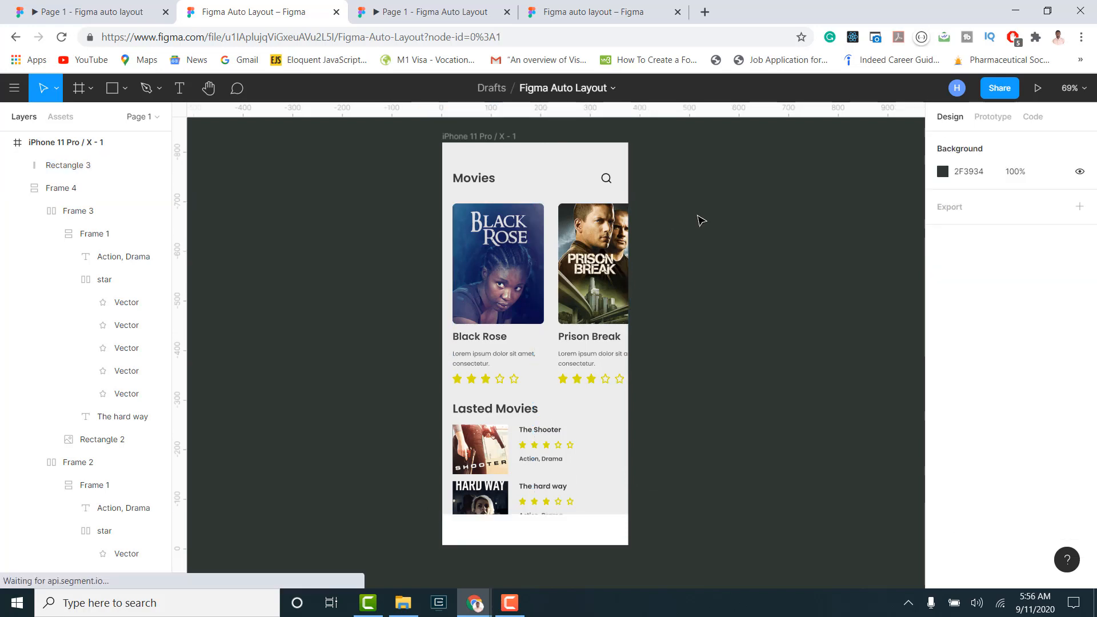
Run the Font Awesome Icons plugin with the white bottom bar selected and search for "movie".
{"action": "left_click", "coordinate": [557, 534]}
{"action": "right_click", "coordinate": [552, 534]}
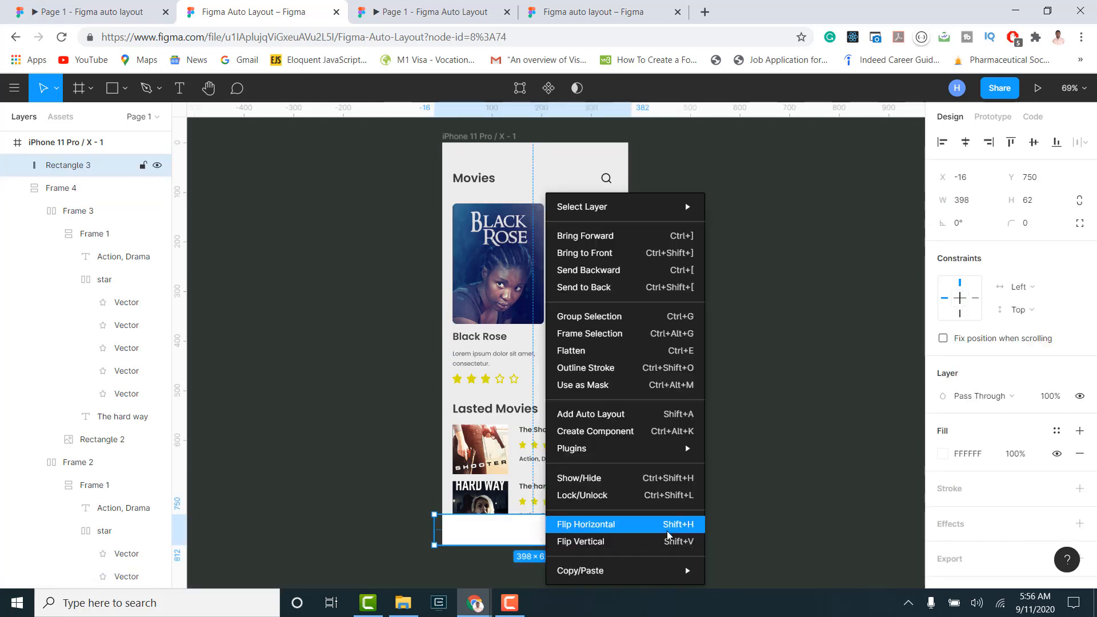
{"action": "mouse_move", "coordinate": [693, 441]}
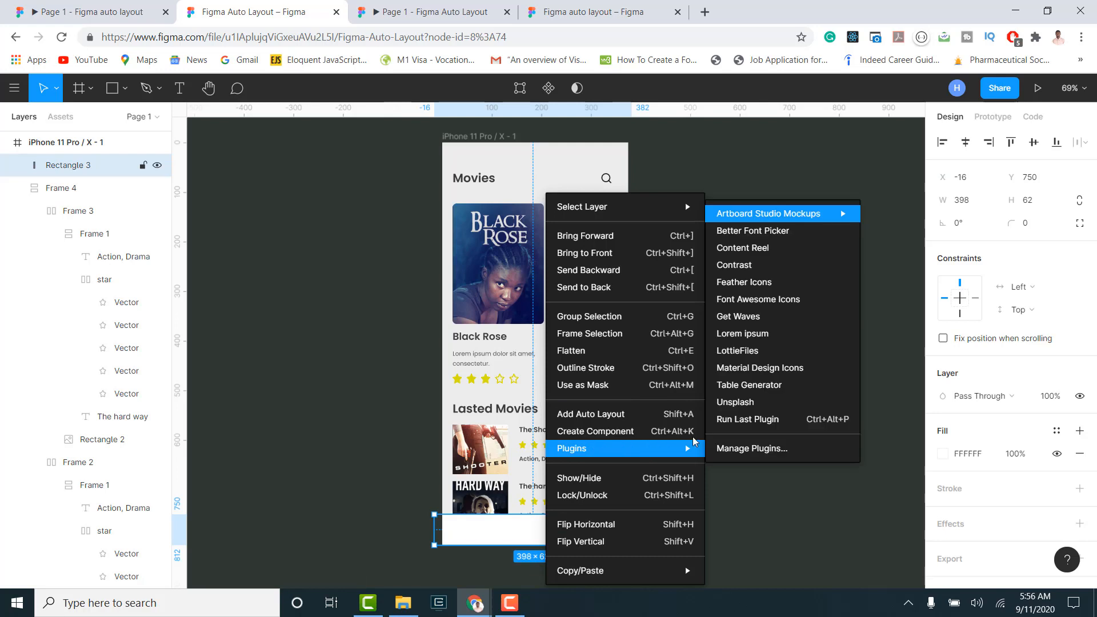
{"action": "left_click", "coordinate": [745, 299]}
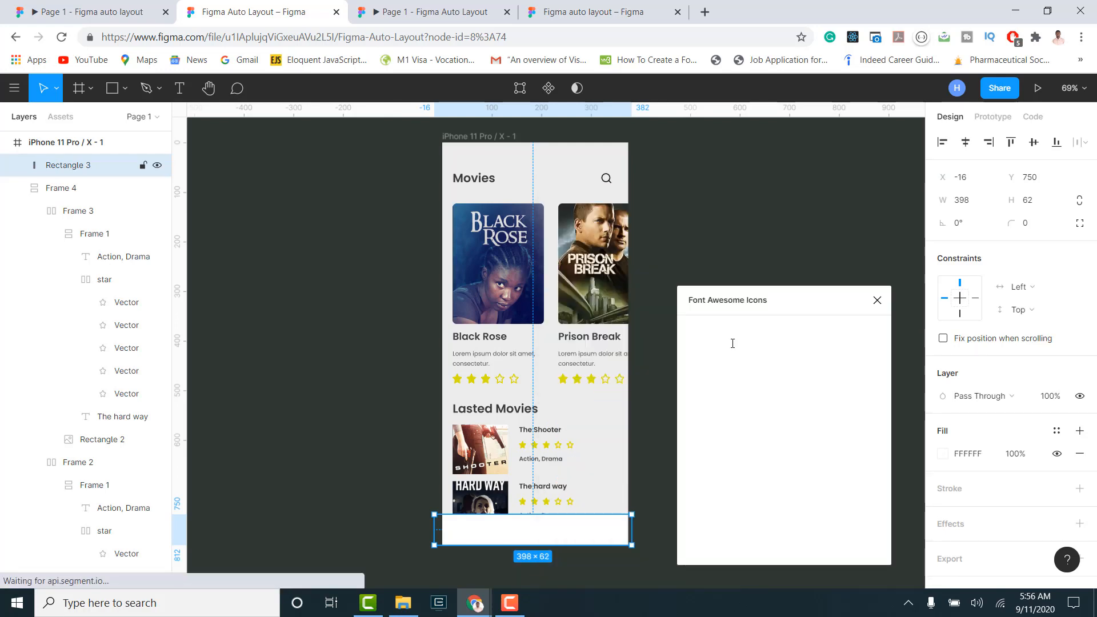
{"action": "left_click", "coordinate": [728, 347]}
{"action": "type", "text": "move"}
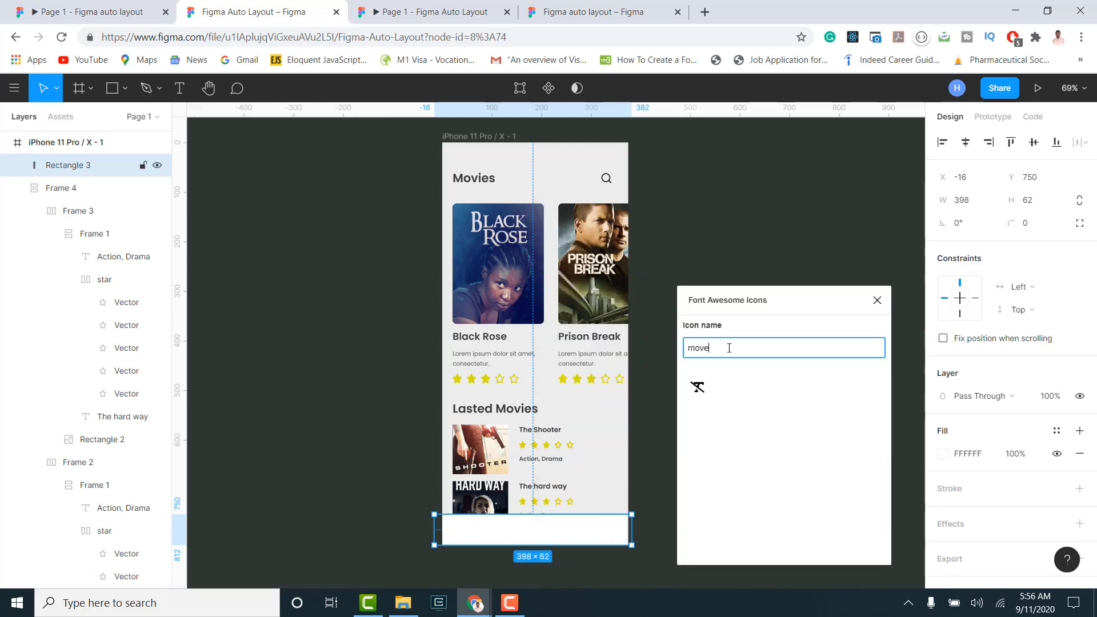
{"action": "key", "text": "BackSpace"}
{"action": "type", "text": "ie"}
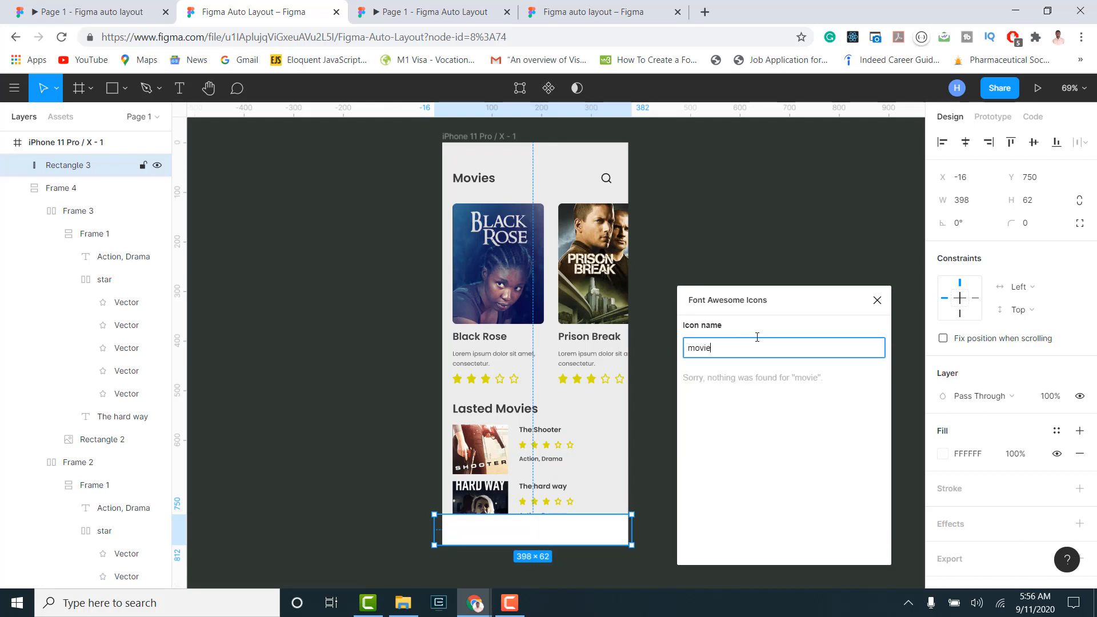
Clear the icon search and try other terms, ending with "mov".
{"action": "key", "text": "BackSpace"}
{"action": "key", "text": "BackSpace"}
{"action": "key", "text": "BackSpace"}
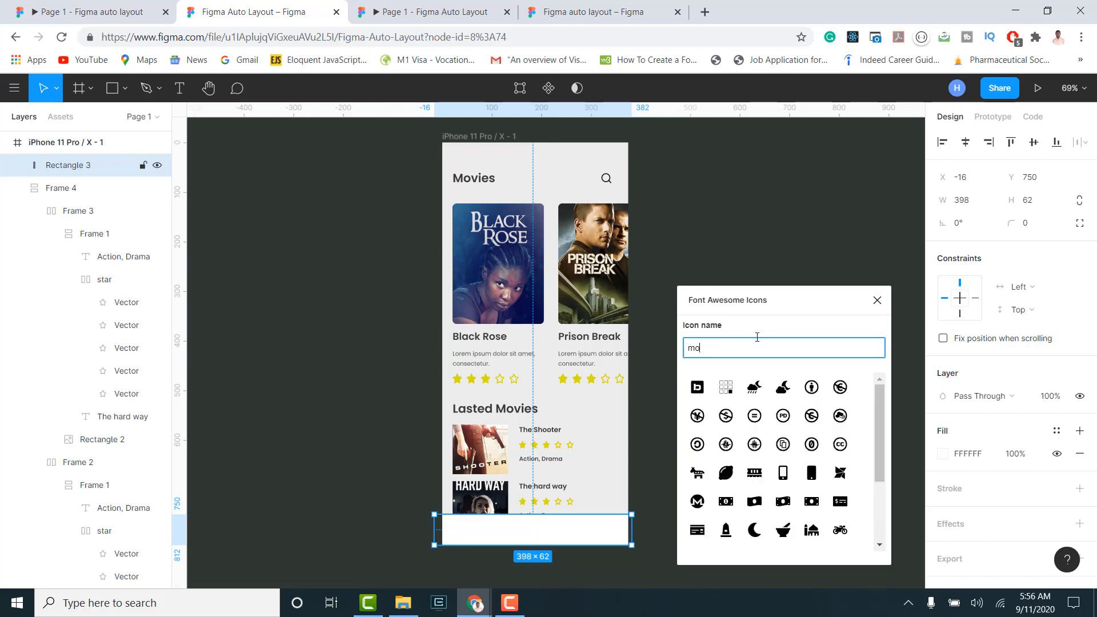
{"action": "key", "text": "BackSpace"}
{"action": "key", "text": "BackSpace"}
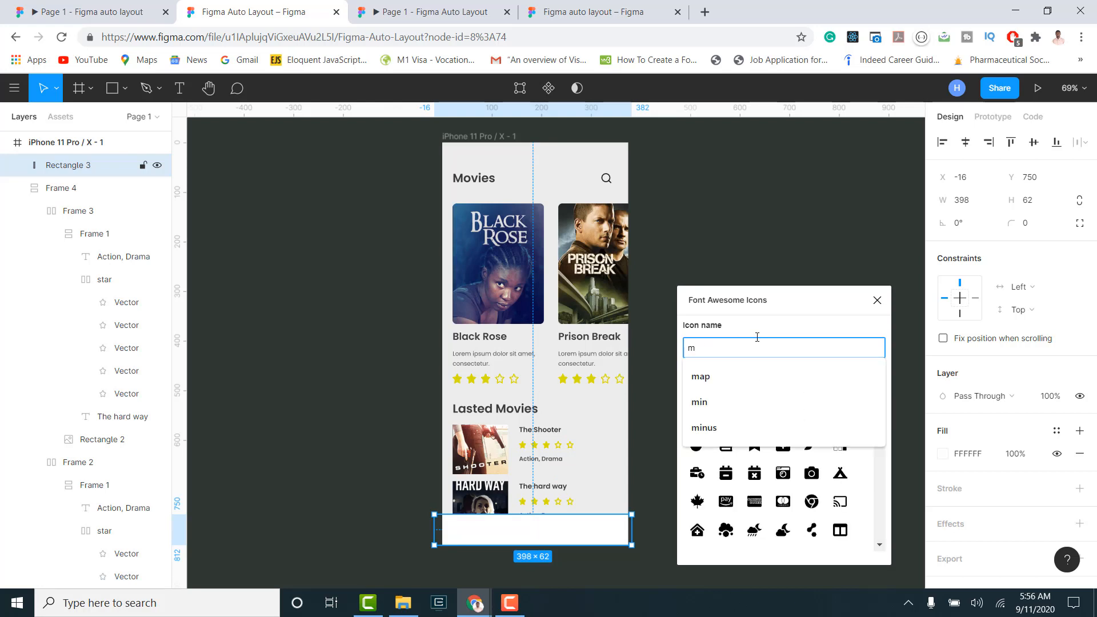
{"action": "type", "text": "fli"}
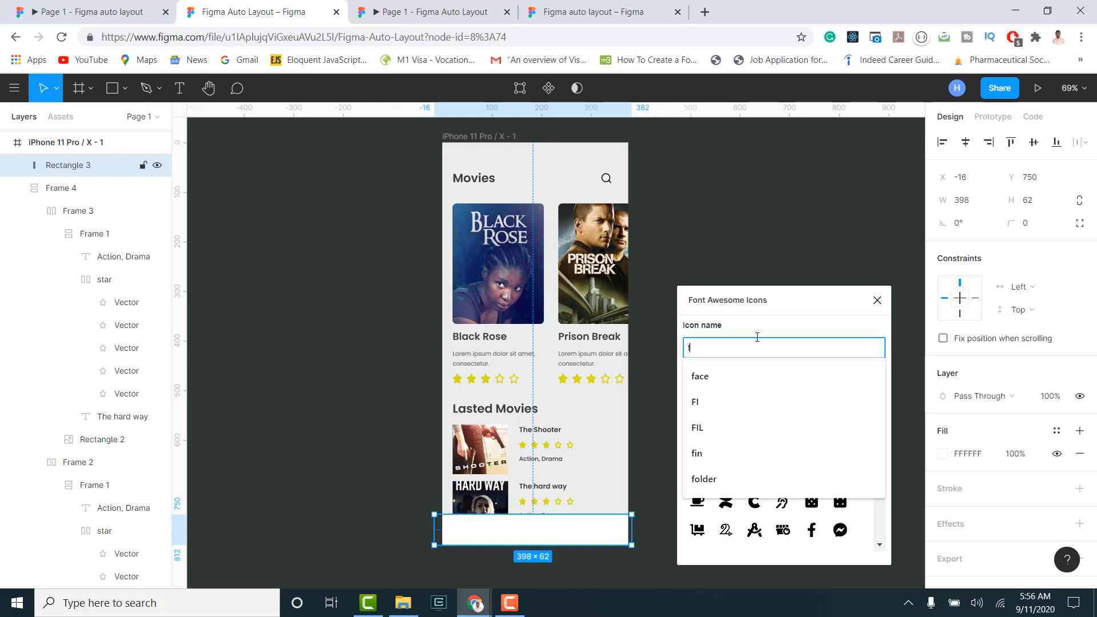
{"action": "key", "text": "BackSpace"}
{"action": "key", "text": "BackSpace"}
{"action": "key", "text": "BackSpace"}
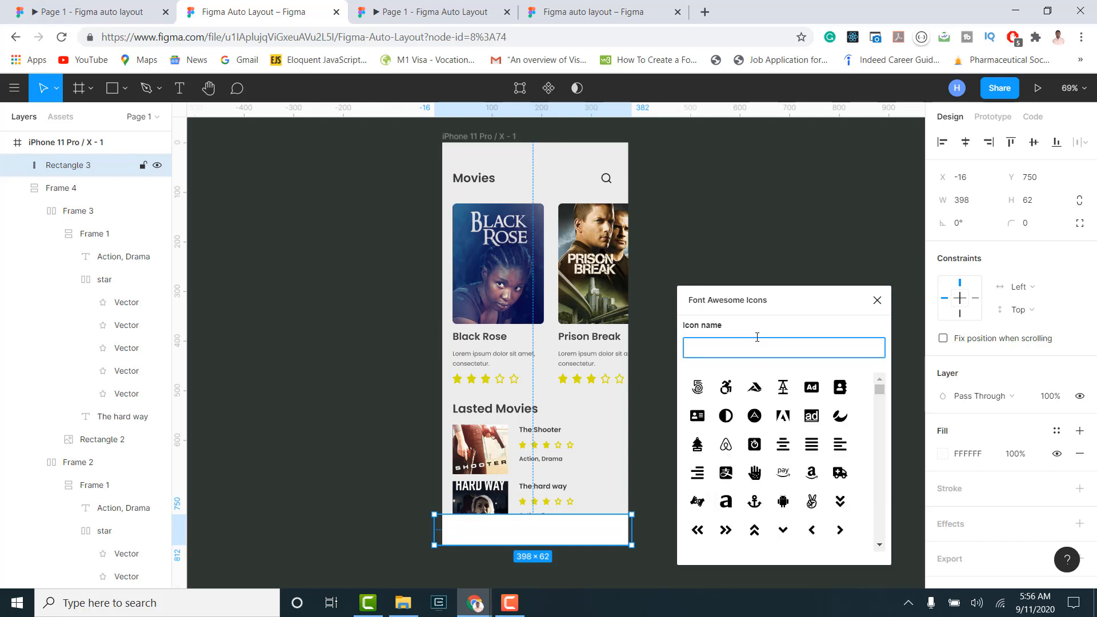
{"action": "type", "text": "mov"}
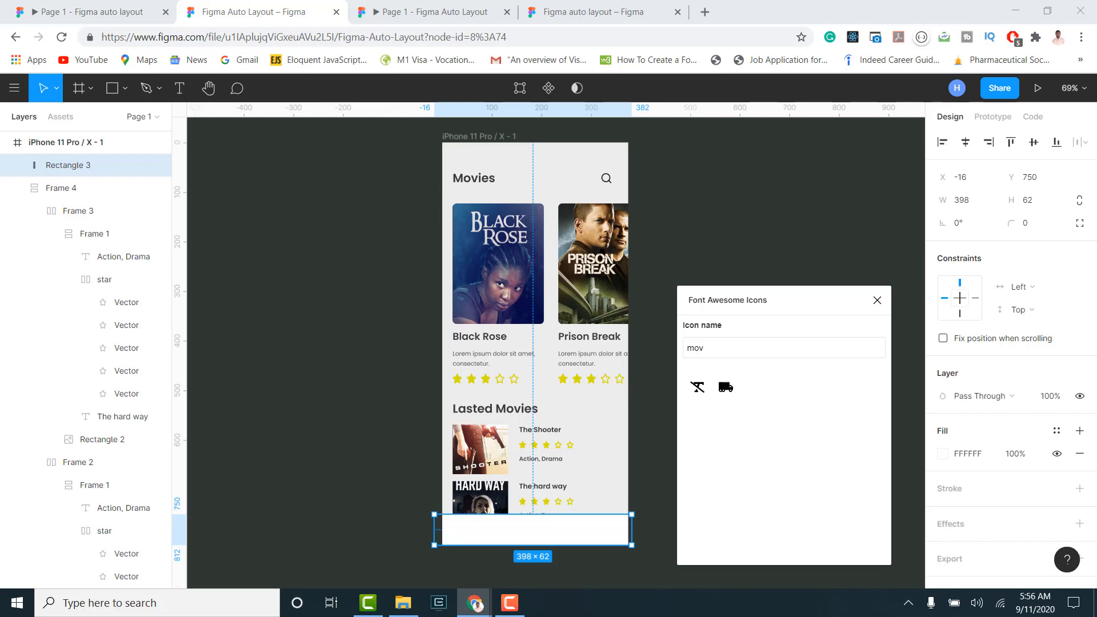
Search the icons for "film" and place the film icon over the white bottom bar.
{"action": "left_click", "coordinate": [685, 349]}
{"action": "key", "text": "ctrl+a"}
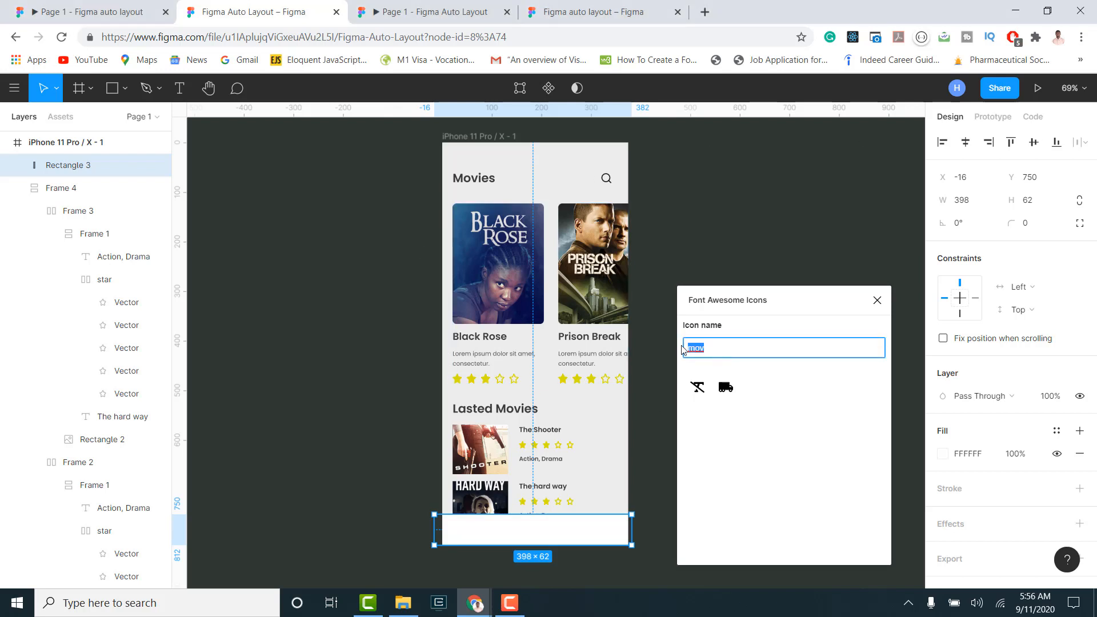
{"action": "key", "text": "BackSpace"}
{"action": "type", "text": "flim"}
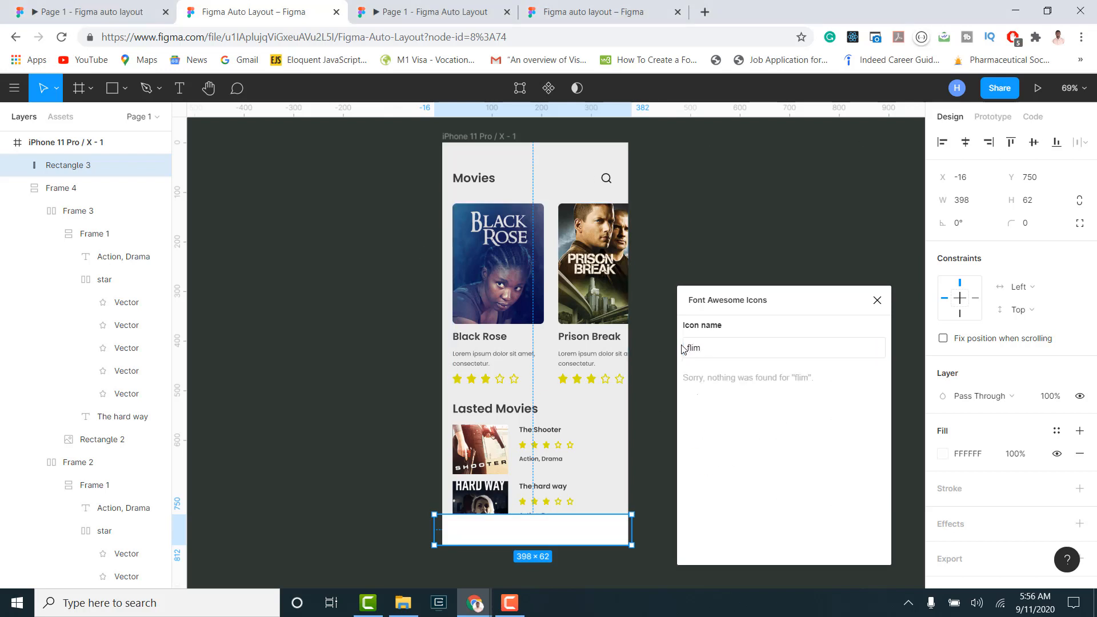
{"action": "key", "text": "BackSpace"}
{"action": "key", "text": "BackSpace"}
{"action": "key", "text": "BackSpace"}
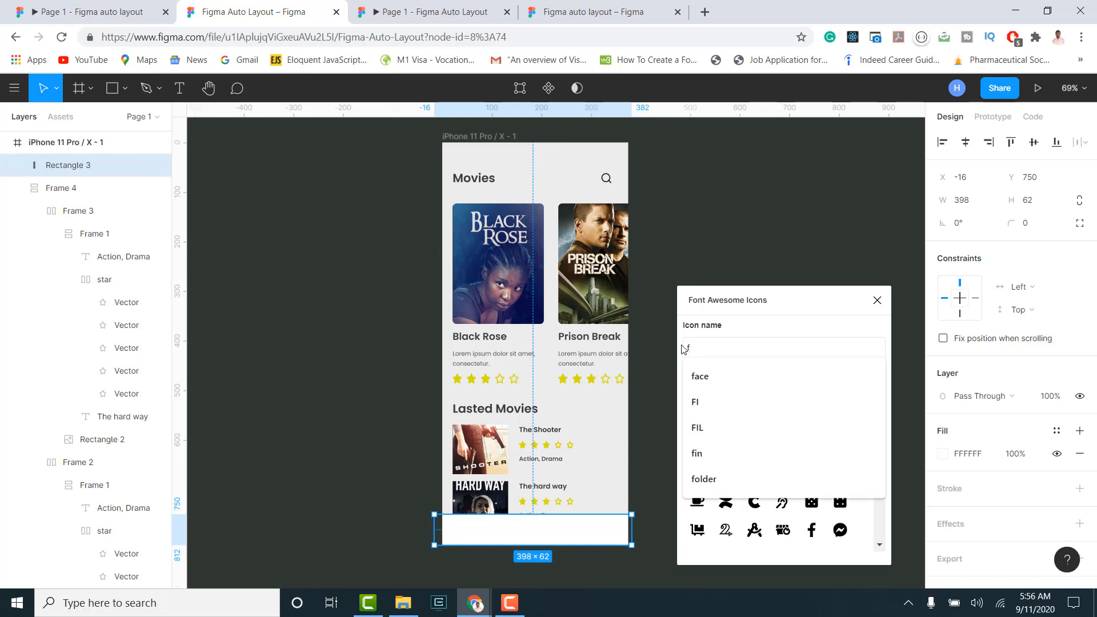
{"action": "type", "text": "ilm"}
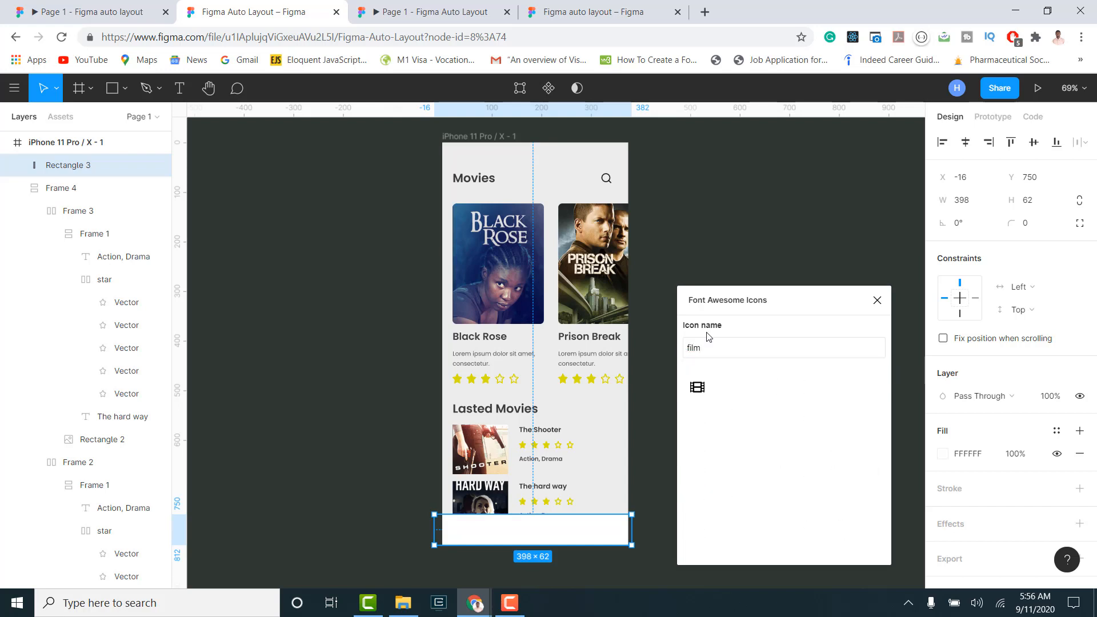
{"action": "left_click_drag", "start_coordinate": [696, 393], "coordinate": [538, 534]}
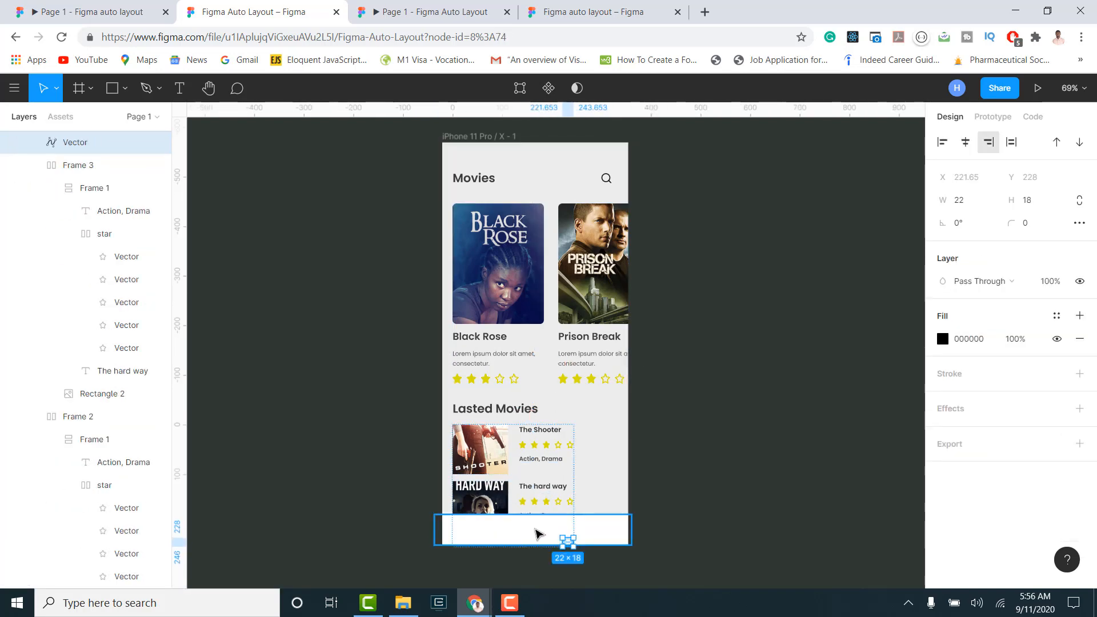
Undo the film icon's placement inside the movie list and nest the film layer inside the iPhone frame.
{"action": "scroll", "coordinate": [57, 177], "scroll_direction": "up", "scroll_amount": 2}
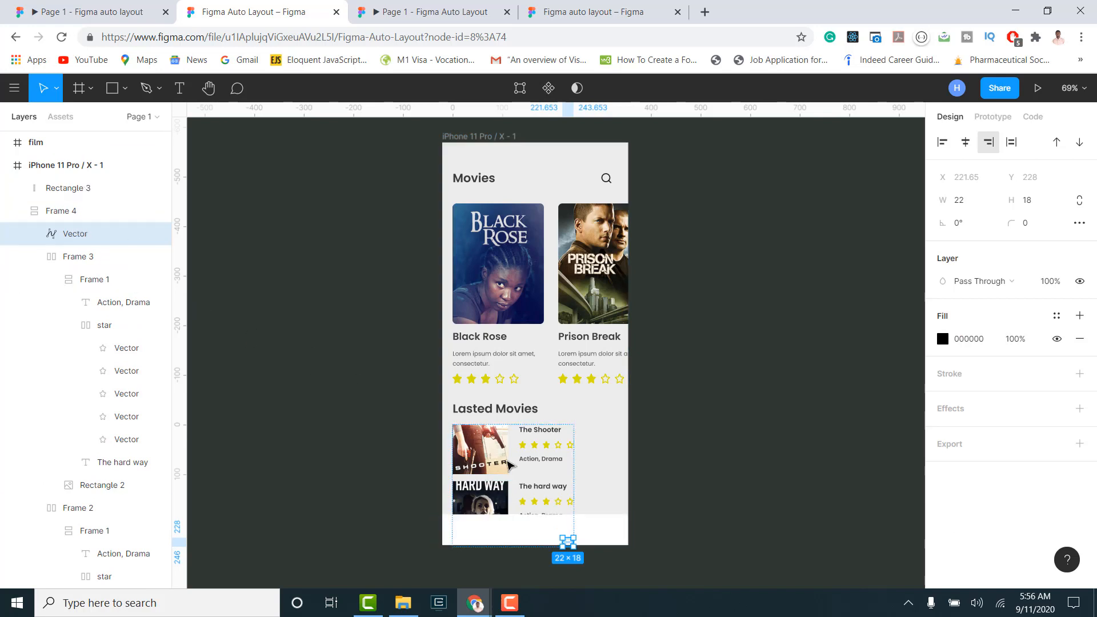
{"action": "key", "text": "ctrl+z"}
{"action": "left_click", "coordinate": [560, 532]}
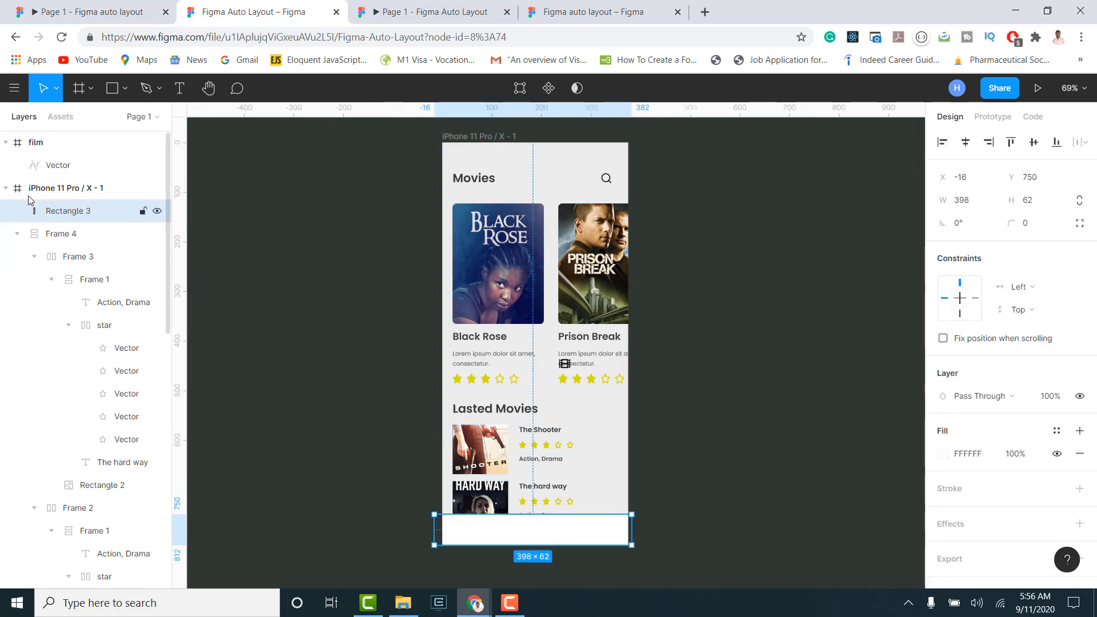
{"action": "left_click_drag", "start_coordinate": [35, 143], "coordinate": [79, 209]}
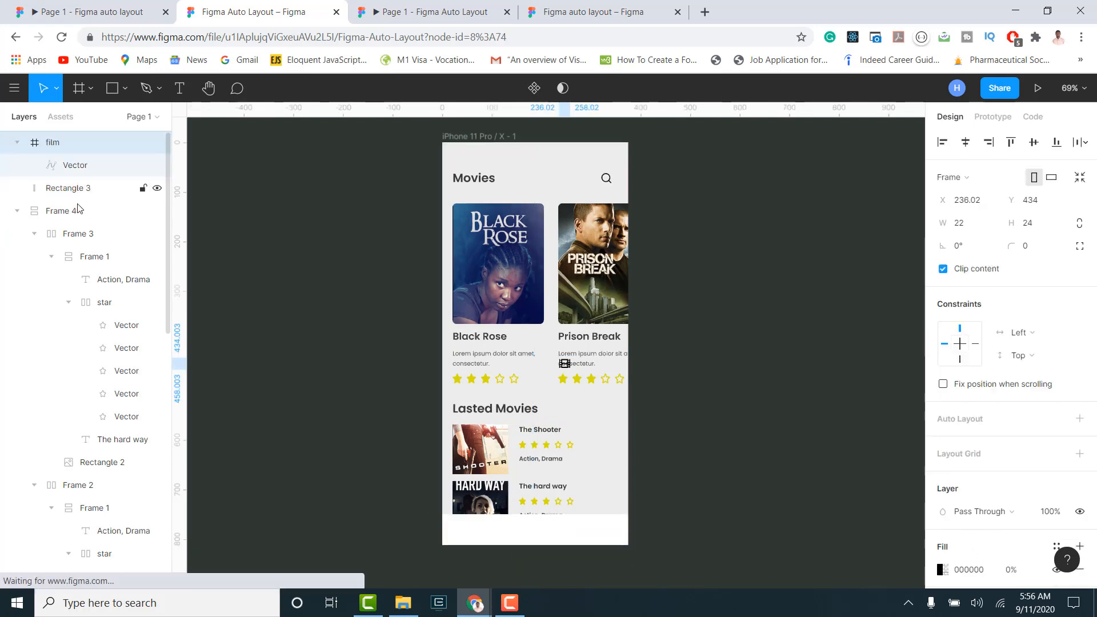
Collapse the expanded search and film layers and place the film icon on the white bottom bar at X 183, Y 771.
{"action": "left_click_drag", "start_coordinate": [564, 365], "coordinate": [548, 535]}
{"action": "key", "text": "ctrl+z"}
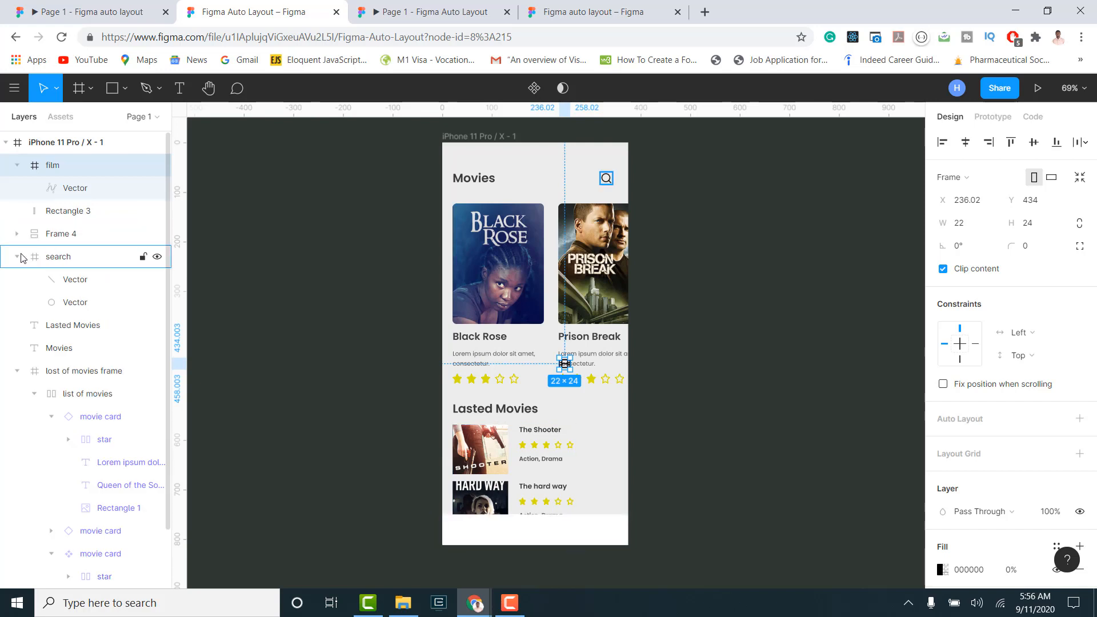
{"action": "left_click", "coordinate": [18, 258]}
{"action": "left_click", "coordinate": [49, 213]}
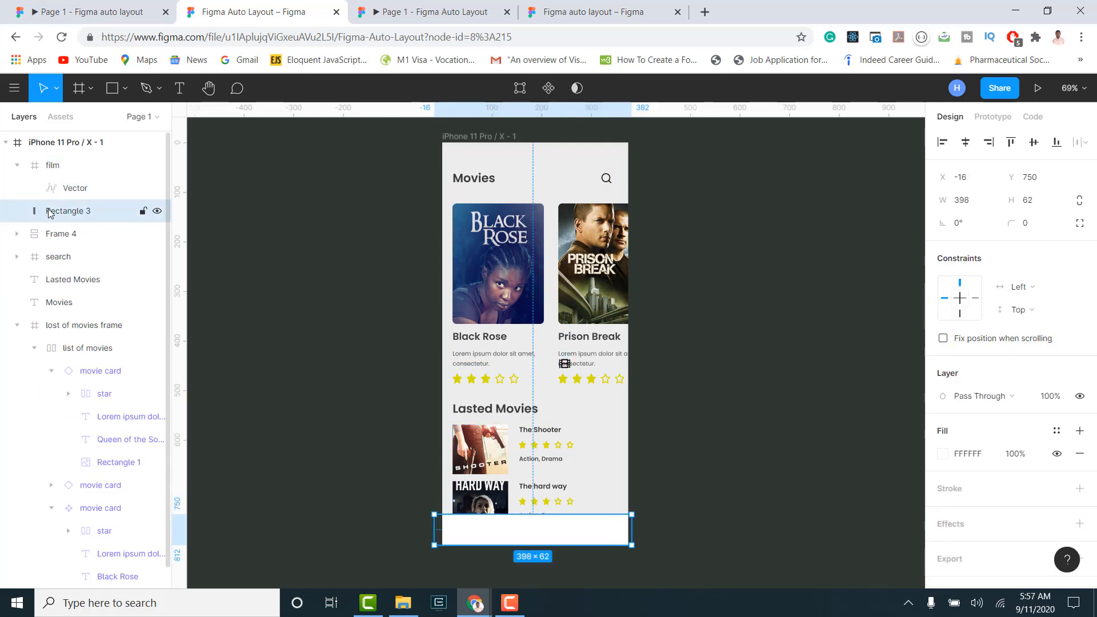
{"action": "left_click", "coordinate": [17, 165]}
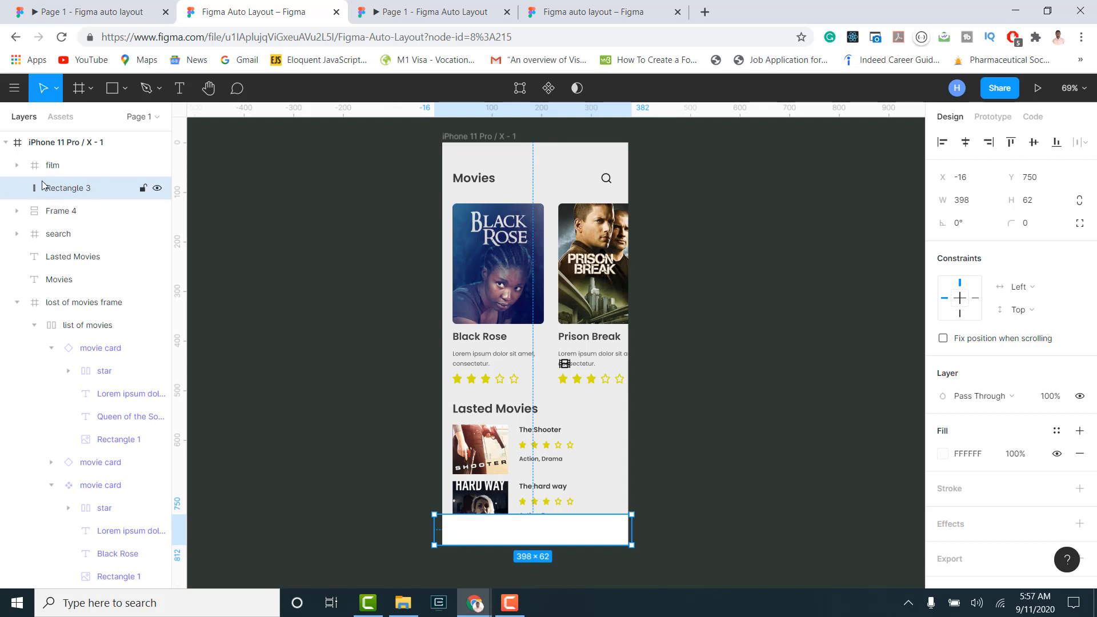
{"action": "left_click_drag", "start_coordinate": [45, 170], "coordinate": [52, 207]}
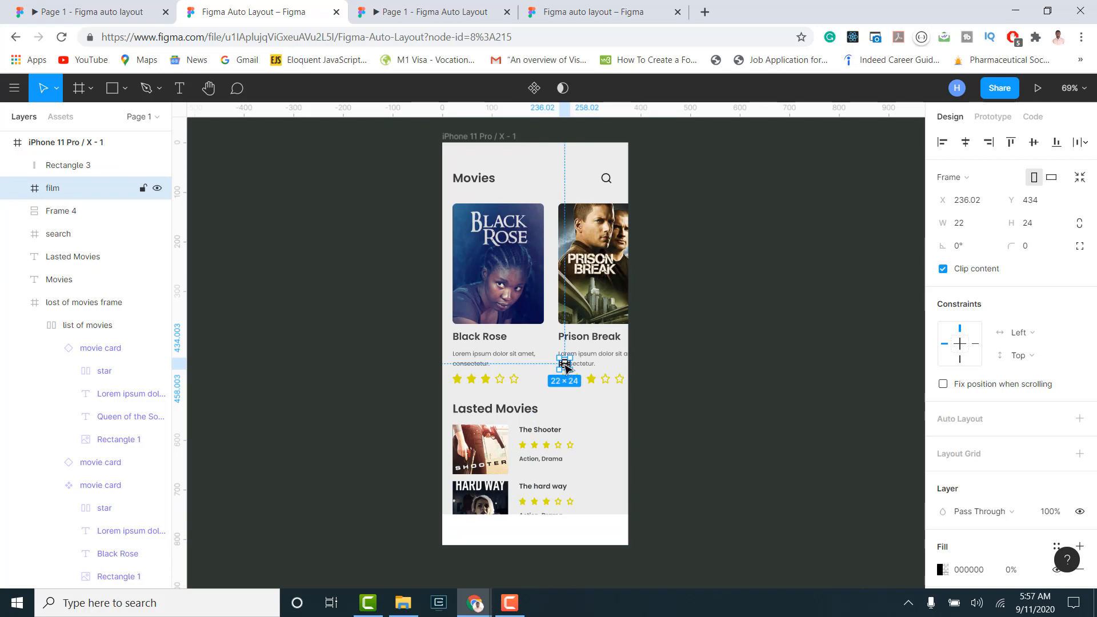
{"action": "left_click_drag", "start_coordinate": [566, 366], "coordinate": [541, 537]}
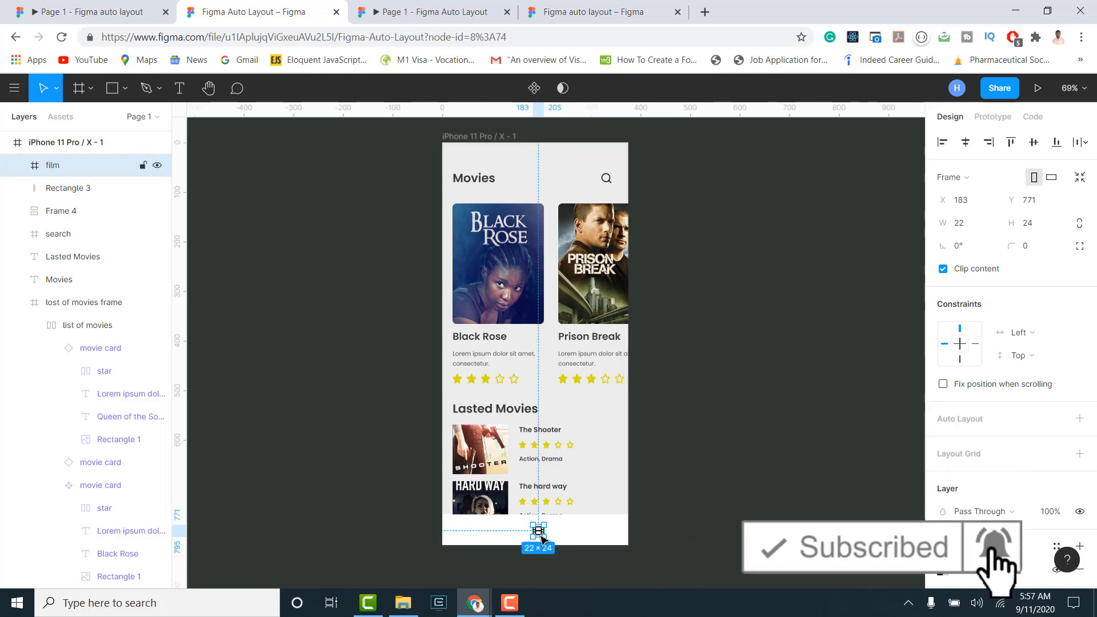
Set the film icon vector's fill opacity to 75% and shift the vector to X 168, Y 777 on the bottom bar.
{"action": "scroll", "coordinate": [540, 537], "scroll_direction": "up", "scroll_amount": 5}
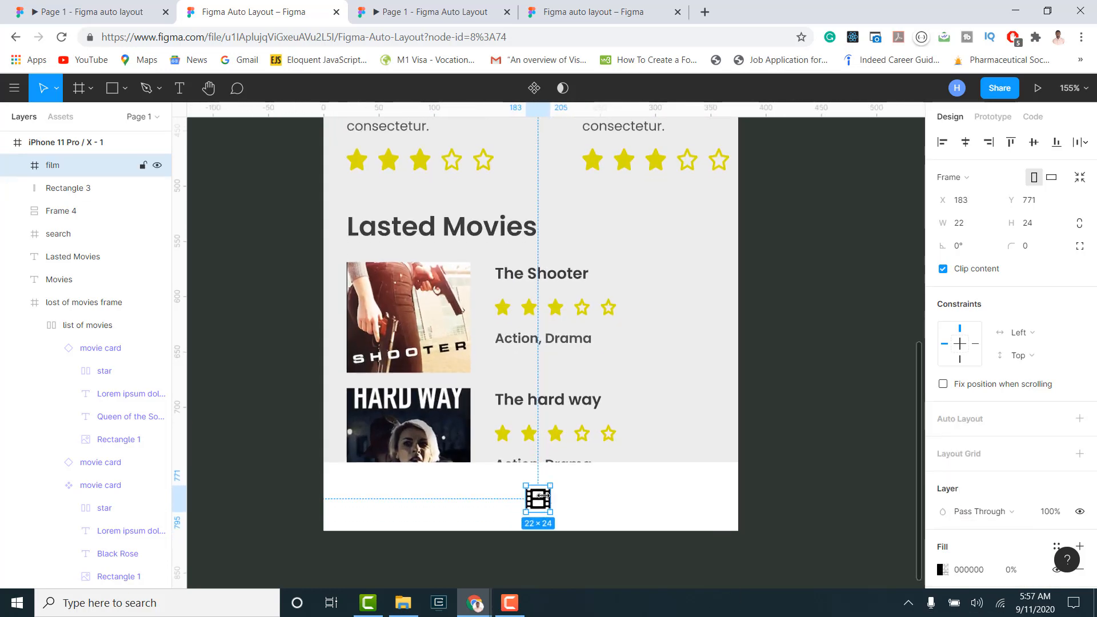
{"action": "scroll", "coordinate": [966, 366], "scroll_direction": "down", "scroll_amount": 4}
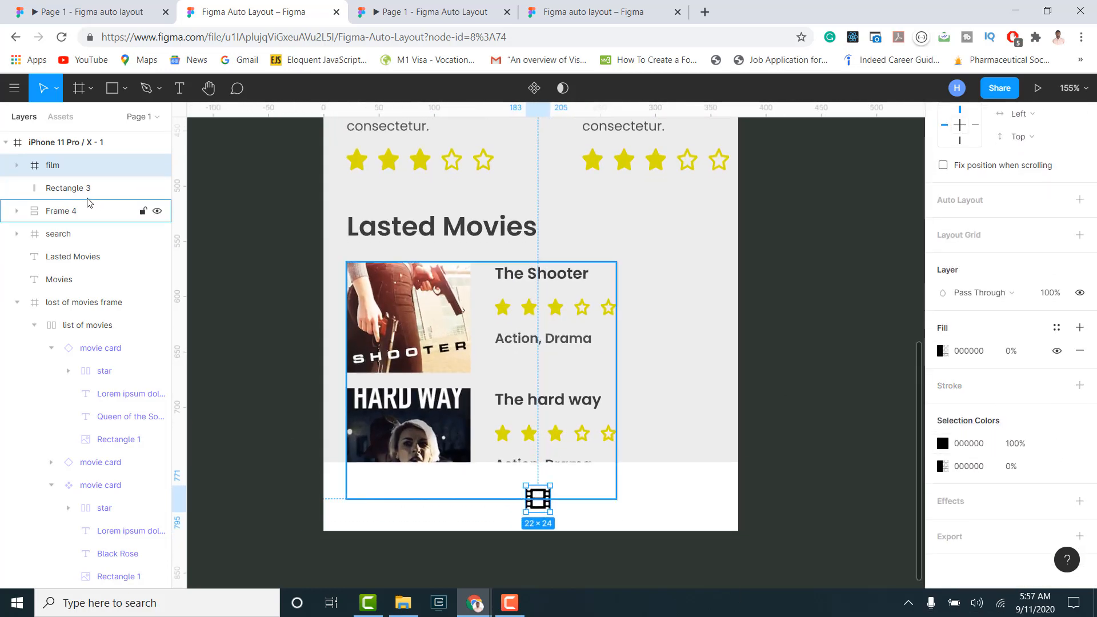
{"action": "left_click", "coordinate": [16, 166]}
{"action": "left_click", "coordinate": [67, 190]}
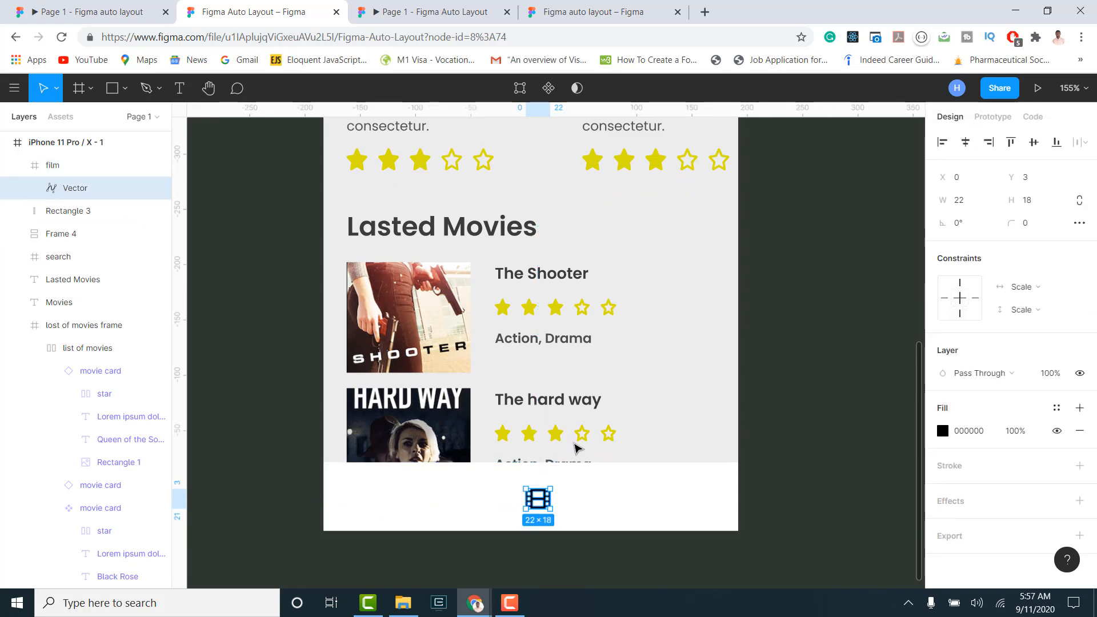
{"action": "left_click", "coordinate": [1027, 435]}
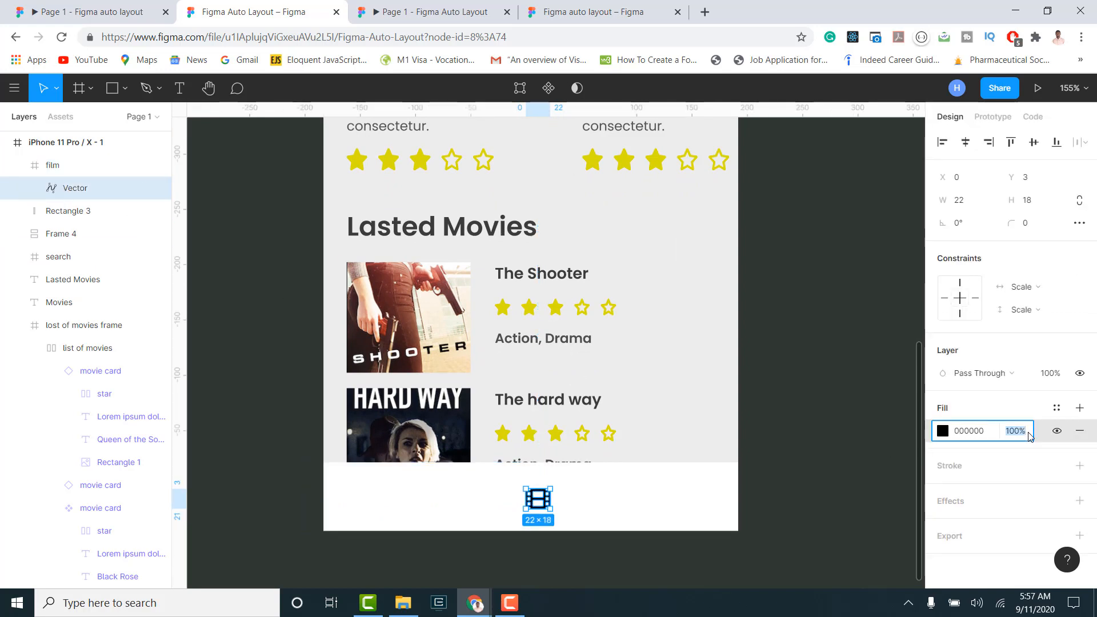
{"action": "key", "text": "Return"}
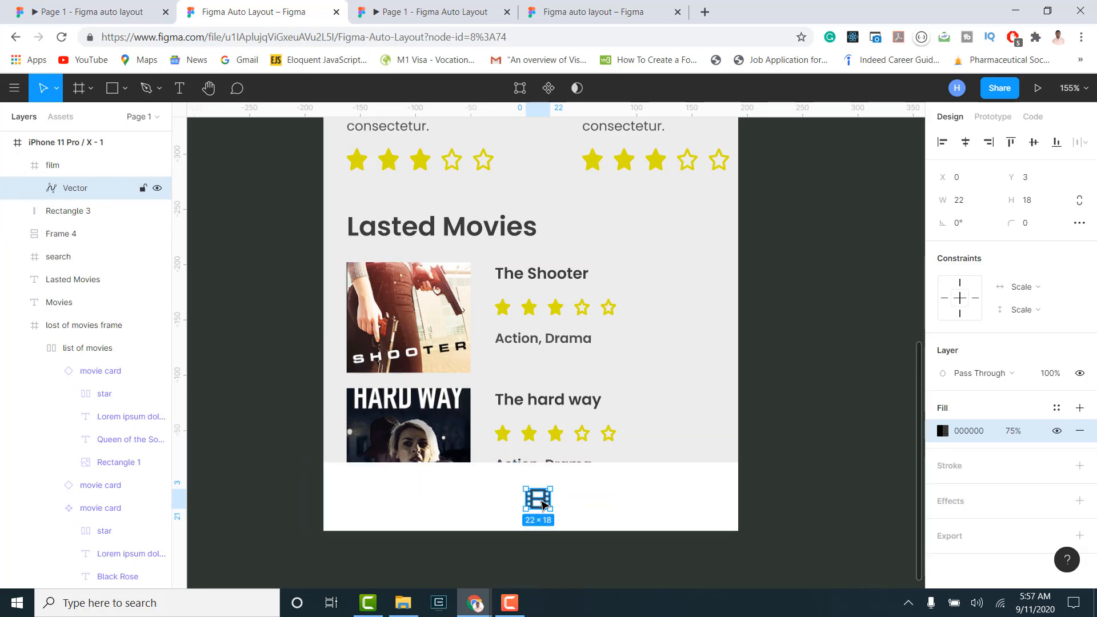
{"action": "left_click_drag", "start_coordinate": [541, 508], "coordinate": [522, 508]}
Run the Font Awesome Icons plugin with the white bottom bar selected, search for "book" and insert the bookmark icon.
{"action": "scroll", "coordinate": [526, 510], "scroll_direction": "down", "scroll_amount": 5}
{"action": "left_click", "coordinate": [605, 510]}
{"action": "right_click", "coordinate": [601, 510]}
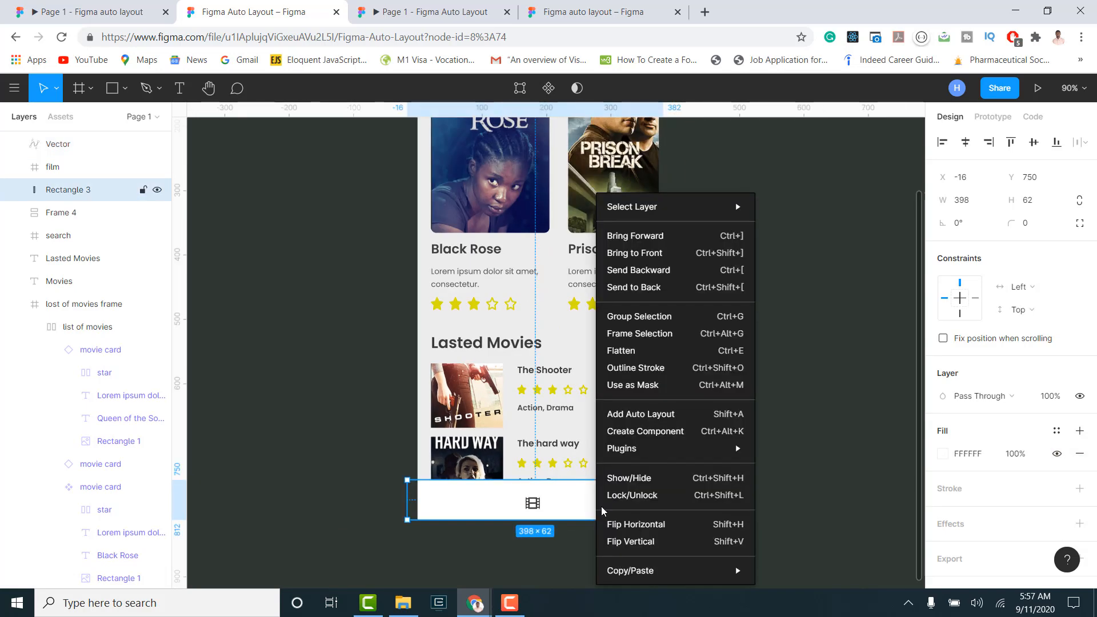
{"action": "mouse_move", "coordinate": [677, 448]}
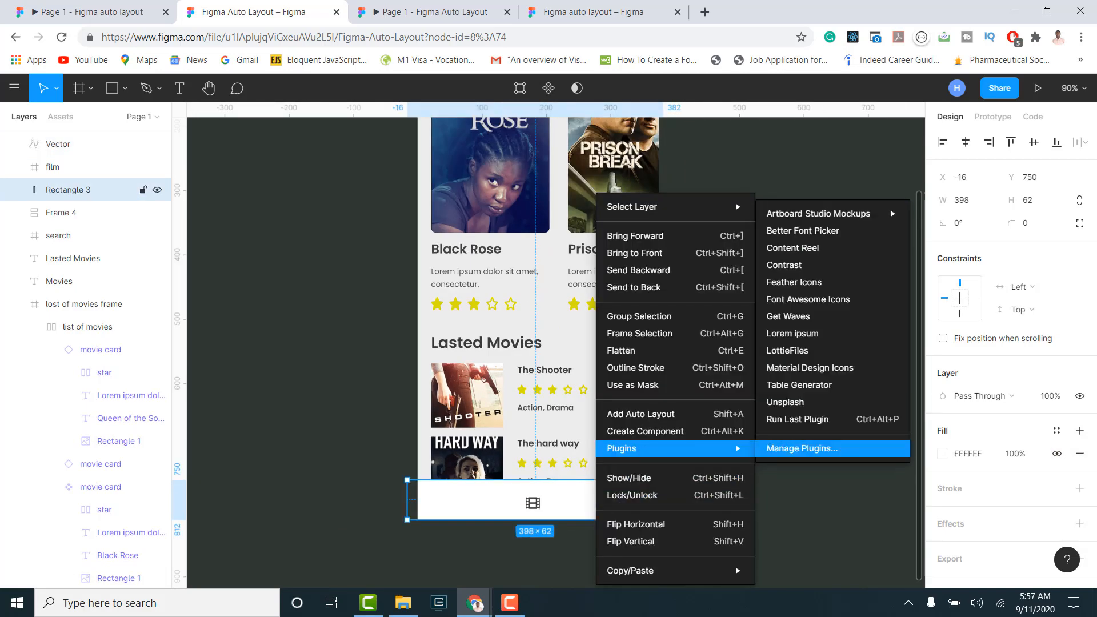
{"action": "left_click", "coordinate": [802, 448]}
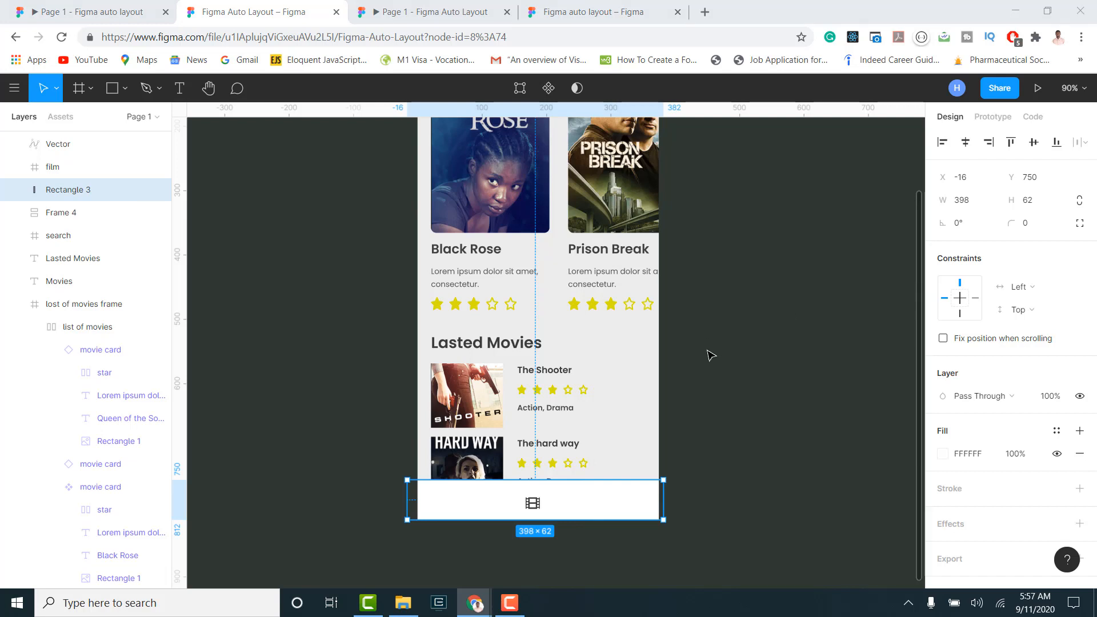
{"action": "right_click", "coordinate": [621, 494]}
{"action": "mouse_move", "coordinate": [668, 449]}
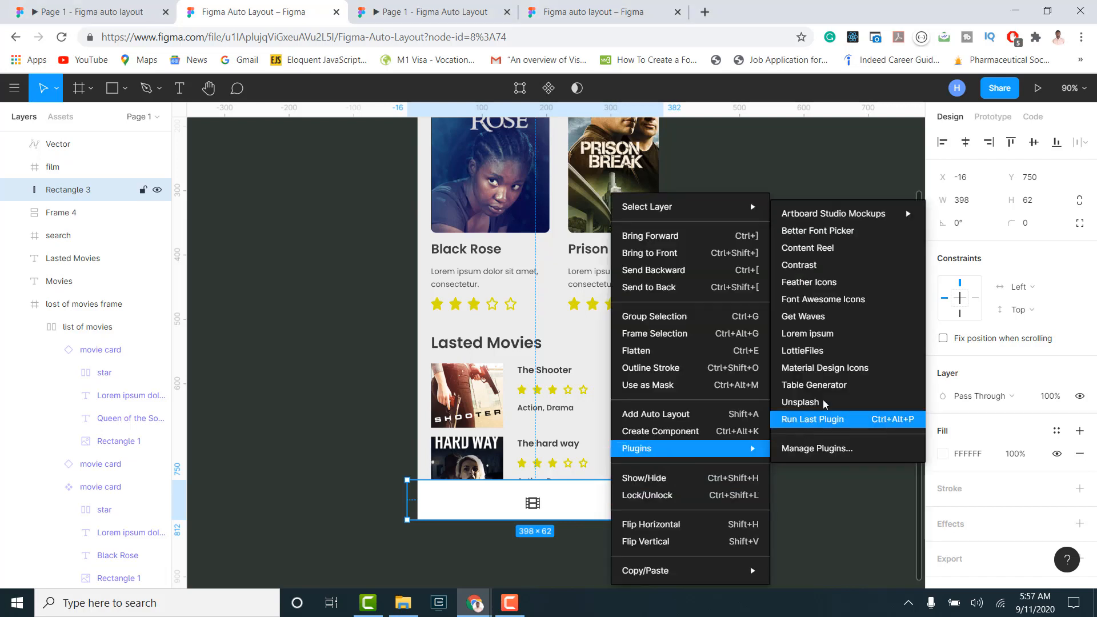
{"action": "left_click", "coordinate": [829, 299]}
{"action": "left_click", "coordinate": [725, 349]}
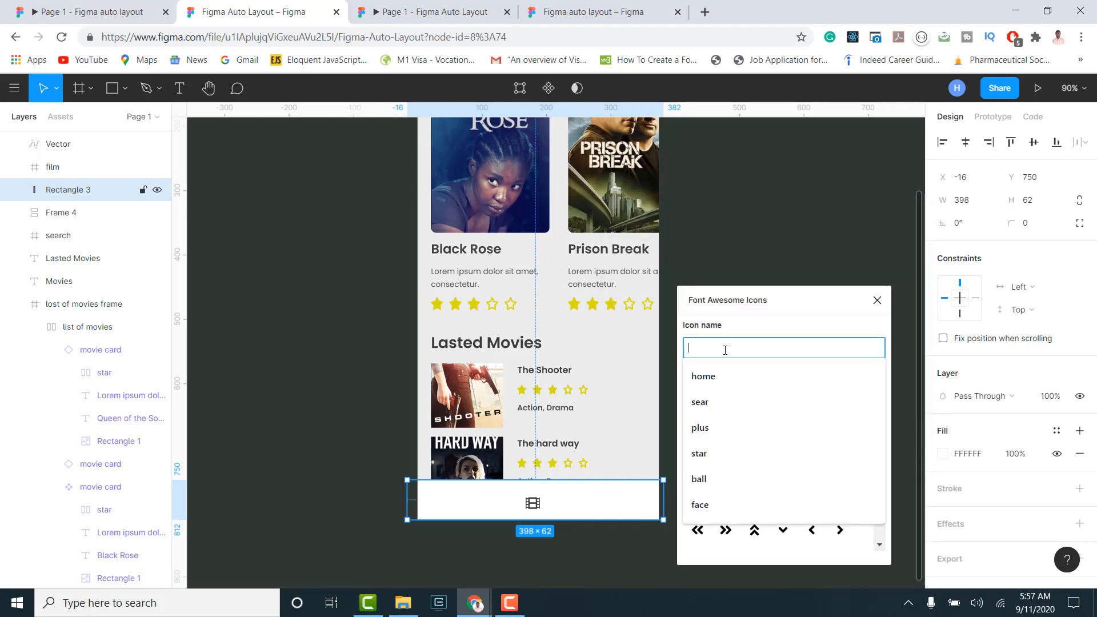
{"action": "type", "text": "book"}
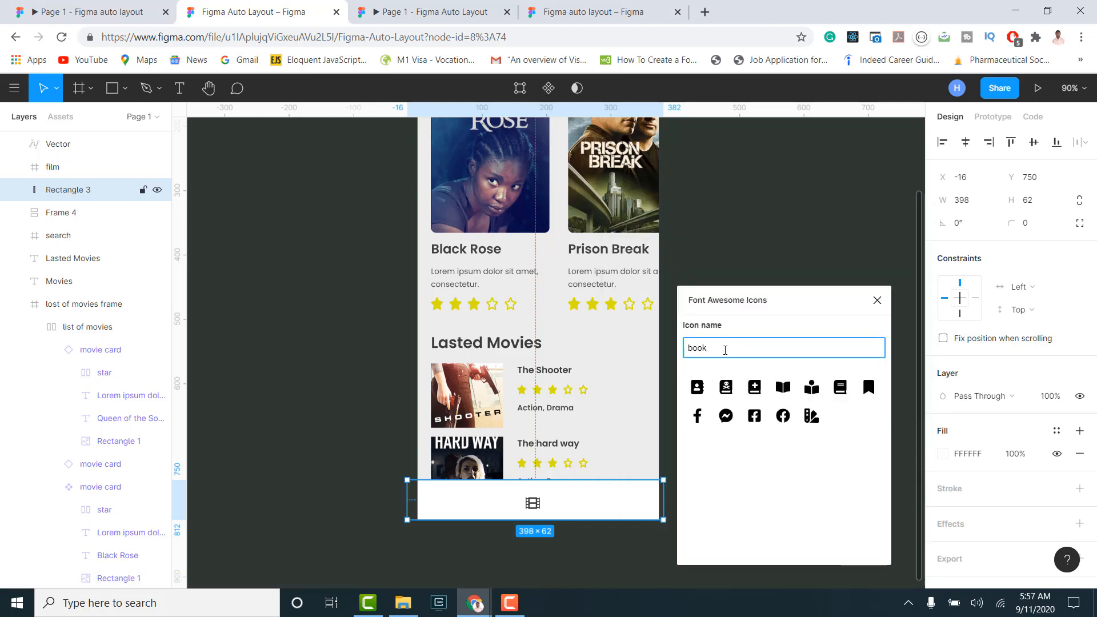
{"action": "left_click", "coordinate": [868, 387]}
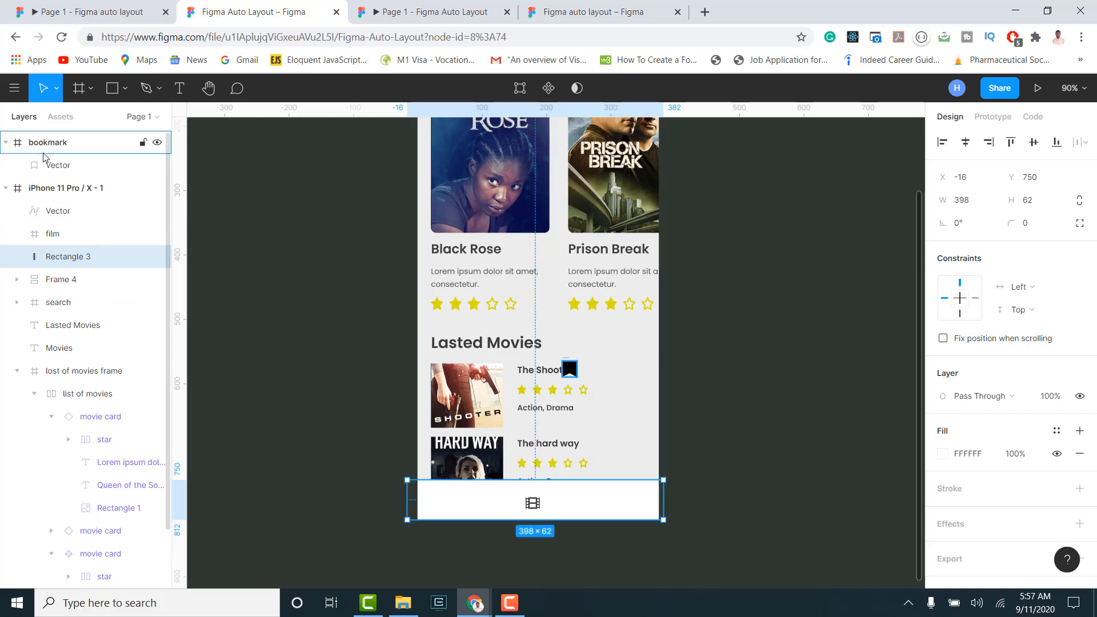
Nest the bookmark layer inside the iPhone frame and place the icon on the white bottom bar at X 297, Y 774.
{"action": "left_click", "coordinate": [49, 143]}
{"action": "left_click_drag", "start_coordinate": [50, 143], "coordinate": [68, 209]}
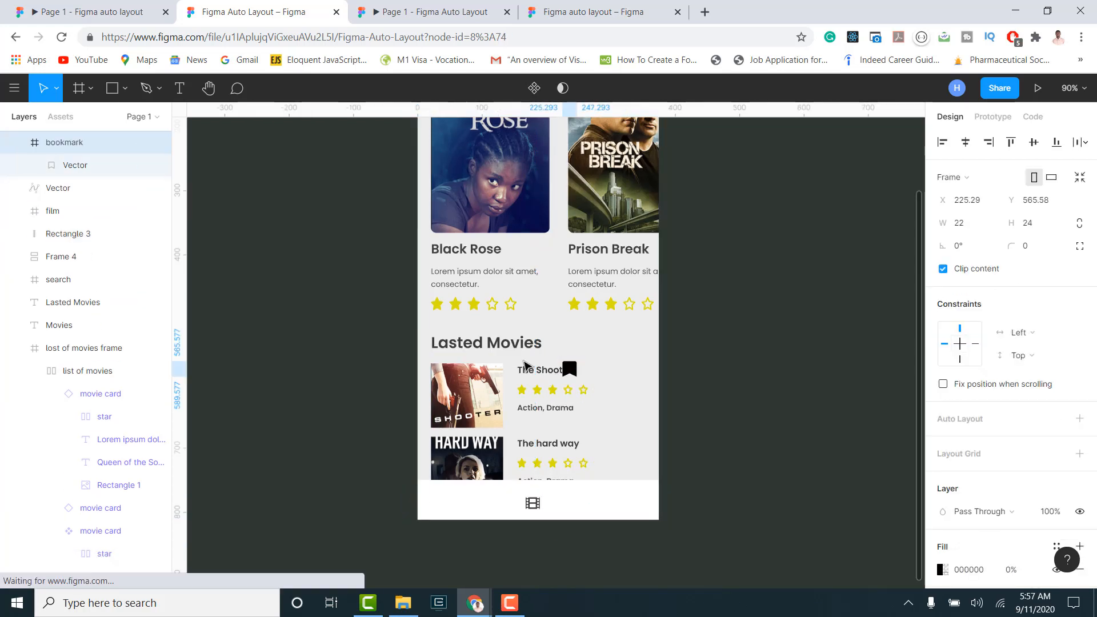
{"action": "left_click_drag", "start_coordinate": [570, 370], "coordinate": [620, 506]}
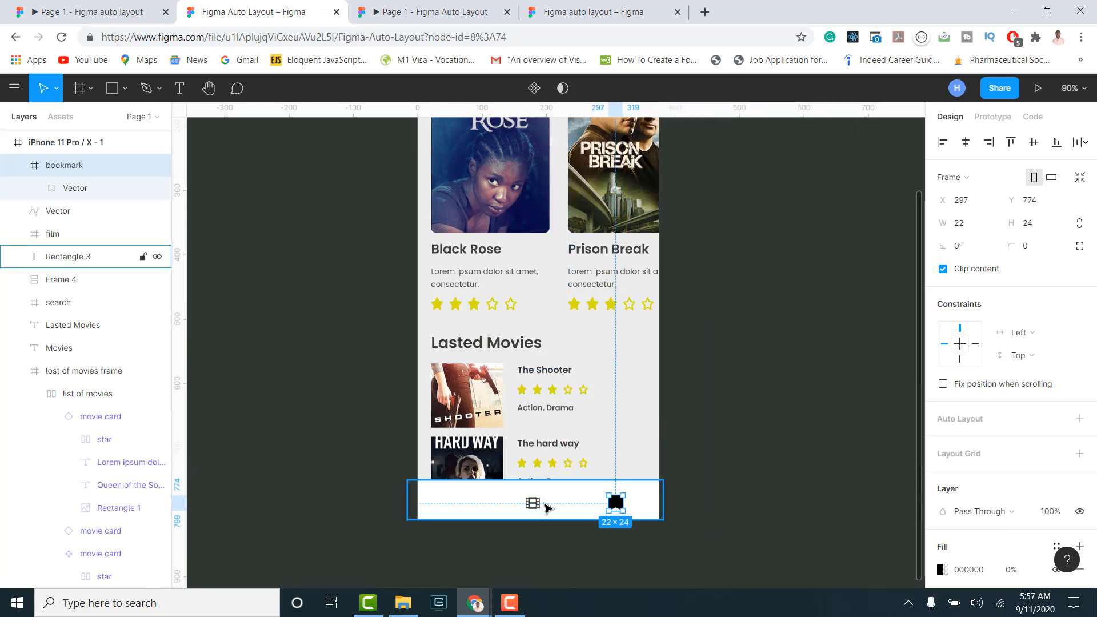
Move the loose film vector layer back inside the film frame and select that frame.
{"action": "left_click", "coordinate": [532, 506]}
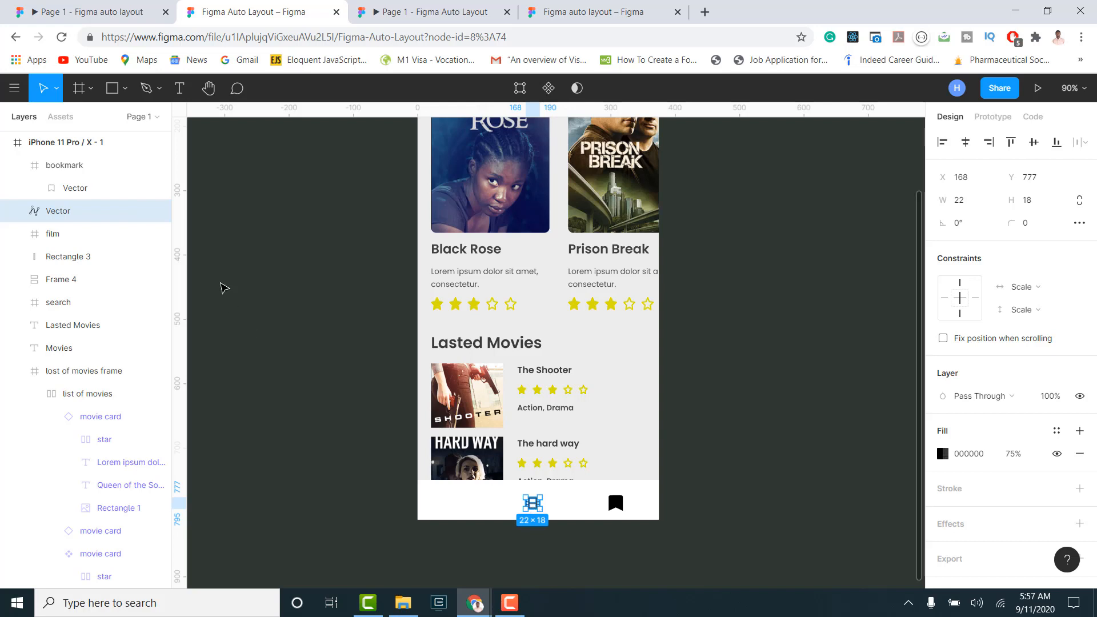
{"action": "left_click", "coordinate": [53, 232]}
{"action": "left_click_drag", "start_coordinate": [54, 212], "coordinate": [55, 233]}
{"action": "left_click", "coordinate": [56, 216]}
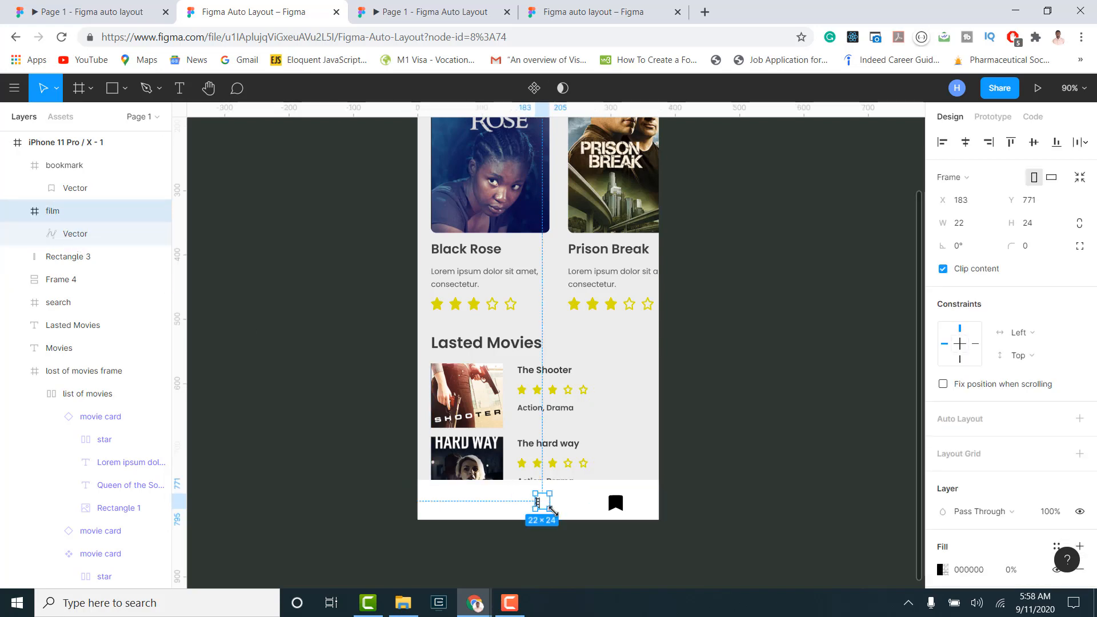
Move the film frame to X 174, Y 774 and align its vector within it at X 0, Y 3.
{"action": "scroll", "coordinate": [552, 508], "scroll_direction": "up", "scroll_amount": 4}
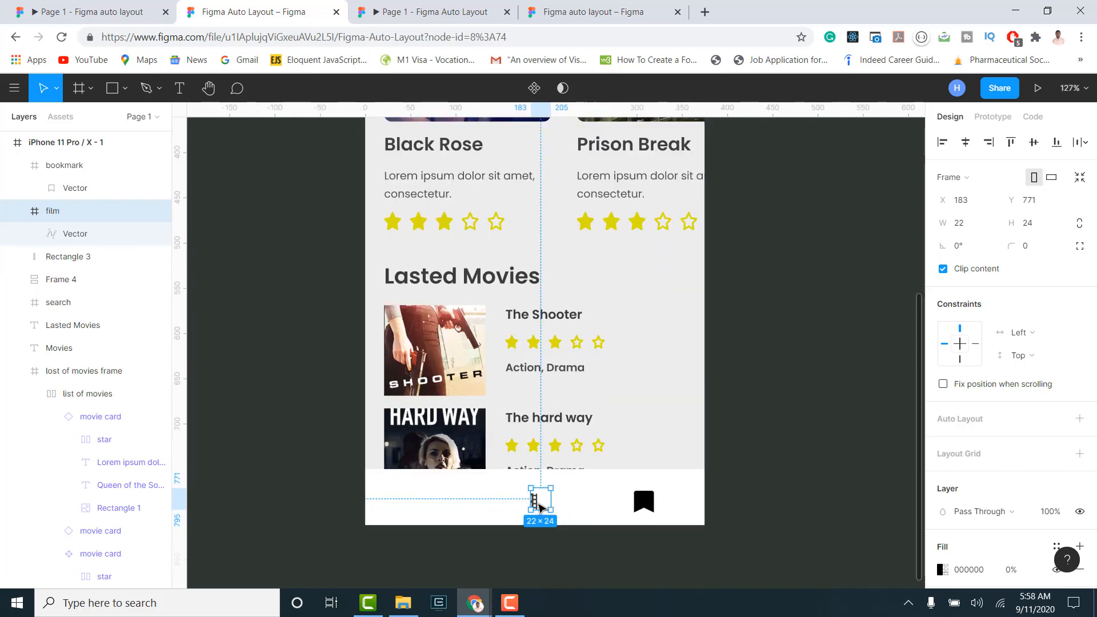
{"action": "left_click_drag", "start_coordinate": [540, 506], "coordinate": [527, 503]}
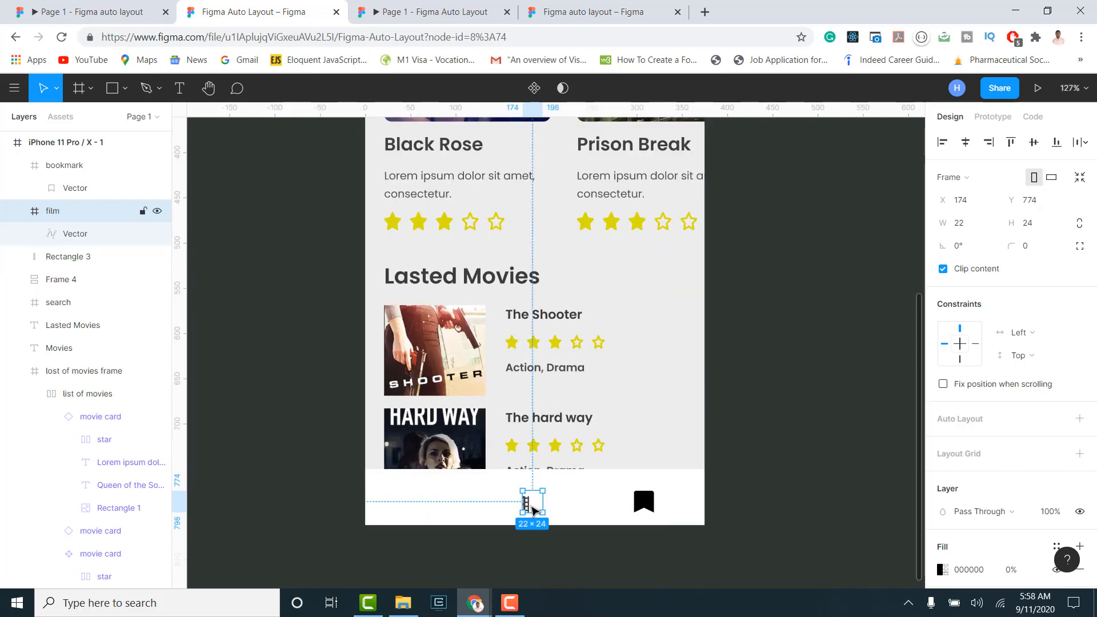
{"action": "double_click", "coordinate": [527, 506]}
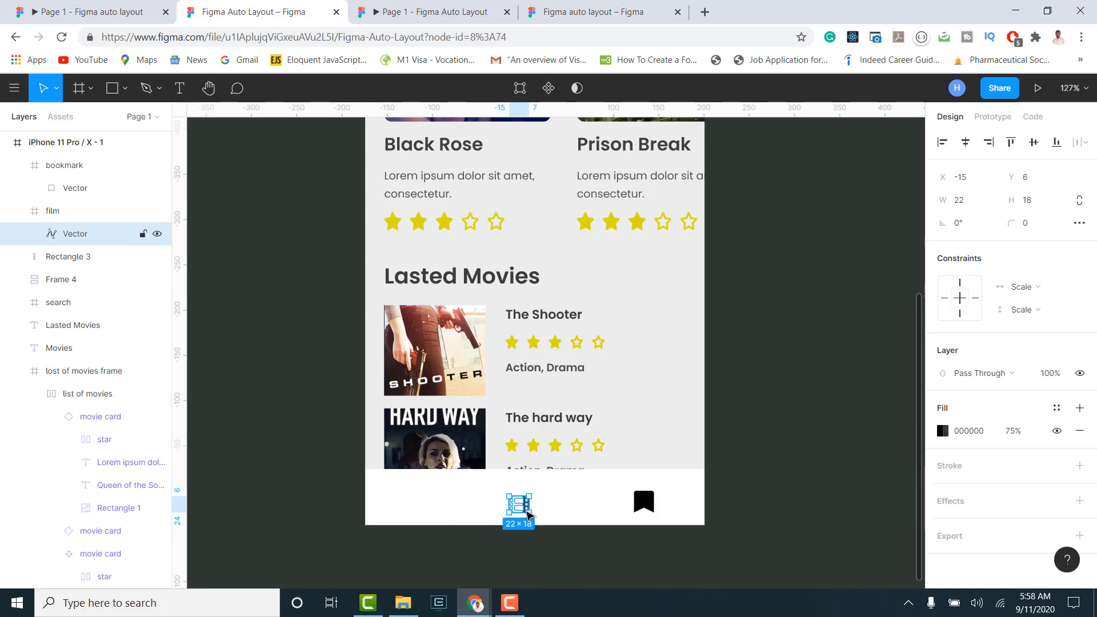
{"action": "left_click_drag", "start_coordinate": [521, 510], "coordinate": [537, 507]}
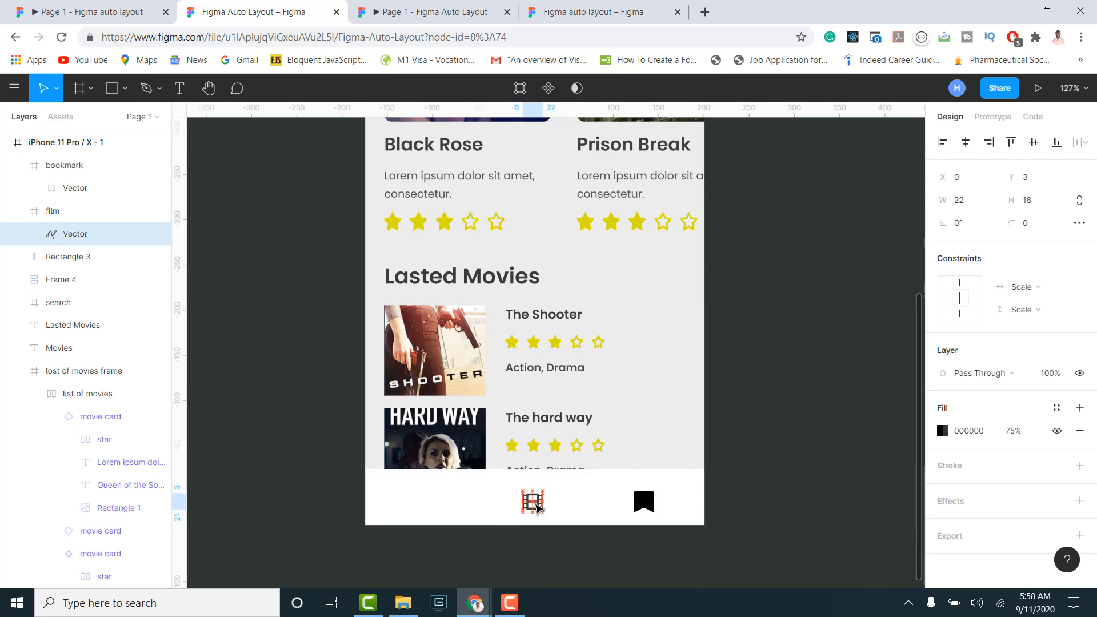
{"action": "left_click", "coordinate": [532, 504]}
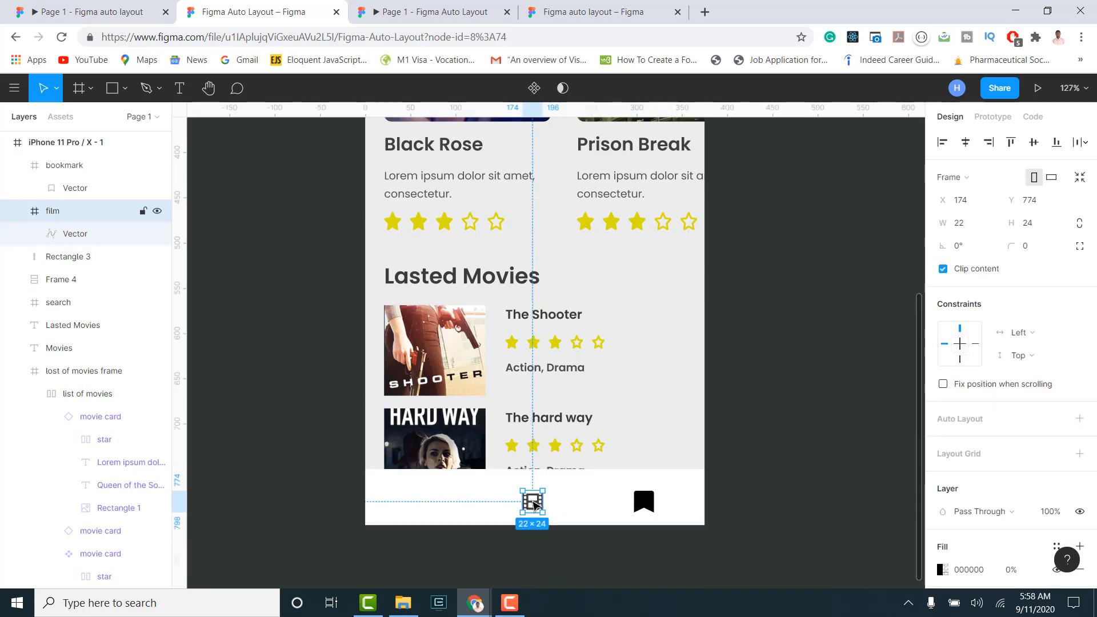
Move the bookmark icon closer to the film icon, to X 281, Y 774 on the bottom bar.
{"action": "left_click", "coordinate": [644, 502]}
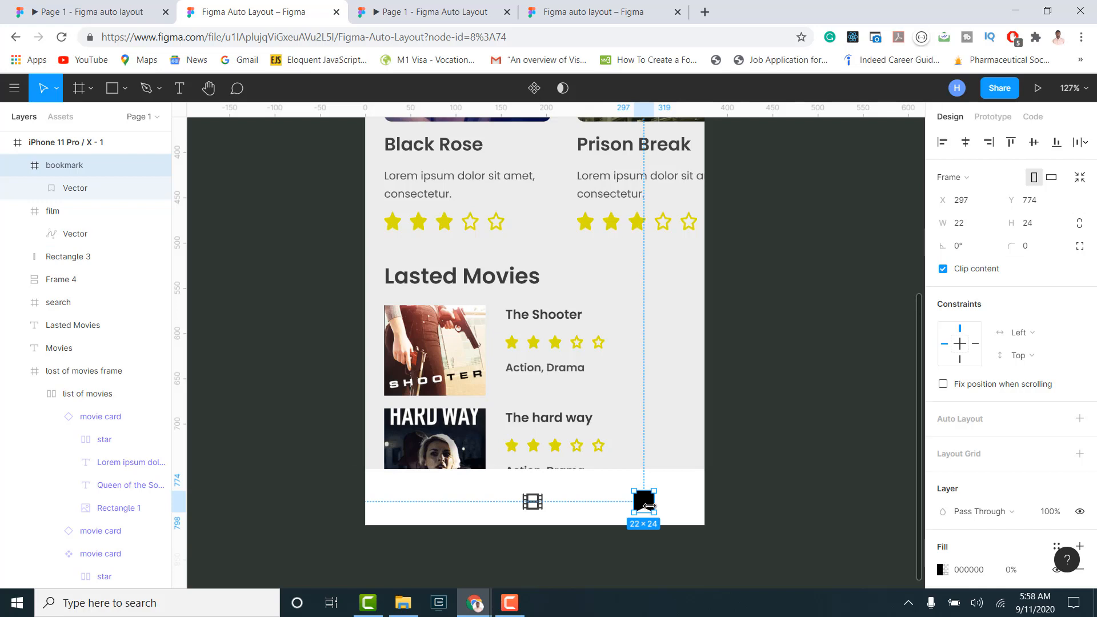
{"action": "left_click", "coordinate": [537, 504]}
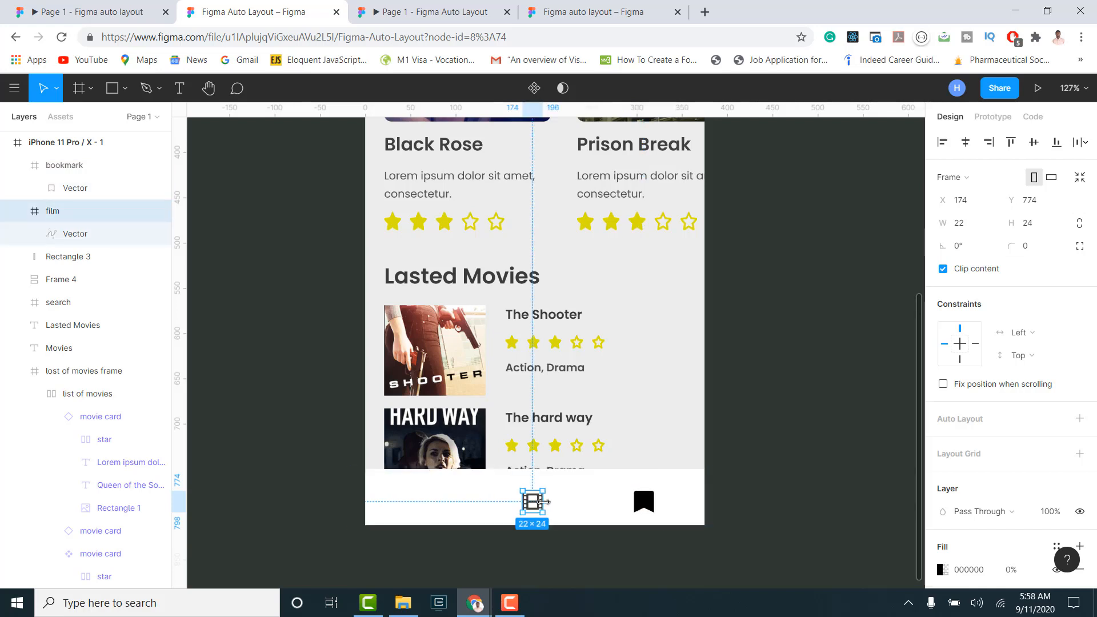
{"action": "left_click", "coordinate": [644, 503]}
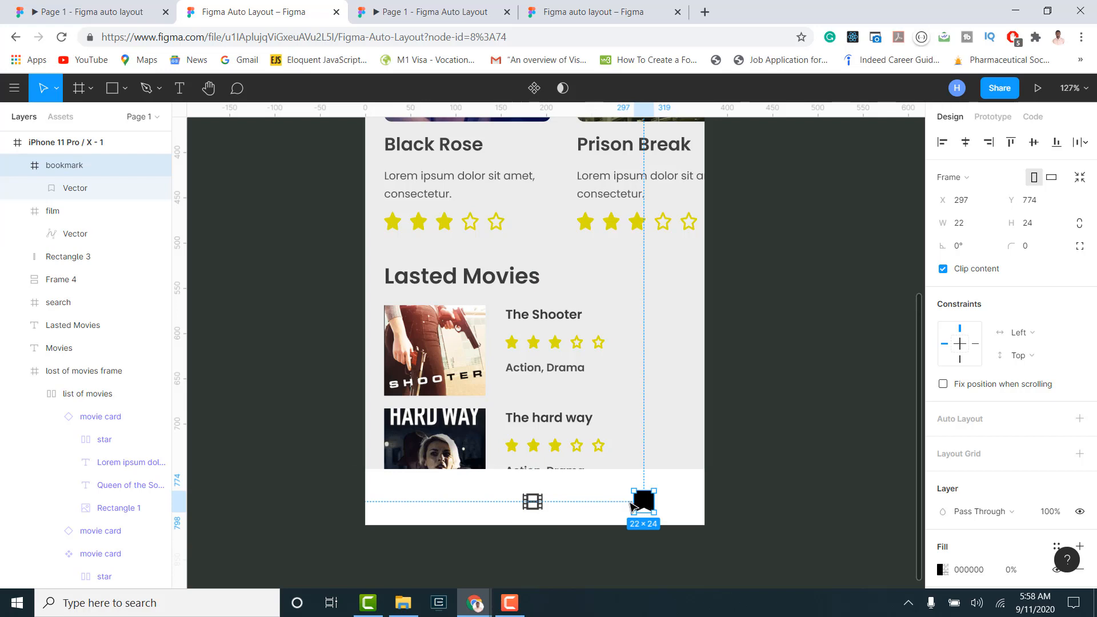
{"action": "left_click_drag", "start_coordinate": [631, 503], "coordinate": [630, 505]}
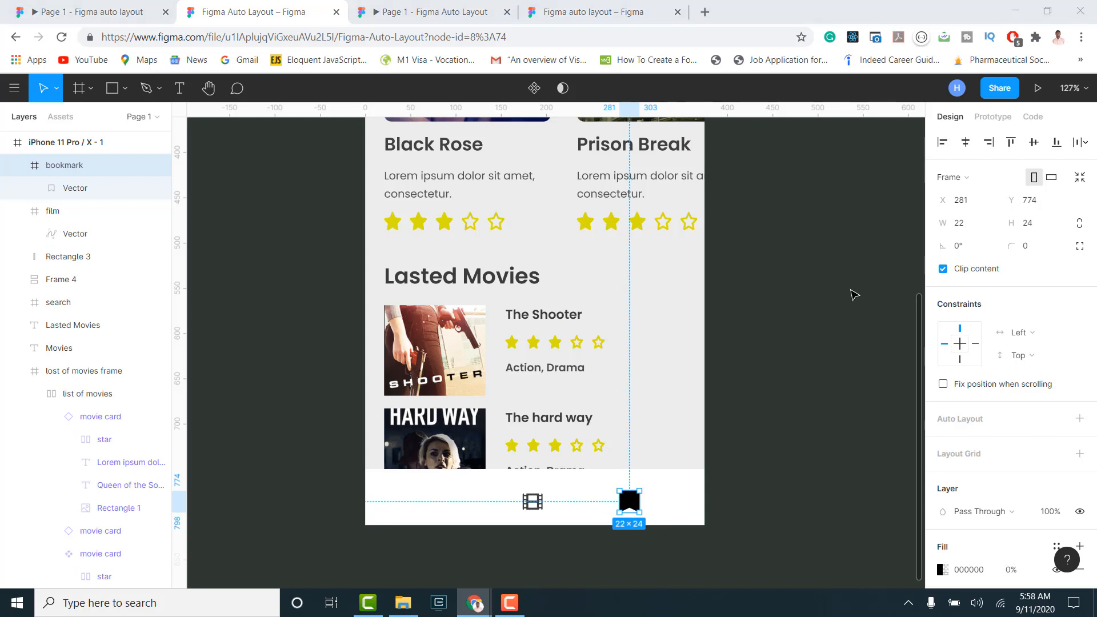
Search for "calenda" in the Font Awesome Icons plugin and insert the solid calendar icon.
{"action": "left_click", "coordinate": [662, 505]}
{"action": "right_click", "coordinate": [669, 504]}
{"action": "mouse_move", "coordinate": [761, 457]}
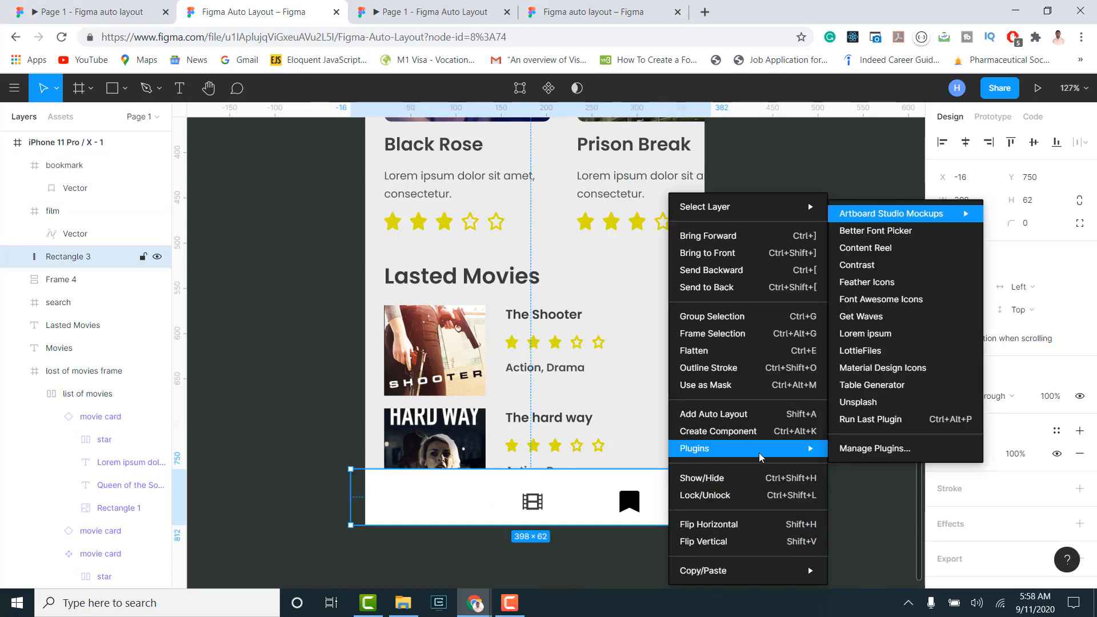
{"action": "left_click", "coordinate": [882, 299]}
{"action": "left_click", "coordinate": [755, 345]}
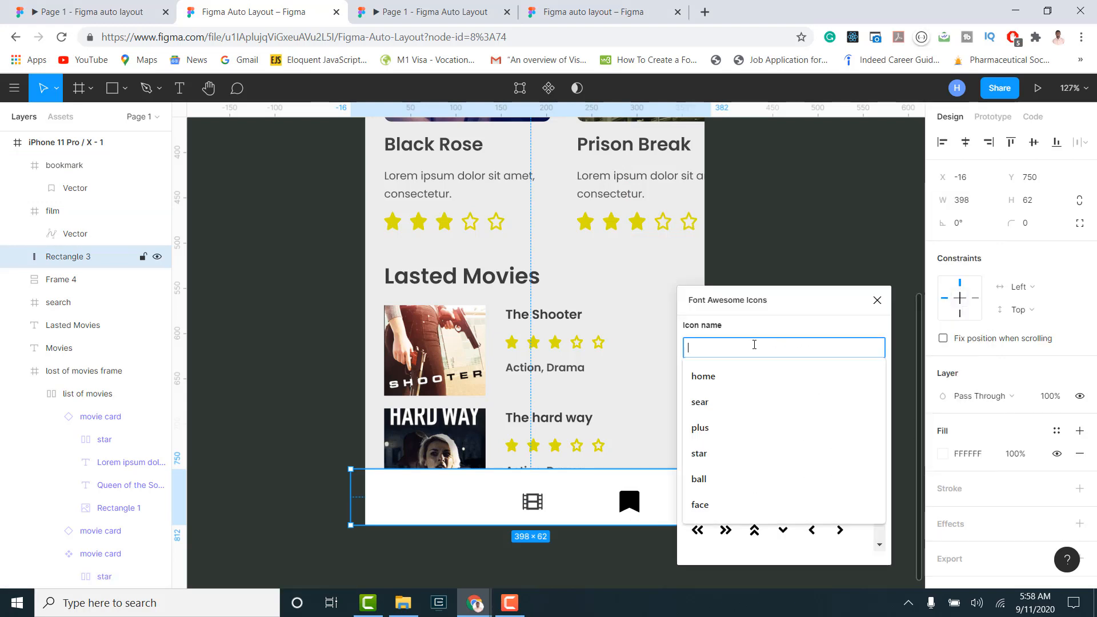
{"action": "type", "text": "cala"}
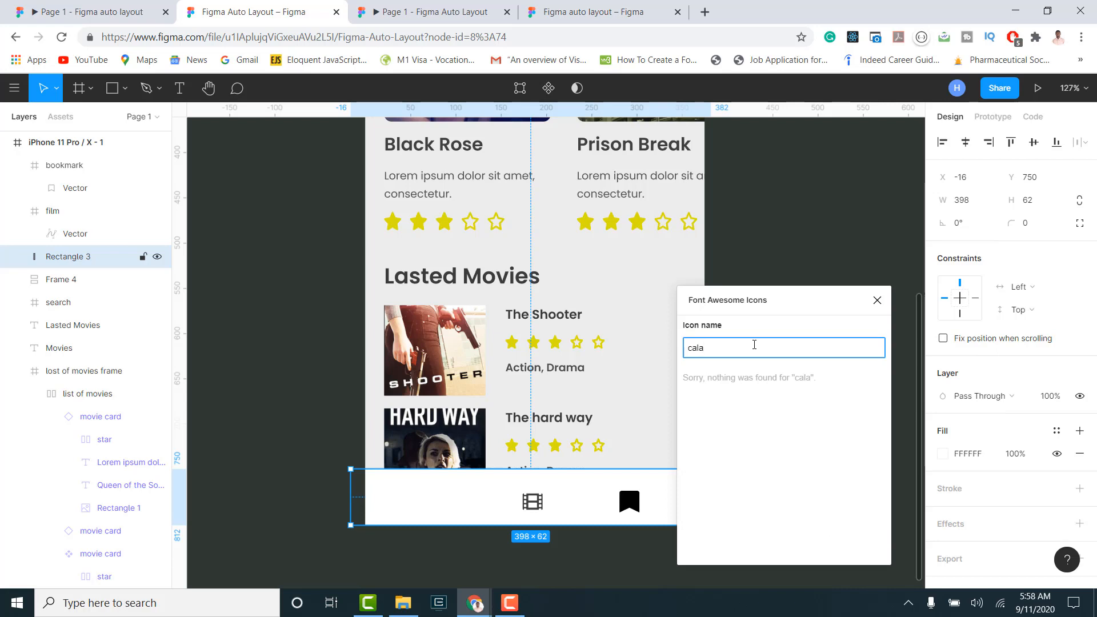
{"action": "key", "text": "BackSpace"}
{"action": "key", "text": "BackSpace"}
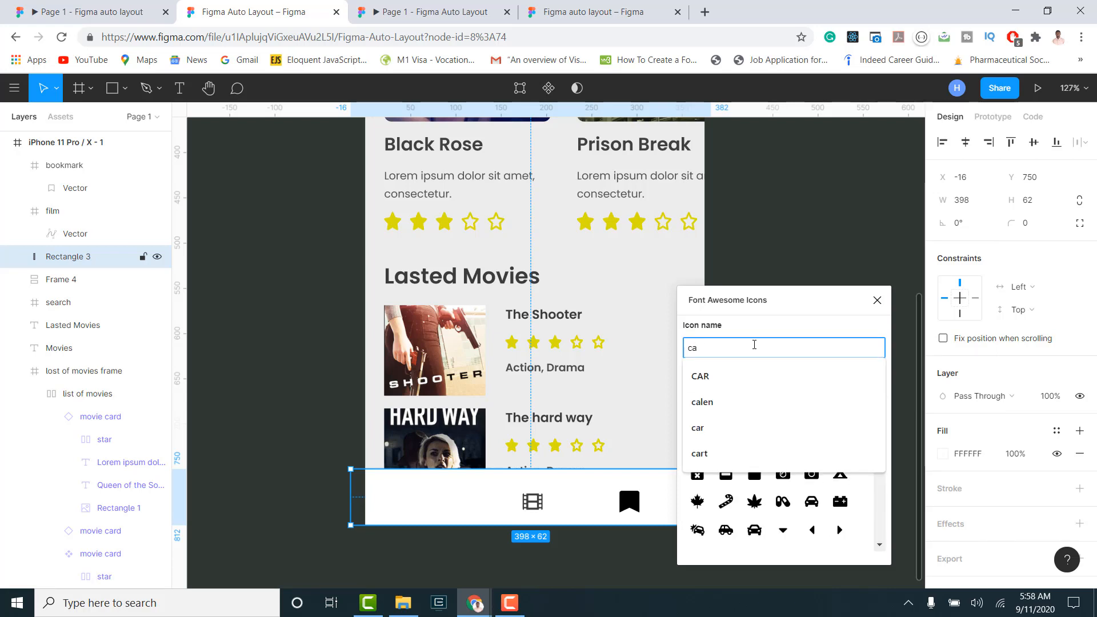
{"action": "type", "text": "lenda"}
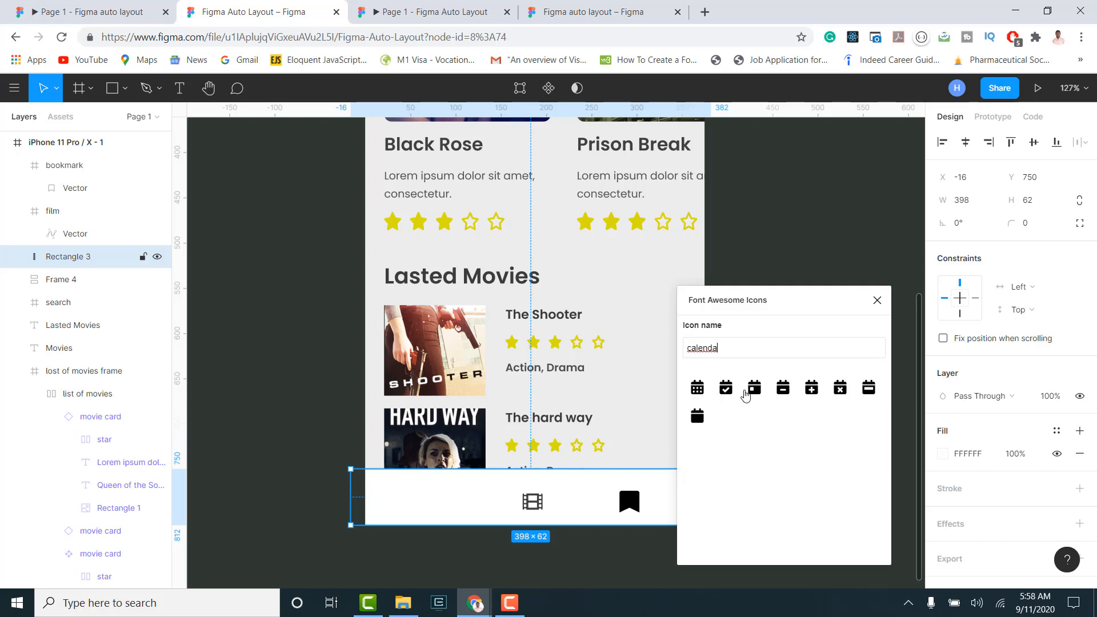
{"action": "left_click", "coordinate": [699, 417]}
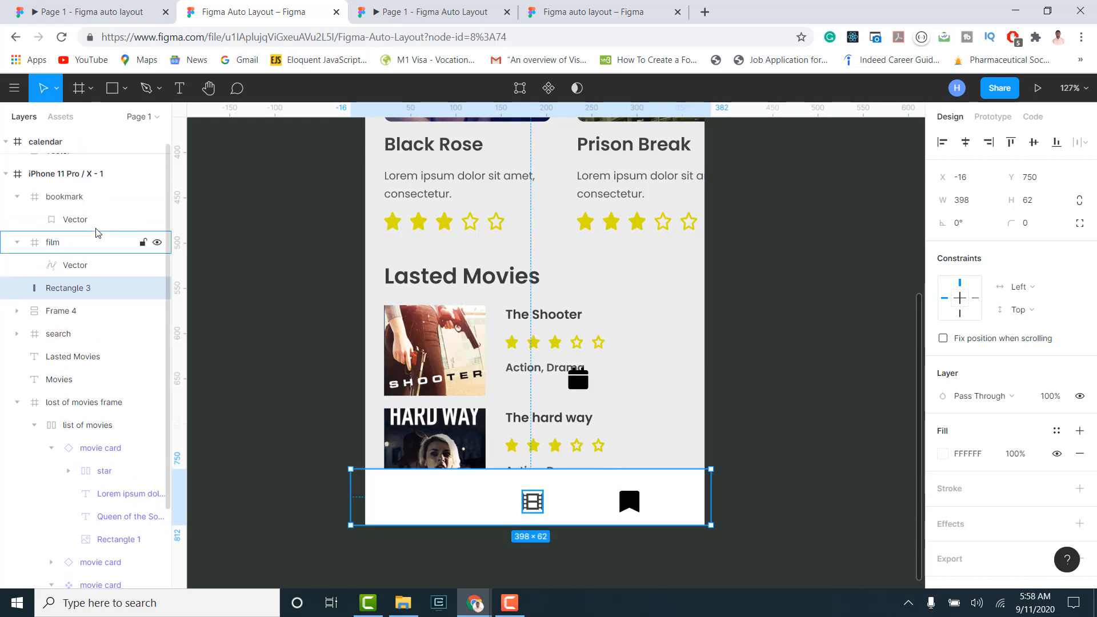
Nest the calendar frame inside the iPhone frame and place the icon on the white bottom bar at X 40, Y 777.
{"action": "scroll", "coordinate": [99, 147], "scroll_direction": "up", "scroll_amount": 1}
{"action": "left_click", "coordinate": [99, 143]}
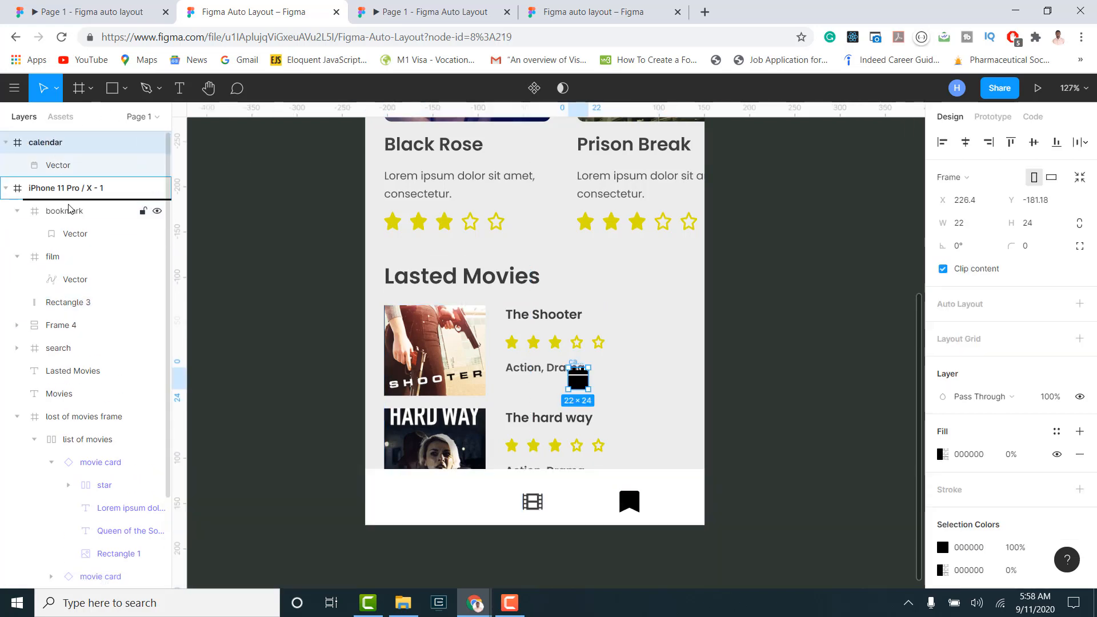
{"action": "left_click_drag", "start_coordinate": [68, 209], "coordinate": [68, 207]}
{"action": "left_click_drag", "start_coordinate": [578, 379], "coordinate": [431, 503]}
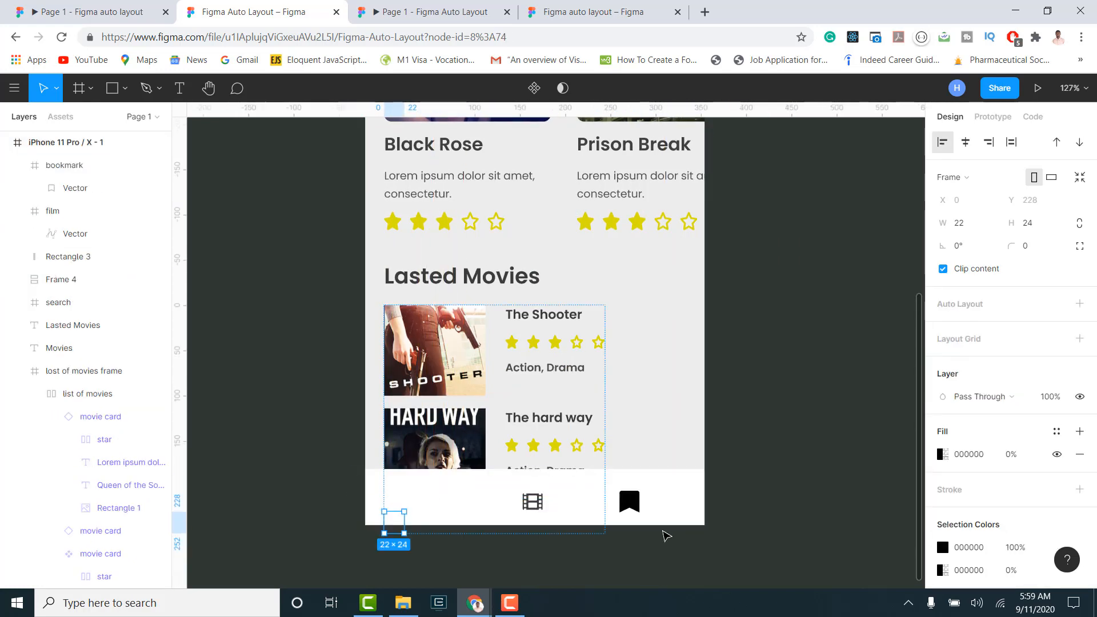
{"action": "key", "text": "ctrl+z"}
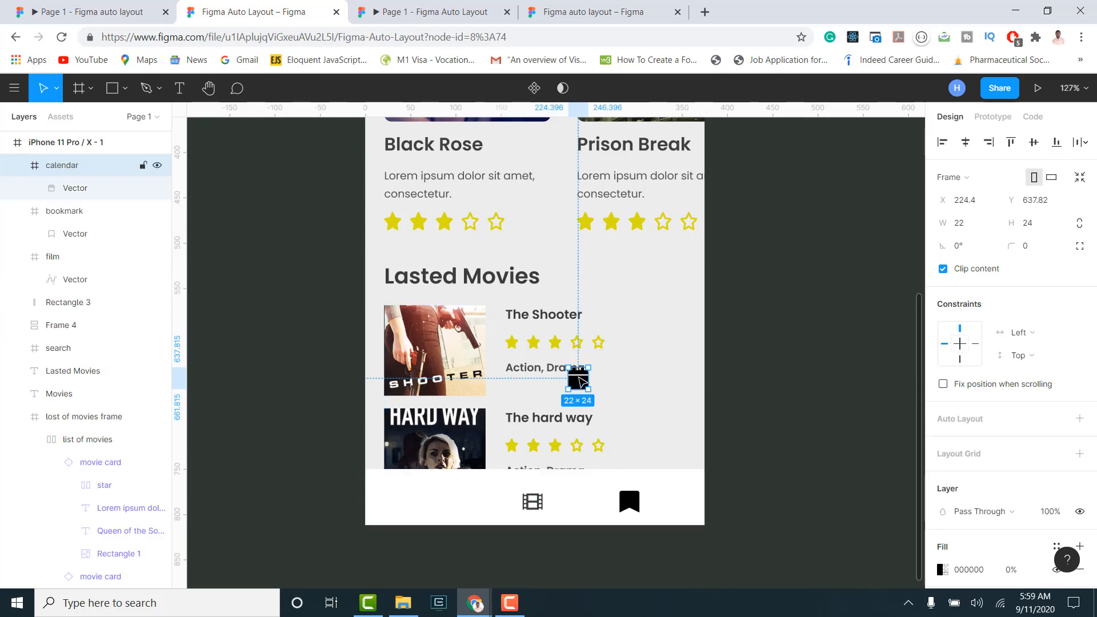
{"action": "left_click_drag", "start_coordinate": [578, 377], "coordinate": [416, 503]}
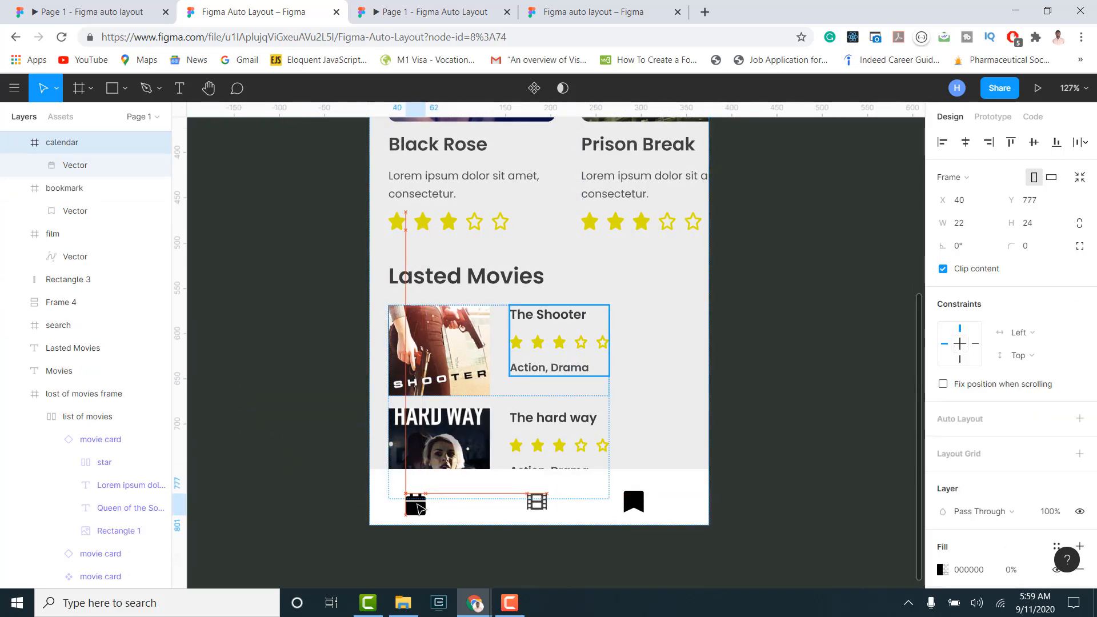
Align the calendar, film and bookmark icons on their vertical centers and nudge them down to Y 777.
{"action": "left_click", "coordinate": [537, 503], "text": "shift"}
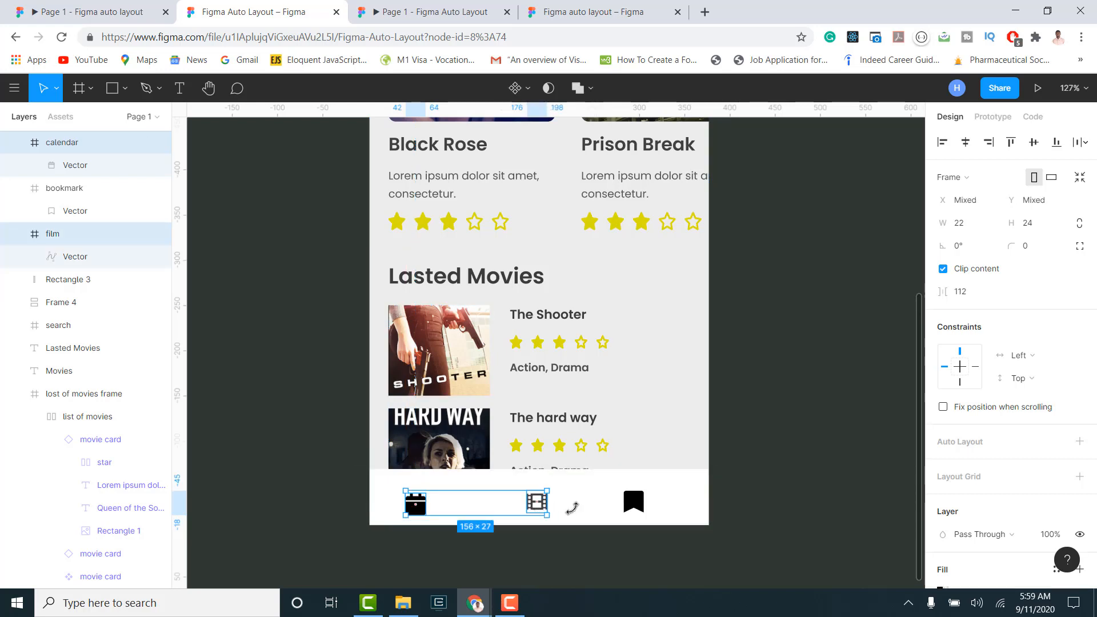
{"action": "left_click", "coordinate": [634, 503], "text": "shift"}
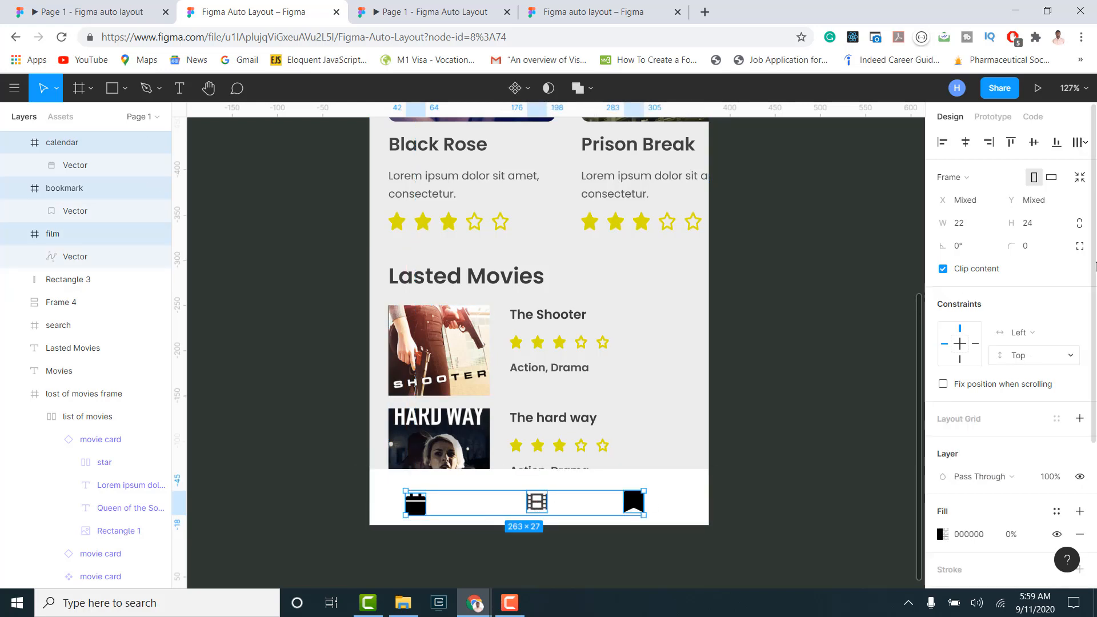
{"action": "left_click", "coordinate": [1034, 142]}
{"action": "key", "text": "Down"}
{"action": "key", "text": "Down"}
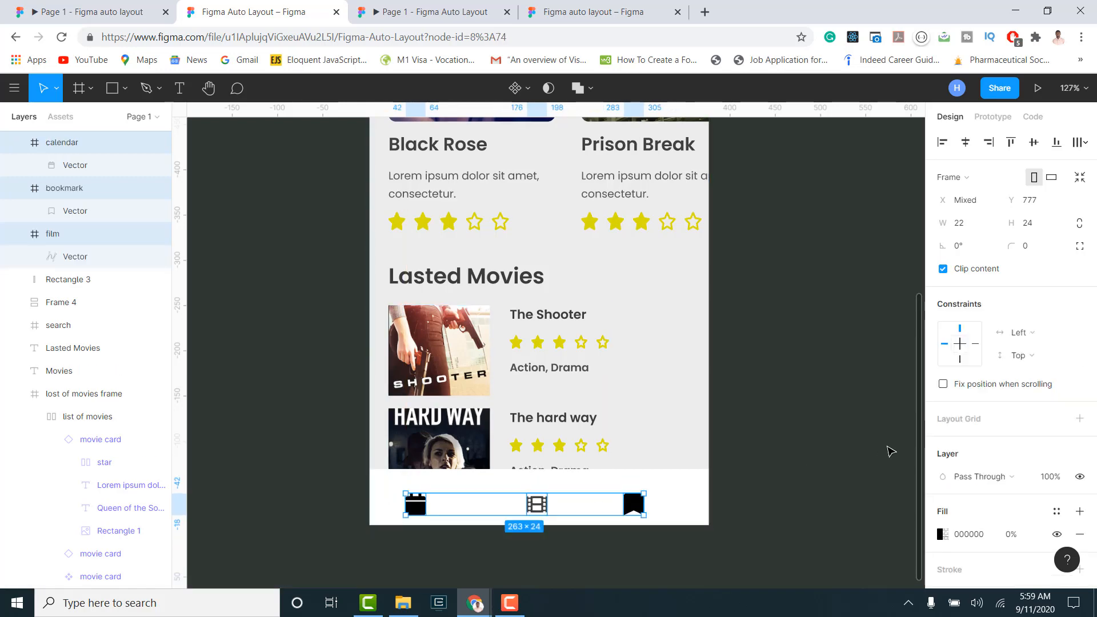
Add a drop shadow effect to the white bottom bar rectangle.
{"action": "scroll", "coordinate": [800, 463], "scroll_direction": "down", "scroll_amount": 3}
{"action": "left_click", "coordinate": [745, 486]}
{"action": "scroll", "coordinate": [801, 446], "scroll_direction": "up", "scroll_amount": 3}
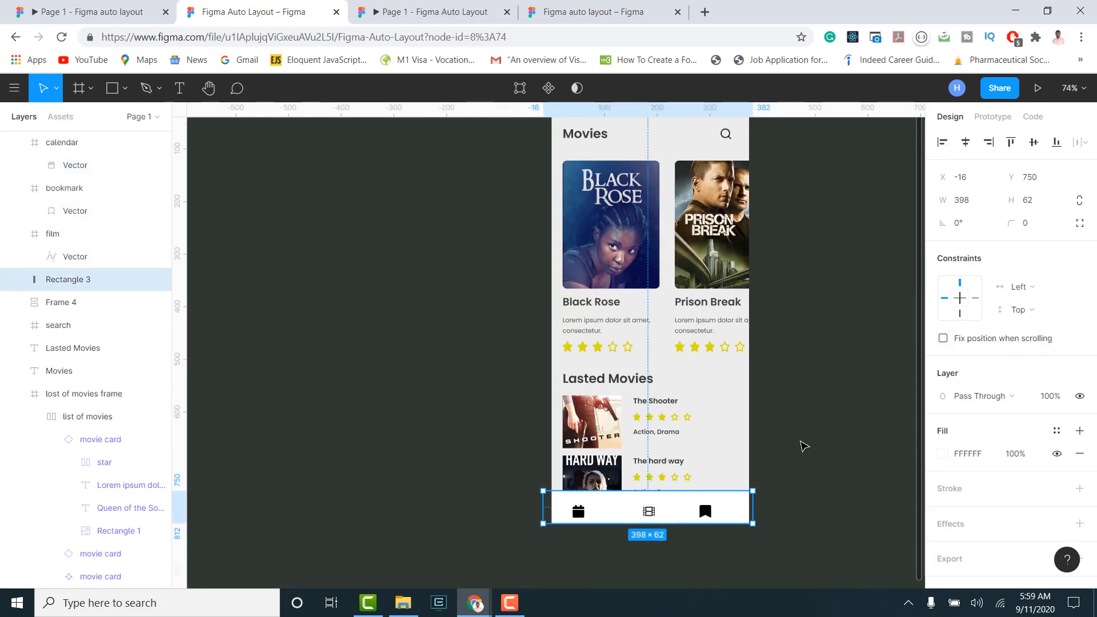
{"action": "scroll", "coordinate": [659, 355], "scroll_direction": "down", "scroll_amount": 3}
{"action": "scroll", "coordinate": [752, 464], "scroll_direction": "up", "scroll_amount": 1}
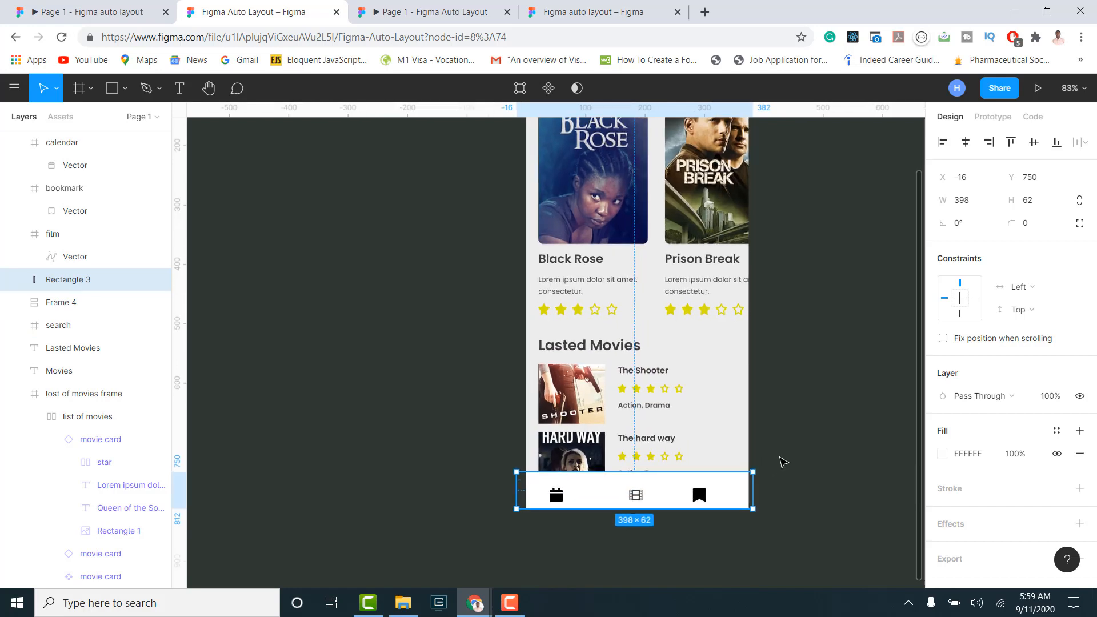
{"action": "scroll", "coordinate": [769, 485], "scroll_direction": "up", "scroll_amount": 1}
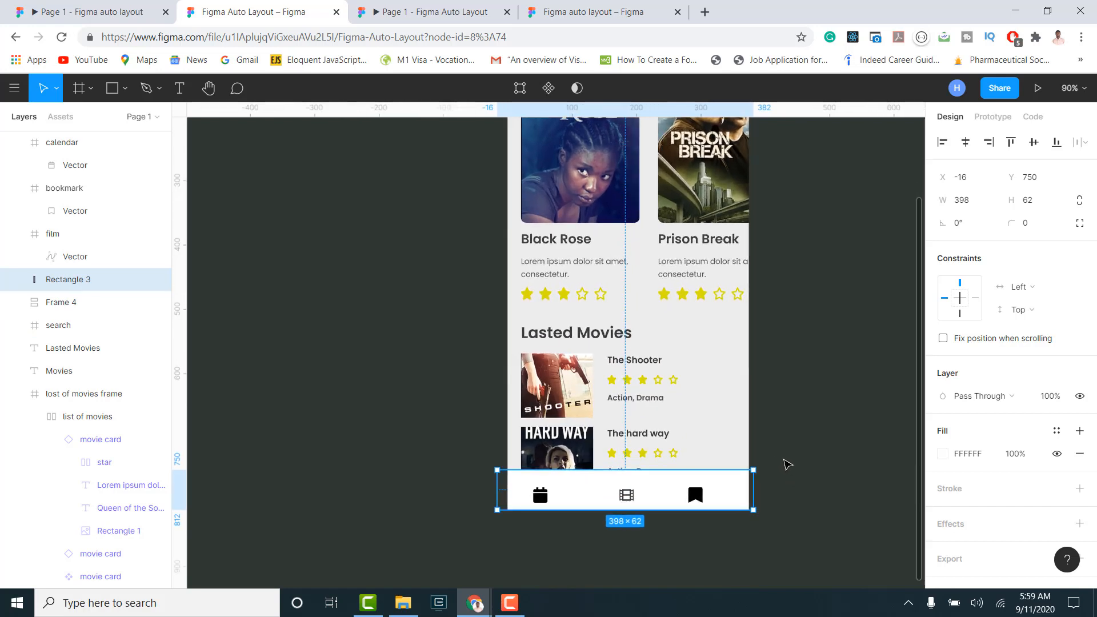
{"action": "scroll", "coordinate": [788, 465], "scroll_direction": "up", "scroll_amount": 1}
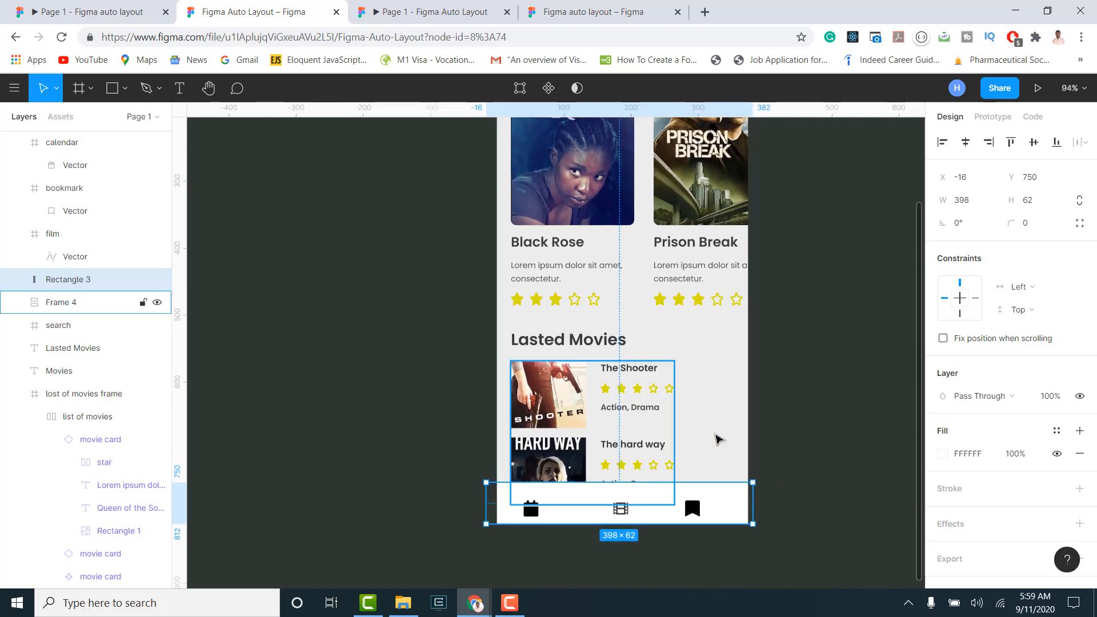
{"action": "scroll", "coordinate": [742, 414], "scroll_direction": "up", "scroll_amount": 1}
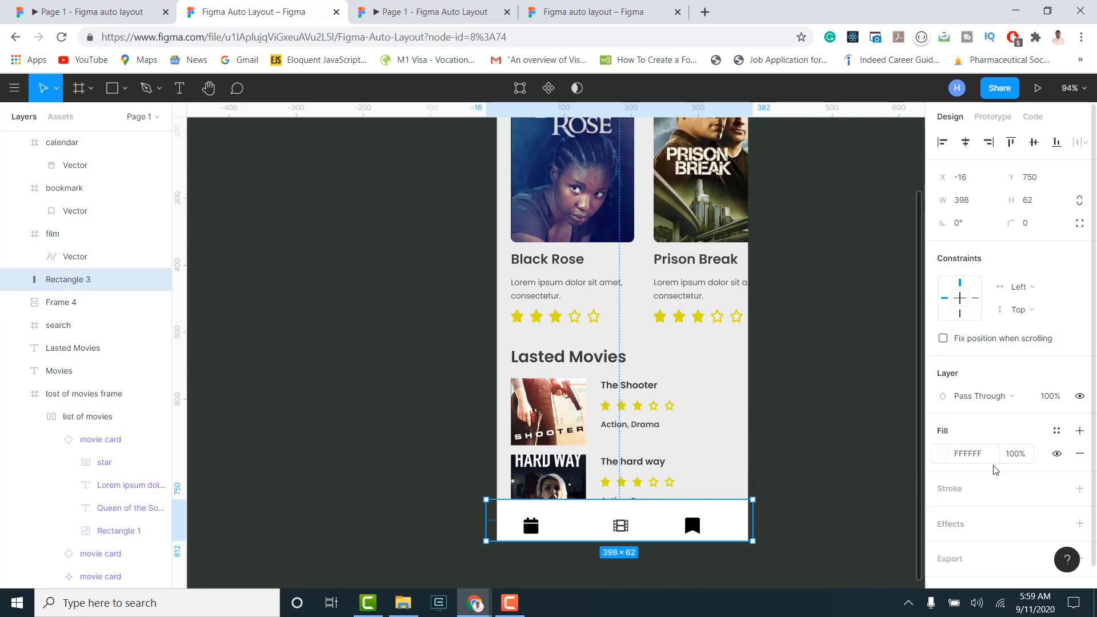
{"action": "scroll", "coordinate": [1078, 479], "scroll_direction": "down", "scroll_amount": 1}
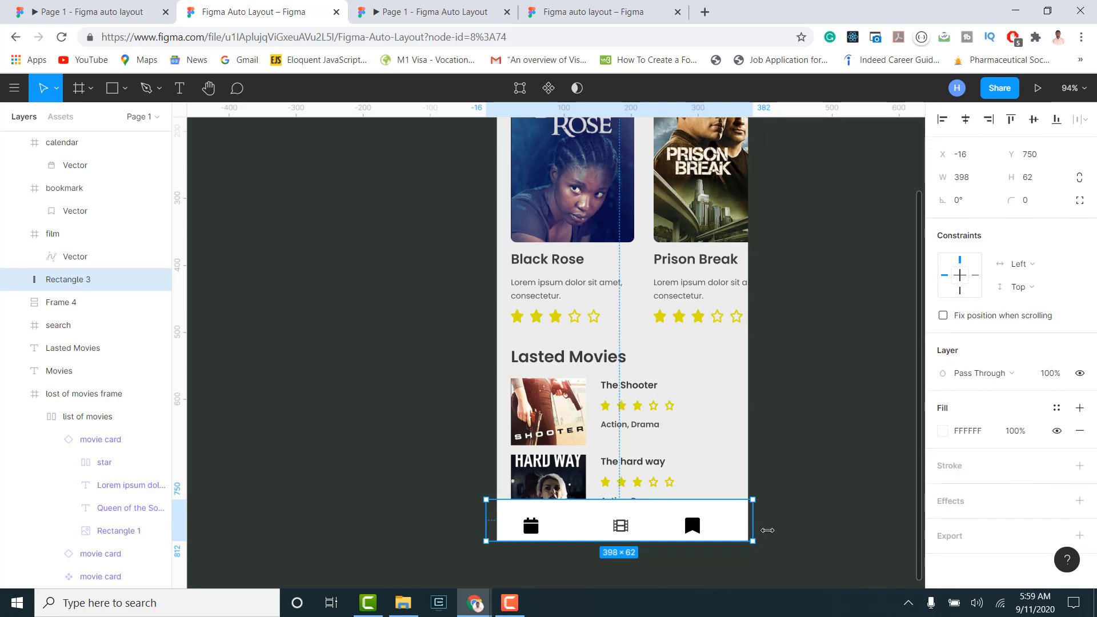
{"action": "left_click", "coordinate": [1080, 501]}
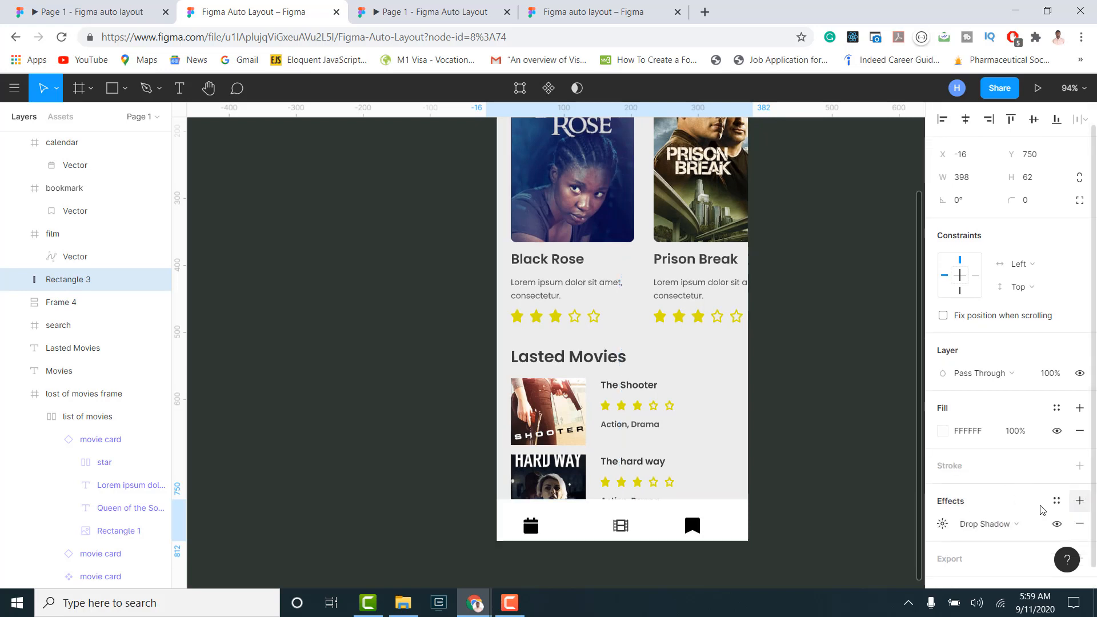
Set the bottom bar's drop shadow blur to 30 and check it in the prototype preview.
{"action": "left_click", "coordinate": [944, 525]}
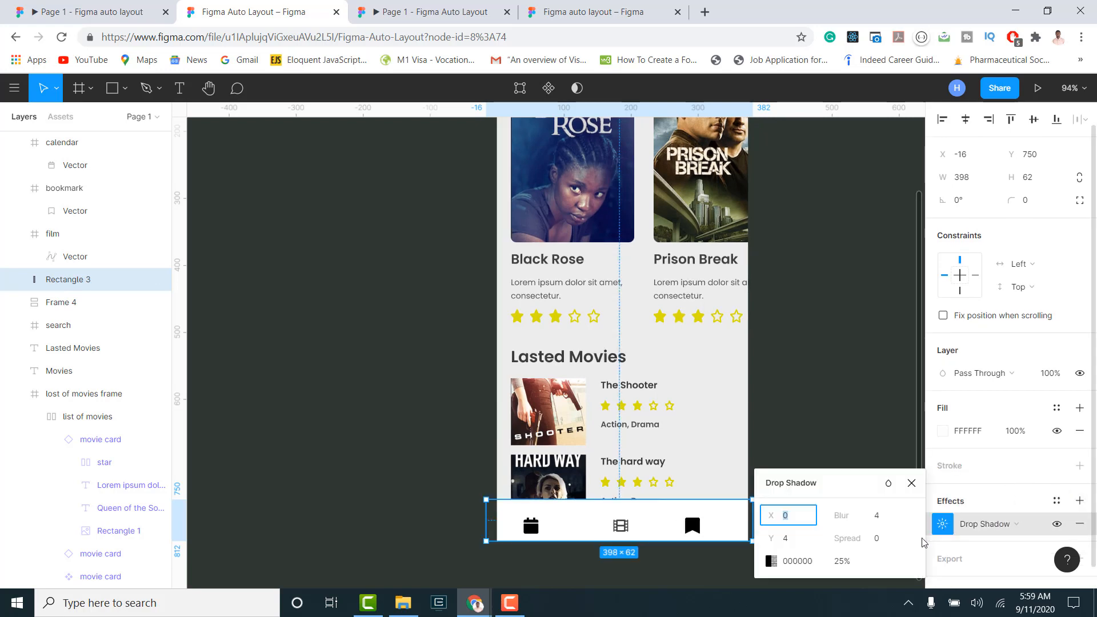
{"action": "left_click", "coordinate": [881, 520]}
{"action": "type", "text": "30"}
{"action": "key", "text": "Return"}
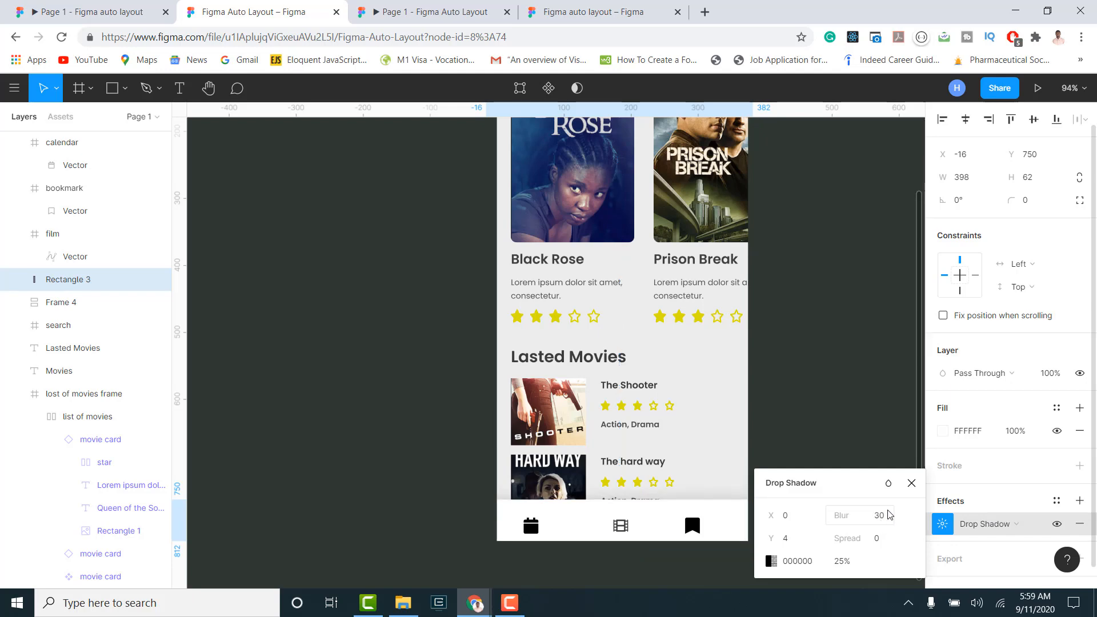
{"action": "left_click", "coordinate": [911, 483]}
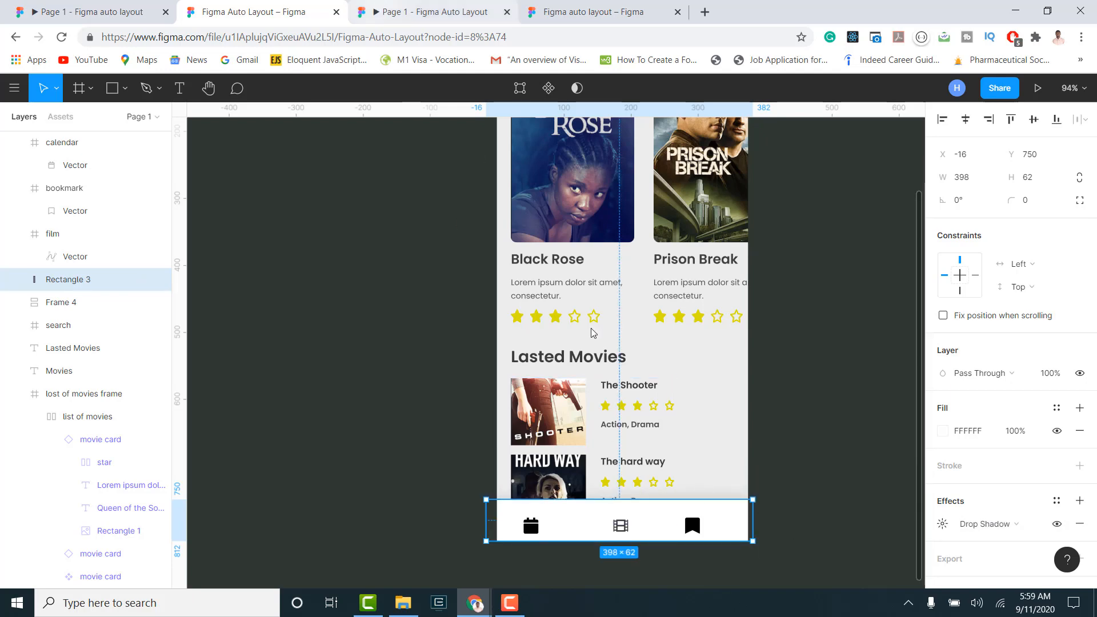
{"action": "left_click", "coordinate": [382, 4]}
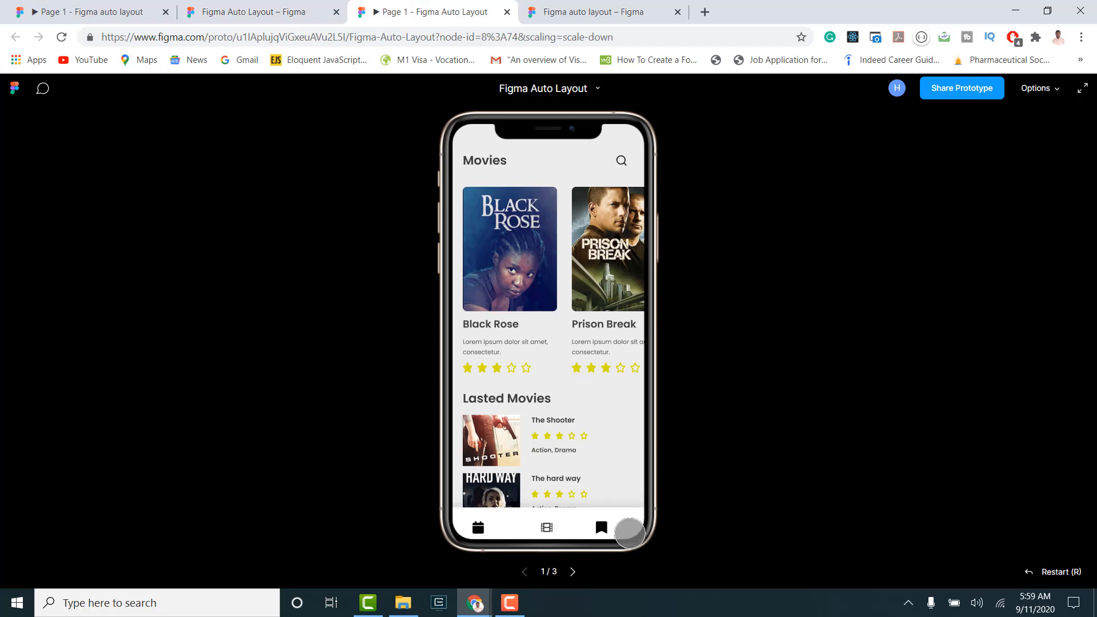
{"action": "left_click", "coordinate": [274, 6]}
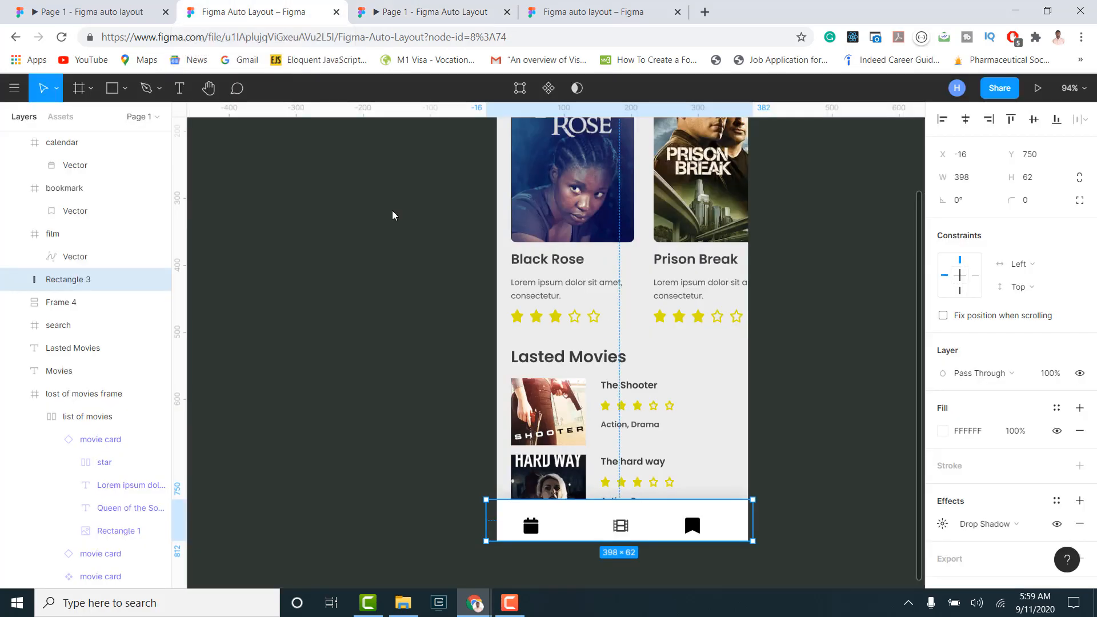
Wrap the "Lasted Movies" list in a new frame with clipped content and shorten it to 181 high, ending at the bottom bar.
{"action": "left_click", "coordinate": [568, 388]}
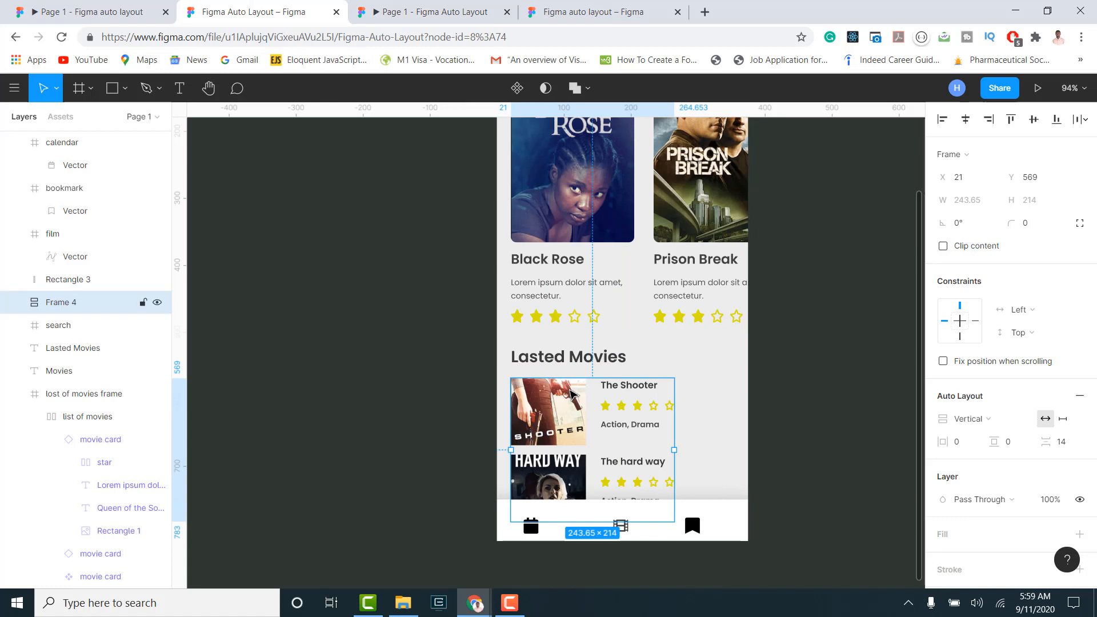
{"action": "right_click", "coordinate": [570, 392]}
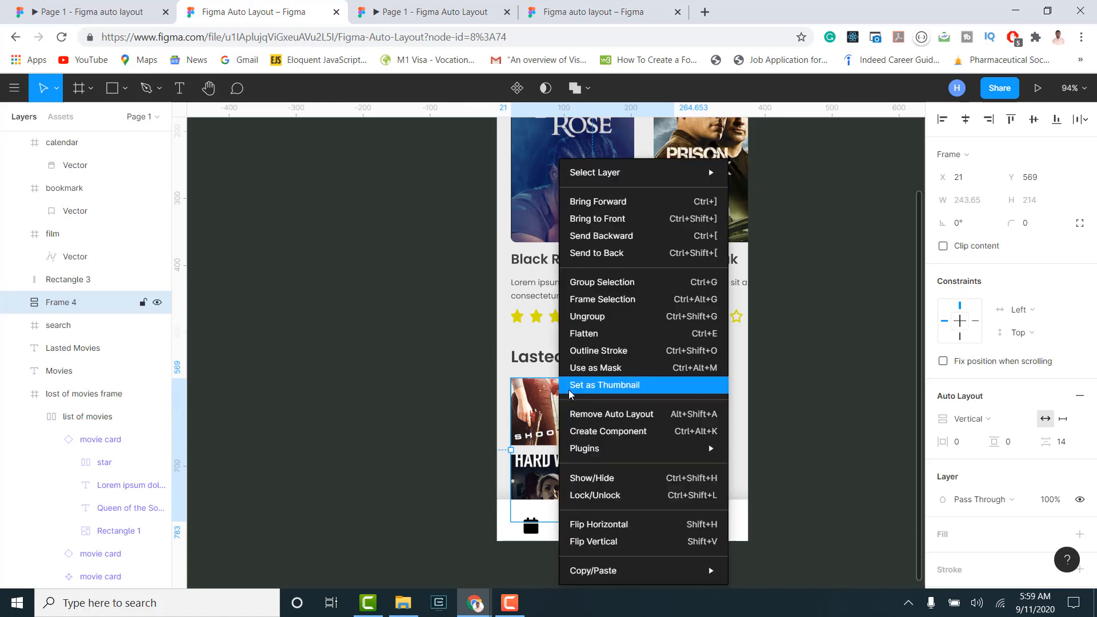
{"action": "left_click", "coordinate": [597, 299]}
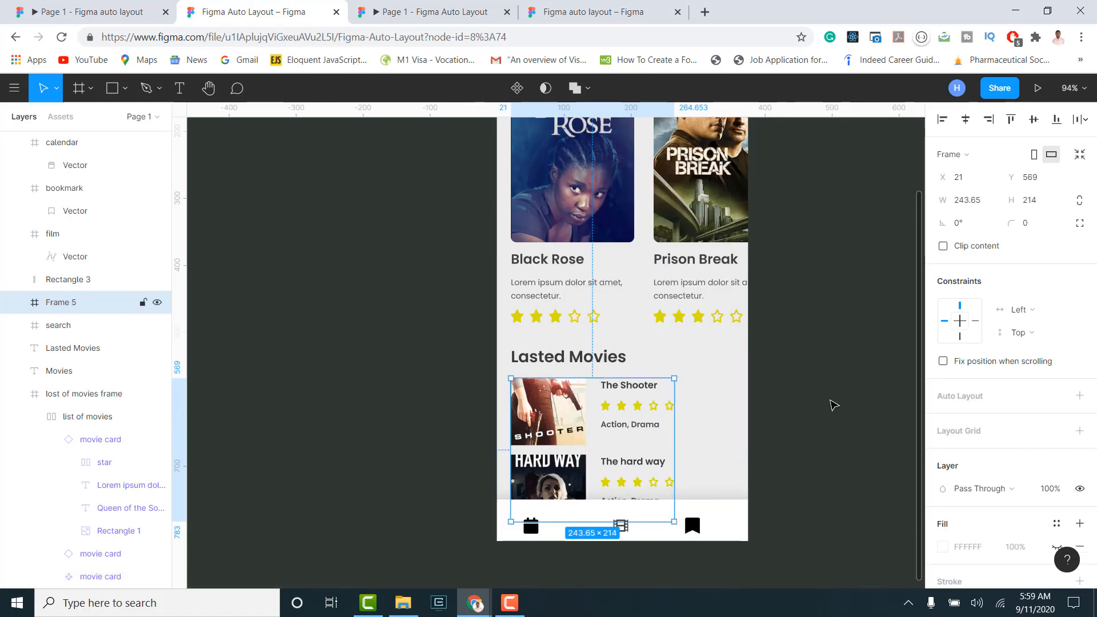
{"action": "left_click", "coordinate": [943, 247]}
{"action": "left_click_drag", "start_coordinate": [589, 522], "coordinate": [590, 498]}
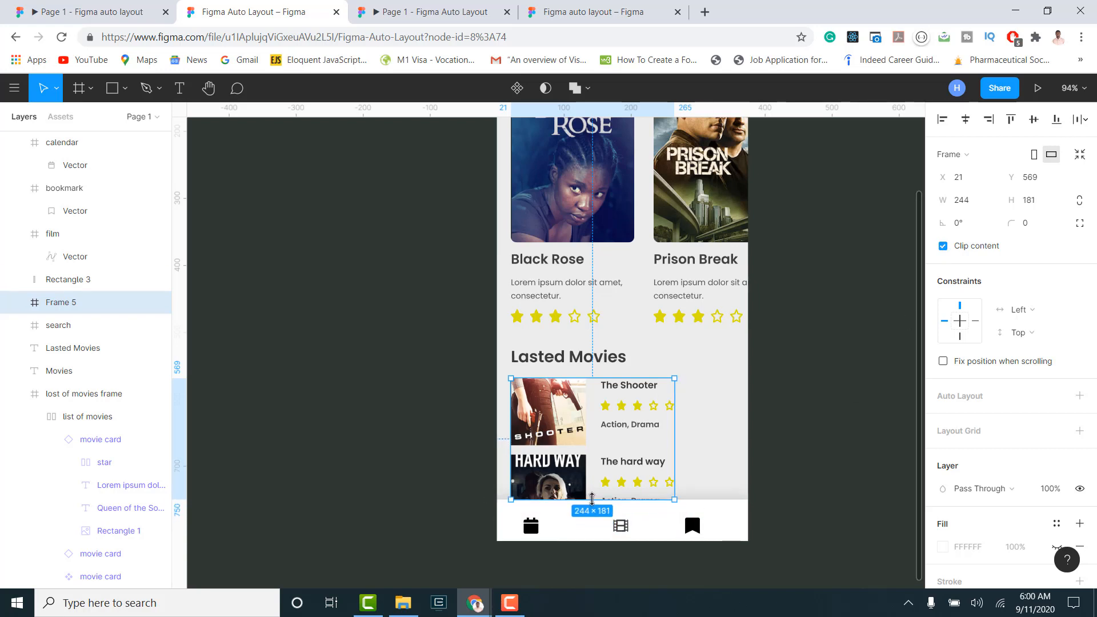
Set the overflow behavior of the new "Lasted Movies" list frame to Vertical Scrolling.
{"action": "scroll", "coordinate": [991, 124], "scroll_direction": "up", "scroll_amount": 2}
{"action": "left_click", "coordinate": [993, 117]}
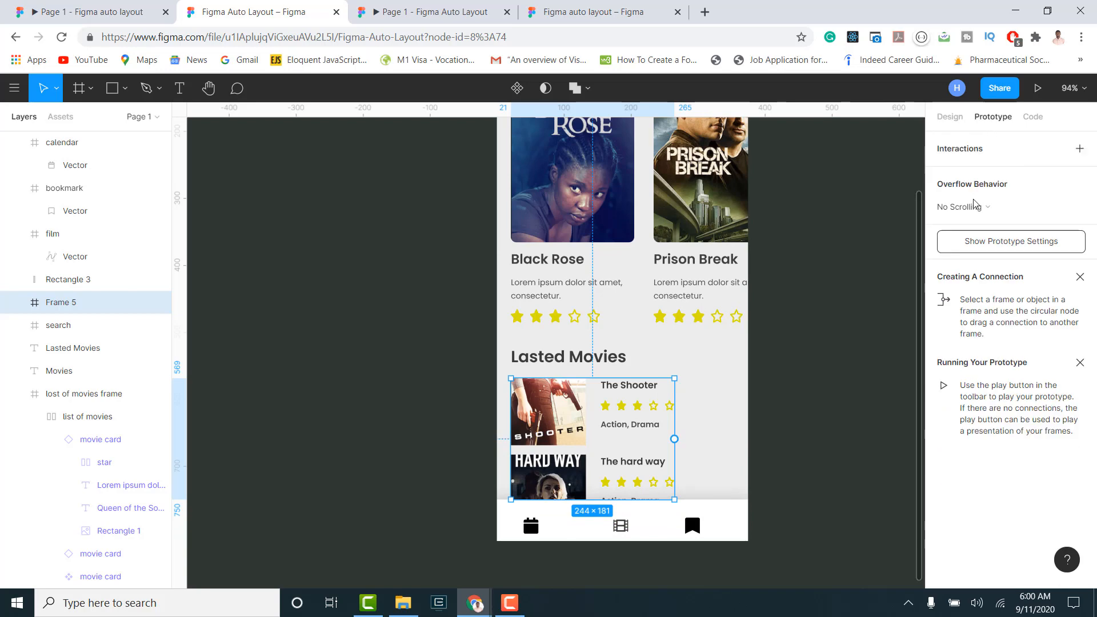
{"action": "left_click", "coordinate": [989, 209]}
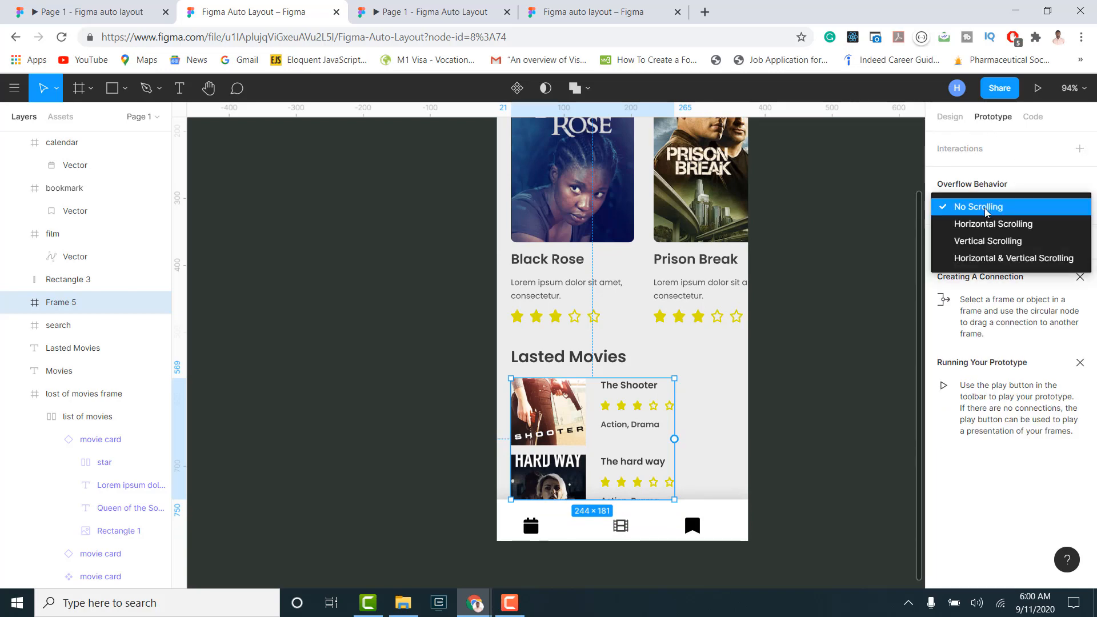
{"action": "left_click", "coordinate": [983, 243]}
Test vertical scrolling of the "Lasted Movies" list in the prototype preview and return to the design file.
{"action": "left_click", "coordinate": [443, 8]}
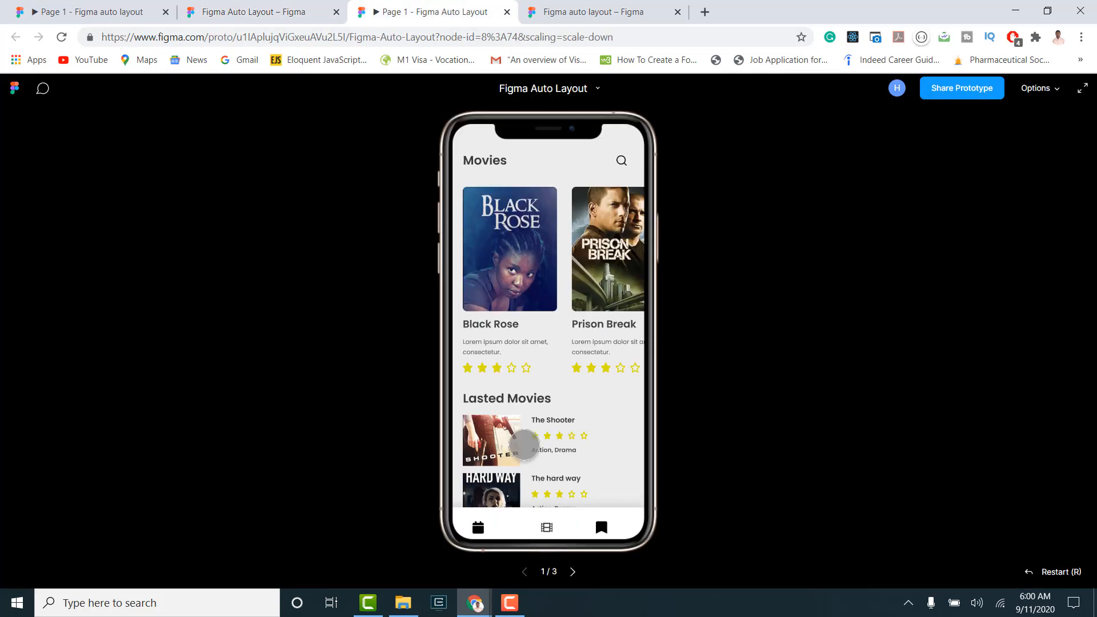
{"action": "mouse_move", "coordinate": [517, 469]}
{"action": "left_mouse_down"}
{"action": "mouse_move", "coordinate": [527, 428]}
{"action": "mouse_move", "coordinate": [515, 473]}
{"action": "mouse_move", "coordinate": [534, 436]}
{"action": "mouse_move", "coordinate": [524, 454]}
{"action": "left_mouse_up"}
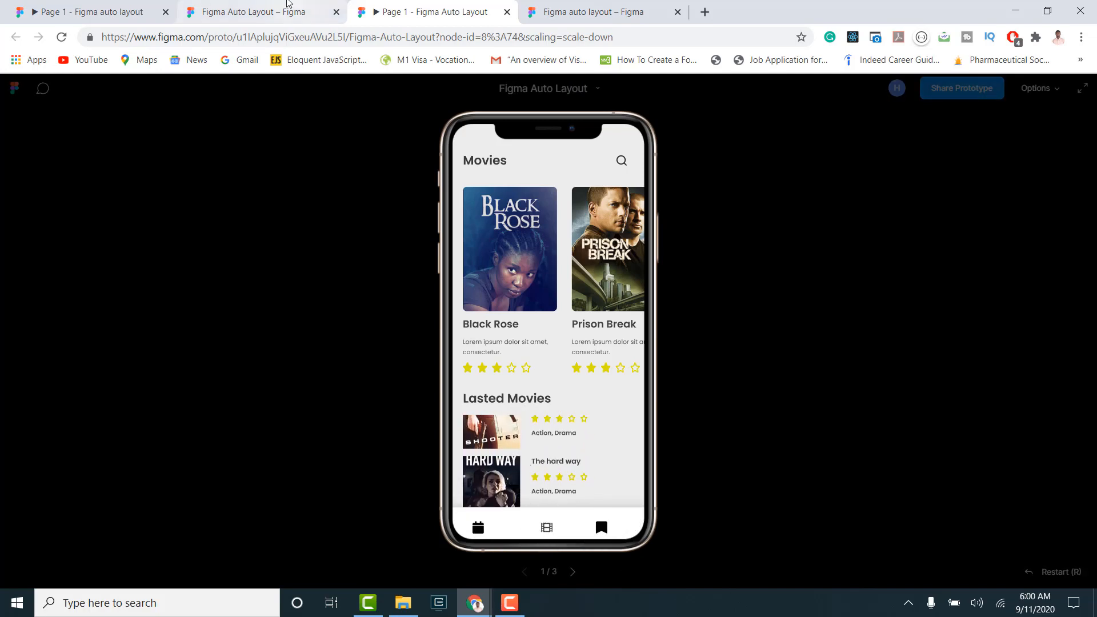
{"action": "left_click", "coordinate": [255, 11]}
Move the calendar, film and bookmark icons together about 7 px right and 8 px up in the bottom bar, and check them in the prototype preview.
{"action": "left_click", "coordinate": [531, 525]}
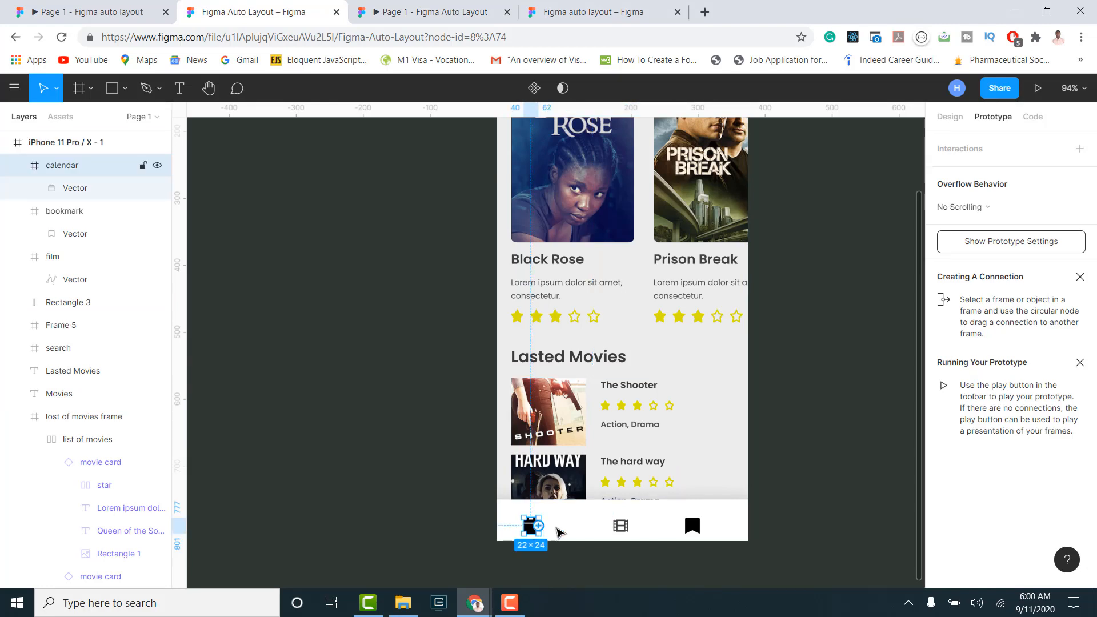
{"action": "left_click", "coordinate": [620, 526], "text": "shift"}
{"action": "left_click", "coordinate": [692, 525], "text": "shift"}
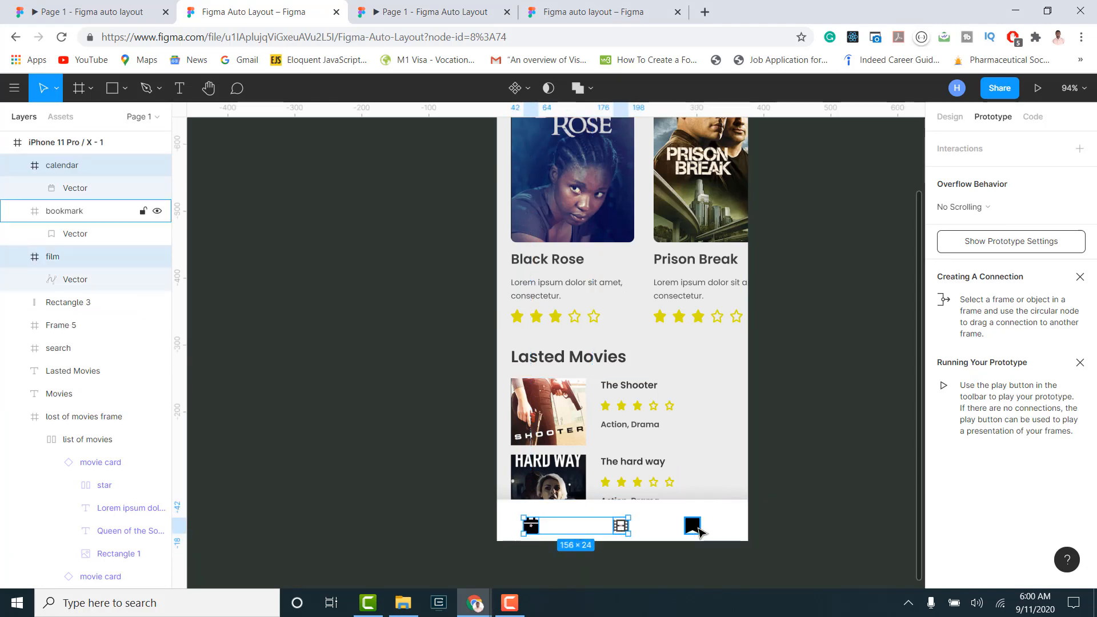
{"action": "left_click_drag", "start_coordinate": [670, 531], "coordinate": [675, 526]}
{"action": "left_click", "coordinate": [417, 8]}
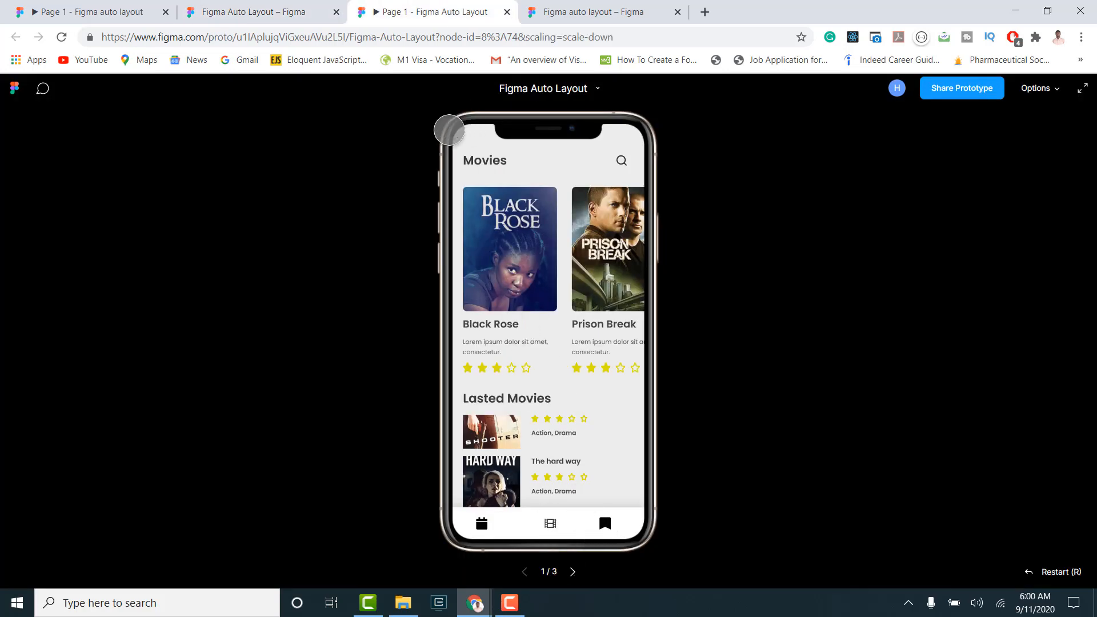
{"action": "left_click", "coordinate": [256, 8]}
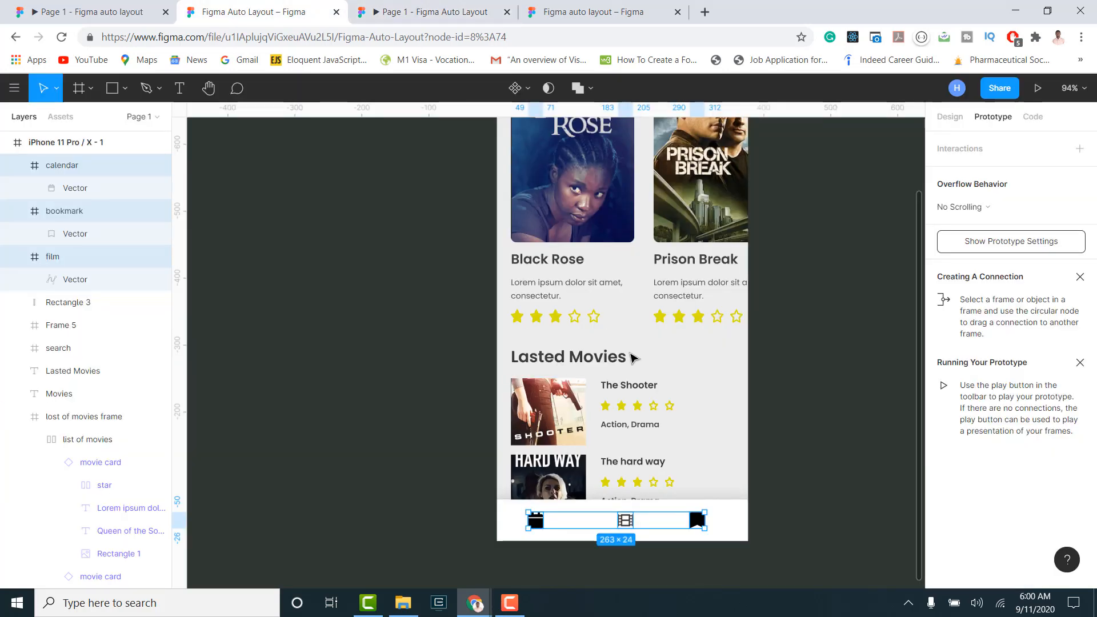
Test the horizontal scrolling of the movie cards and the vertical scrolling of the "Lasted Movies" list in the prototype preview.
{"action": "scroll", "coordinate": [756, 342], "scroll_direction": "up", "scroll_amount": 2}
{"action": "scroll", "coordinate": [756, 341], "scroll_direction": "up", "scroll_amount": 2}
{"action": "scroll", "coordinate": [749, 345], "scroll_direction": "down", "scroll_amount": 1, "text": "ctrl"}
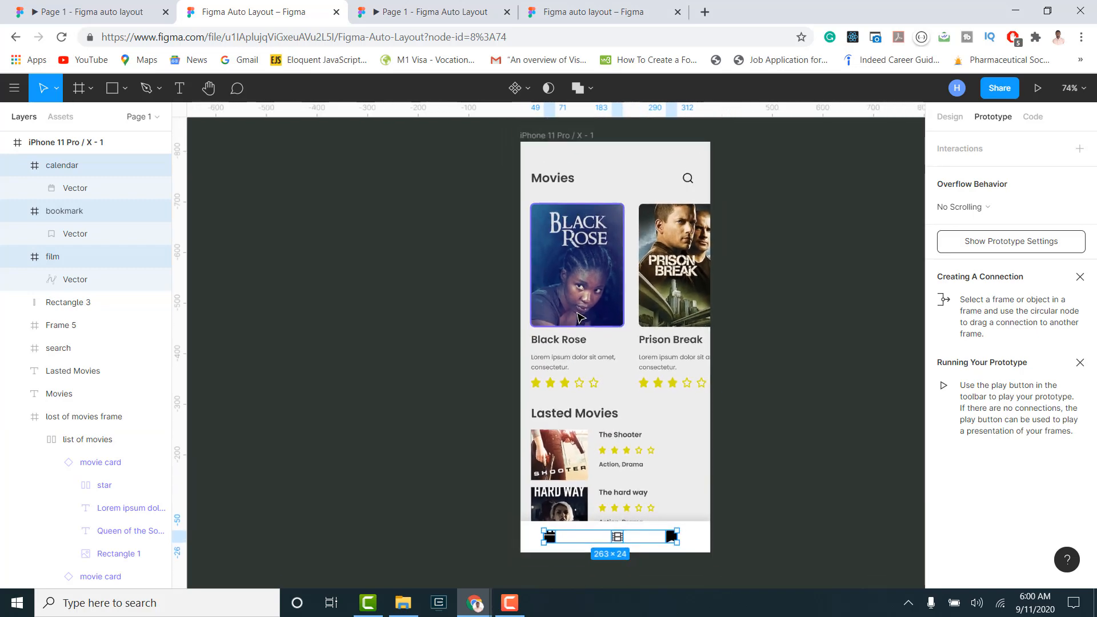
{"action": "left_click", "coordinate": [382, 3]}
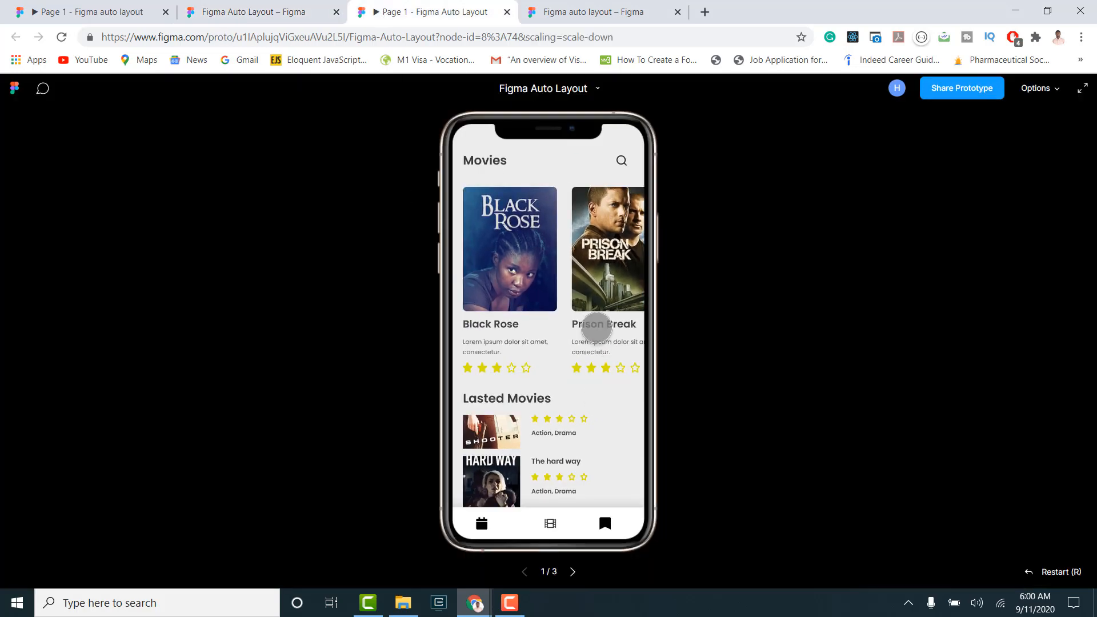
{"action": "mouse_move", "coordinate": [588, 266]}
{"action": "left_mouse_down"}
{"action": "mouse_move", "coordinate": [472, 259]}
{"action": "mouse_move", "coordinate": [594, 260]}
{"action": "left_mouse_up"}
{"action": "left_click_drag", "start_coordinate": [529, 458], "coordinate": [529, 396]}
{"action": "mouse_move", "coordinate": [506, 263]}
{"action": "left_mouse_down"}
{"action": "mouse_move", "coordinate": [582, 263]}
{"action": "mouse_move", "coordinate": [512, 264]}
{"action": "left_mouse_up"}
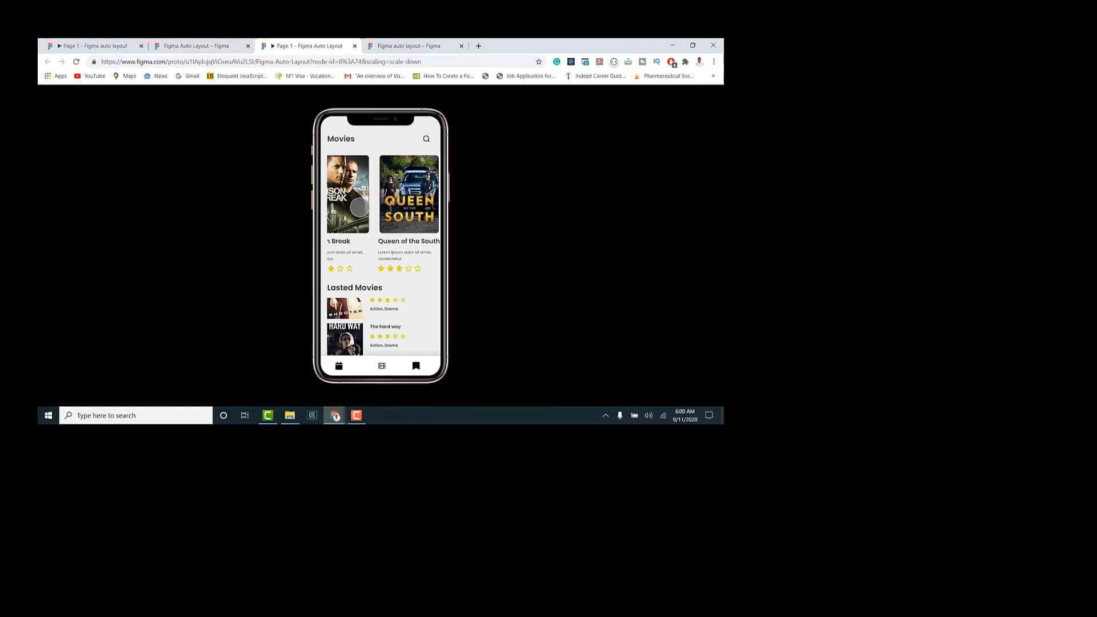
{"action": "left_click_drag", "start_coordinate": [265, 169], "coordinate": [292, 167]}
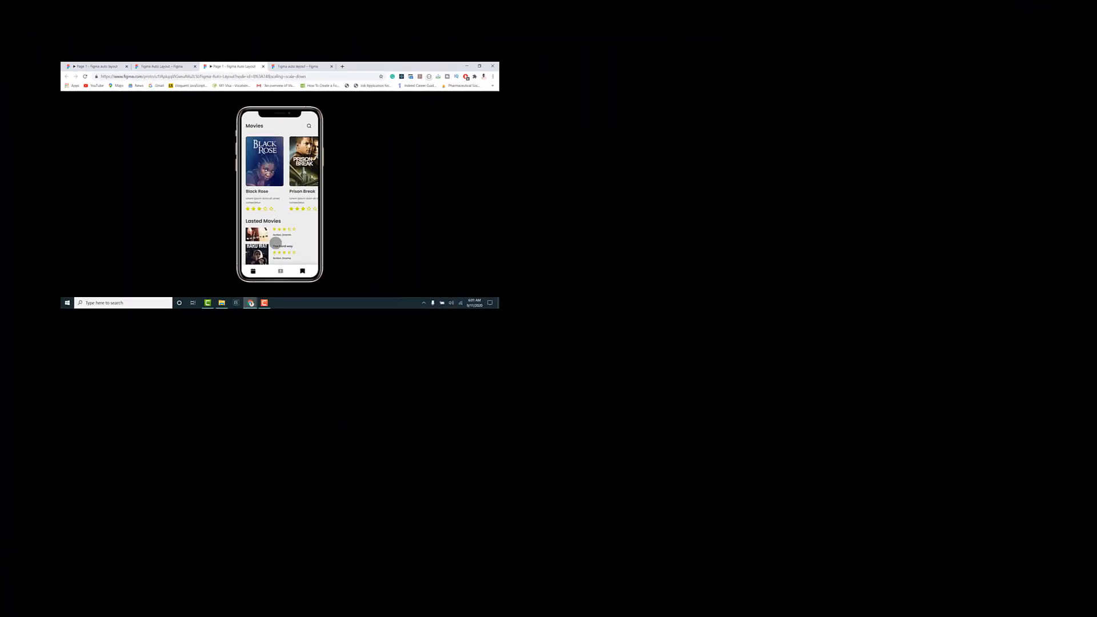